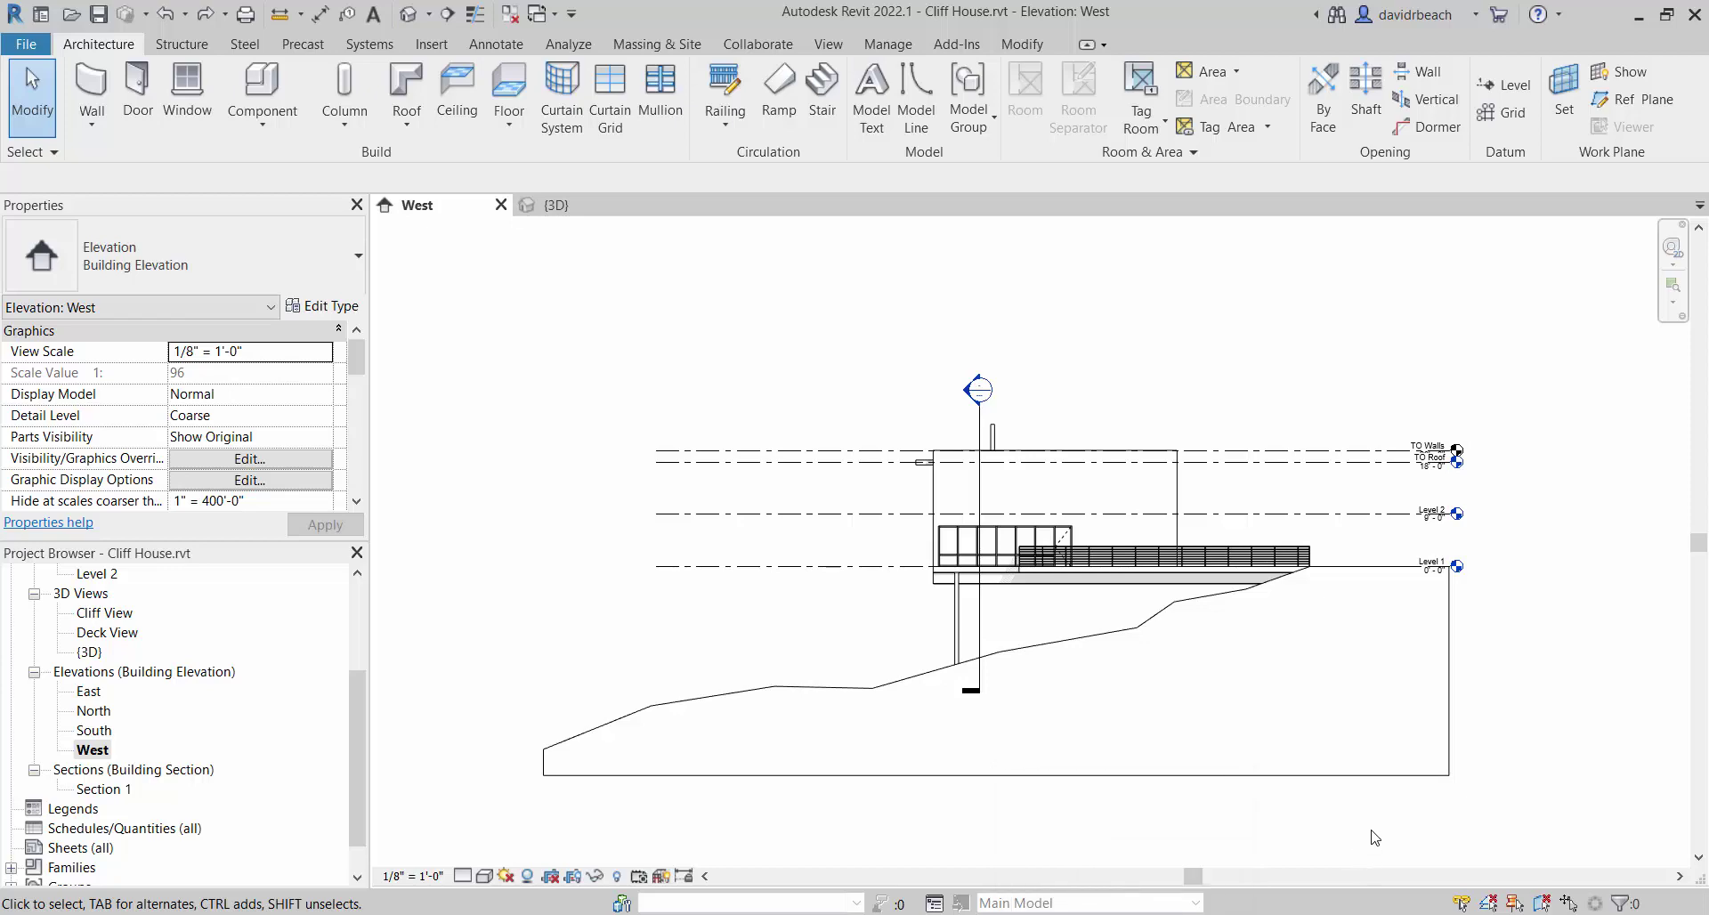
Examine the house's west elevation, including its levels, curtain wall, deck railing and sloping terrain profile.
scroll(1005, 512, "down", 2)
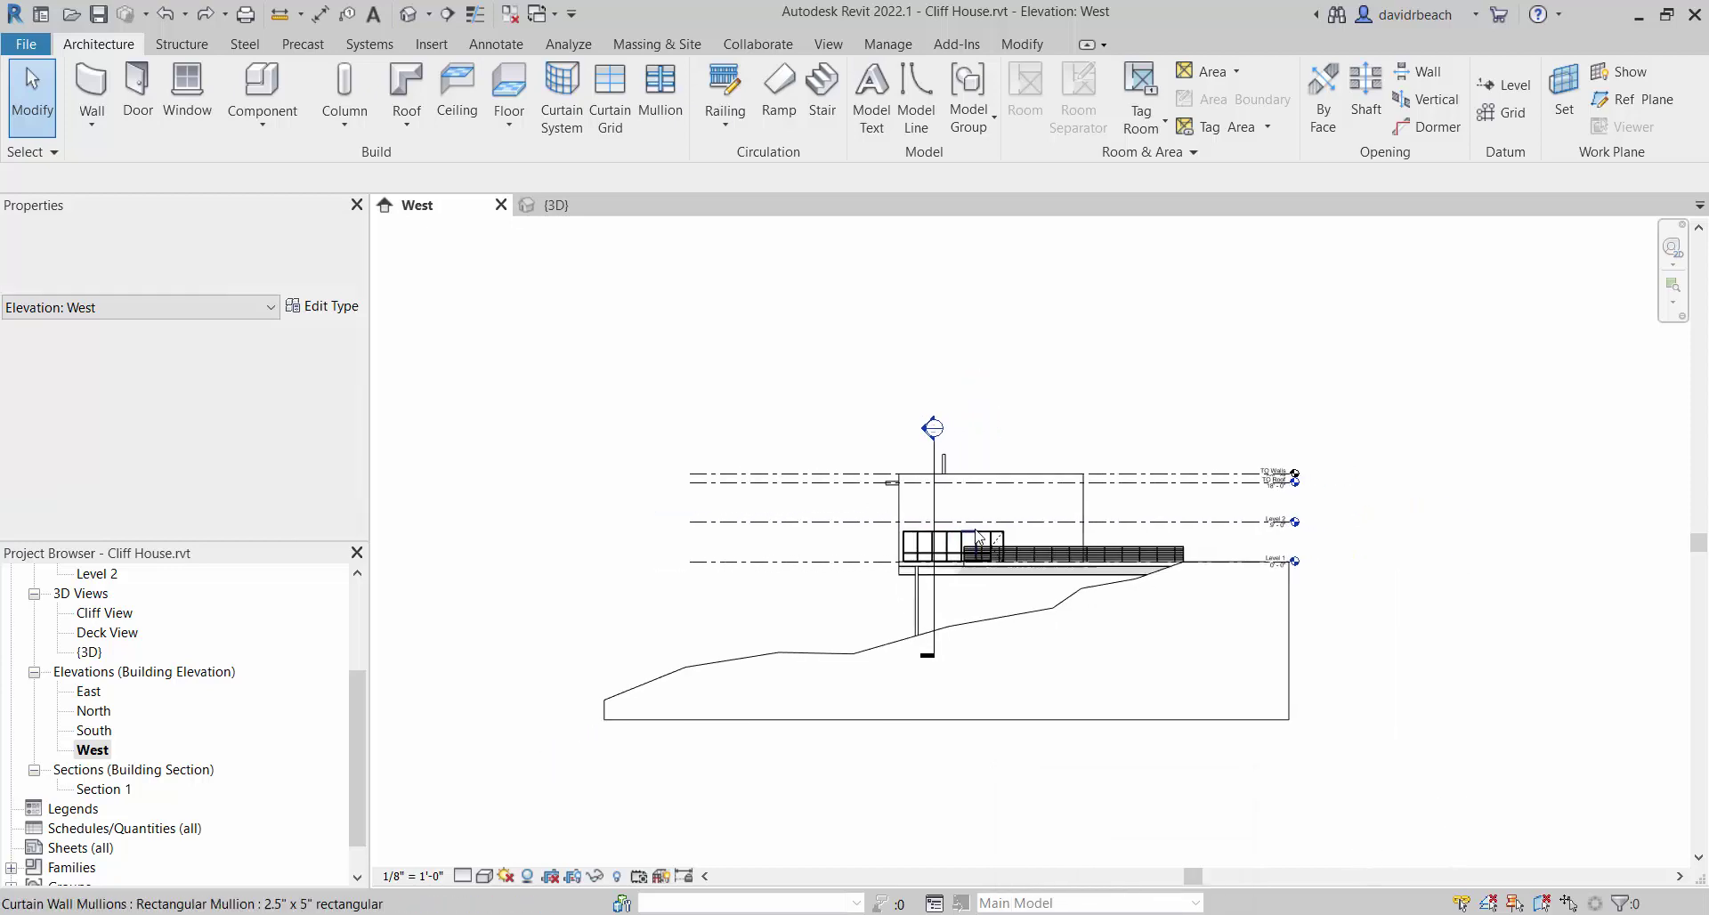
scroll(1006, 497, "up", 5)
scroll(1010, 501, "up", 1)
scroll(1026, 495, "down", 2)
left_click_drag(1082, 493, 1035, 491)
scroll(958, 496, "up", 2)
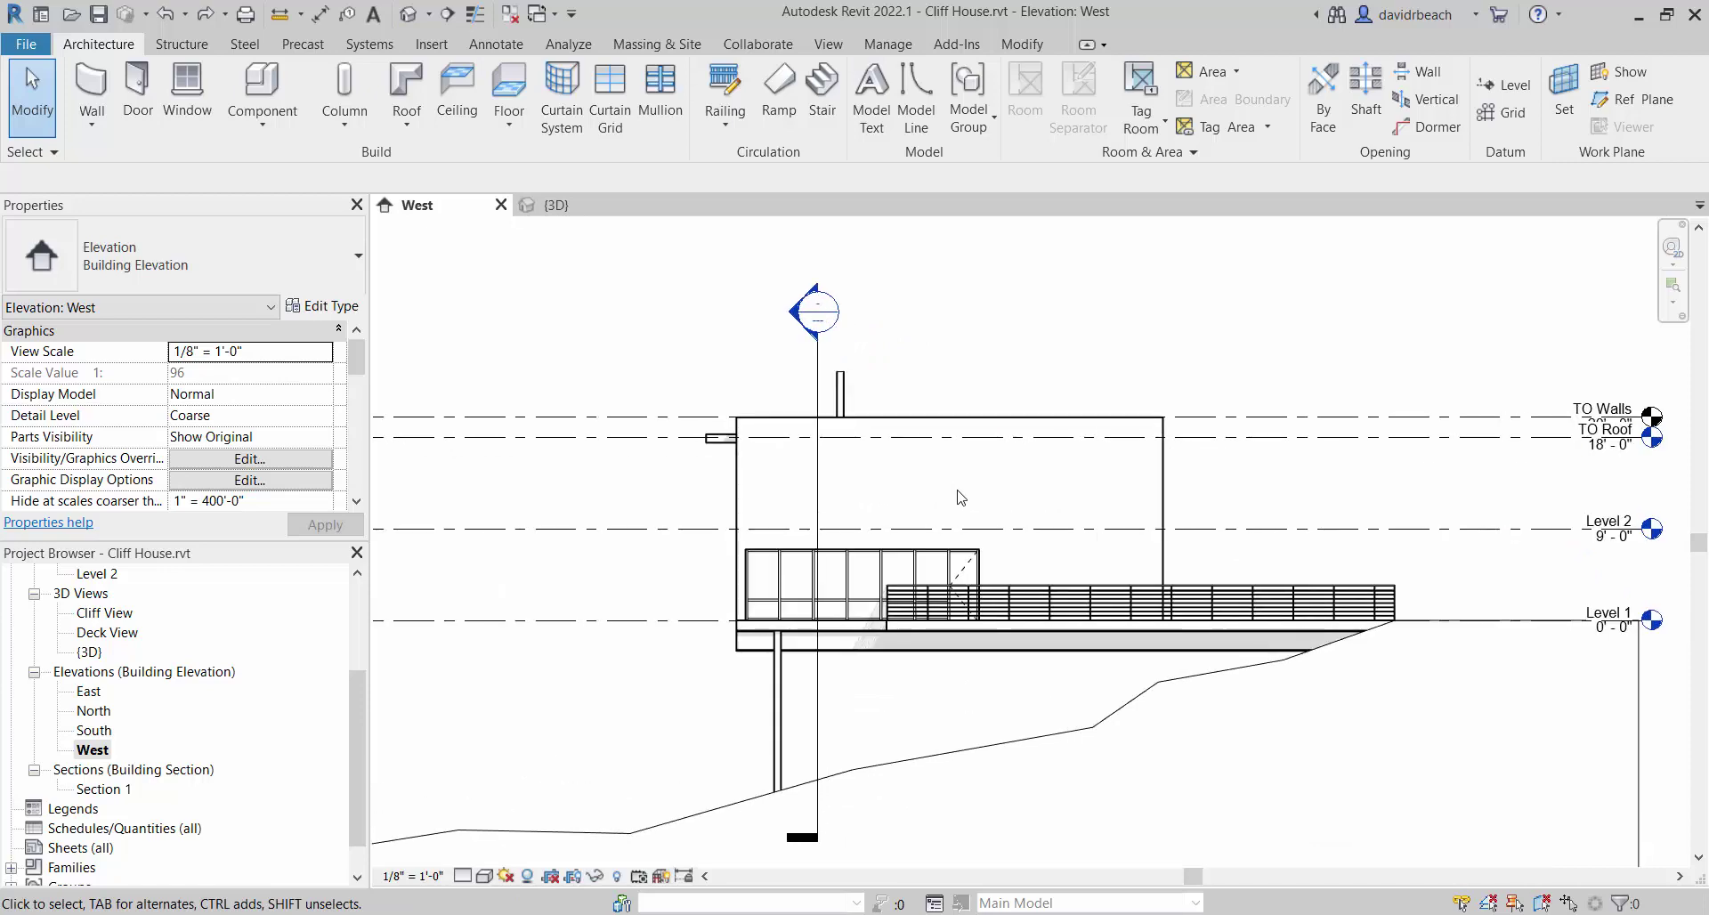
scroll(980, 495, "up", 3)
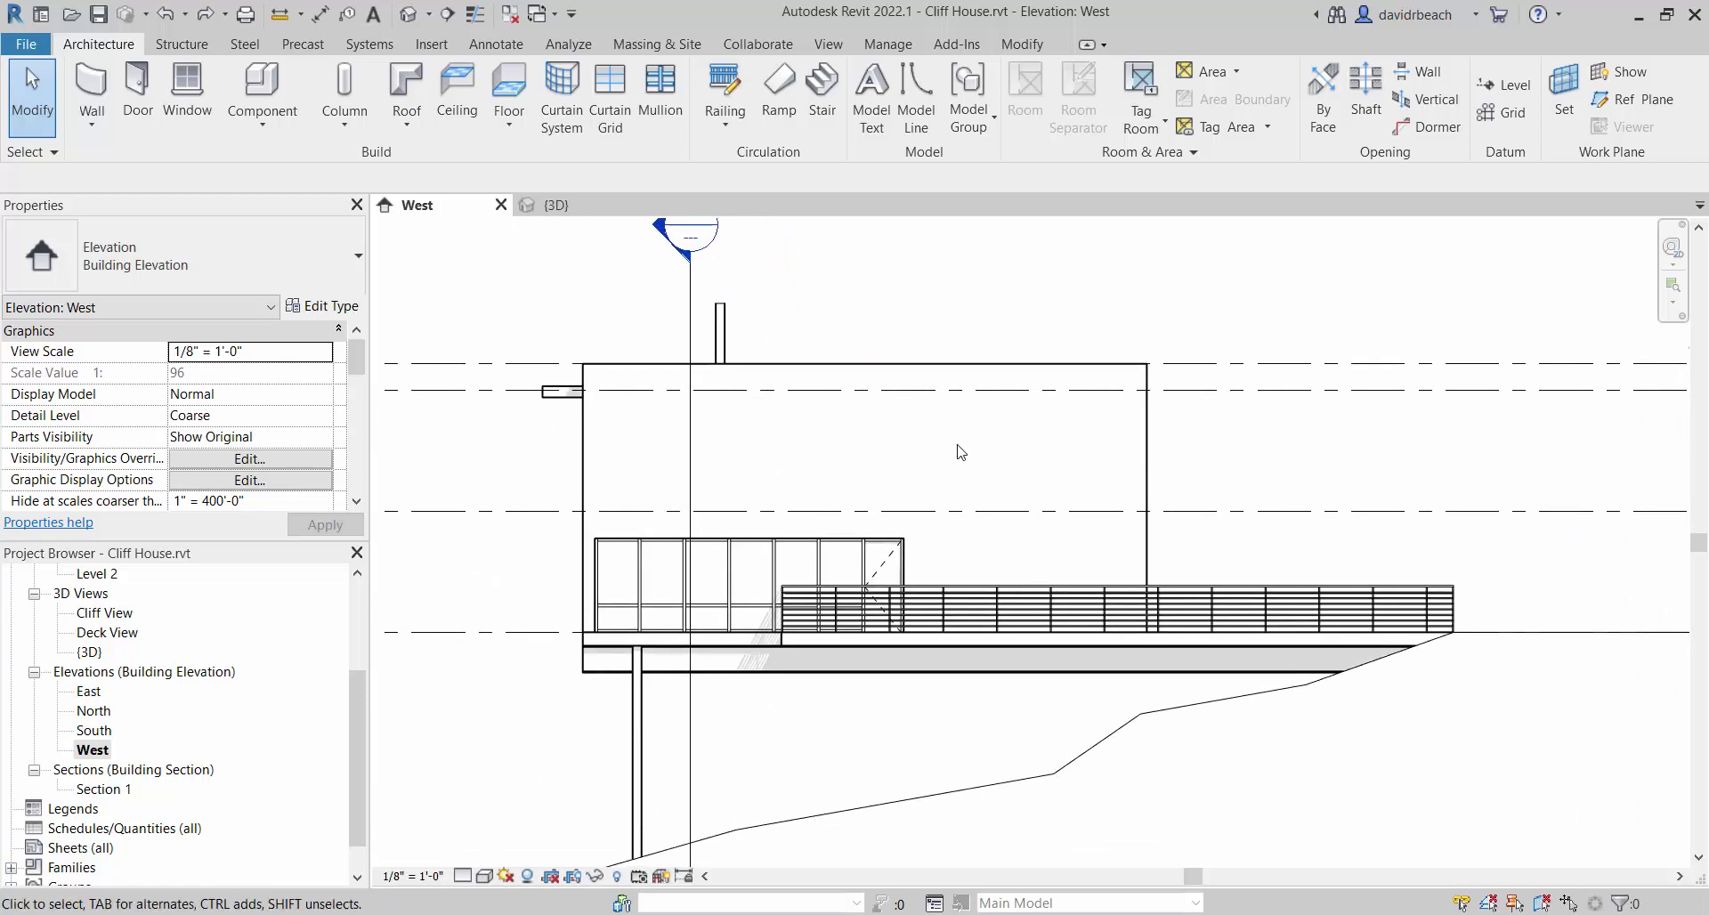
scroll(959, 454, "down", 3)
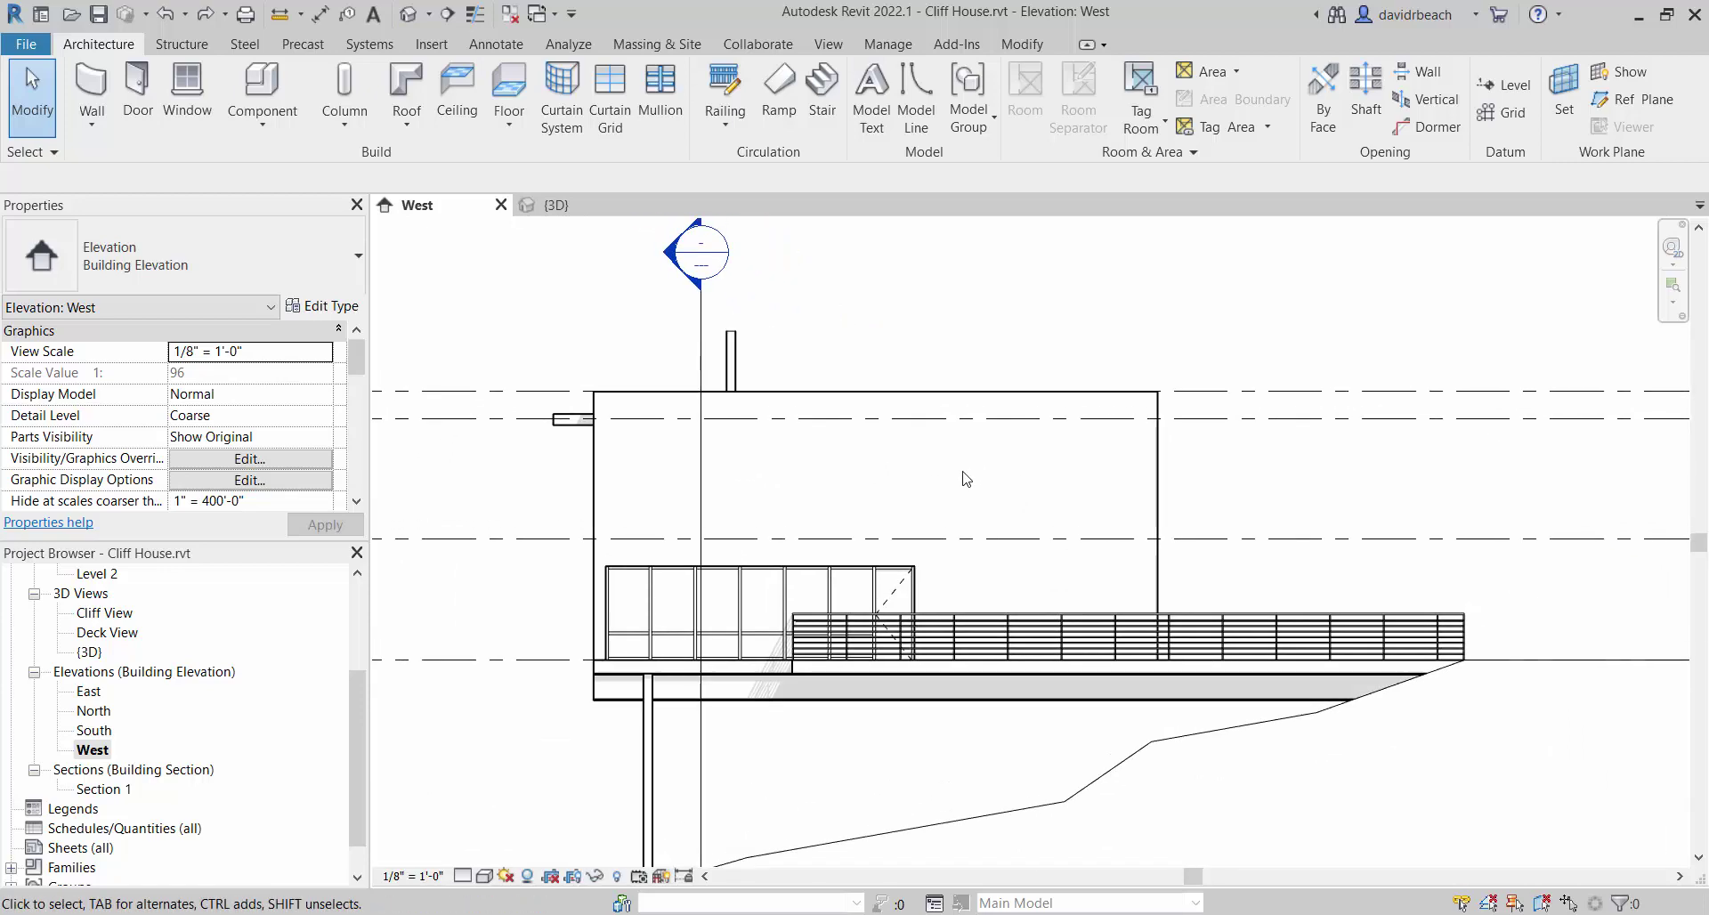
scroll(960, 483, "up", 1)
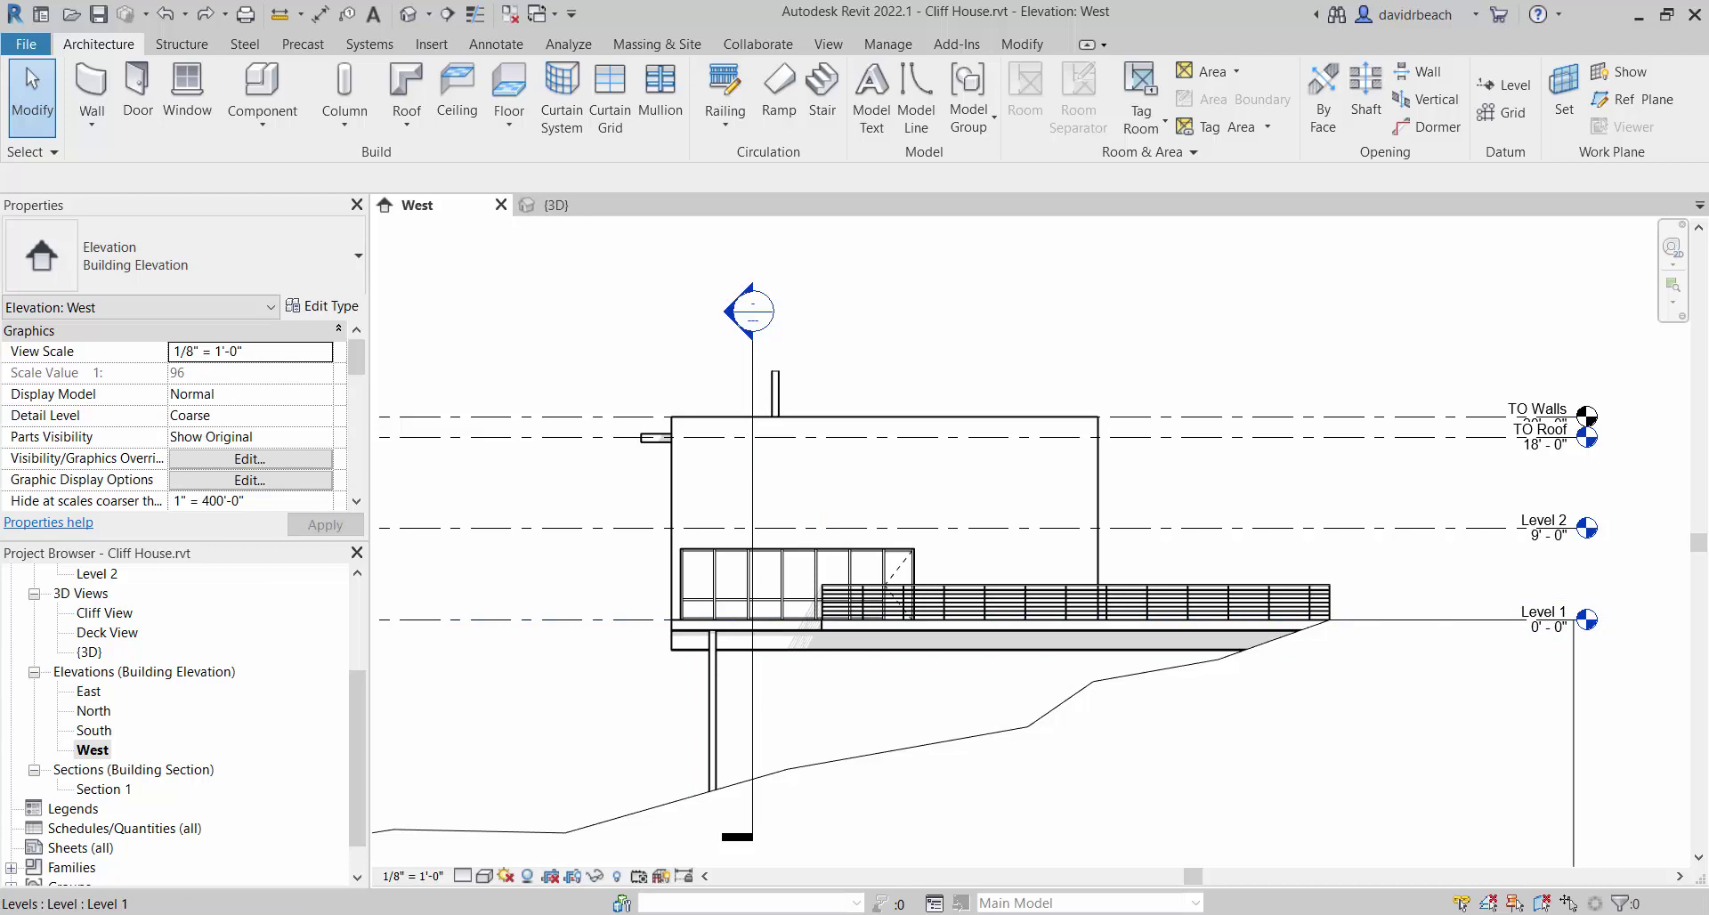
mouse_move(600, 343)
left_mouse_down()
mouse_move(610, 328)
mouse_move(597, 326)
left_mouse_up()
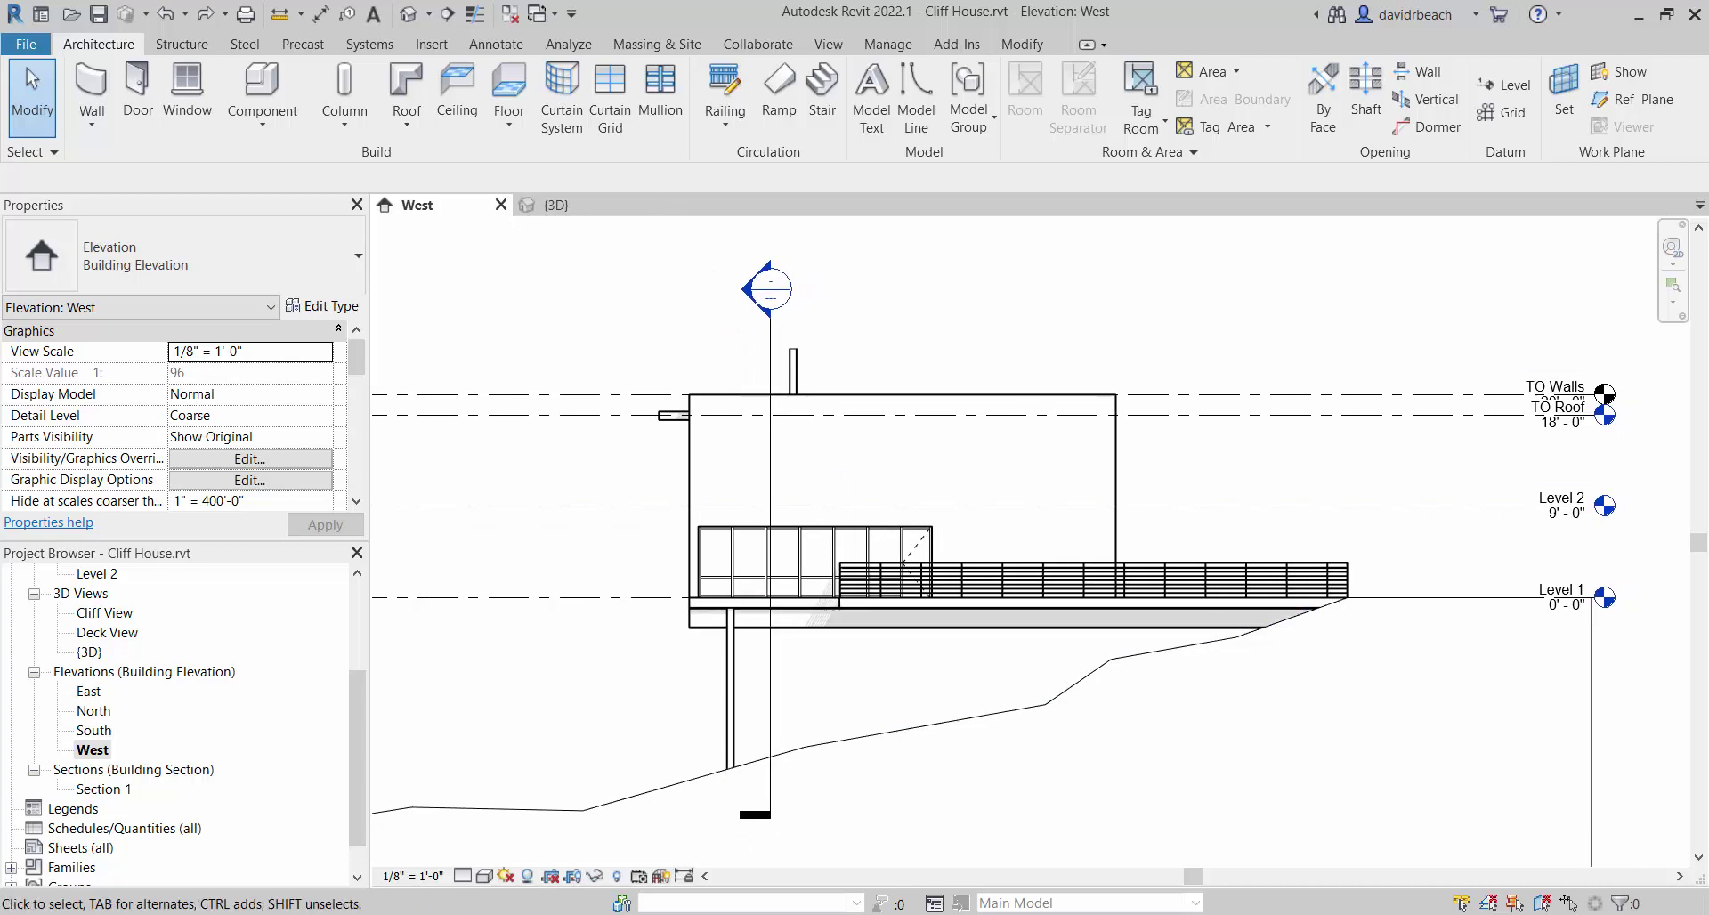
Switch to the browser to view the ArchDaily reference photo of the Cliff House and return to the Revit elevation.
mouse_move(630, 914)
left_click_drag(0, 53, 811, 115)
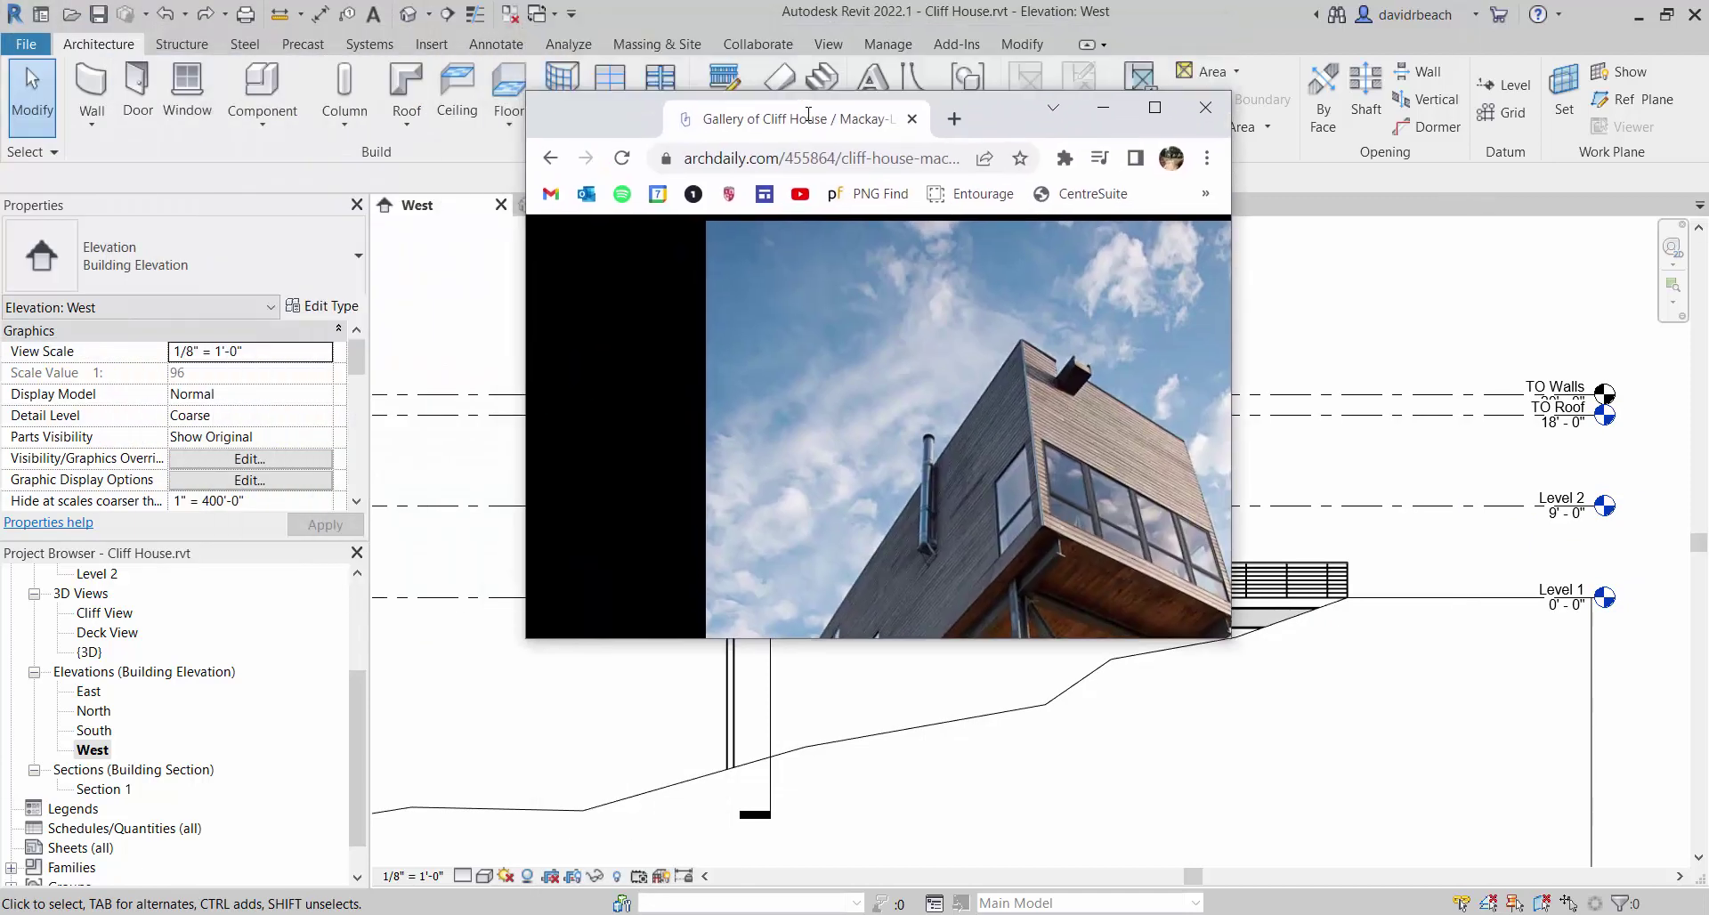
left_click(1149, 108)
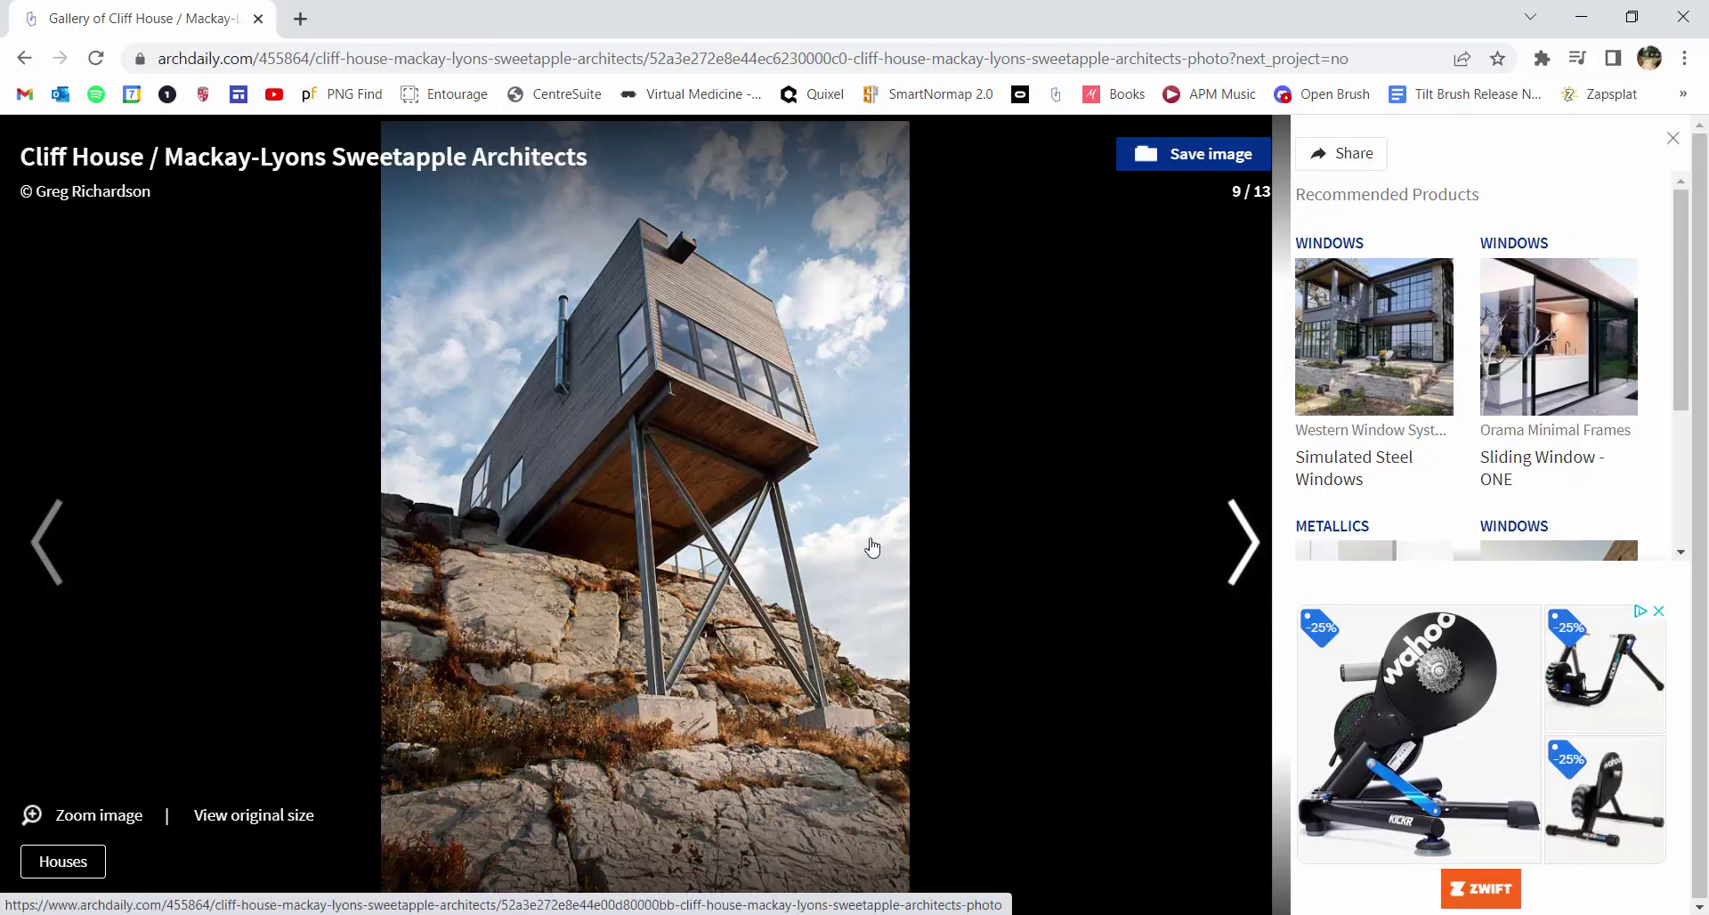
key("alt+Tab")
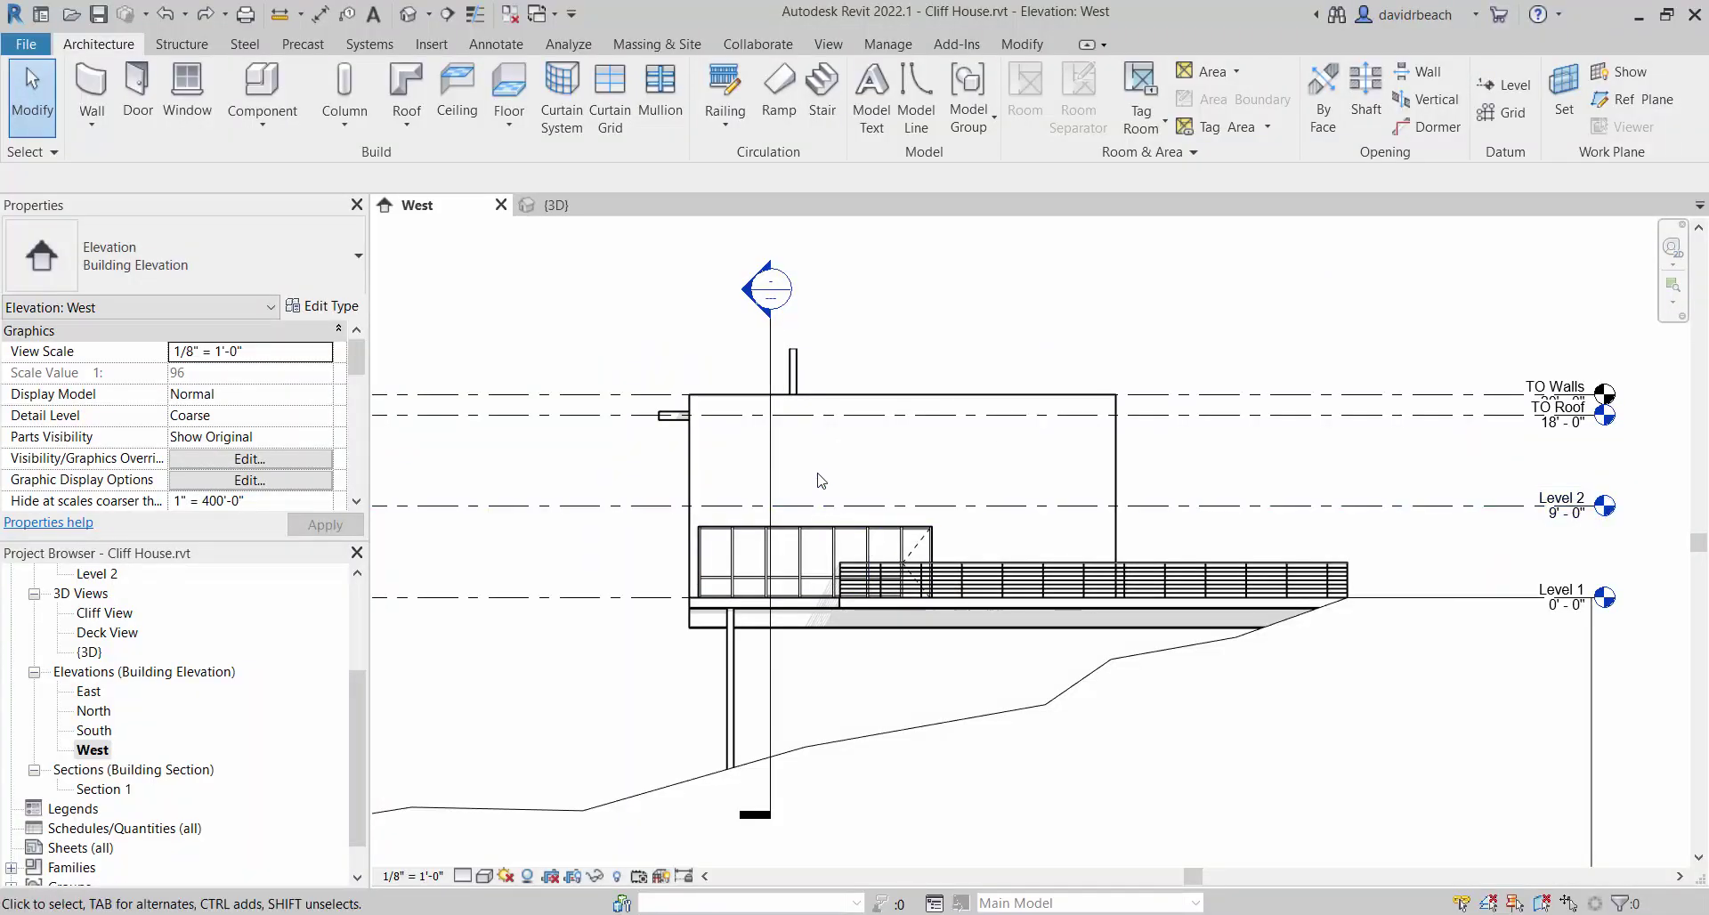
left_click_drag(852, 494, 909, 487)
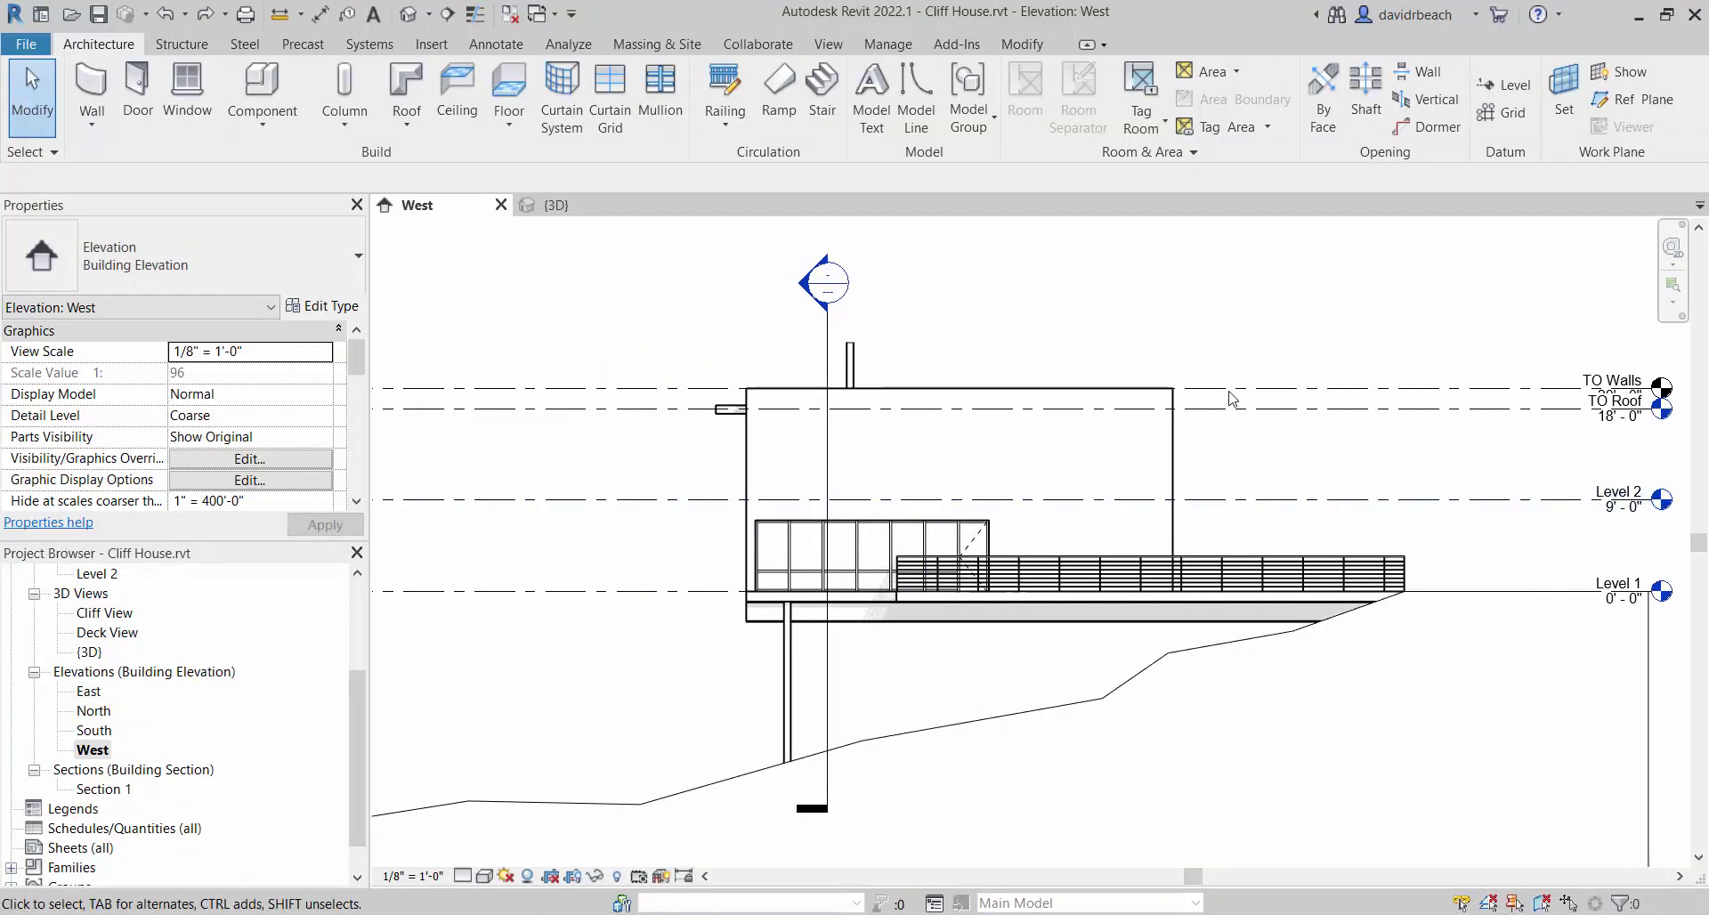
Open the Graphic Display Options for the West elevation and place the dialog over the drawing area.
left_click(484, 876)
left_click(579, 731)
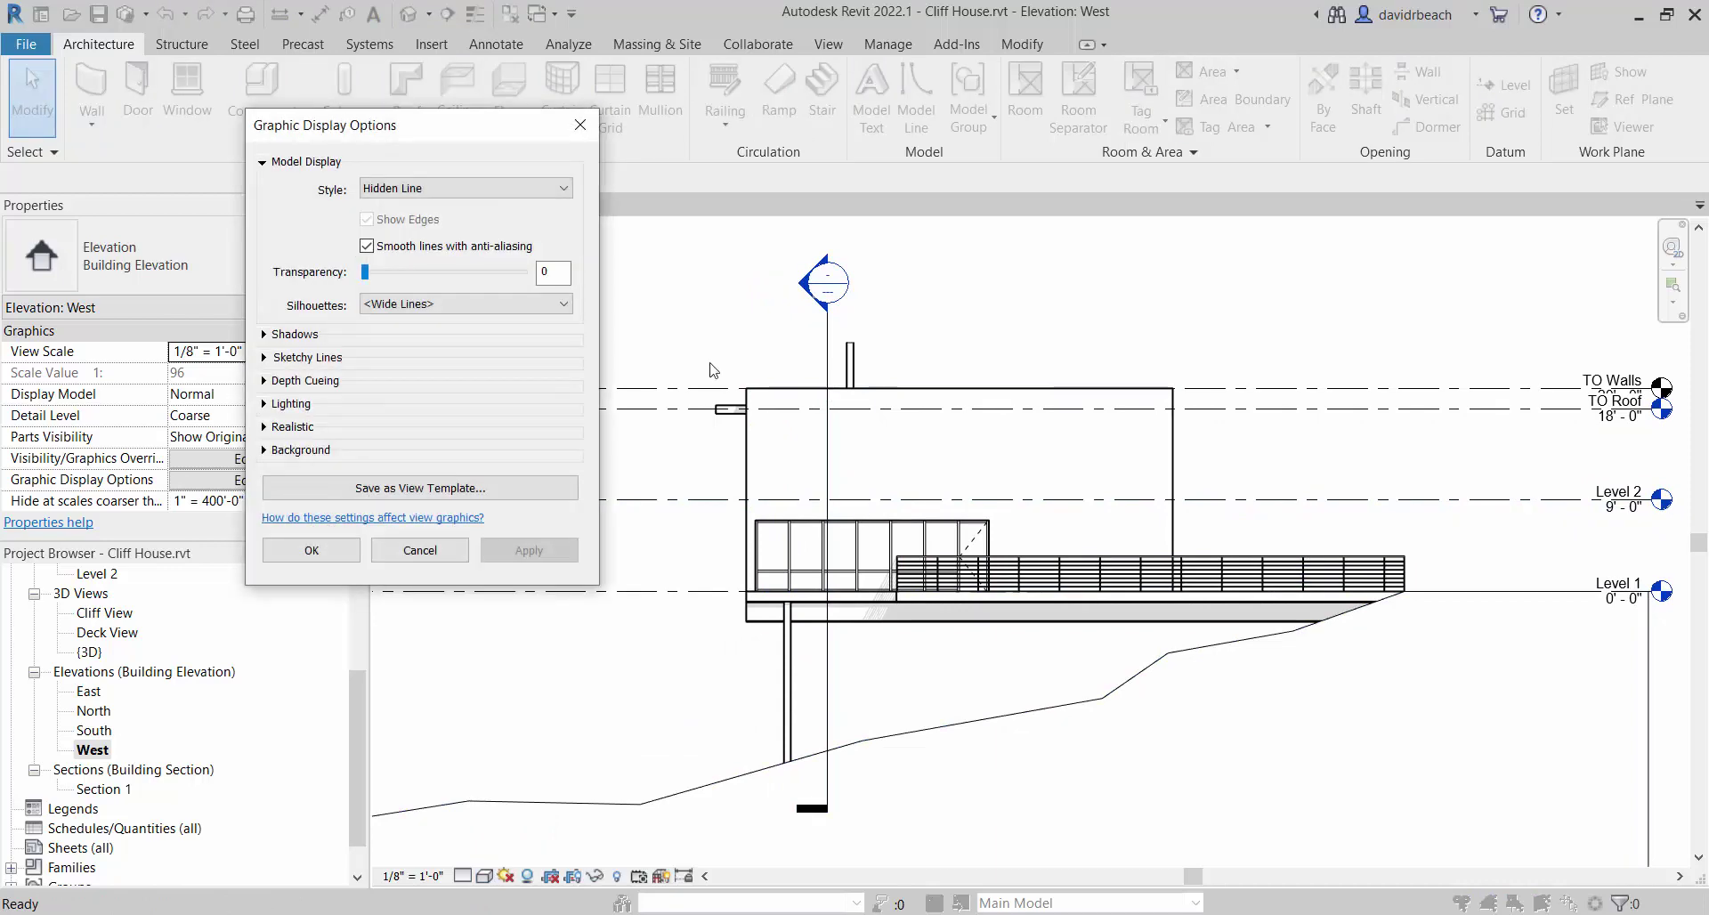
left_click_drag(415, 115, 626, 221)
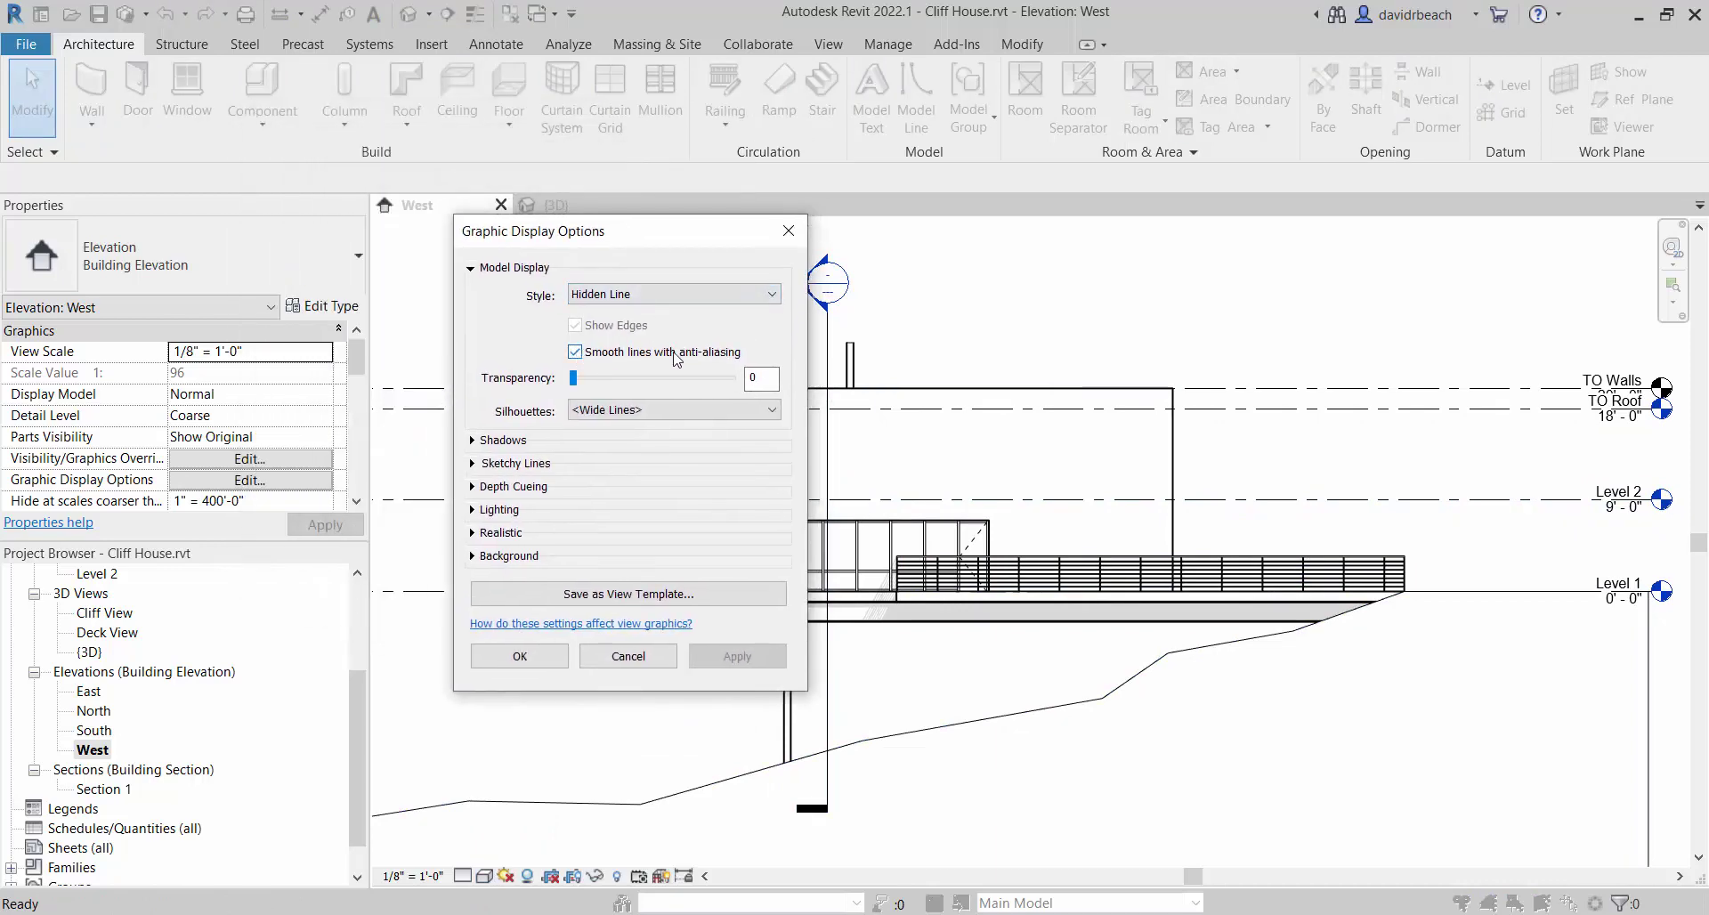
Try Thin Lines for the model silhouettes and set them back to Wide Lines.
left_click(688, 412)
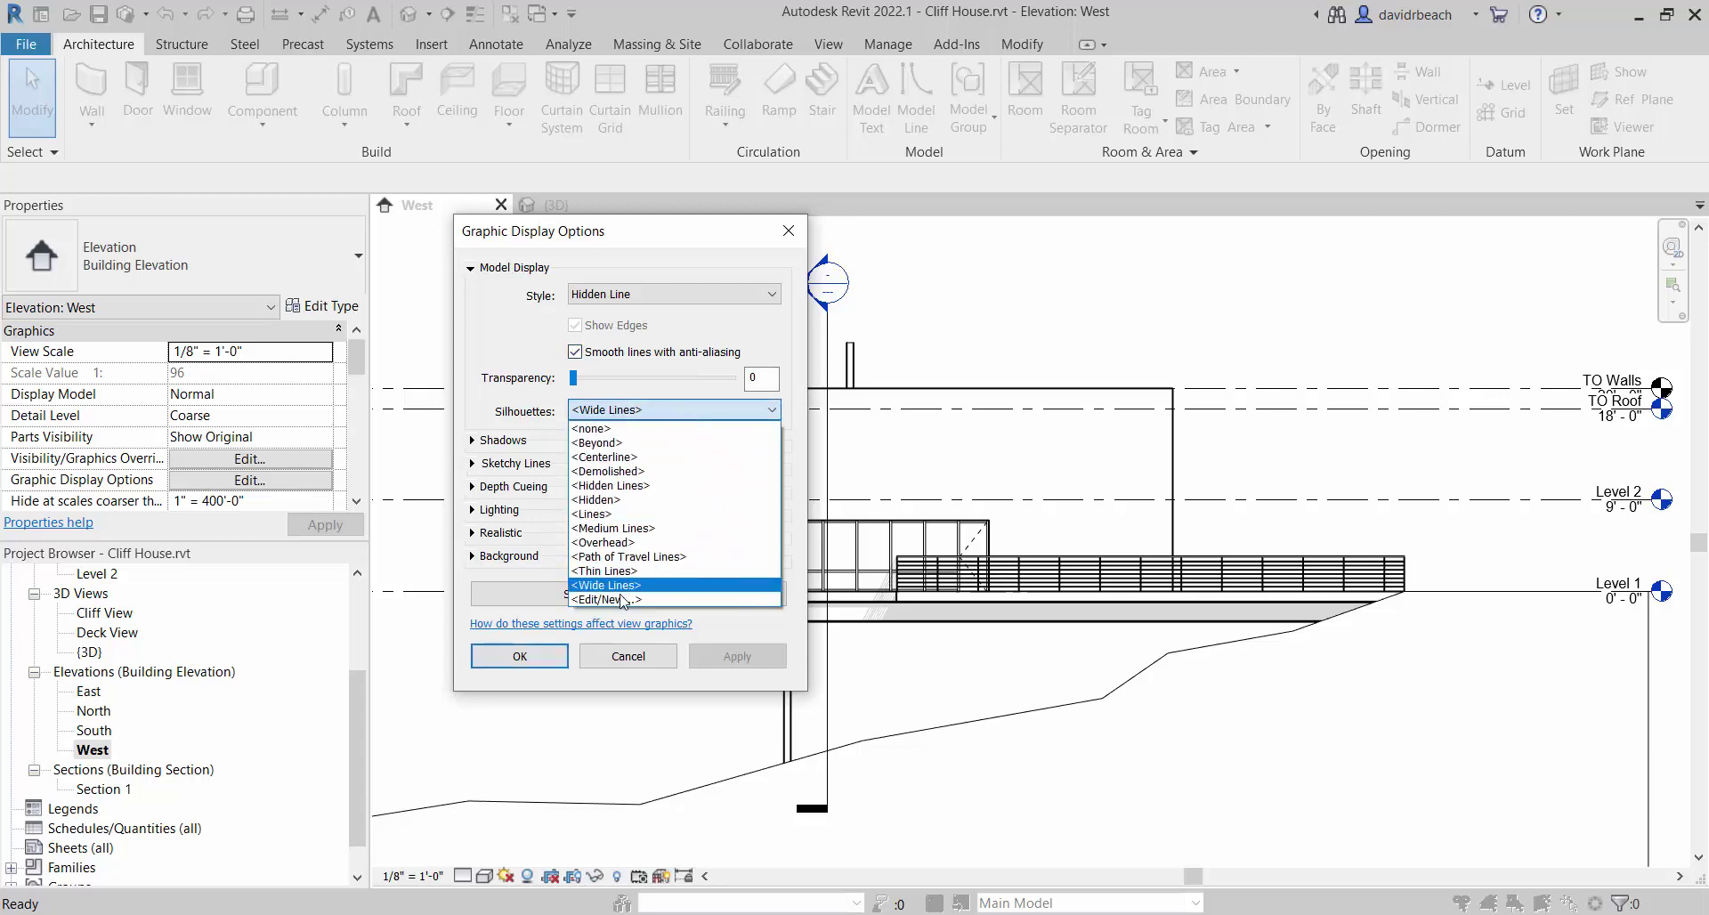
left_click(681, 574)
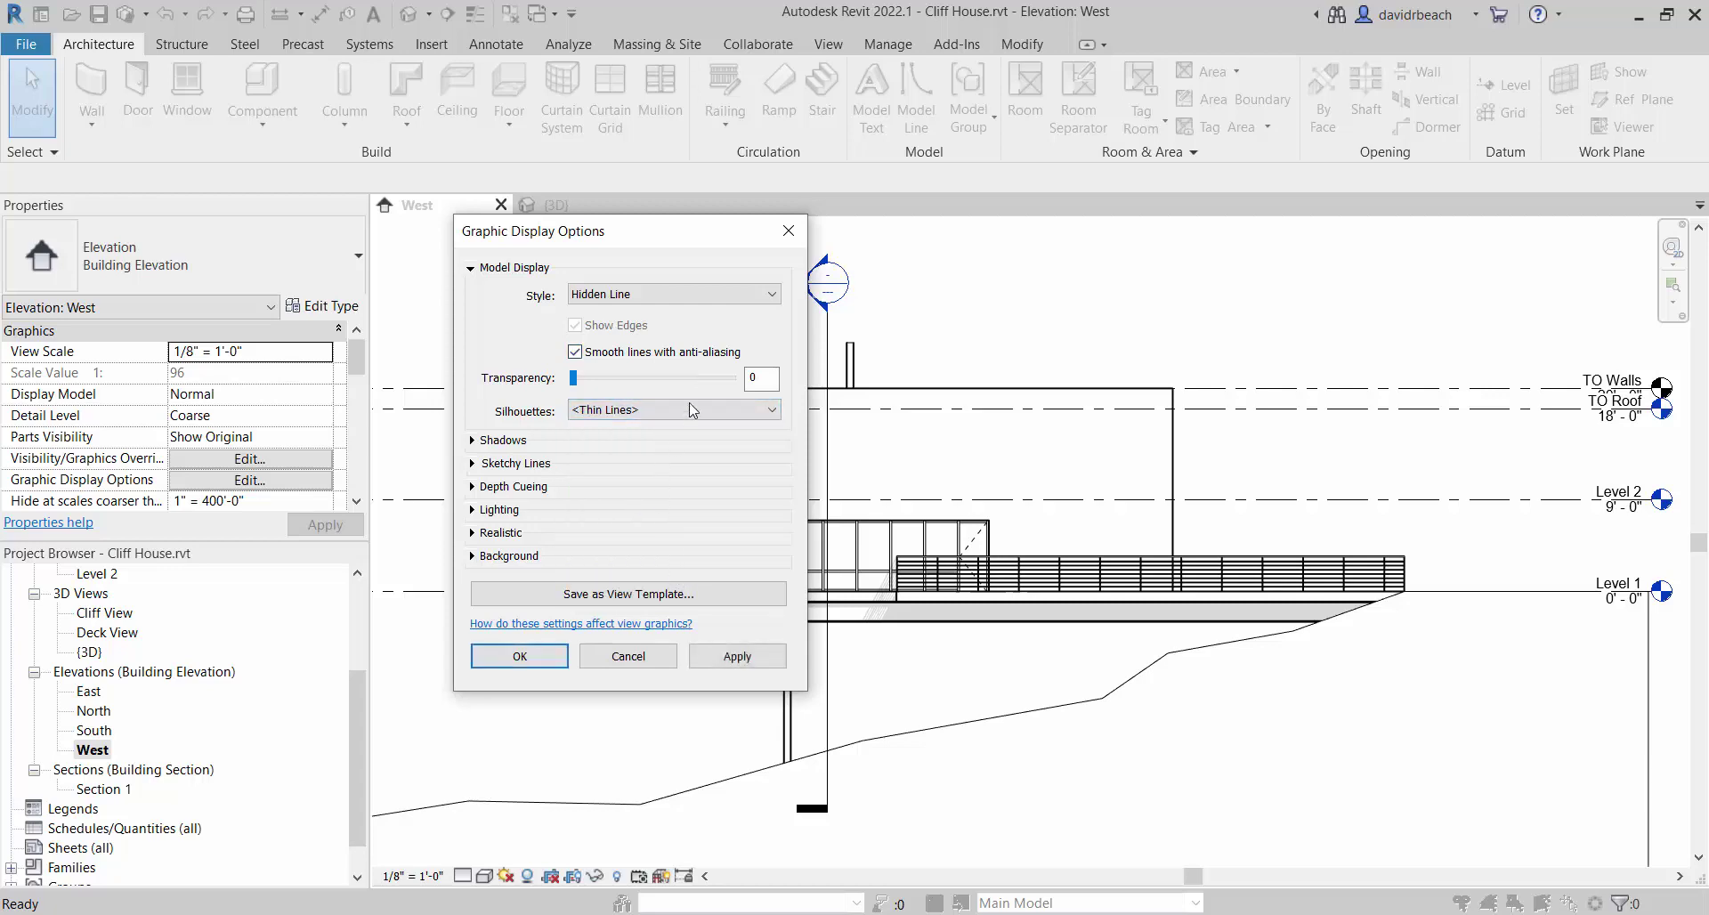
left_click(655, 411)
left_click(650, 584)
left_click(619, 412)
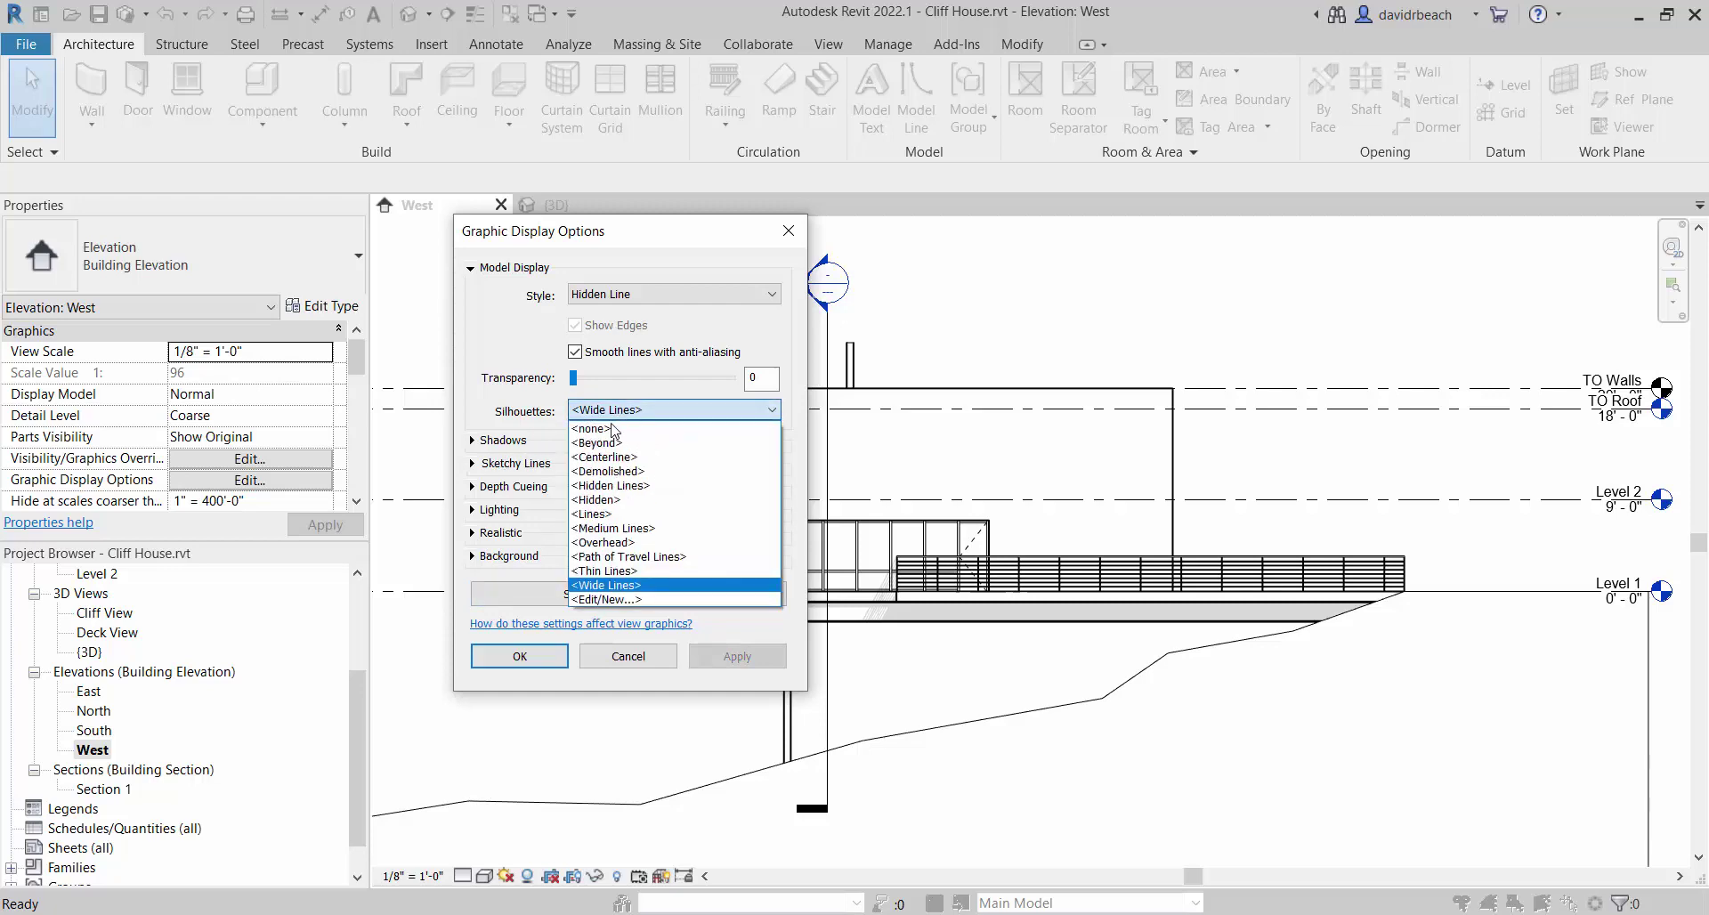
left_click(624, 585)
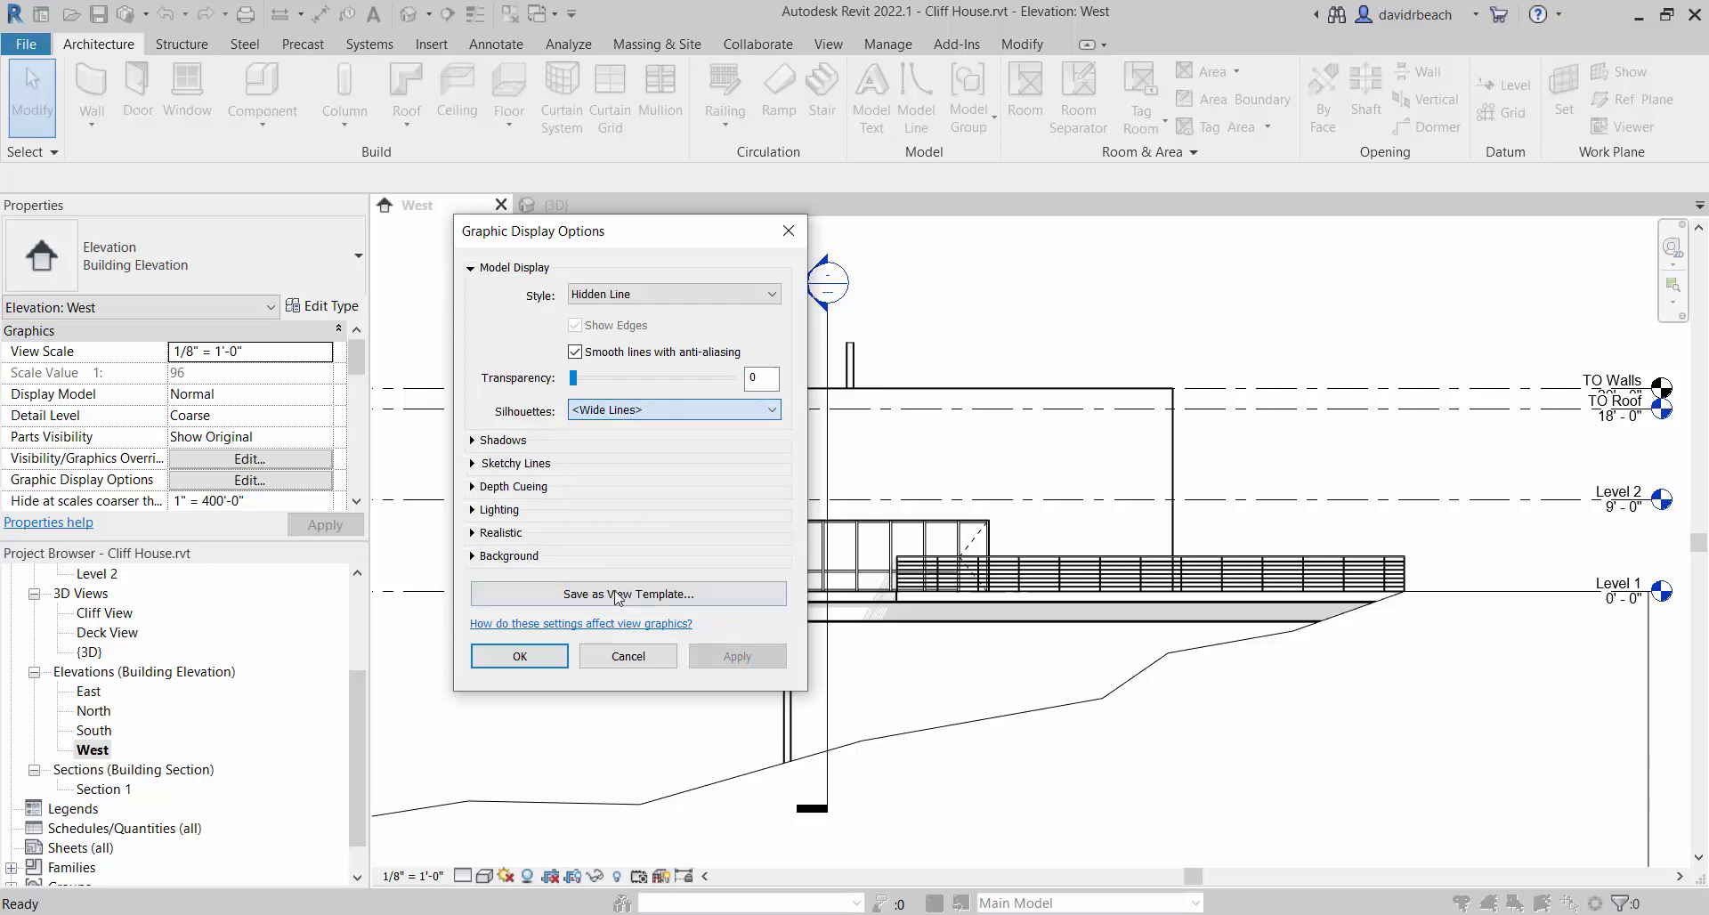
Try a shadow intensity of 60 in the elevation's lighting settings and apply it.
left_click(473, 441)
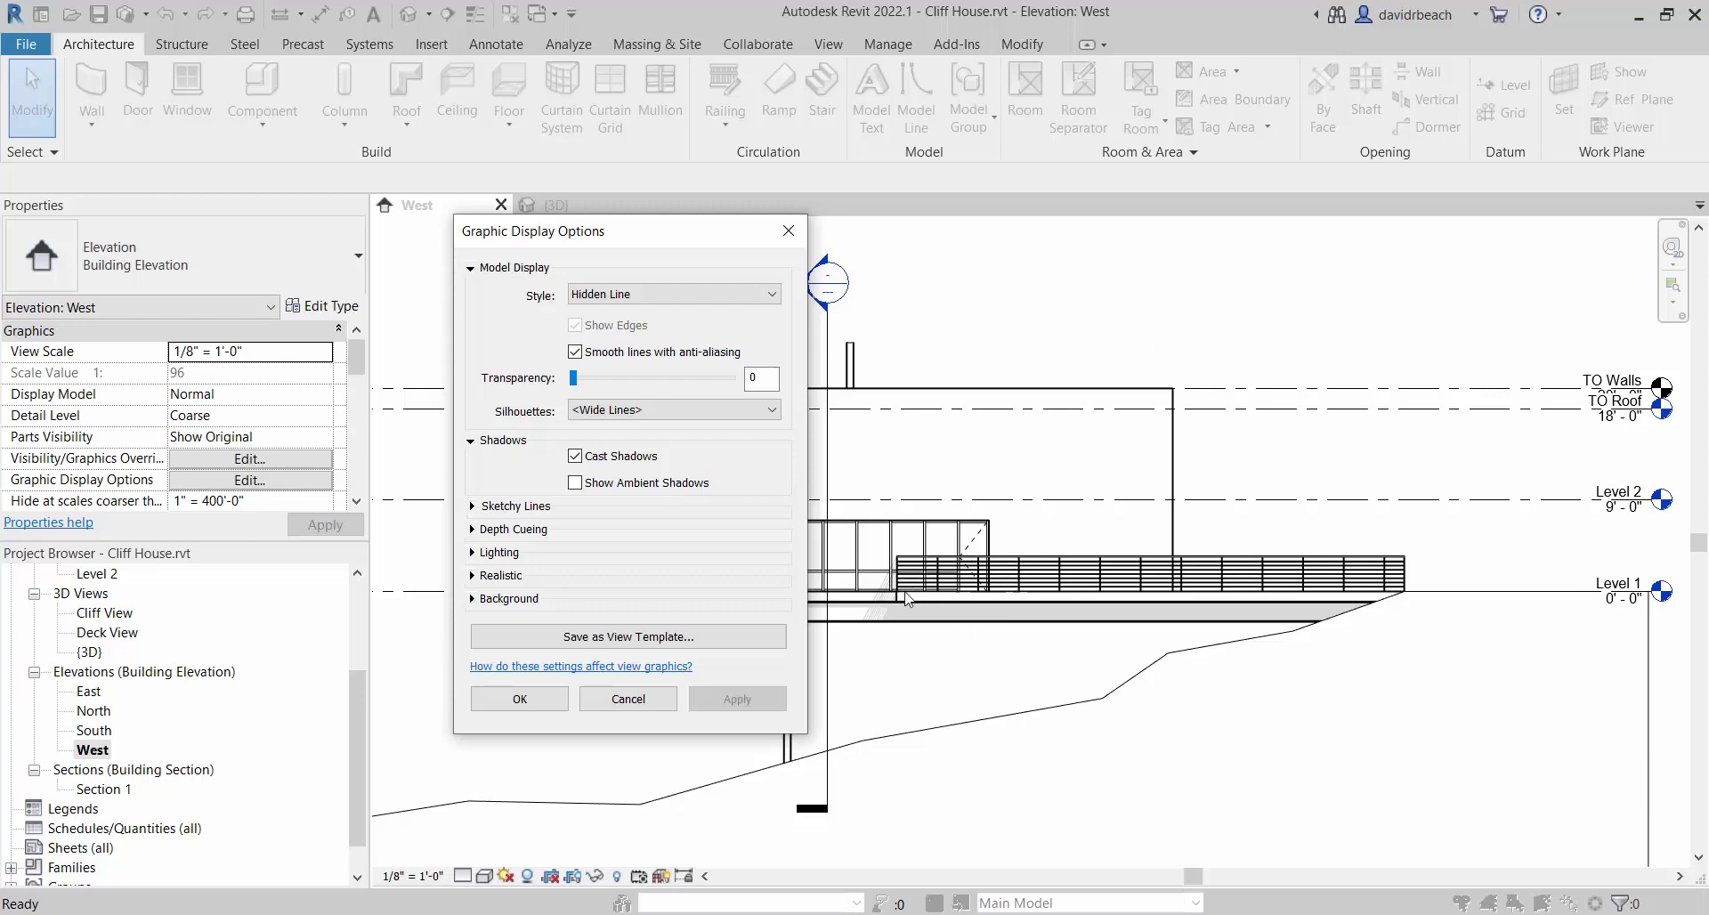
left_click(483, 553)
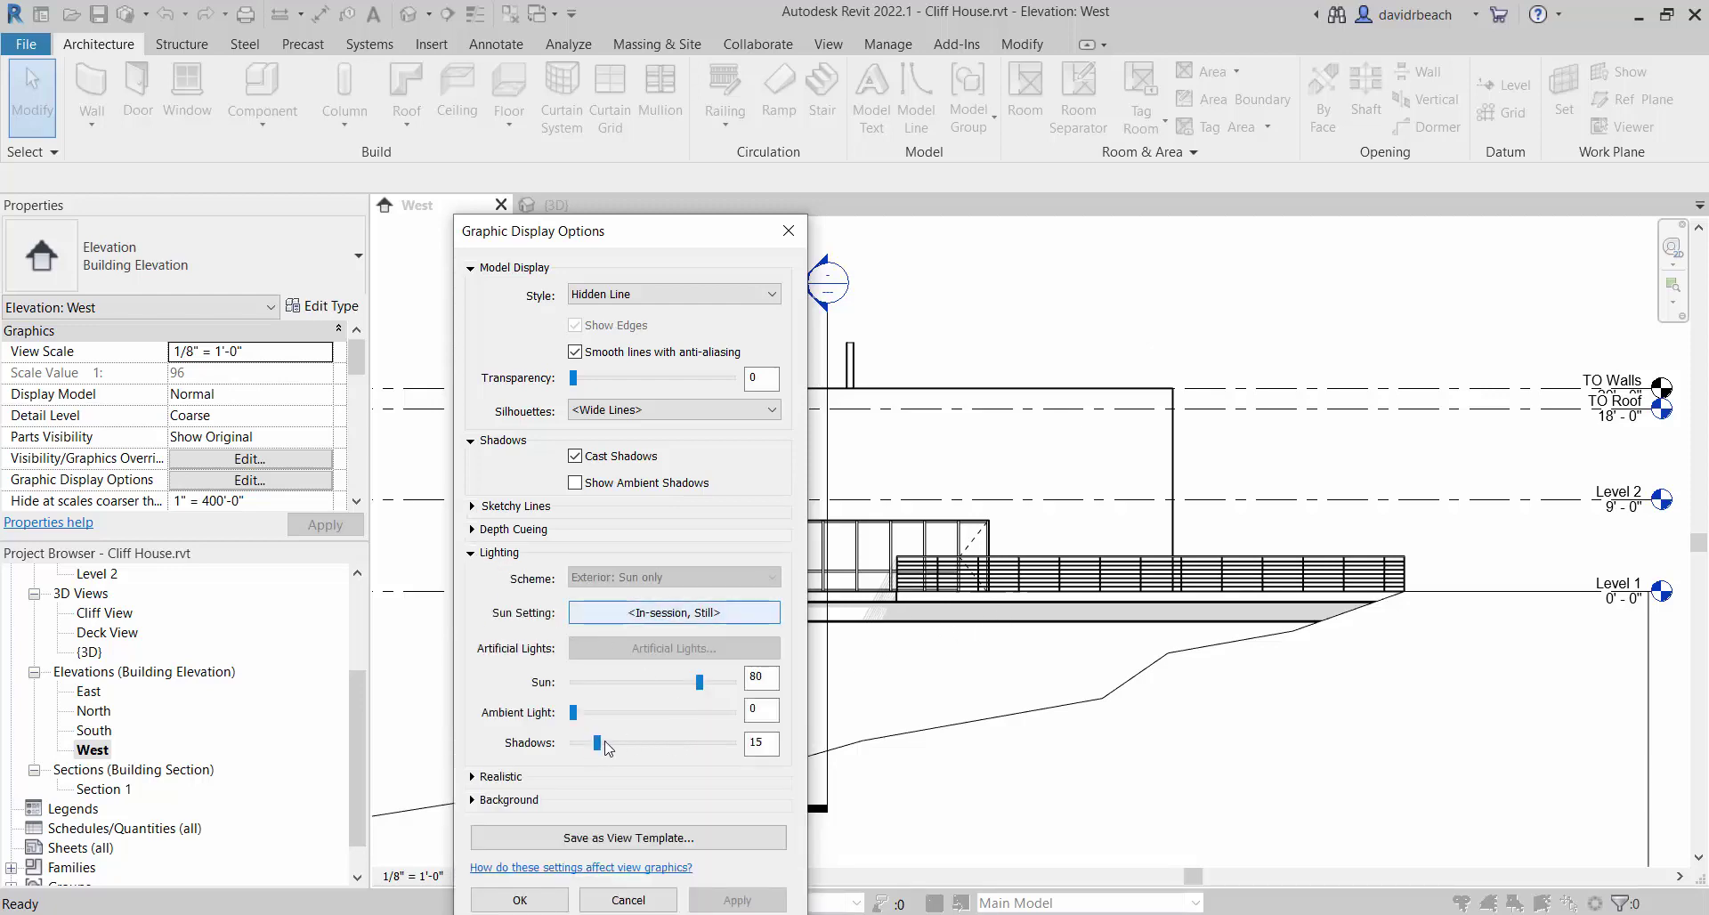
double_click(762, 743)
left_click(754, 709)
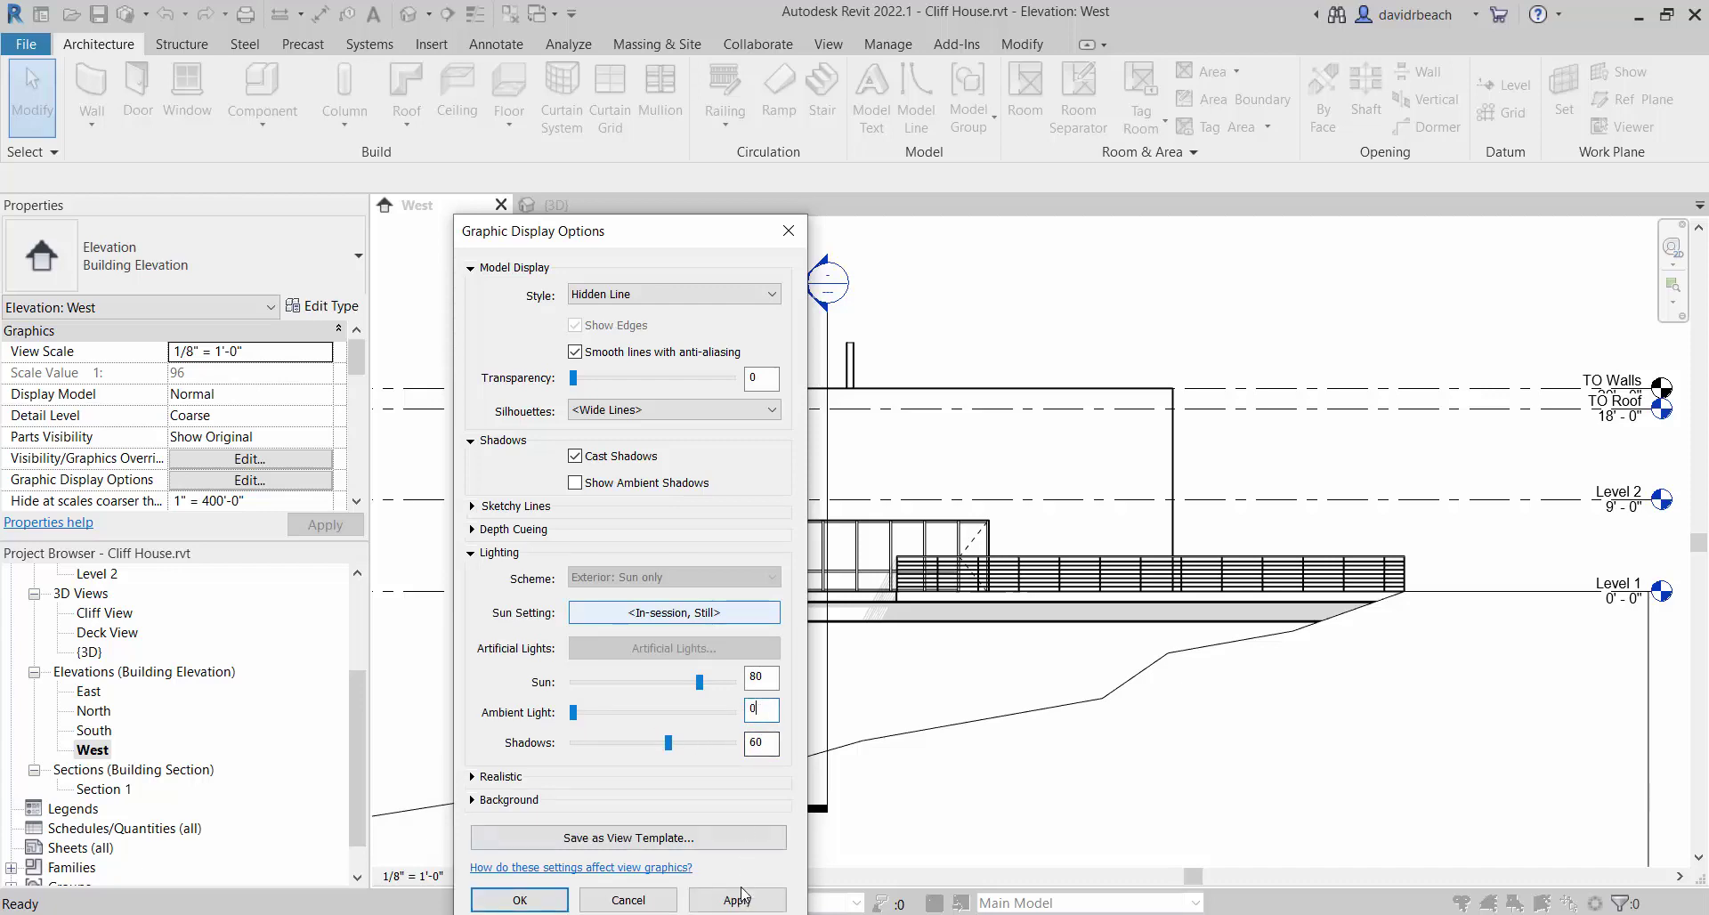
left_click(742, 897)
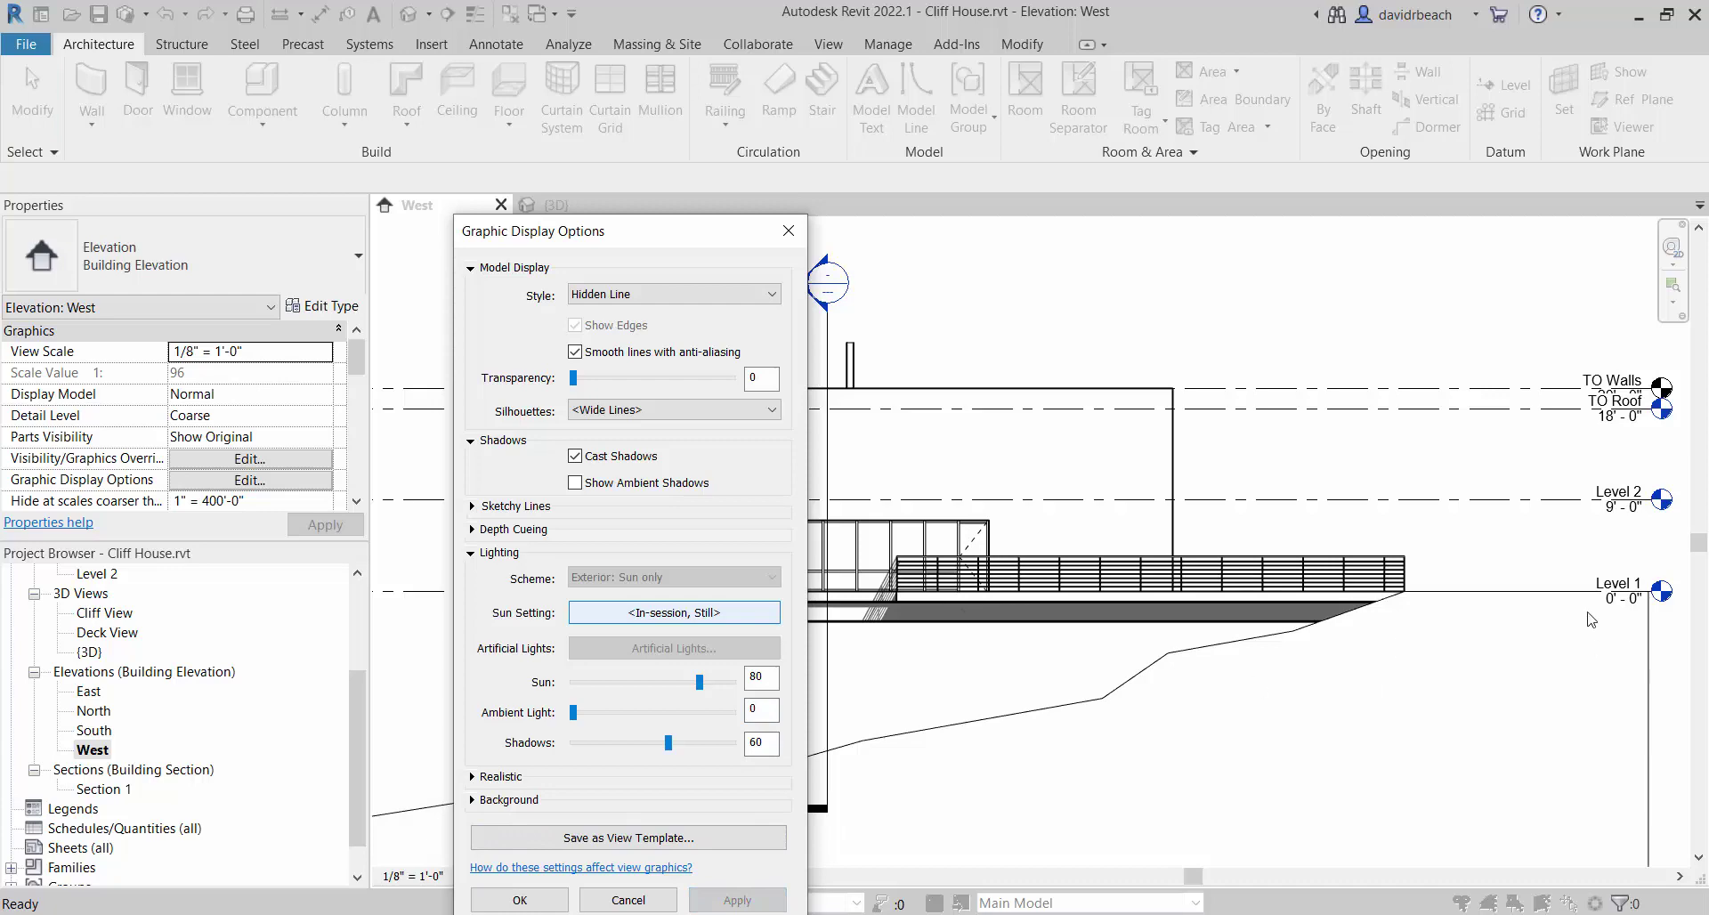
Set the elevation's shadow intensity to 15 and apply it, keeping the dialog clear of the building.
left_click_drag(651, 229, 527, 107)
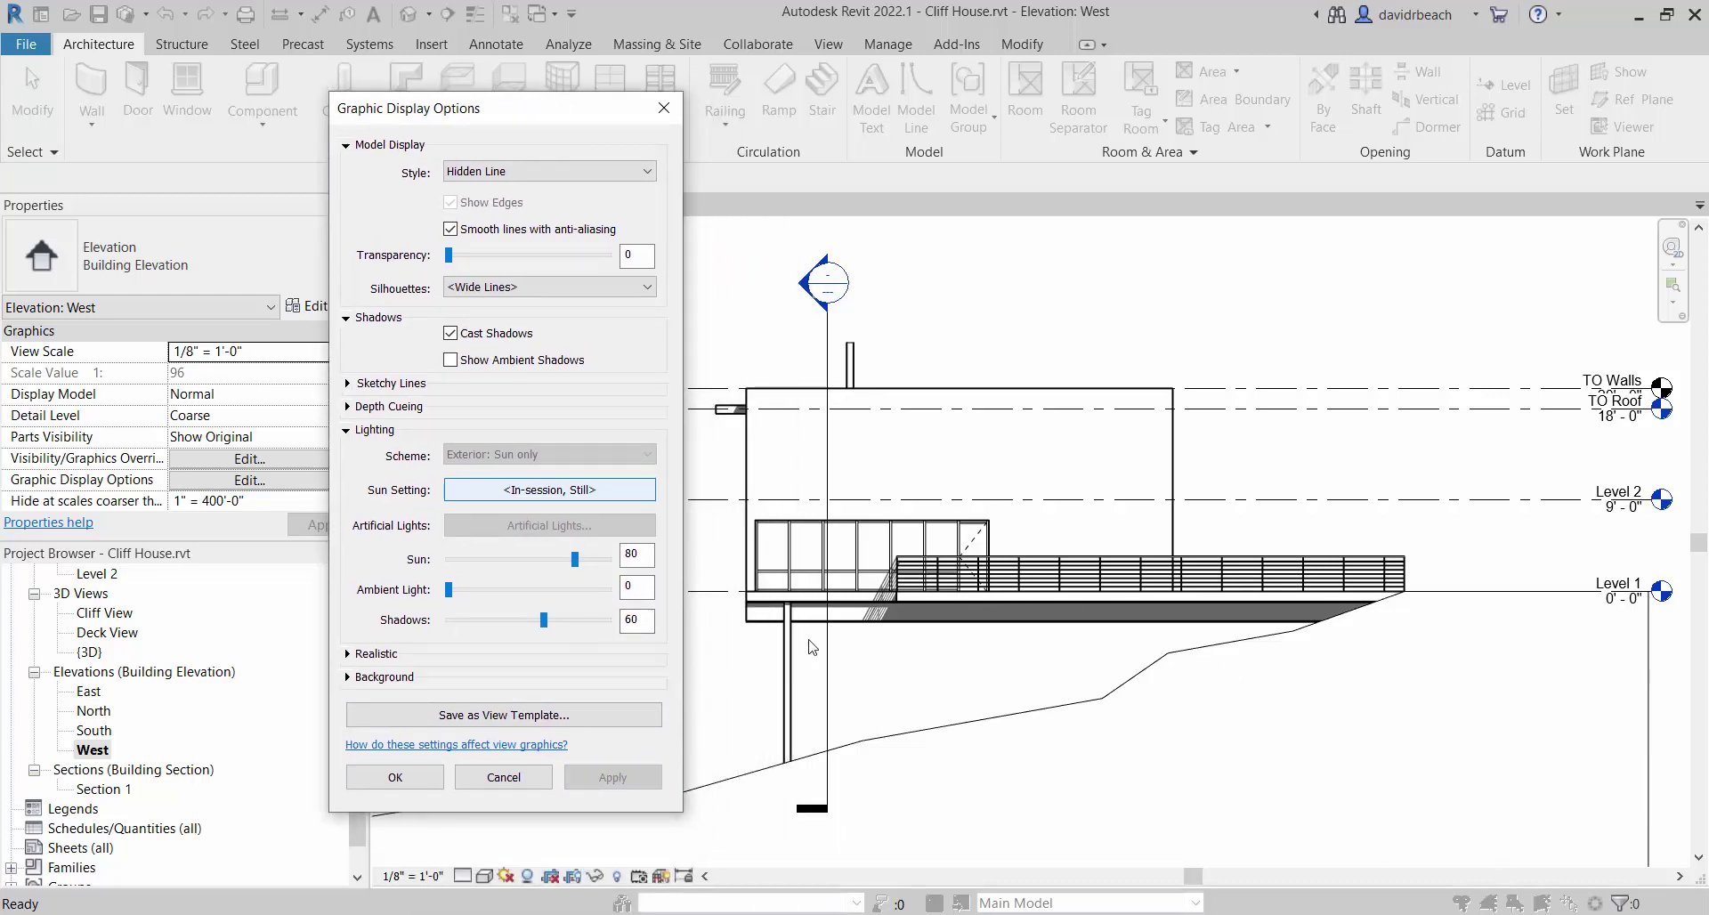
double_click(634, 616)
left_click(639, 587)
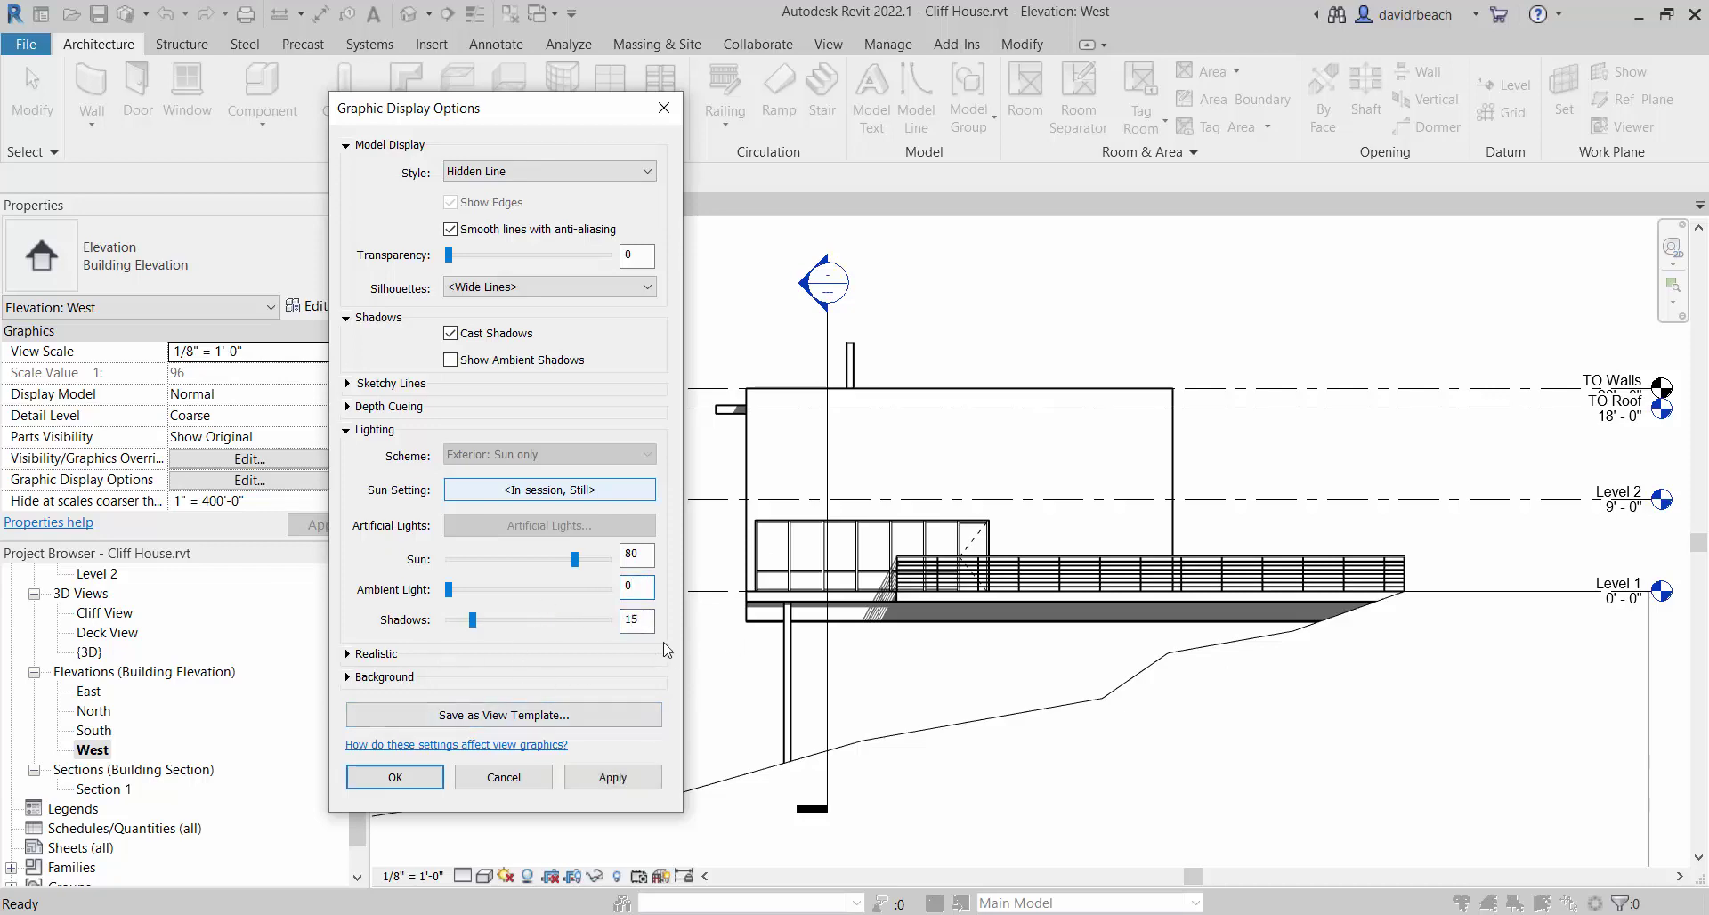
left_click(623, 778)
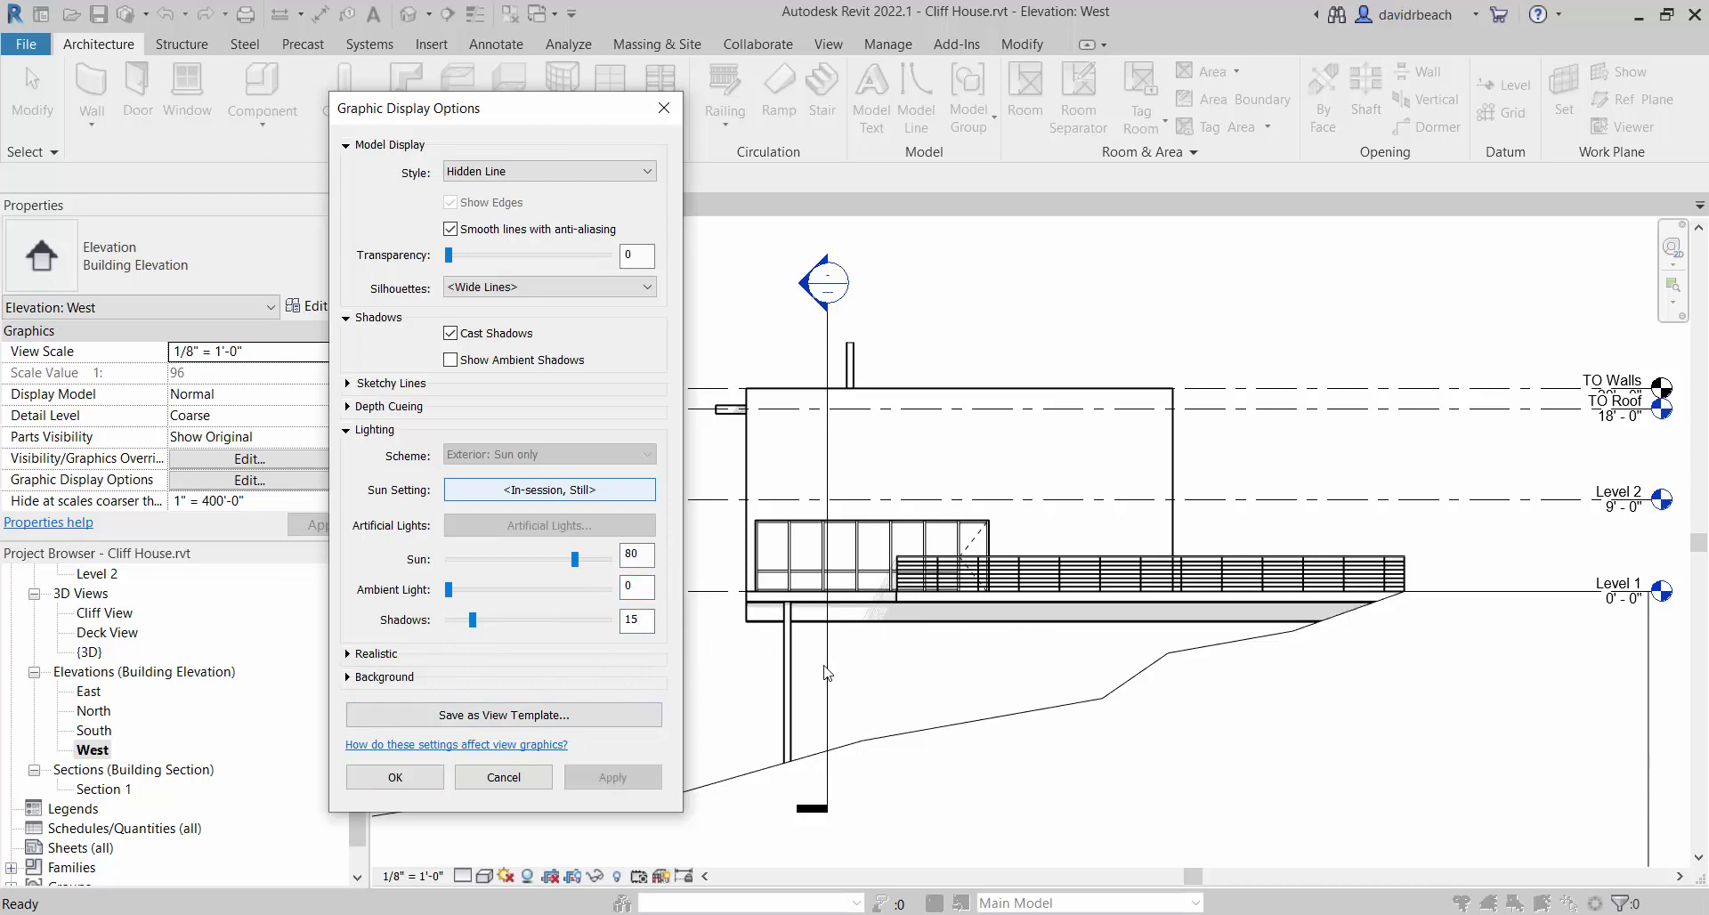
Show the sketchy line settings and accept the graphic display options.
left_click(349, 383)
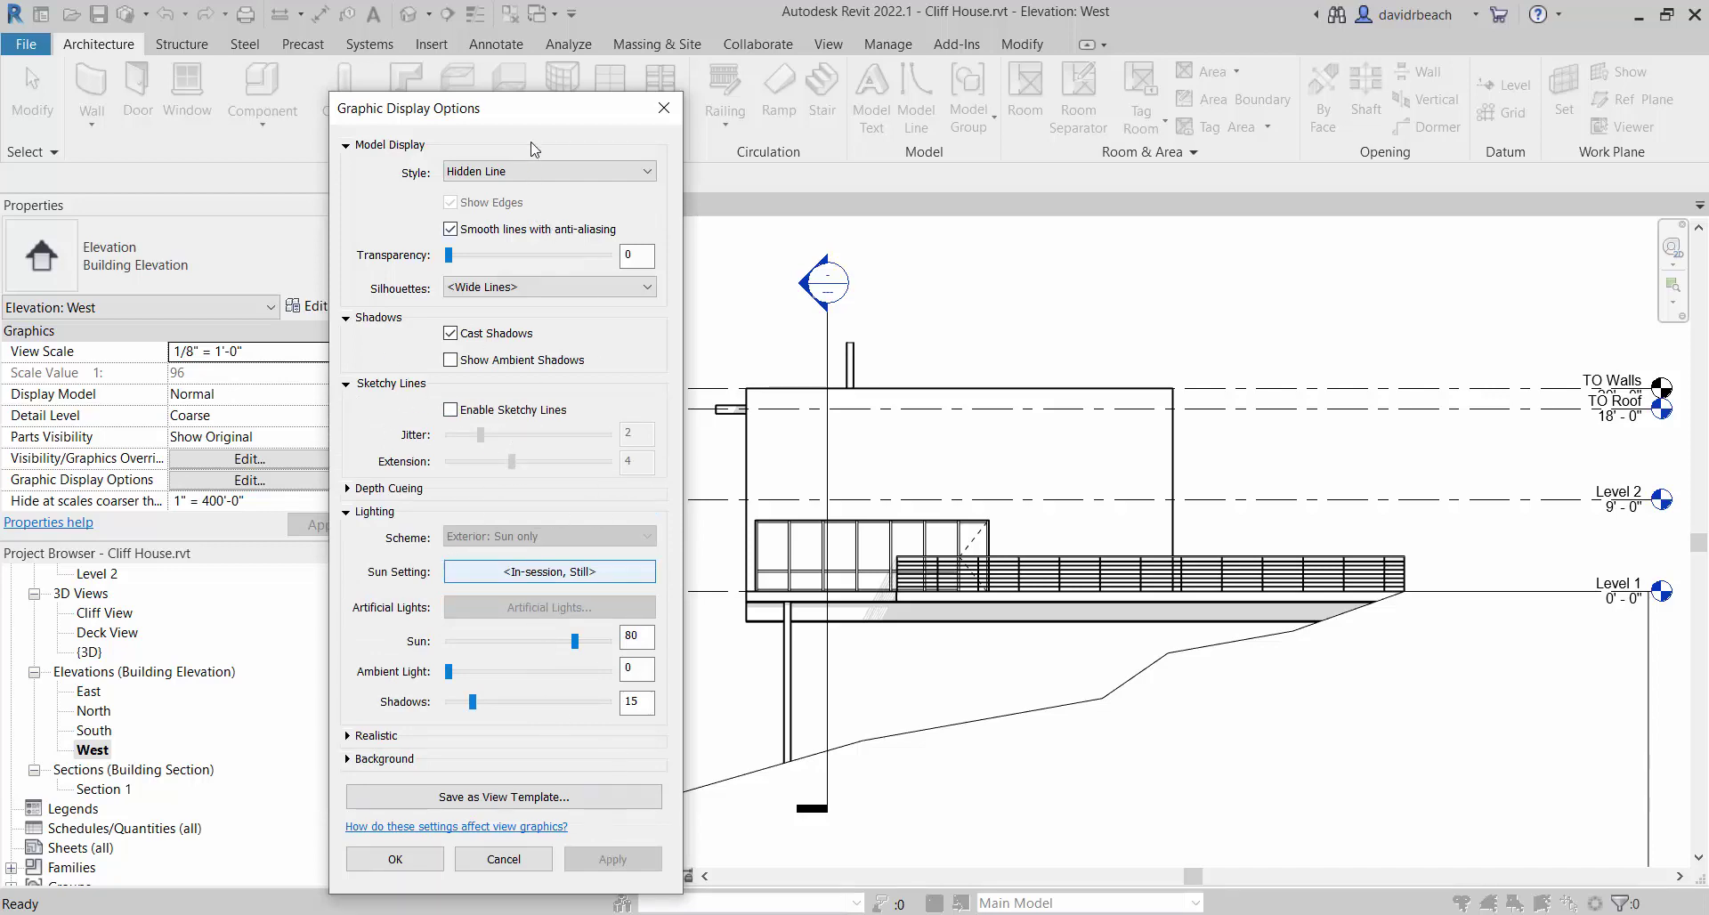
left_click_drag(545, 117, 475, 112)
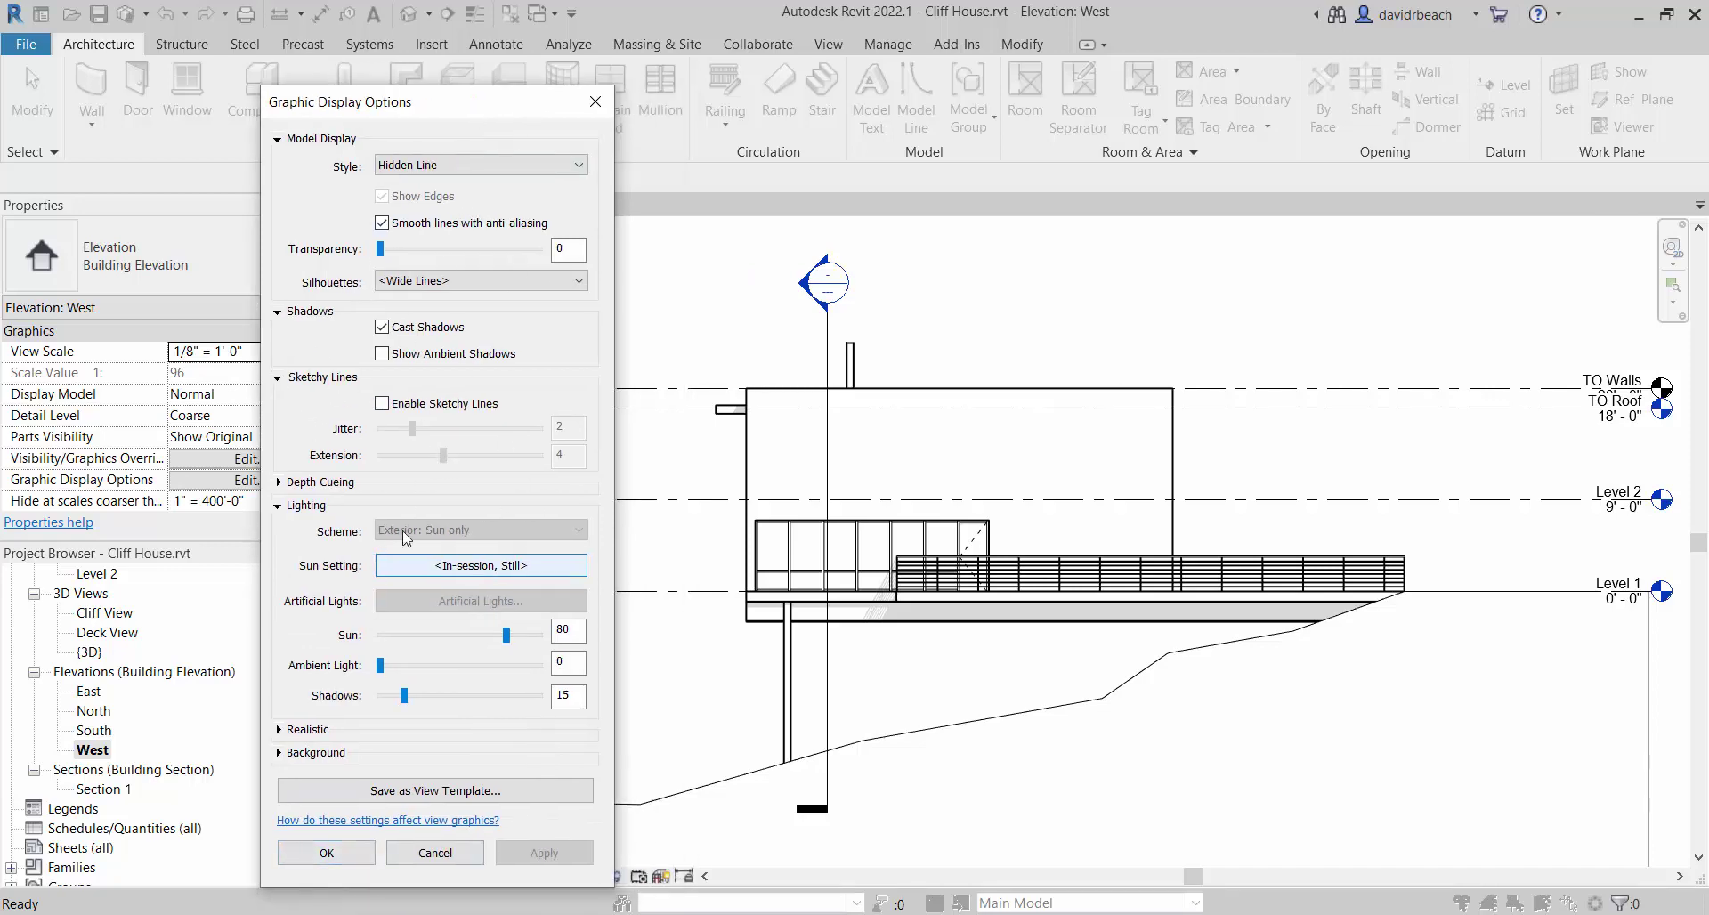
left_click(314, 856)
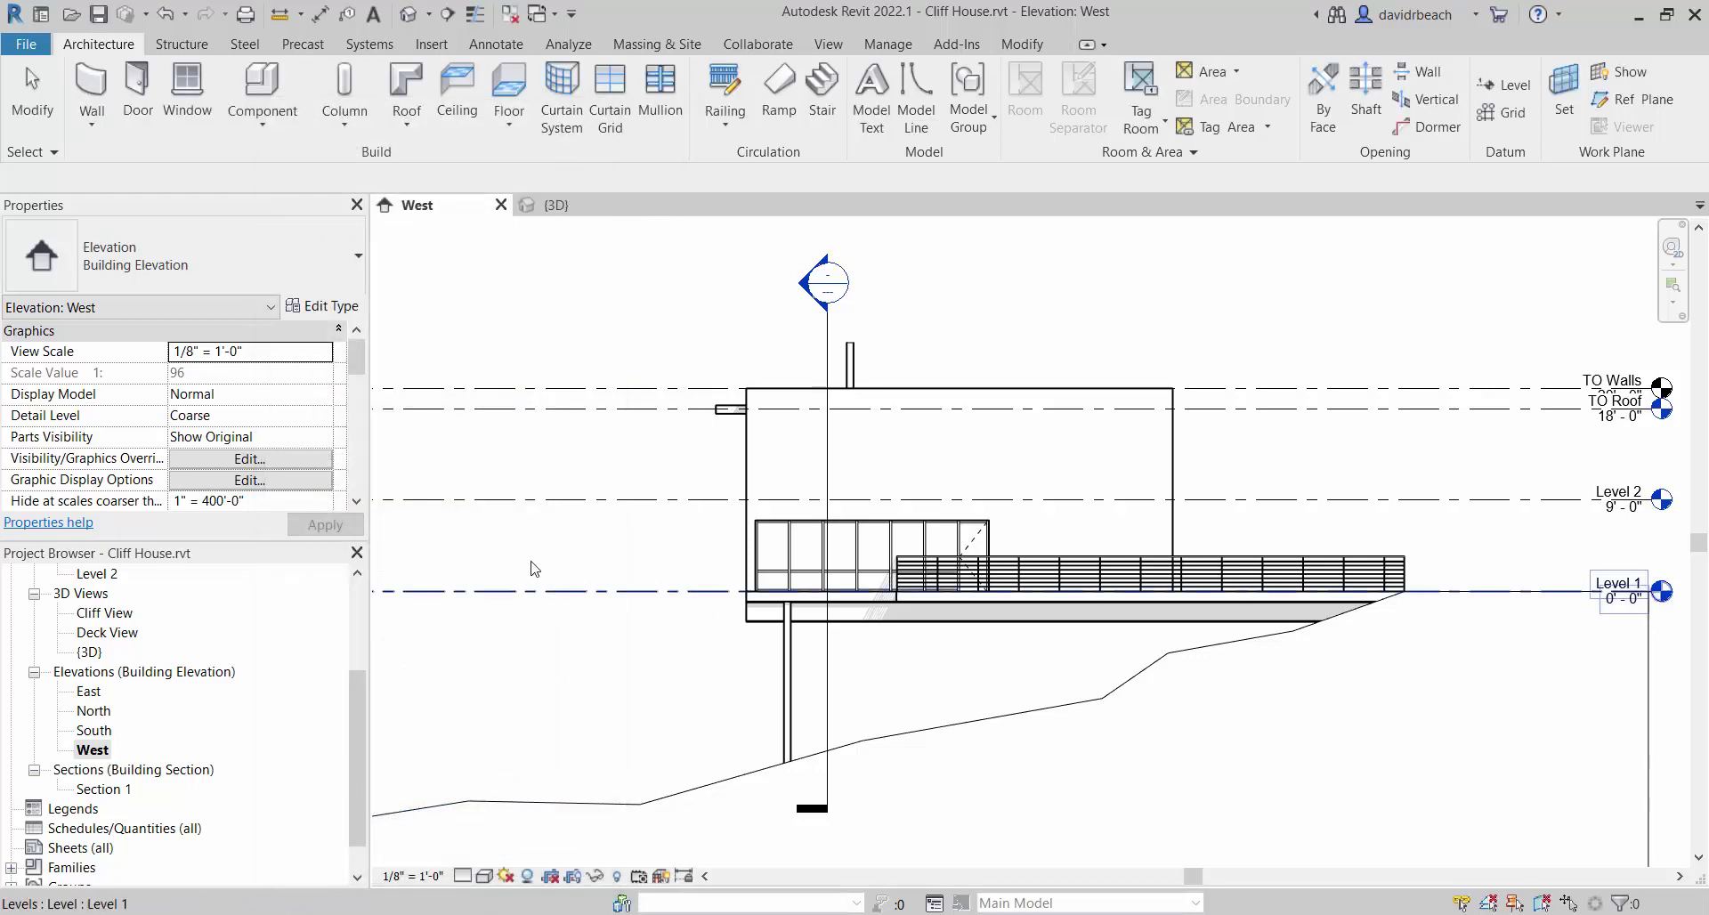
Select all four levels together and hide these elements in the West elevation view.
scroll(702, 565, "down", 3)
left_click_drag(735, 575, 561, 386)
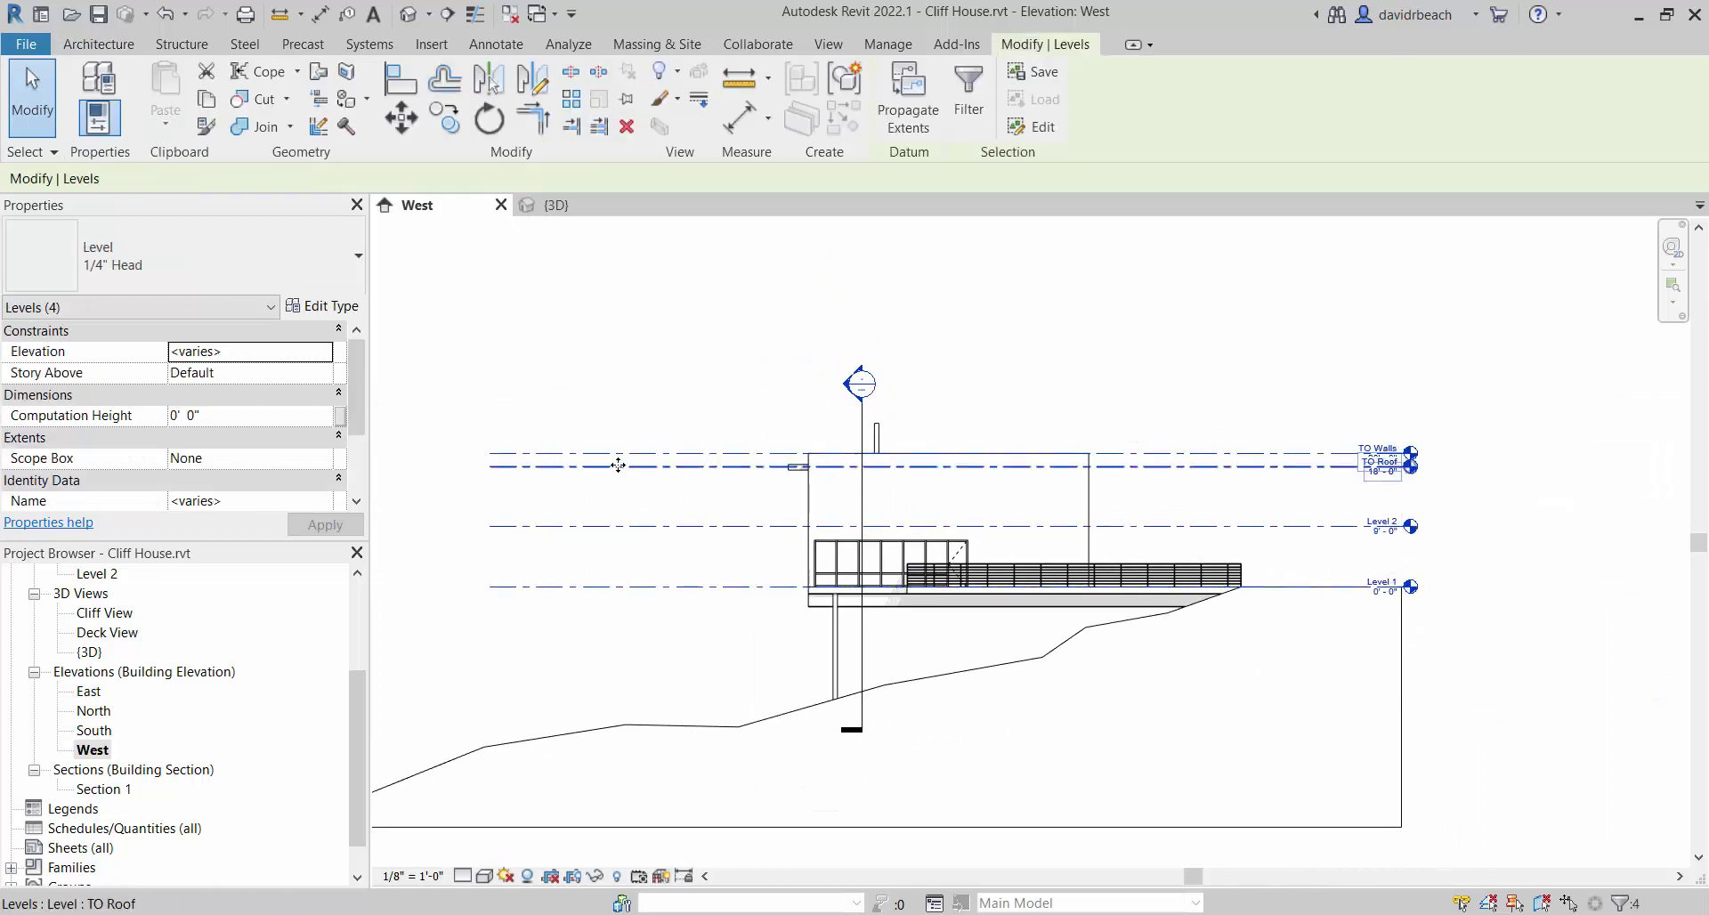
right_click(620, 461)
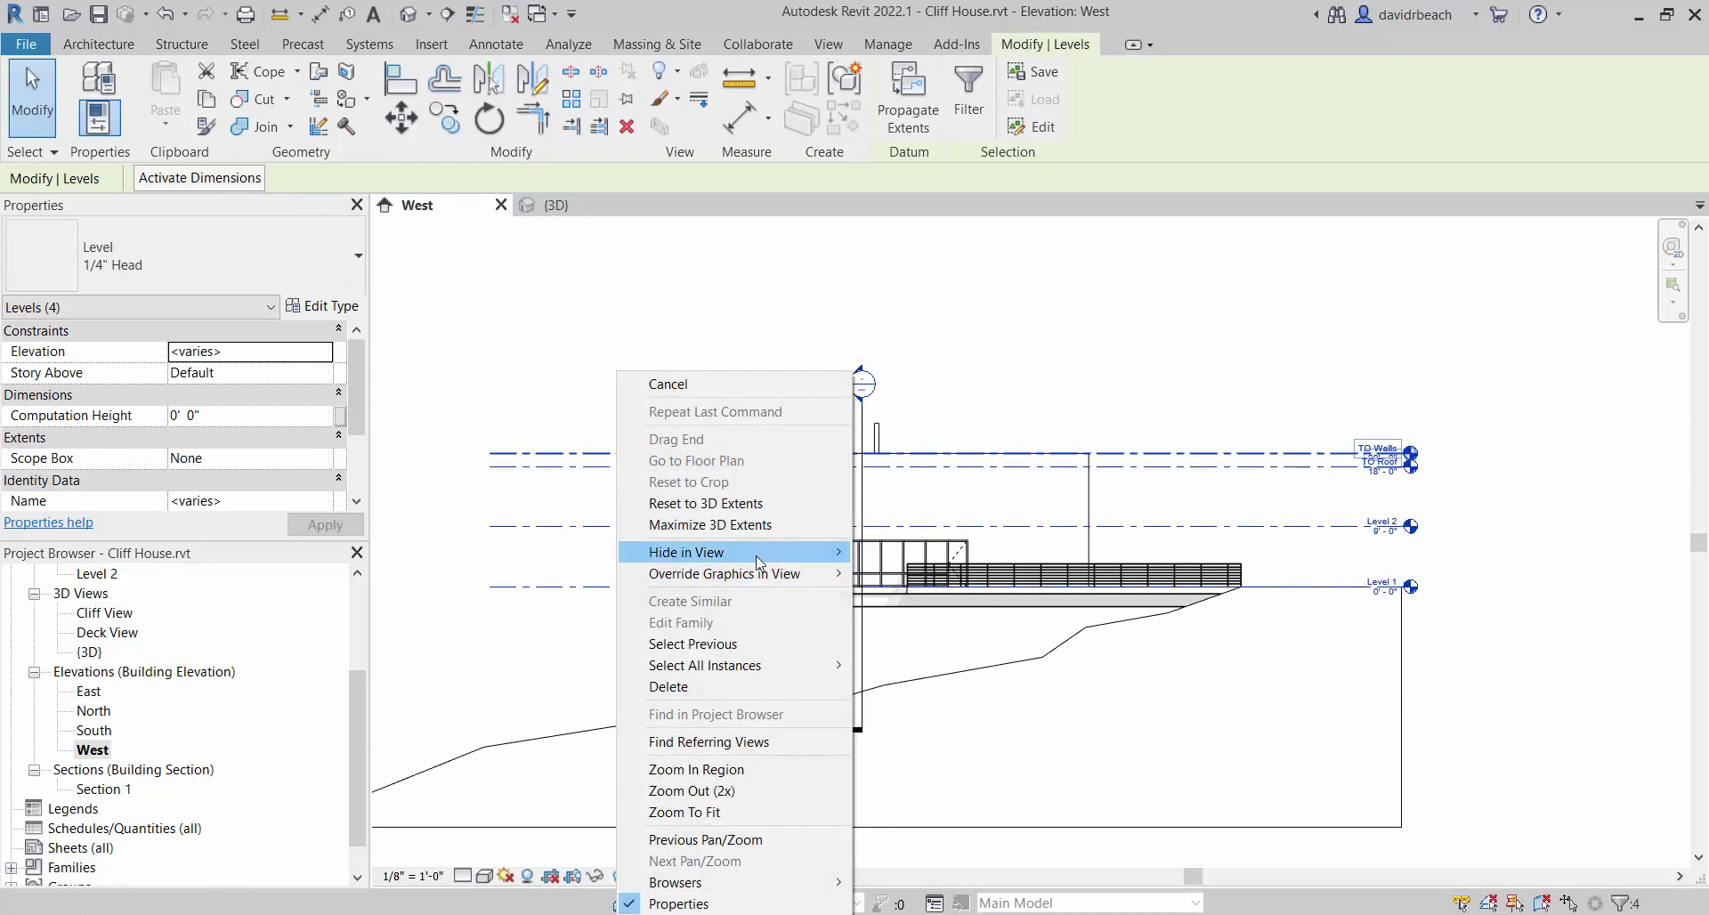
mouse_move(759, 562)
left_click(899, 552)
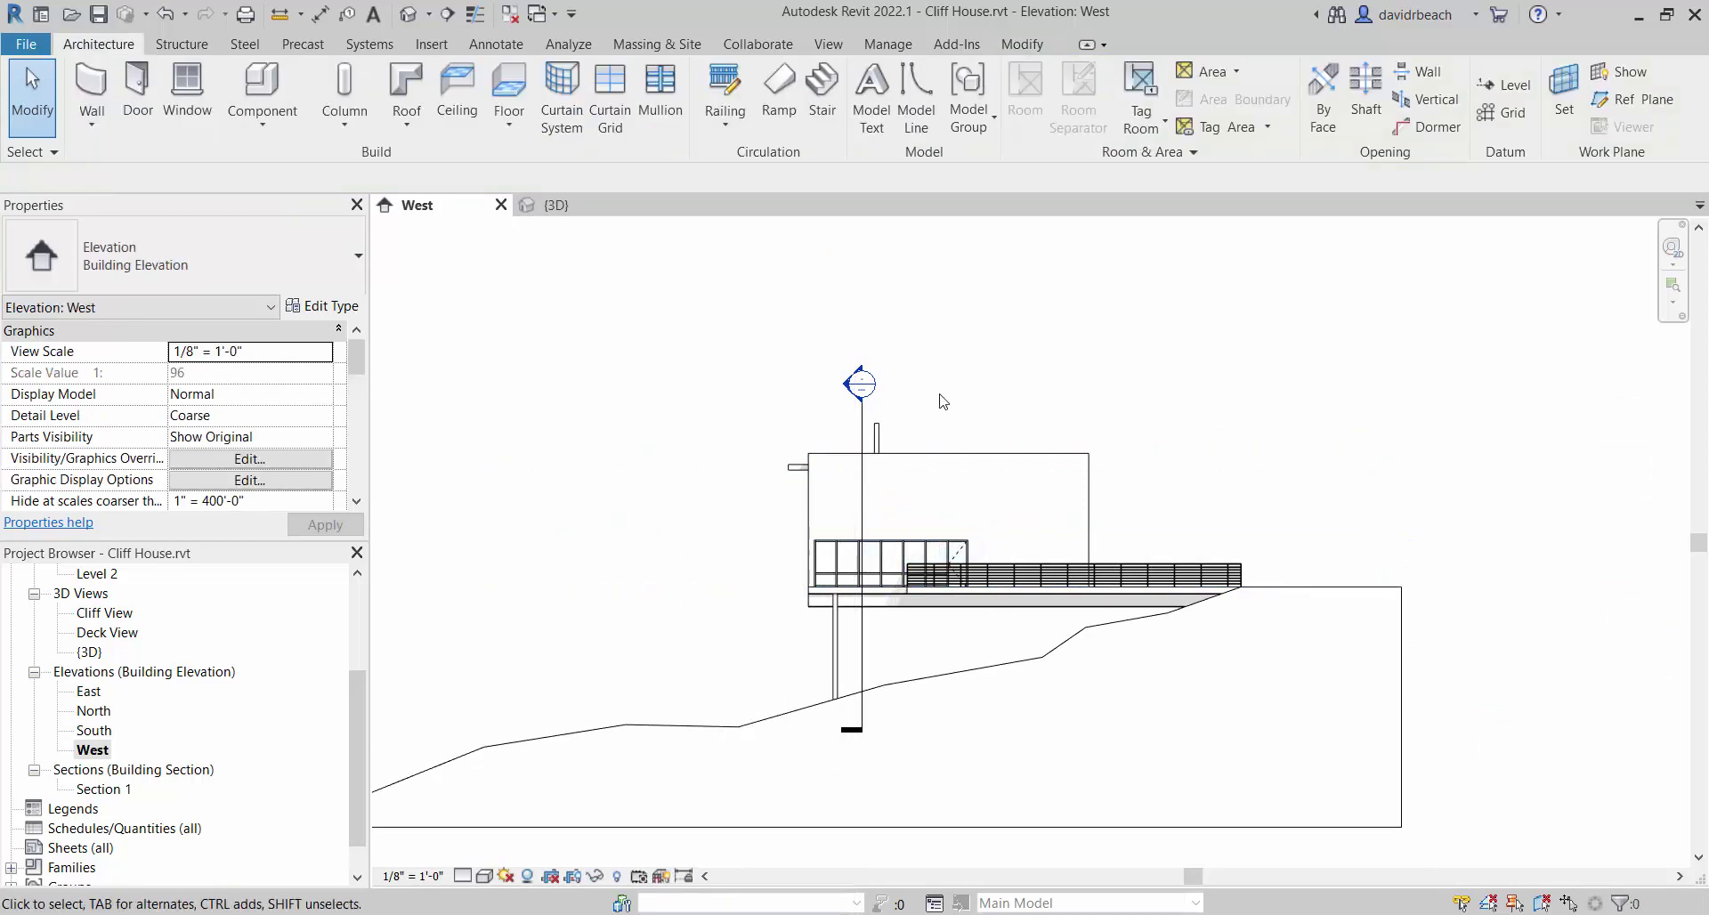
Hide the building section marker above the house as an element in the West elevation view.
left_click(853, 384)
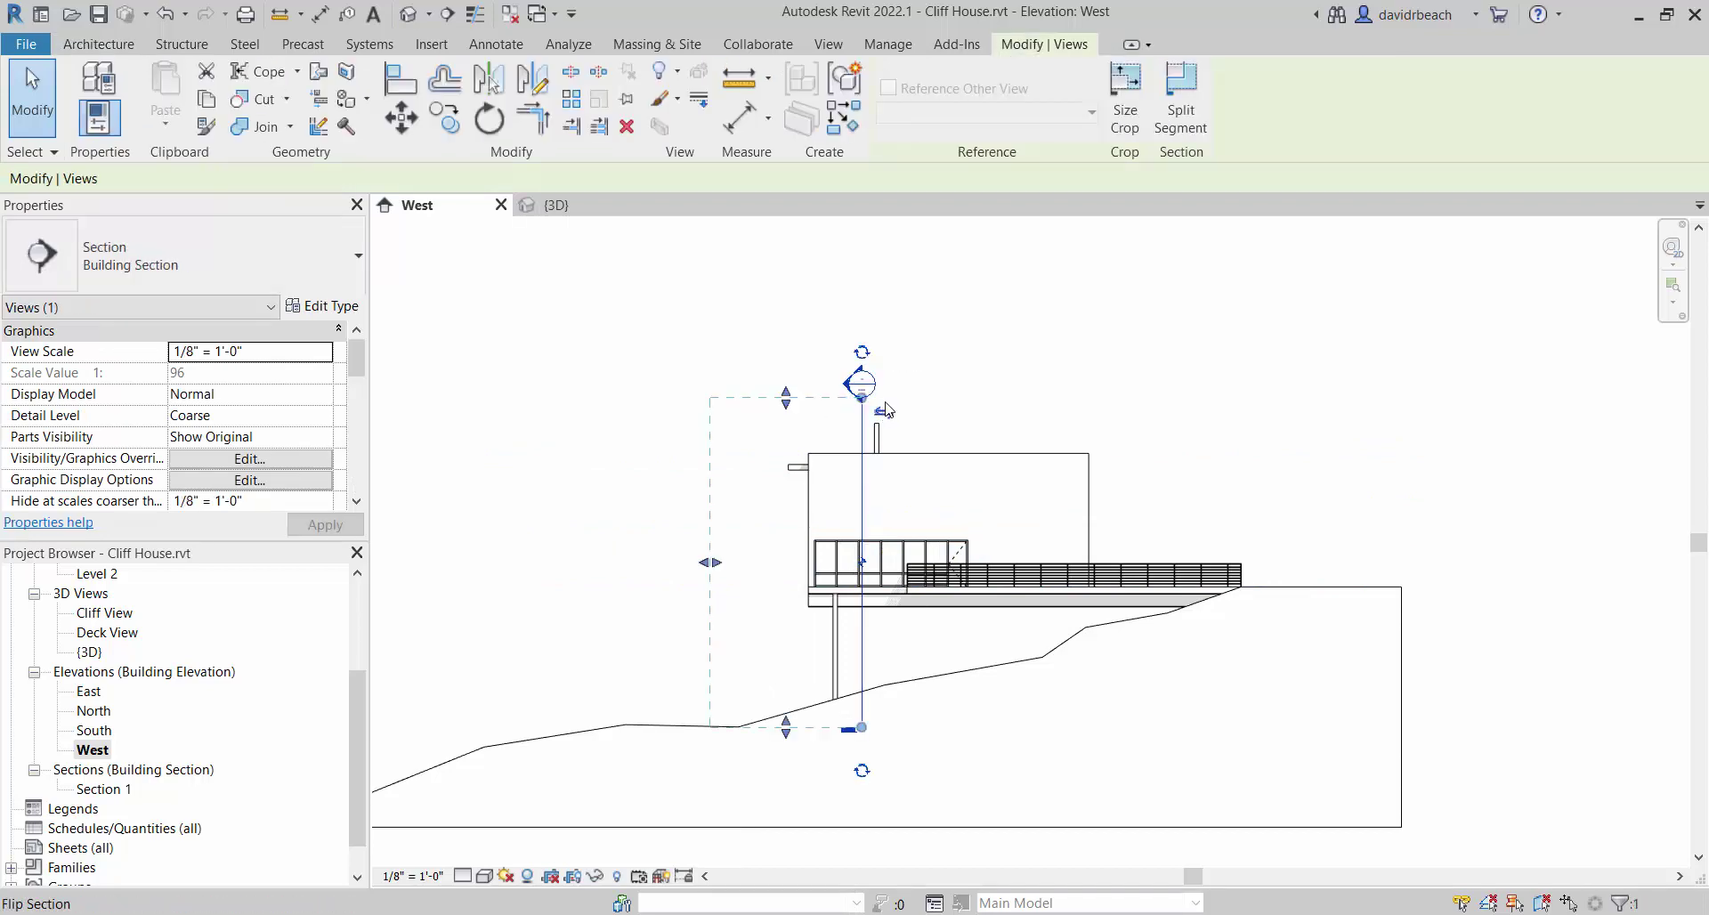
scroll(886, 385, "up", 4)
scroll(890, 385, "up", 1)
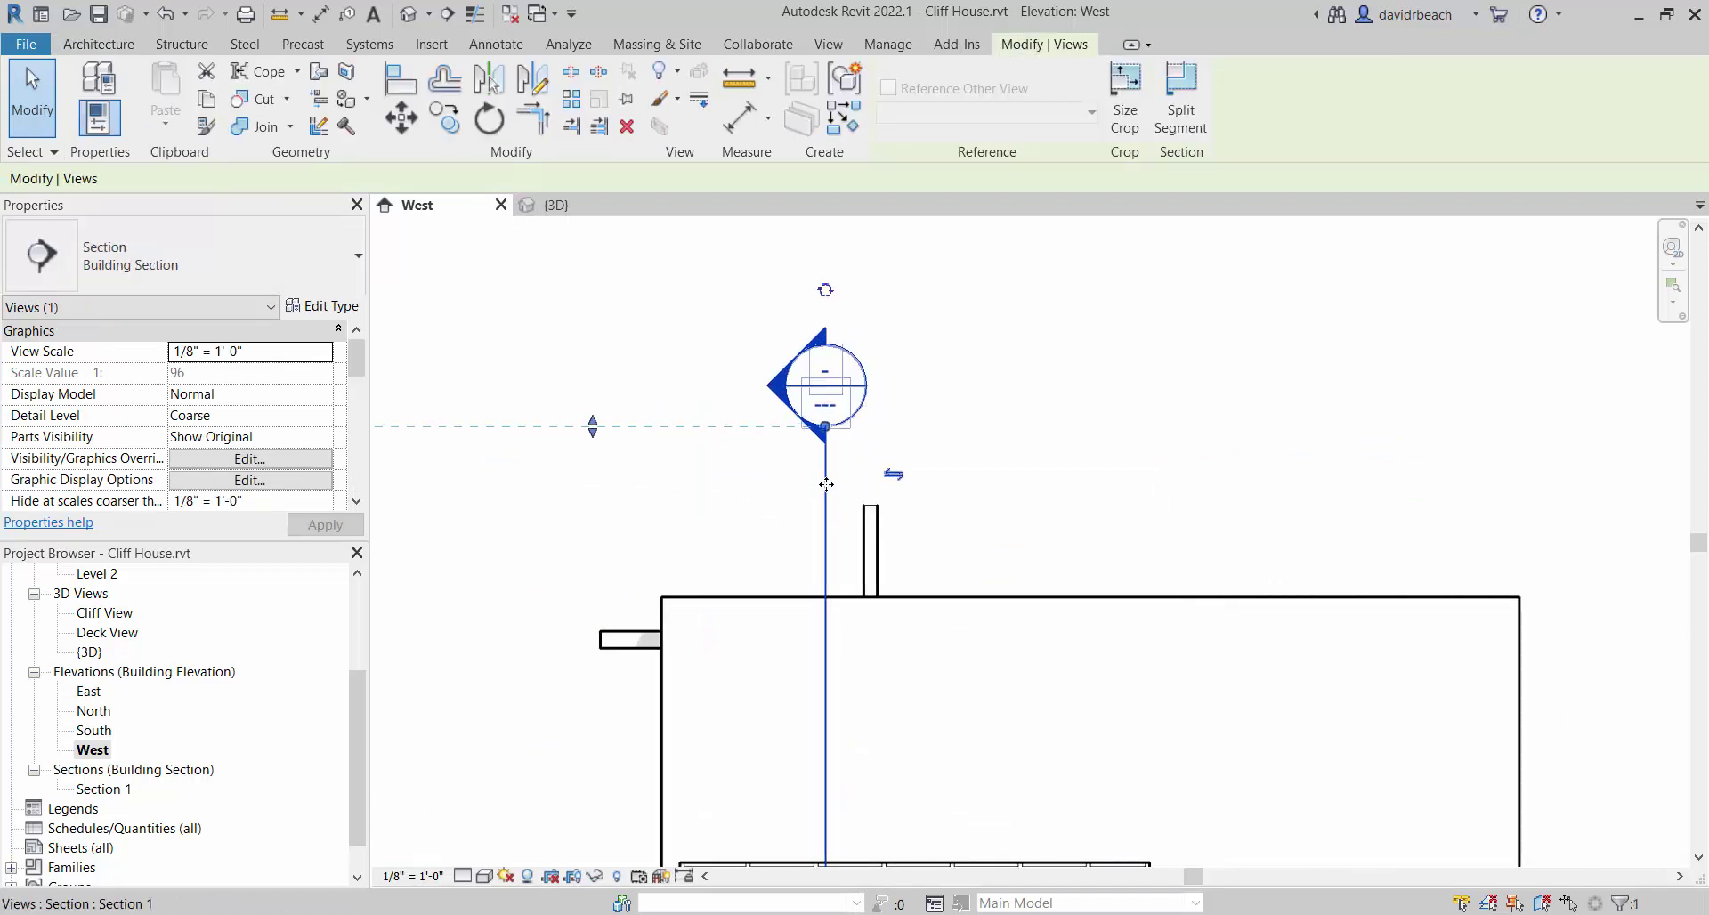
right_click(826, 485)
mouse_move(985, 554)
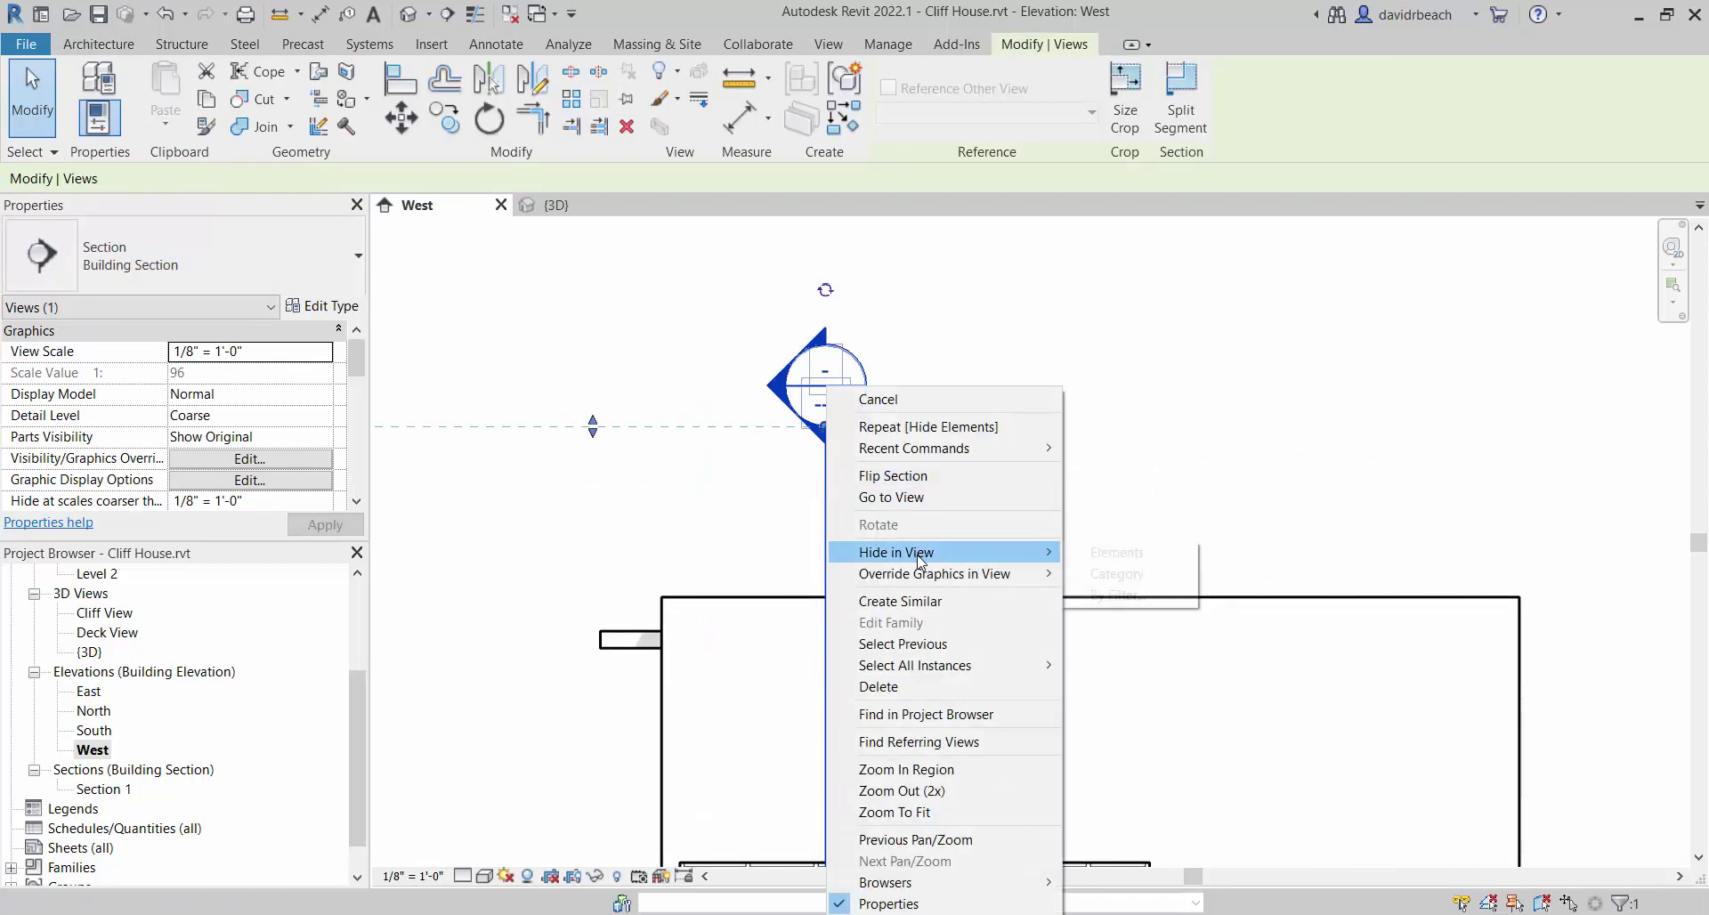
left_click(1115, 553)
scroll(1060, 462, "down", 3)
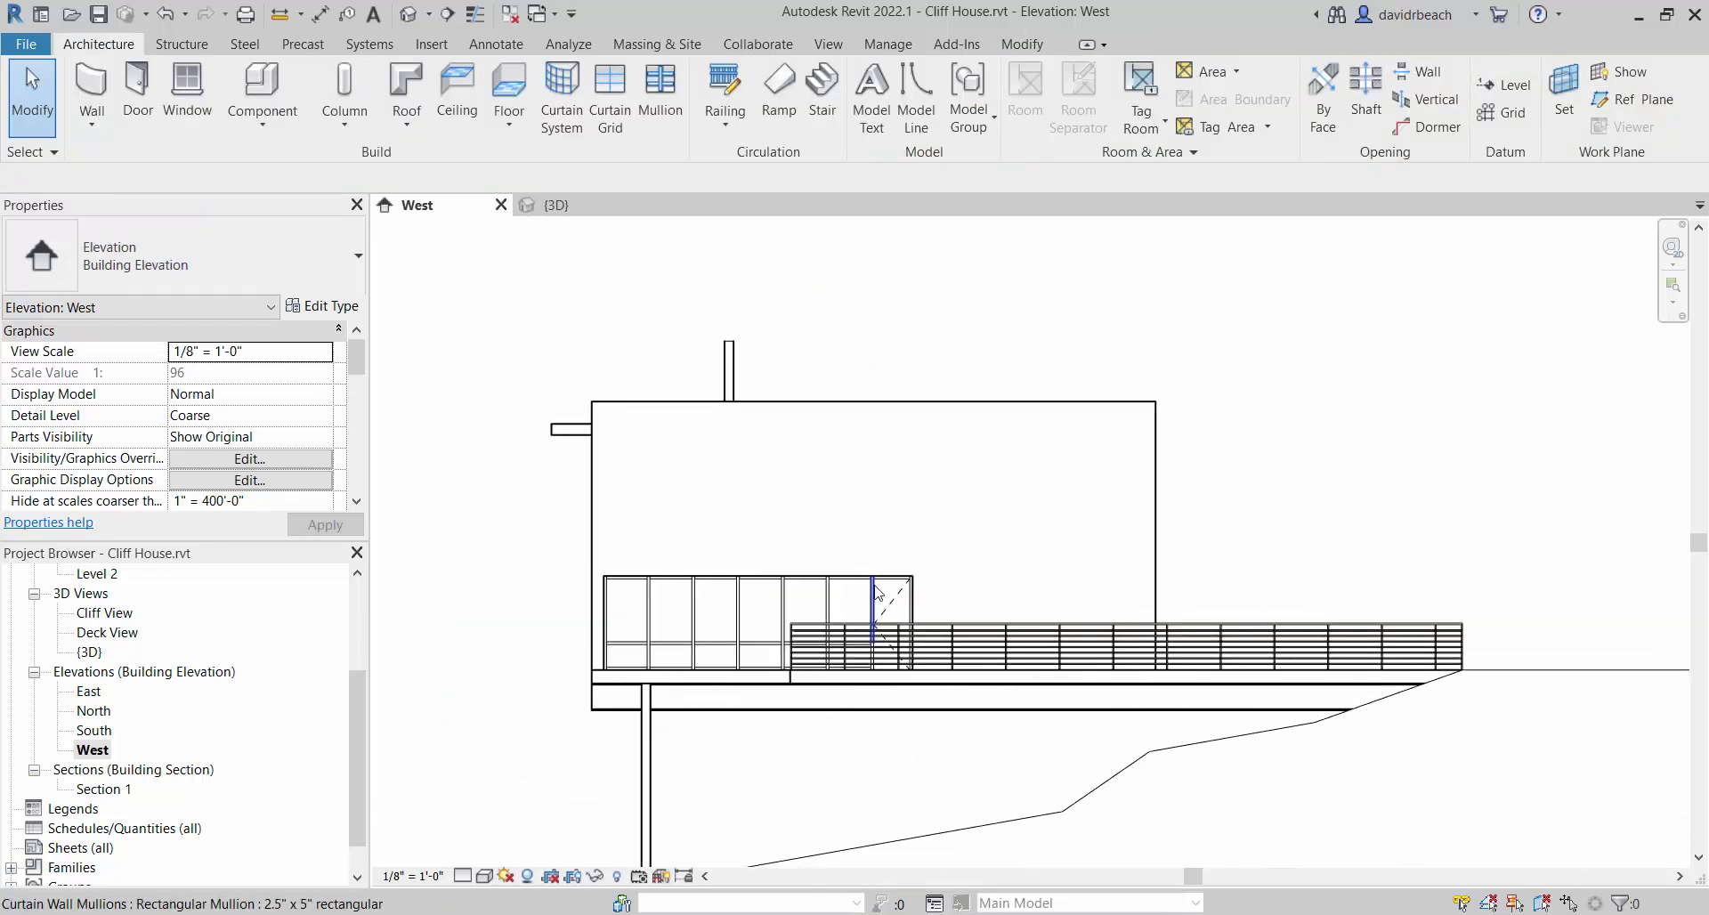
scroll(1099, 419, "down", 3)
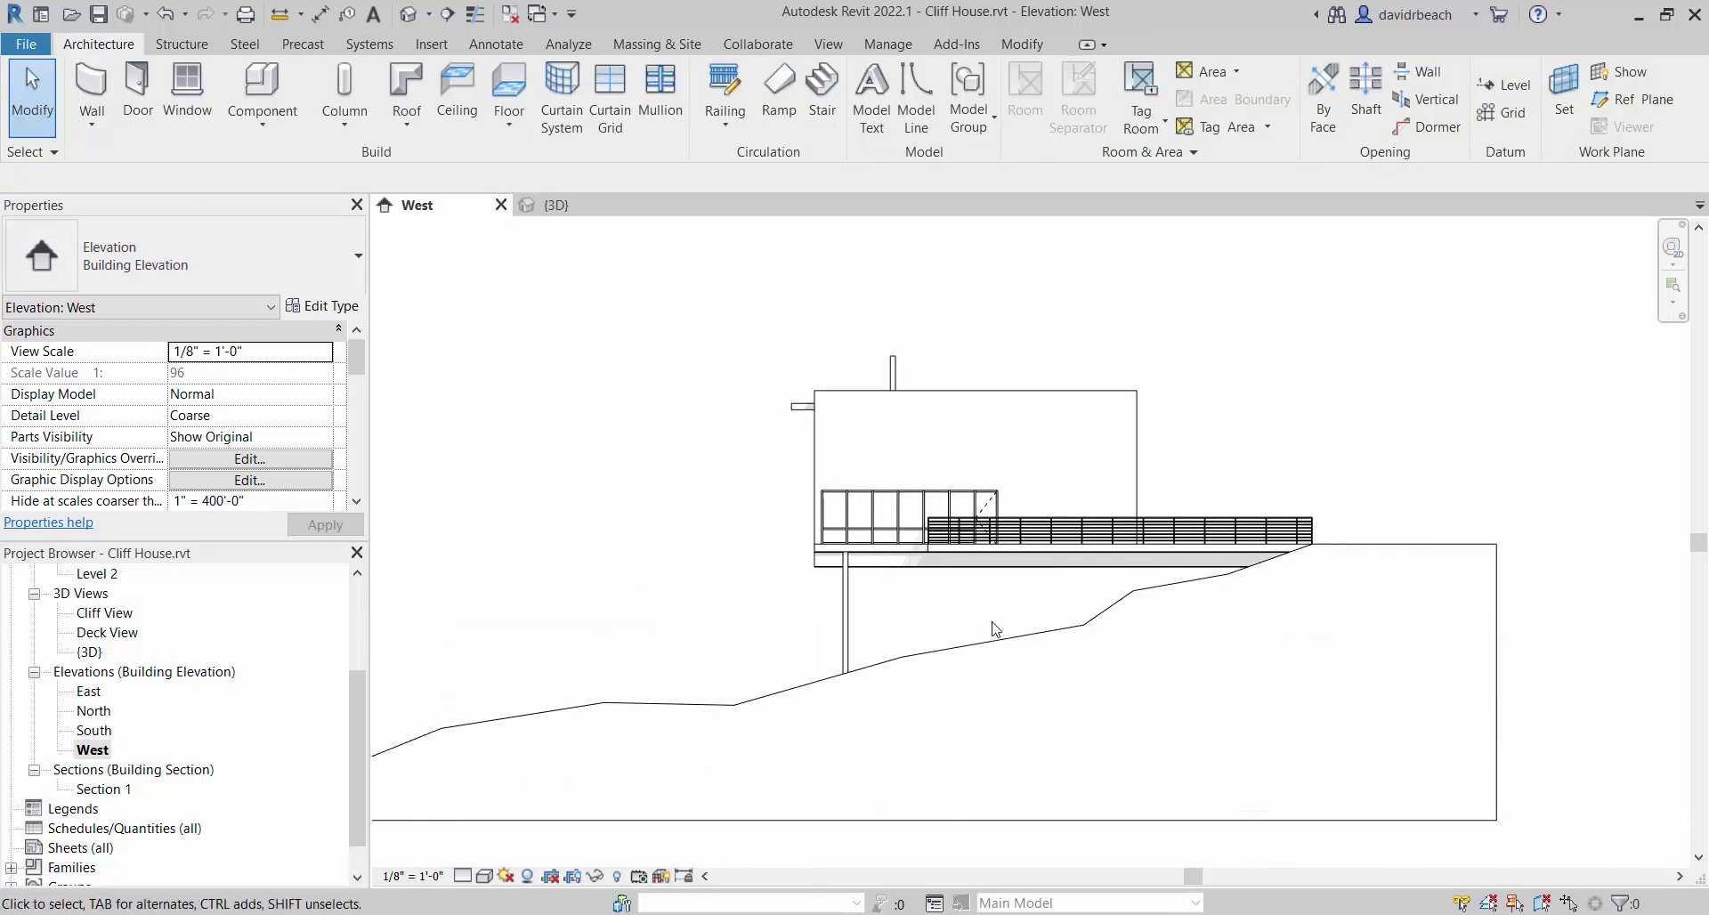
scroll(995, 630, "up", 2)
scroll(1053, 602, "up", 2)
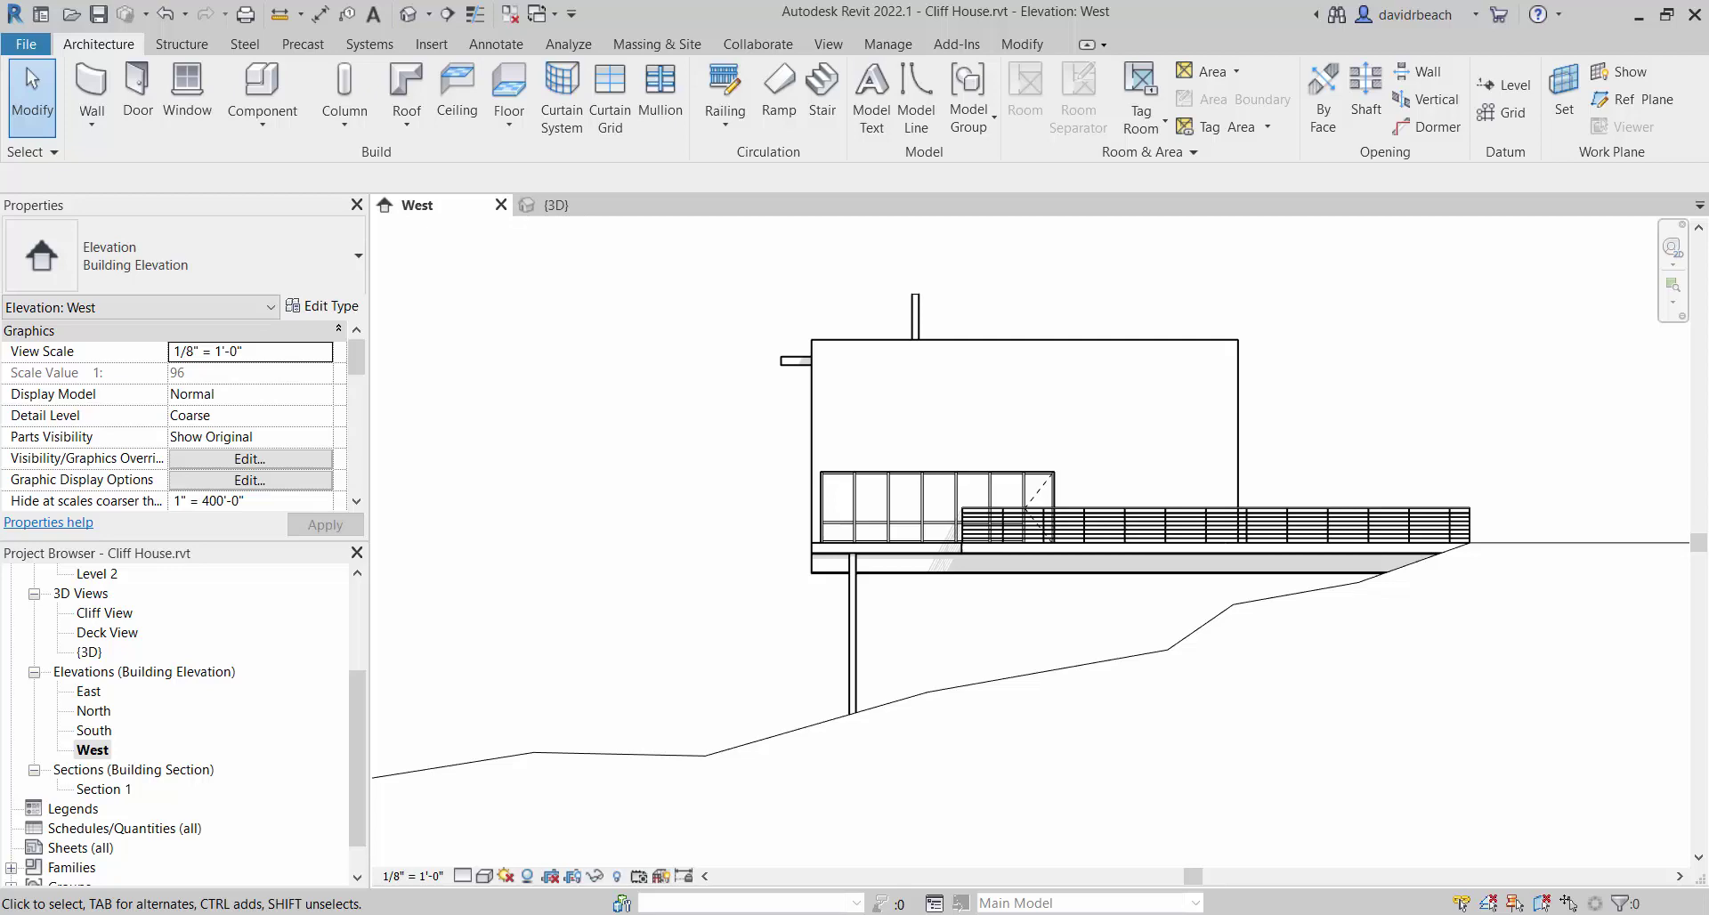
Switch to the browser to view the Cliff House reference photo, and return to the West elevation in Revit.
mouse_move(632, 909)
left_click(690, 781)
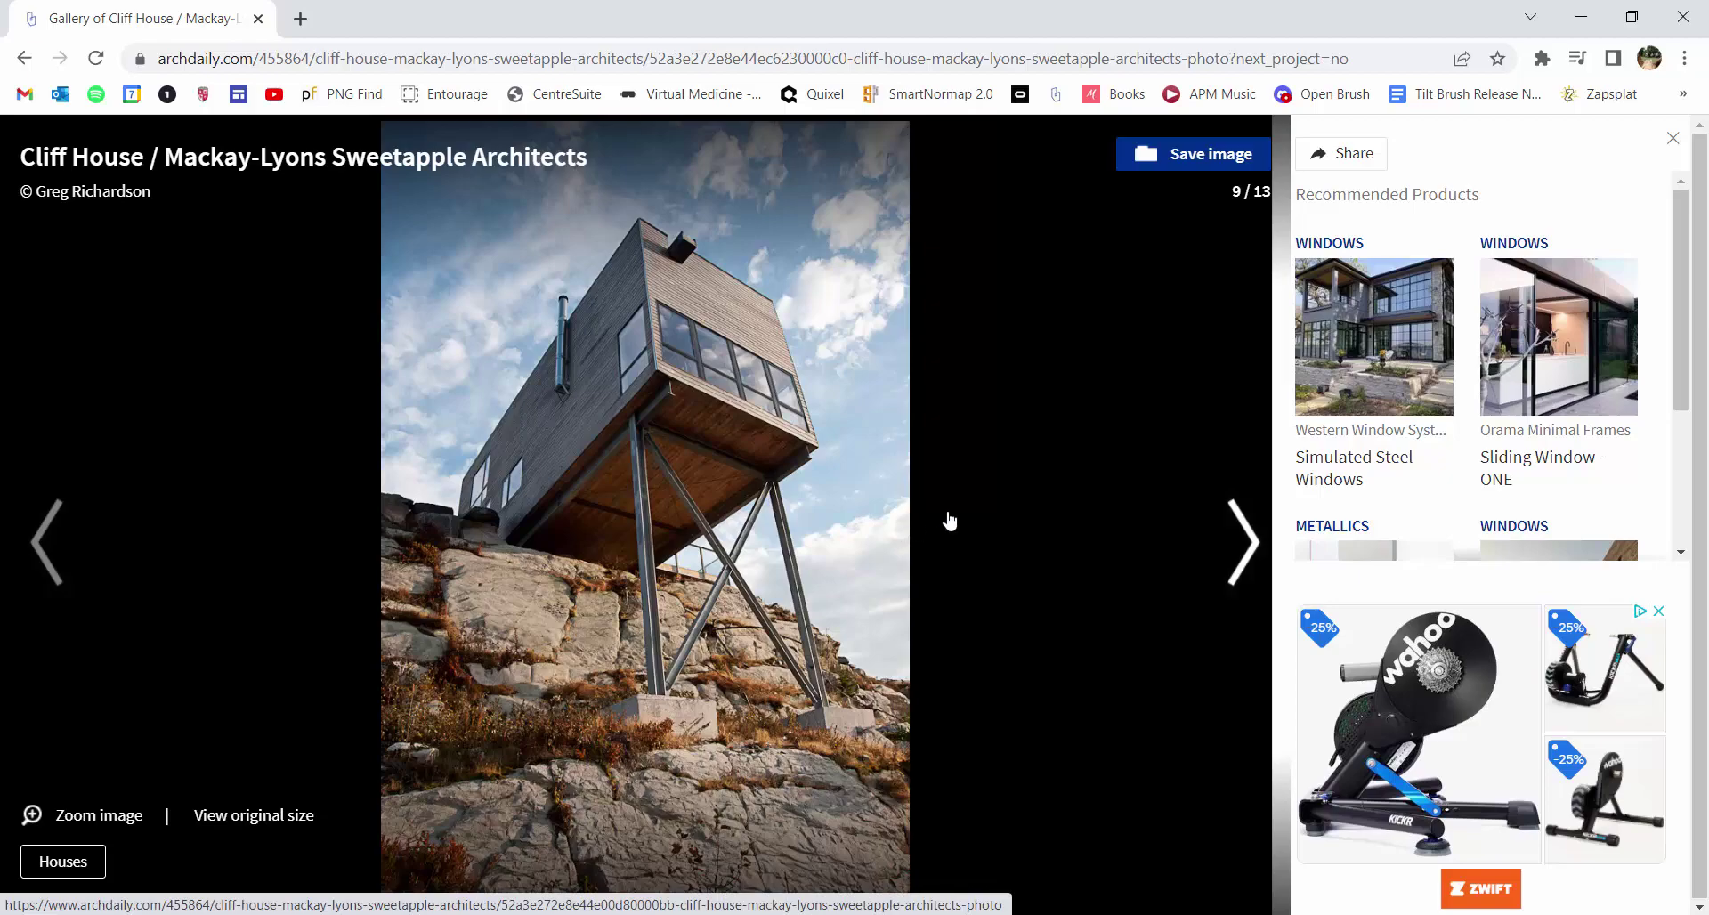
key("alt+Tab")
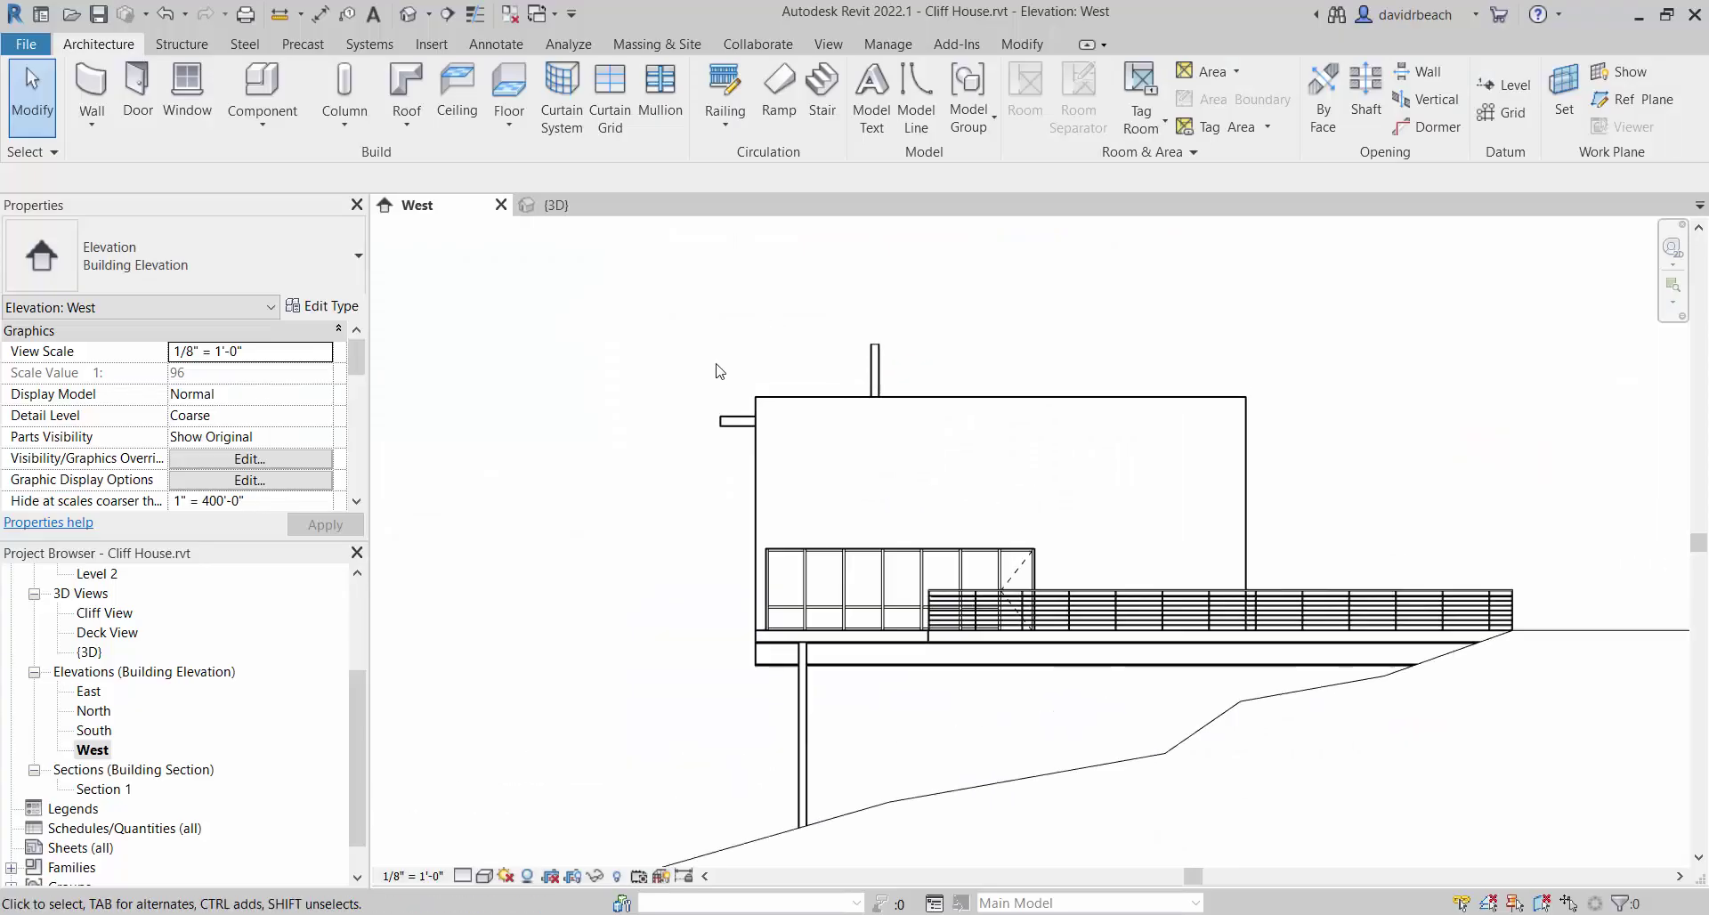
scroll(721, 612, "up", 1)
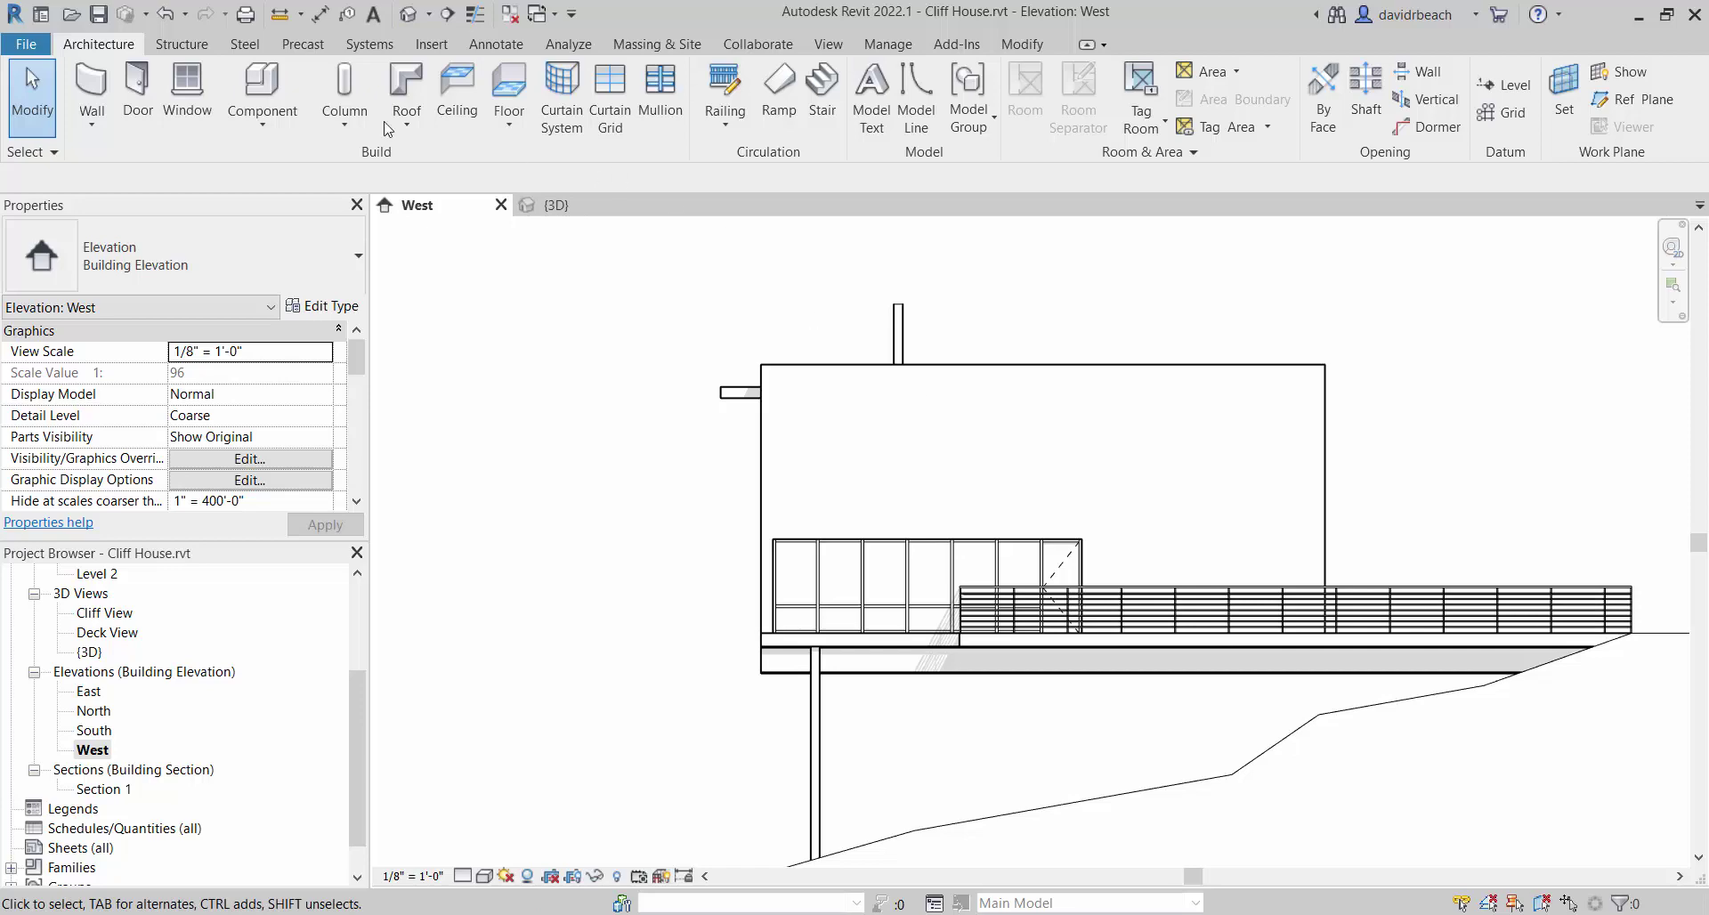
left_click(495, 46)
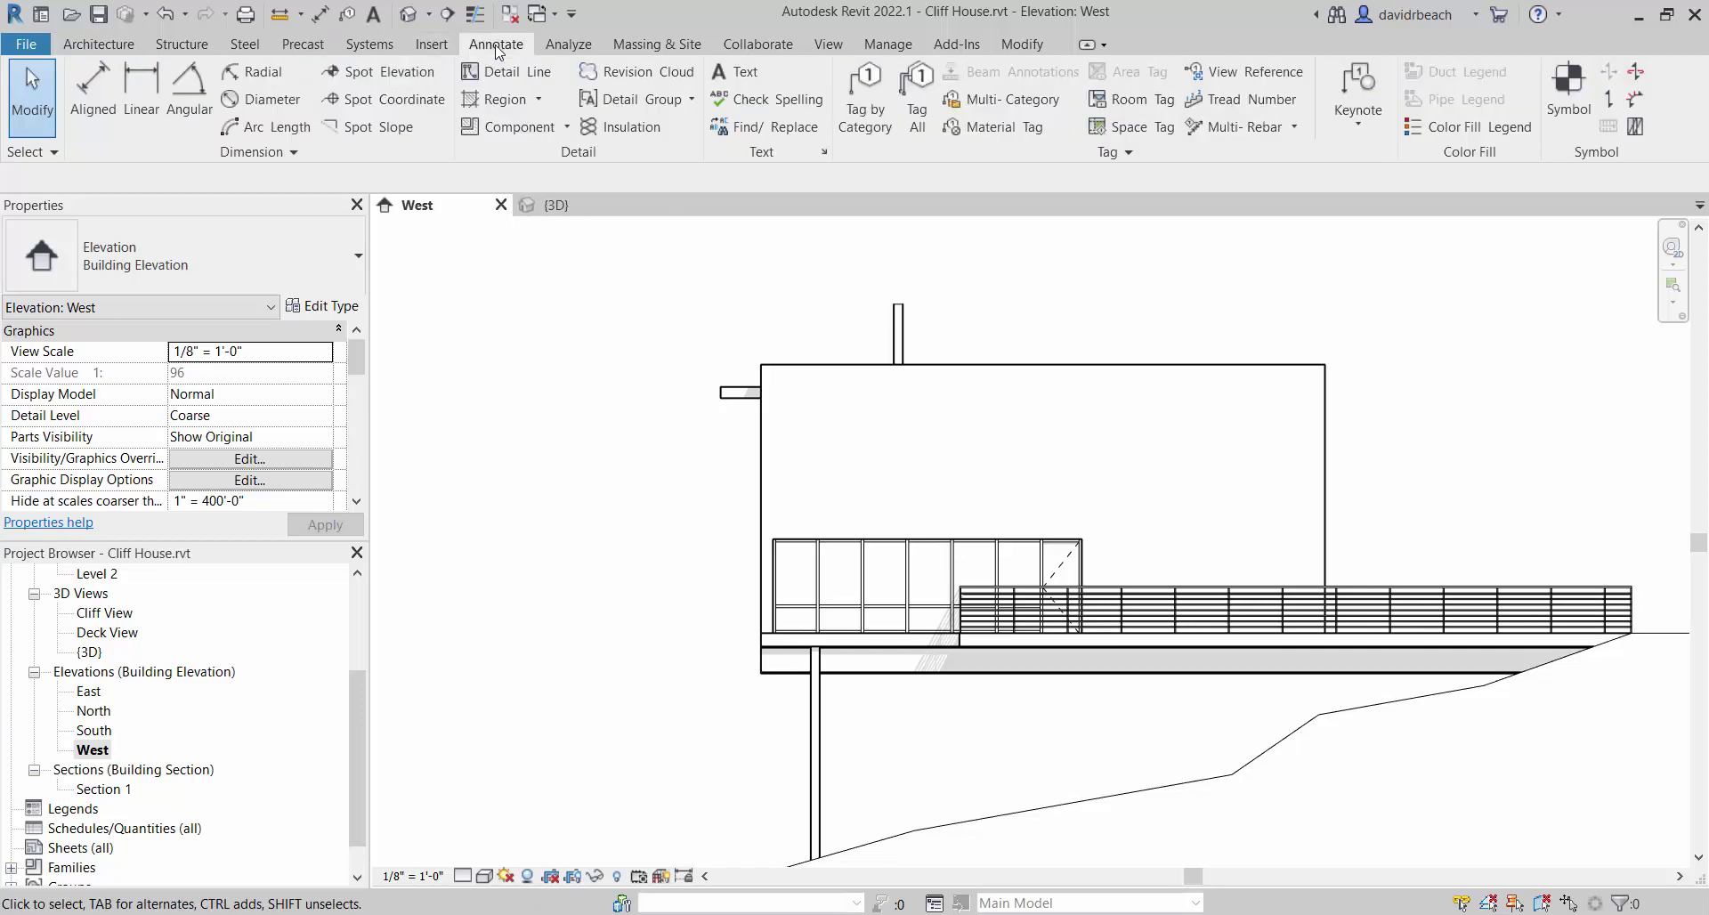
left_click(538, 99)
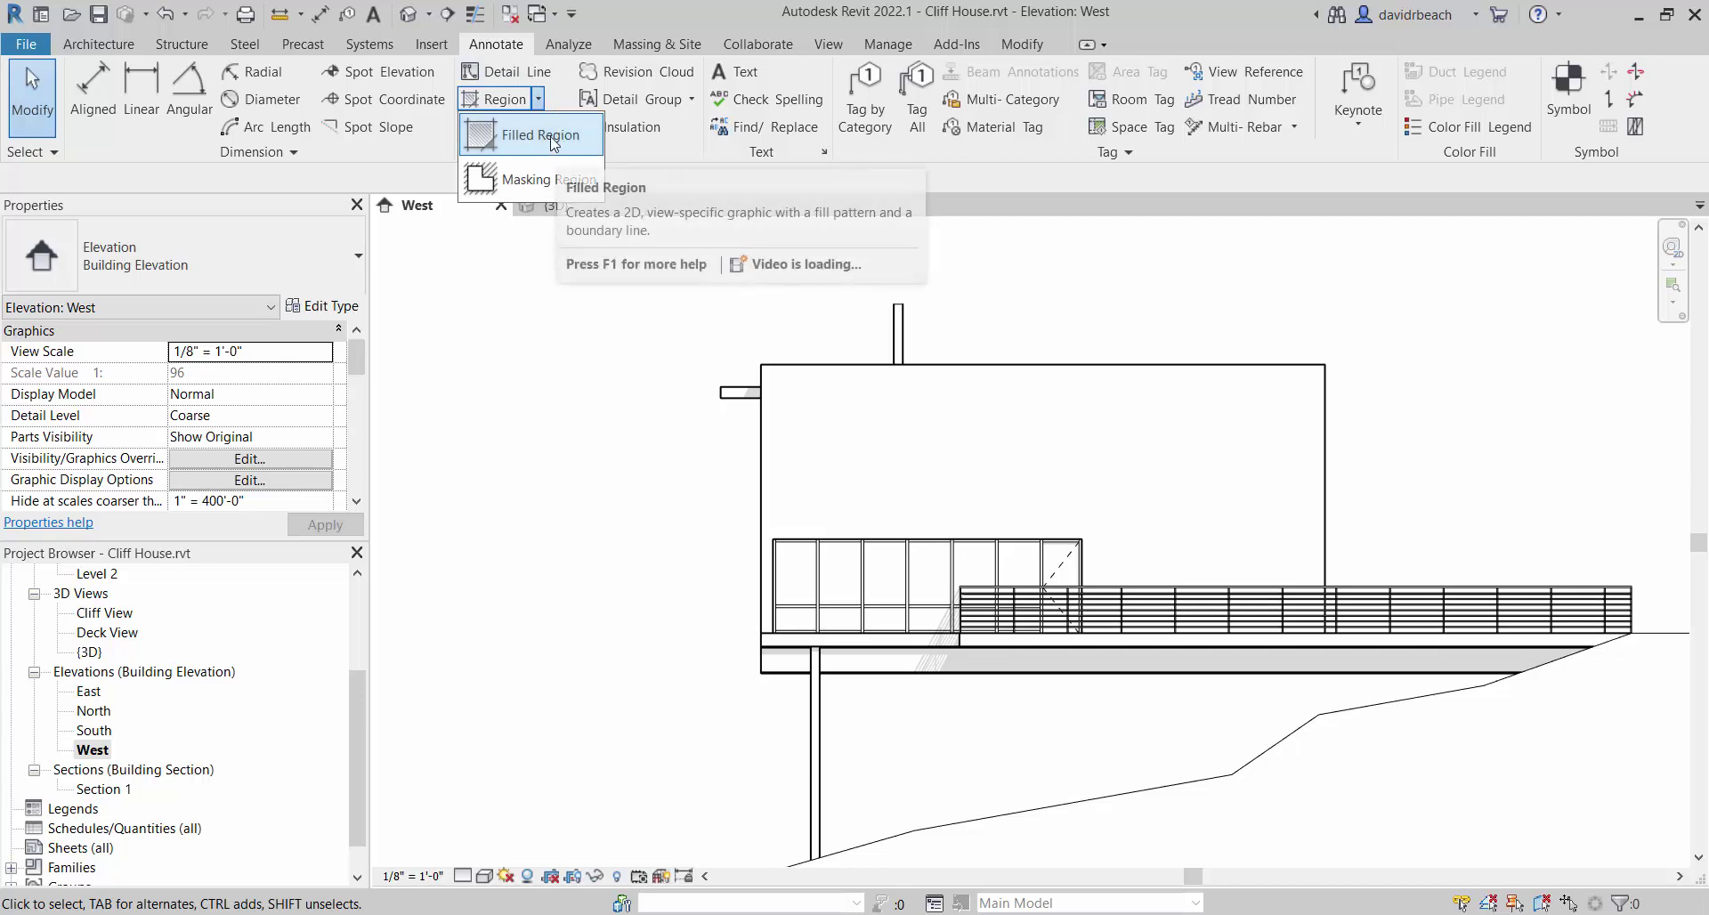
scroll(572, 386, "down", 3)
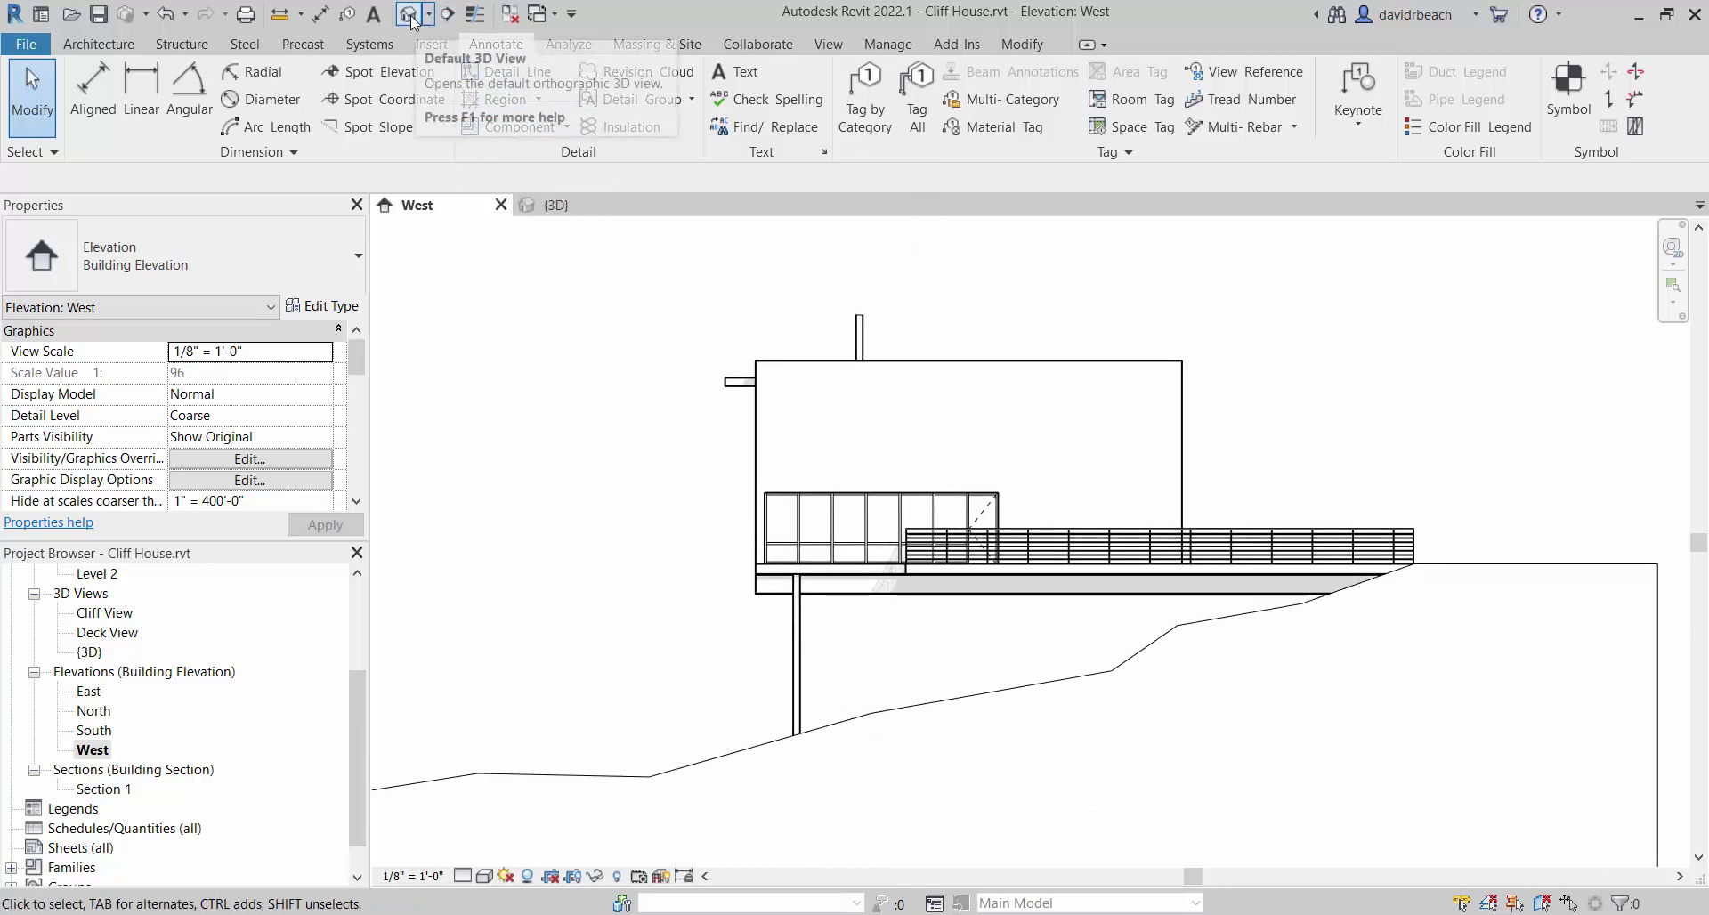
In the {3D} view, select the long exterior wall facing the deck and open its type properties.
left_click(556, 205)
left_click_drag(909, 412, 494, 471)
scroll(935, 463, "up", 5)
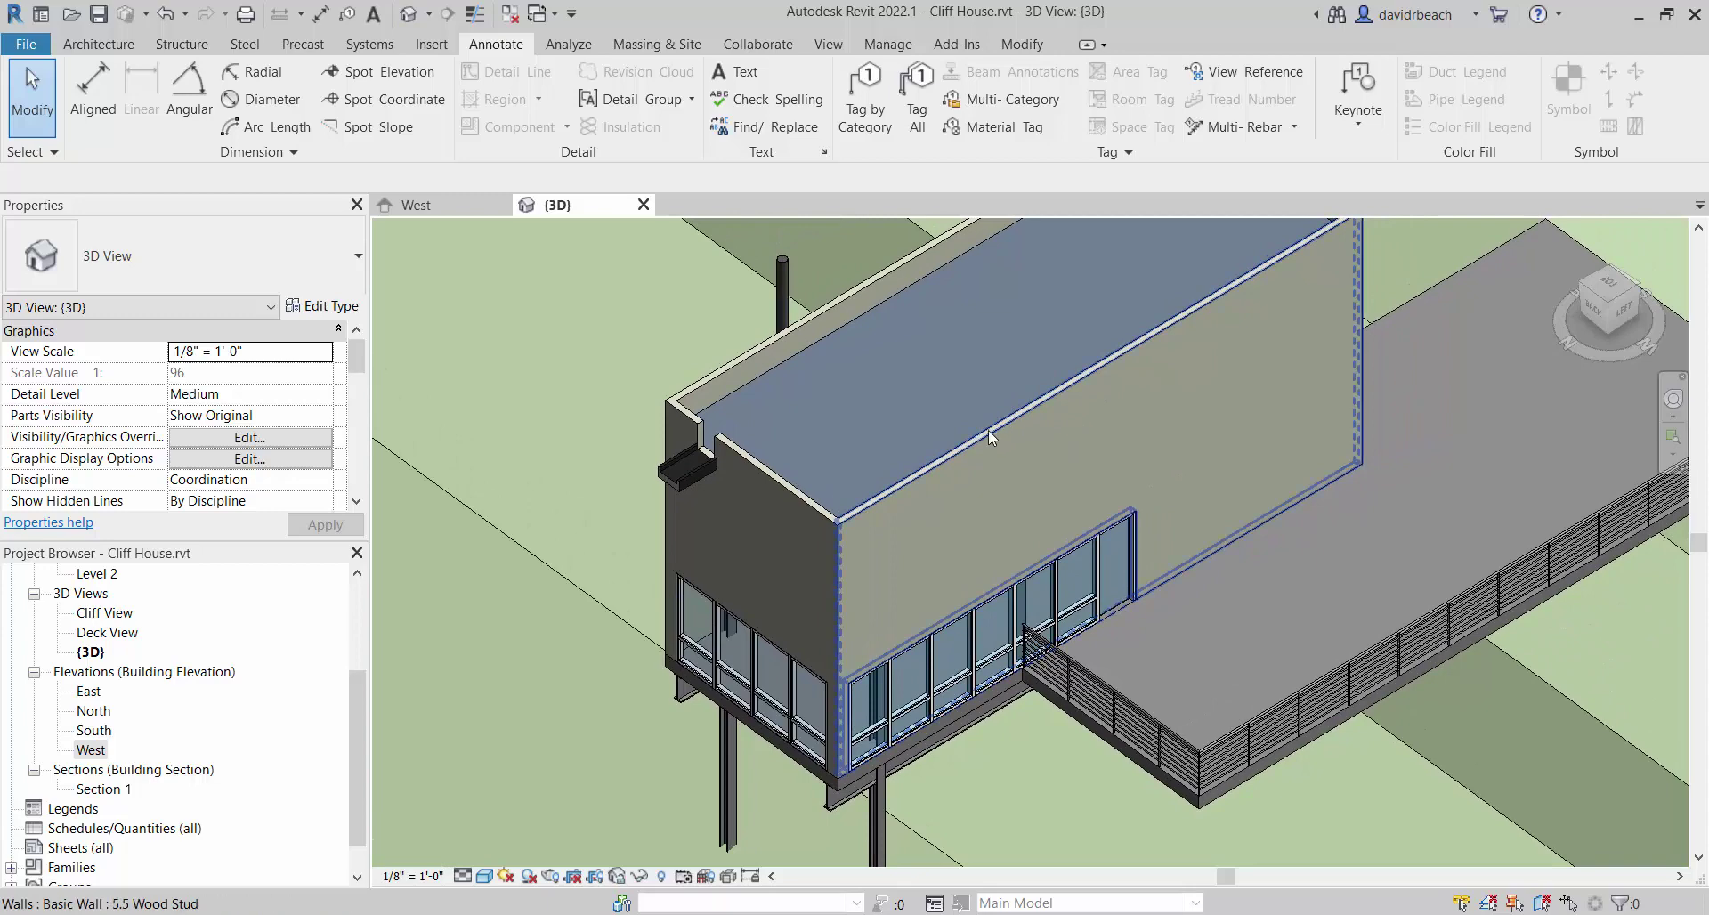
left_click_drag(993, 425, 916, 461)
left_click(916, 461)
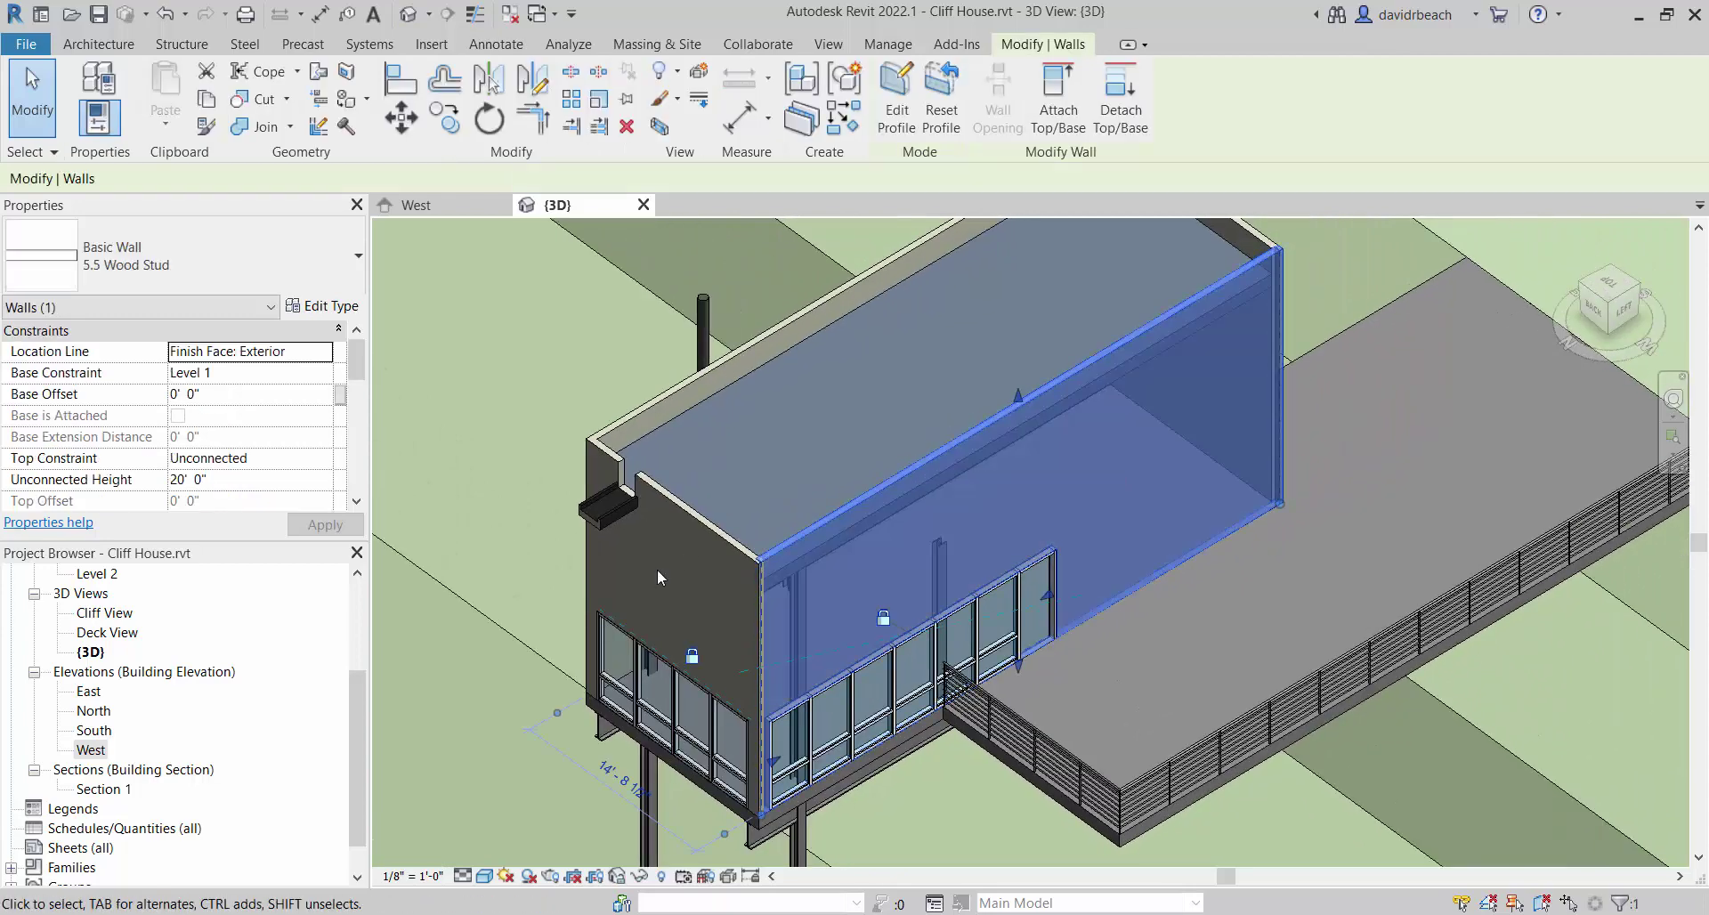
left_click(324, 312)
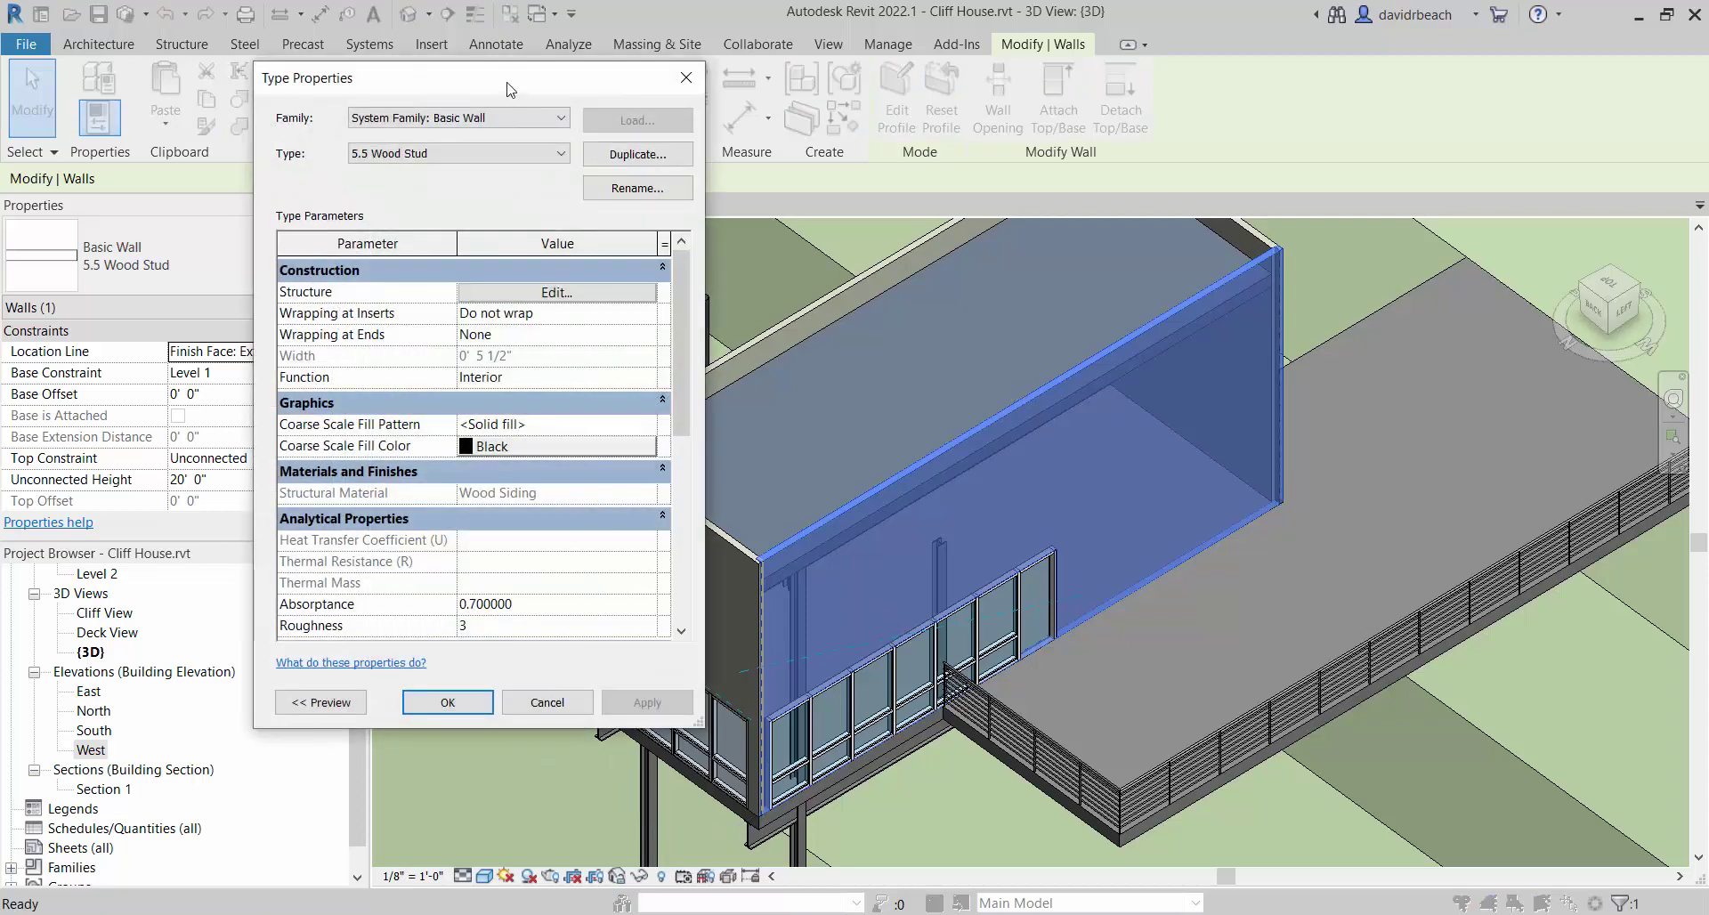
left_click_drag(510, 89, 704, 167)
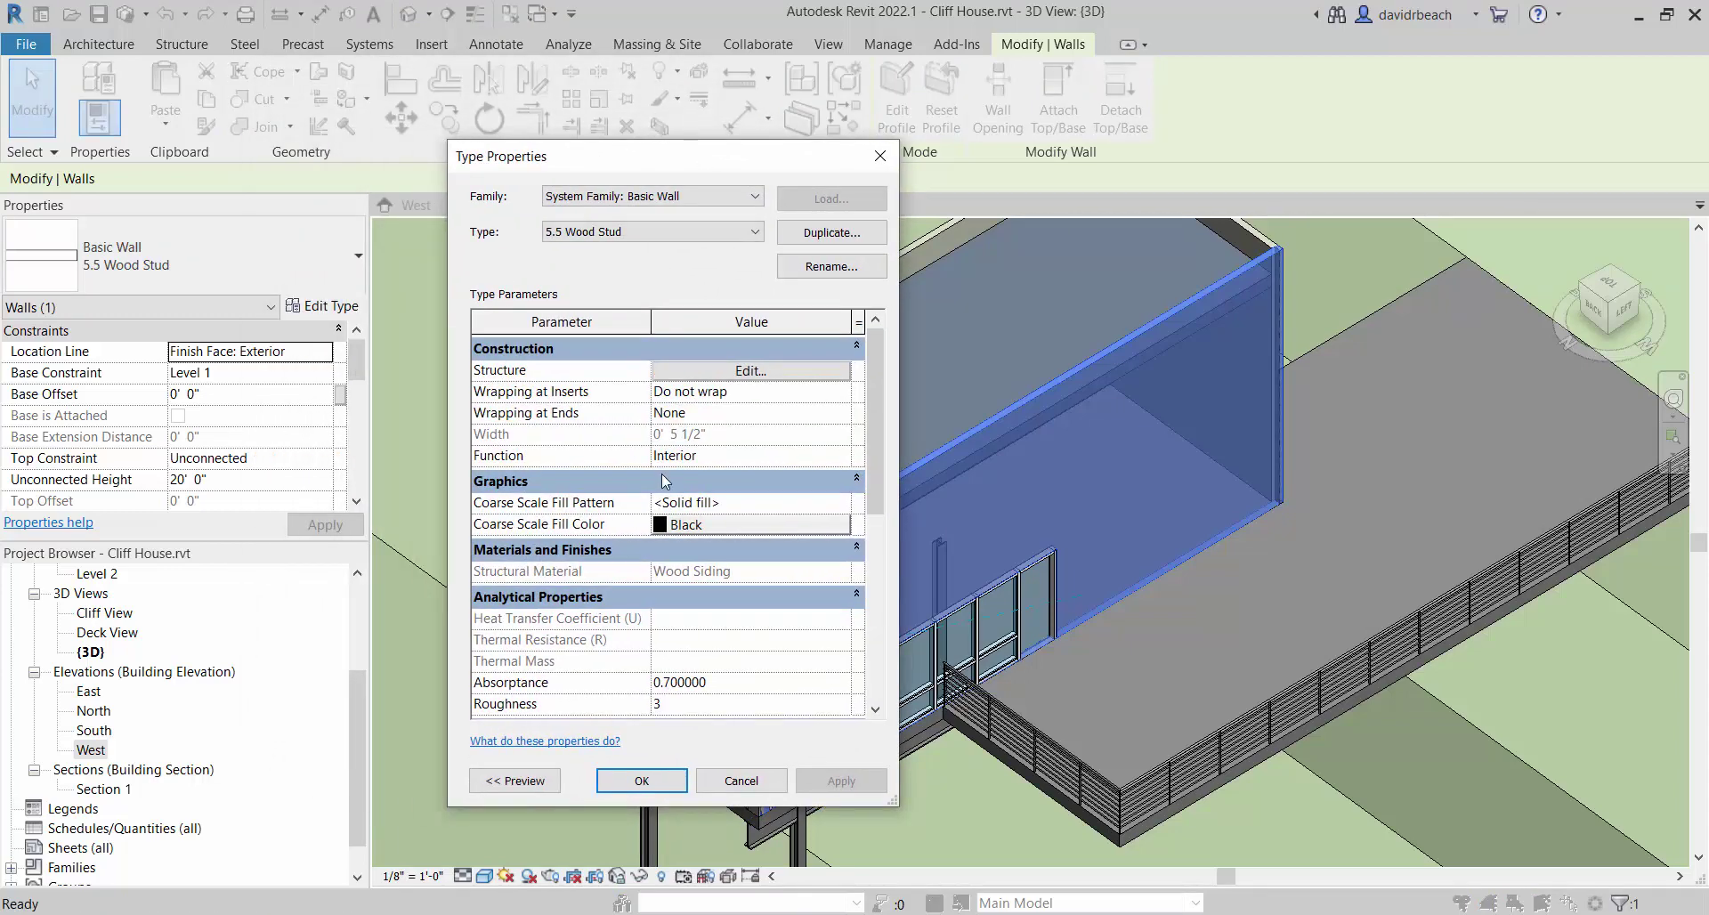
Open the Wood Siding material from the wall type's structure layer and show its graphics settings.
left_click(697, 378)
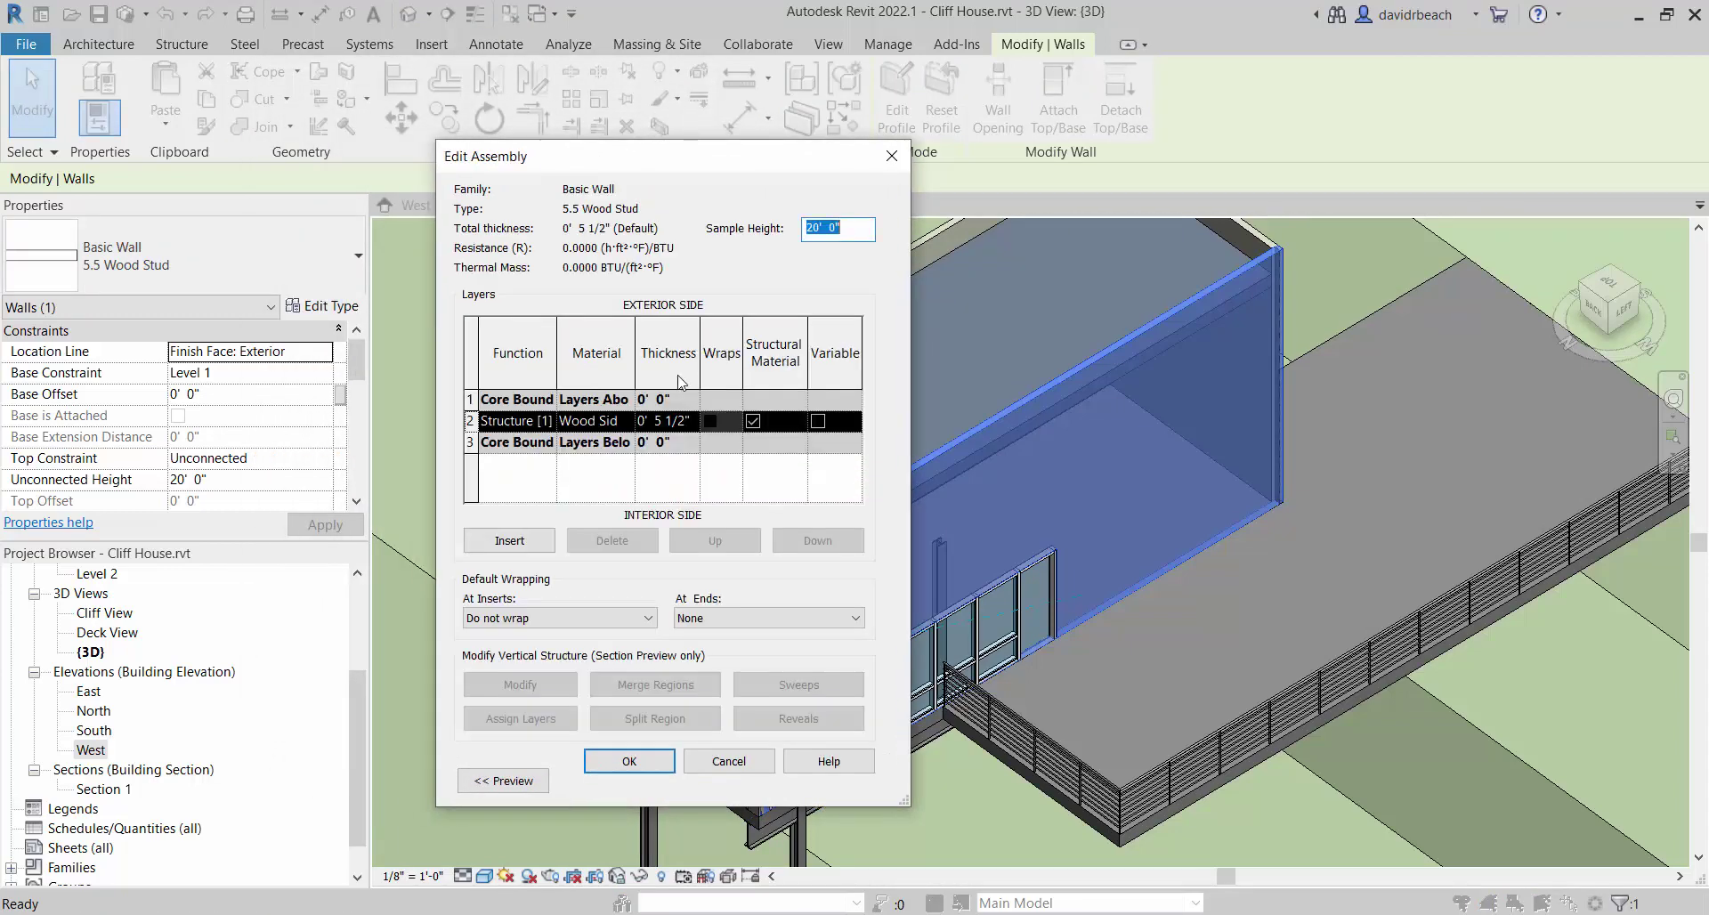
left_click(588, 423)
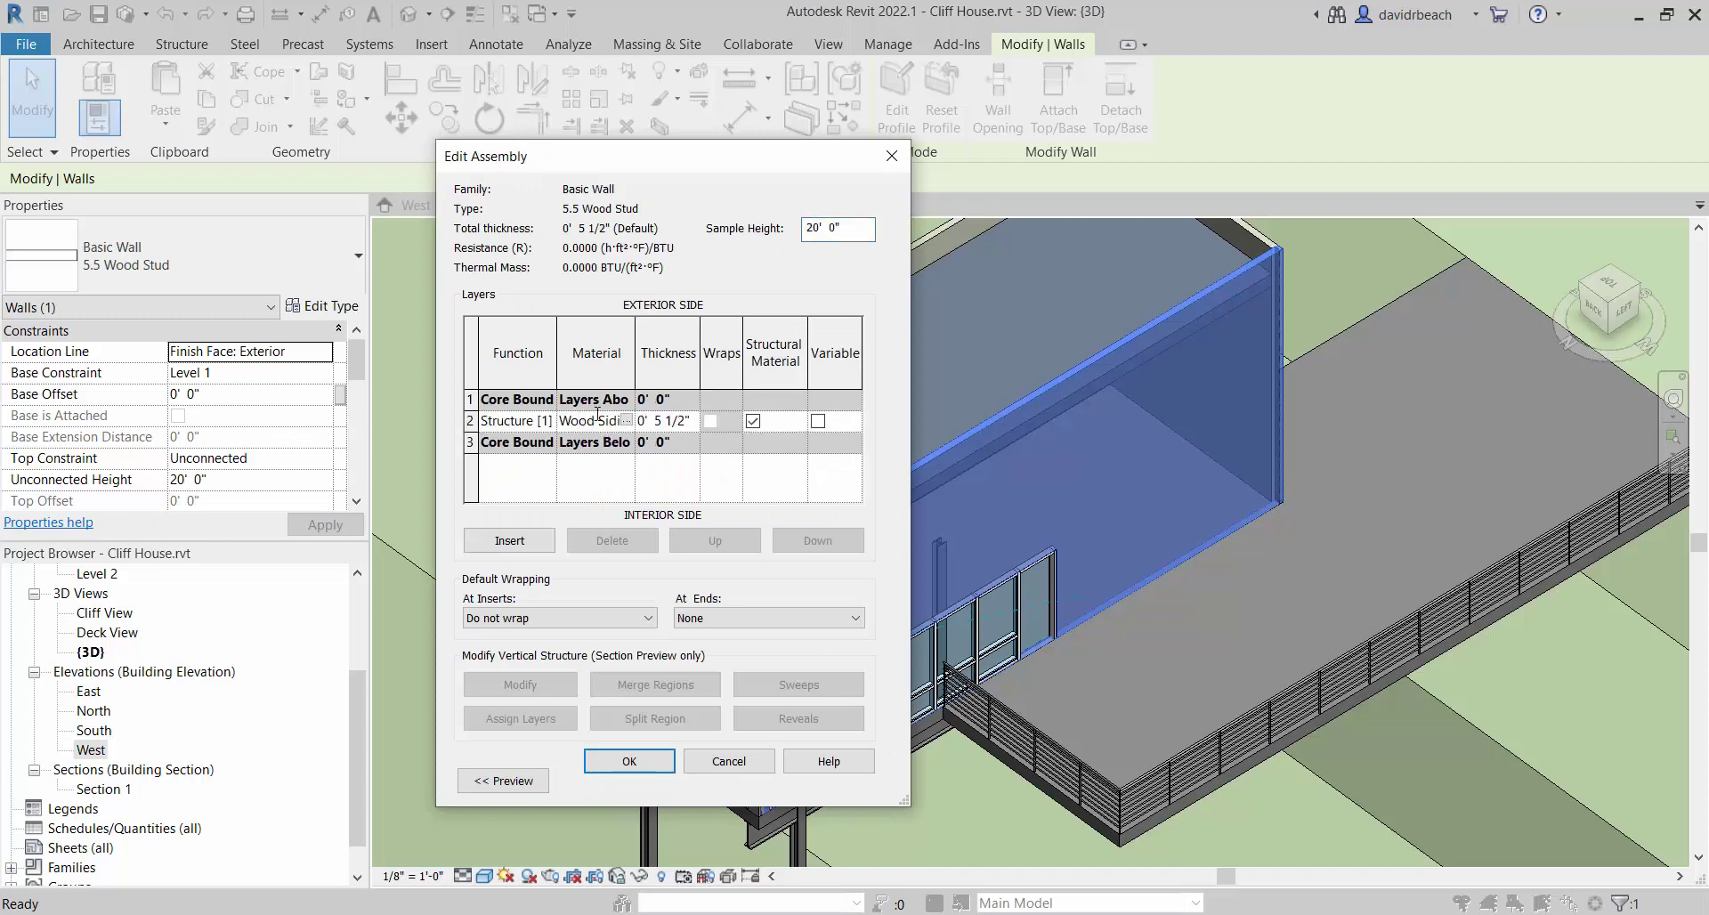
left_click(626, 420)
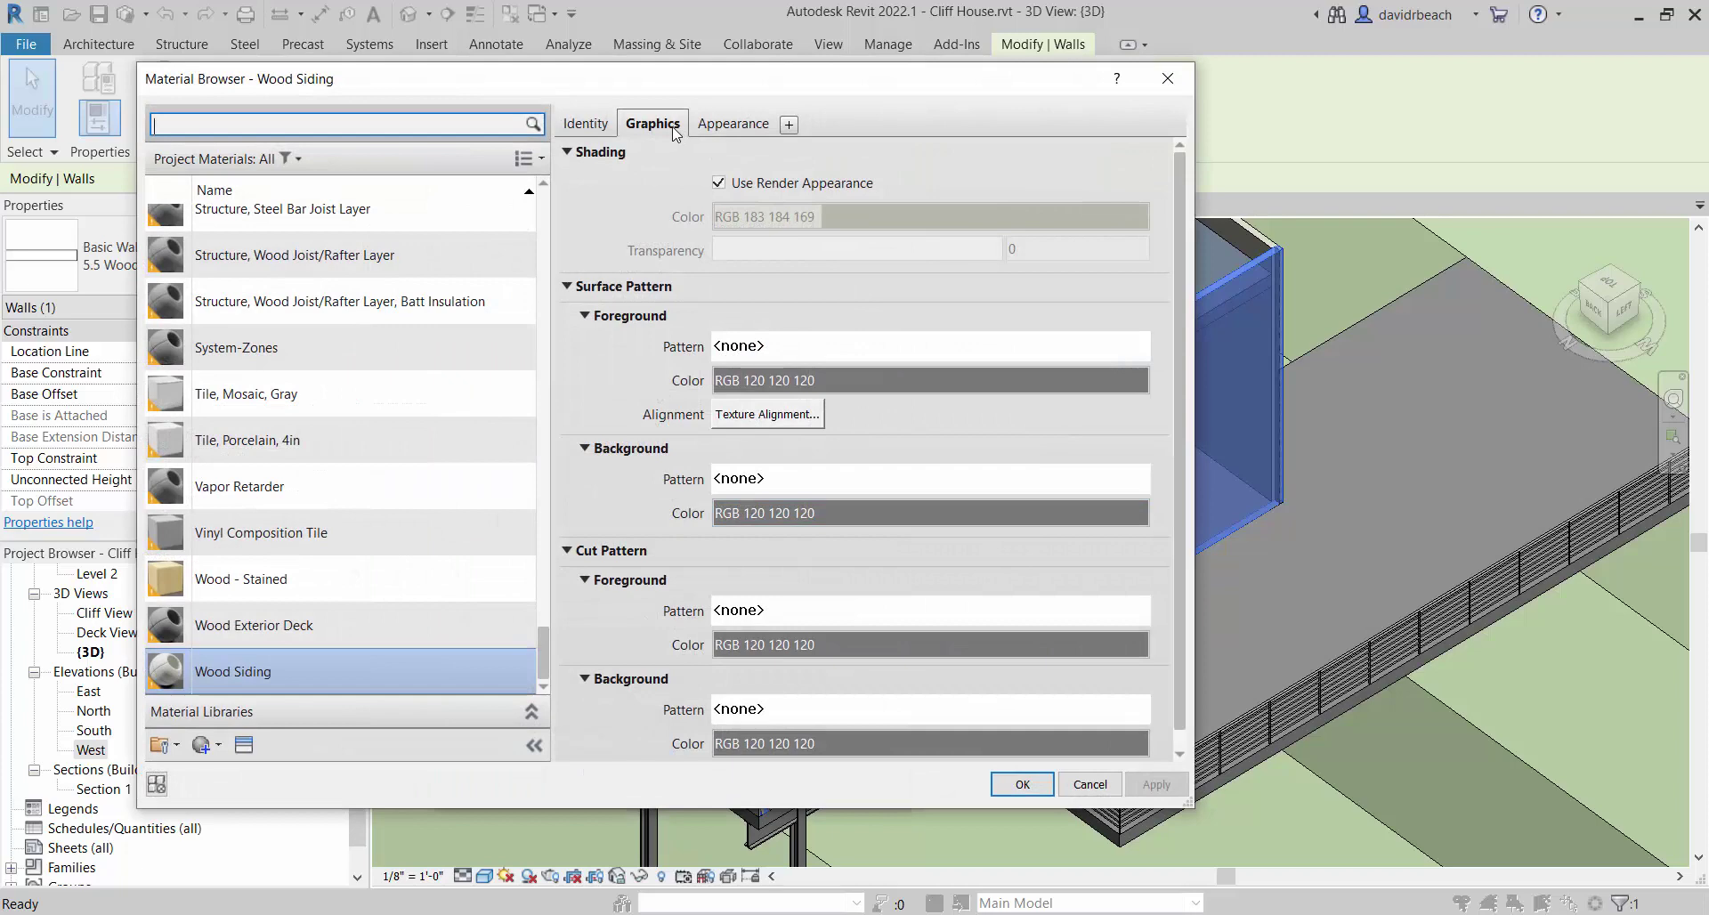
left_click(717, 126)
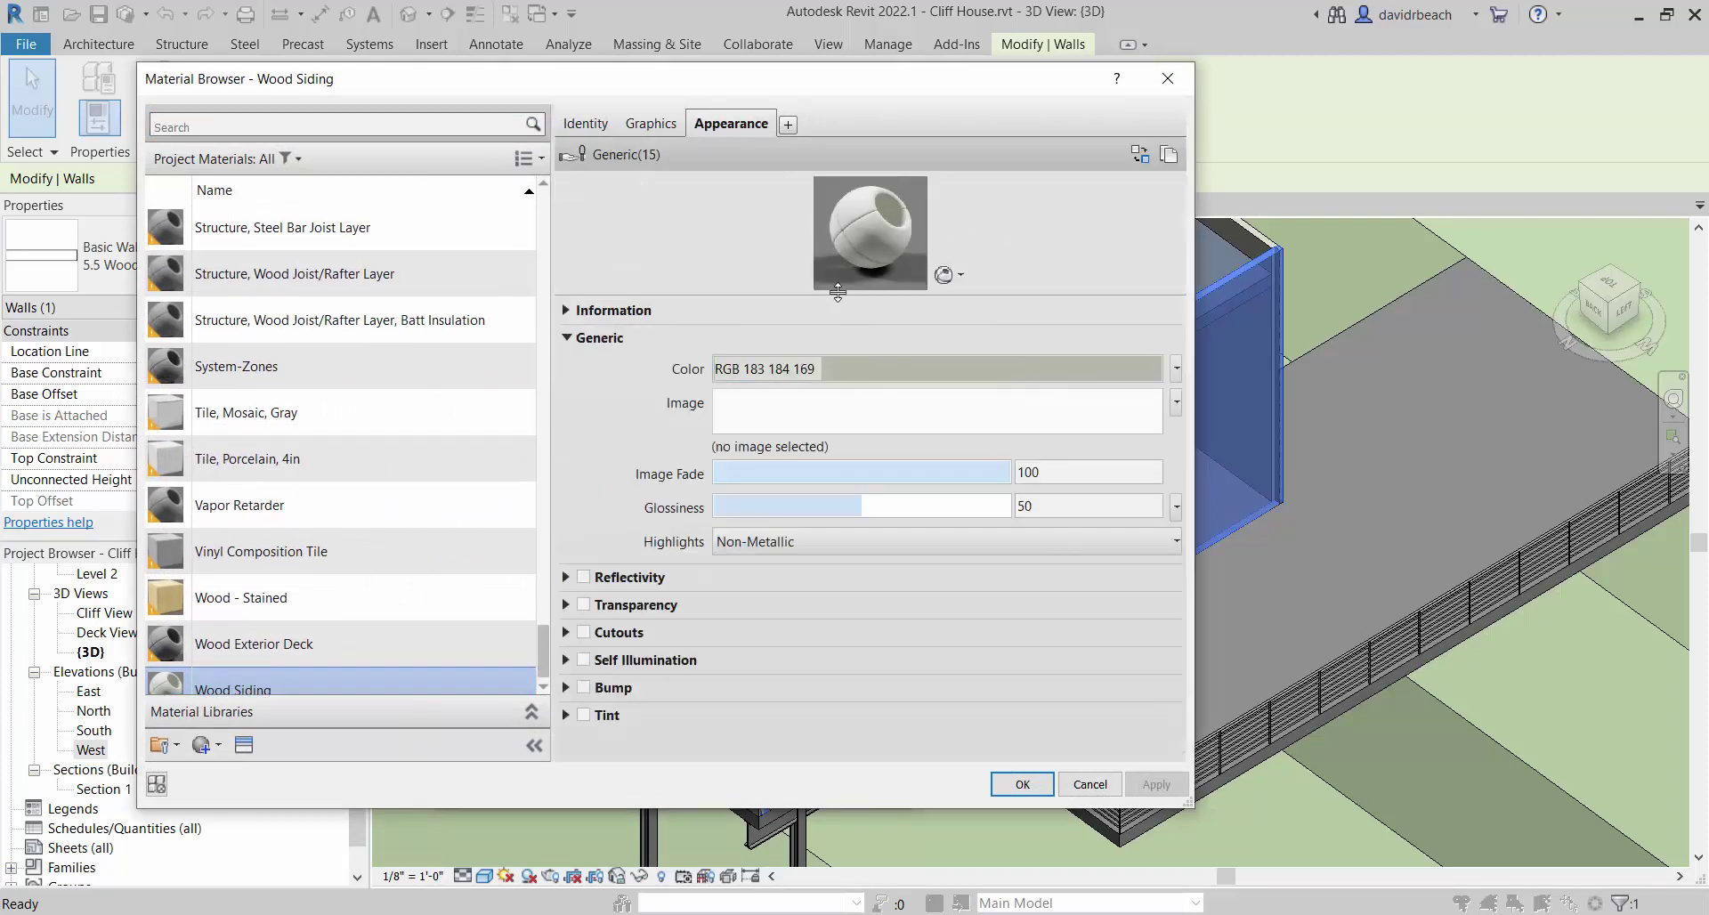
left_click(659, 124)
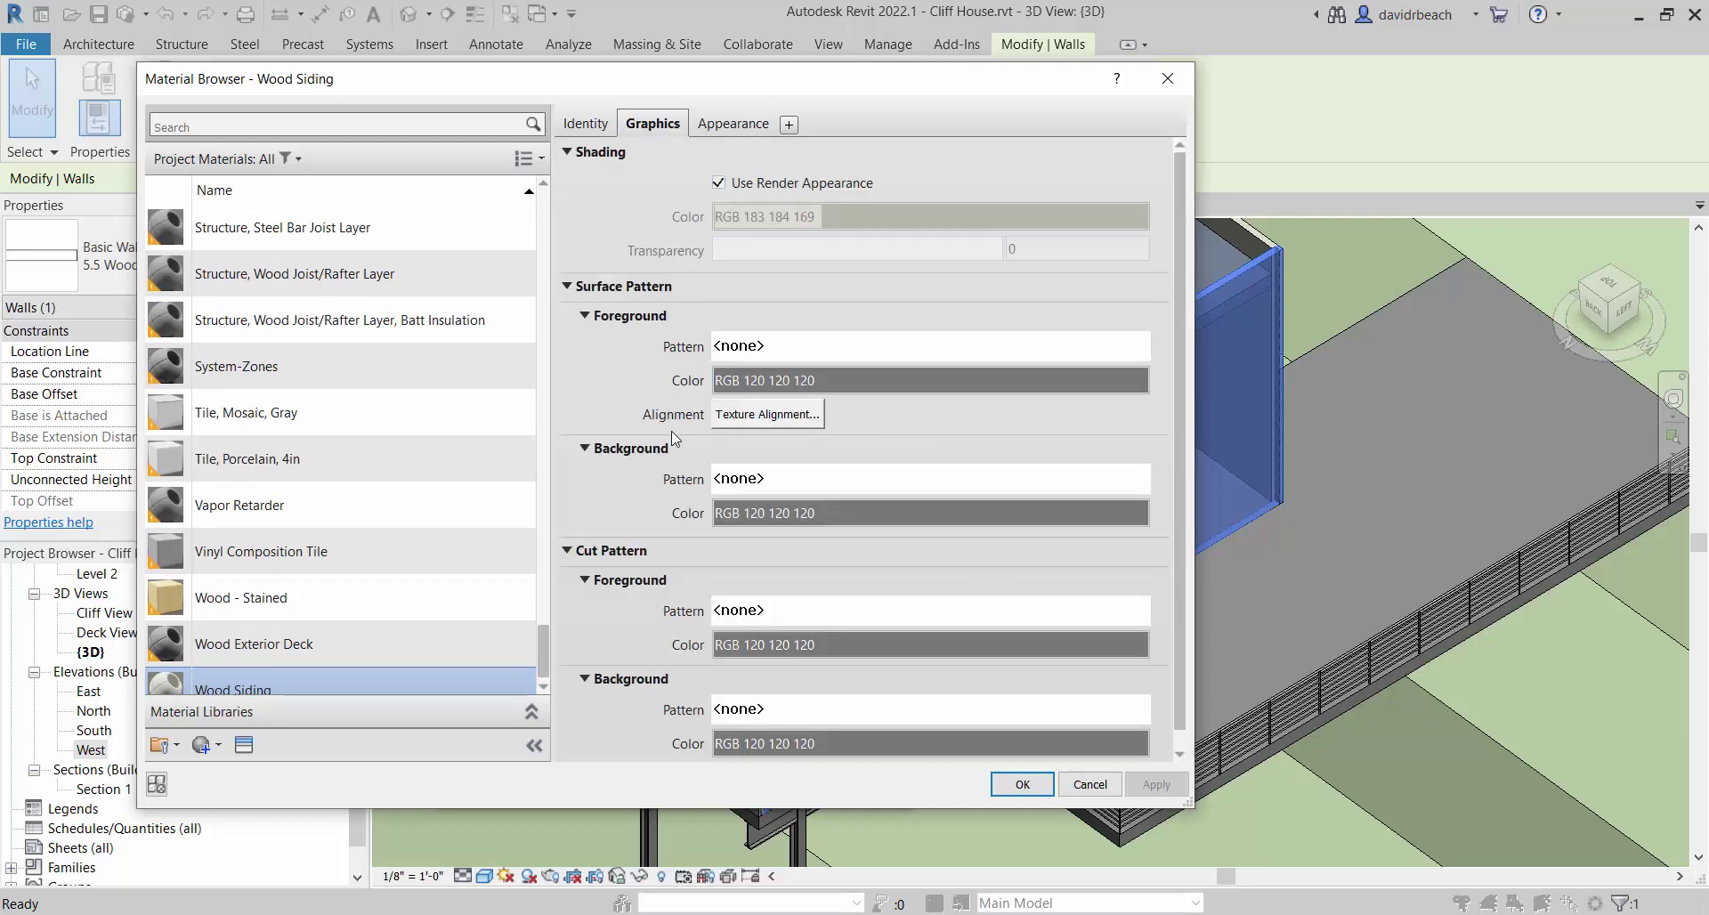
Set the Wood Siding material's surface foreground pattern to the 4" Parallel model pattern.
left_click(759, 348)
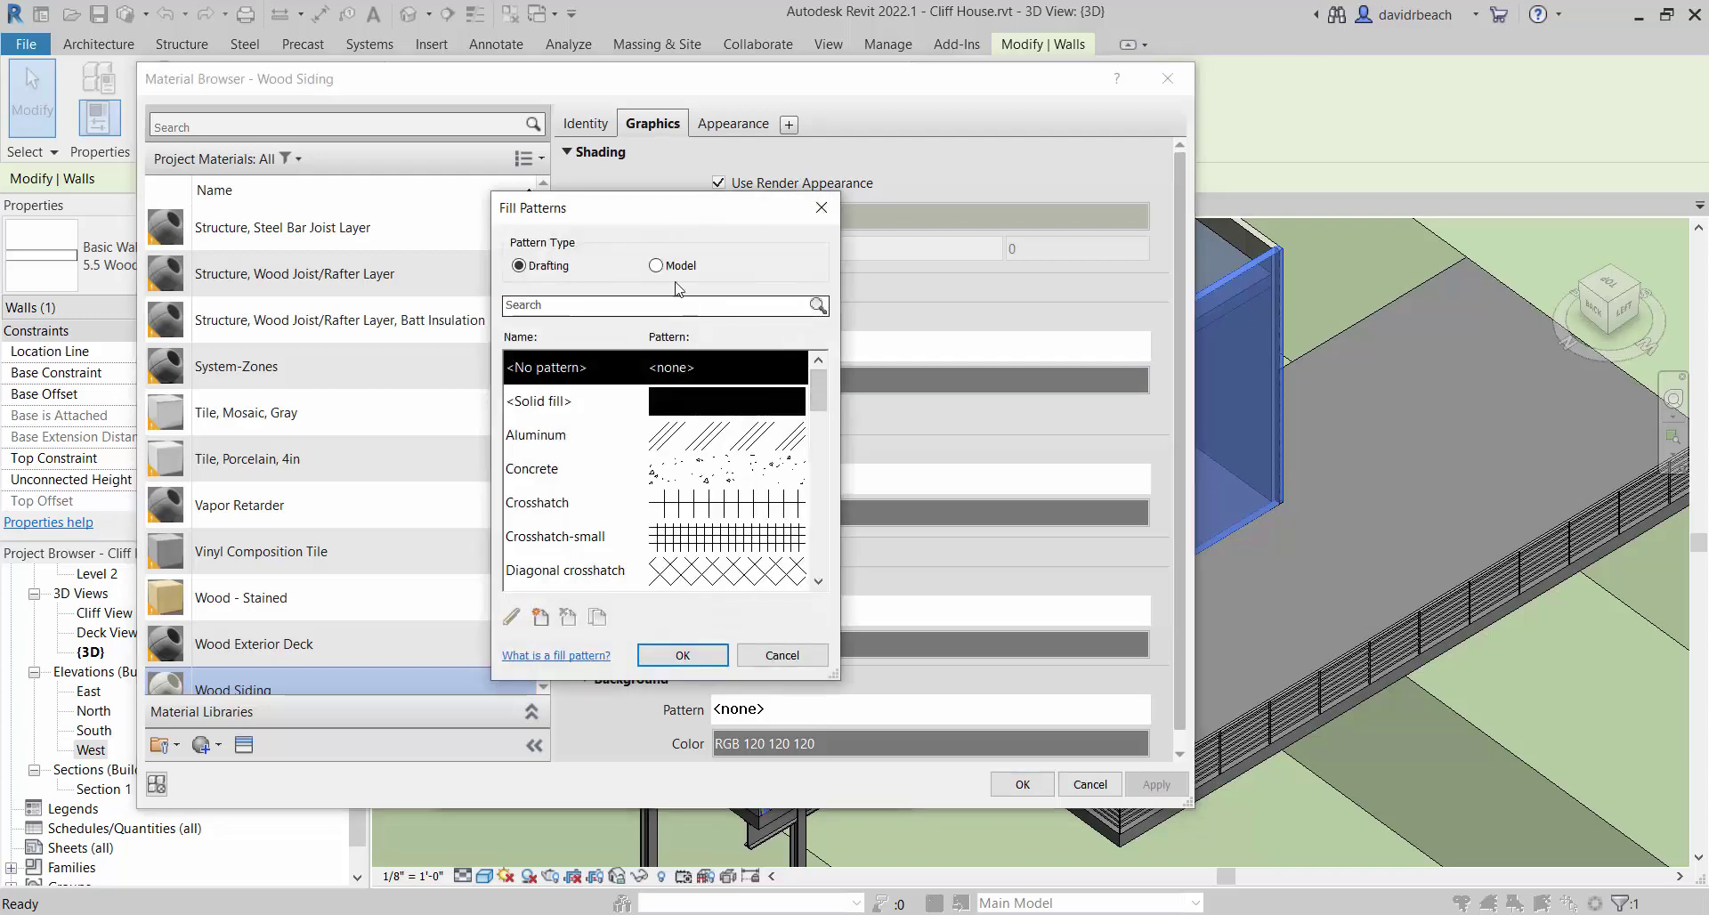
left_click_drag(669, 217, 777, 190)
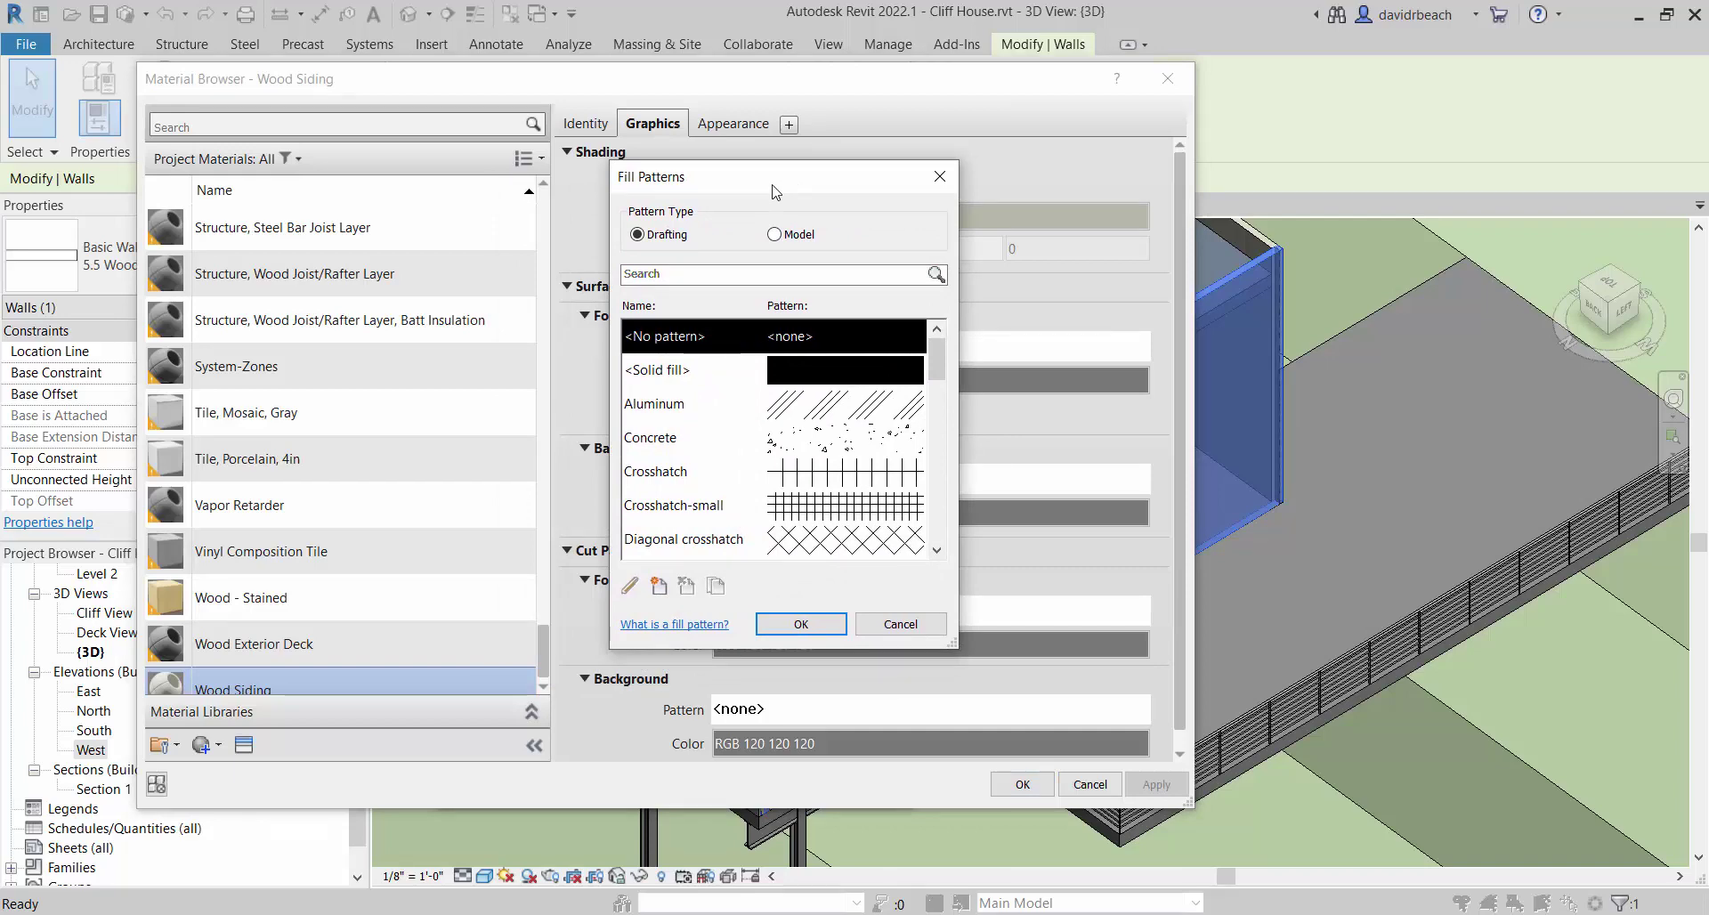
left_click(778, 237)
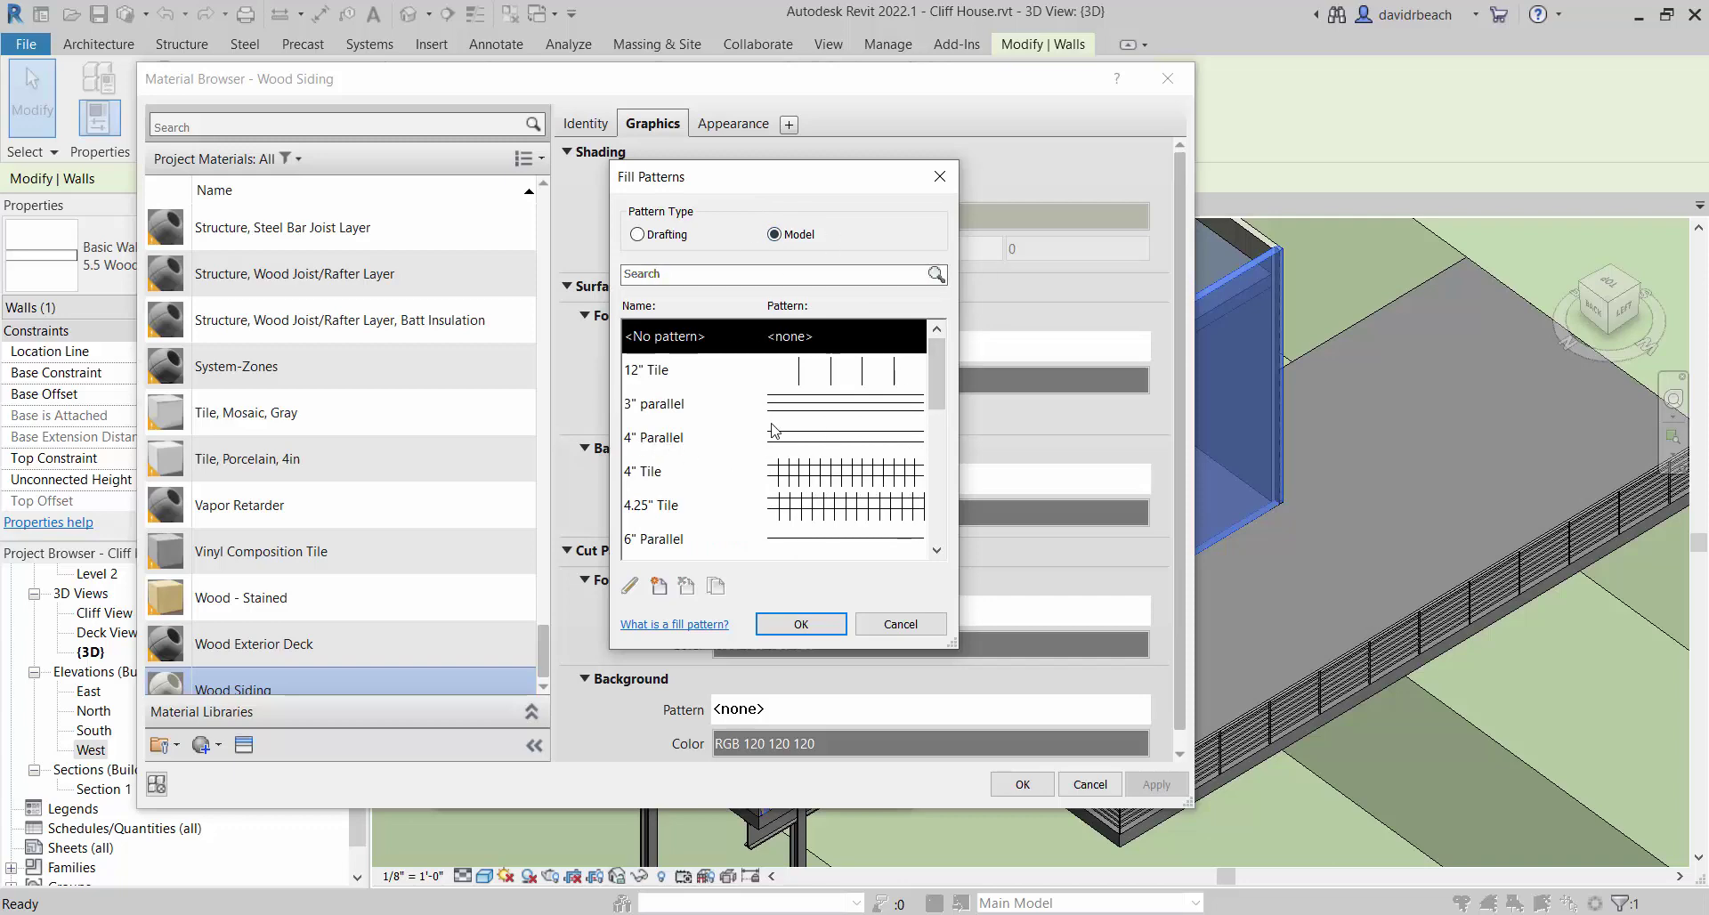
scroll(944, 400, "down", 1)
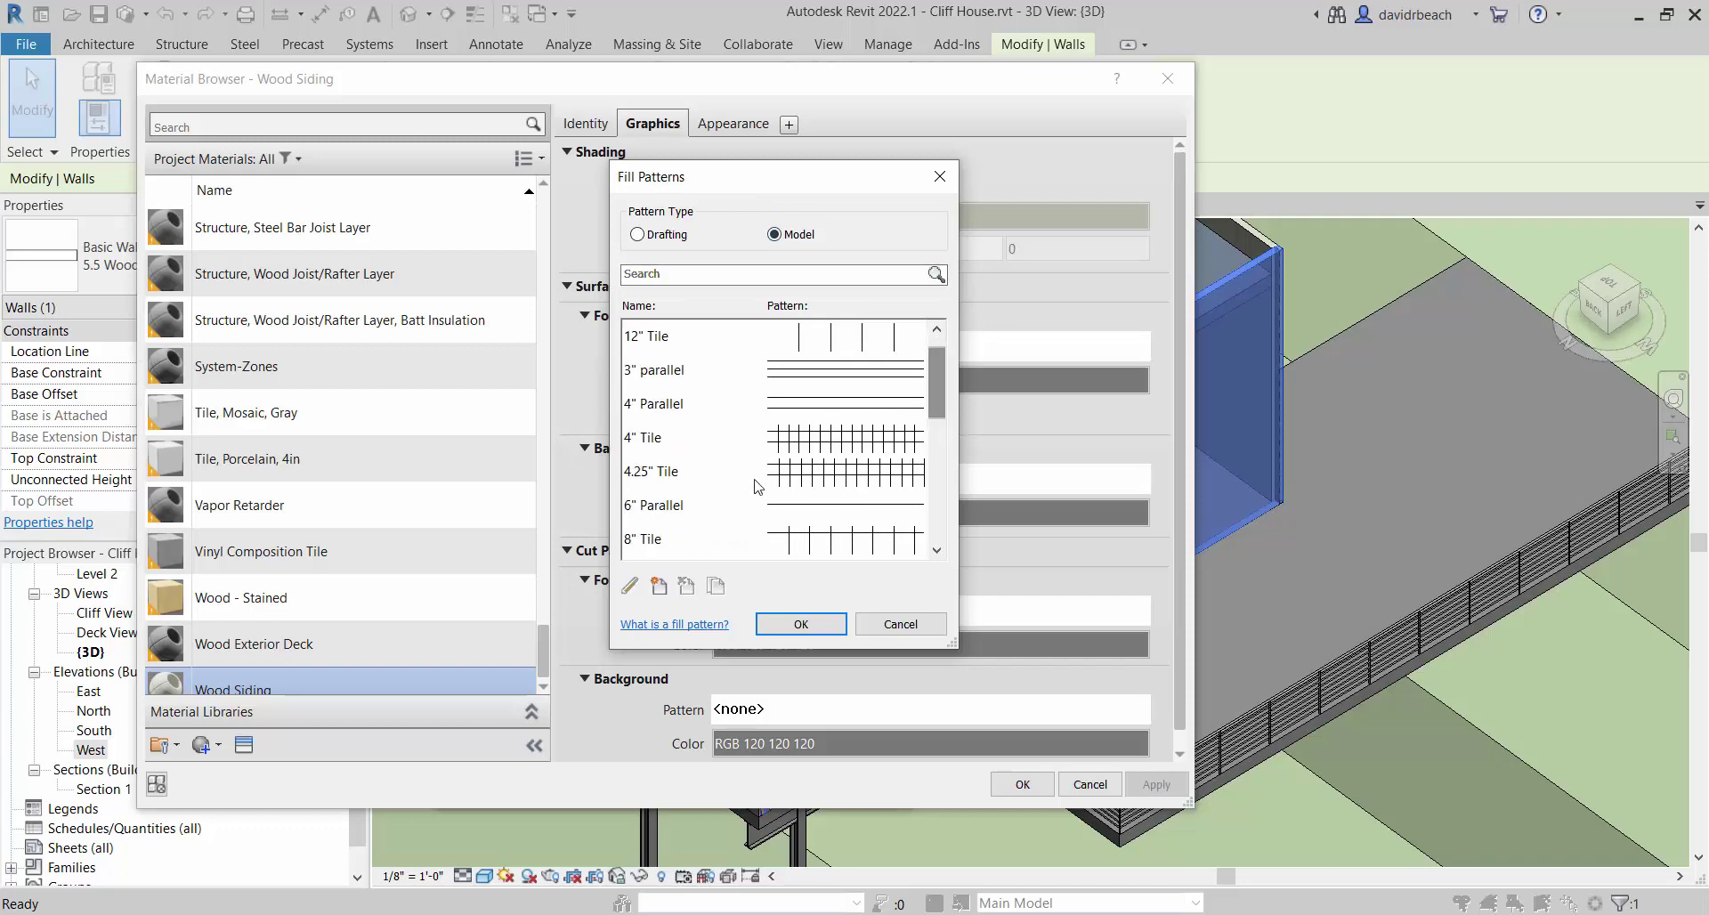
left_click(767, 513)
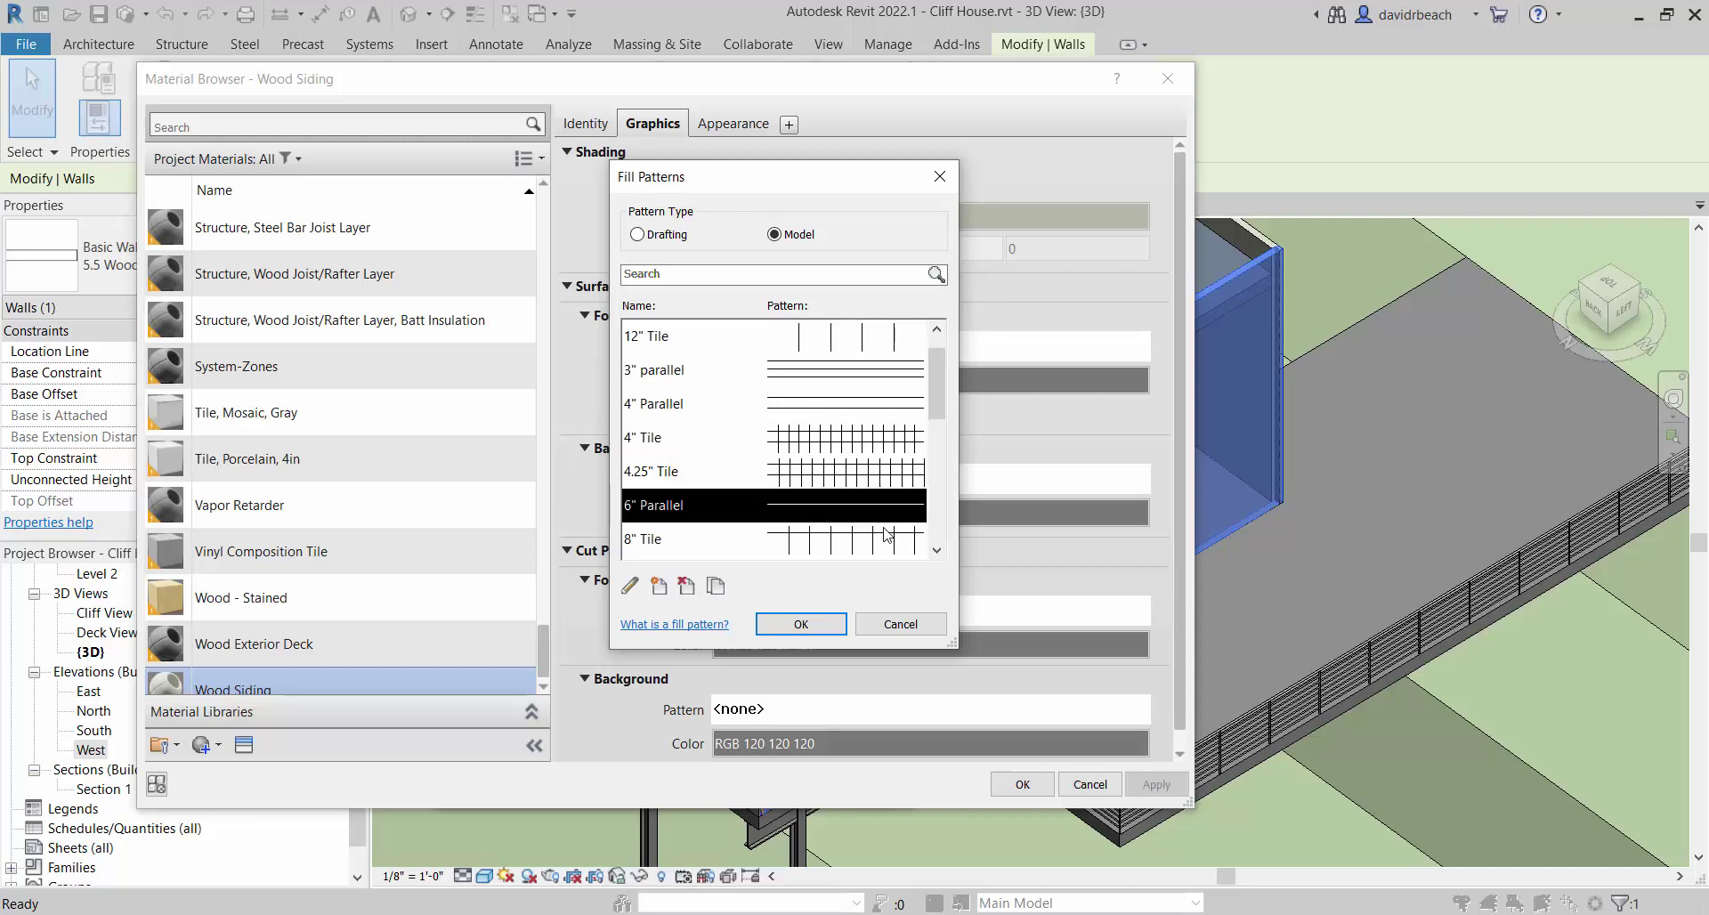
scroll(936, 394, "up", 1)
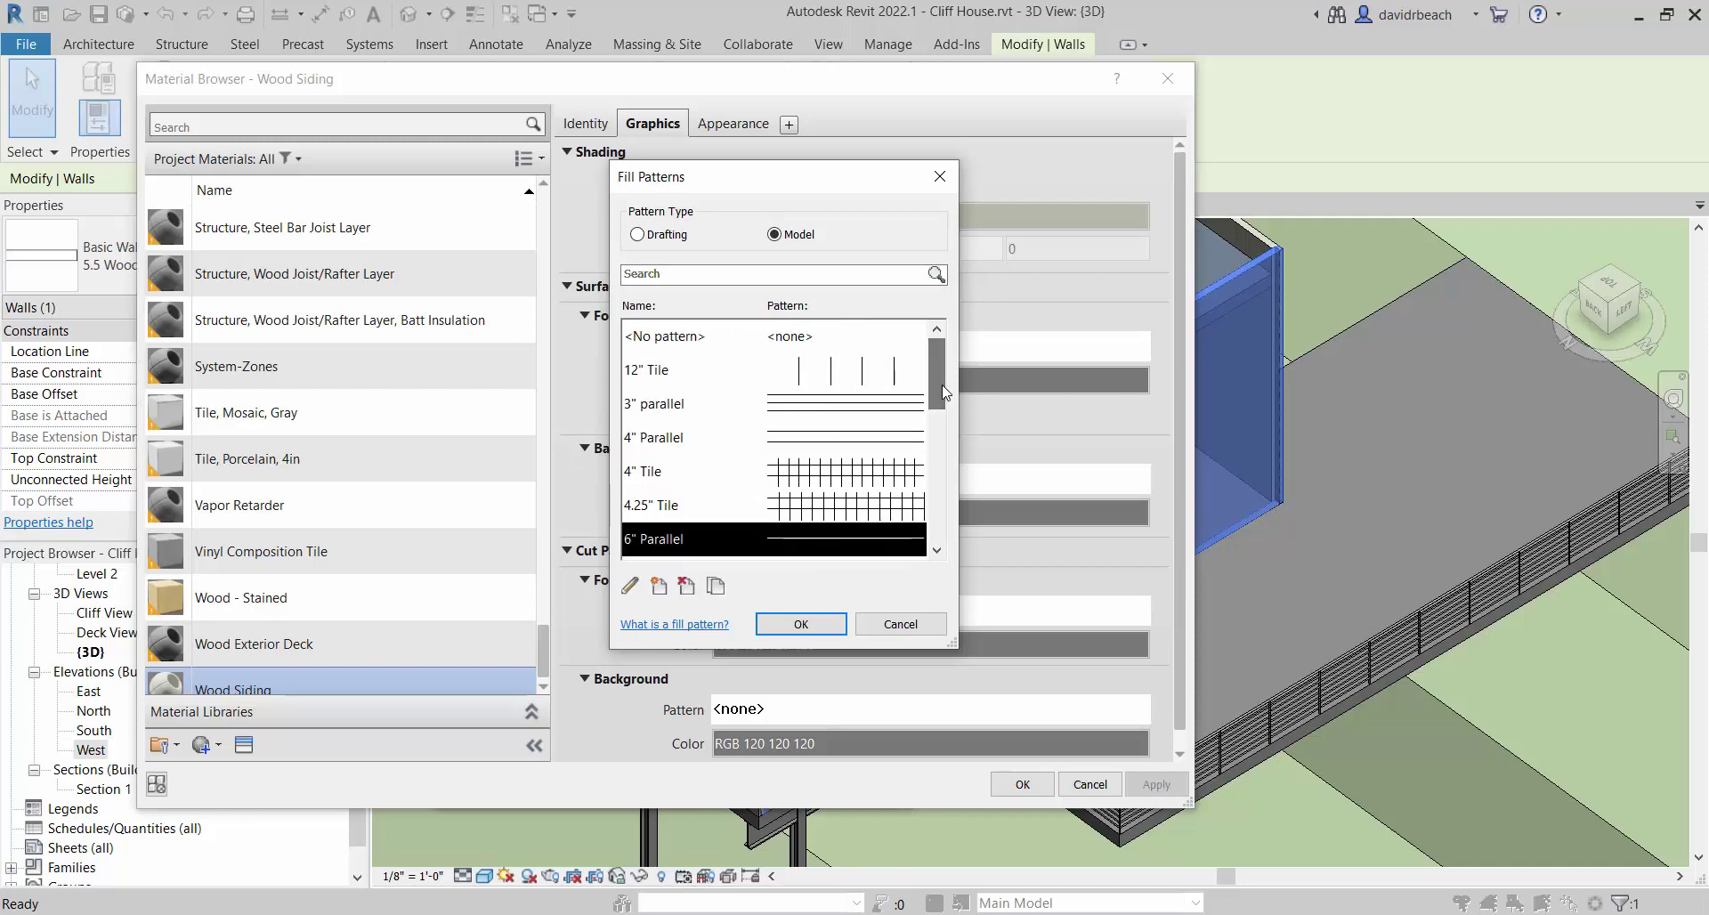
left_click(819, 447)
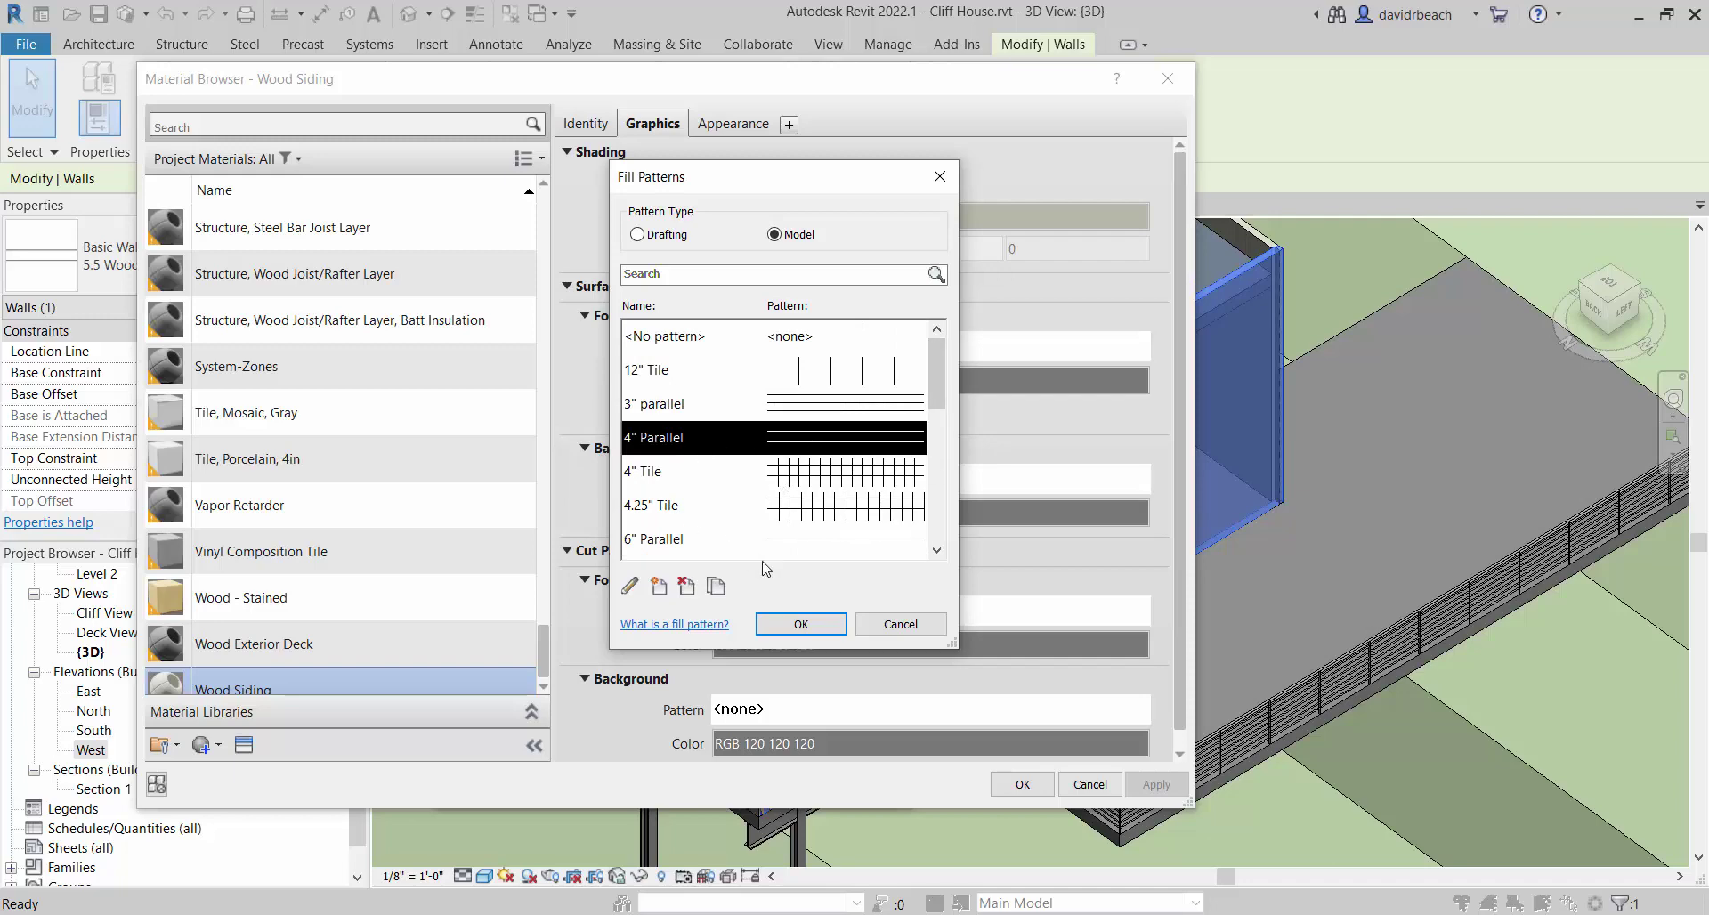
left_click(800, 624)
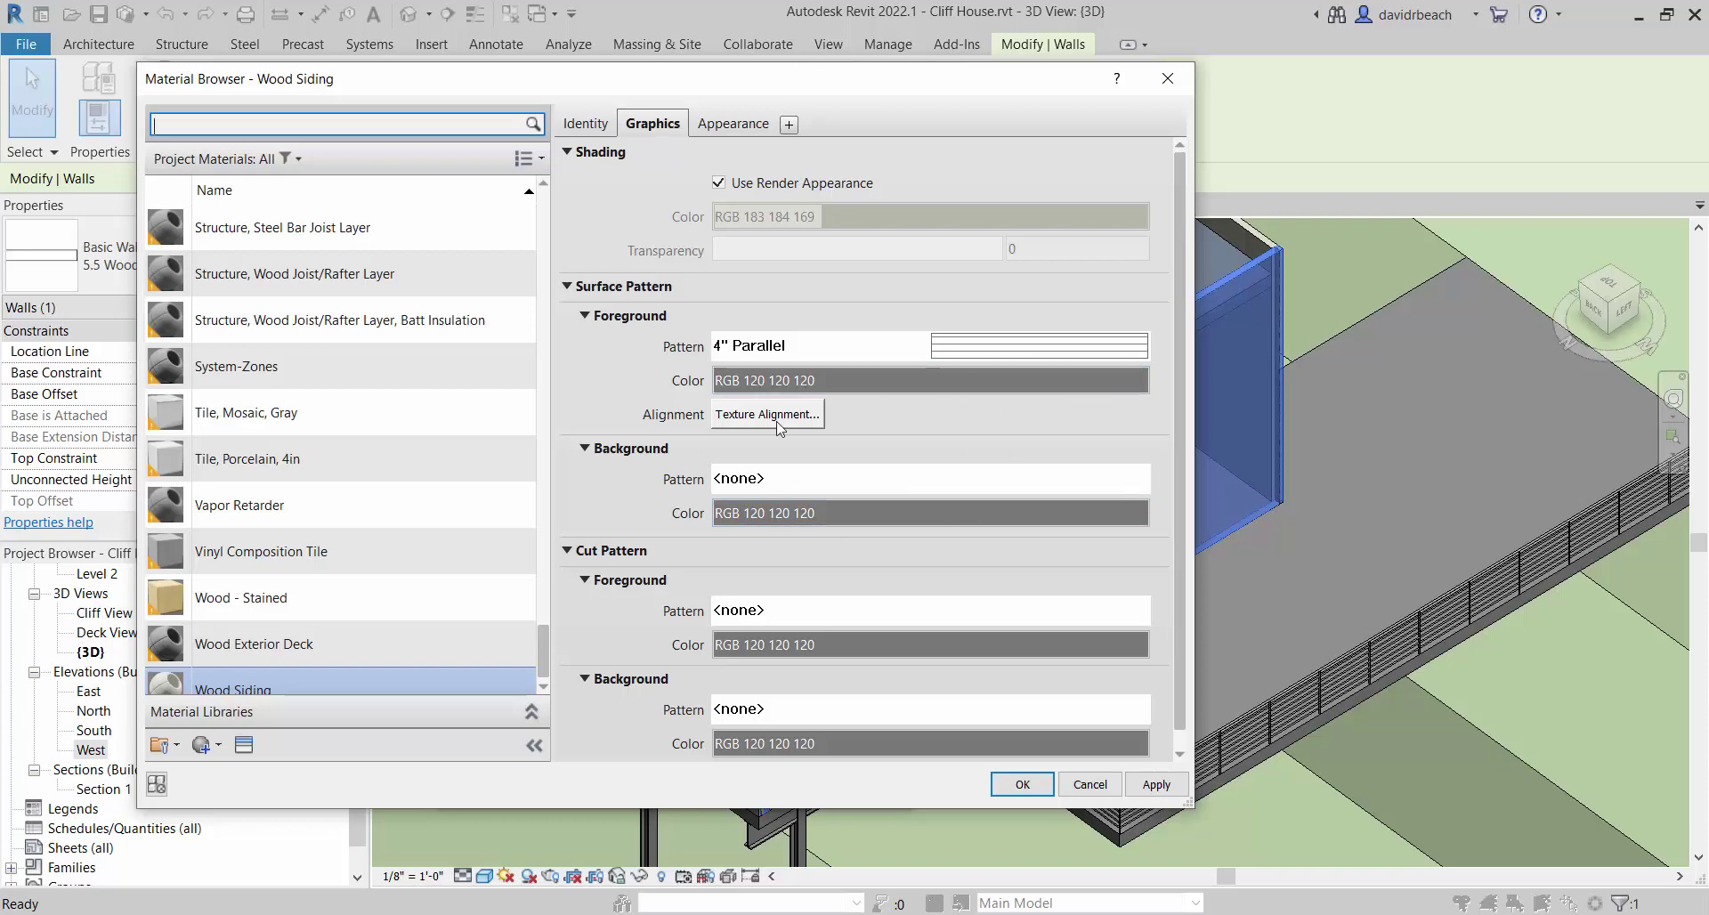
Set the surface foreground pattern colour of Wood Siding to grey RGB 131 131 131.
left_click(763, 380)
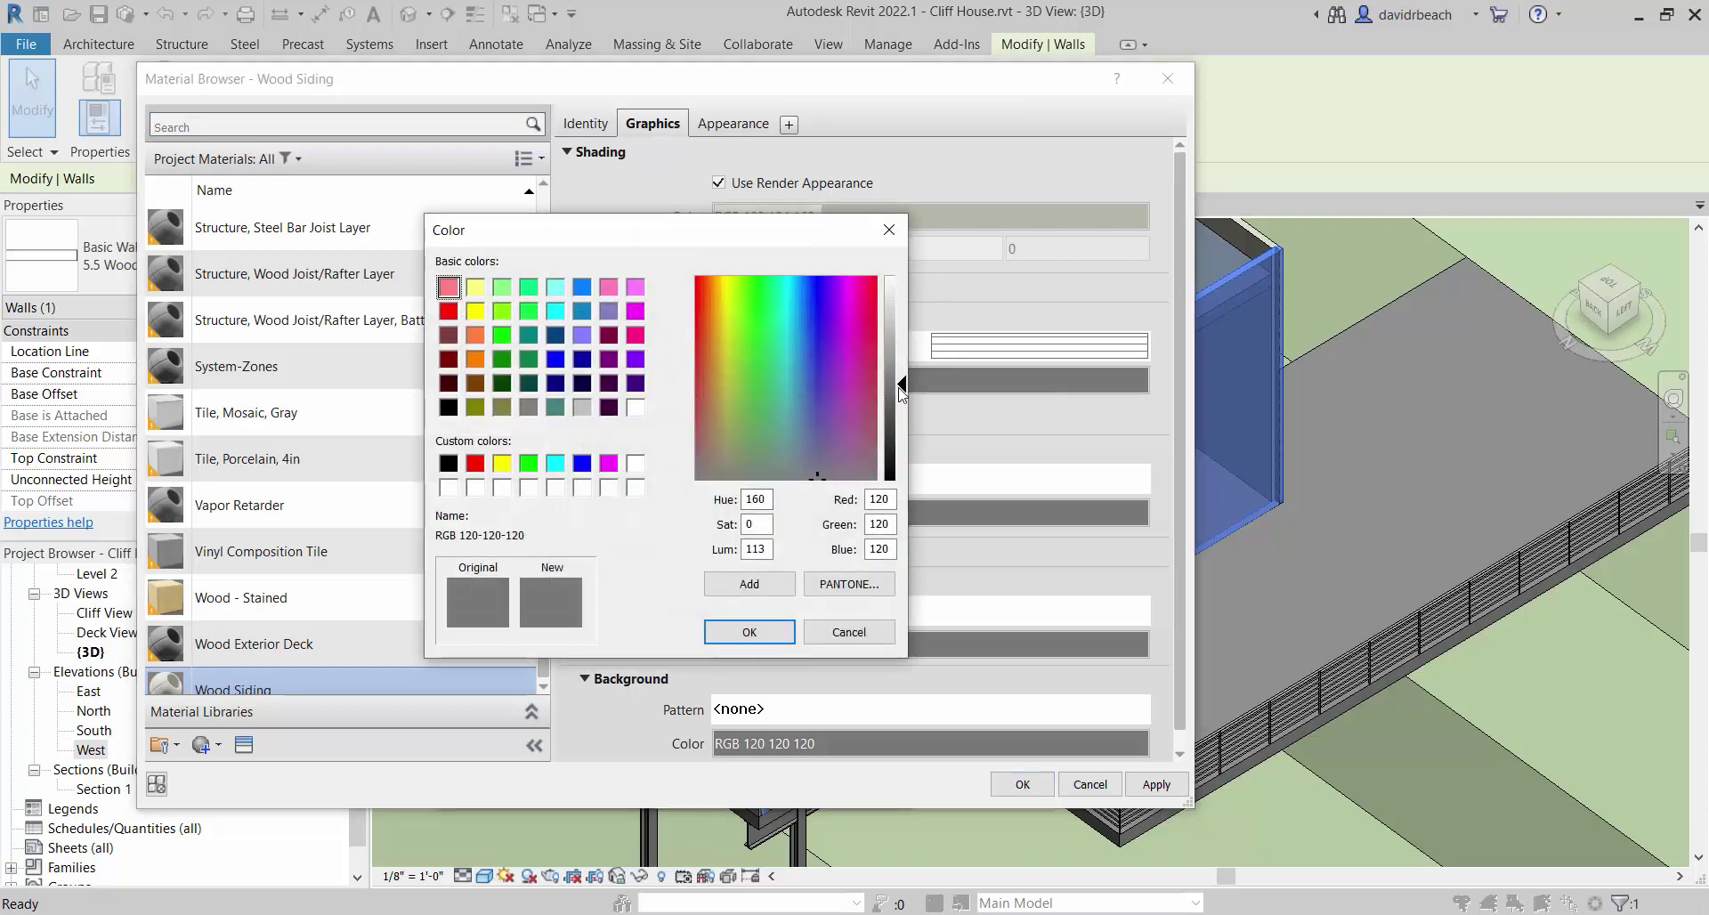
left_click_drag(903, 384, 909, 486)
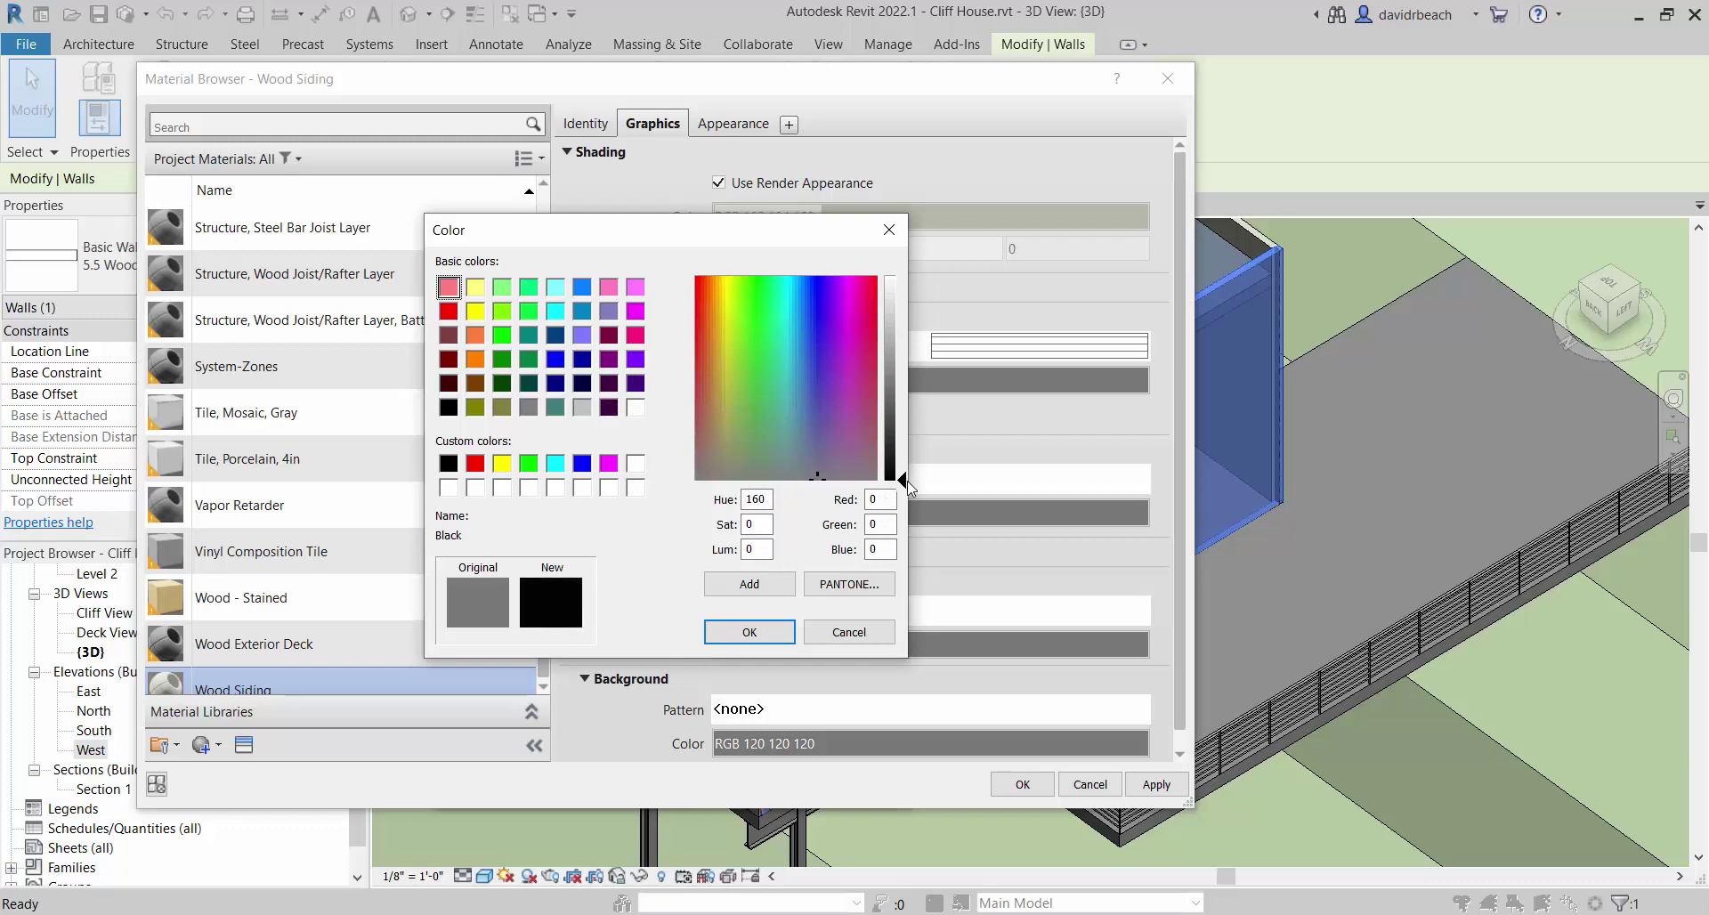
left_click_drag(904, 386, 905, 377)
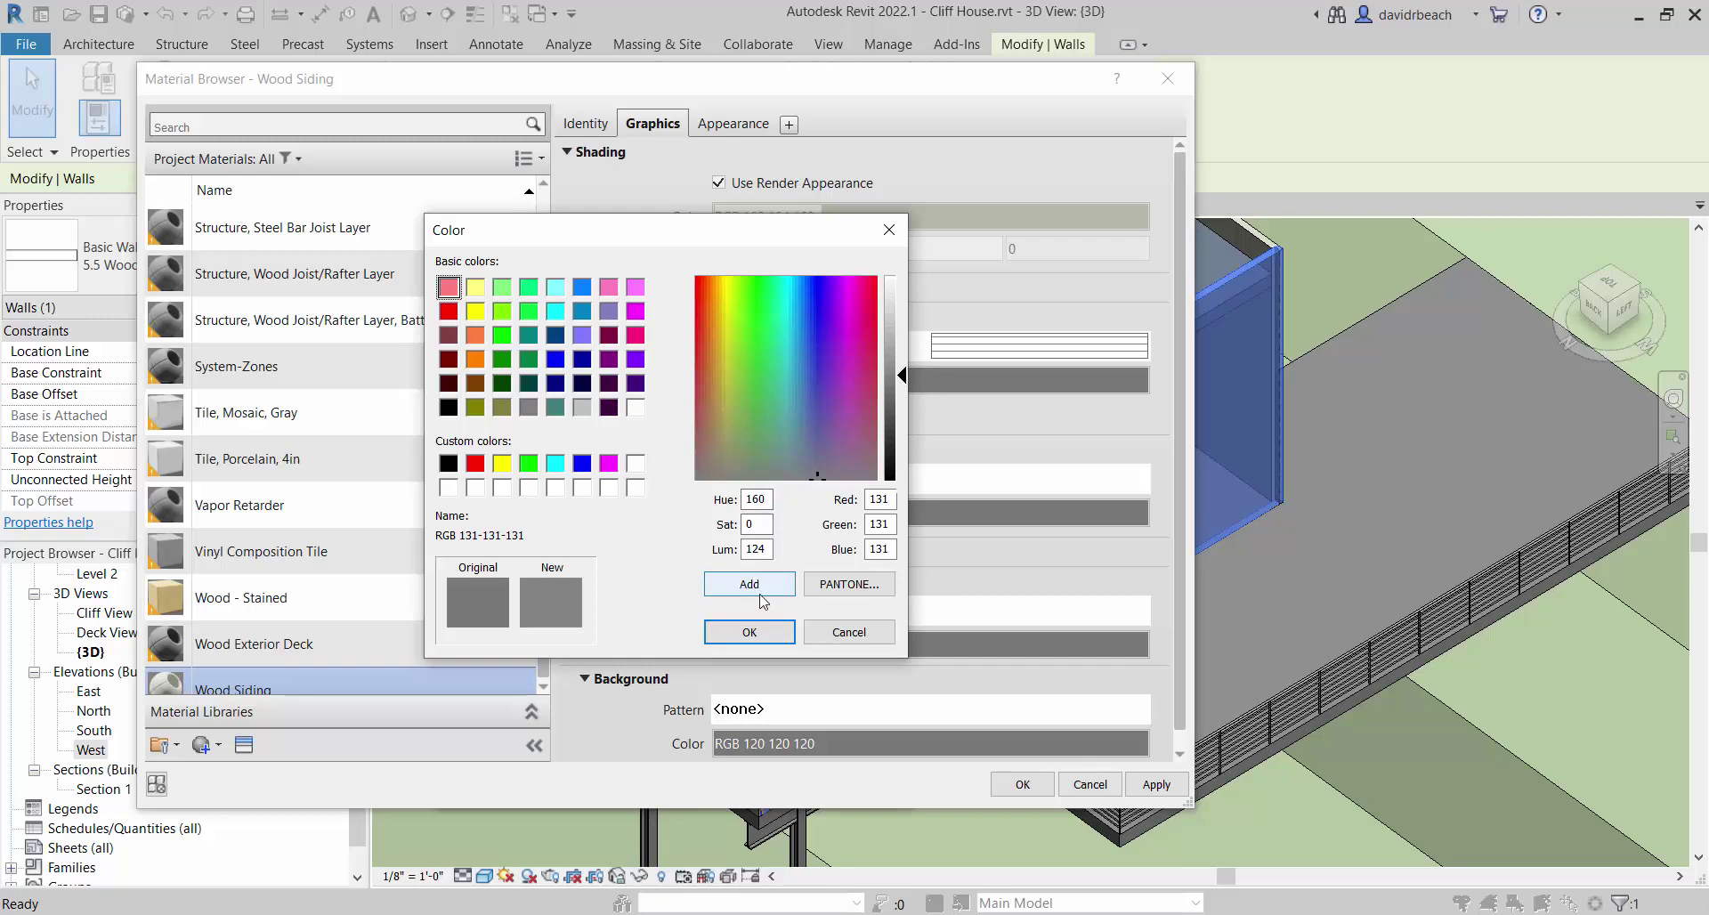
left_click(757, 631)
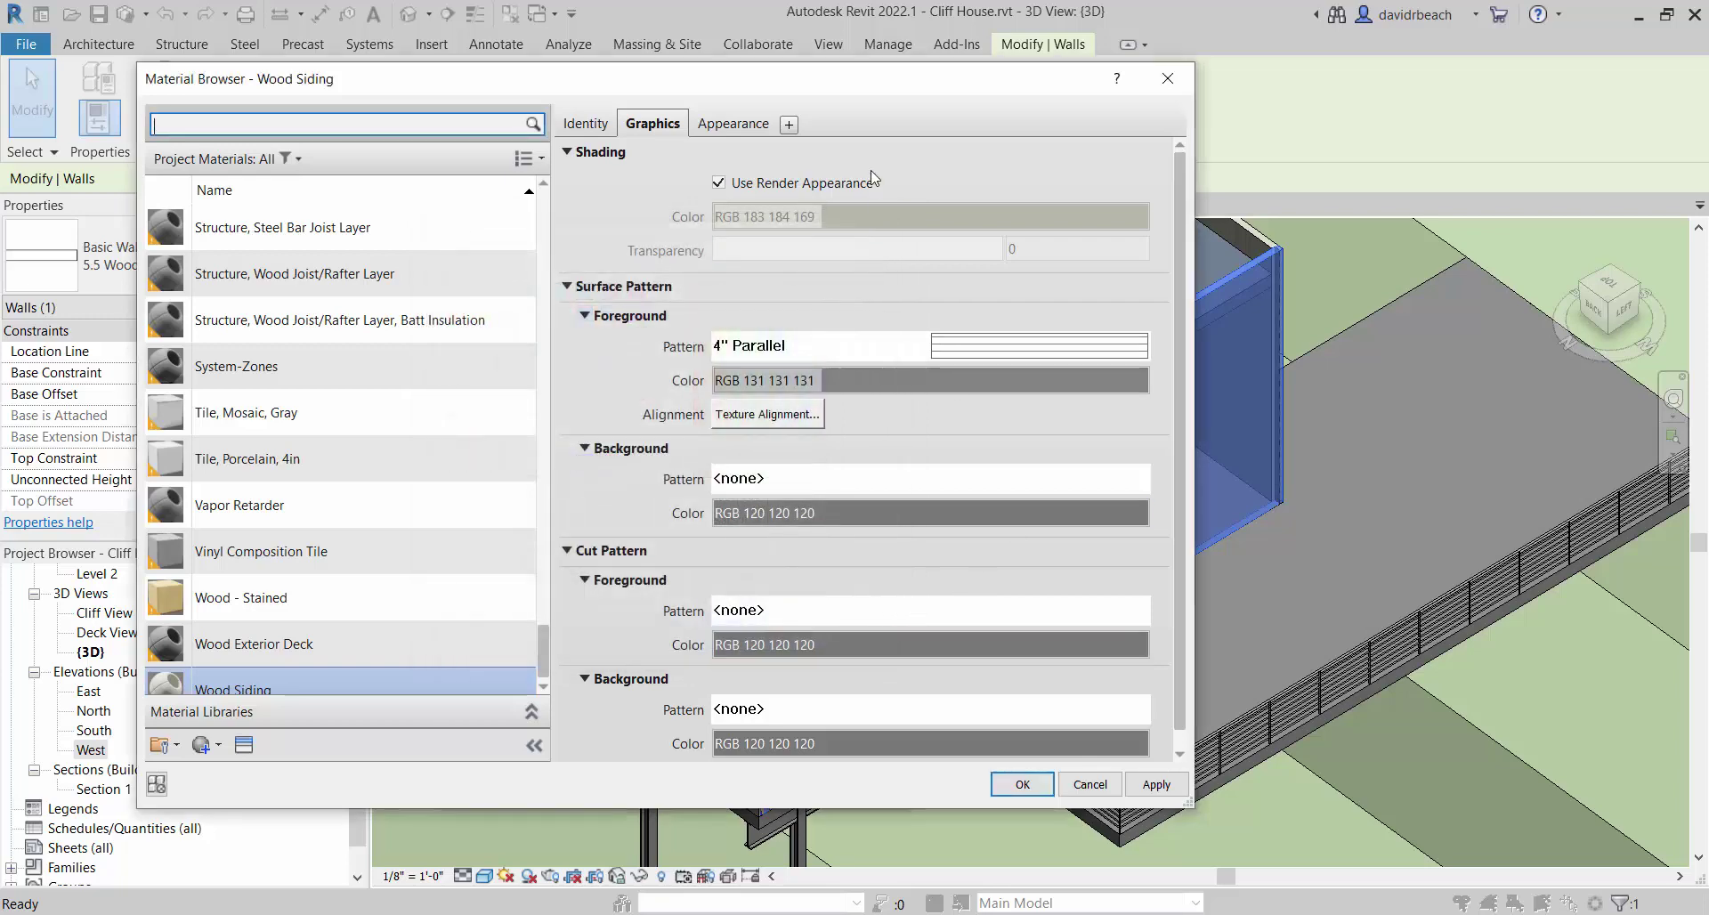
Accept the Wood Siding material, wall assembly and type properties, and deselect the wall.
left_click_drag(870, 79, 906, 75)
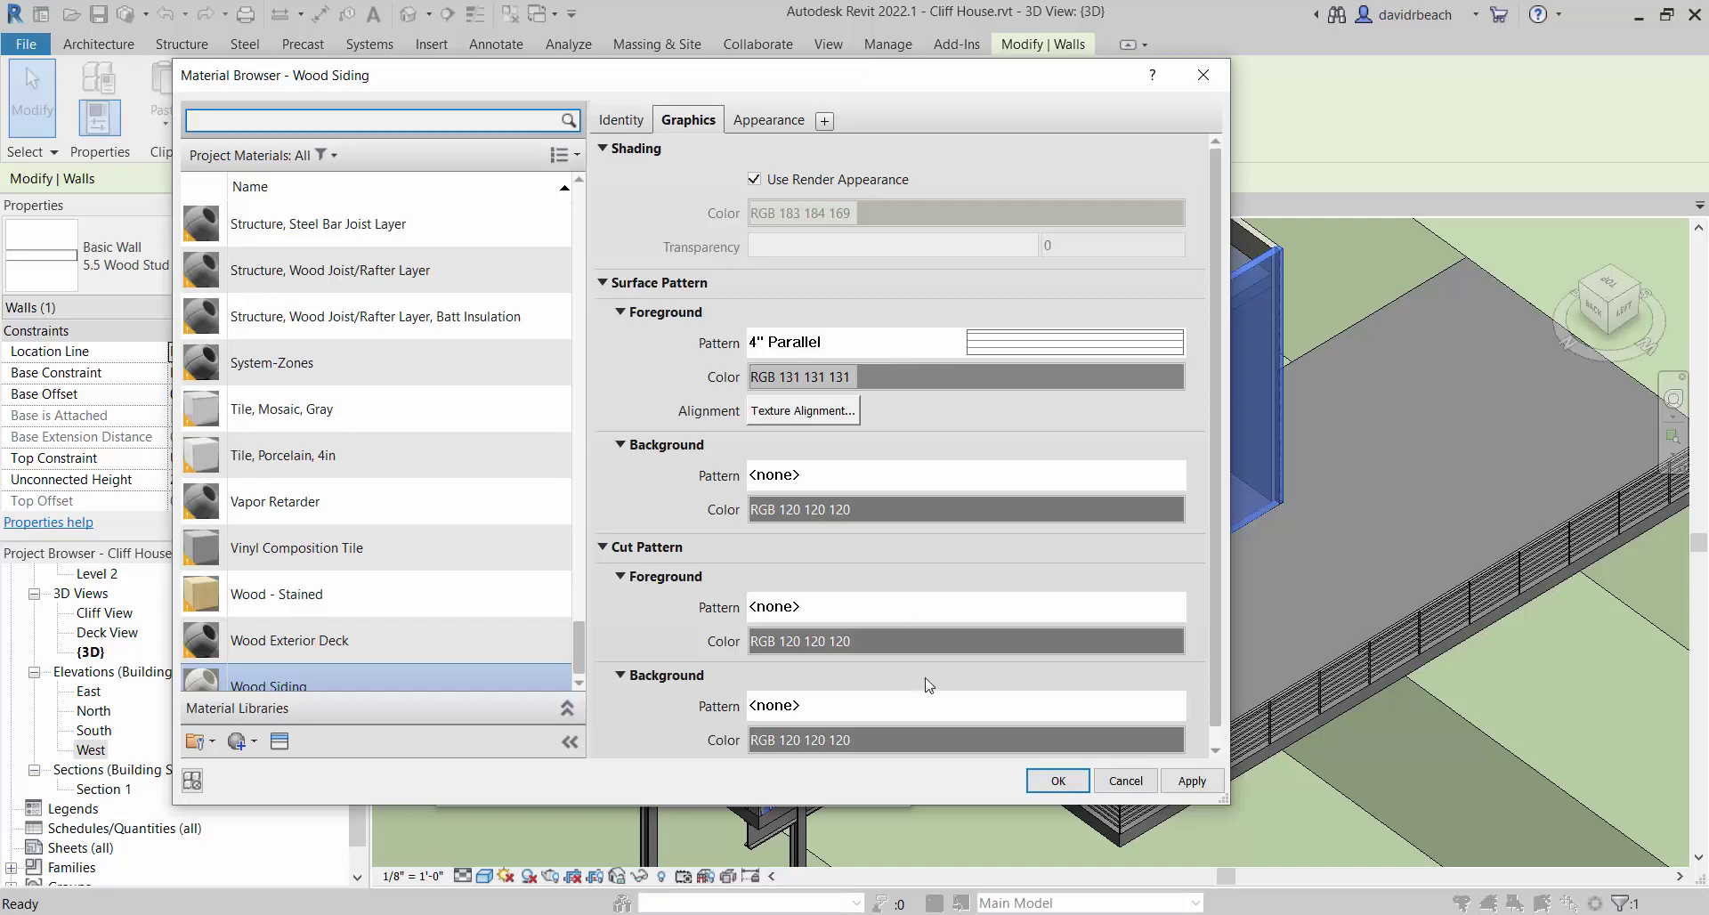
scroll(552, 632, "down", 1)
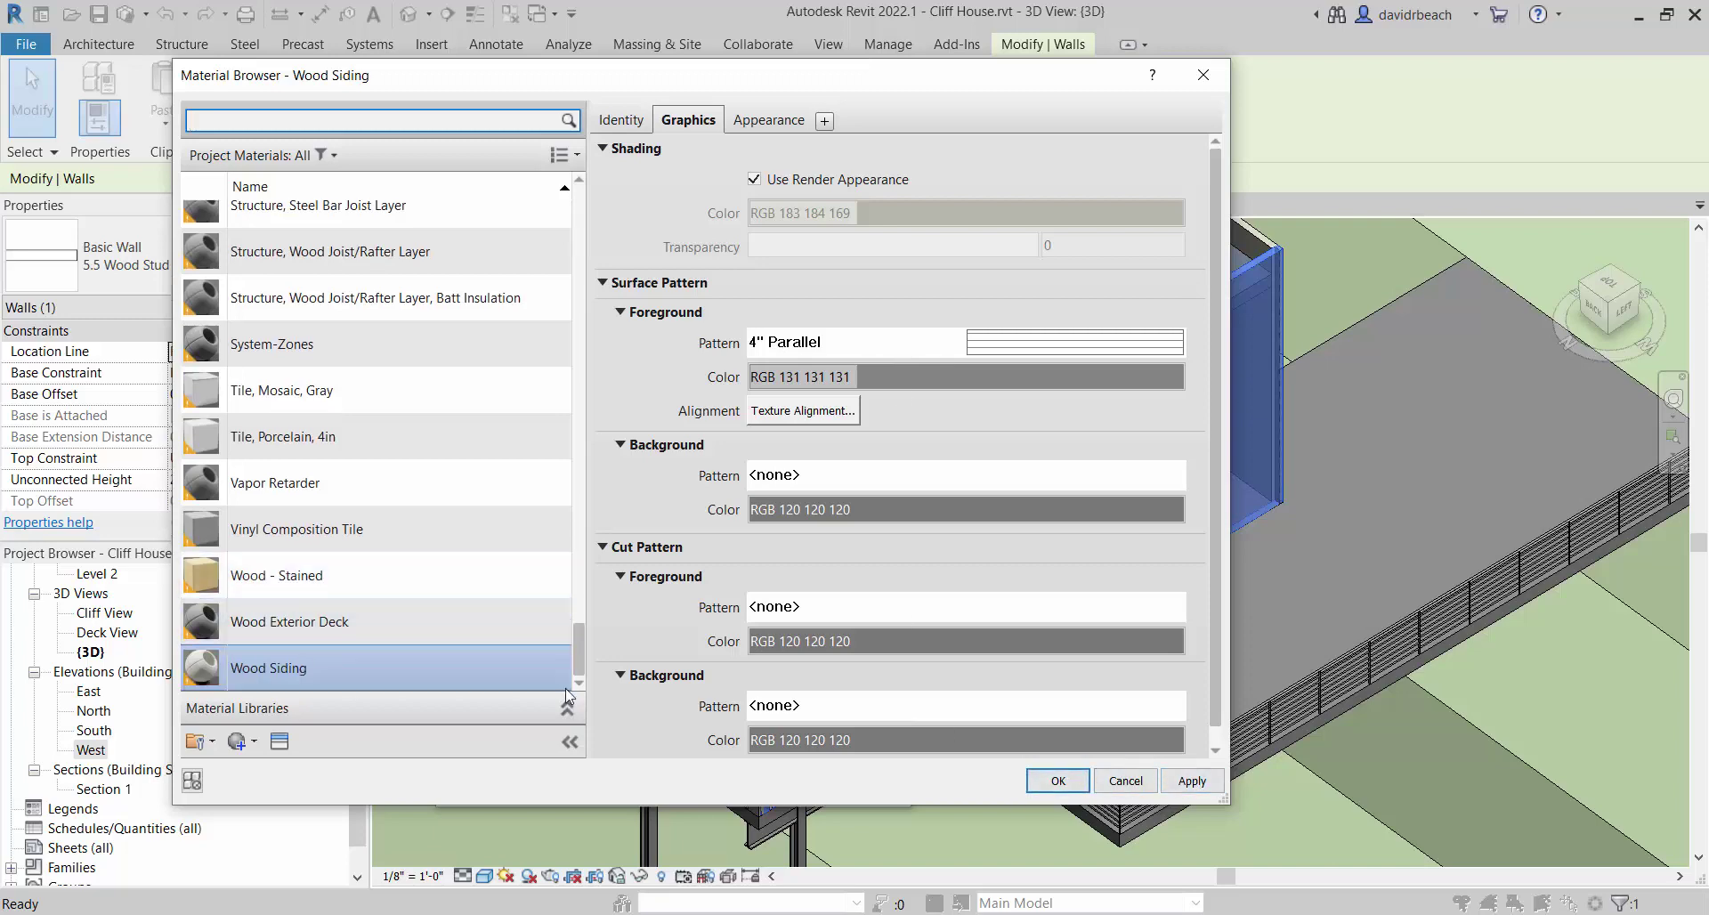
left_click(576, 660)
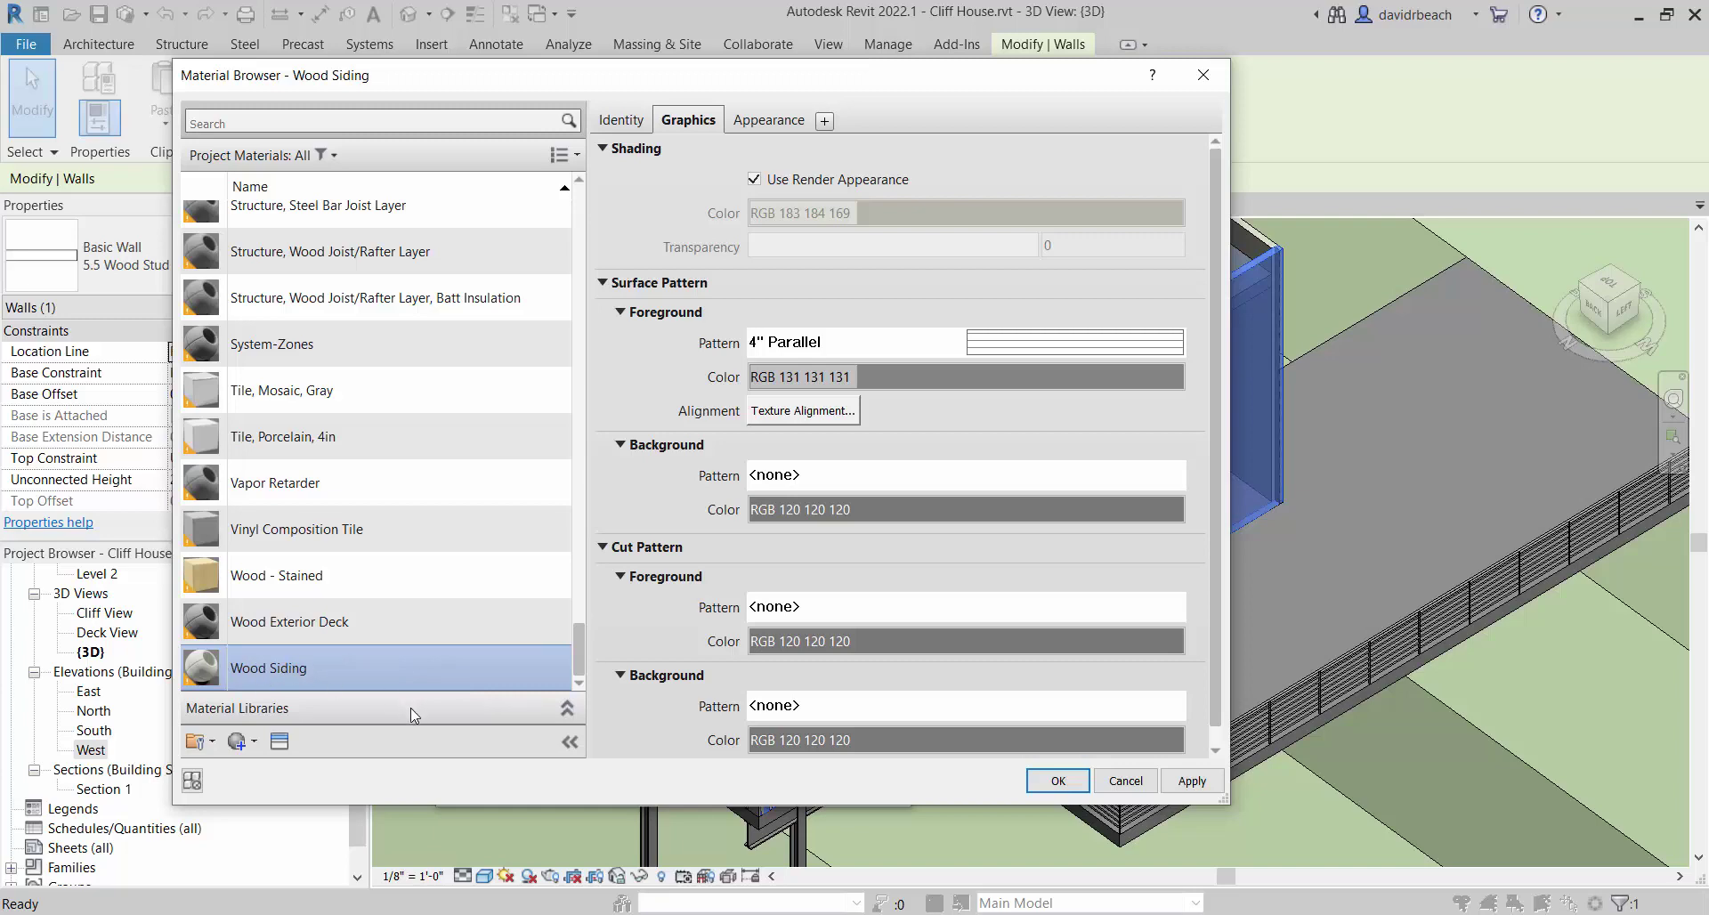
left_click(1058, 781)
left_click(638, 763)
left_click(640, 782)
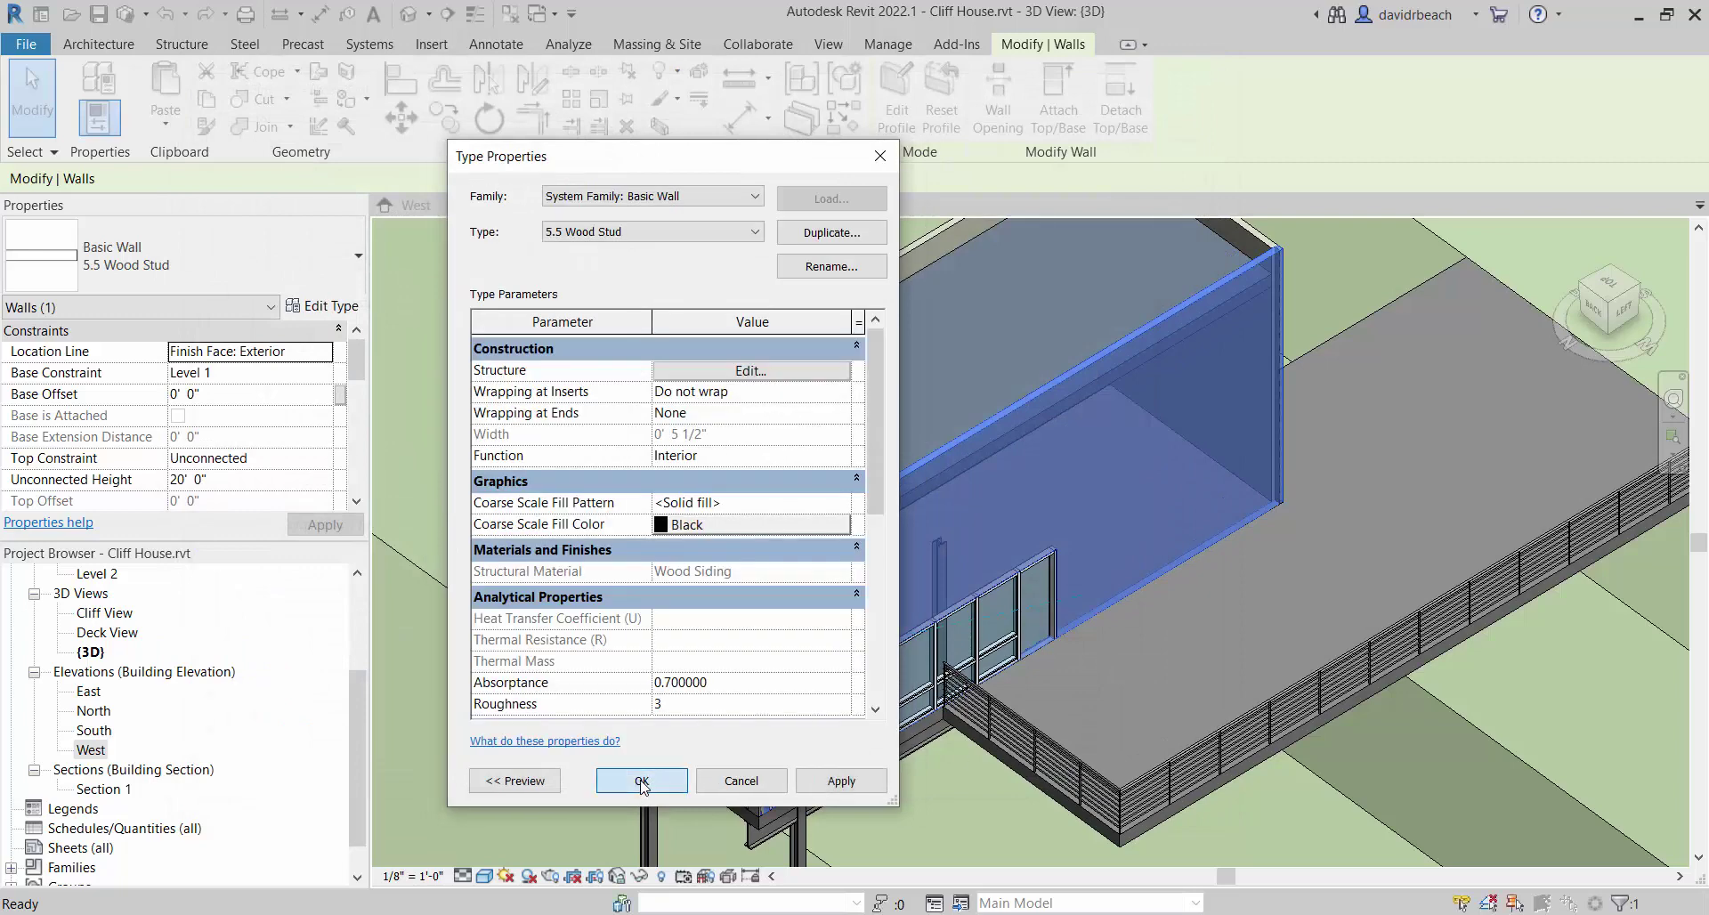
left_click(473, 558)
Examine the siding pattern on the walls in the 3D view and in the reopened West elevation.
scroll(801, 512, "up", 5)
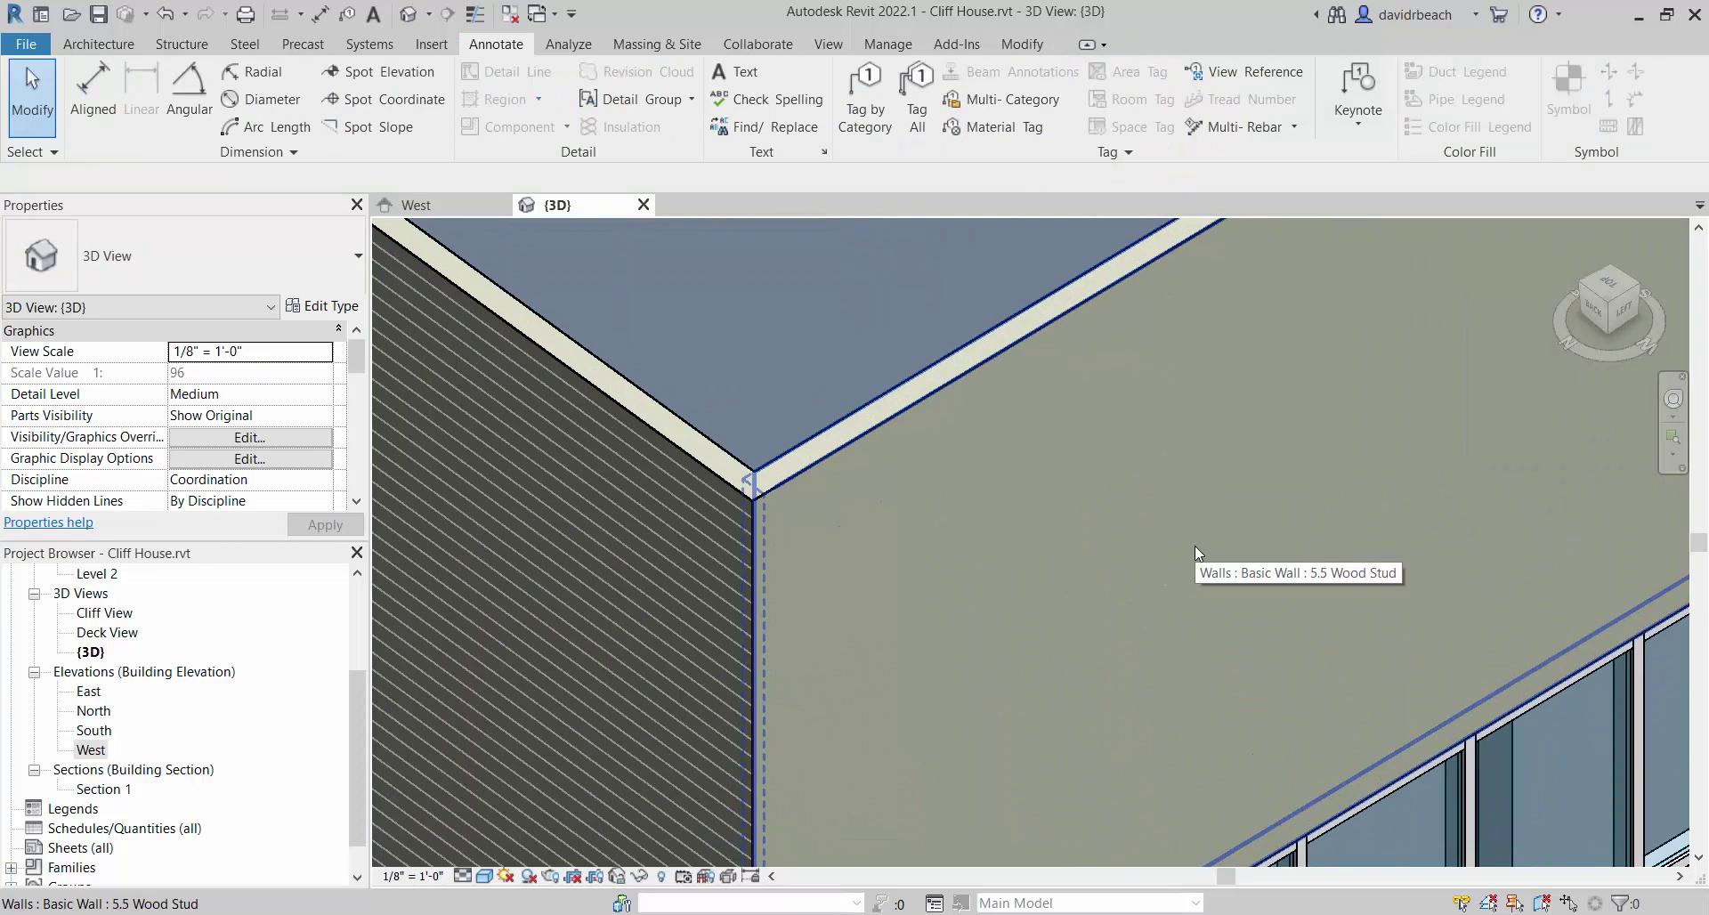
left_click(96, 753)
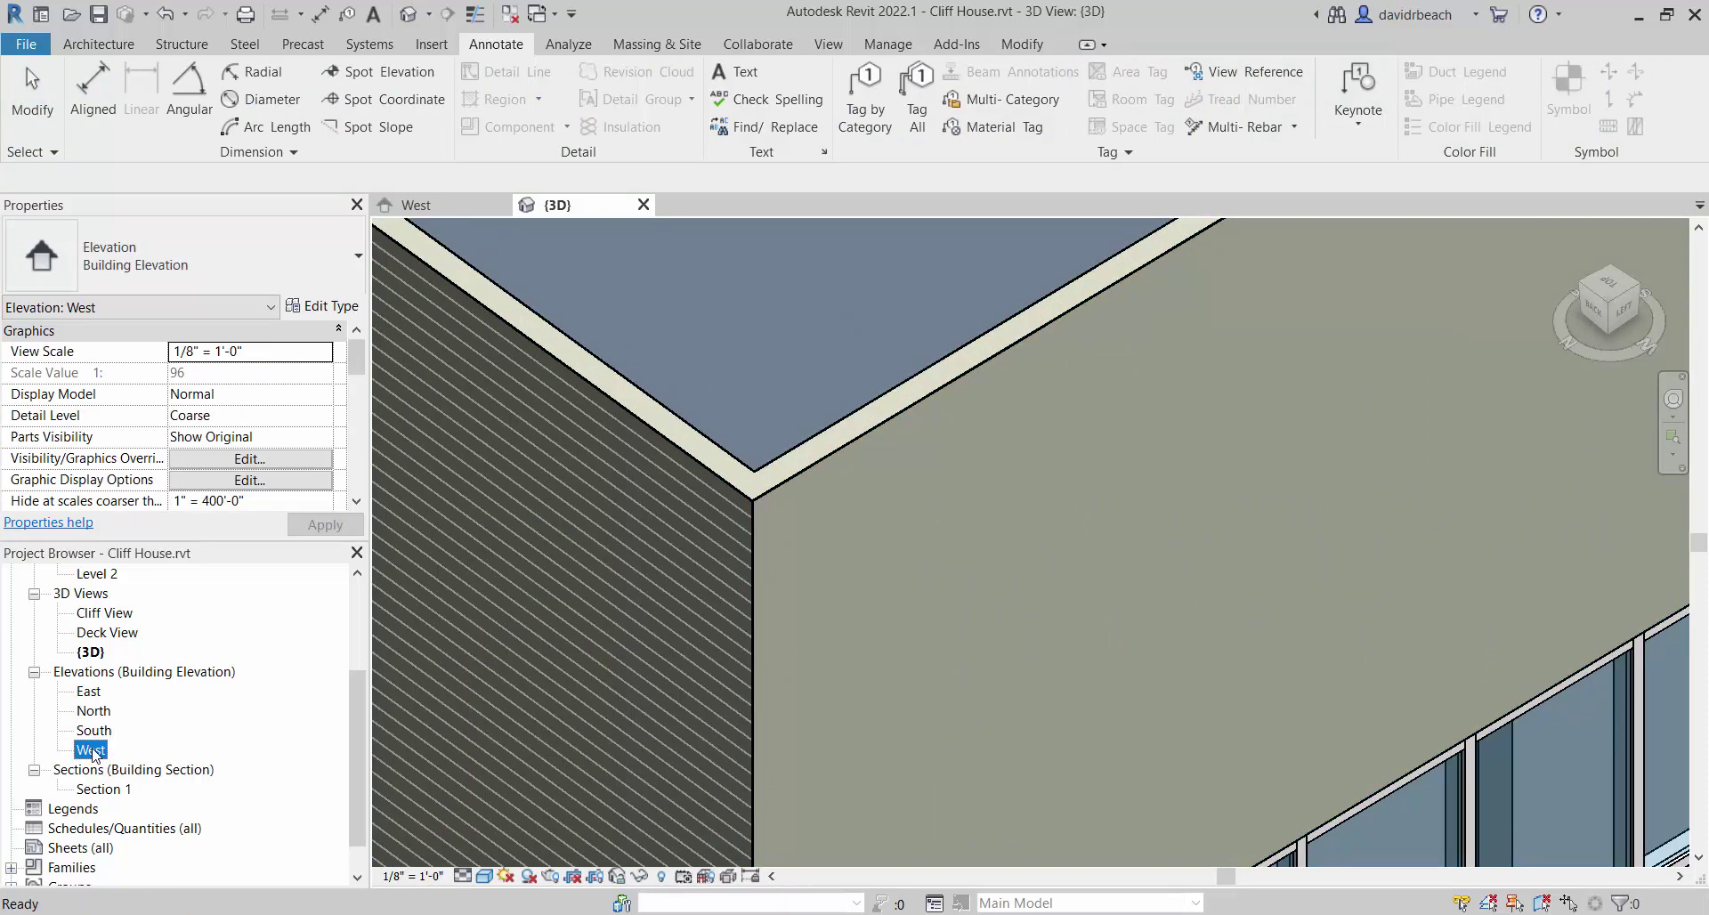
double_click(96, 753)
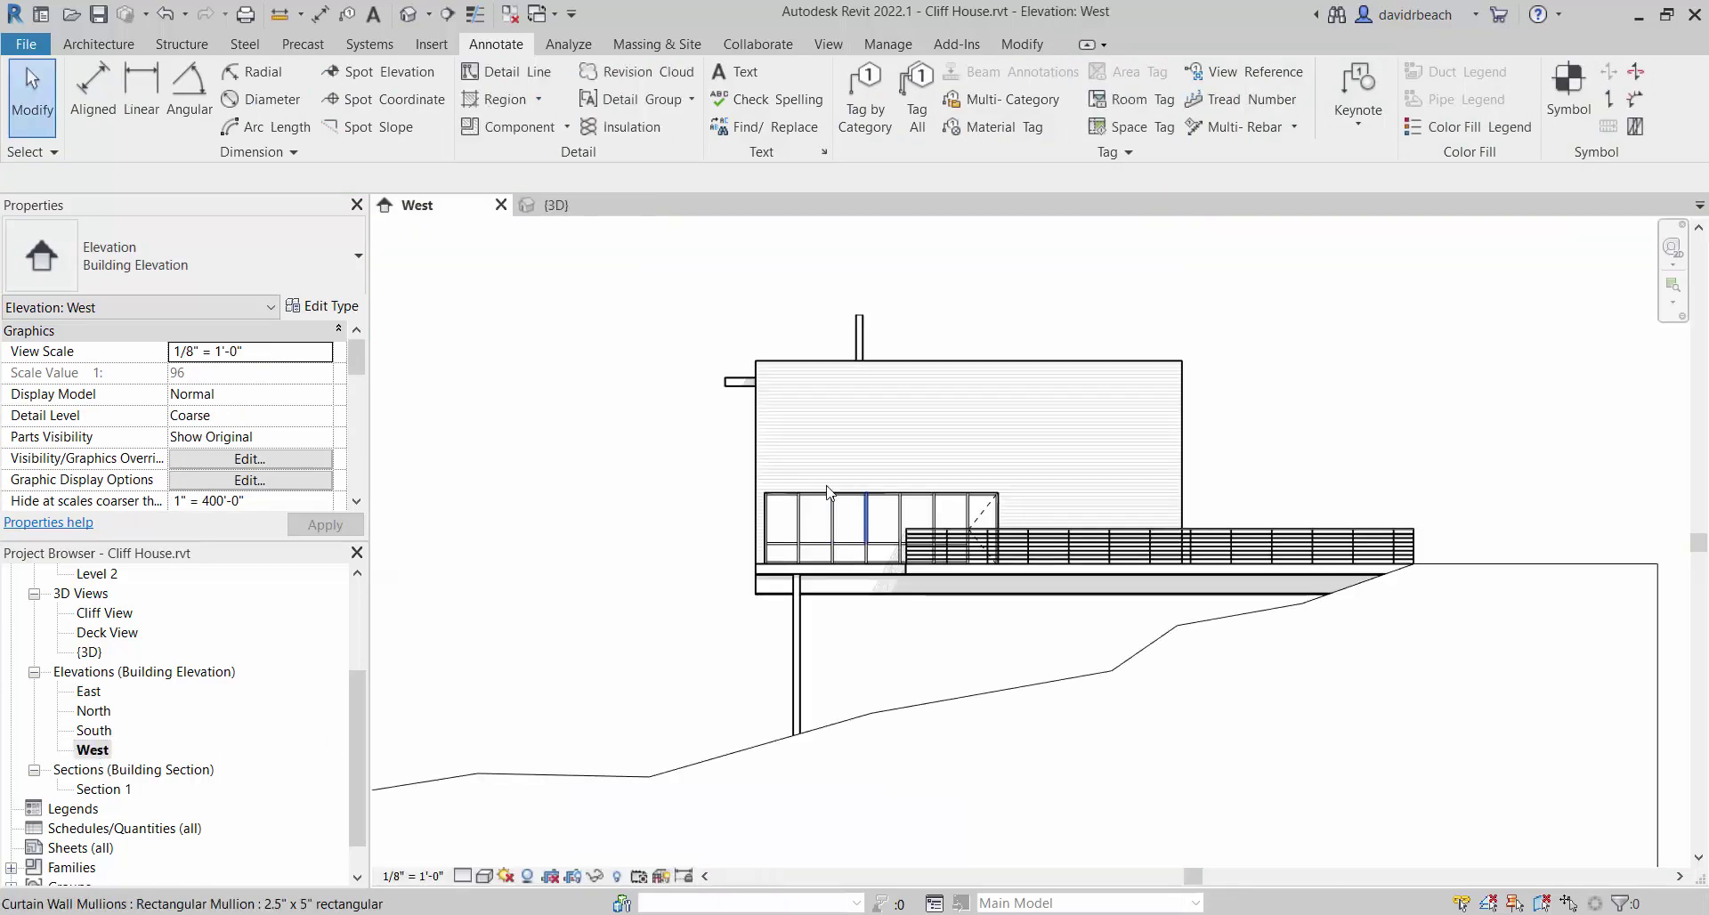
scroll(806, 369, "up", 5)
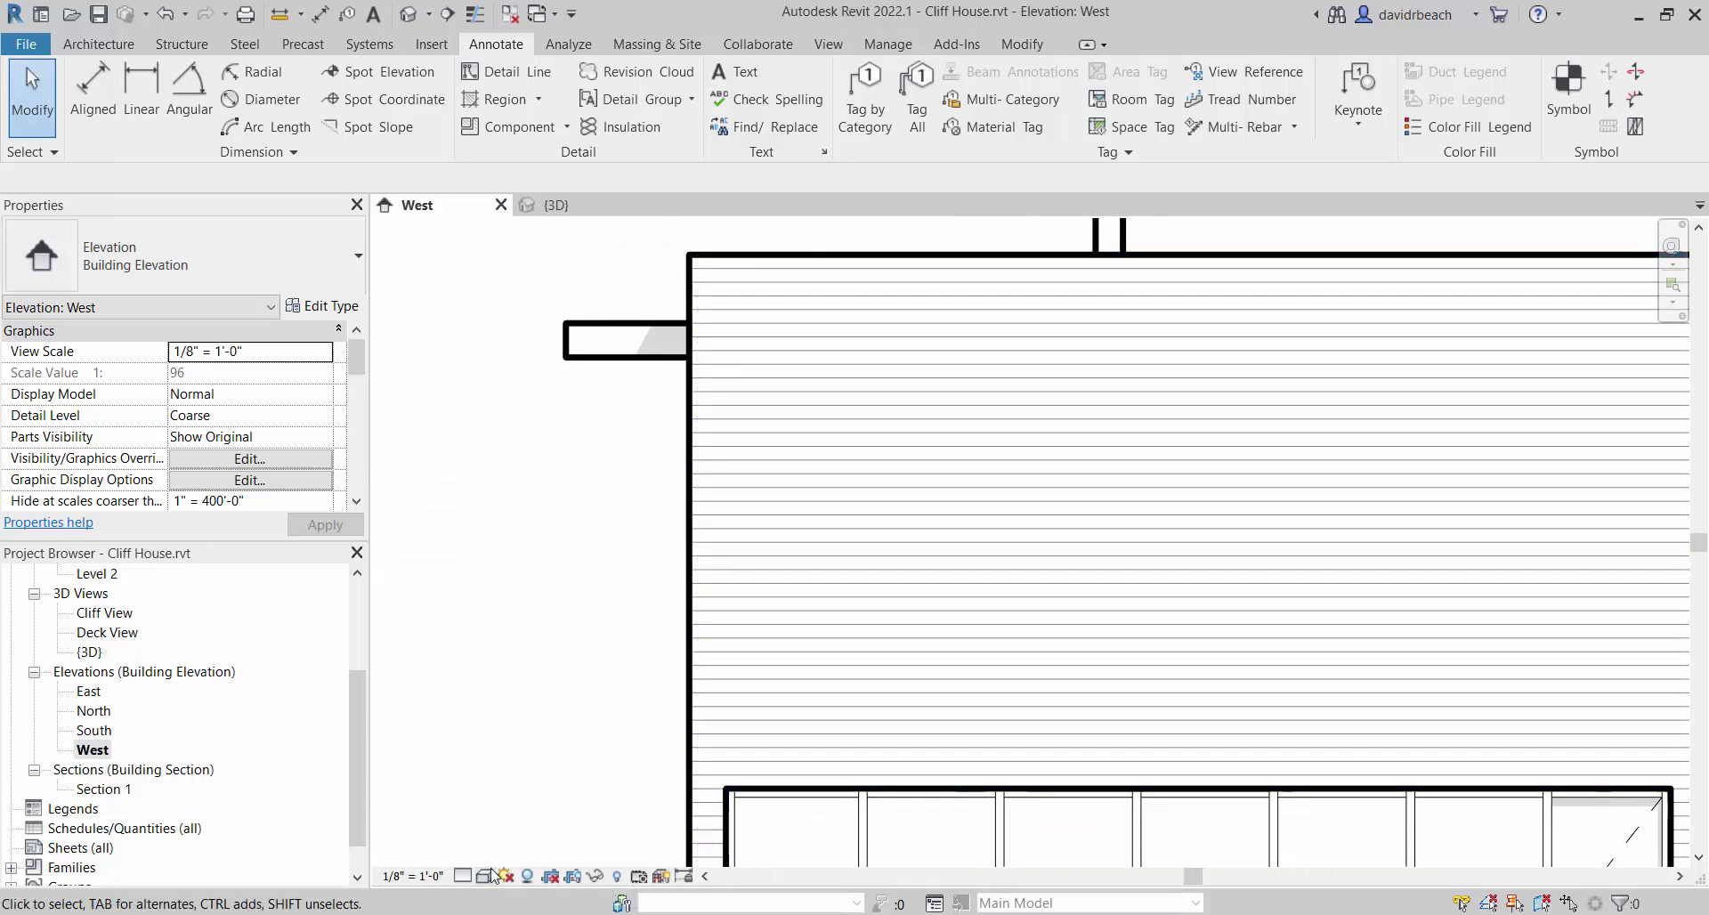
Try the West elevation at view scales of 1/4" = 1'-0" and 1" = 300'-0" to compare line weights.
left_click(418, 877)
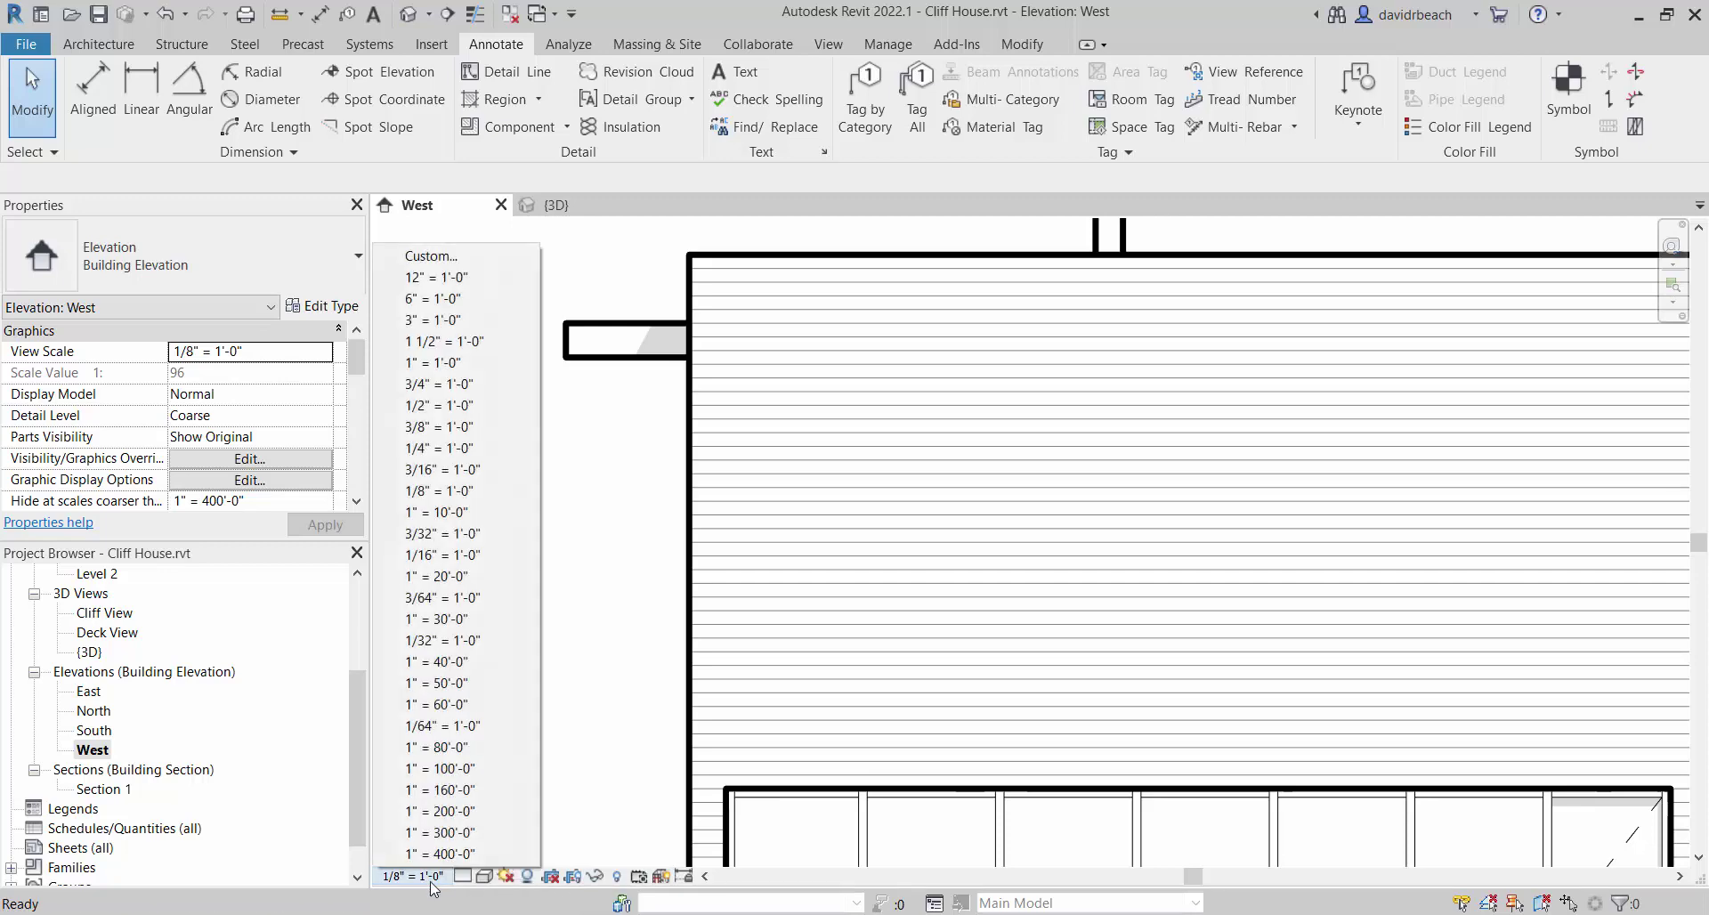
left_click(441, 447)
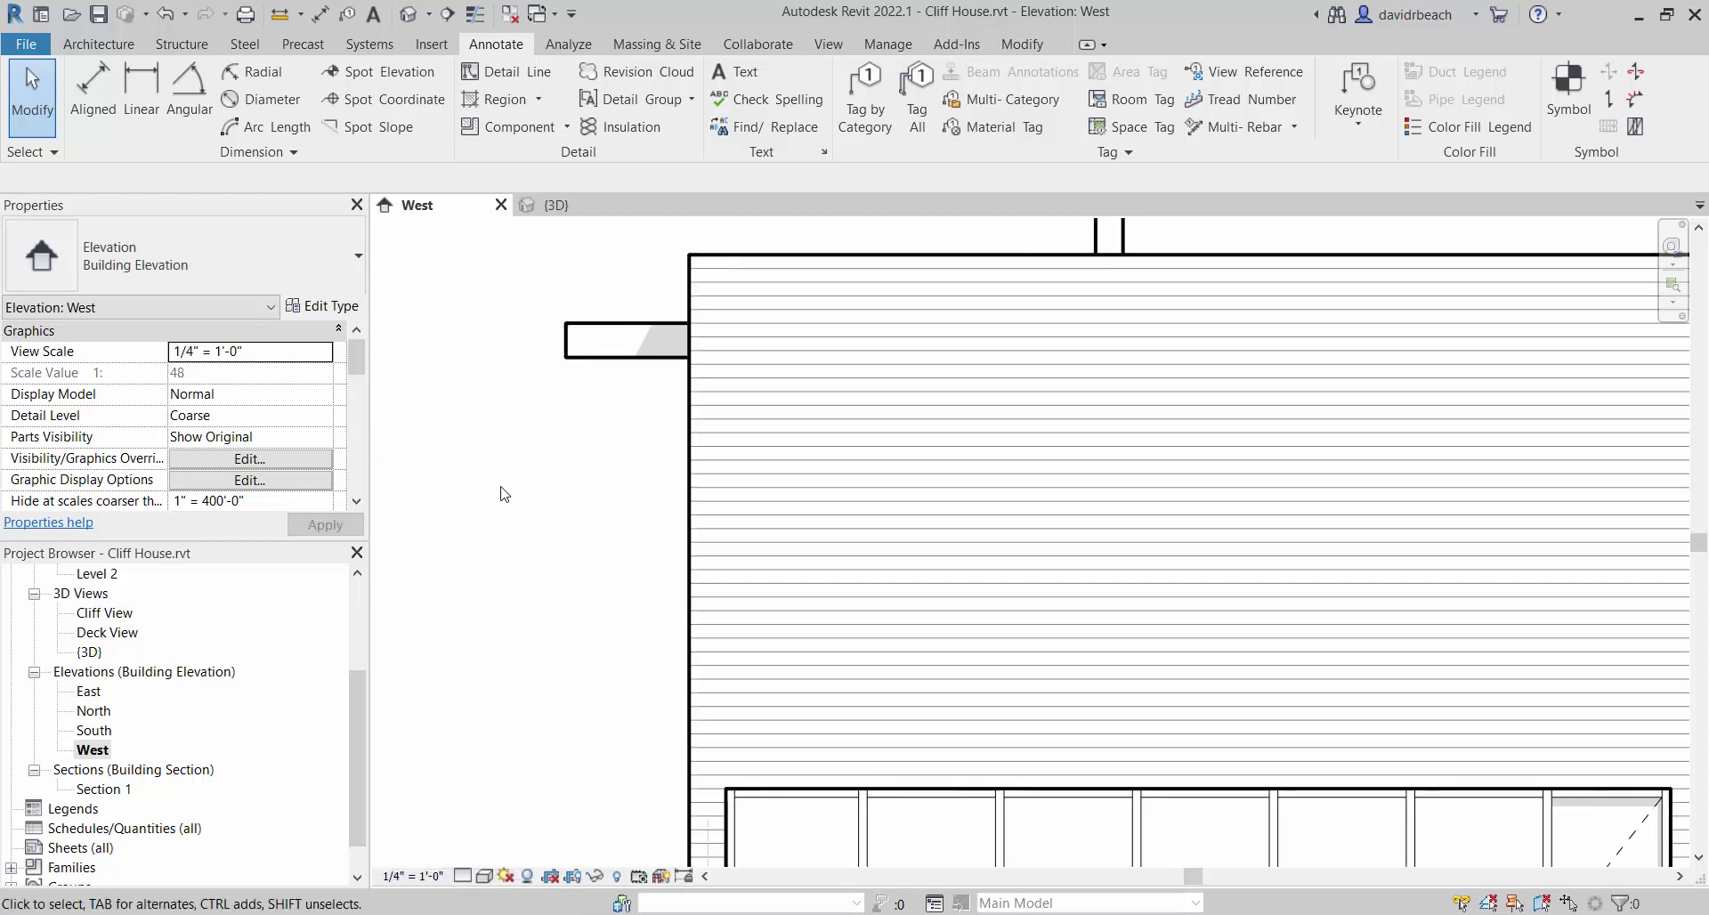
left_click(425, 877)
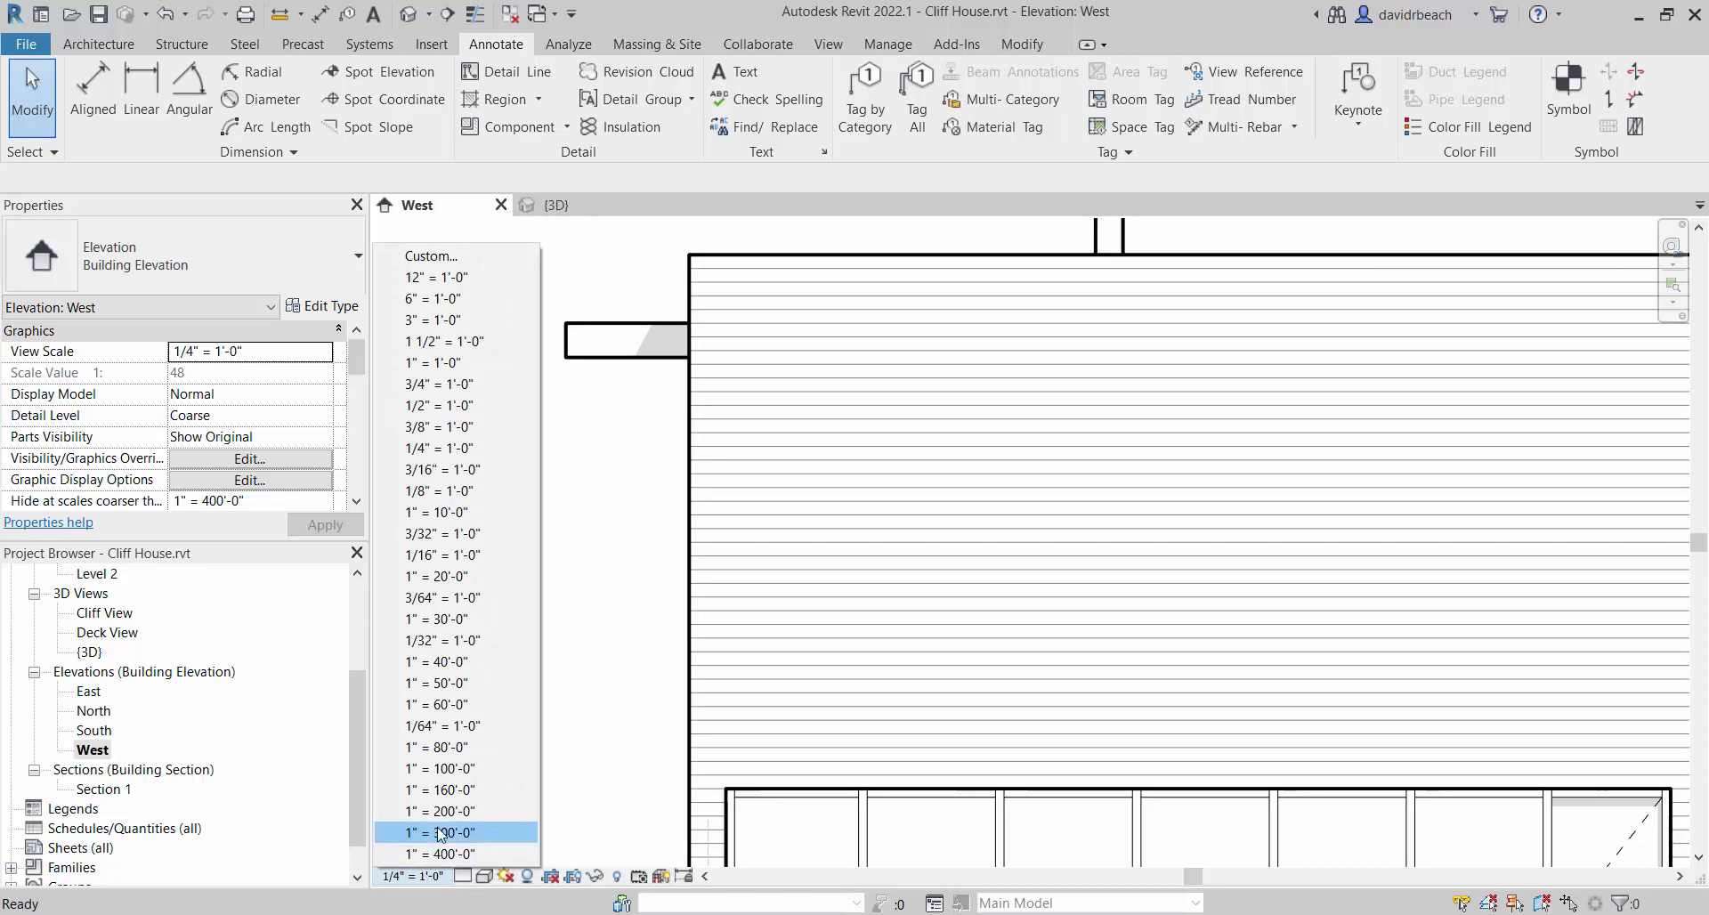
left_click(438, 835)
left_click(414, 876)
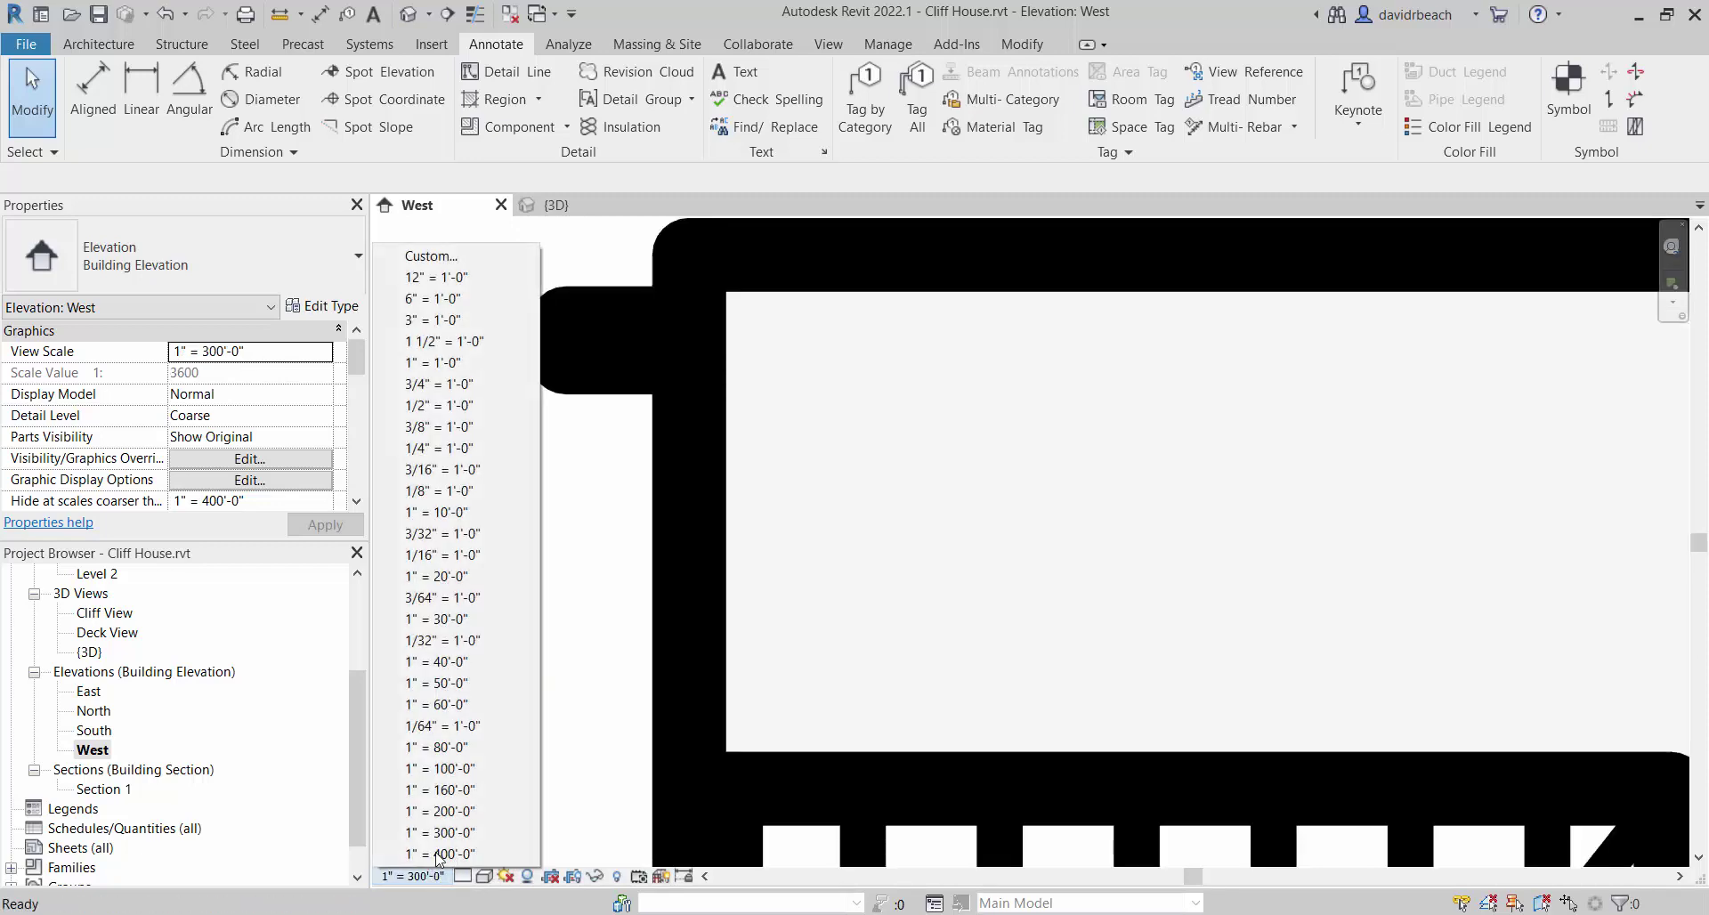
left_click(473, 445)
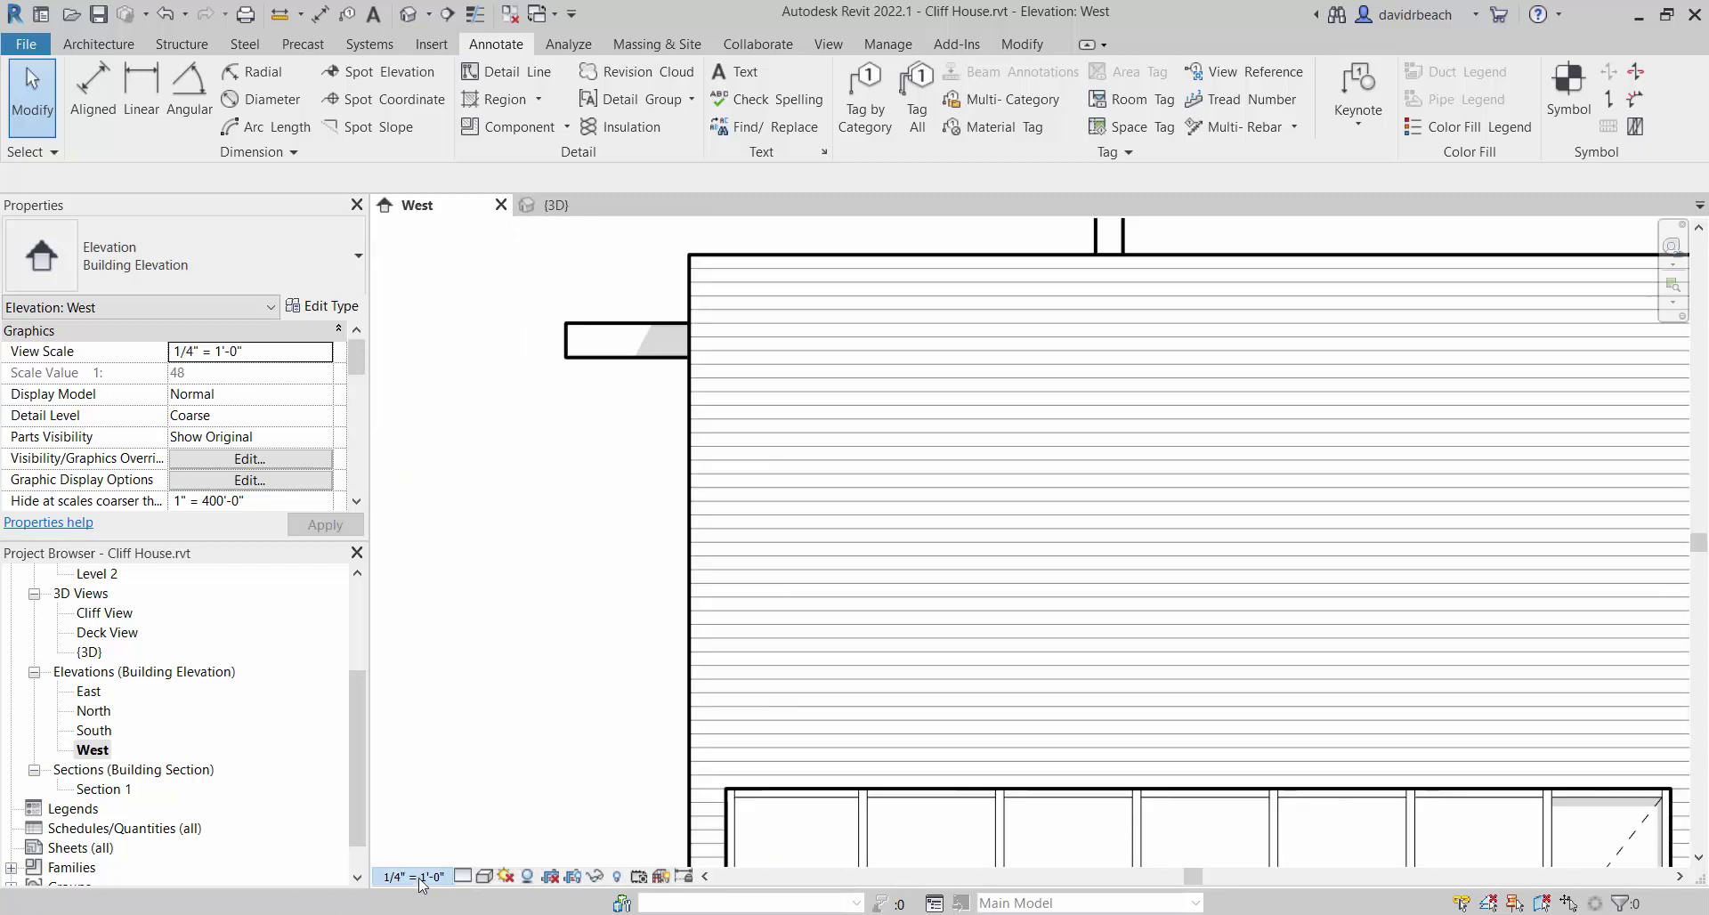
Set the West elevation's view scale to 1/8" = 1'-0".
left_click(414, 876)
left_click(441, 490)
scroll(836, 527, "down", 5)
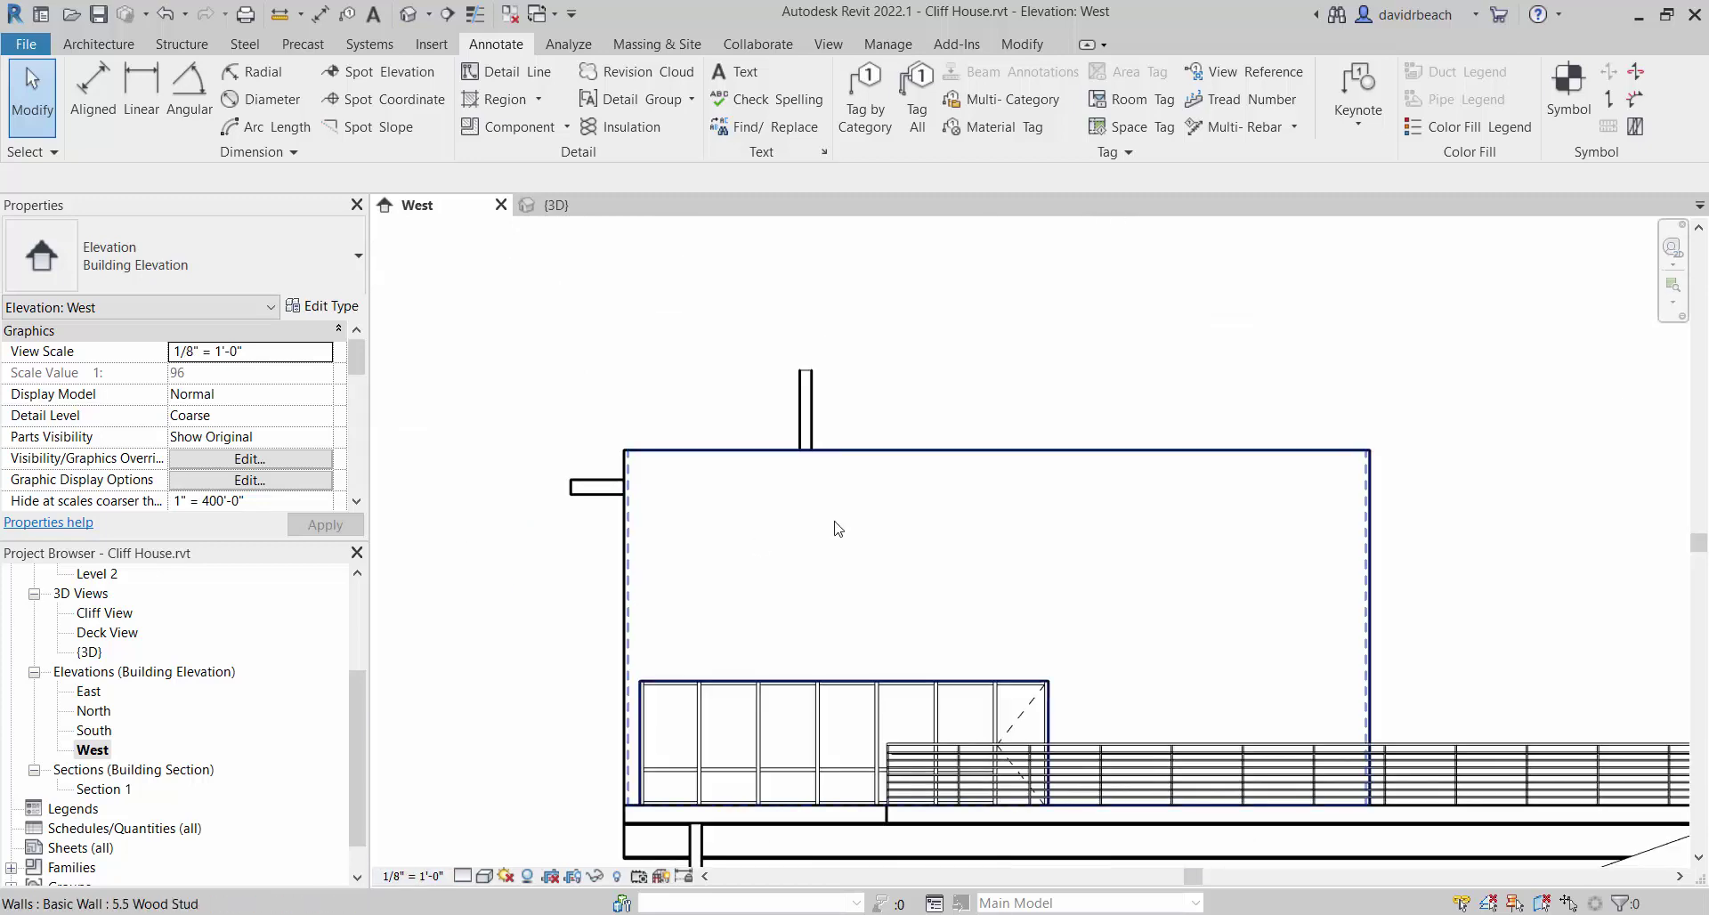
left_click_drag(1111, 597, 1110, 495)
left_click_drag(1307, 645, 1357, 629)
scroll(1271, 691, "down", 1)
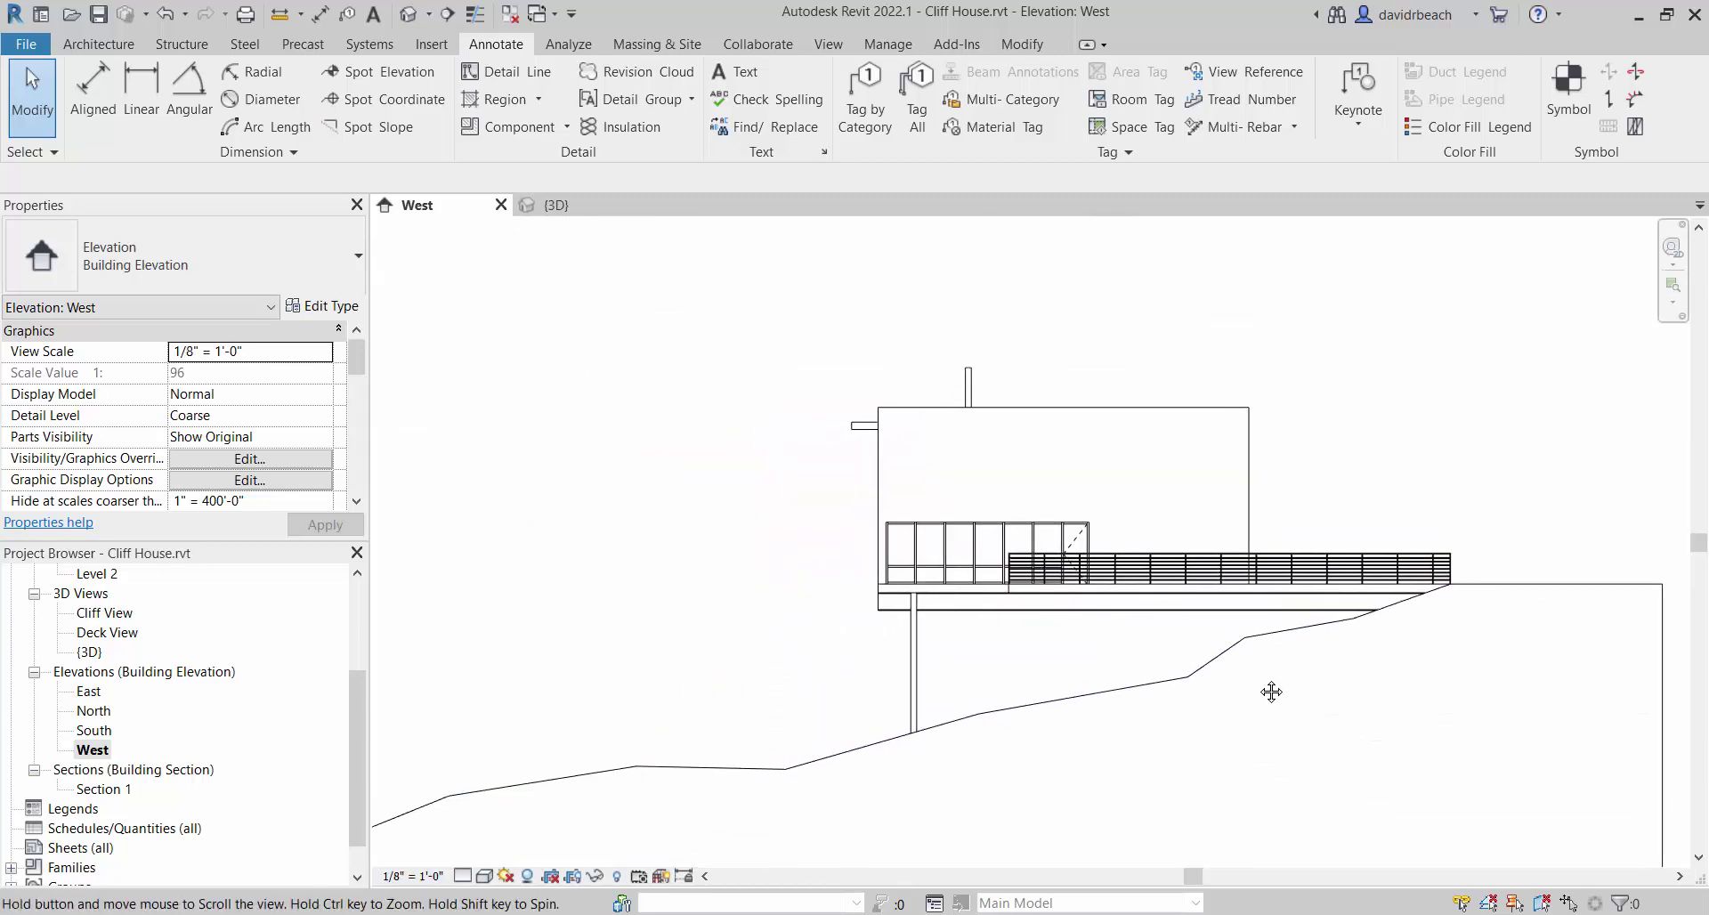
scroll(1271, 691, "up", 1)
scroll(1291, 703, "down", 2)
mouse_move(1209, 702)
left_mouse_down()
mouse_move(1270, 649)
mouse_move(1270, 624)
mouse_move(1295, 625)
left_mouse_up()
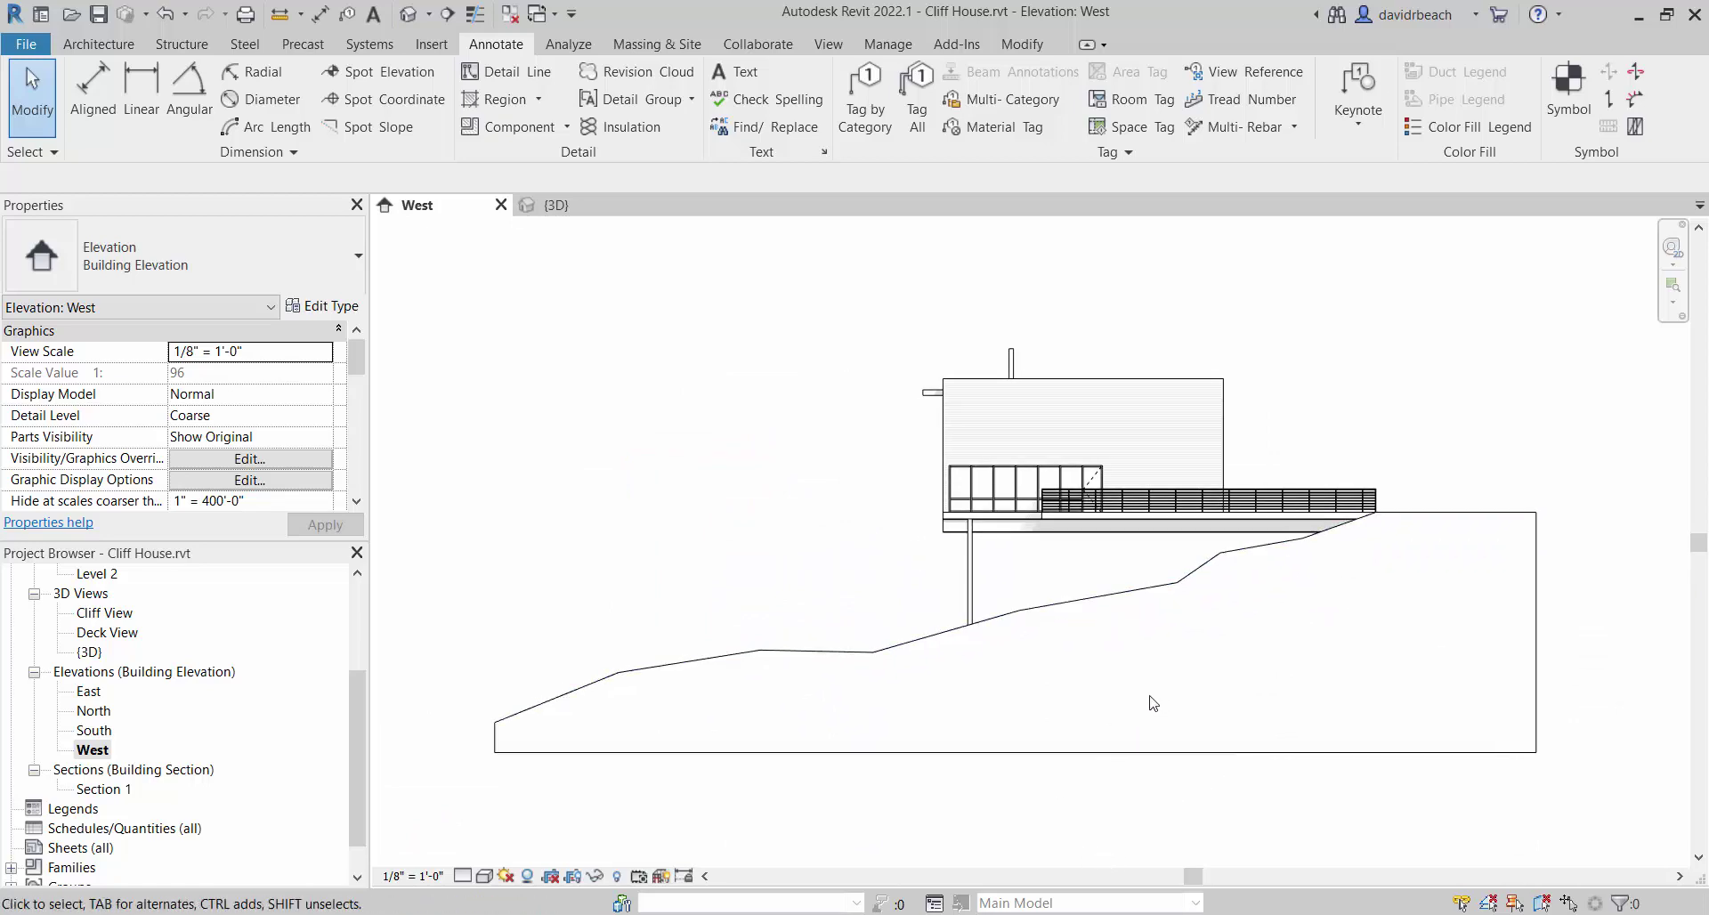
Start an image export of the West elevation, with the output file named Cliff House-WEST ELE 18 on the Desktop.
left_click(25, 45)
mouse_move(63, 405)
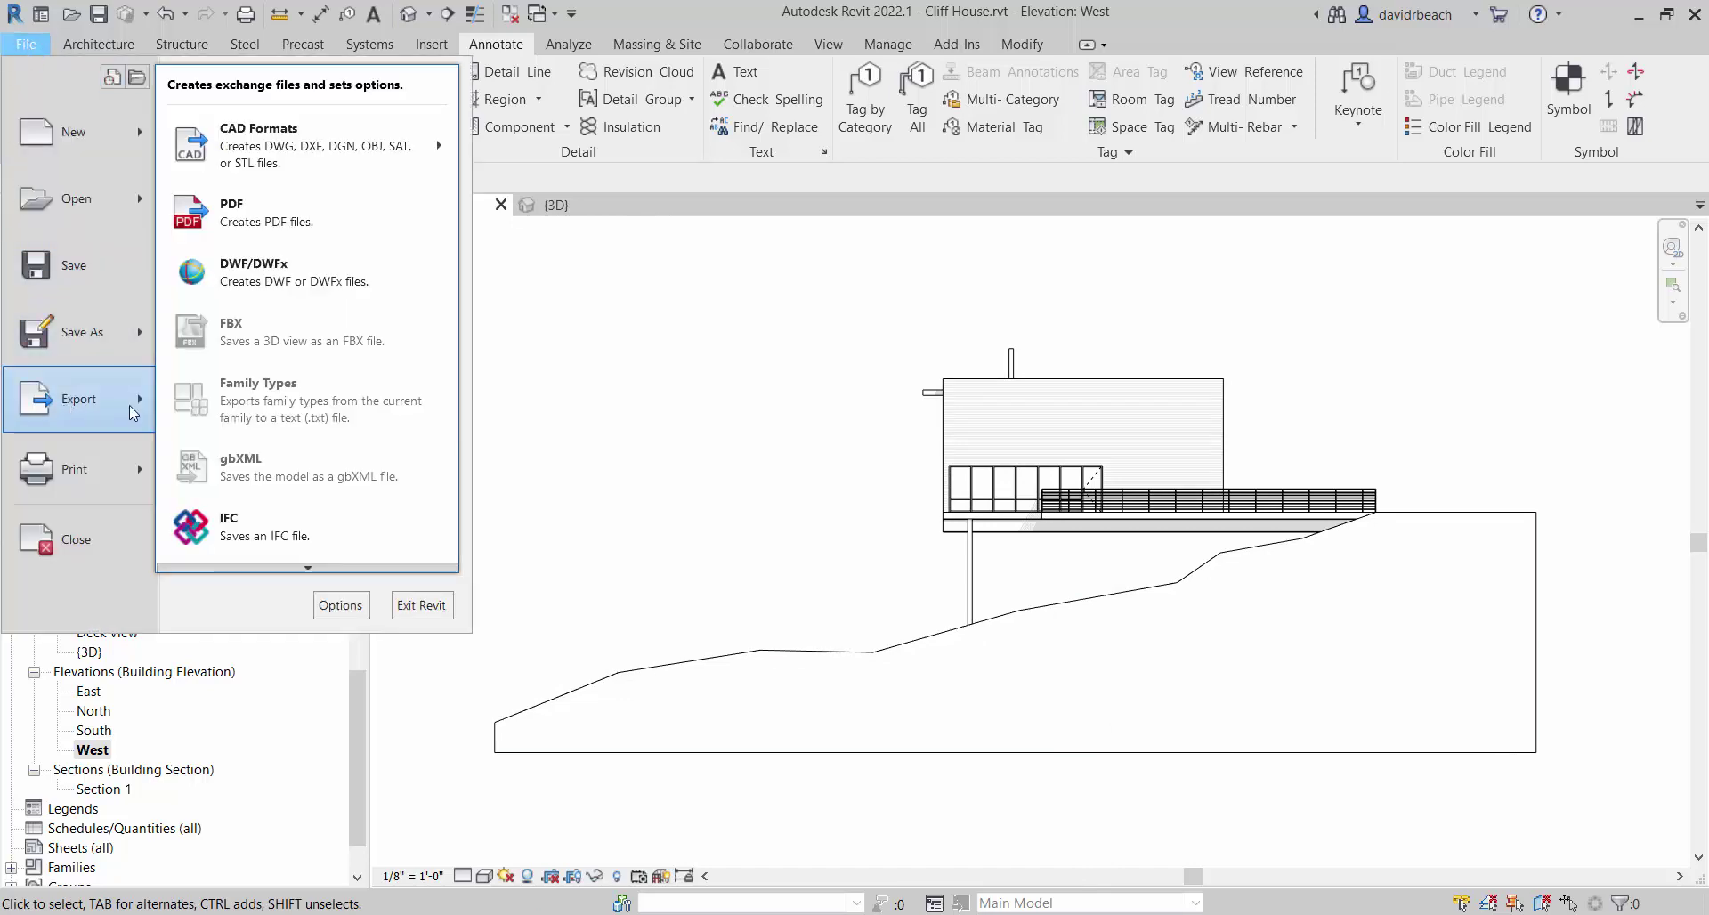
scroll(282, 574, "down", 2)
scroll(283, 574, "down", 2)
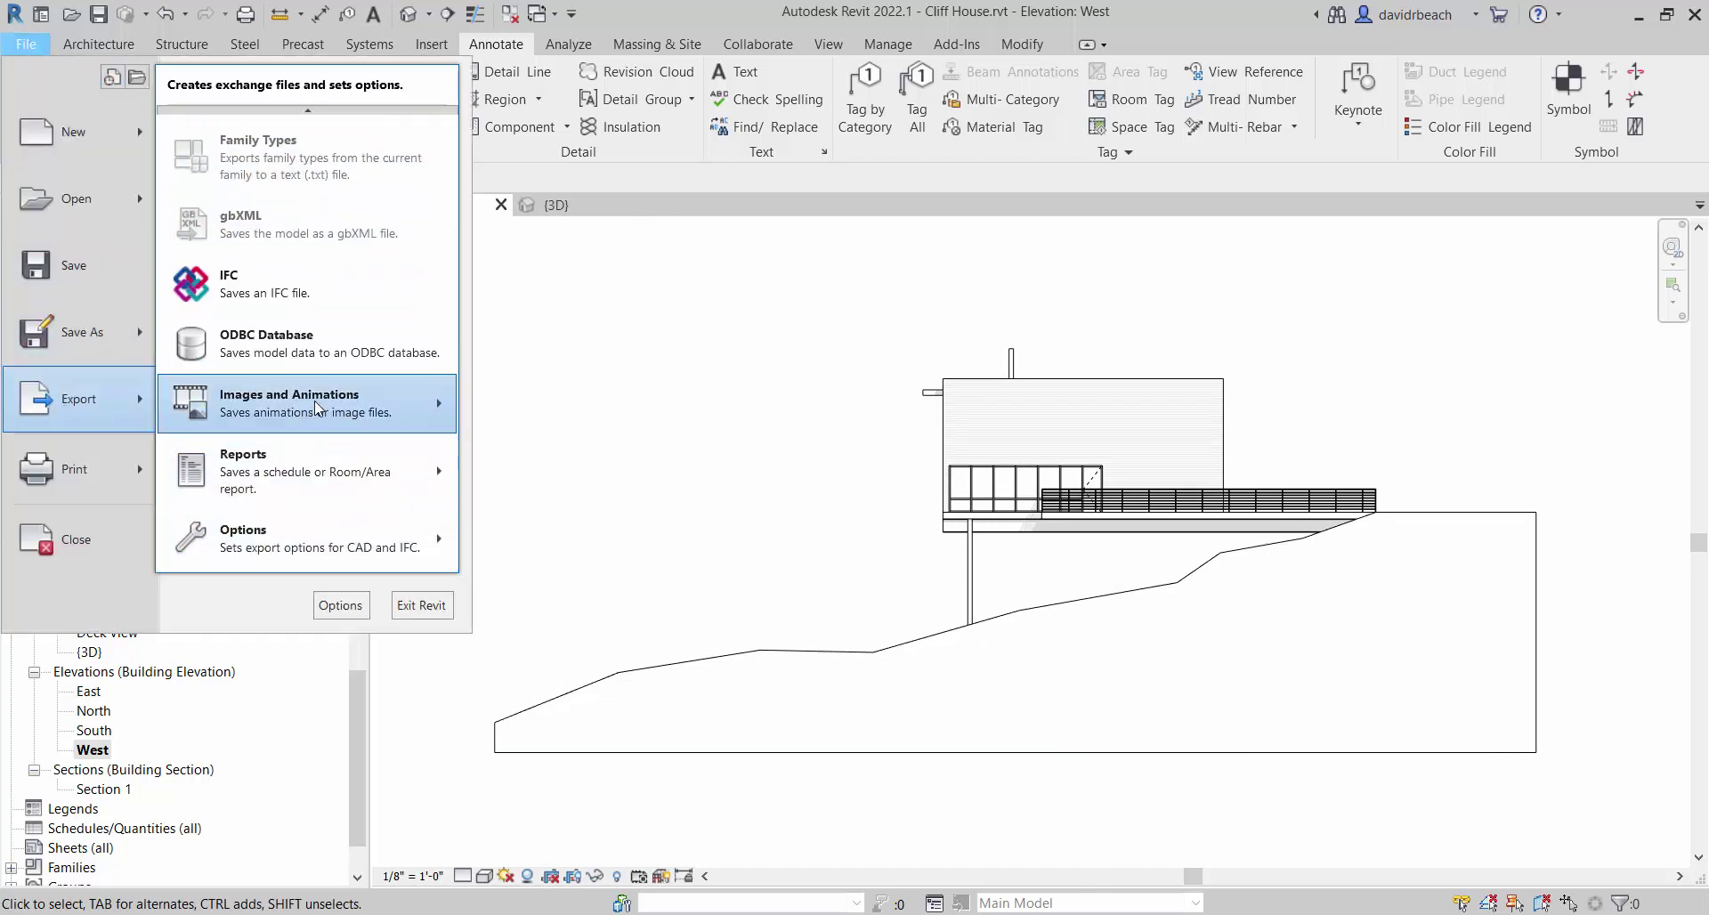
mouse_move(314, 403)
left_click(504, 459)
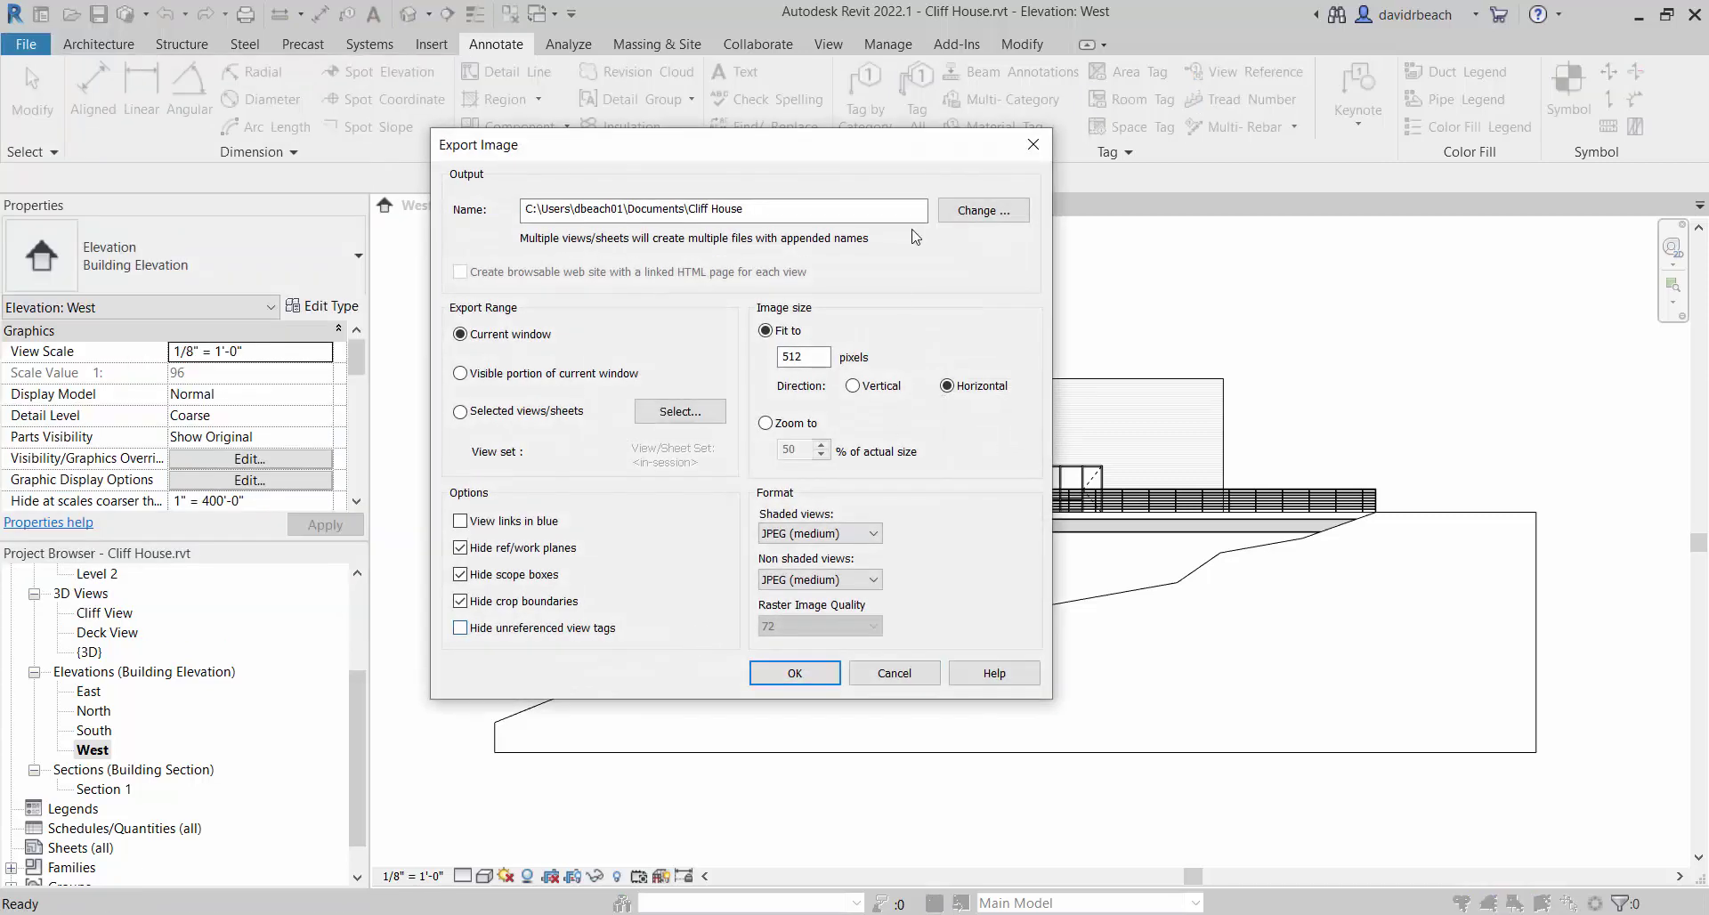
left_click_drag(853, 159, 896, 290)
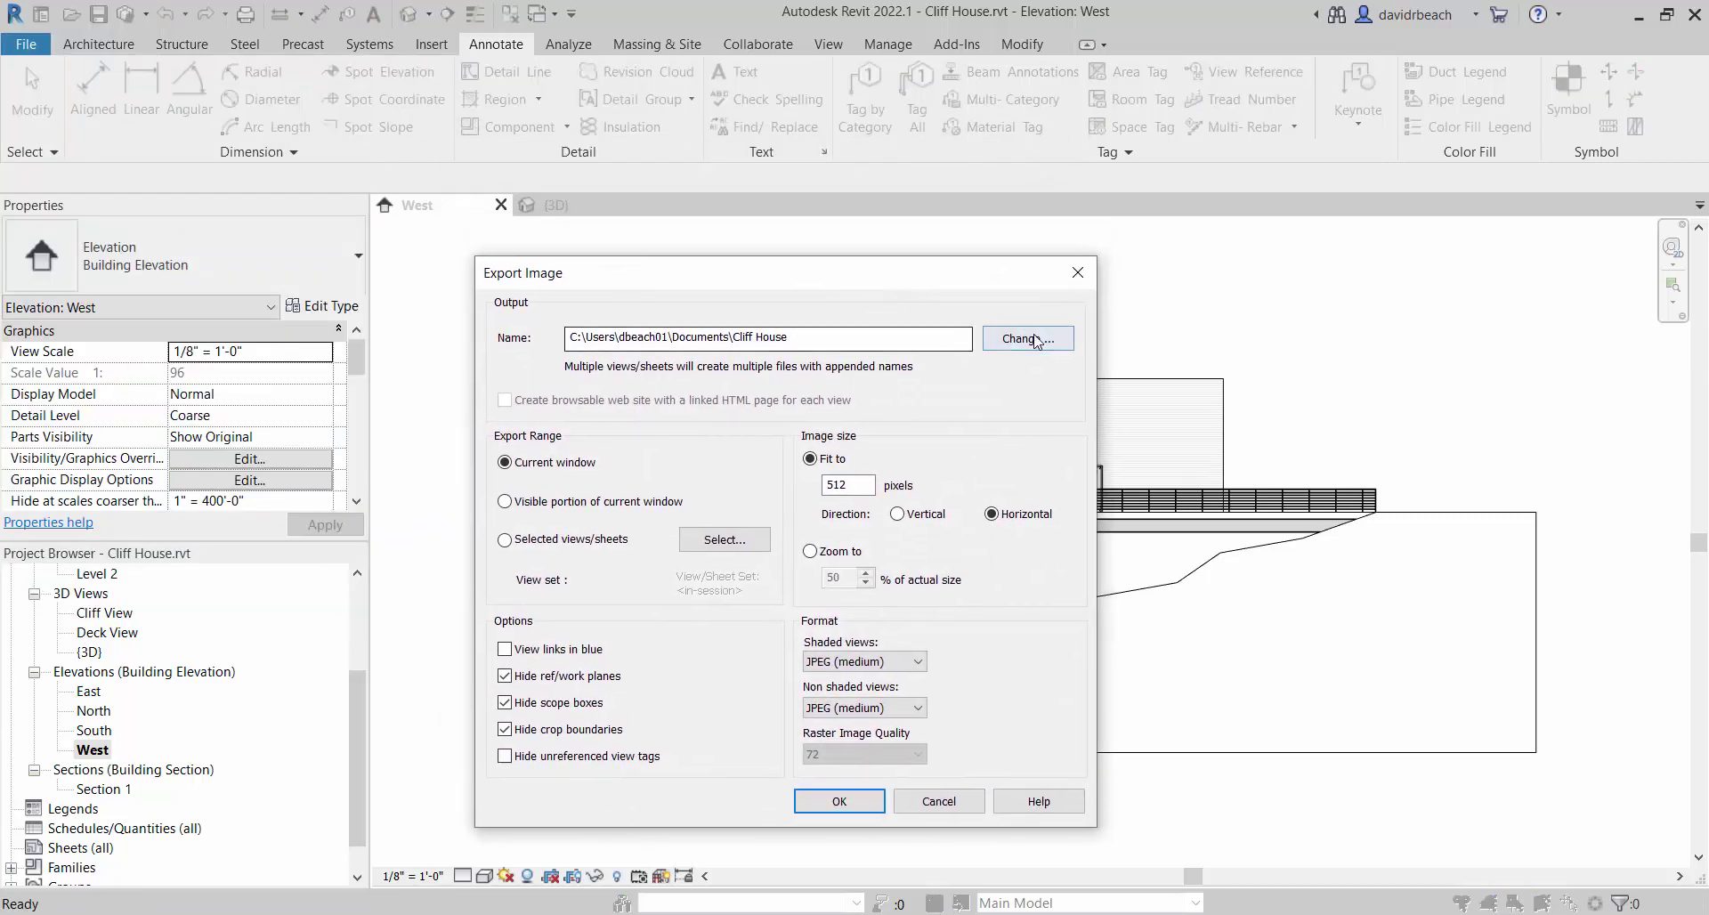
left_click(1028, 339)
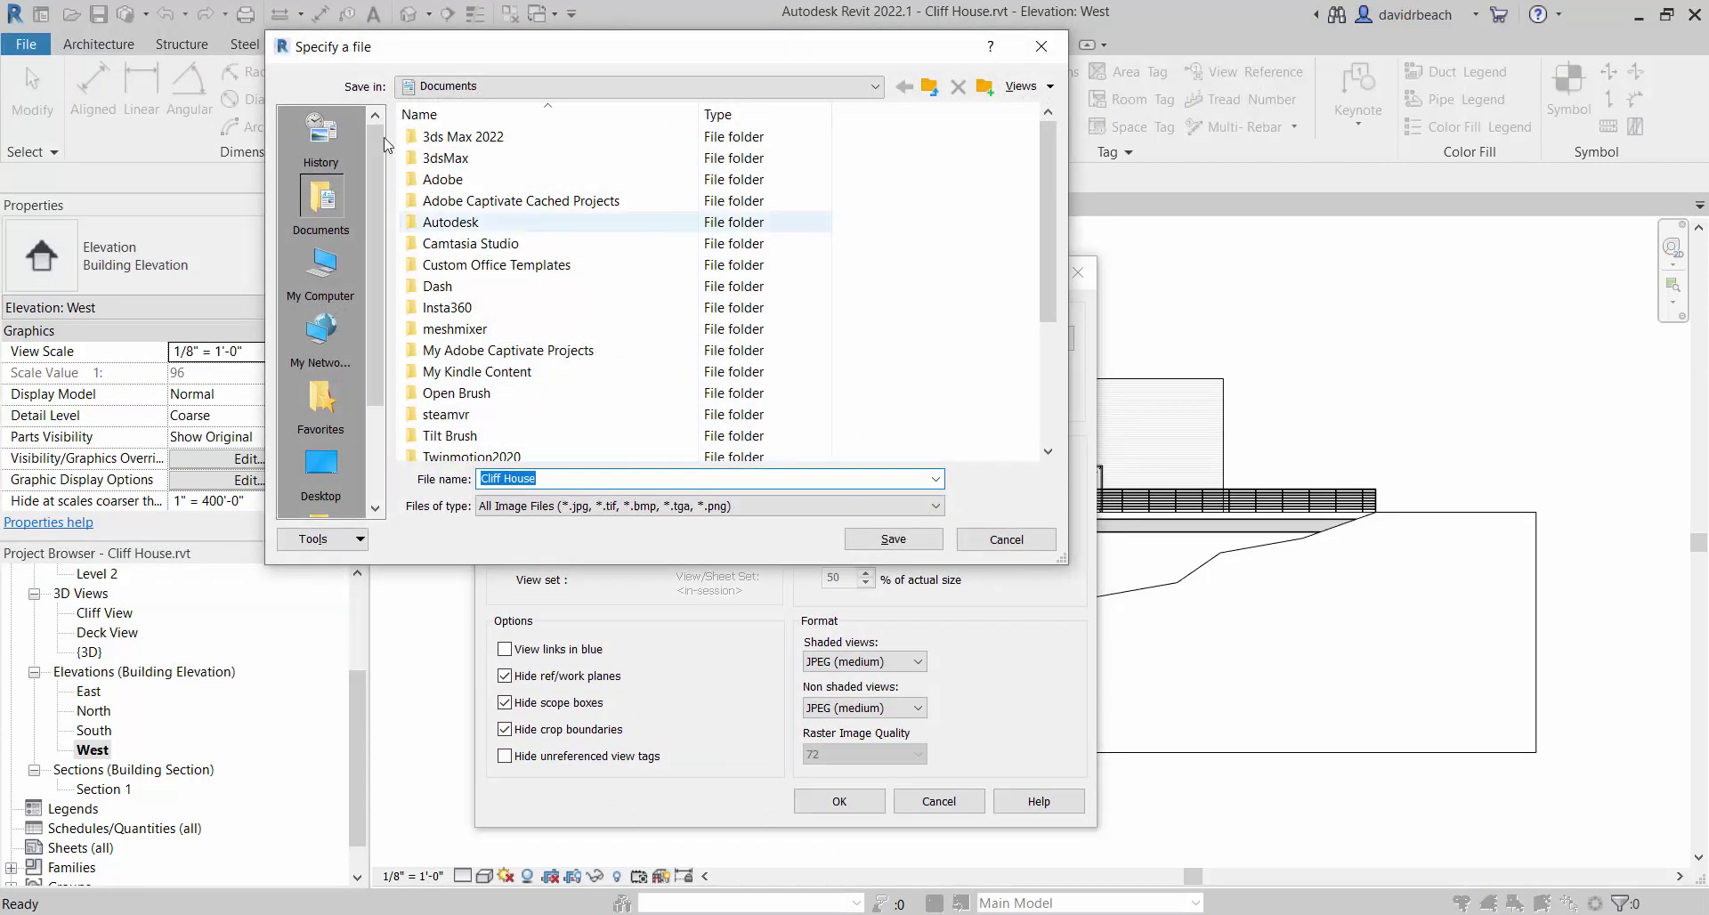
left_click(331, 482)
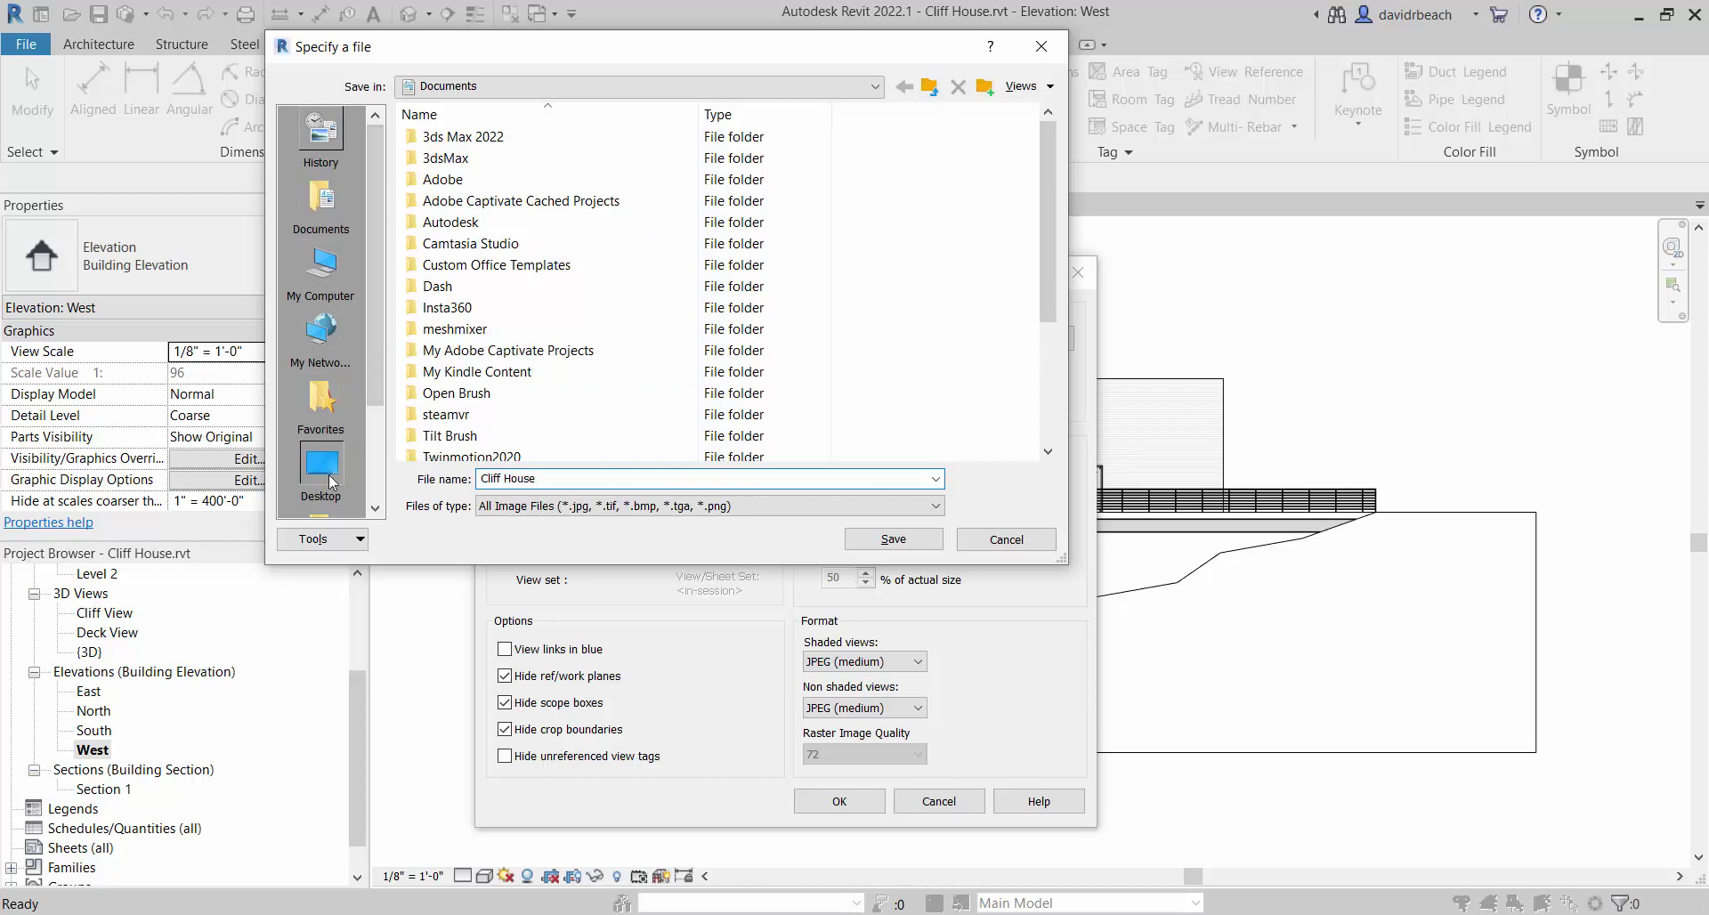
left_click(592, 481)
type("-WEST ELE 18")
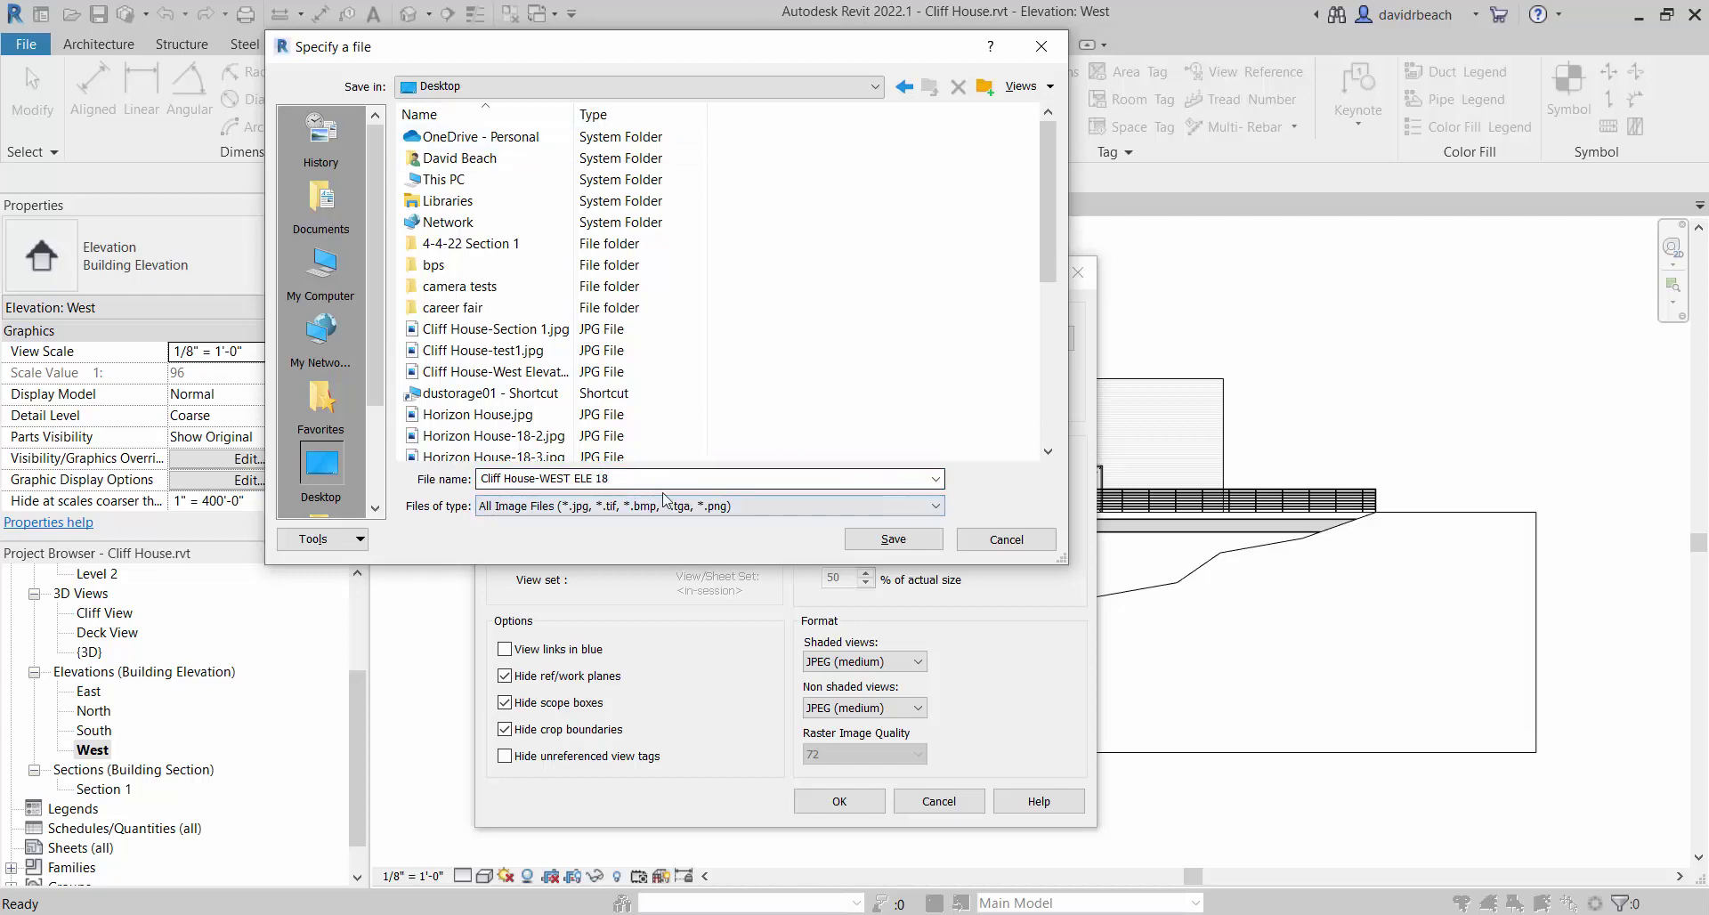
left_click(893, 539)
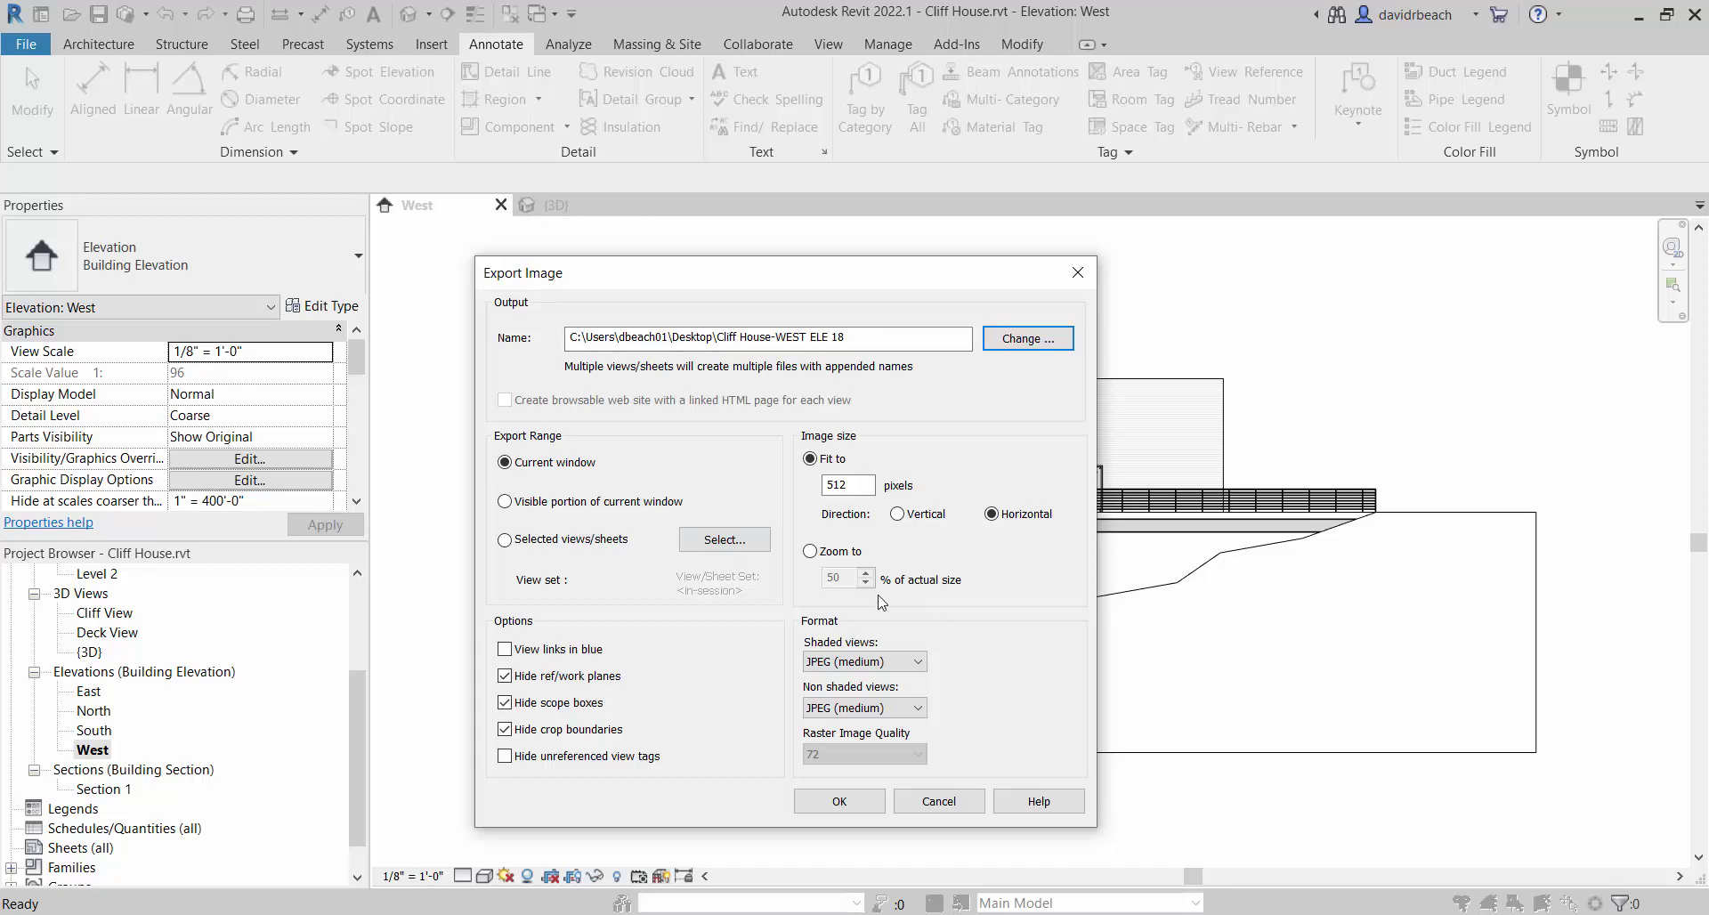
Set the export range to the current window and the image size to 100% of actual size.
left_click(527, 503)
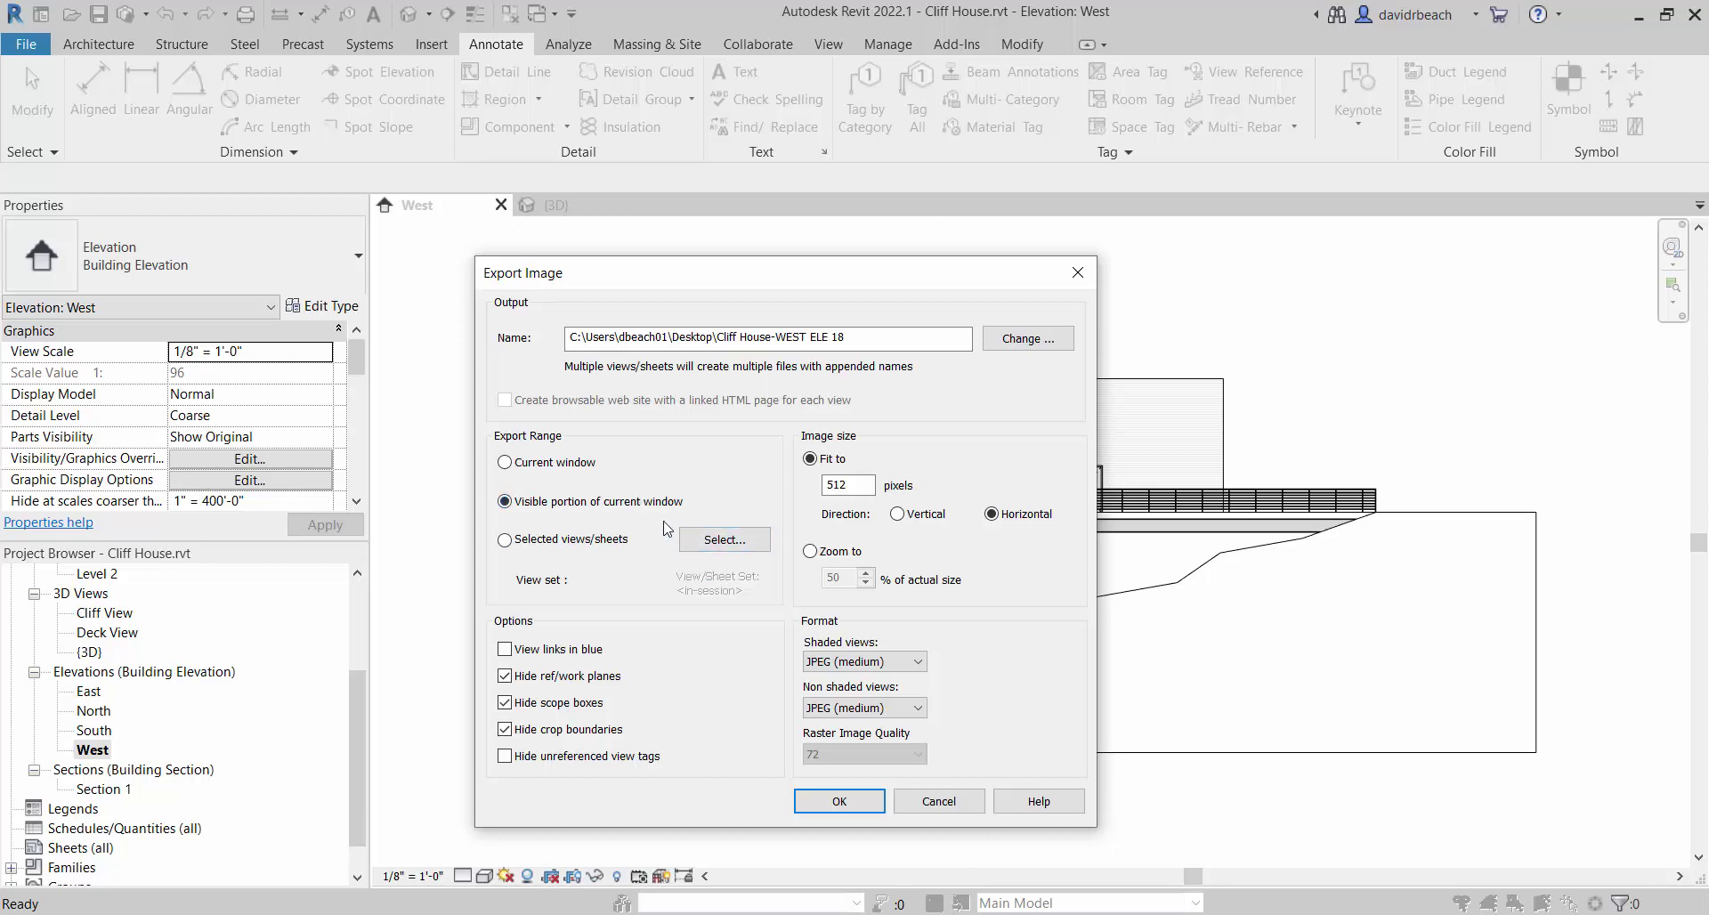
left_click(523, 465)
left_click(810, 552)
left_click_drag(848, 585, 808, 588)
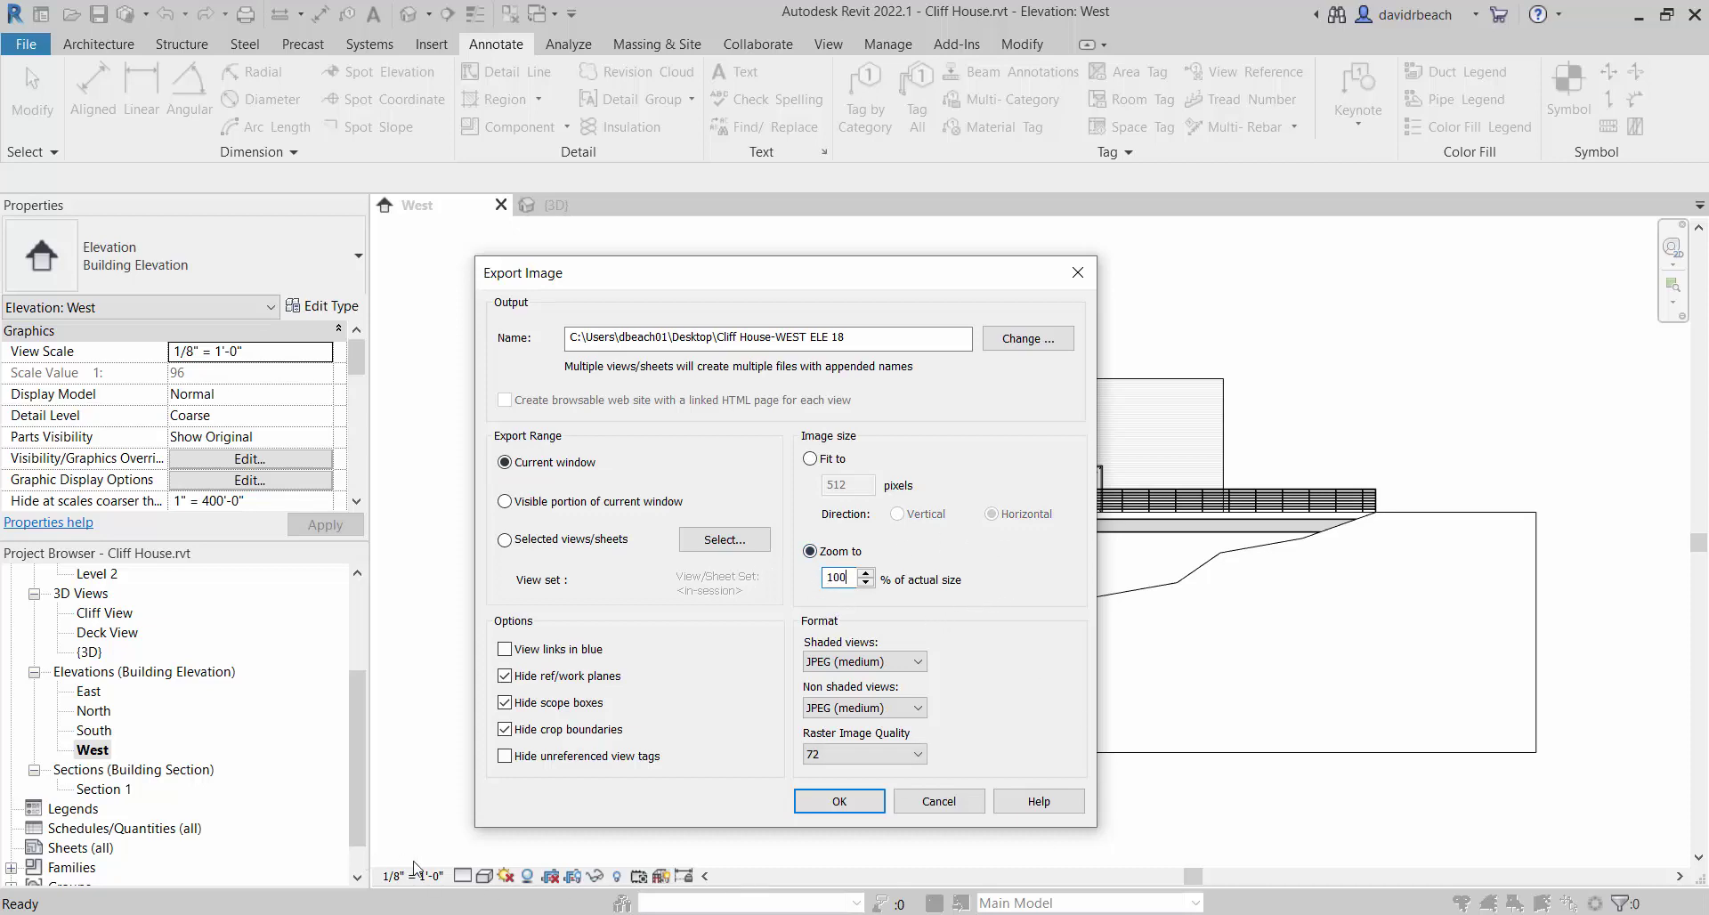
Set the export format of both shaded and non-shaded views to JPEG (lossless).
left_click(918, 661)
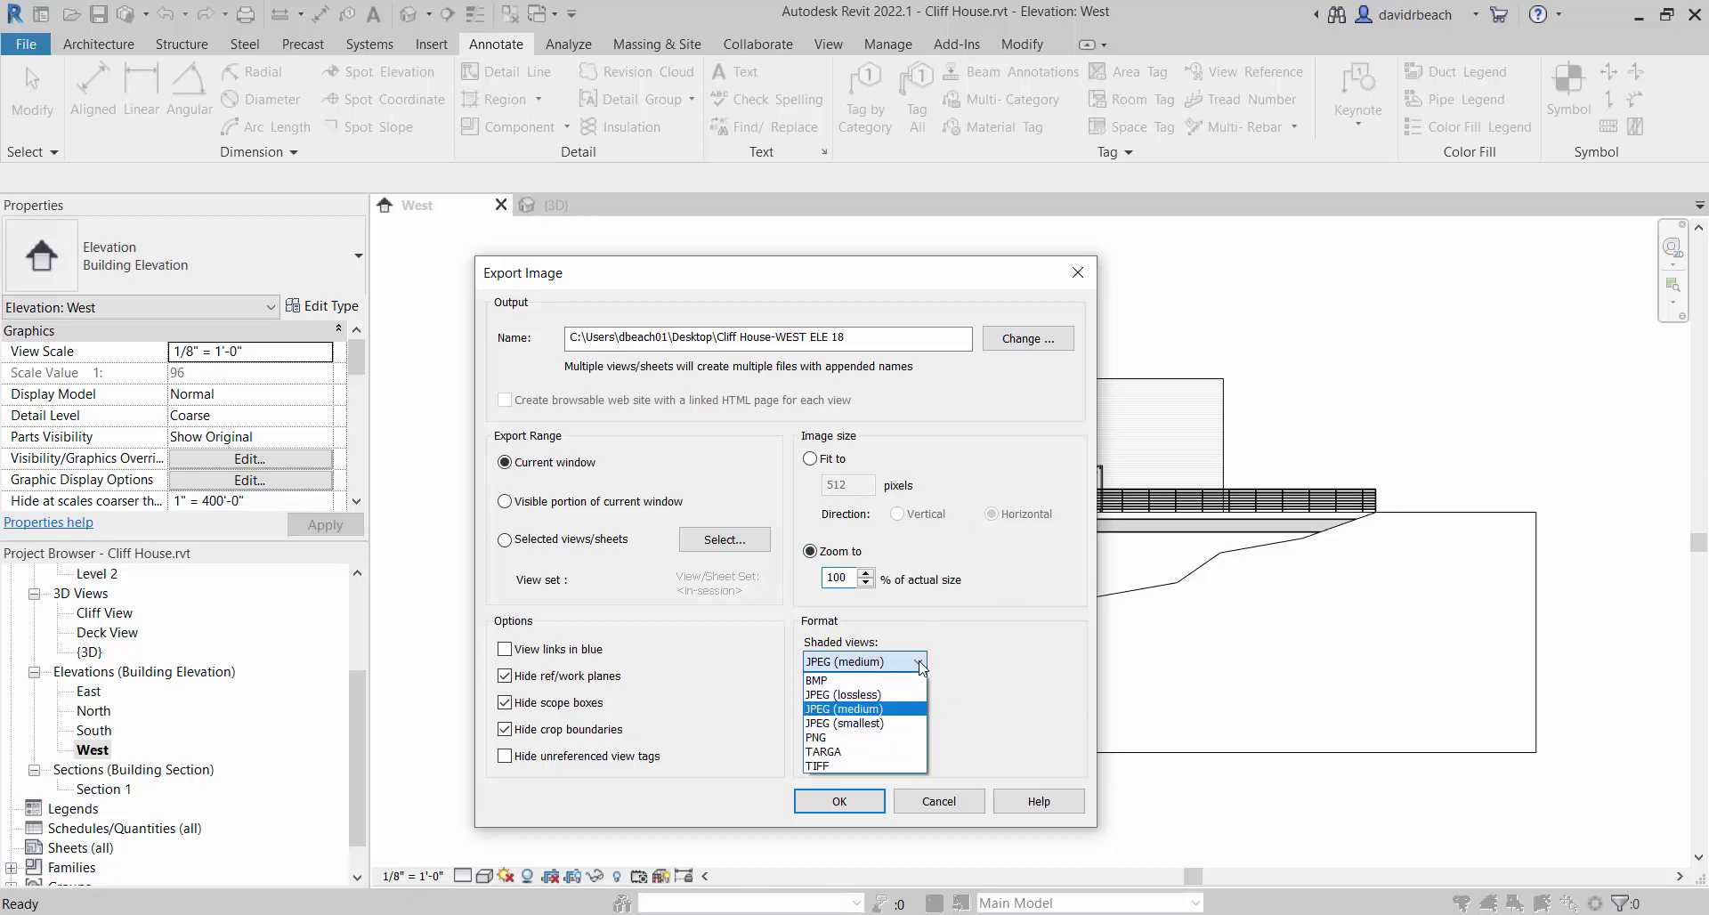
left_click(887, 695)
left_click(917, 707)
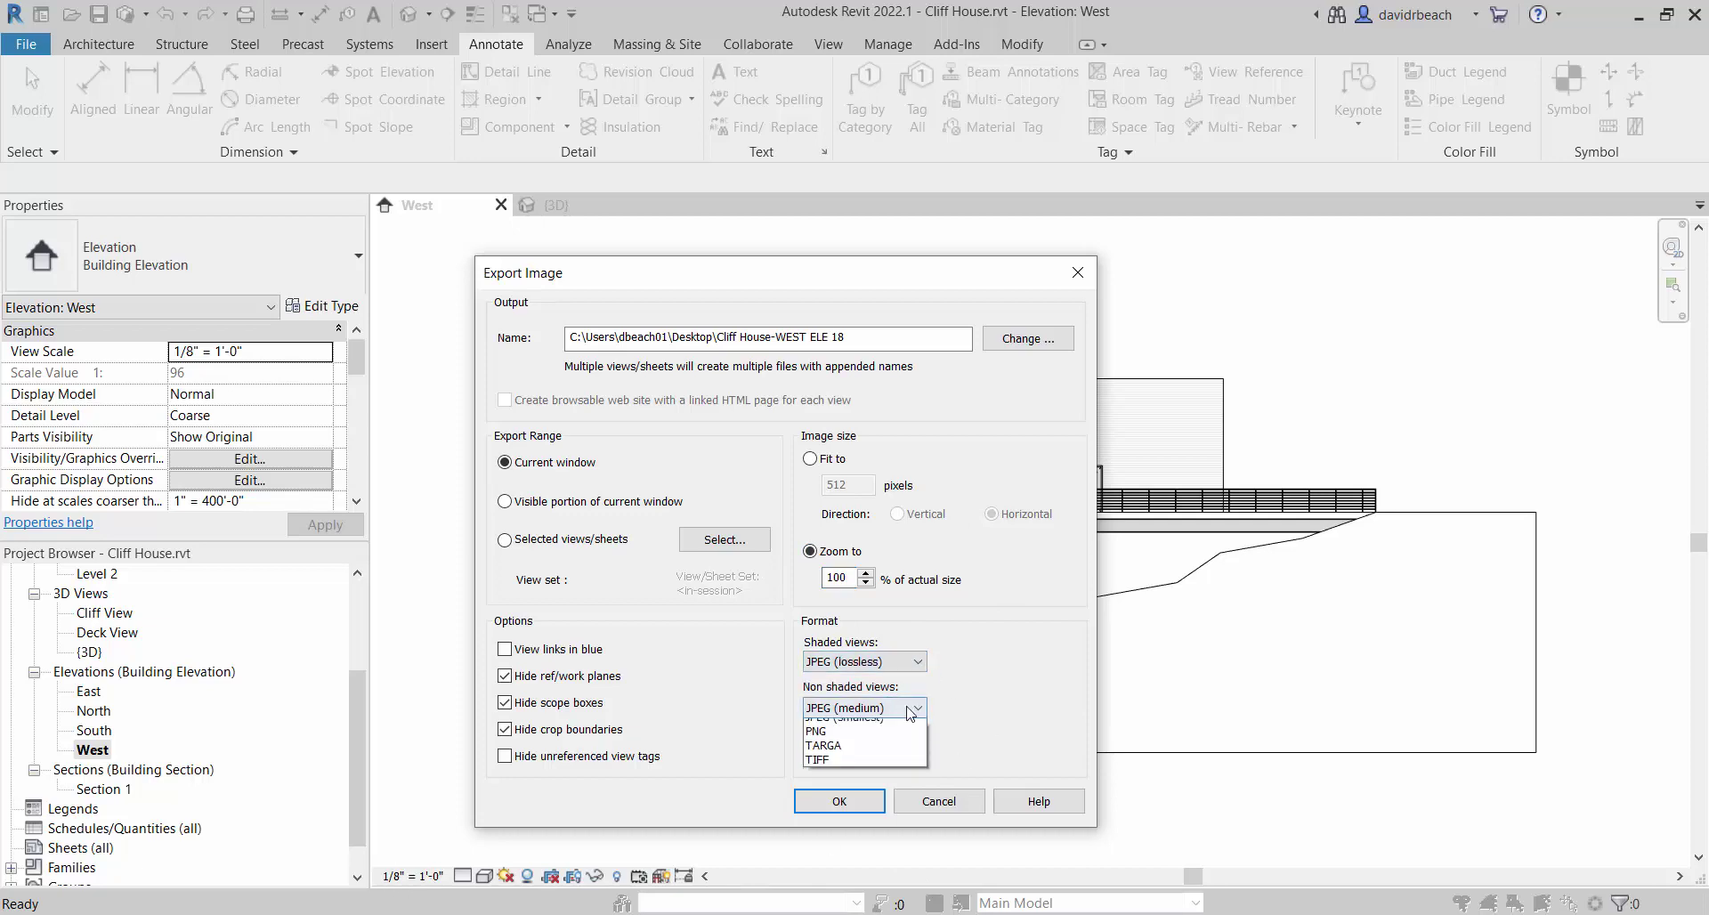
left_click(855, 740)
Set the raster image quality to 150 and export the elevation image.
left_click(915, 754)
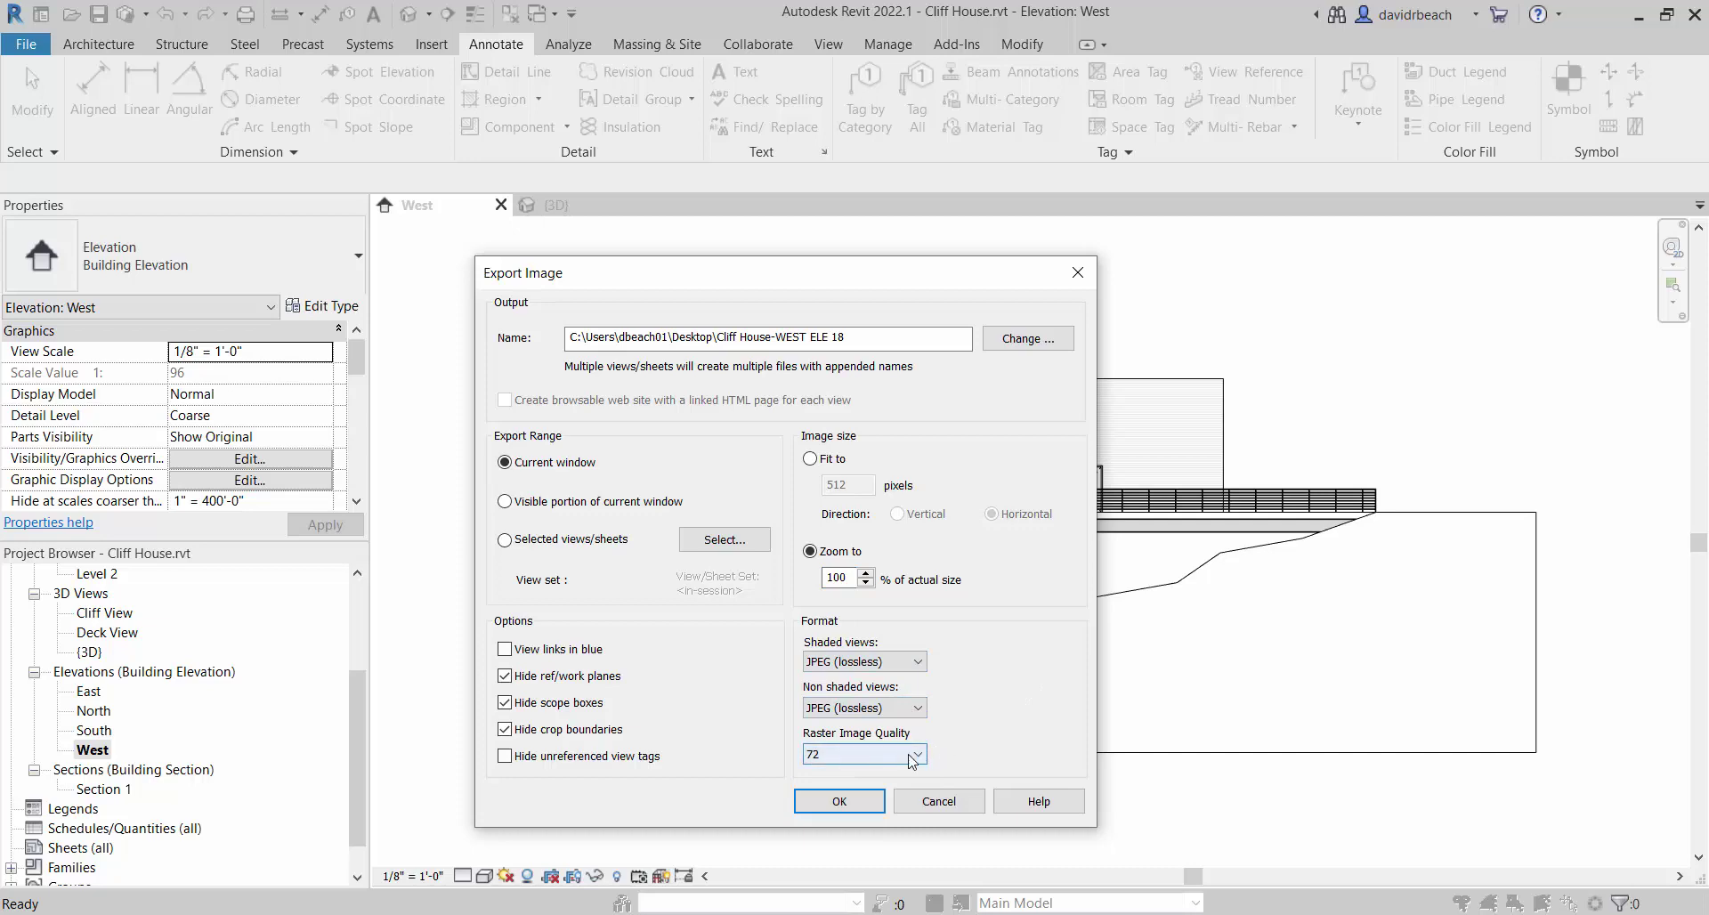
left_click(884, 782)
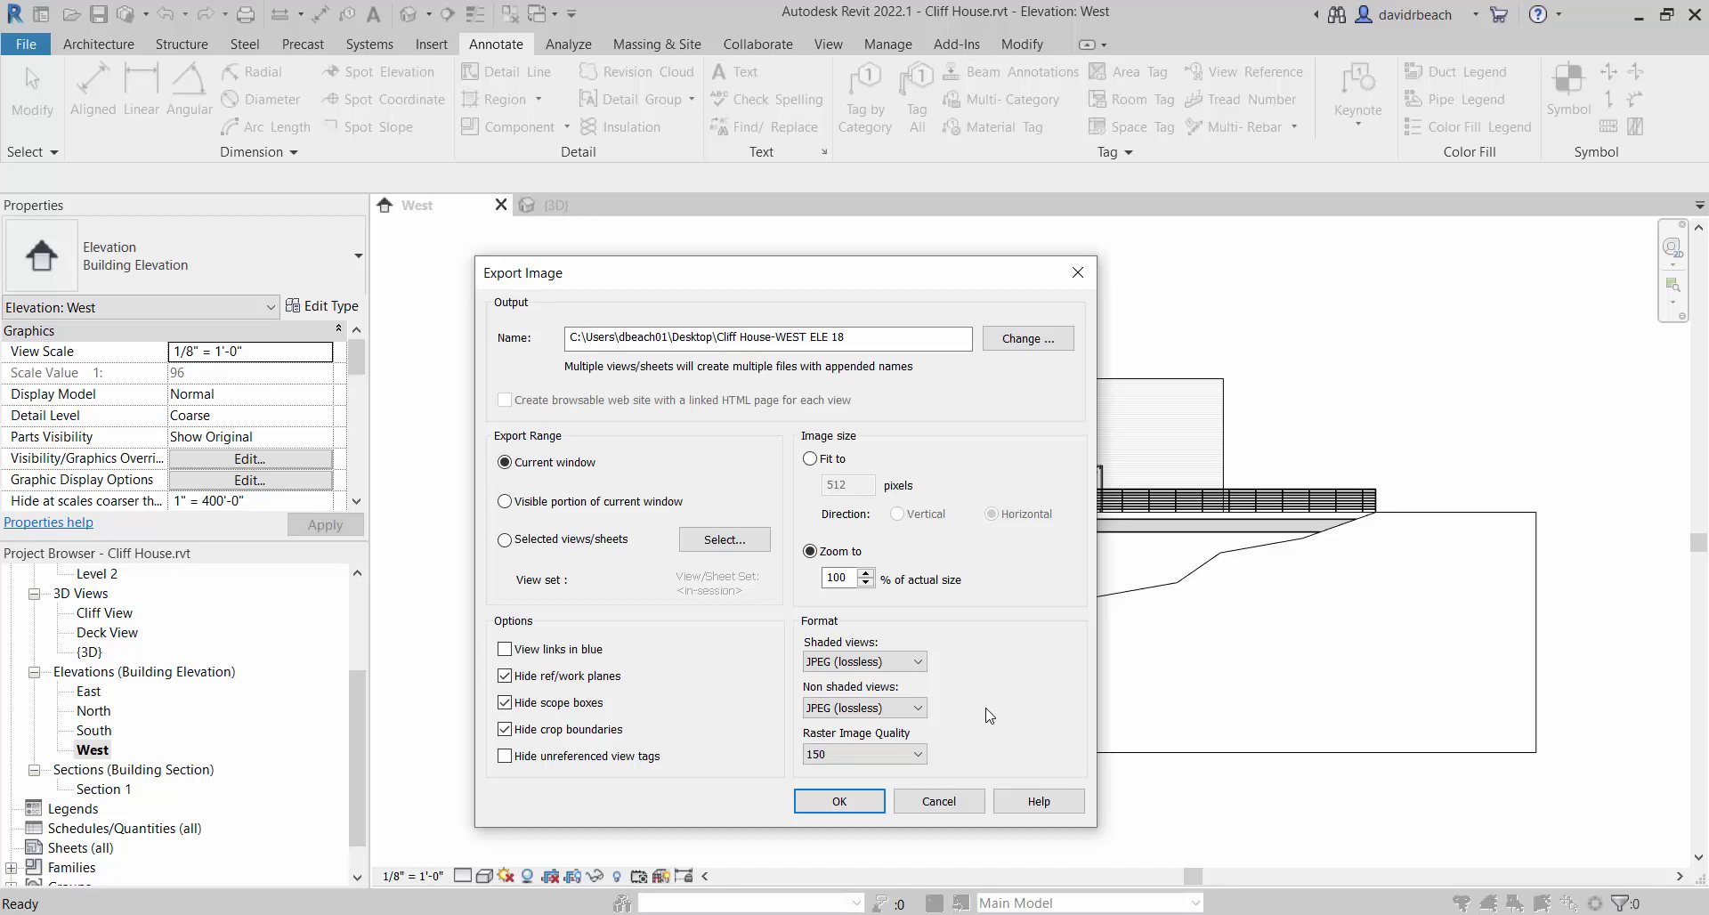
left_click(915, 755)
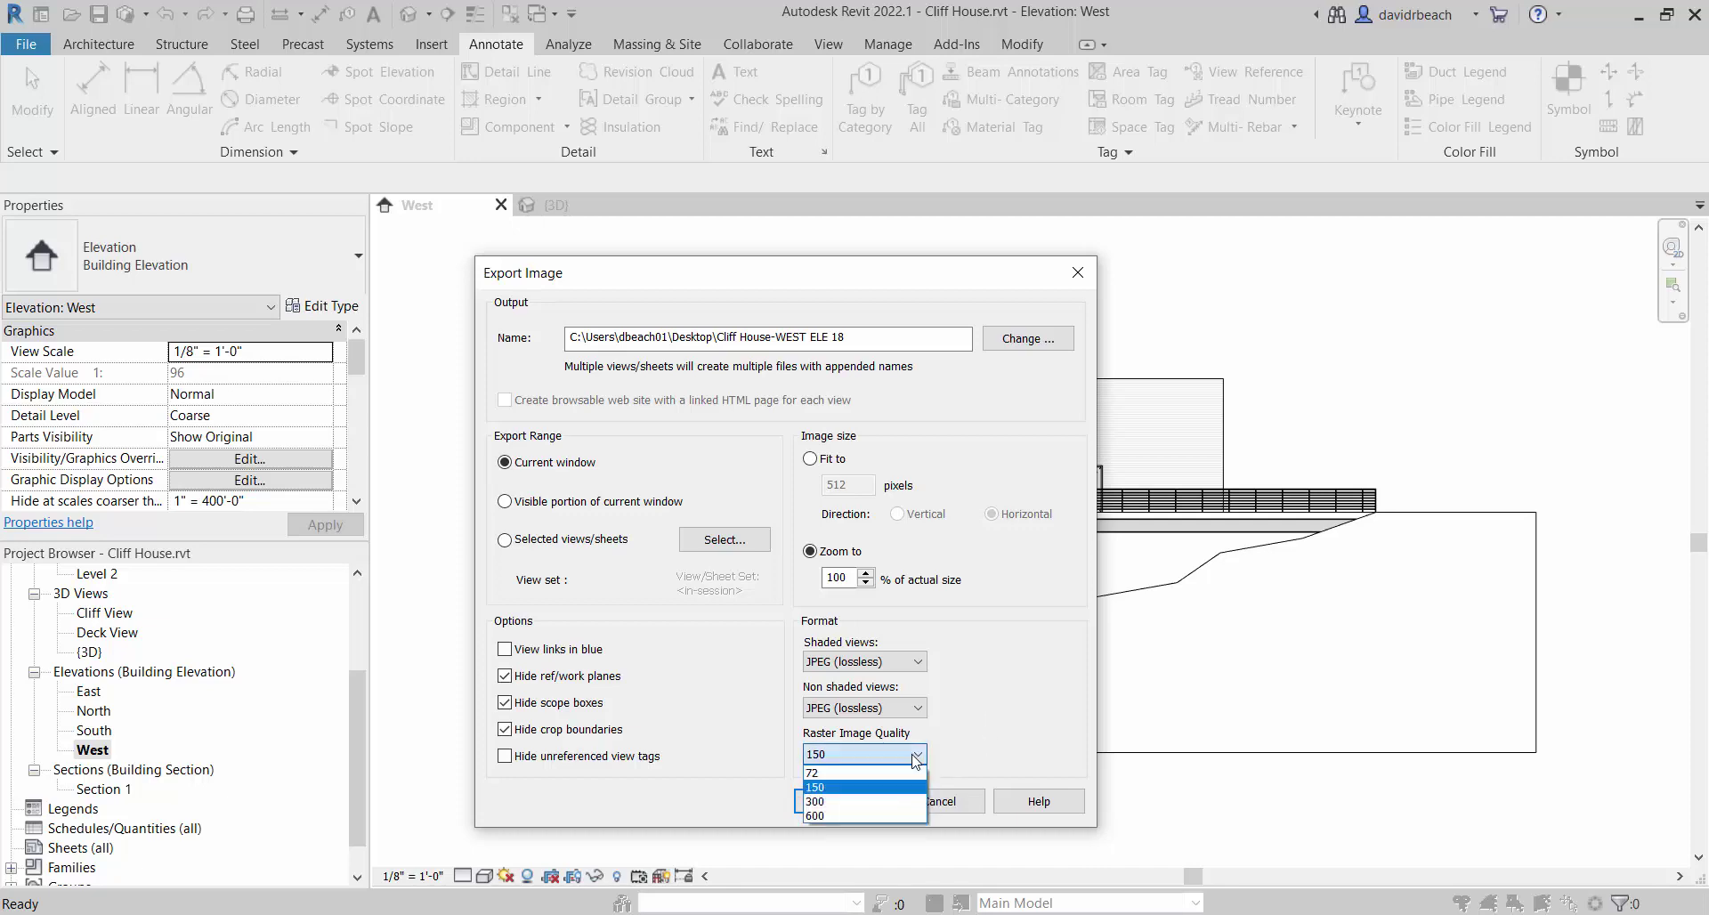
left_click(875, 788)
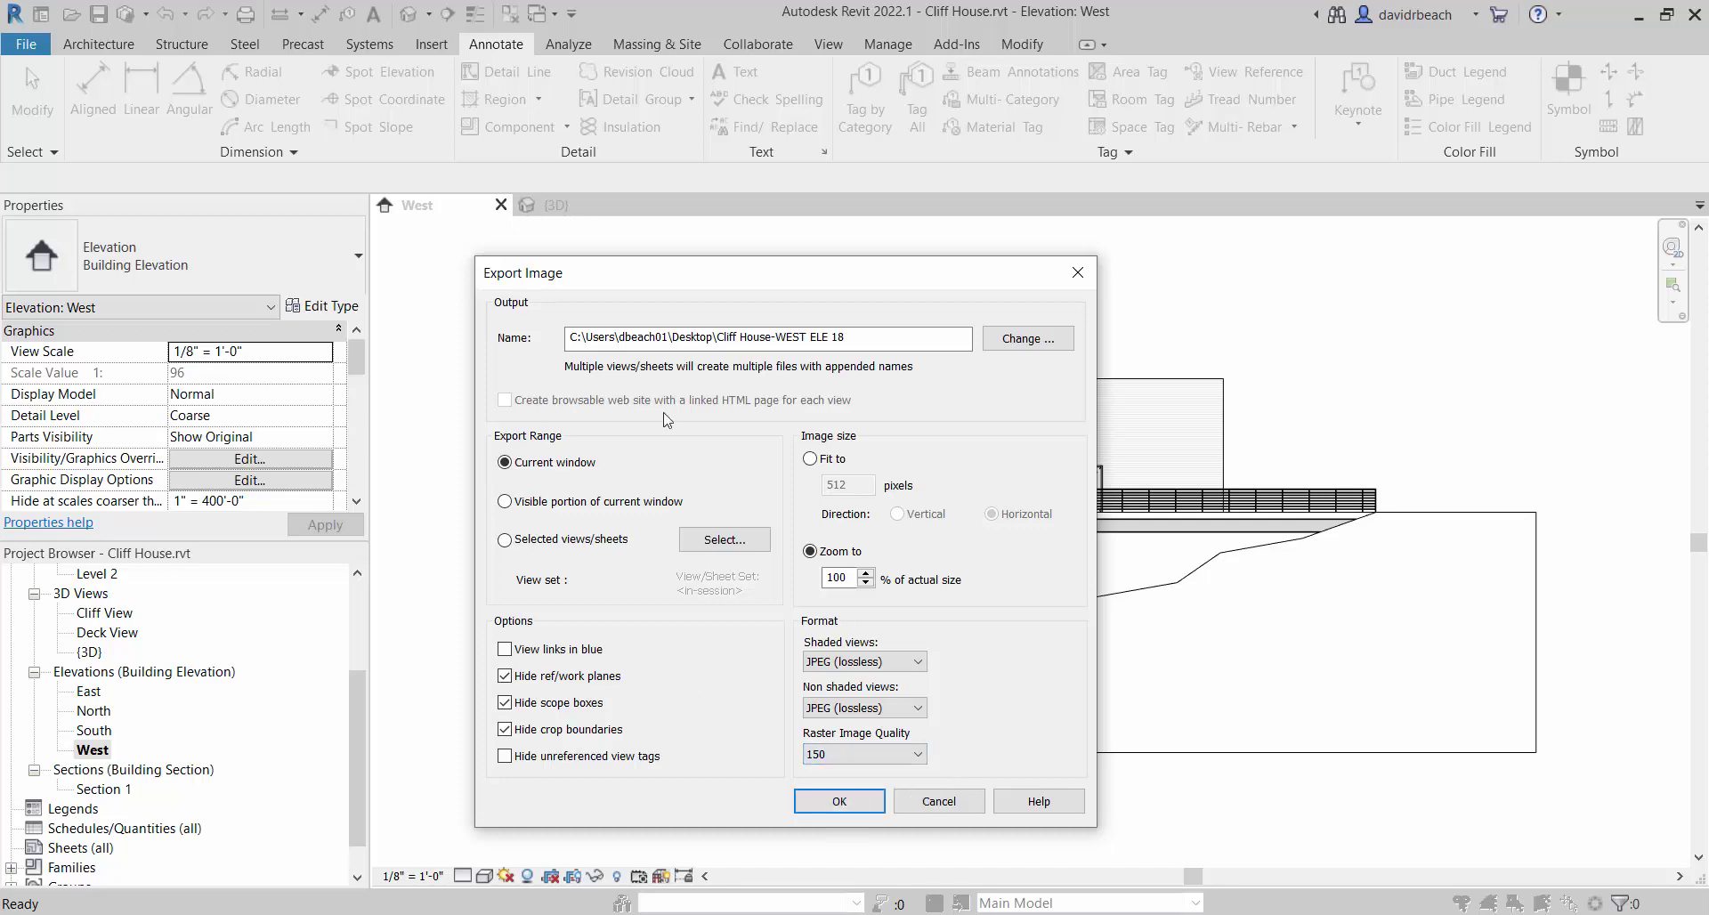
left_click_drag(650, 271, 562, 246)
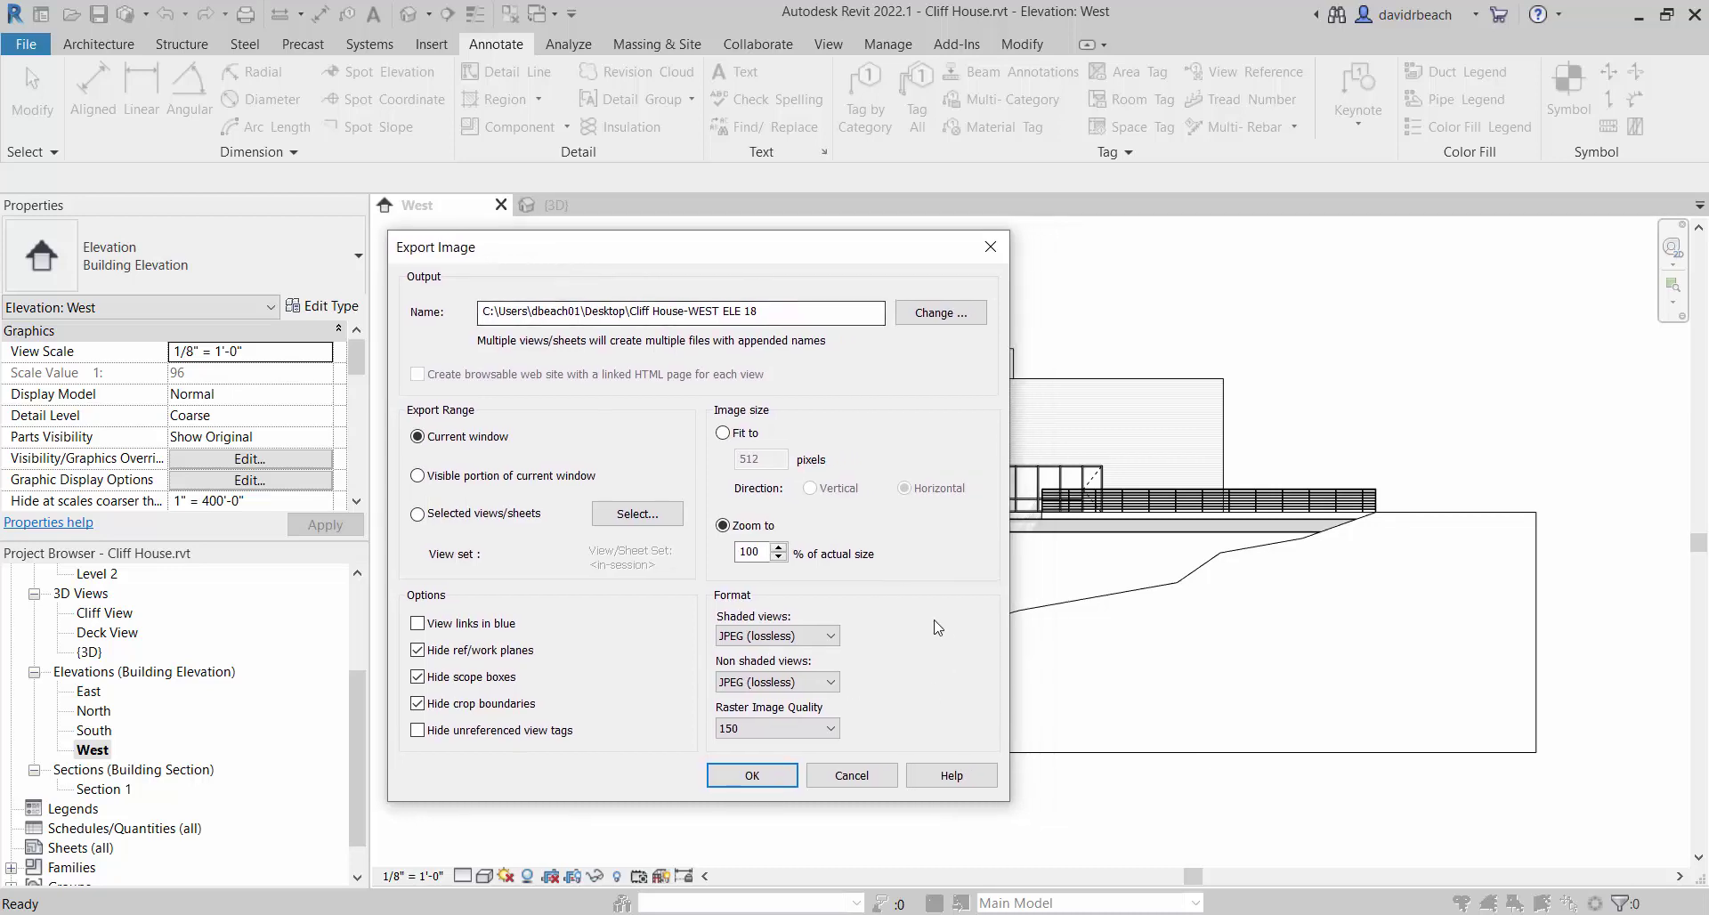
left_click(752, 776)
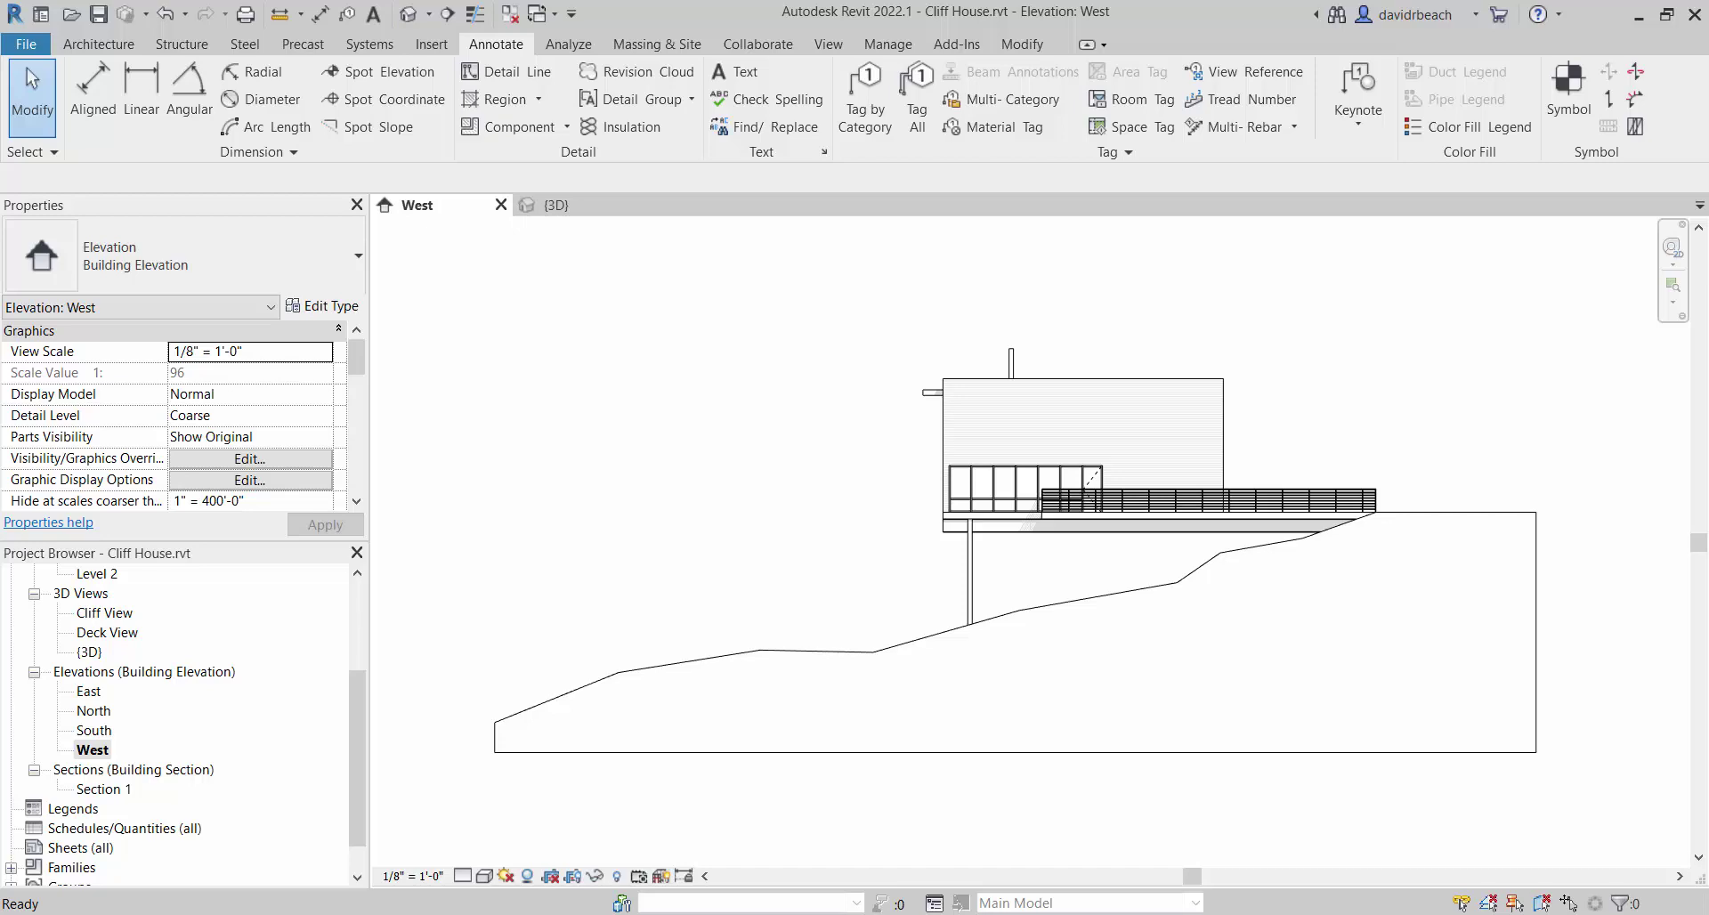
Open the exported Cliff House-WEST ELE 18.jpg from the Desktop folder and examine the elevation image.
key("super+e")
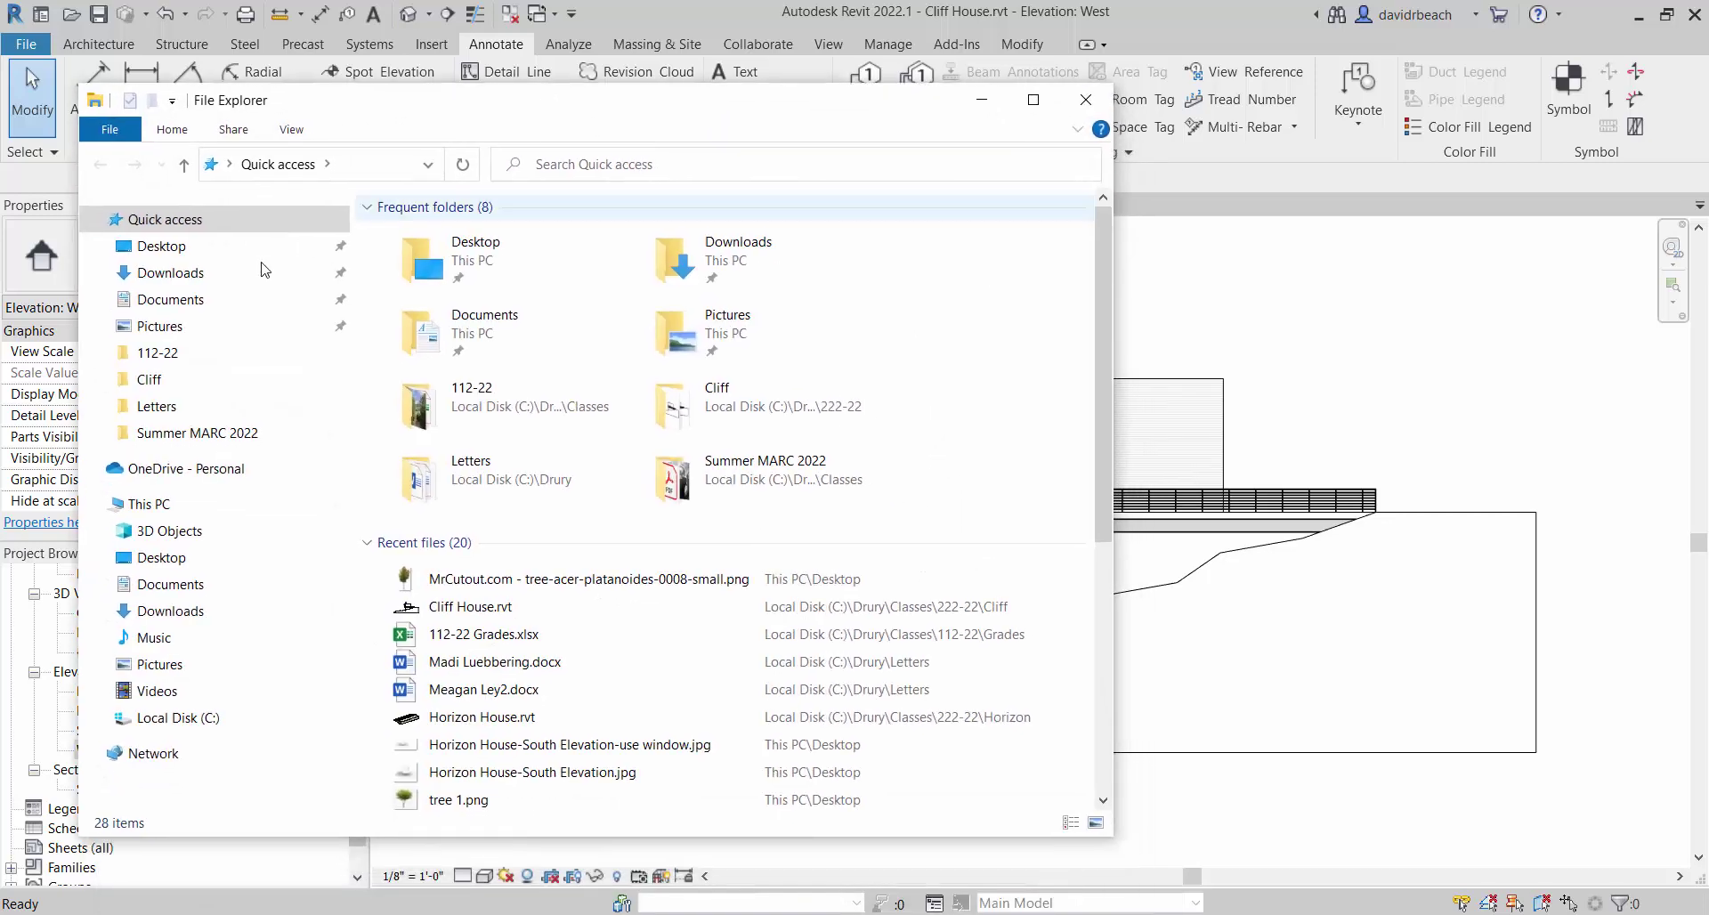
left_click(183, 249)
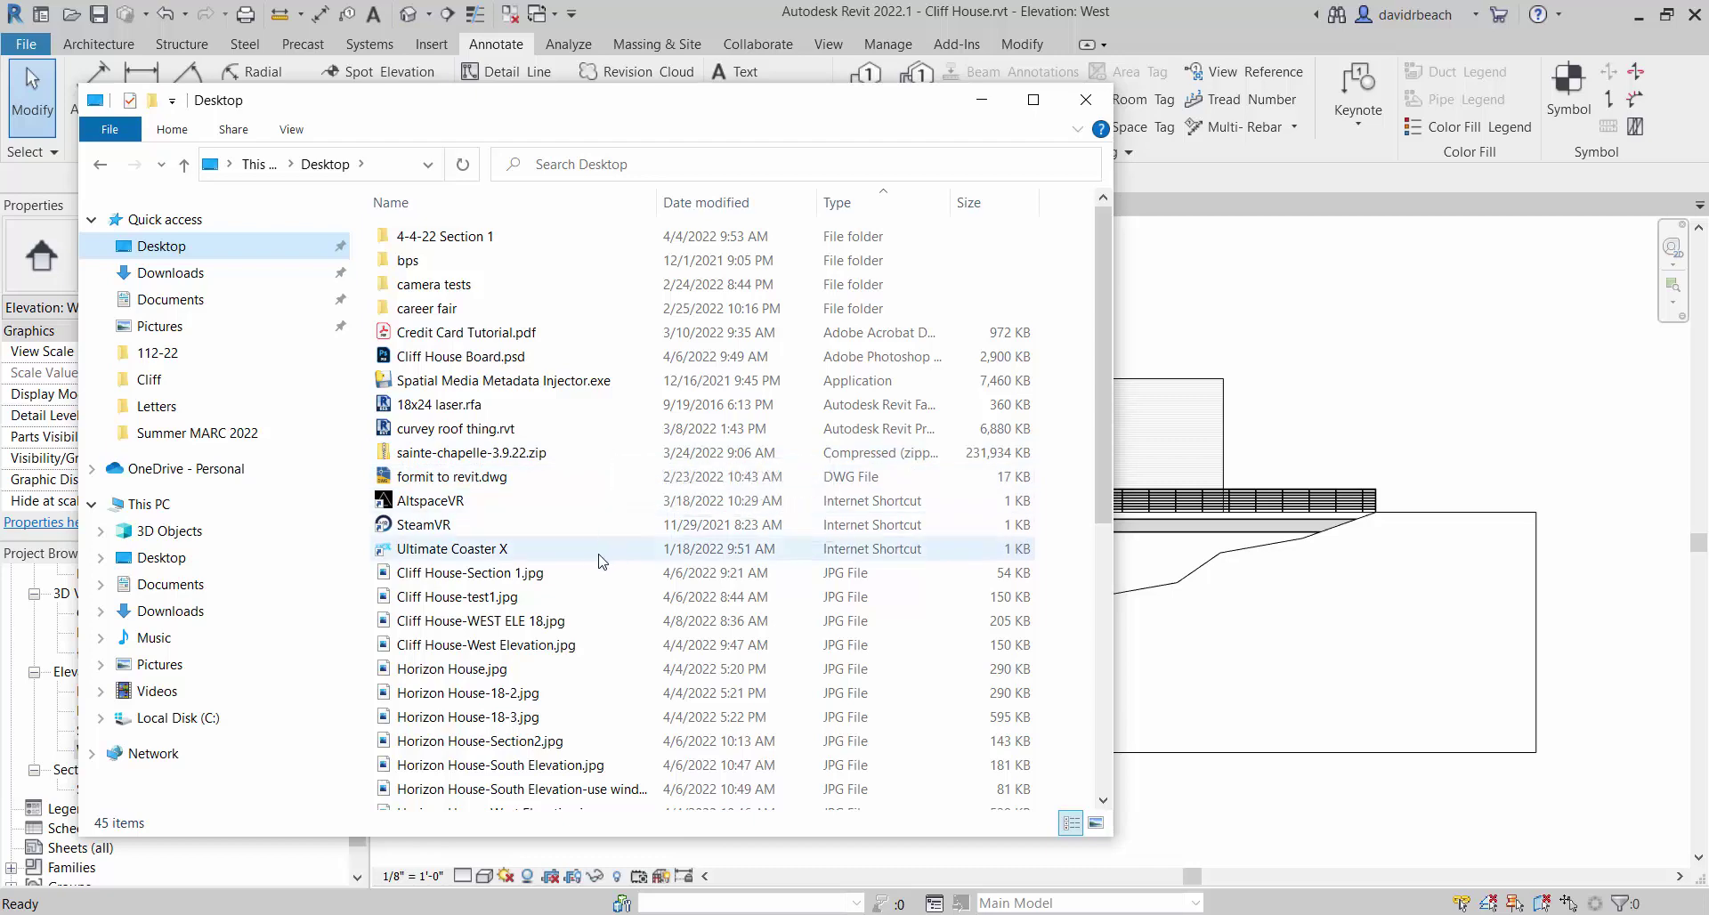
left_click(491, 627)
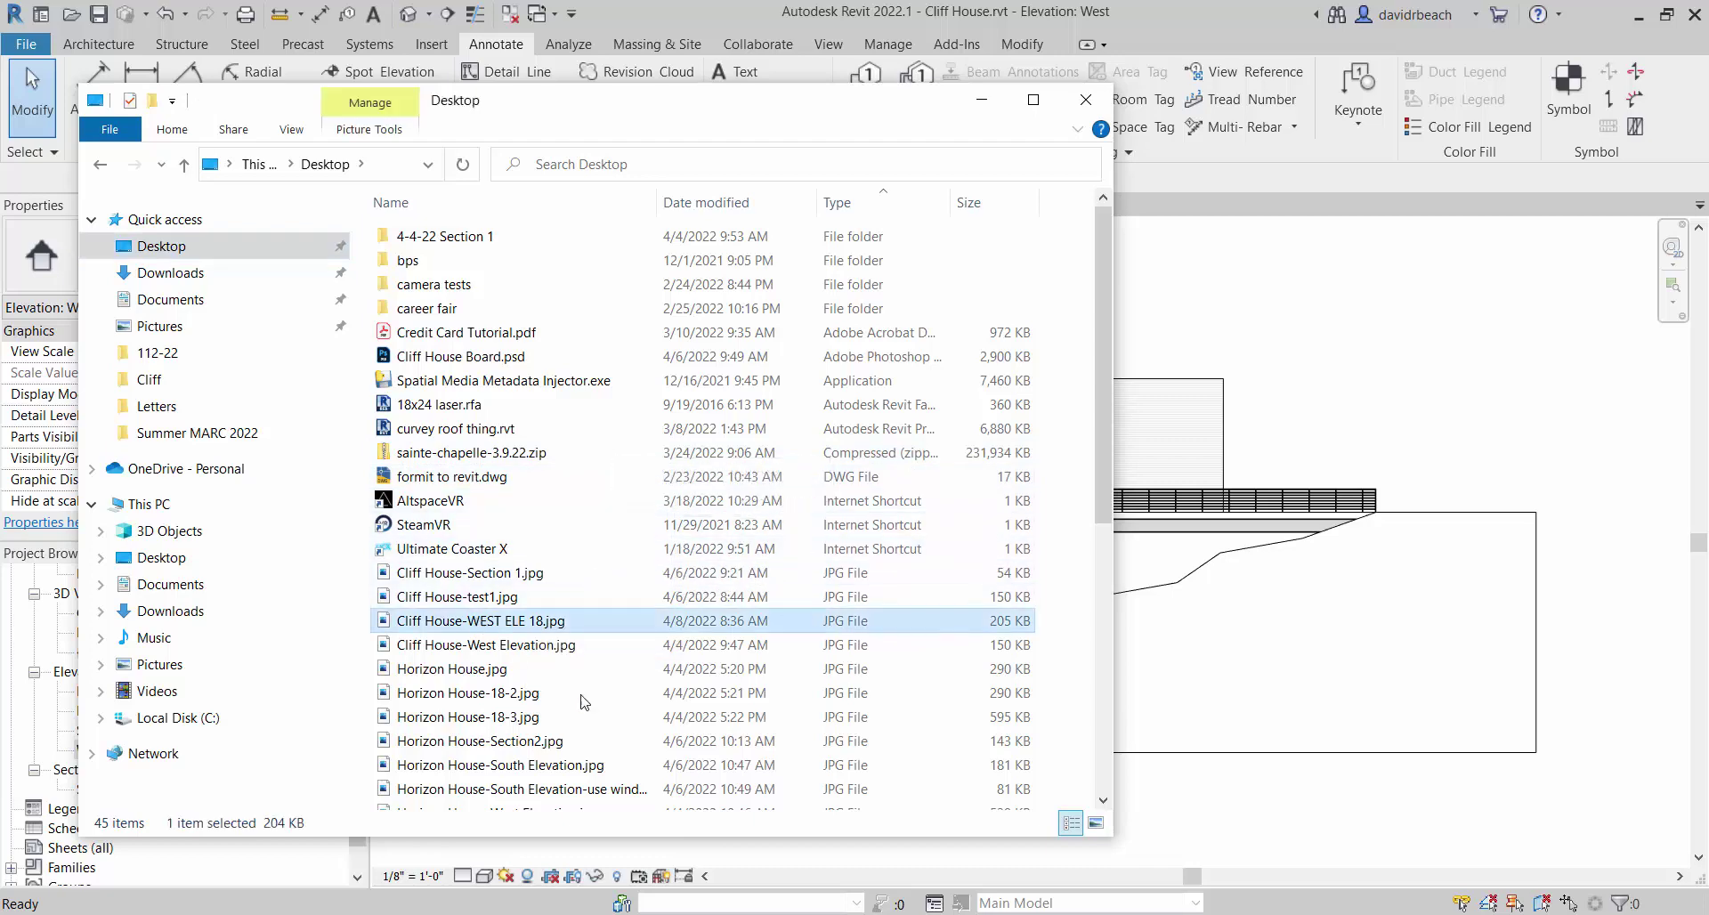
double_click(505, 624)
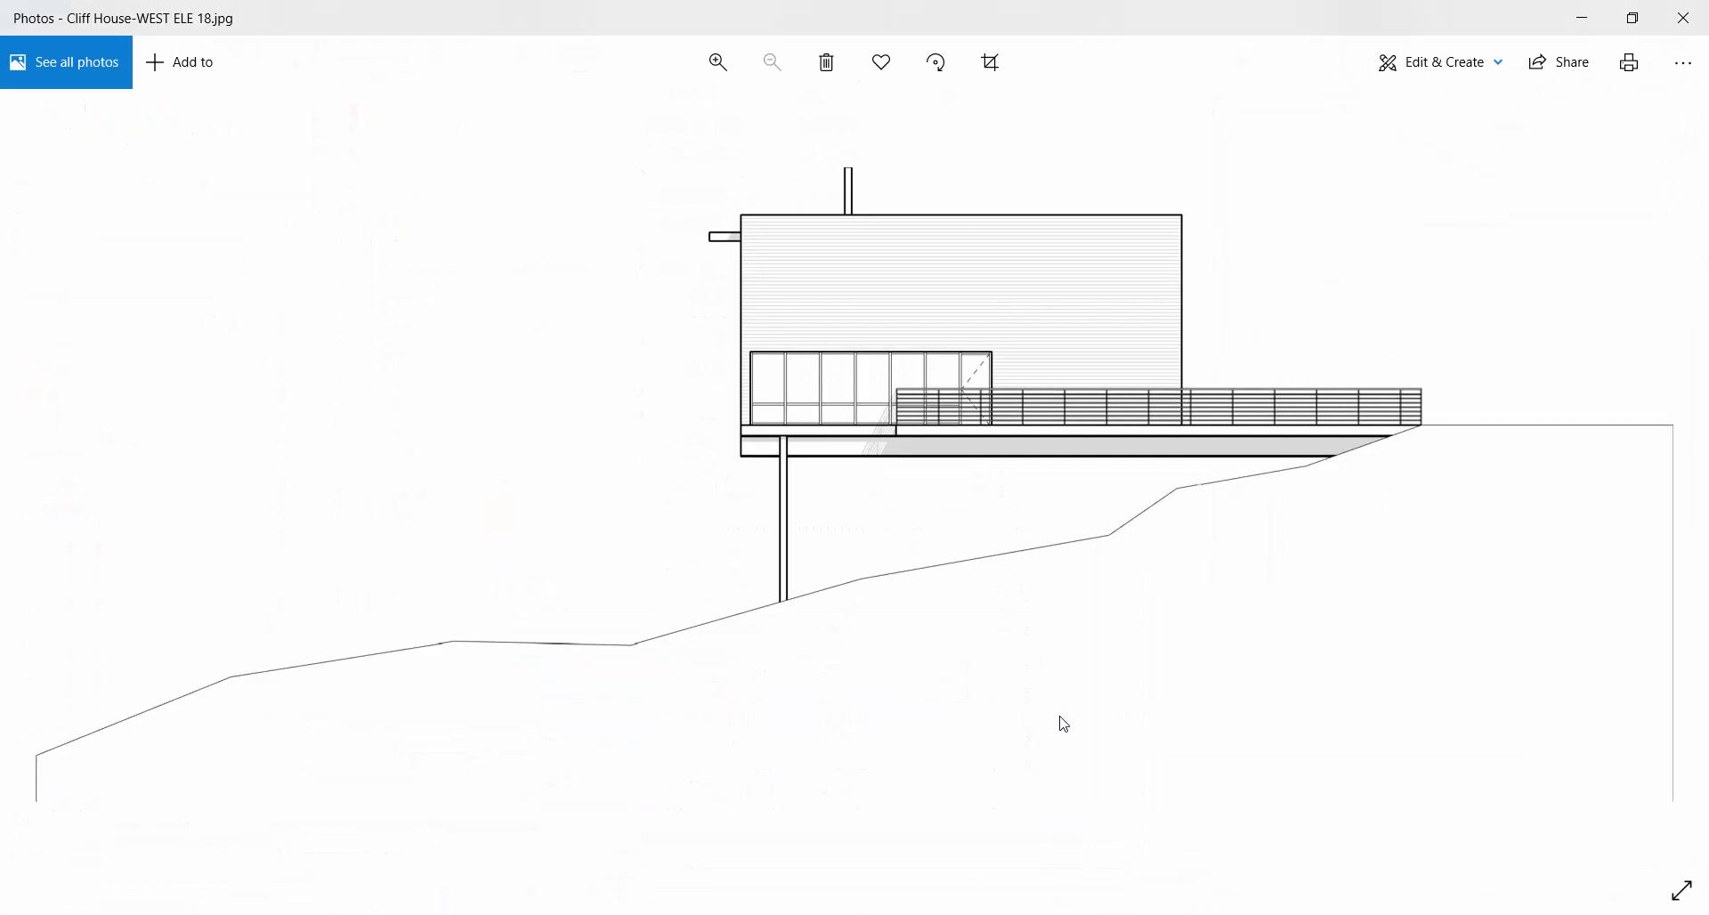
Switch to Photoshop and close the blank Untitled-1 document without saving it.
key("alt+Tab")
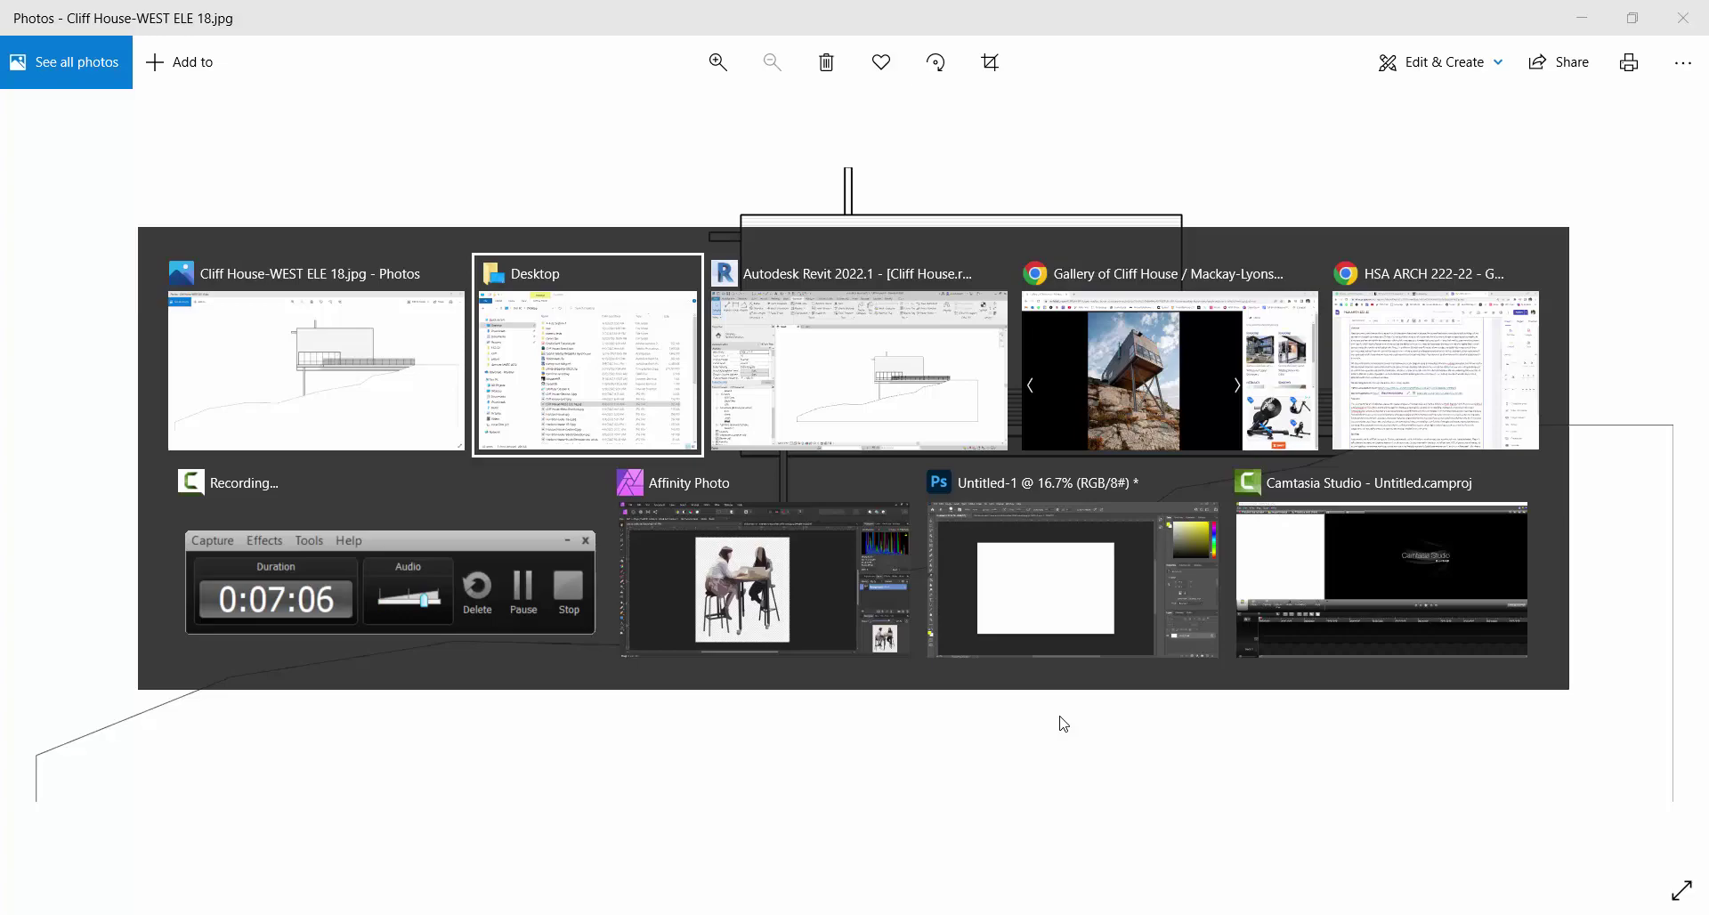
key("alt+Tab")
key("alt+Tab")
key("alt+Tab")
key("alt+Tab")
key("alt+Tab")
key("alt+Tab")
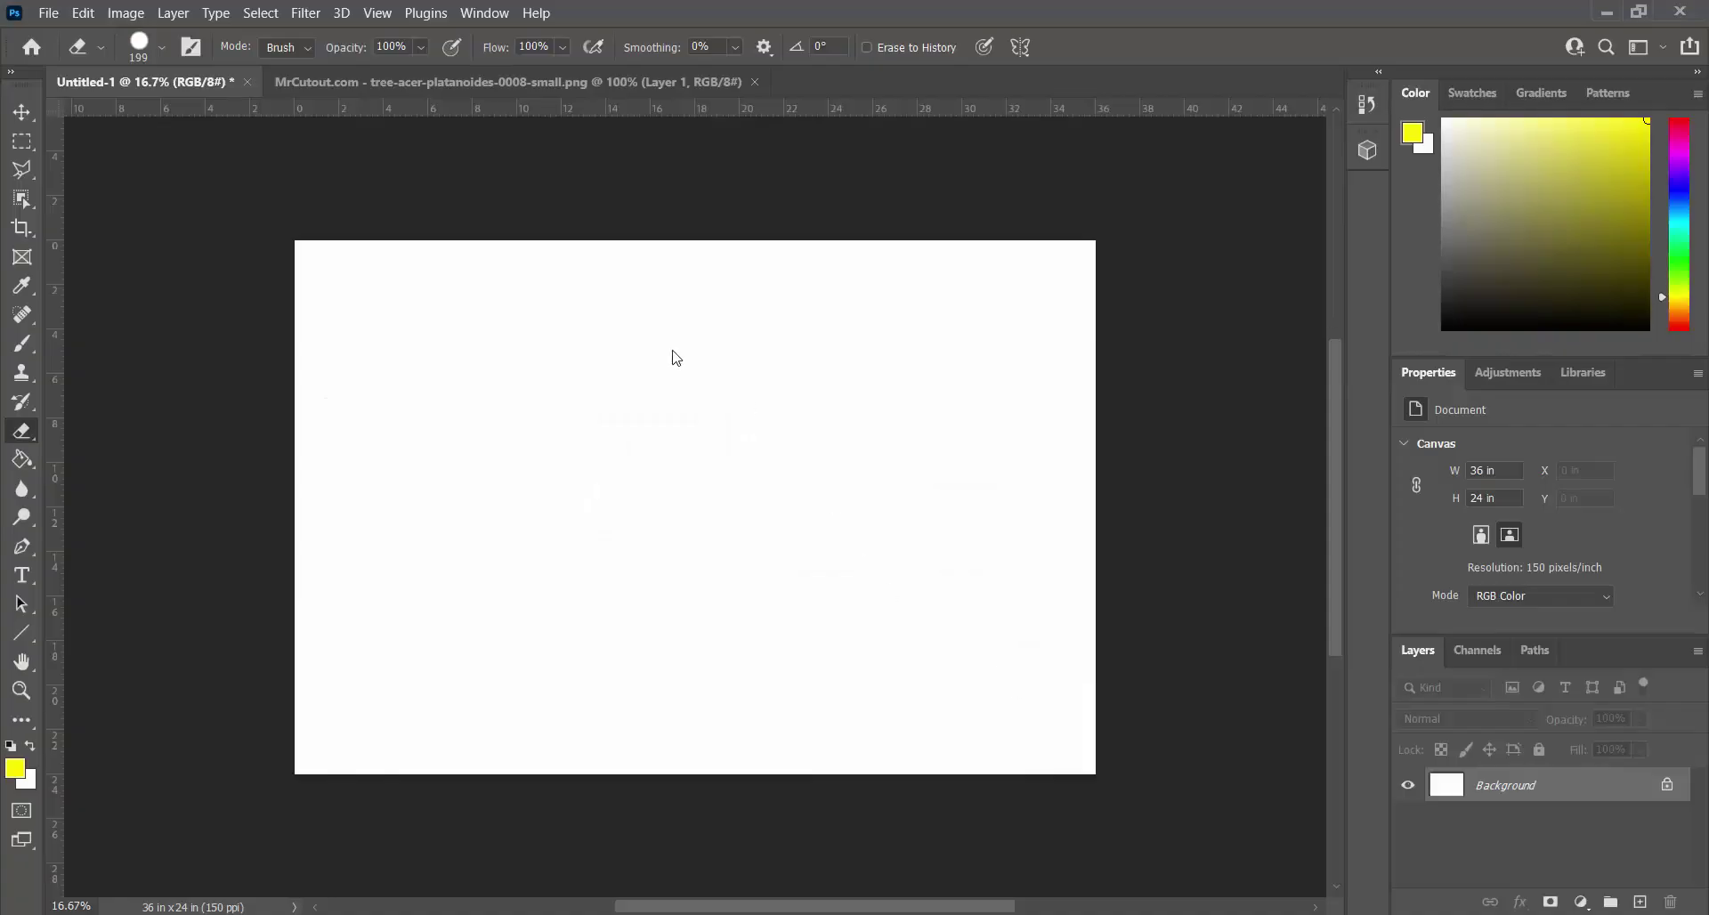
left_click(248, 82)
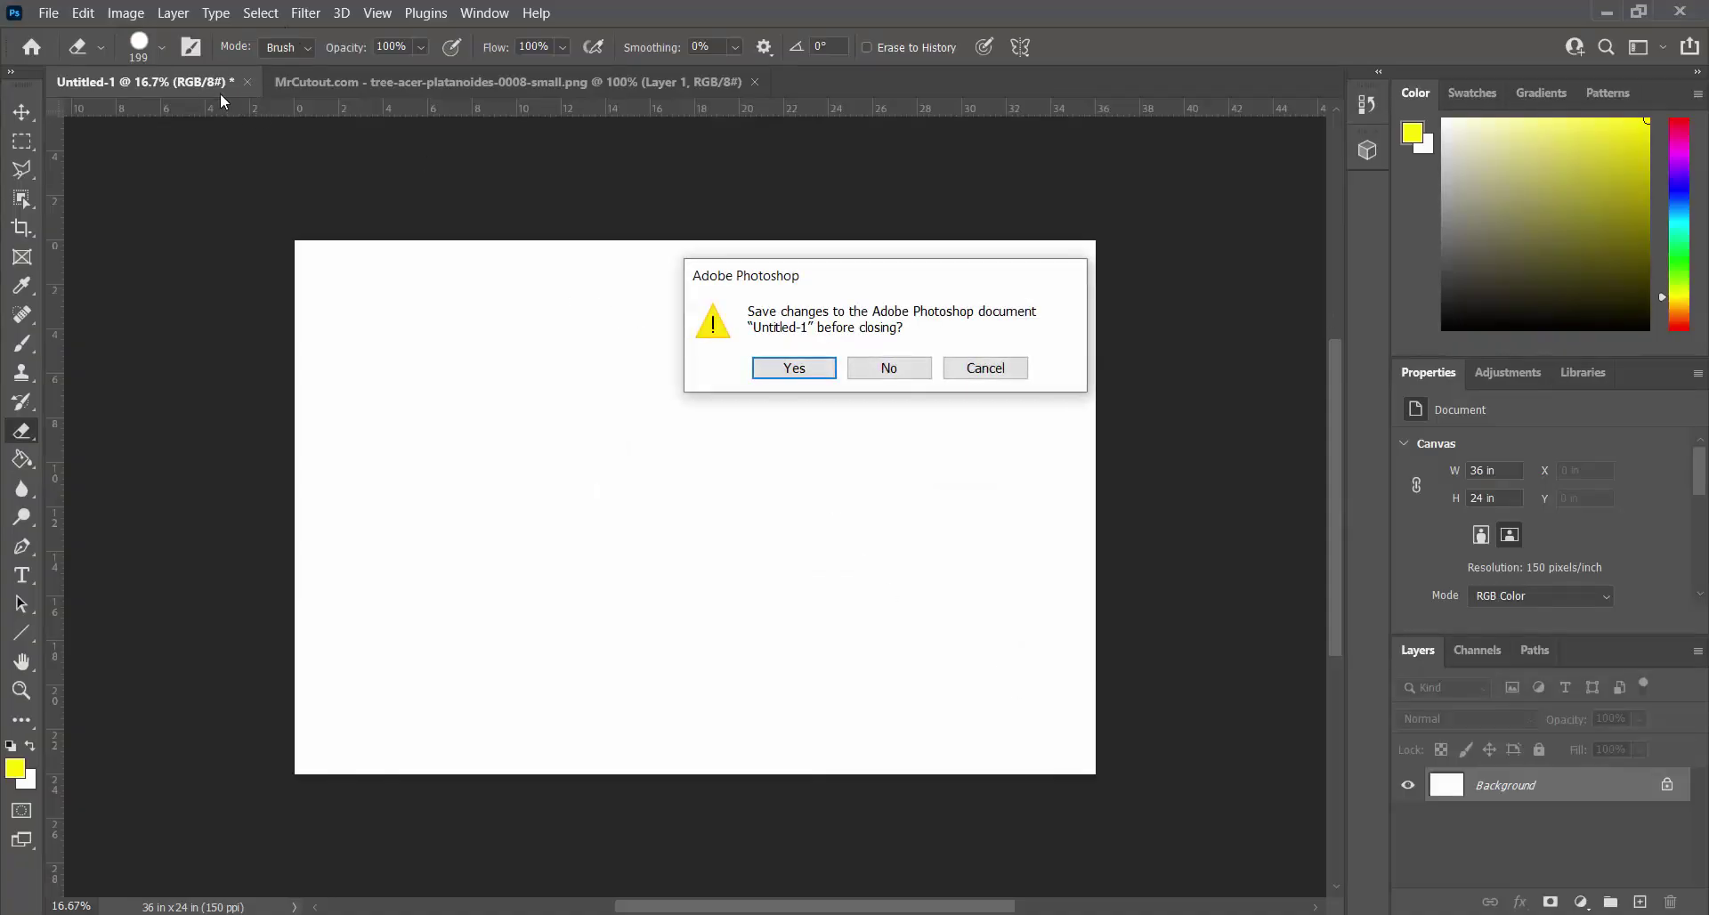
left_click(889, 367)
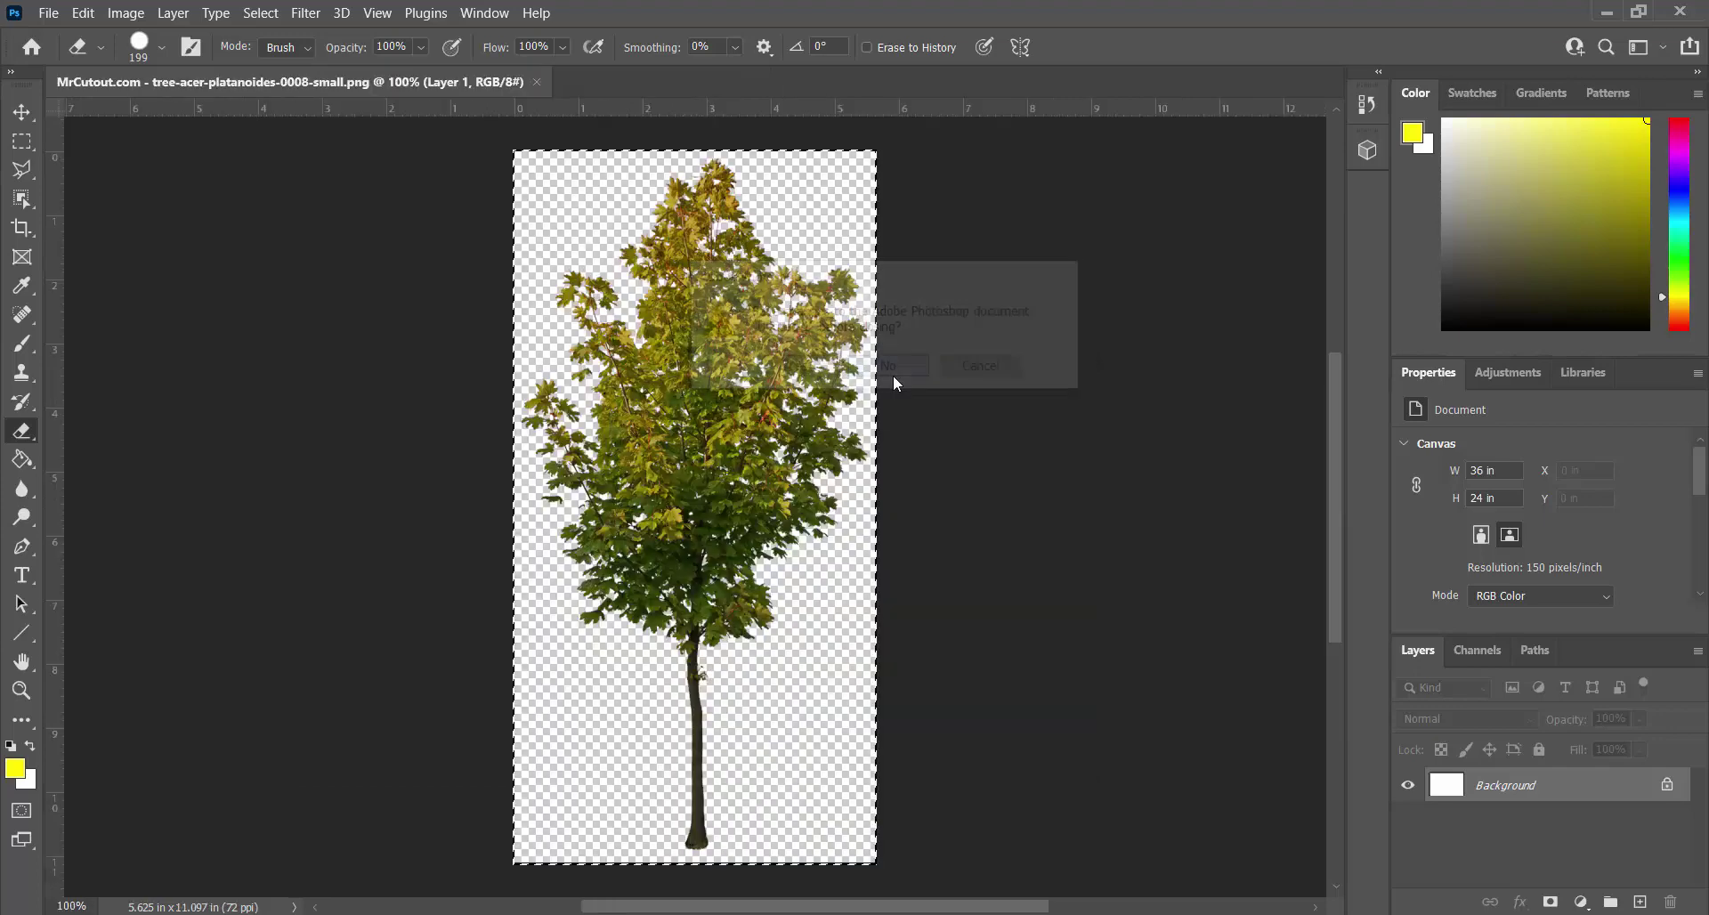
Start a new document measured in inches, with a width of 36 and a height of 24.
left_click(42, 15)
left_click(61, 34)
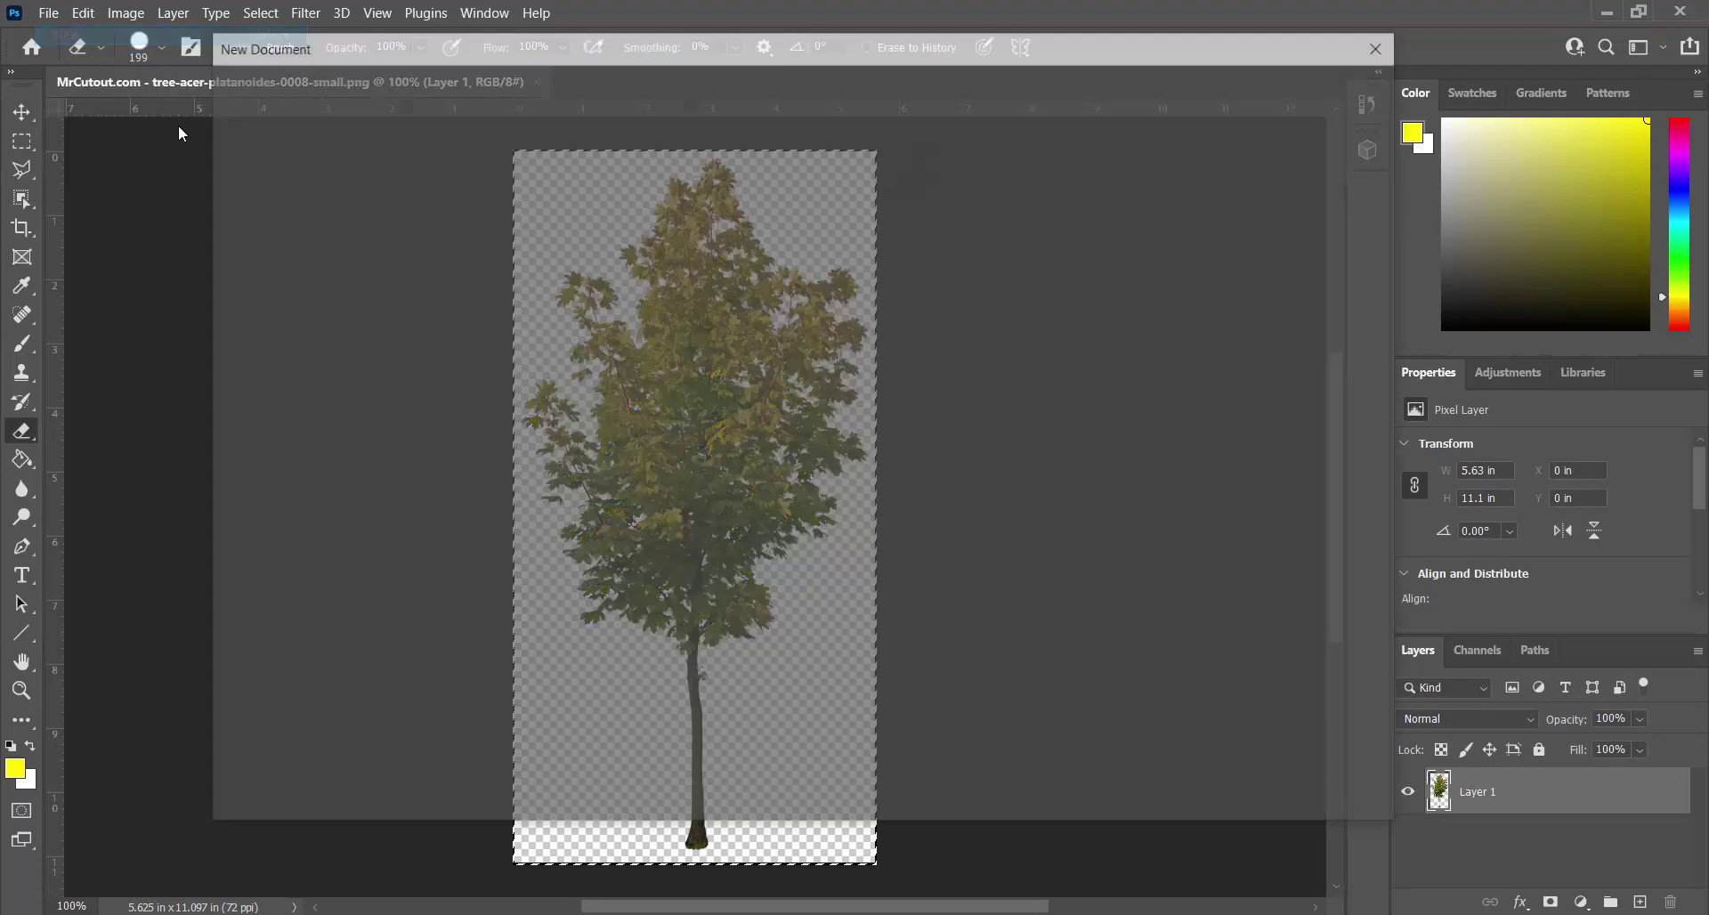
left_click(1339, 254)
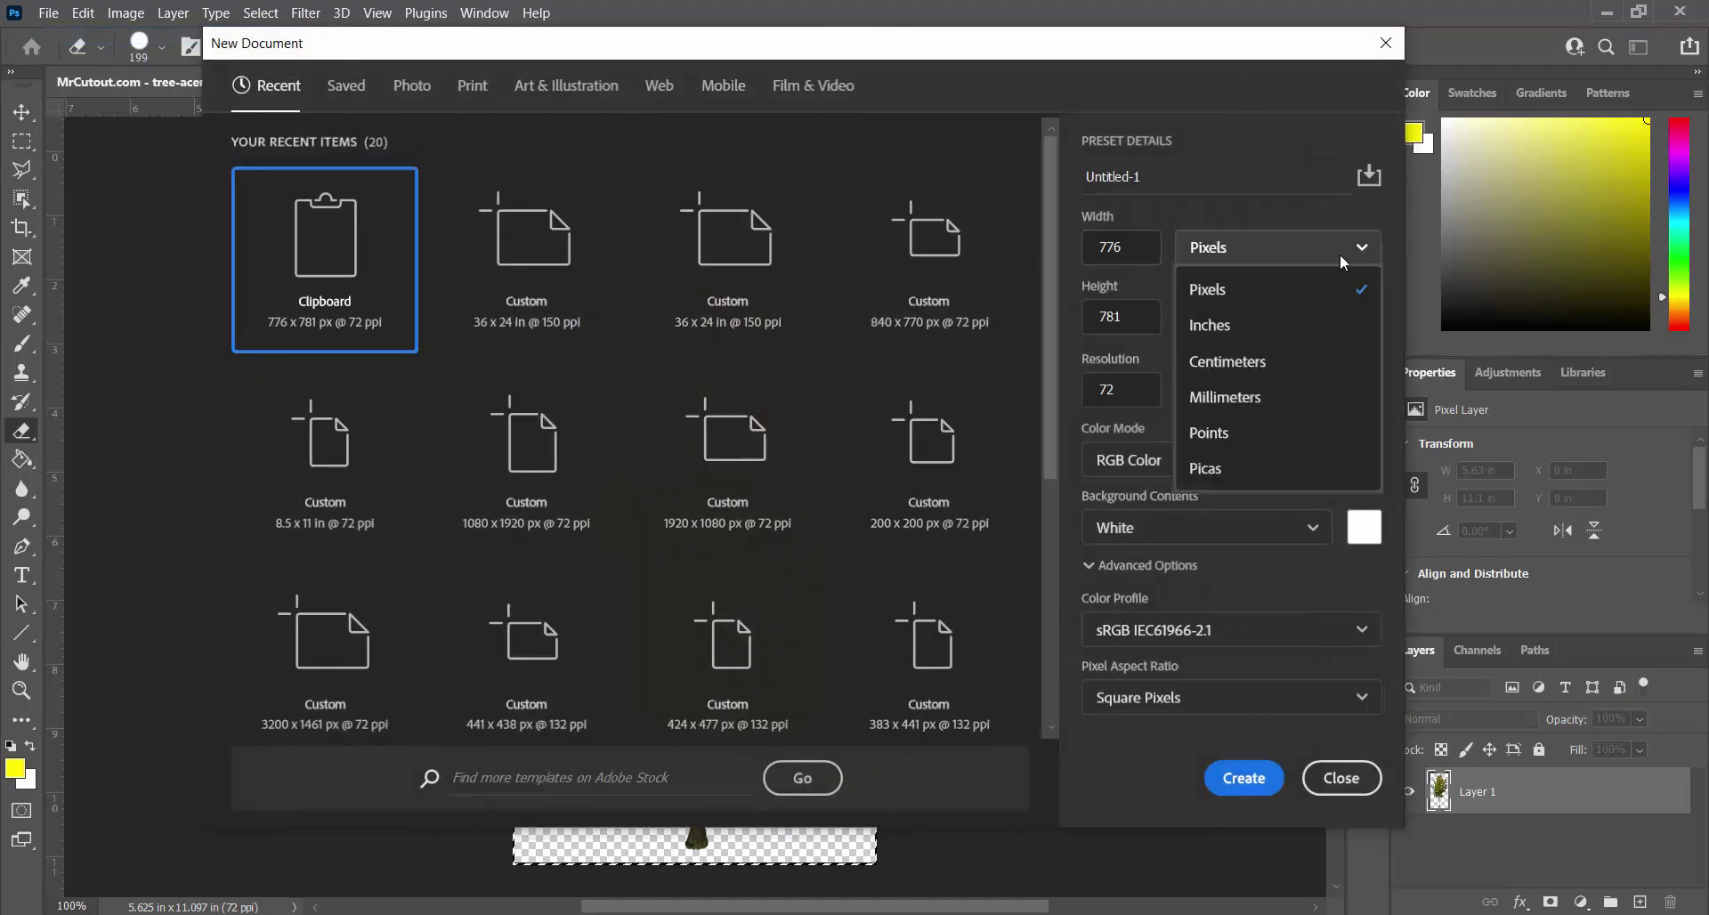
left_click(1258, 327)
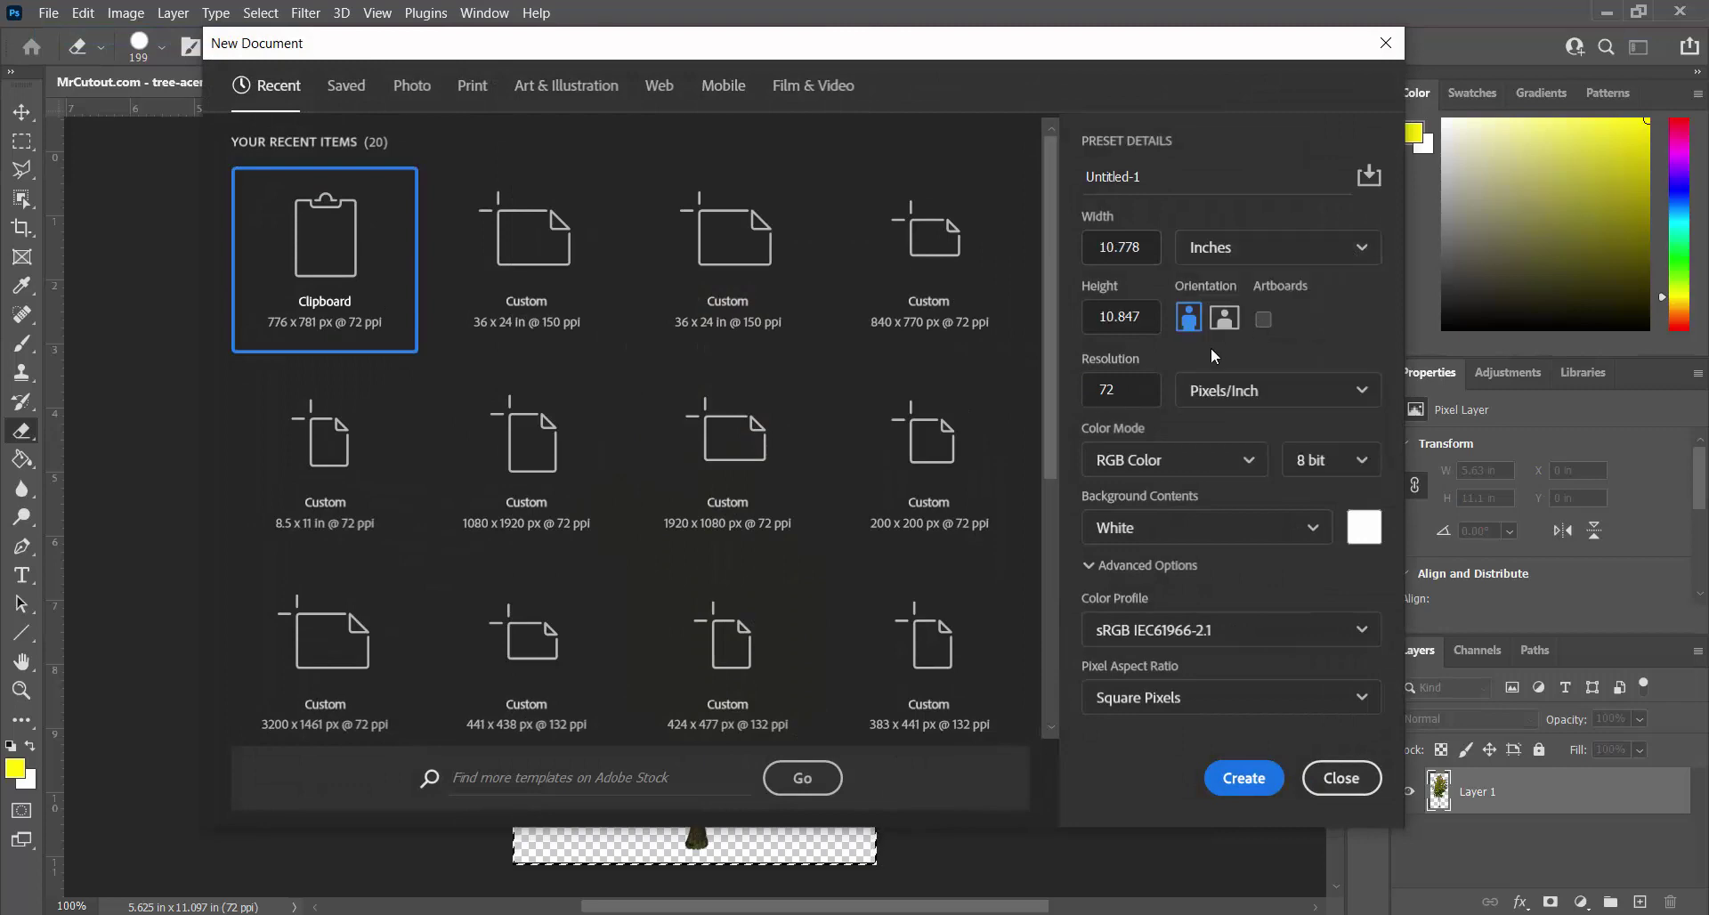
left_click(1131, 260)
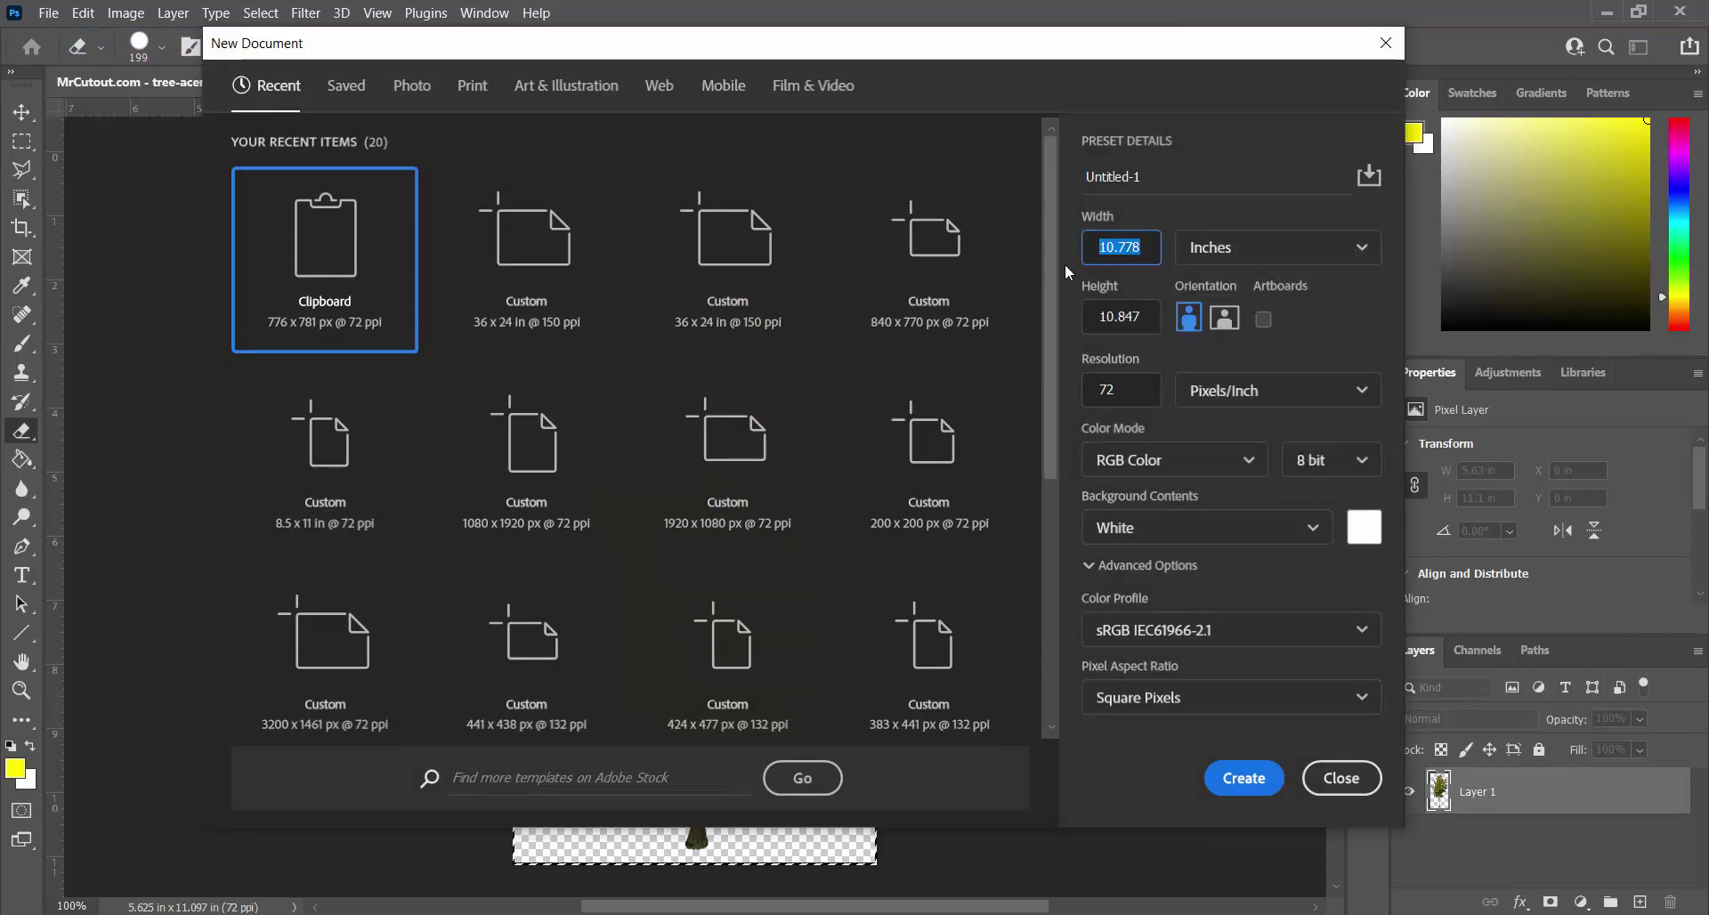
type("36")
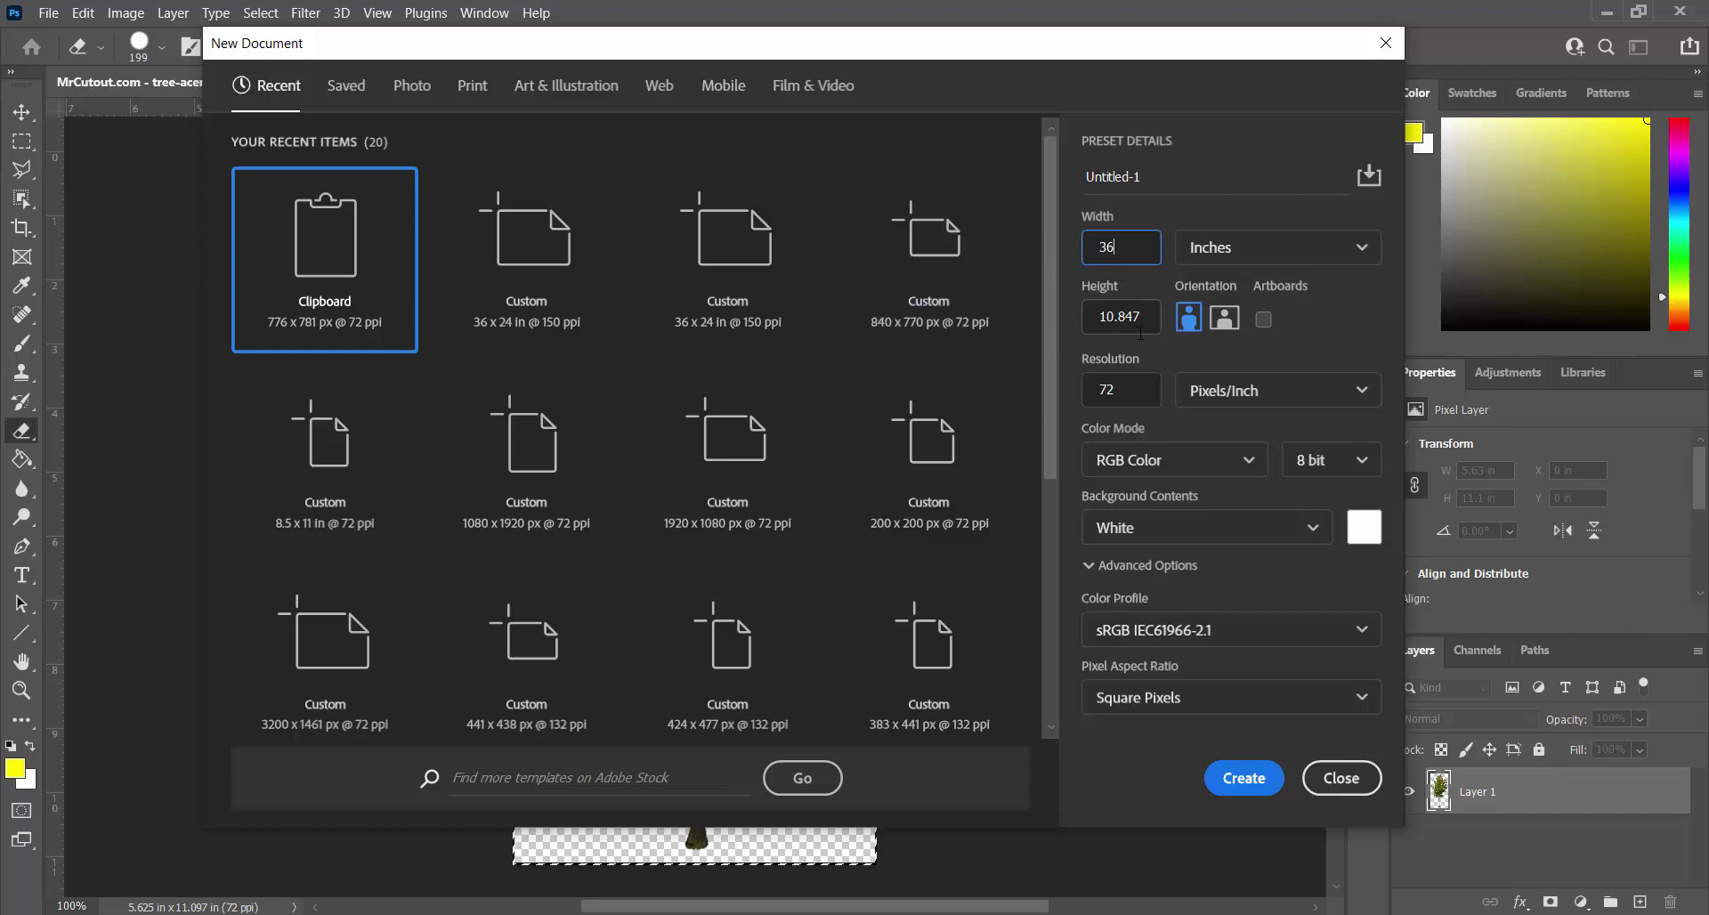
left_click(1142, 320)
type("24")
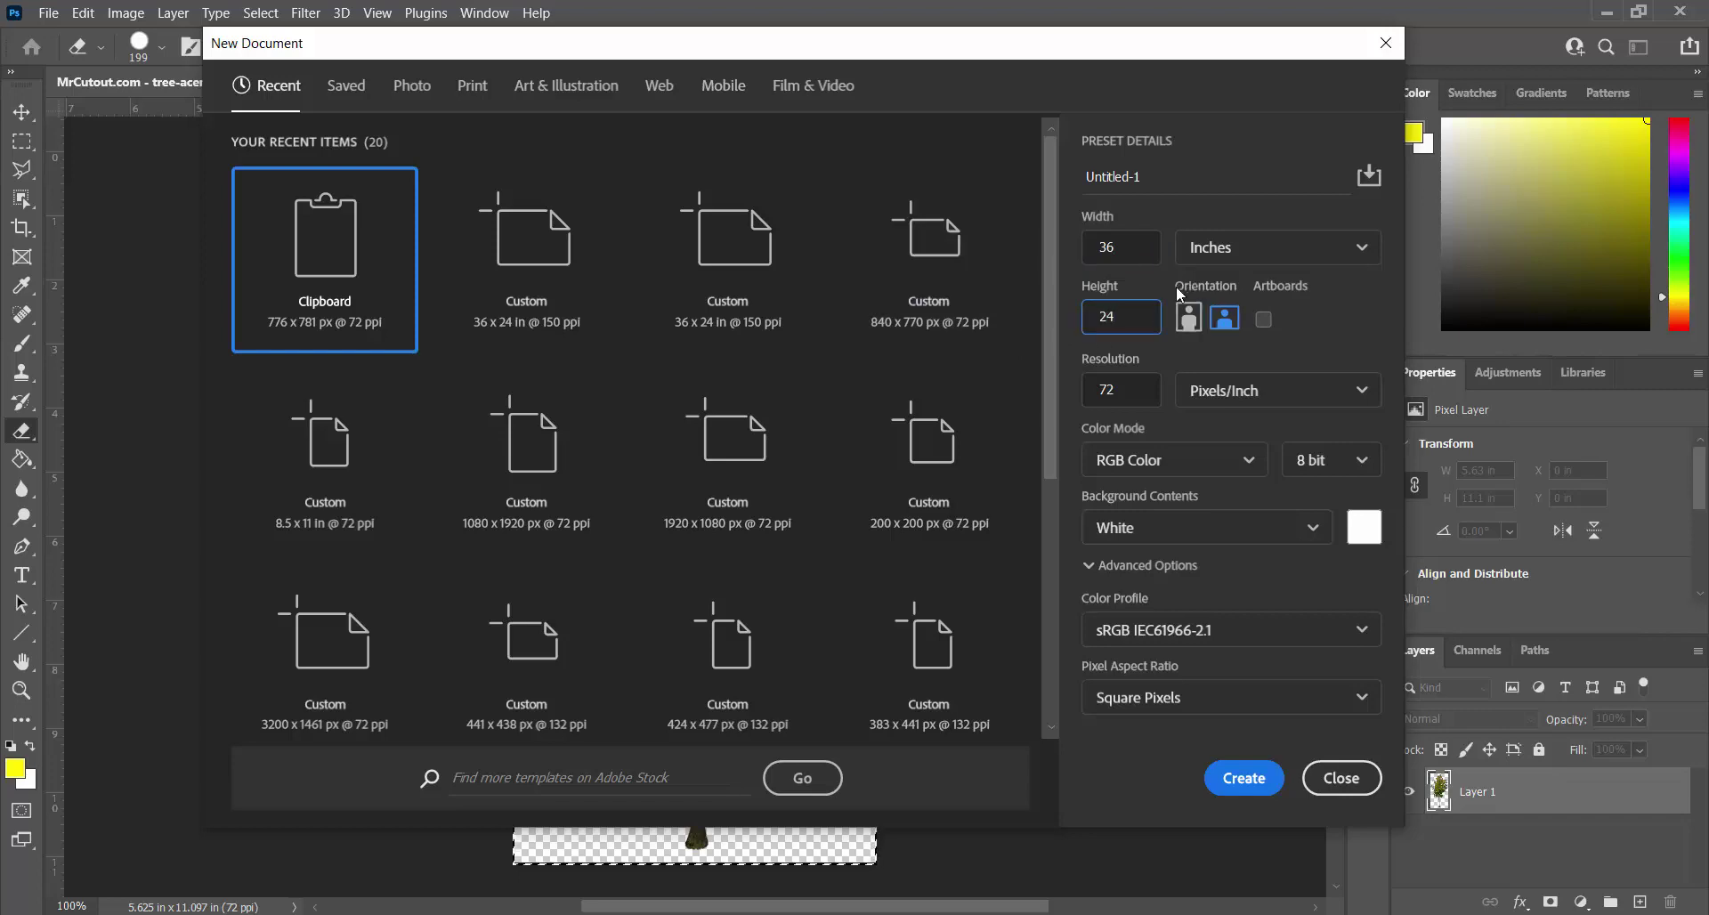
Set the new document's resolution to 150 pixels/inch and create it.
left_click(1265, 364)
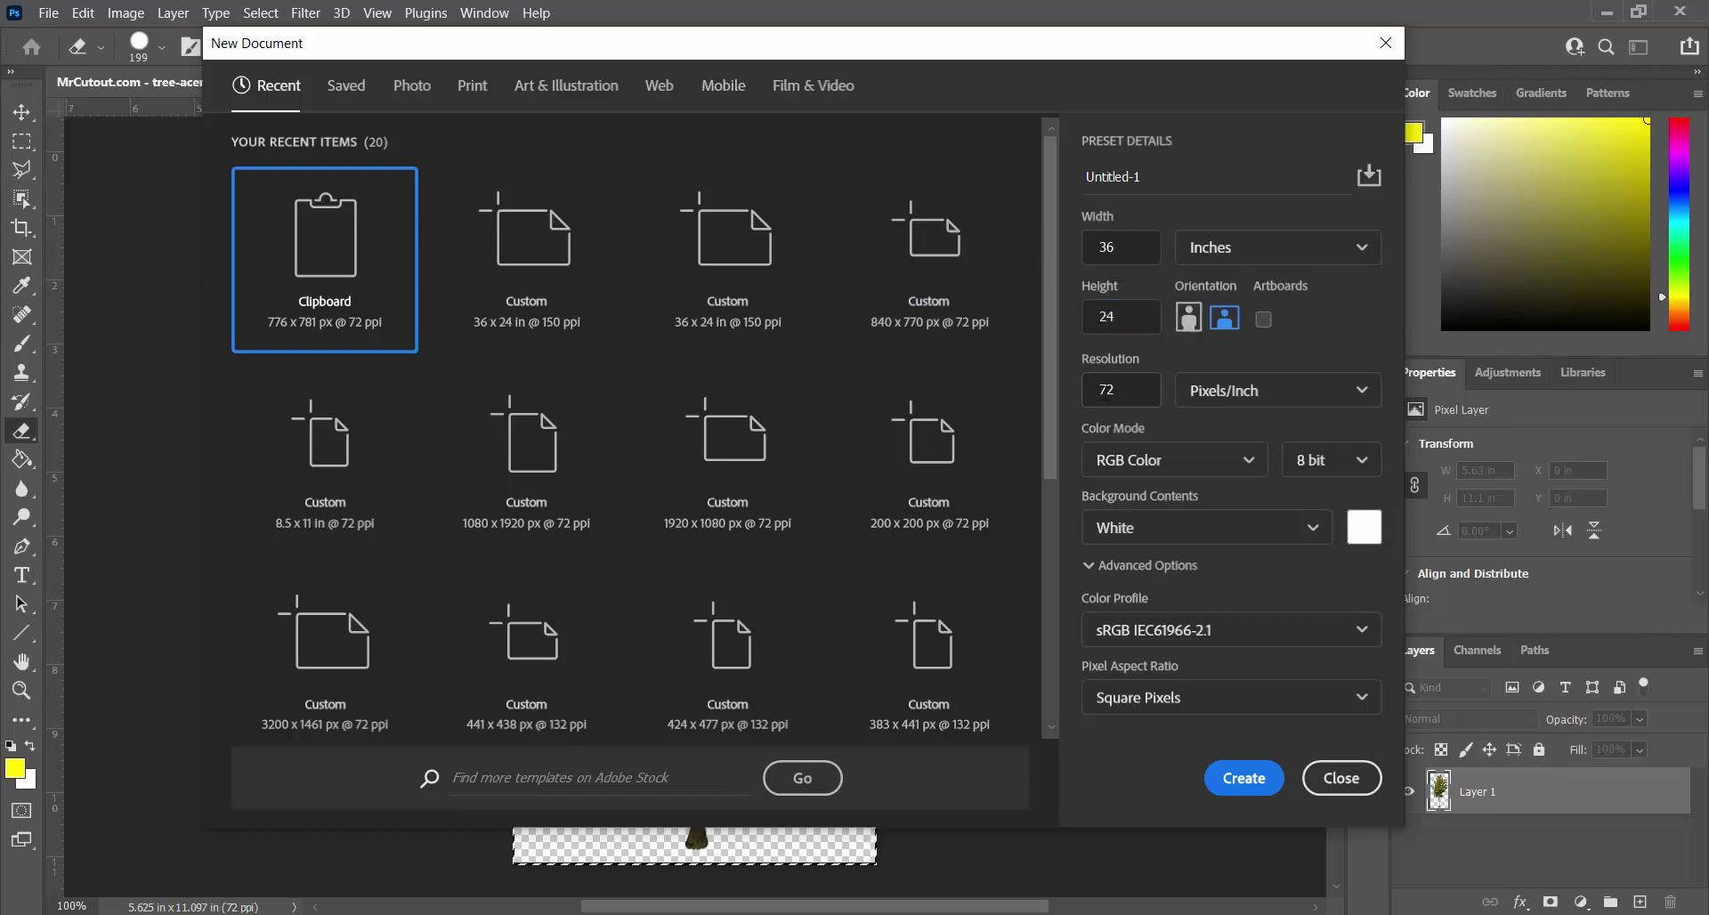
left_click(1109, 400)
left_click(1342, 318)
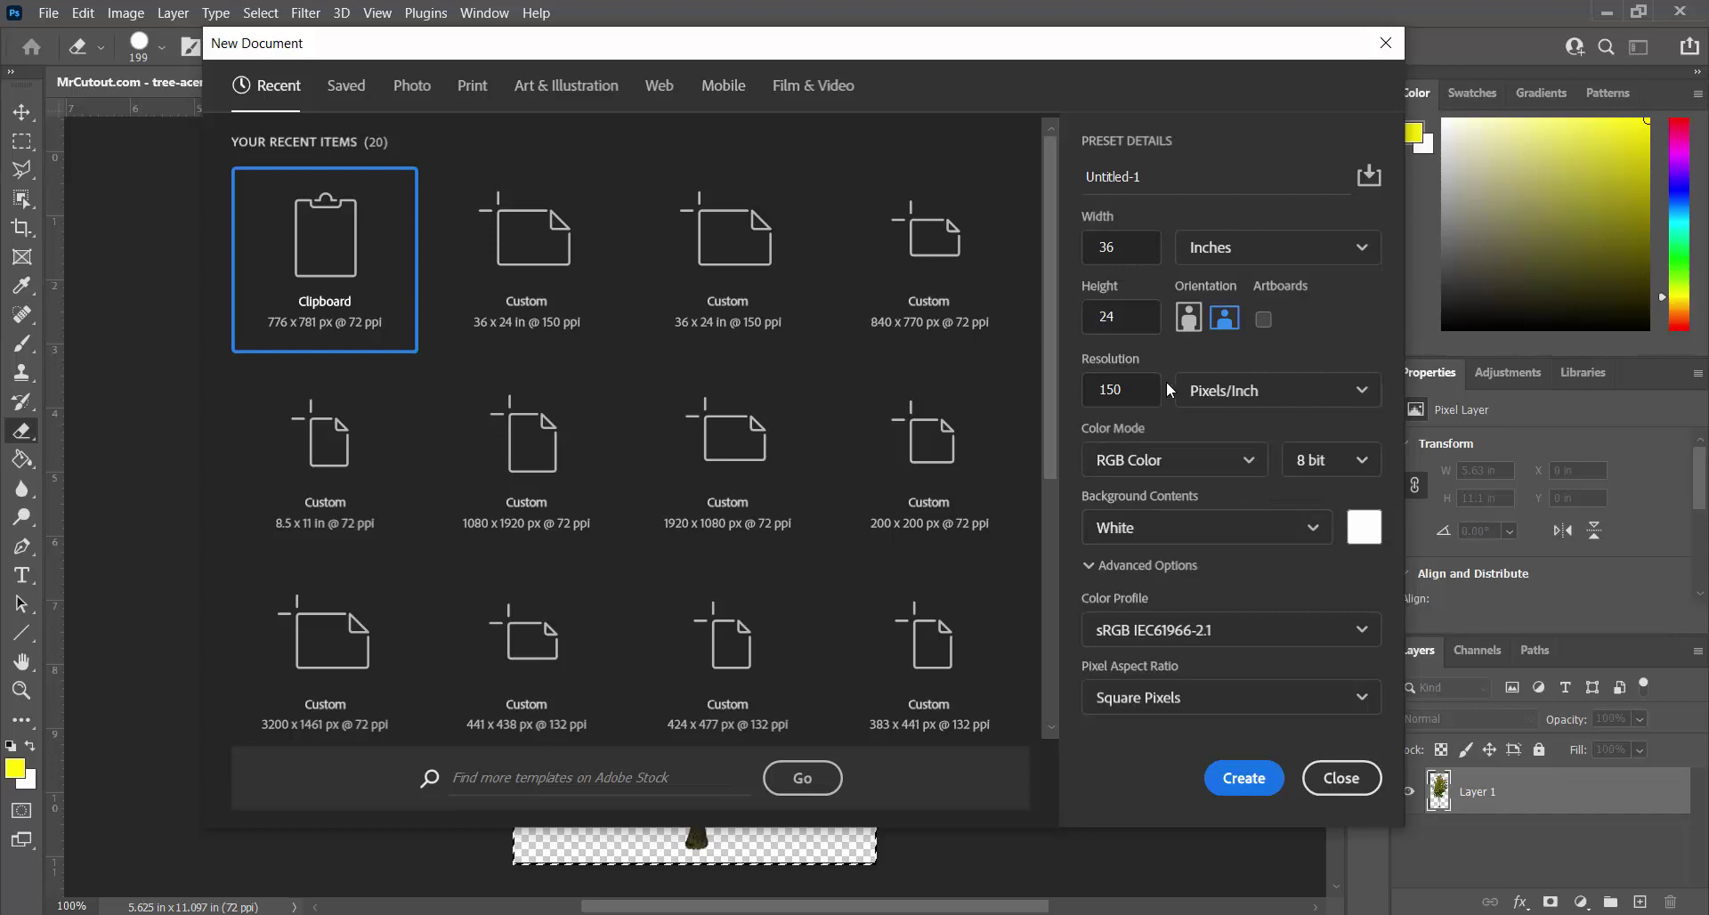
left_click(1127, 389)
left_click(1244, 778)
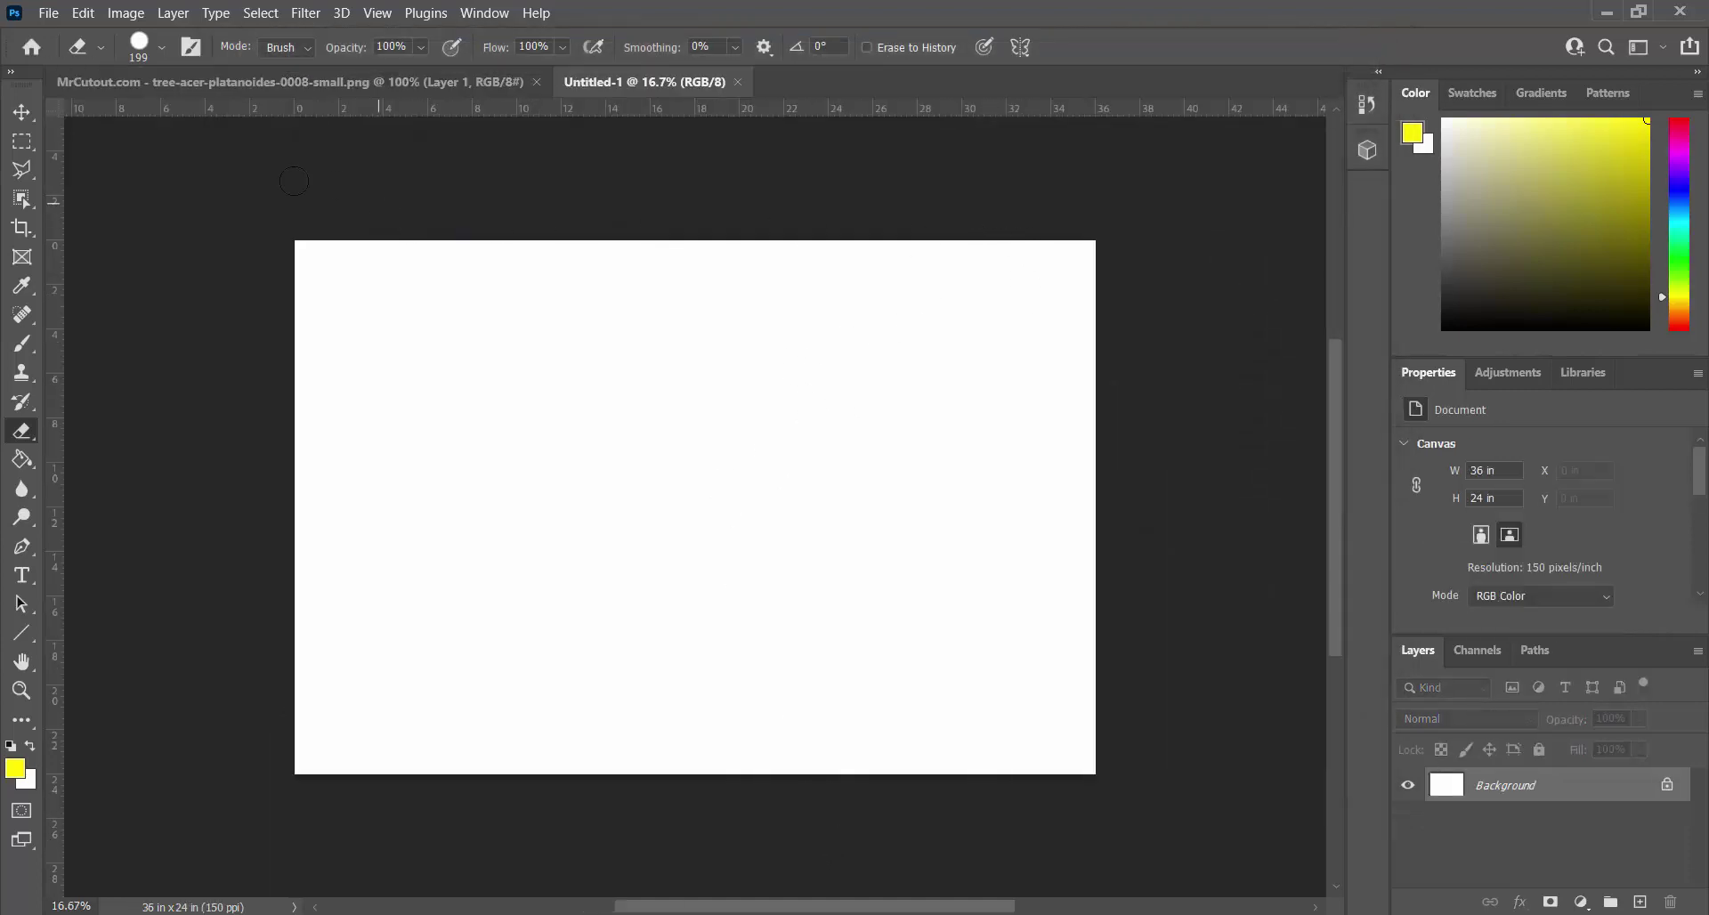
Open Cliff House-WEST ELE 18.jpg from the Desktop folder.
left_click(49, 13)
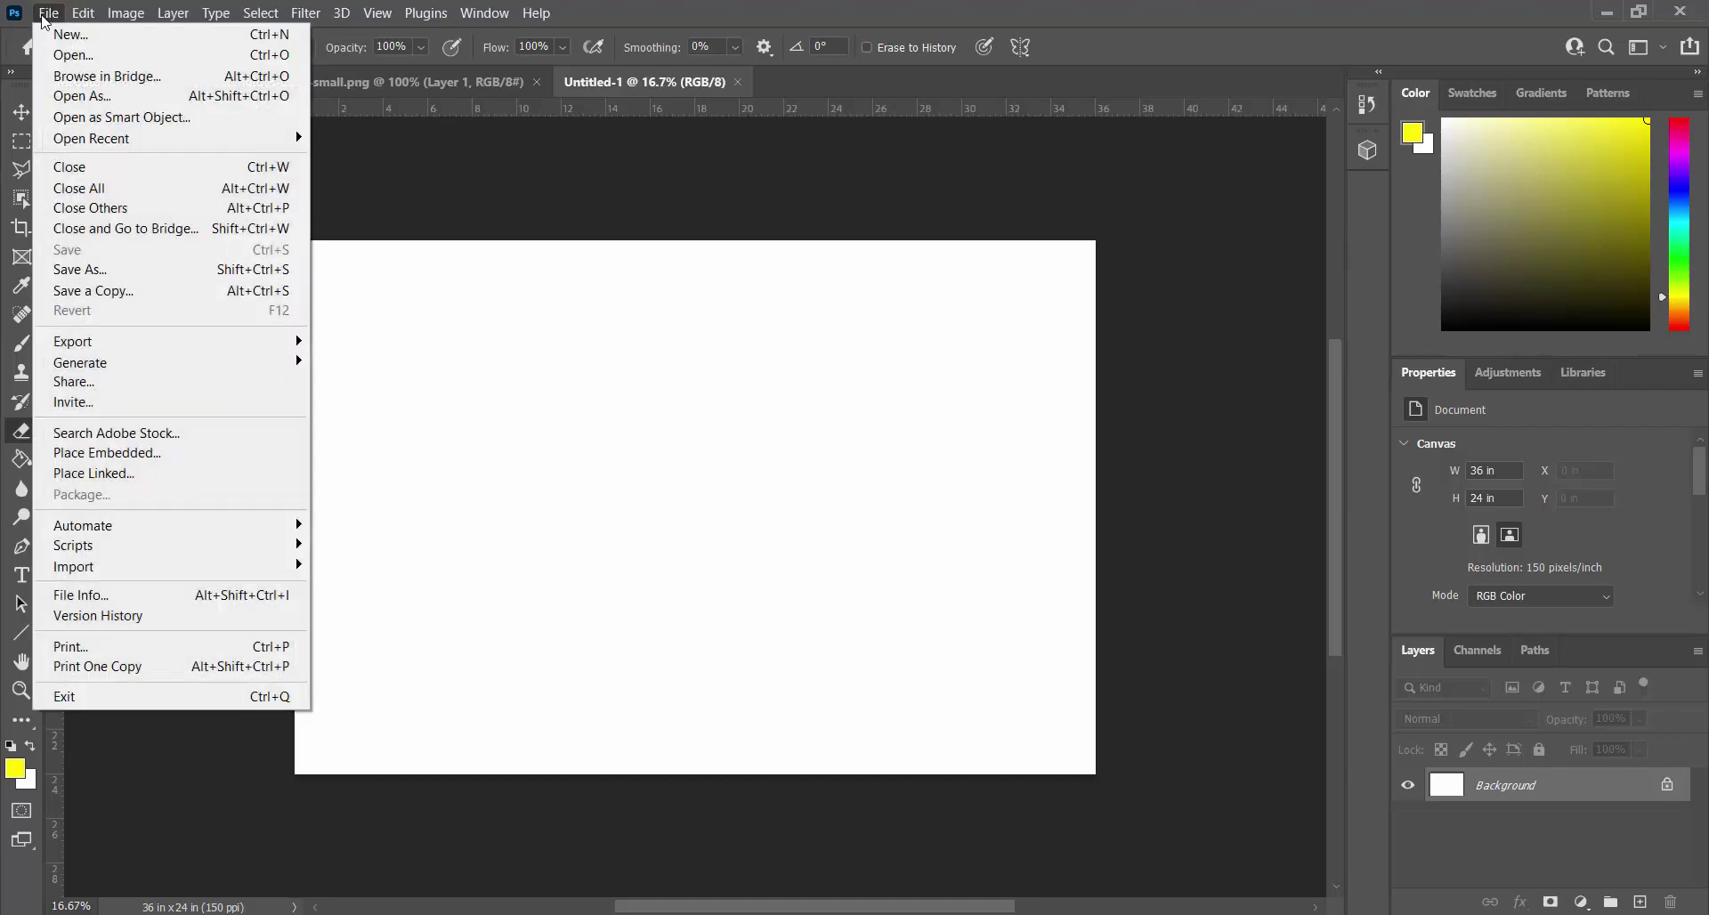
left_click(73, 54)
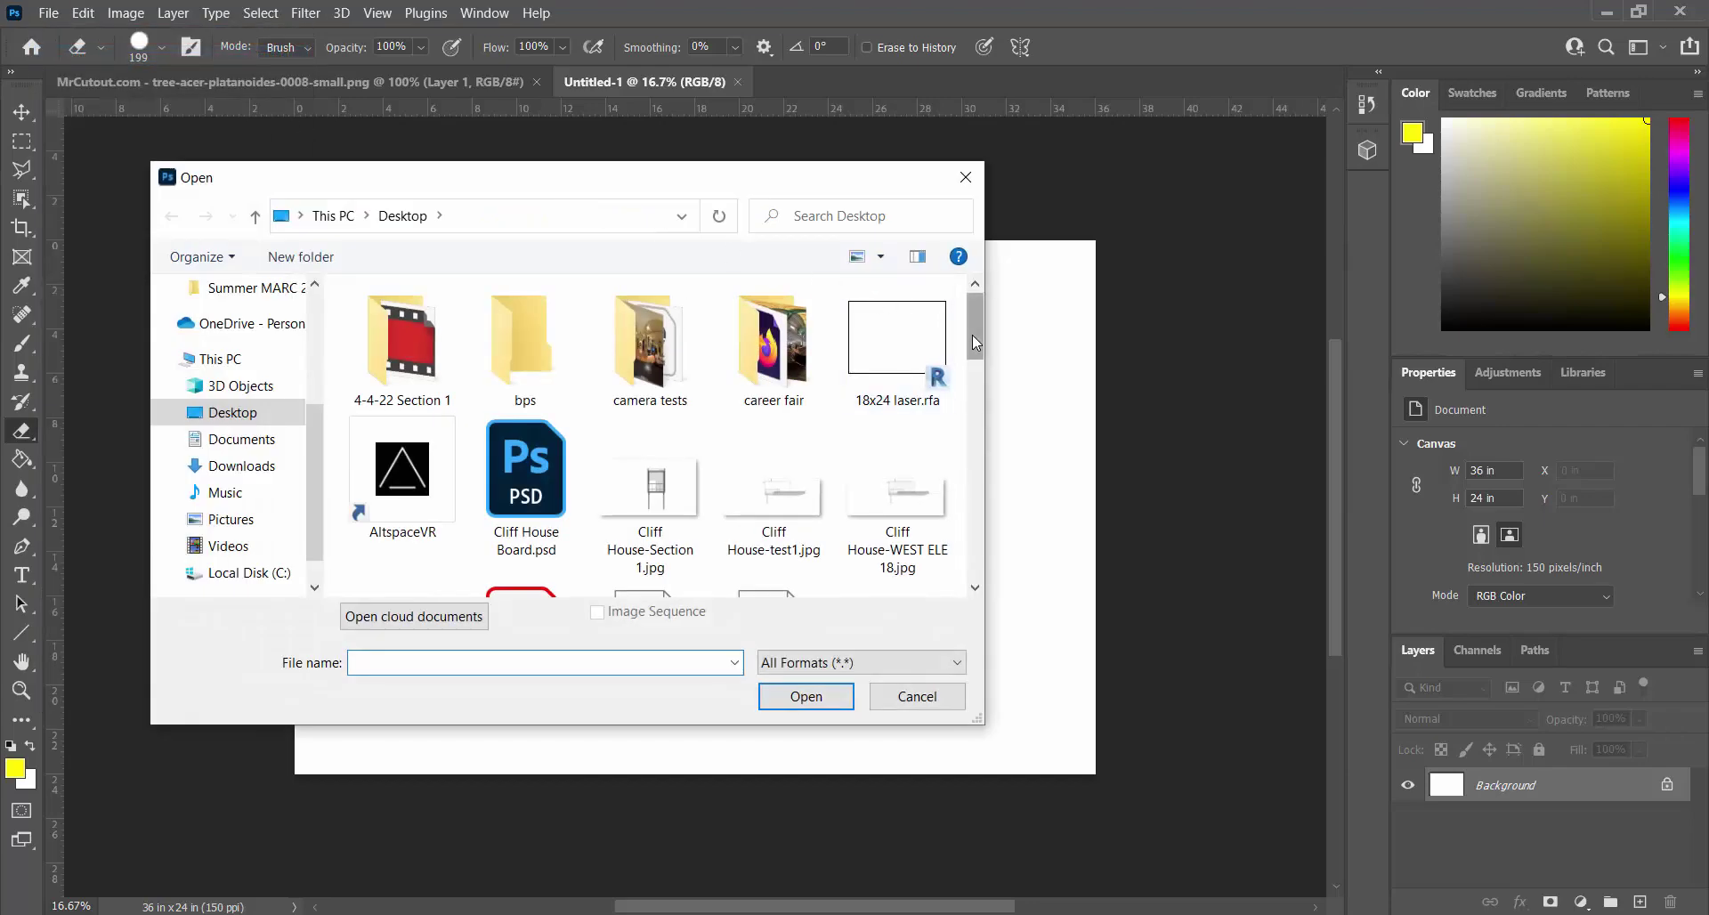
left_click_drag(978, 333, 978, 340)
left_click(897, 463)
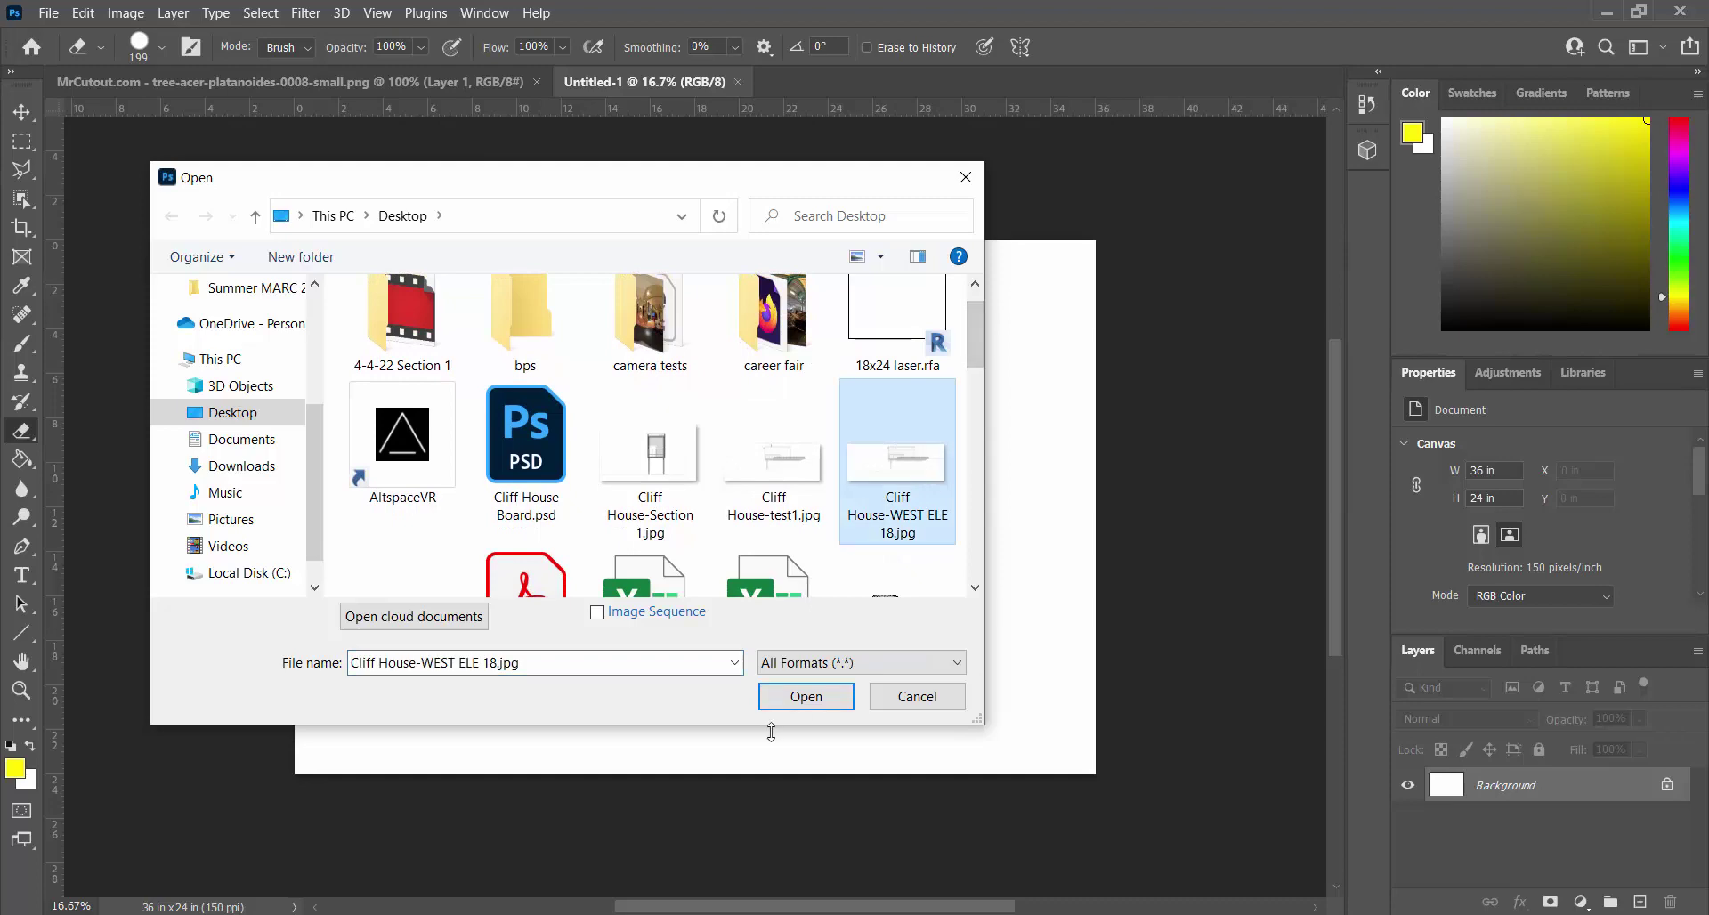
left_click(776, 699)
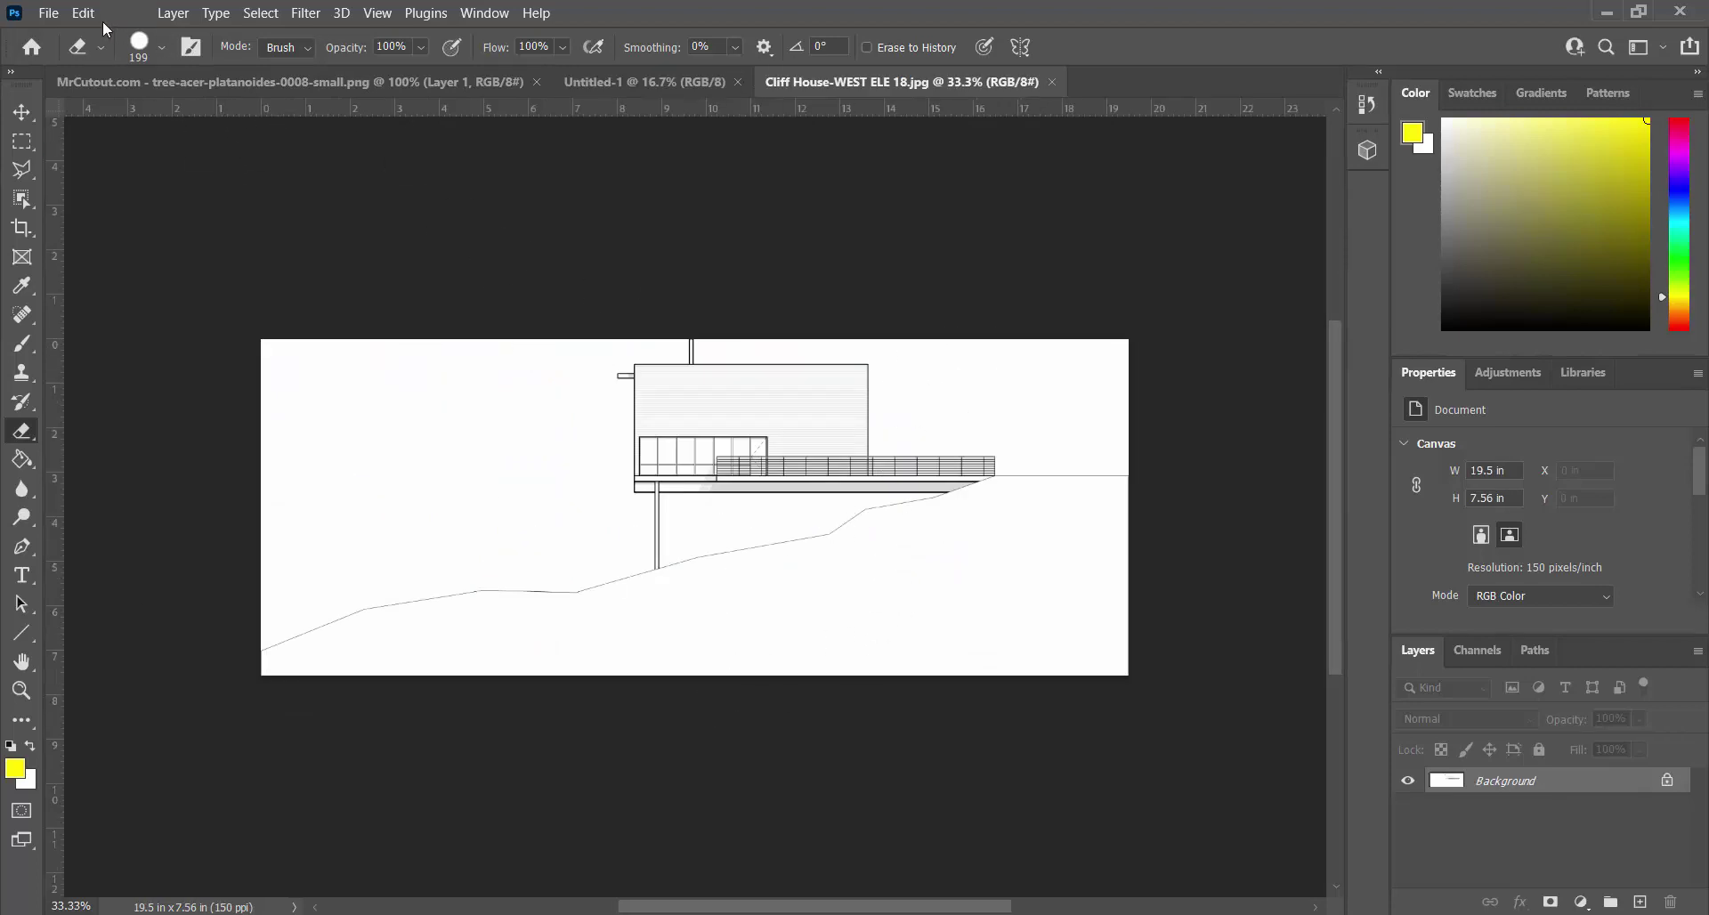
Copy the entire west elevation image and paste it into the Untitled-1 document.
left_click(239, 16)
left_click(258, 33)
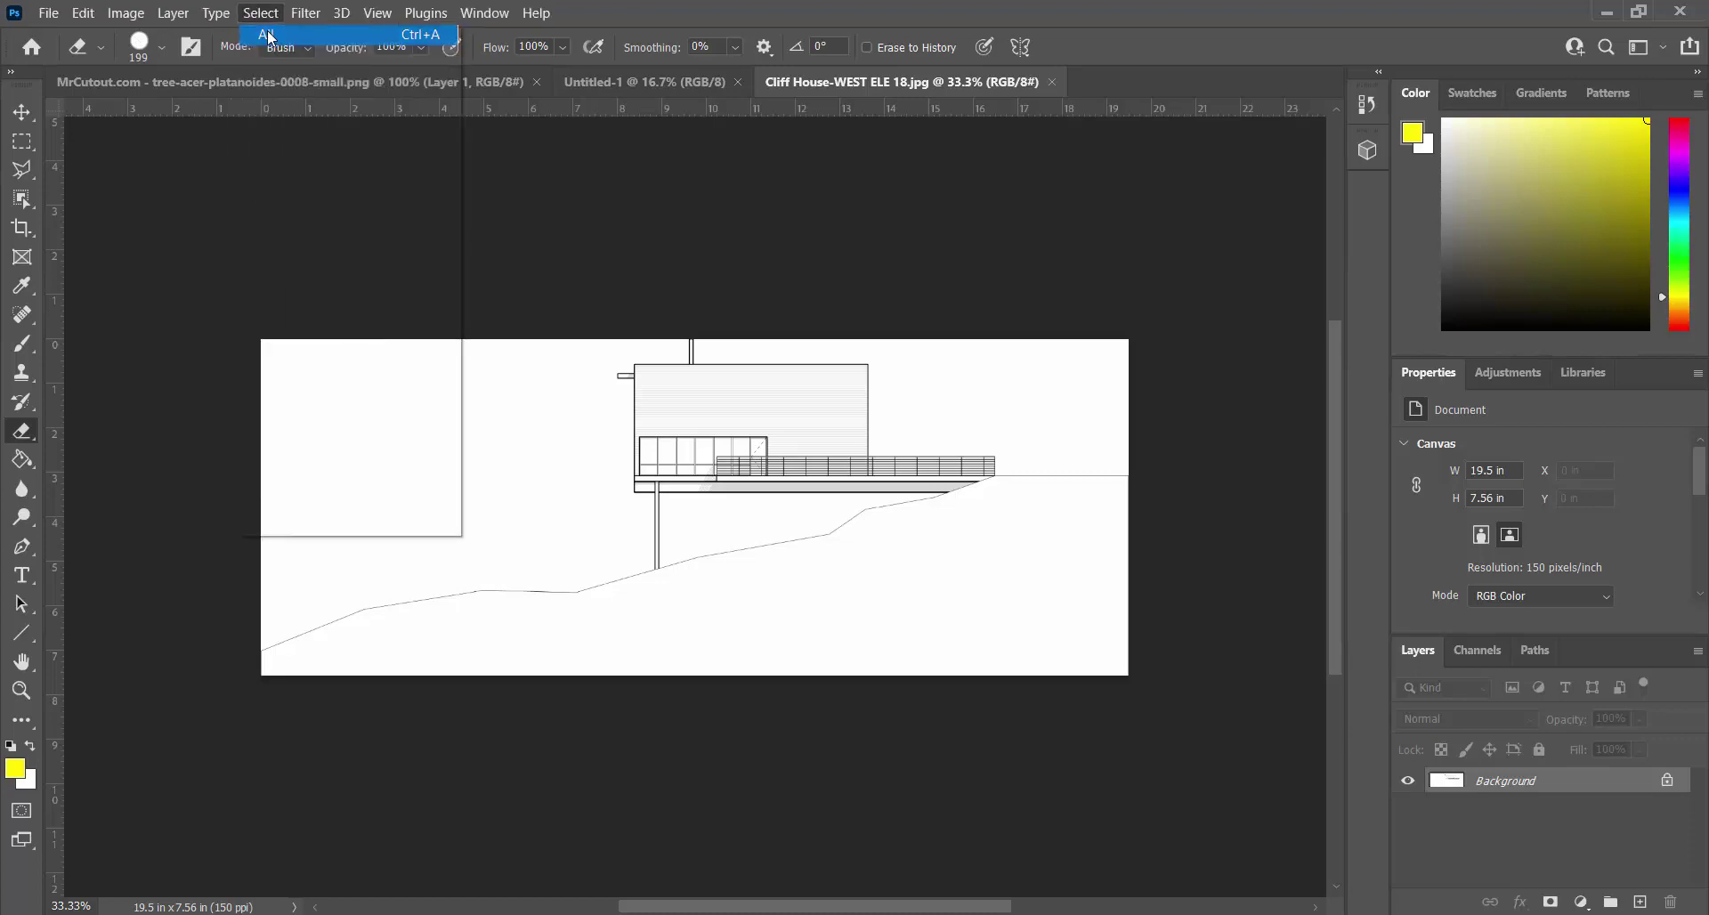
left_click(91, 15)
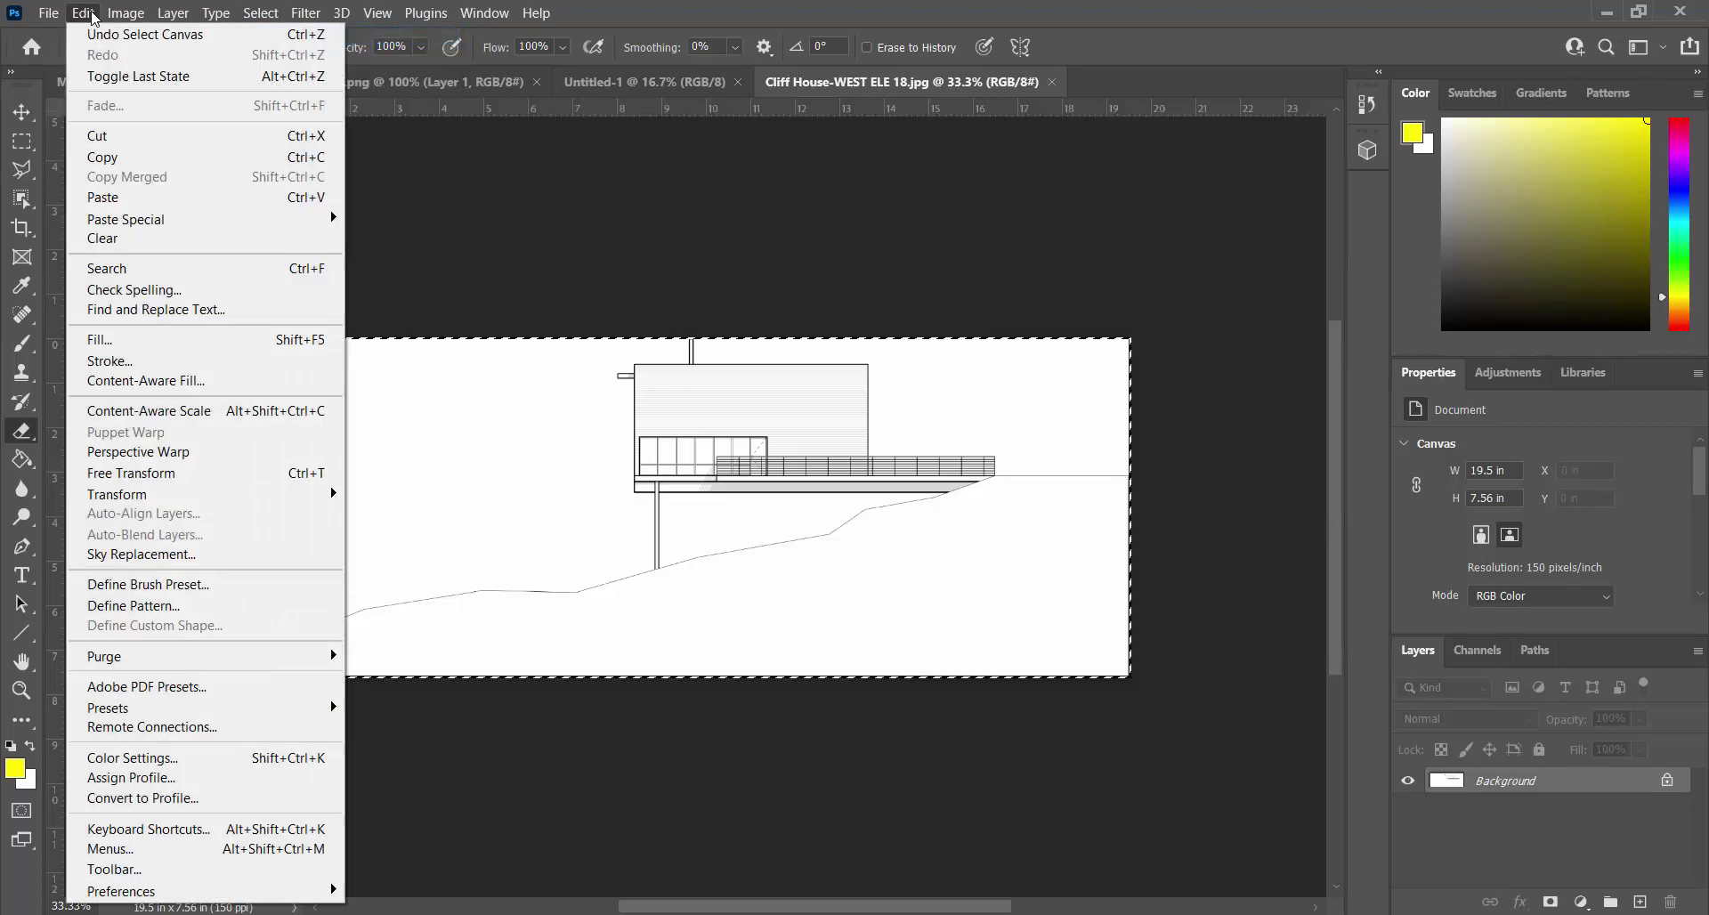
left_click(133, 156)
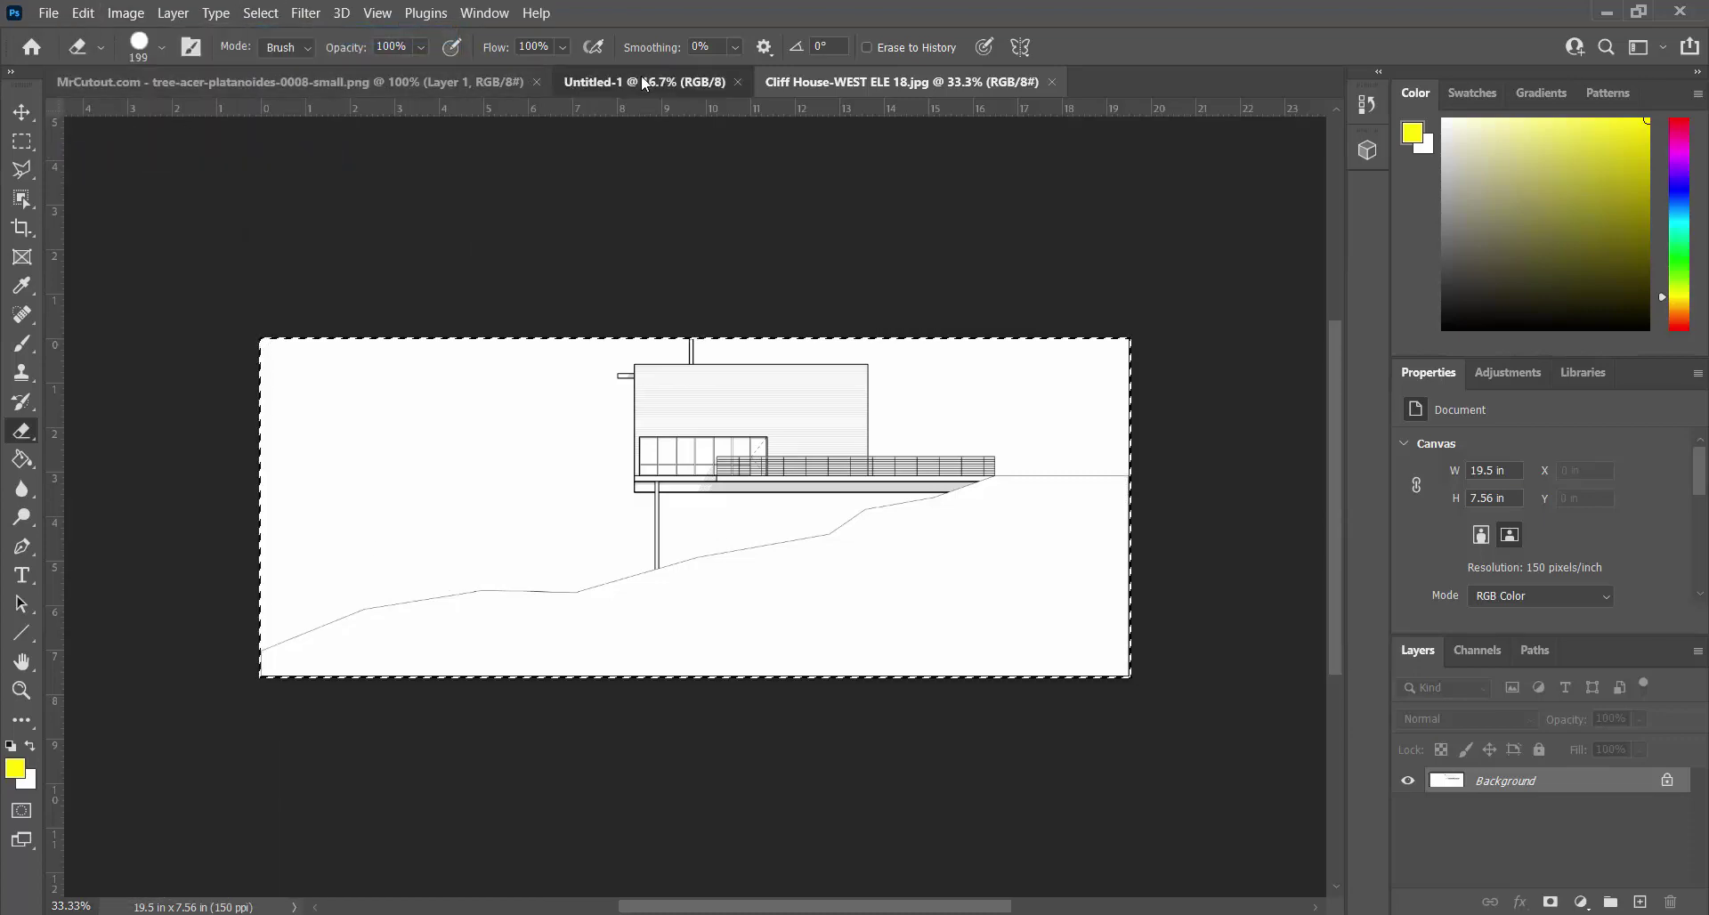
left_click(645, 82)
left_click(93, 13)
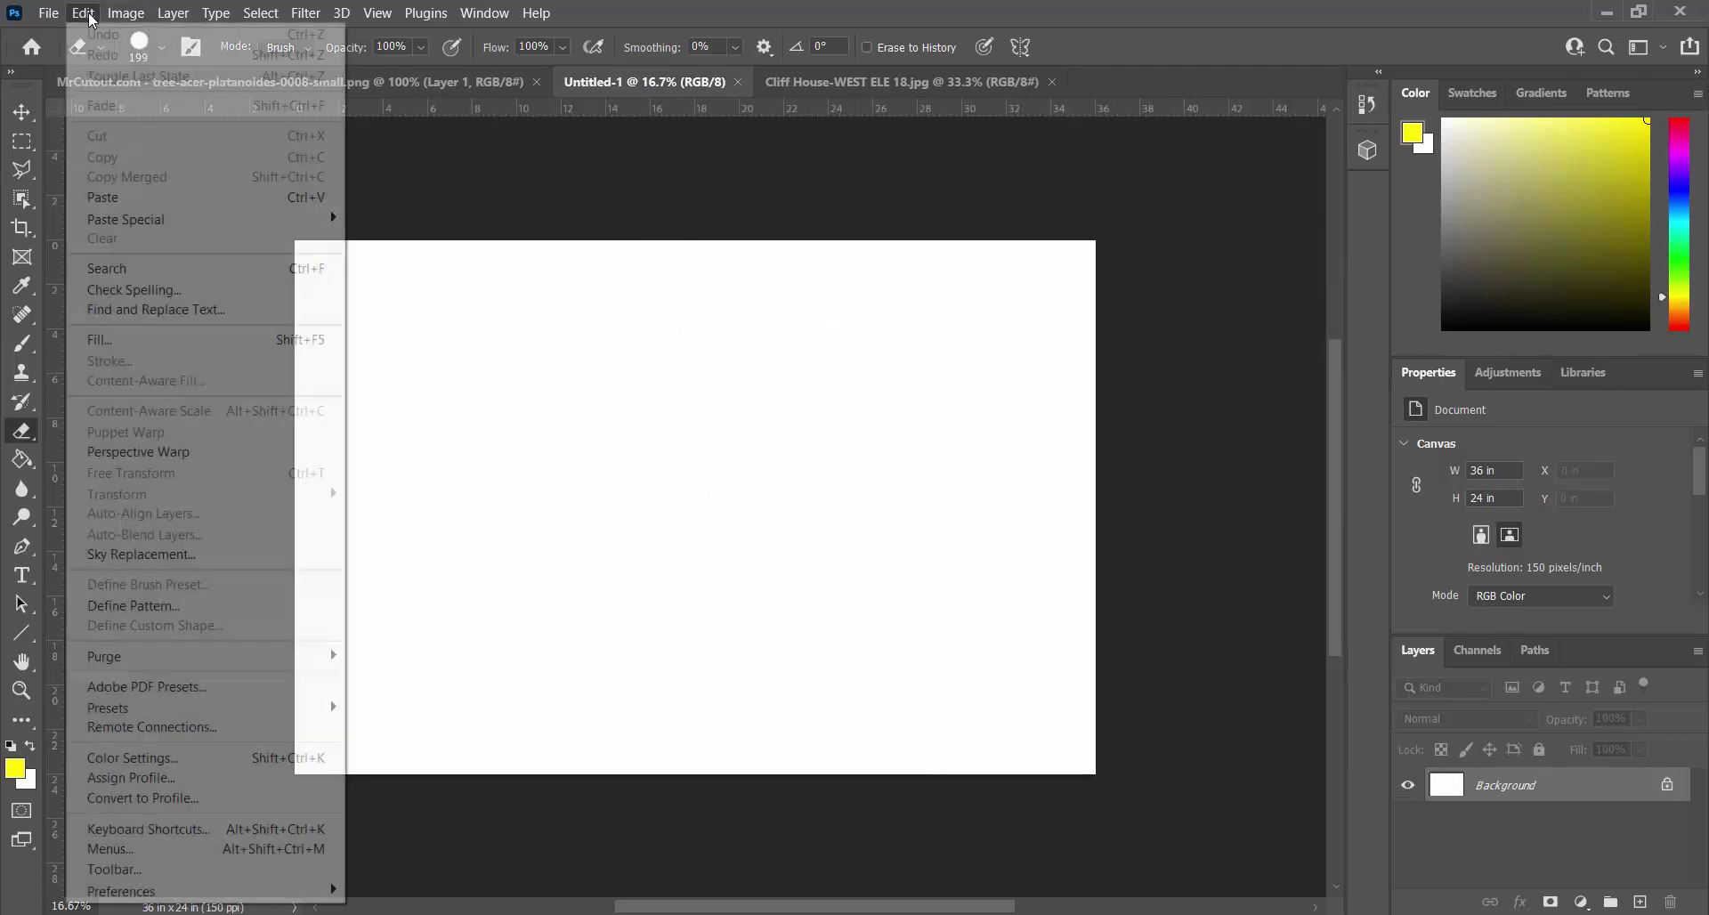
left_click(118, 198)
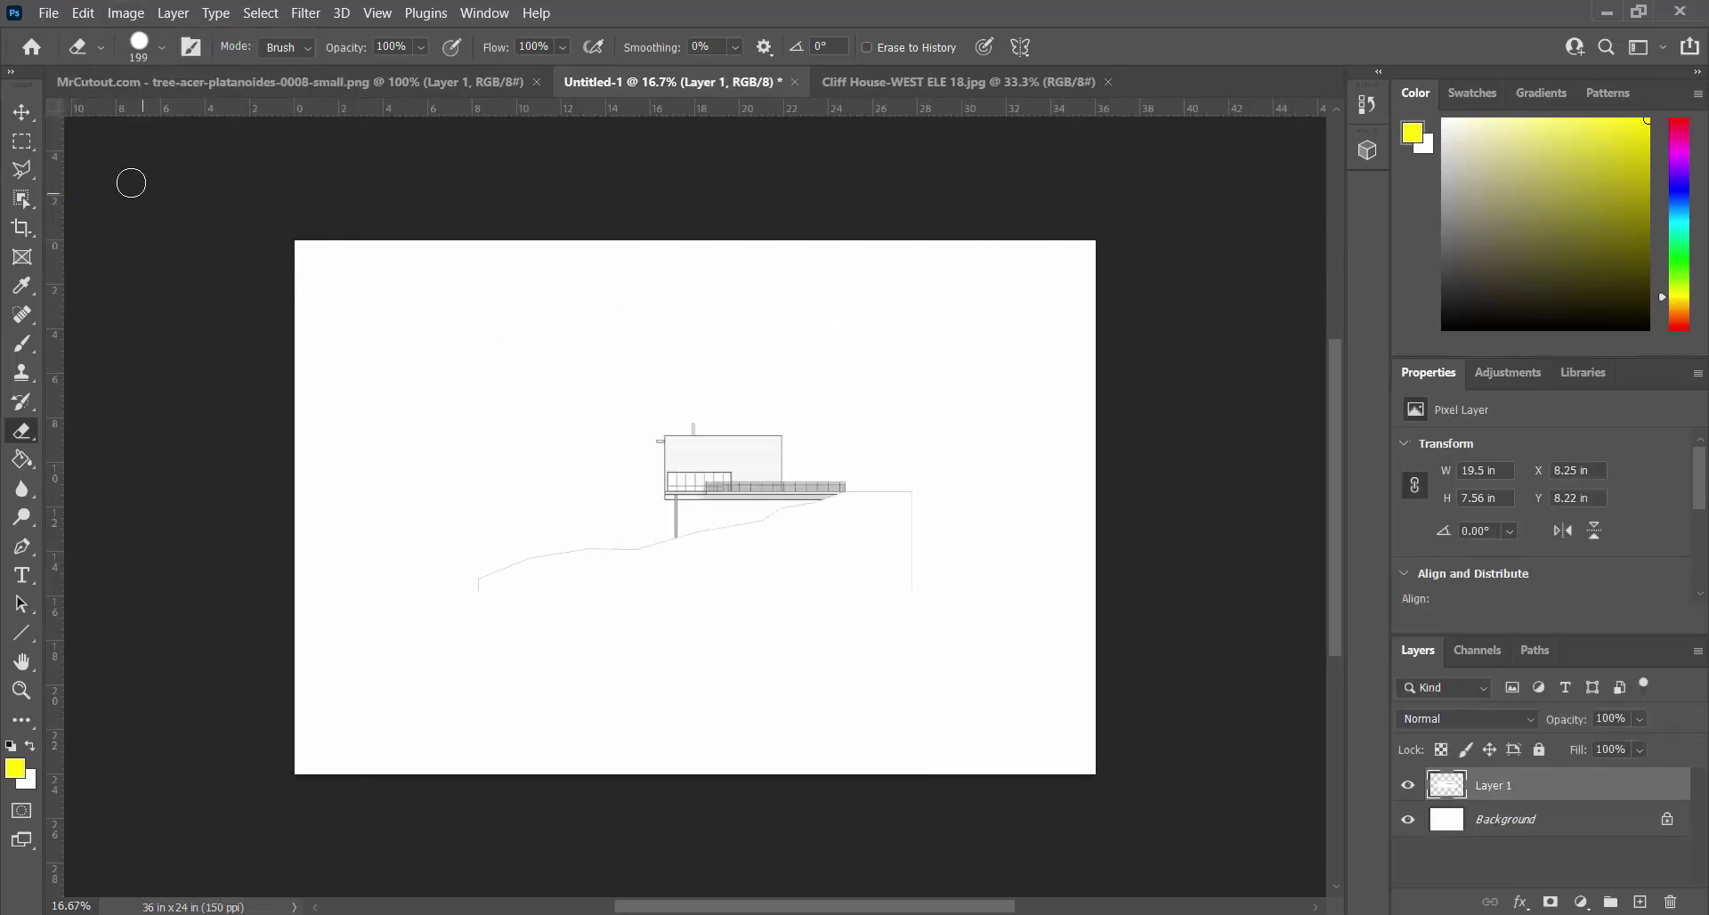
Move the pasted elevation into the sheet's lower-right corner, at about X 16.7 in and Y 16.88 in.
left_click(22, 112)
mouse_move(783, 514)
left_mouse_down()
mouse_move(792, 572)
mouse_move(943, 681)
left_mouse_up()
key("Down")
key("Down")
key("Down")
key("Down")
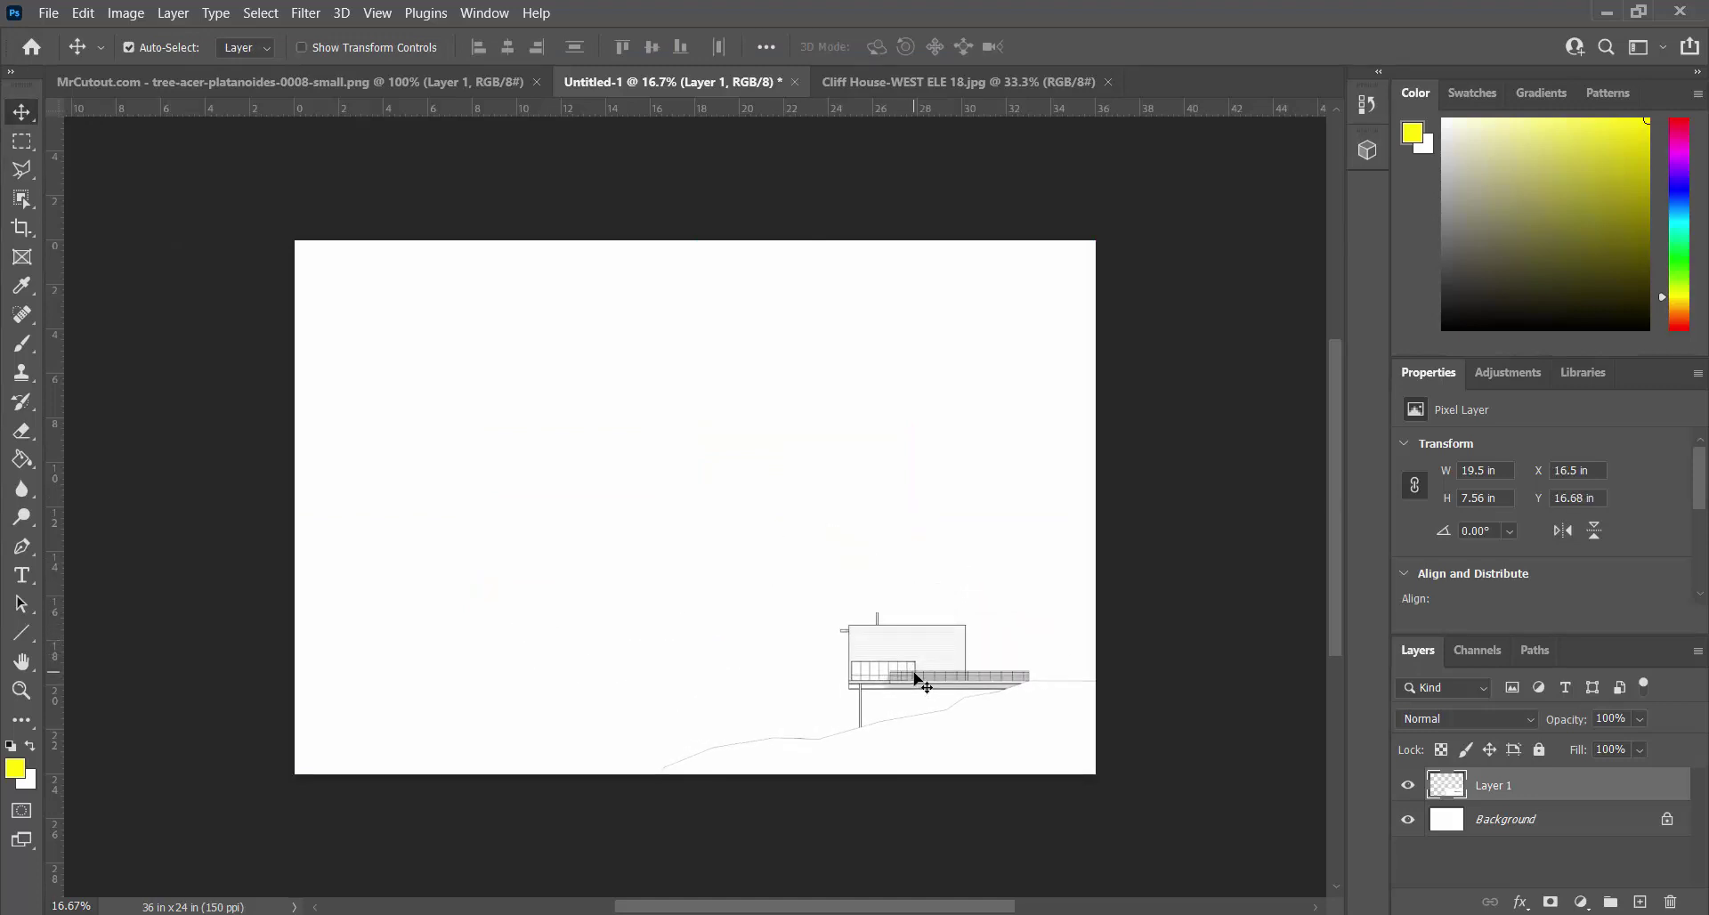
key("Right")
key("Right")
key("Right")
key("Right")
key("Down")
key("Down")
key("Down")
key("Right")
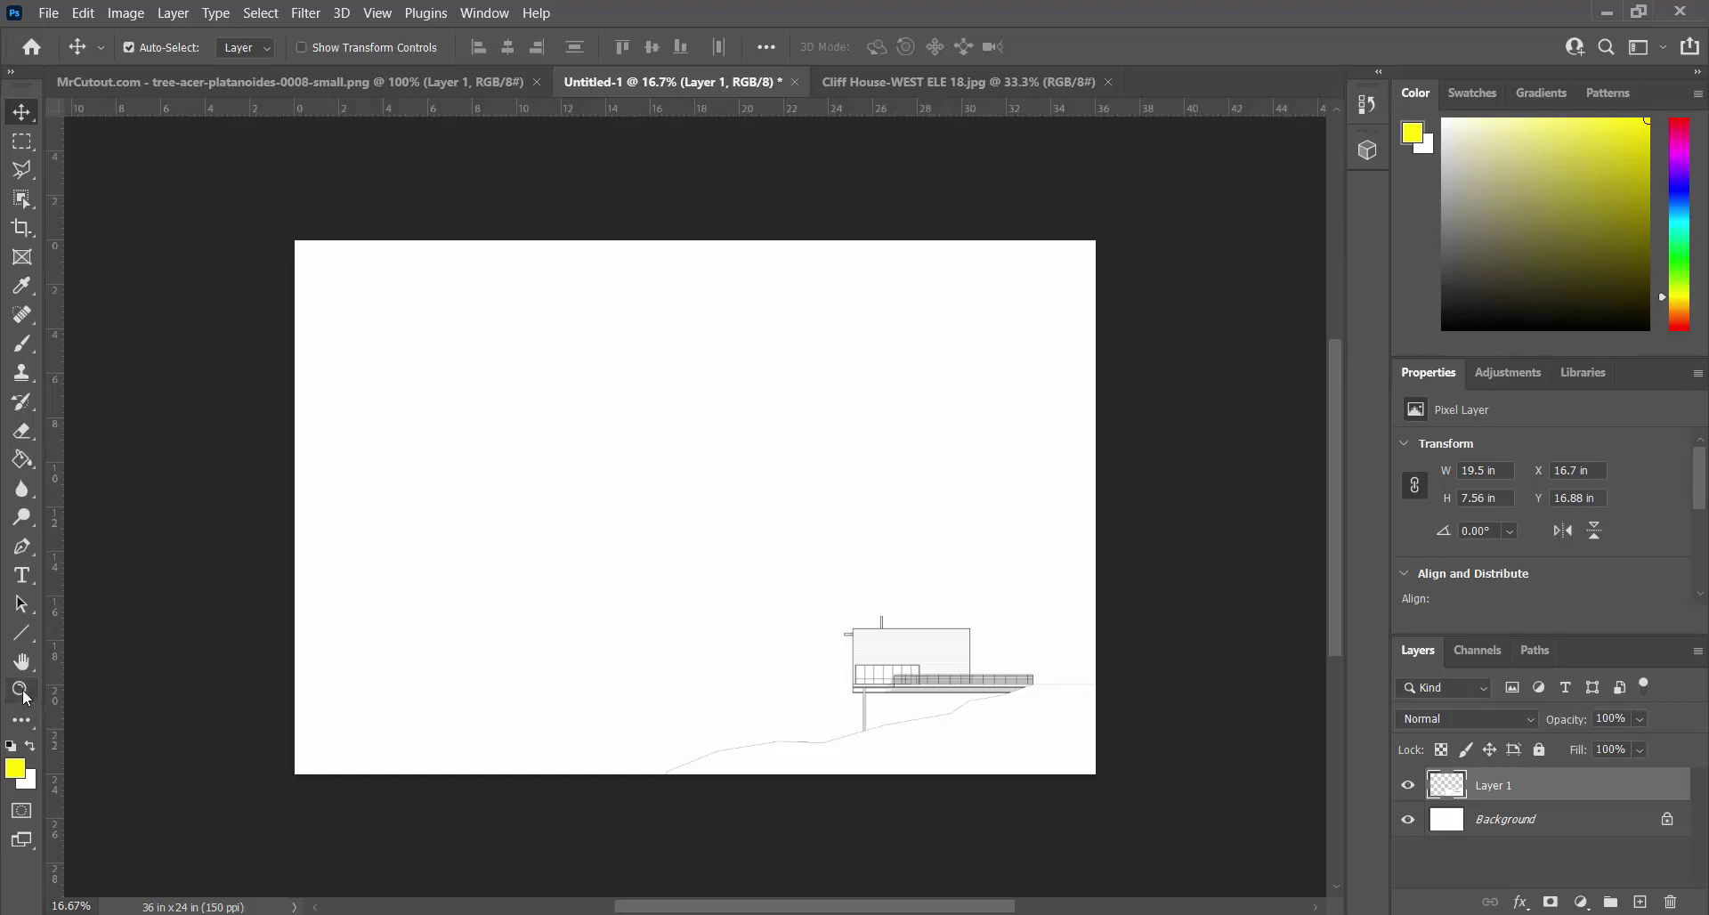
Examine the placed elevation up close at 50% zoom.
key("z")
left_click(1015, 693)
left_click(976, 706)
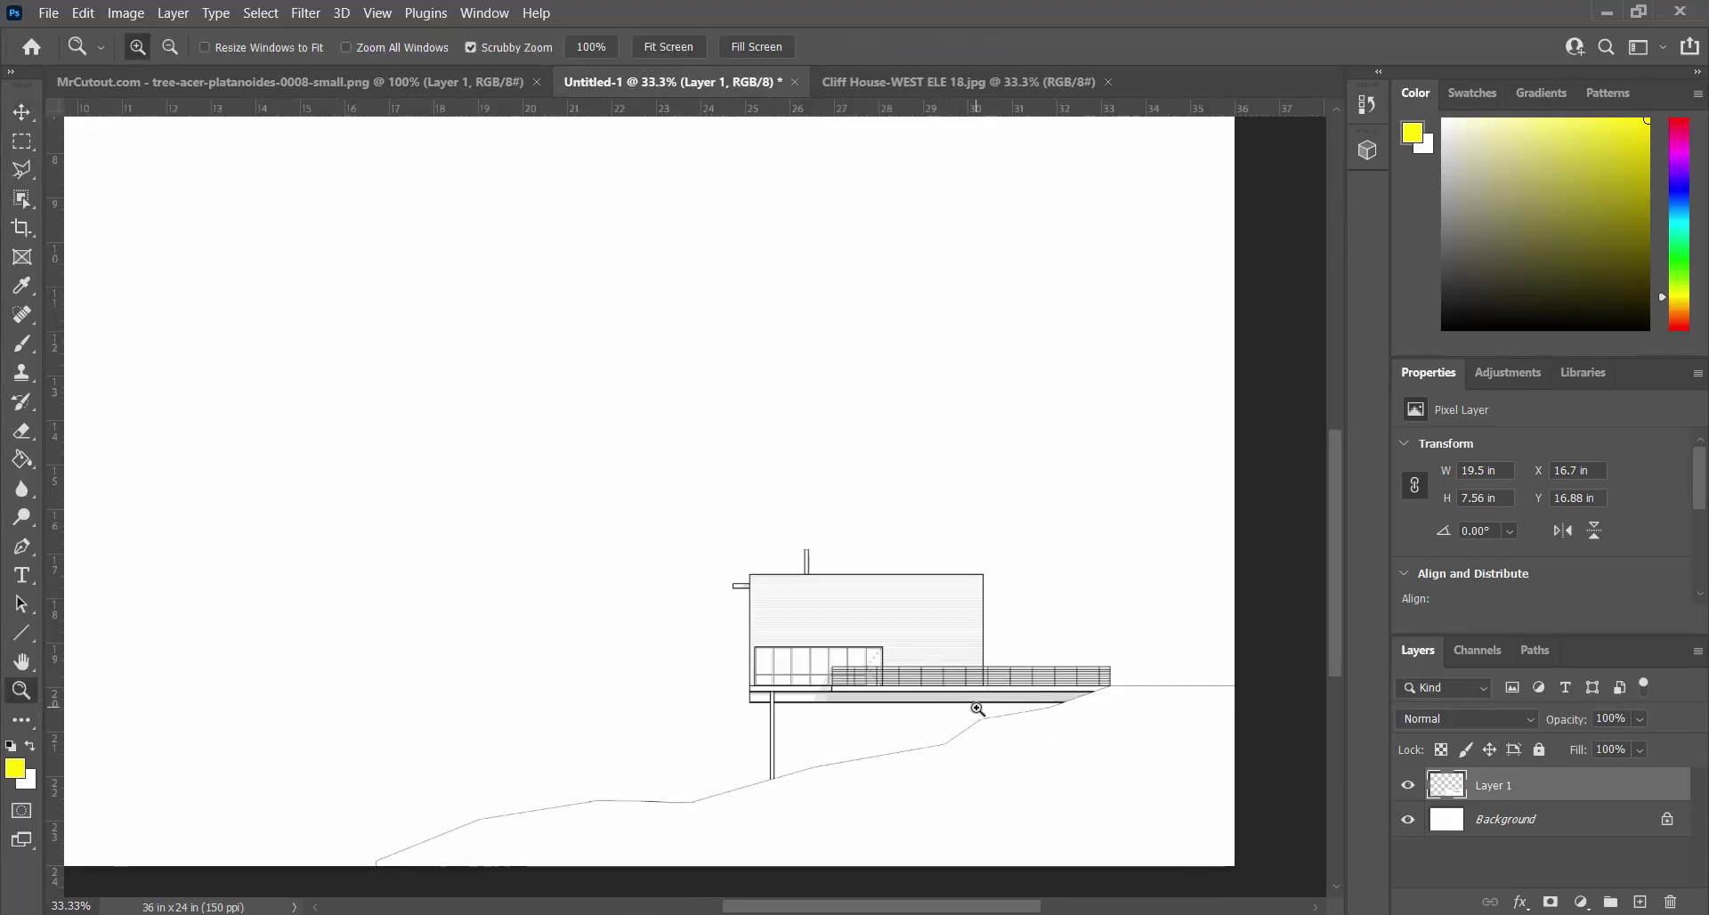
left_click(984, 713)
left_click_drag(892, 906, 920, 906)
scroll(931, 674, "down", 2)
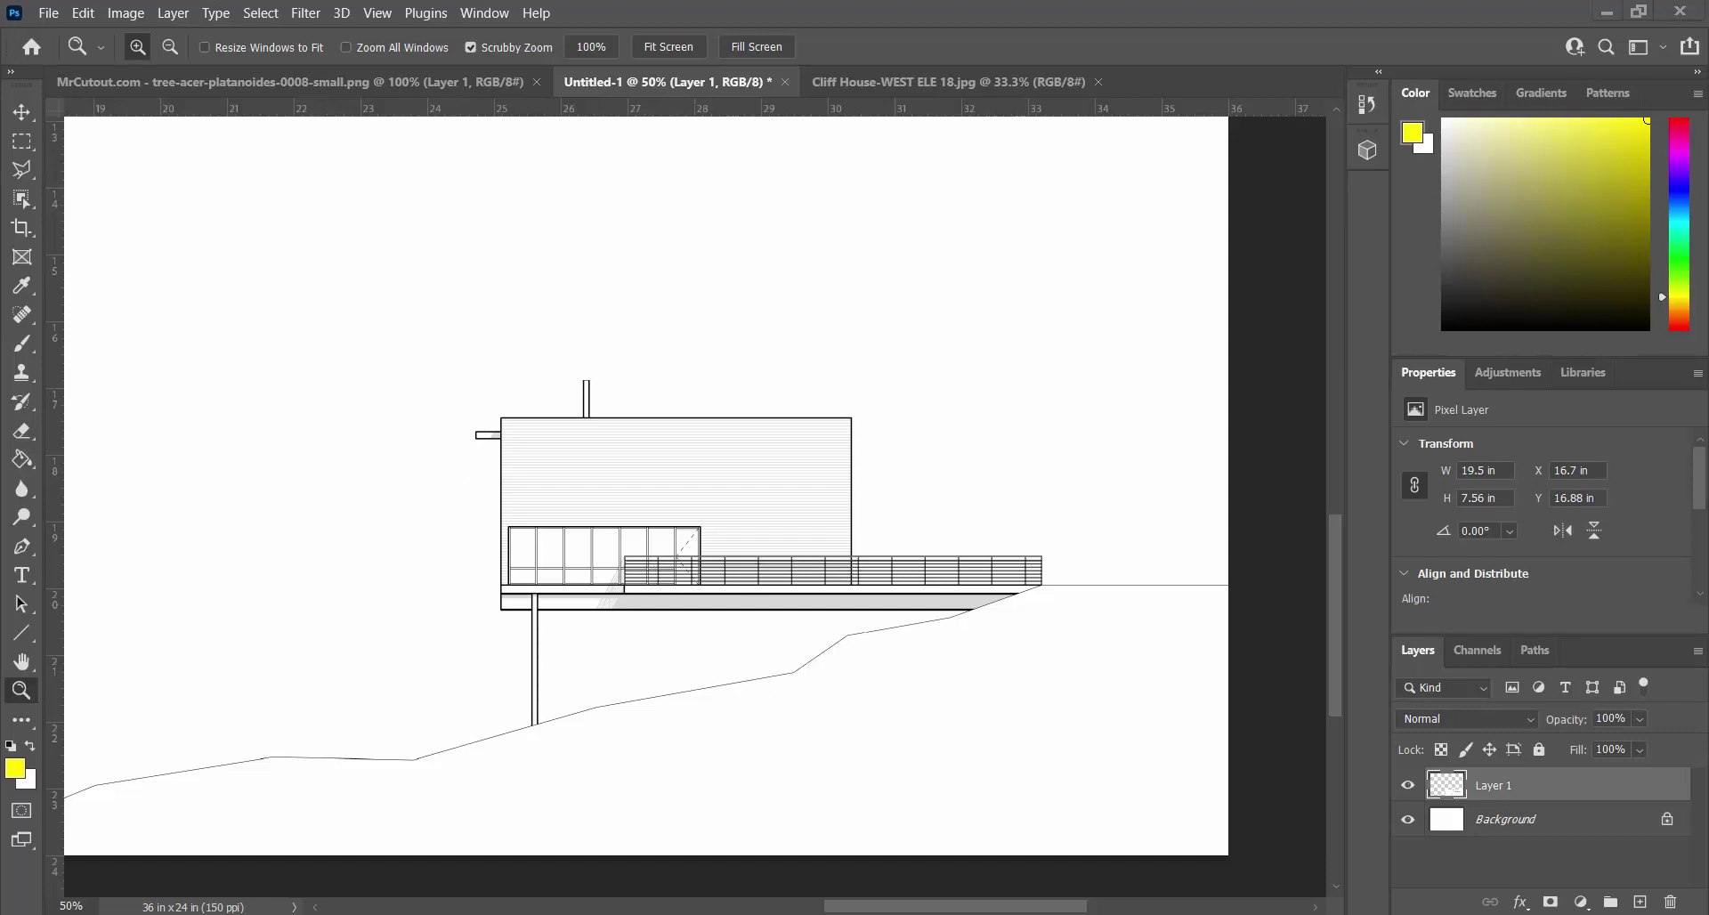
Switch to the browser, look over the MrCutout.com home page and its cutout categories, and return to Photoshop.
left_click_drag(0, 210, 622, 210)
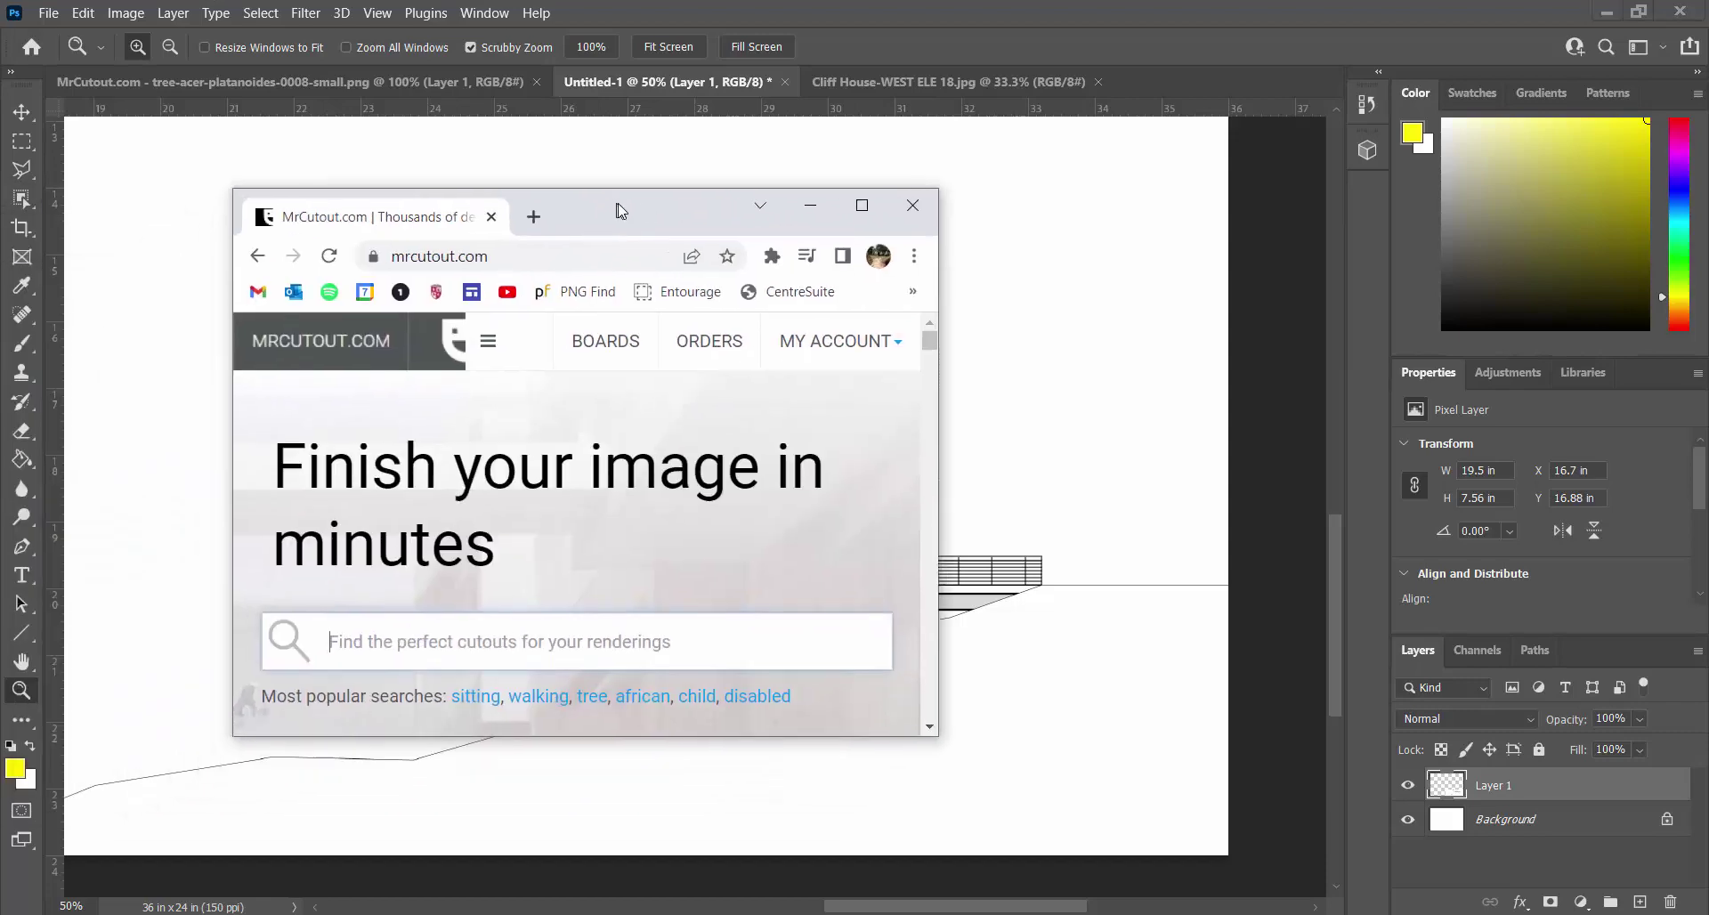
left_click(869, 208)
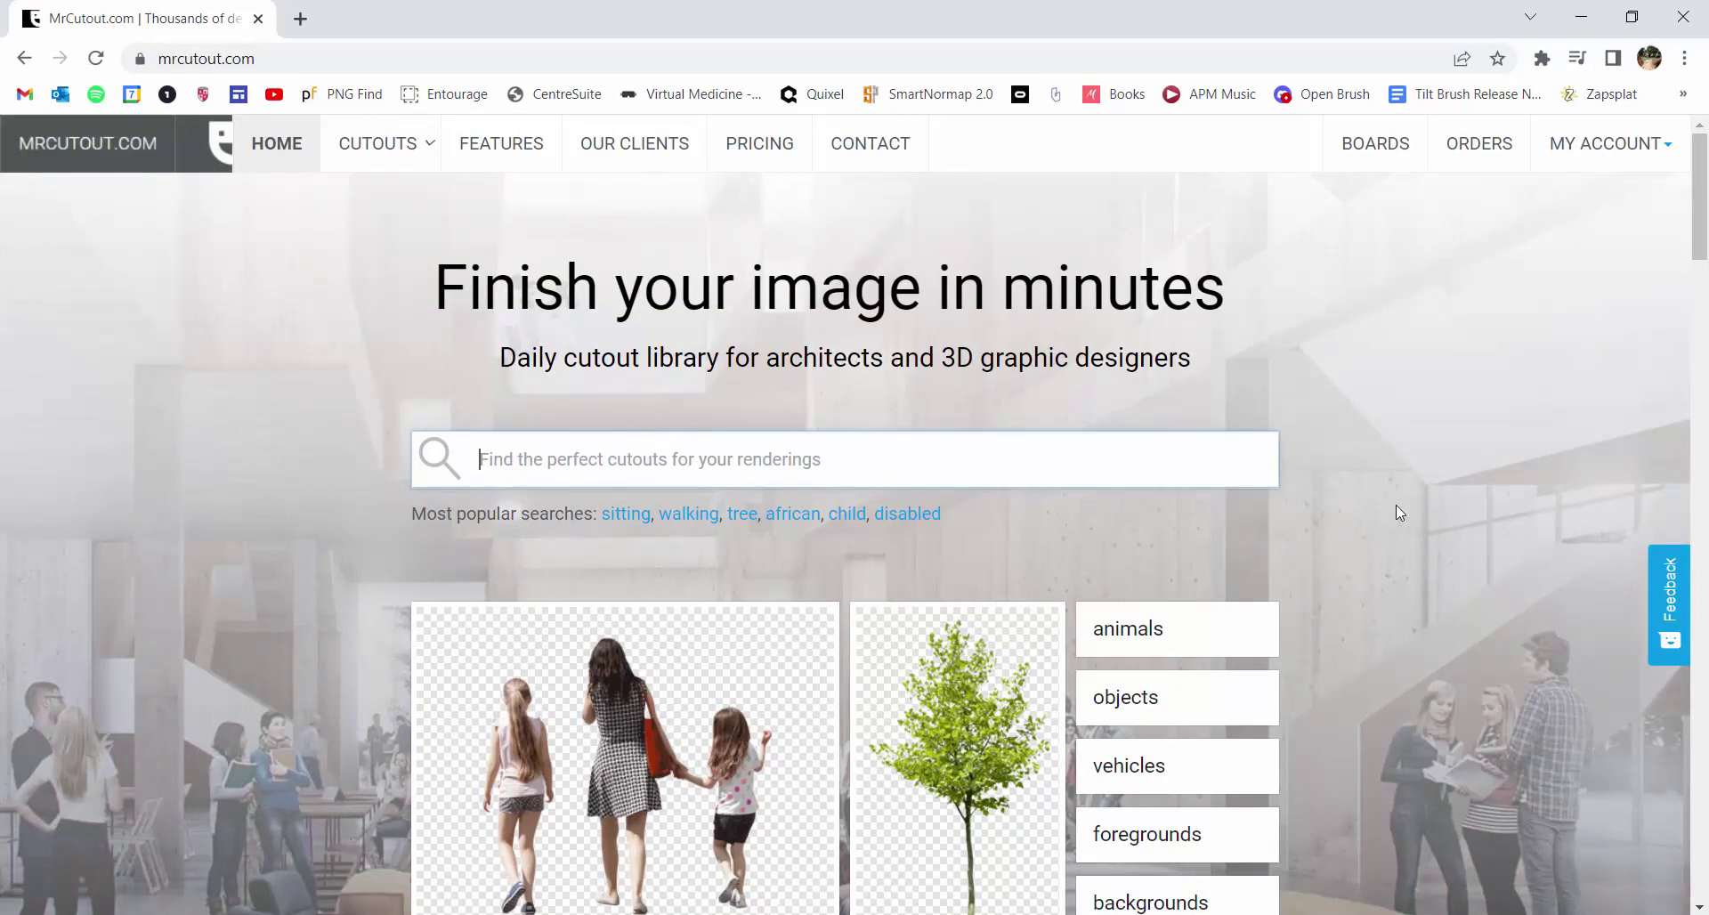
scroll(1264, 411, "down", 6)
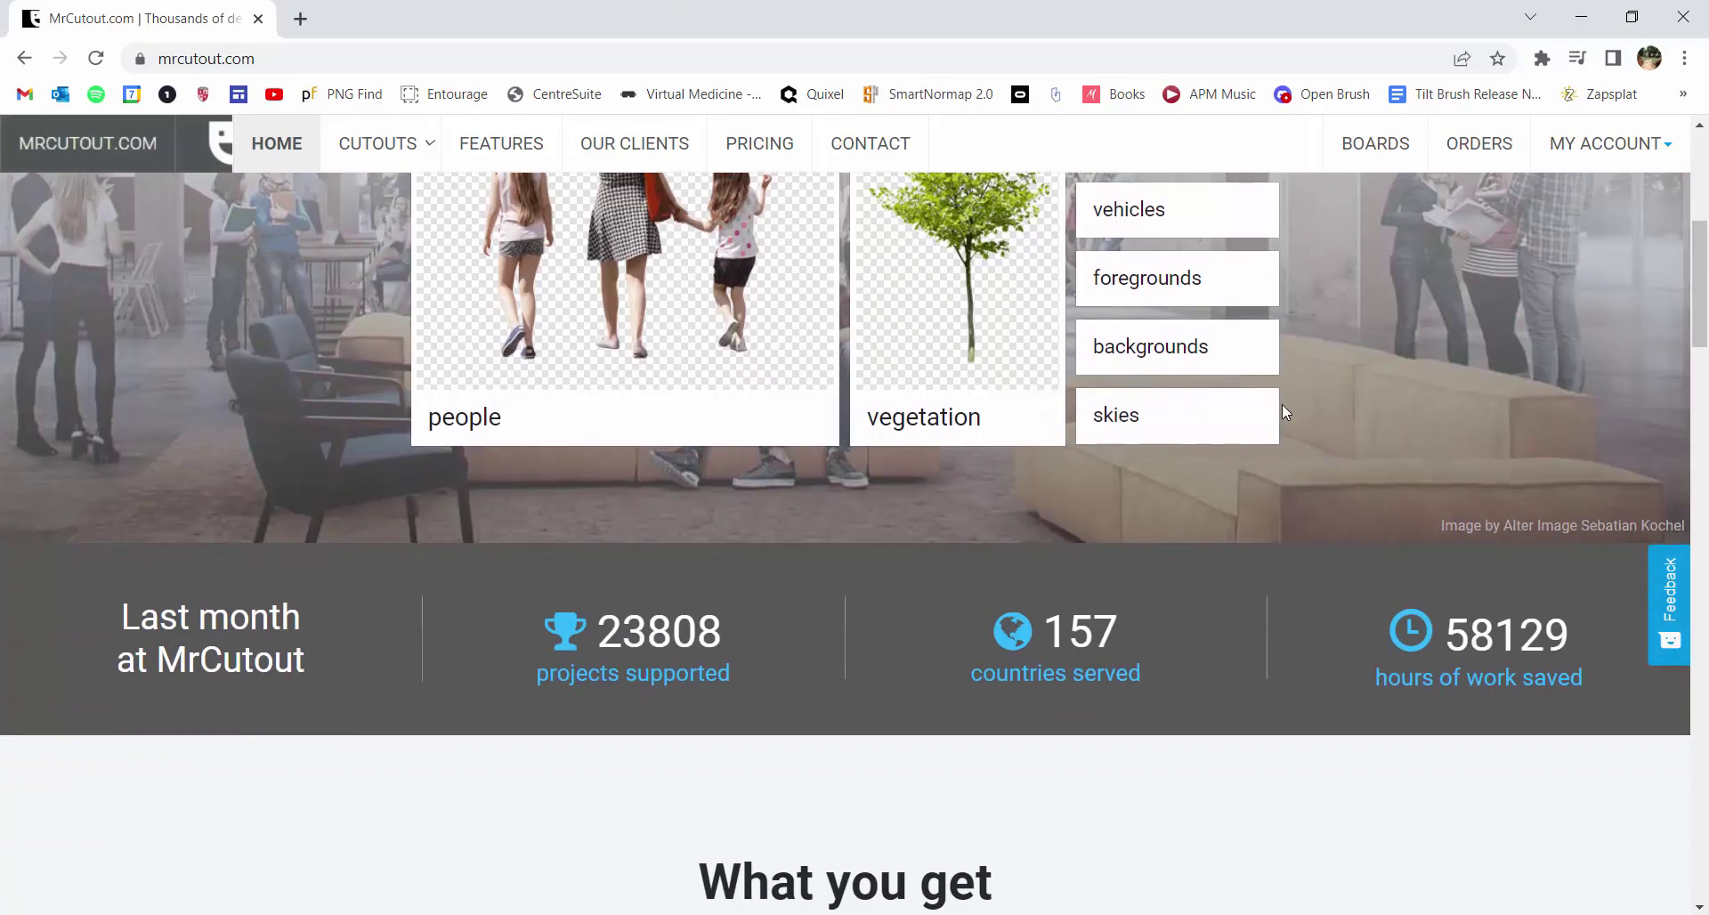
scroll(1282, 404, "down", 5)
scroll(1281, 411, "down", 8)
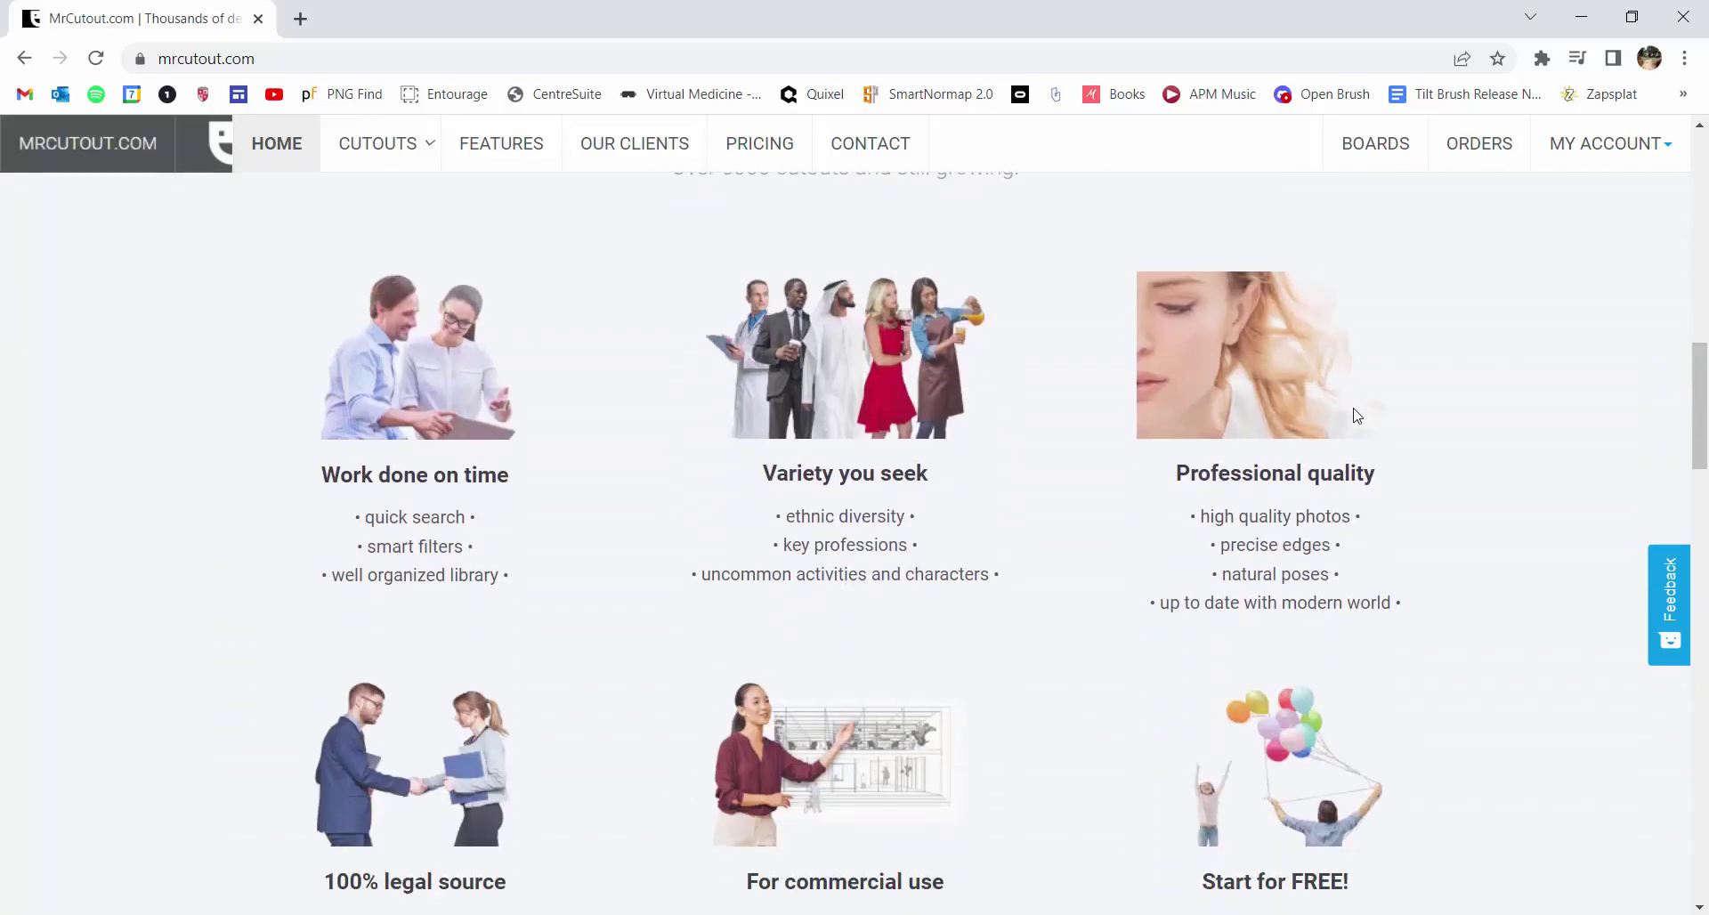
scroll(1463, 474, "up", 20)
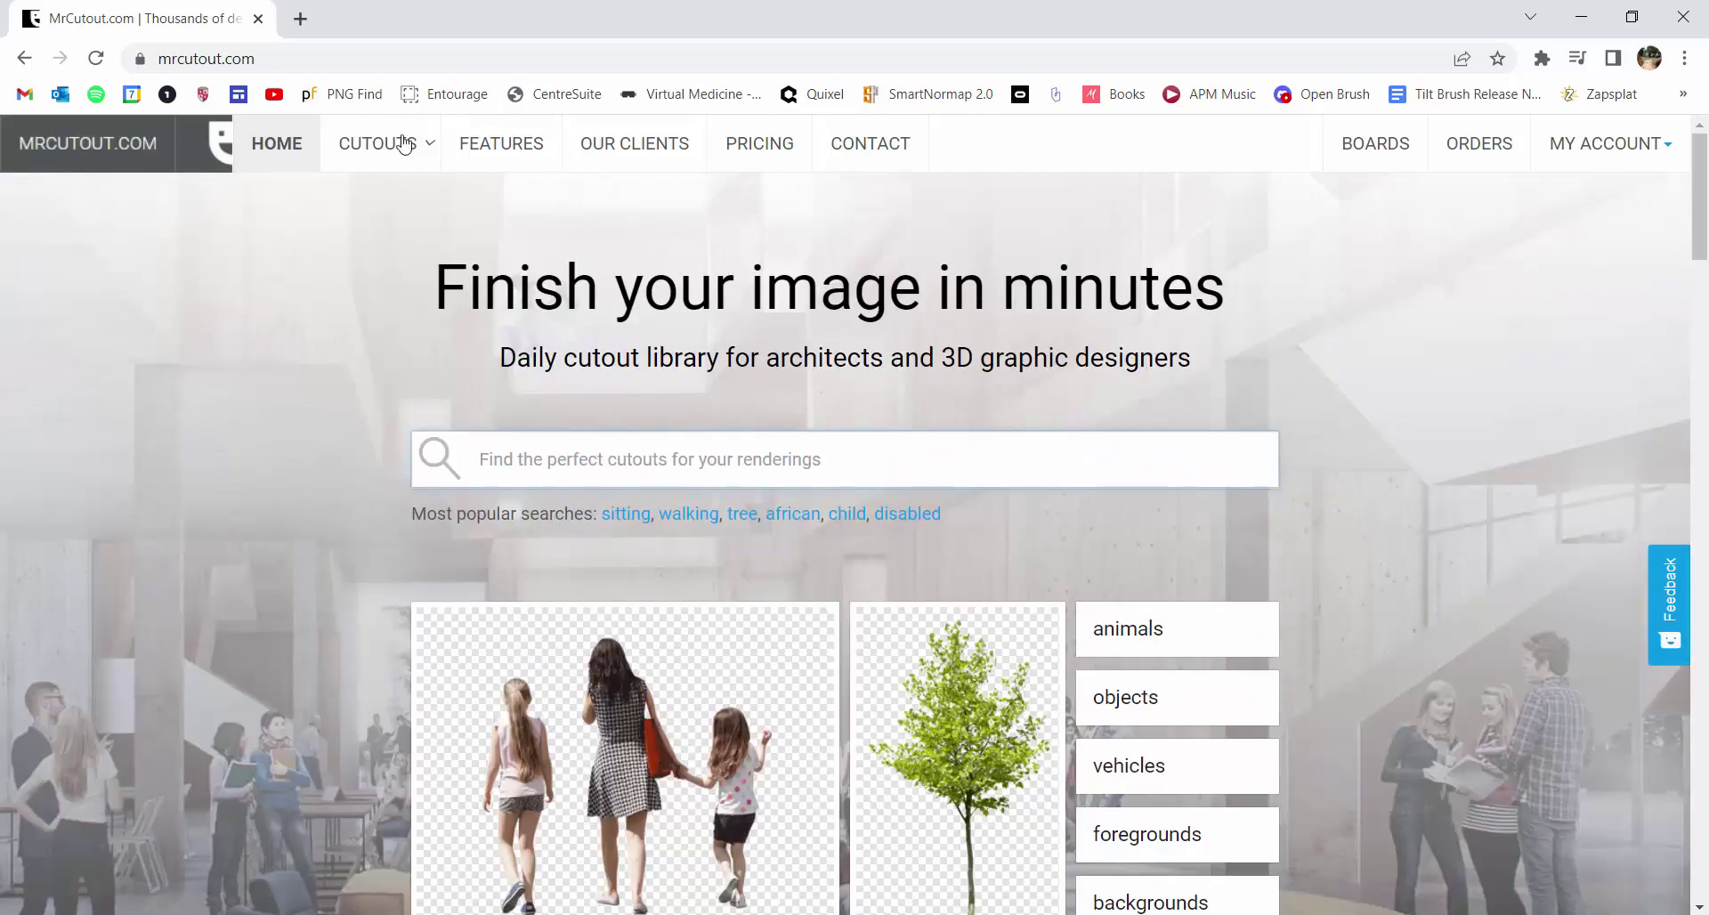
left_click(1581, 16)
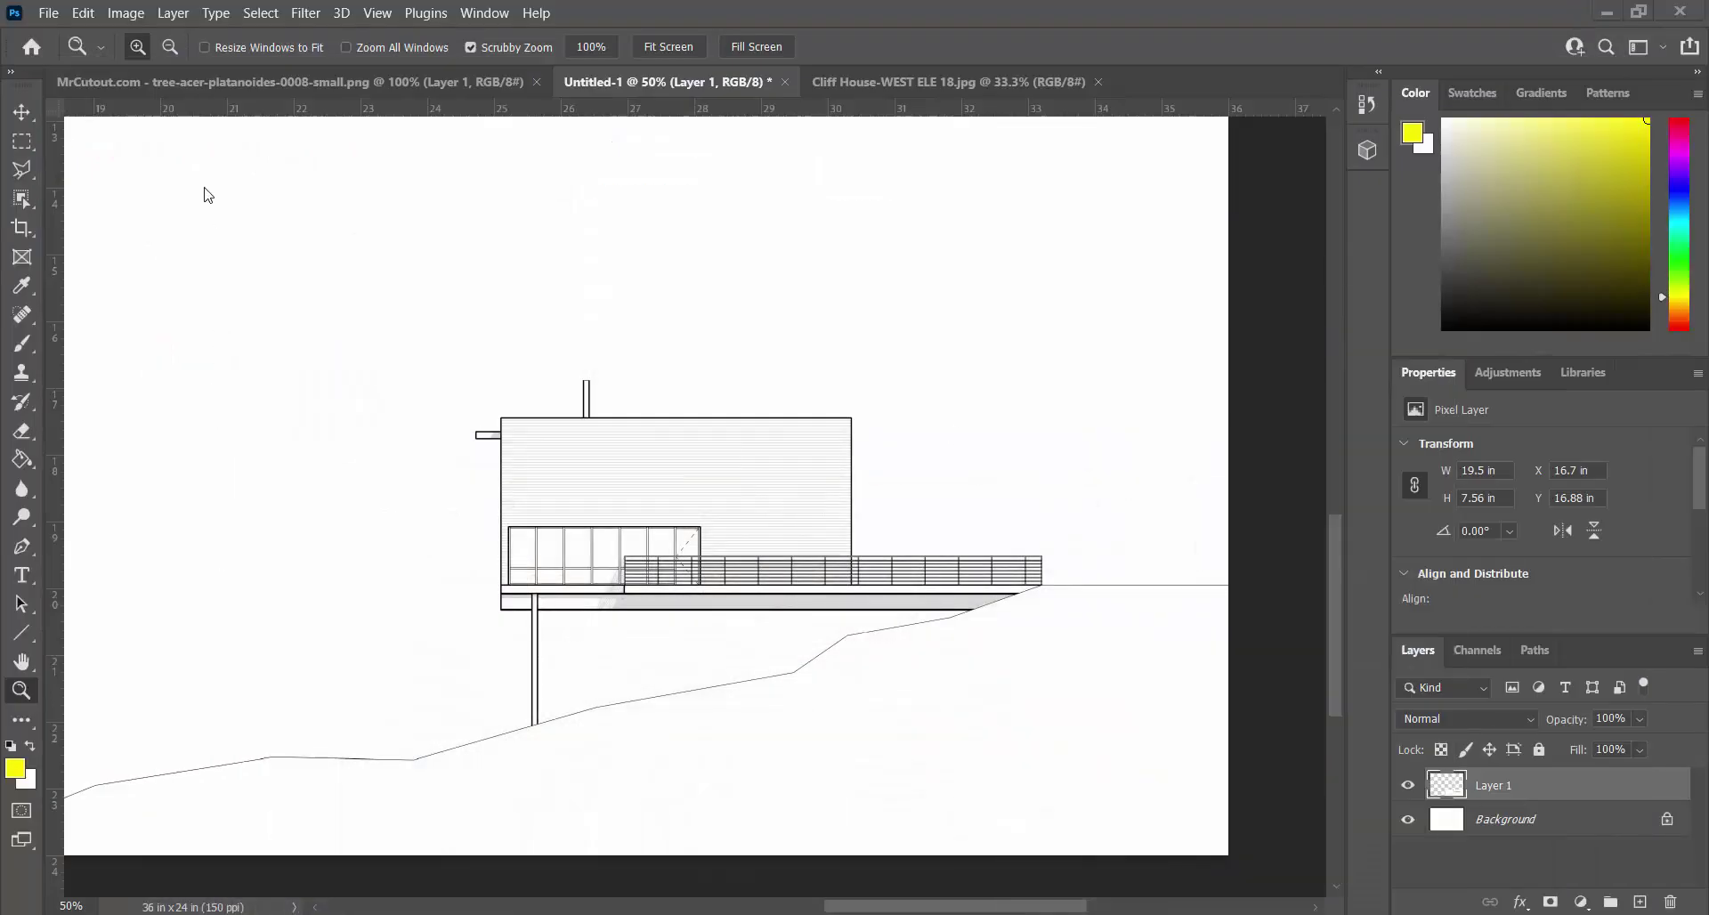
Copy the entire maple tree cutout into Untitled-1 and place it left of the house with its trunk base on the ground line.
left_click(207, 81)
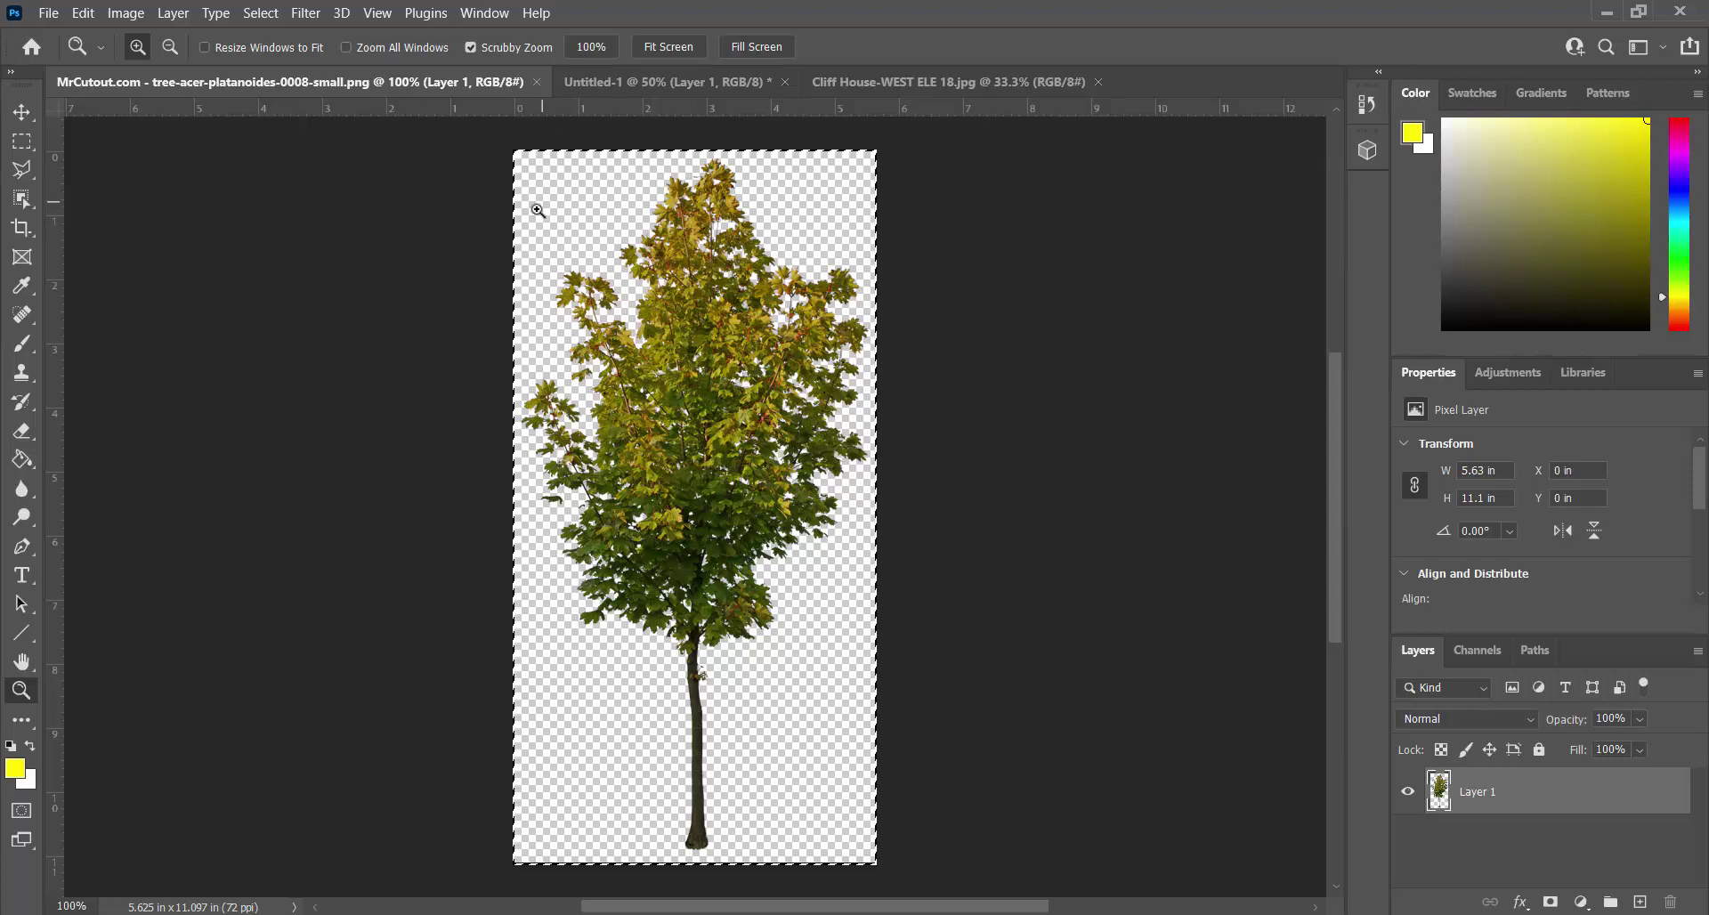
left_click(261, 12)
left_click(268, 32)
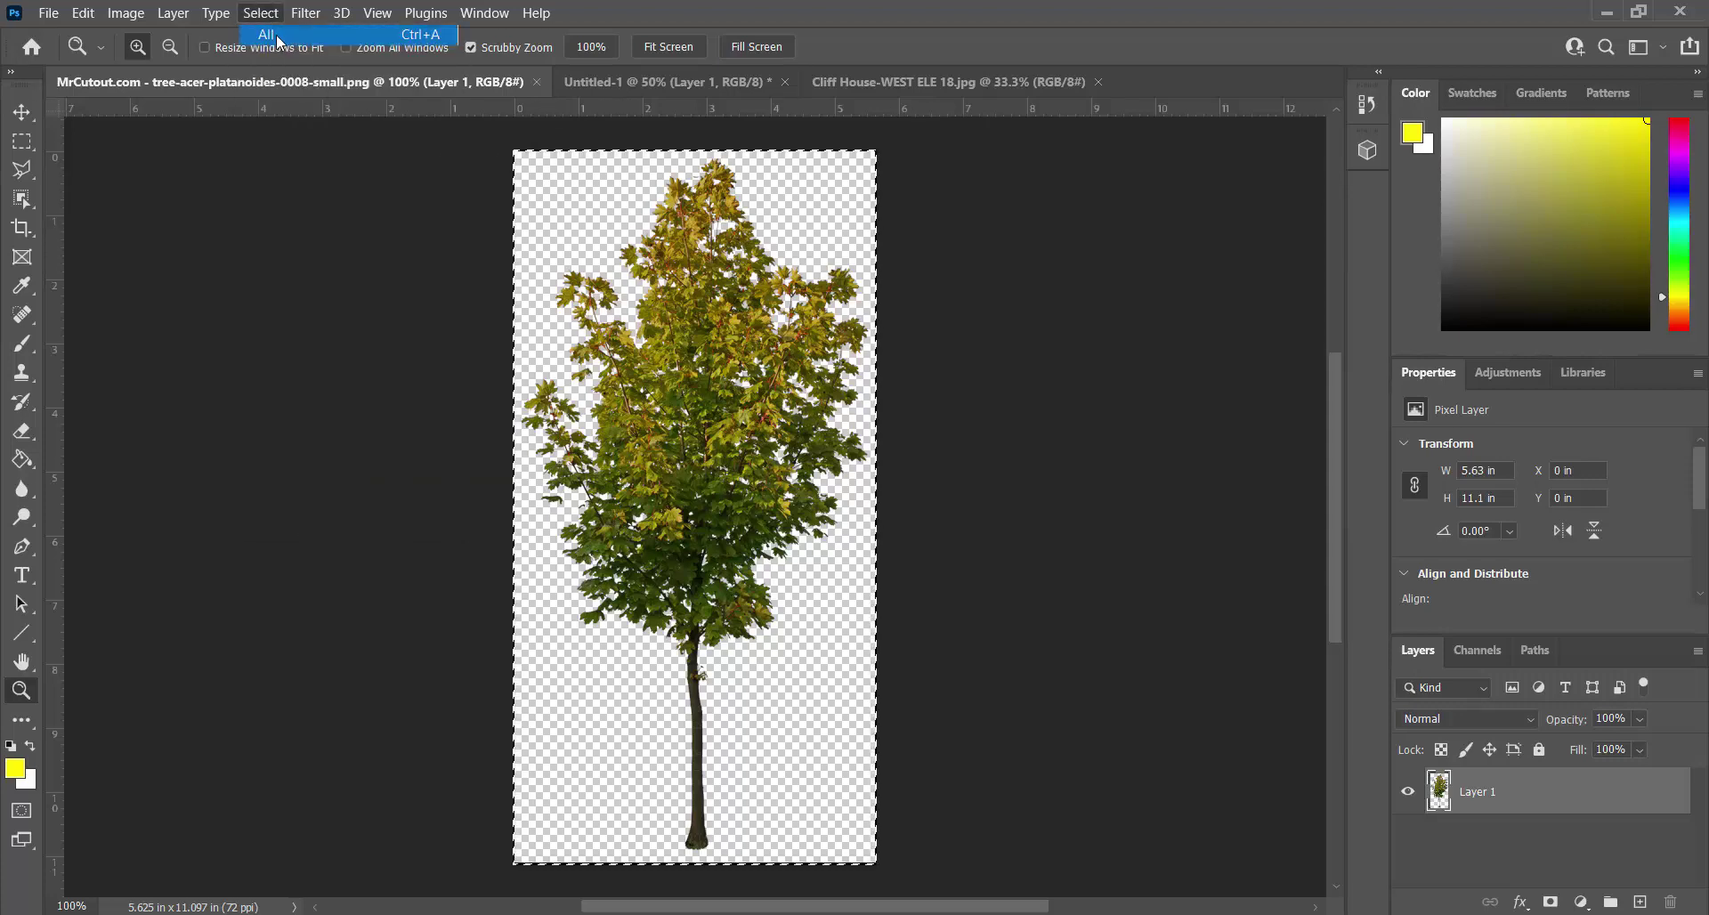
left_click(89, 13)
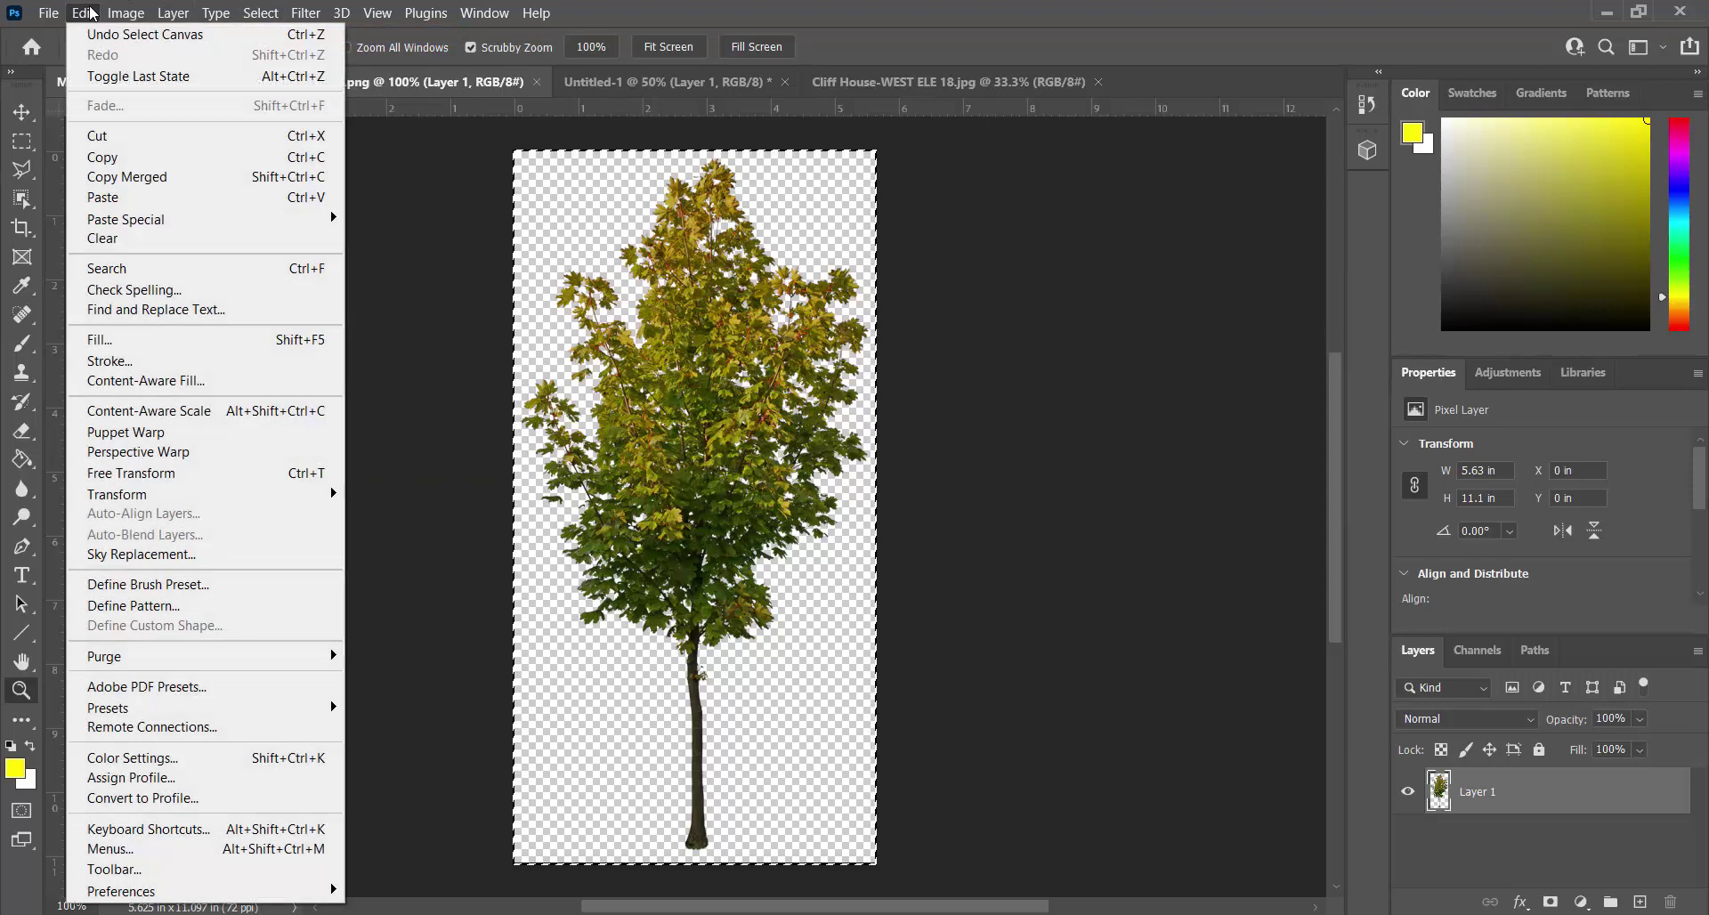
left_click(138, 157)
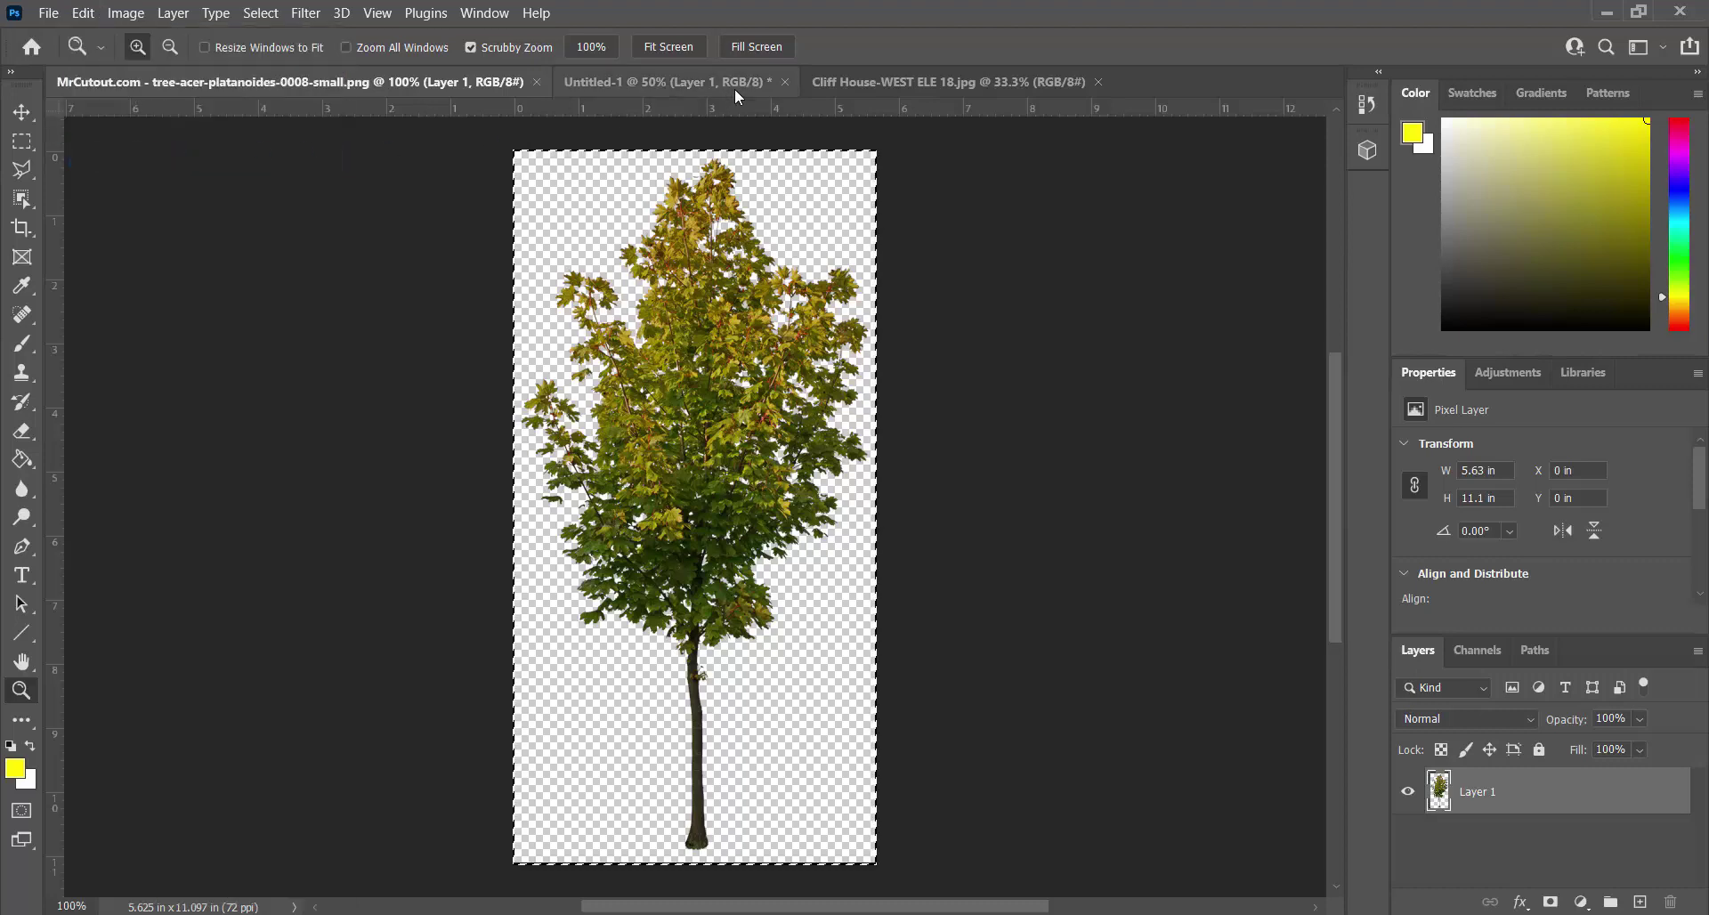
left_click(730, 82)
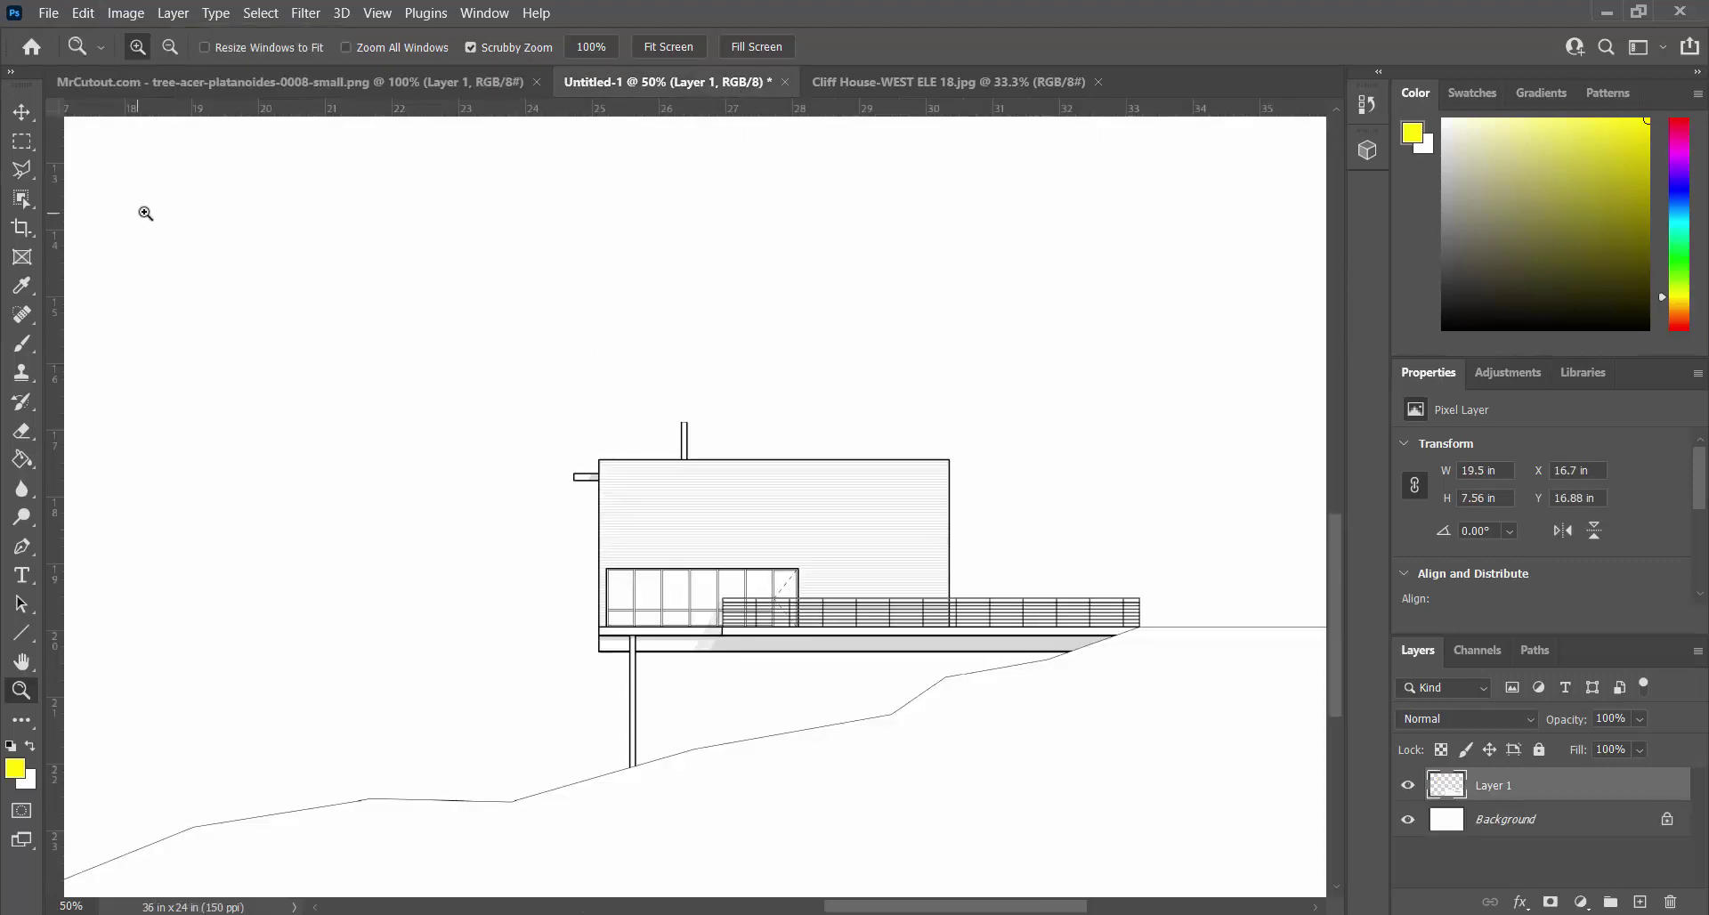
left_click(83, 13)
left_click(134, 199)
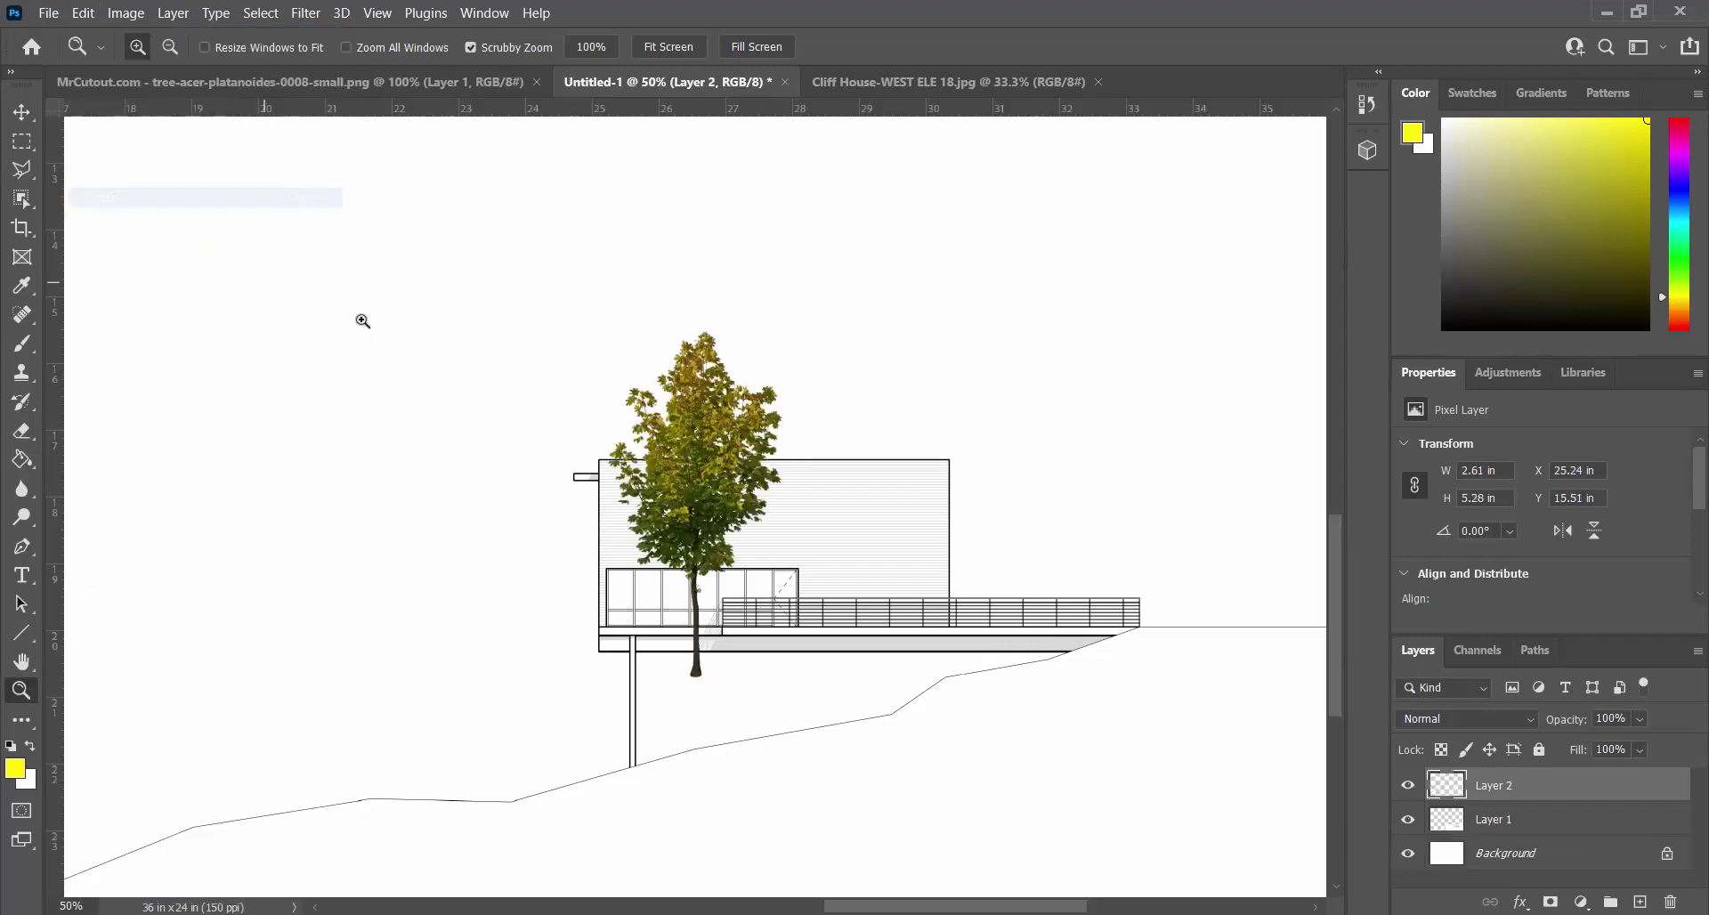
left_click(22, 113)
left_click_drag(677, 427, 527, 559)
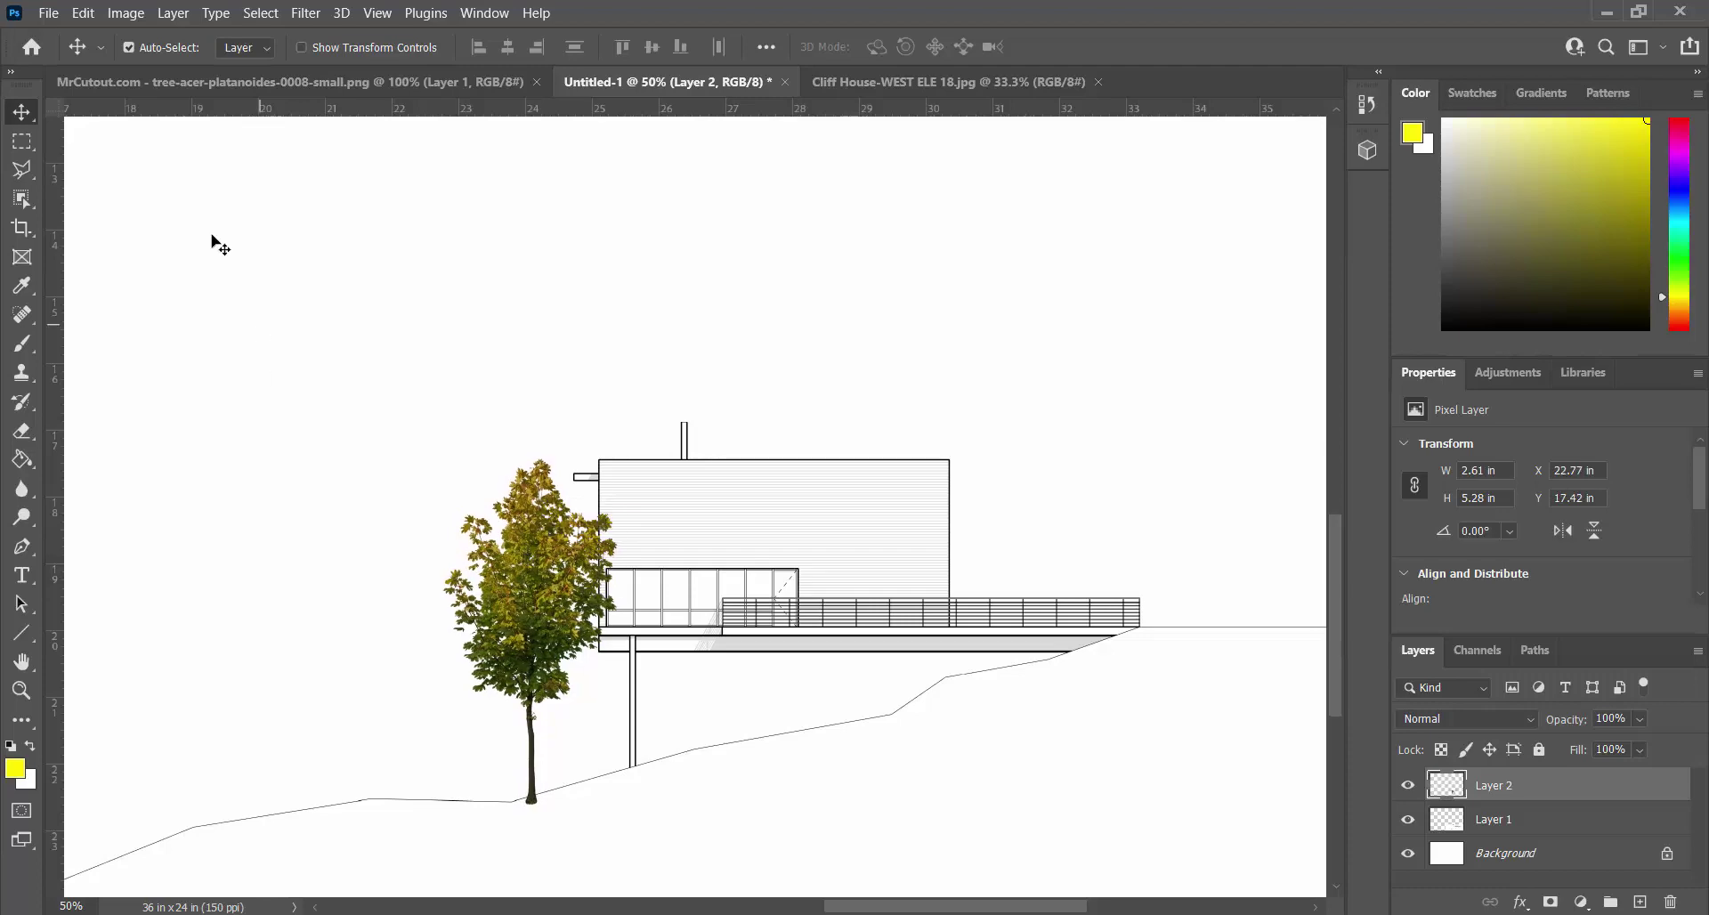
Scale the maple tree up proportionally to about 139%, making it about 3.62 x 7.34 in, with its trunk base on the ground line.
left_click(92, 20)
mouse_move(218, 495)
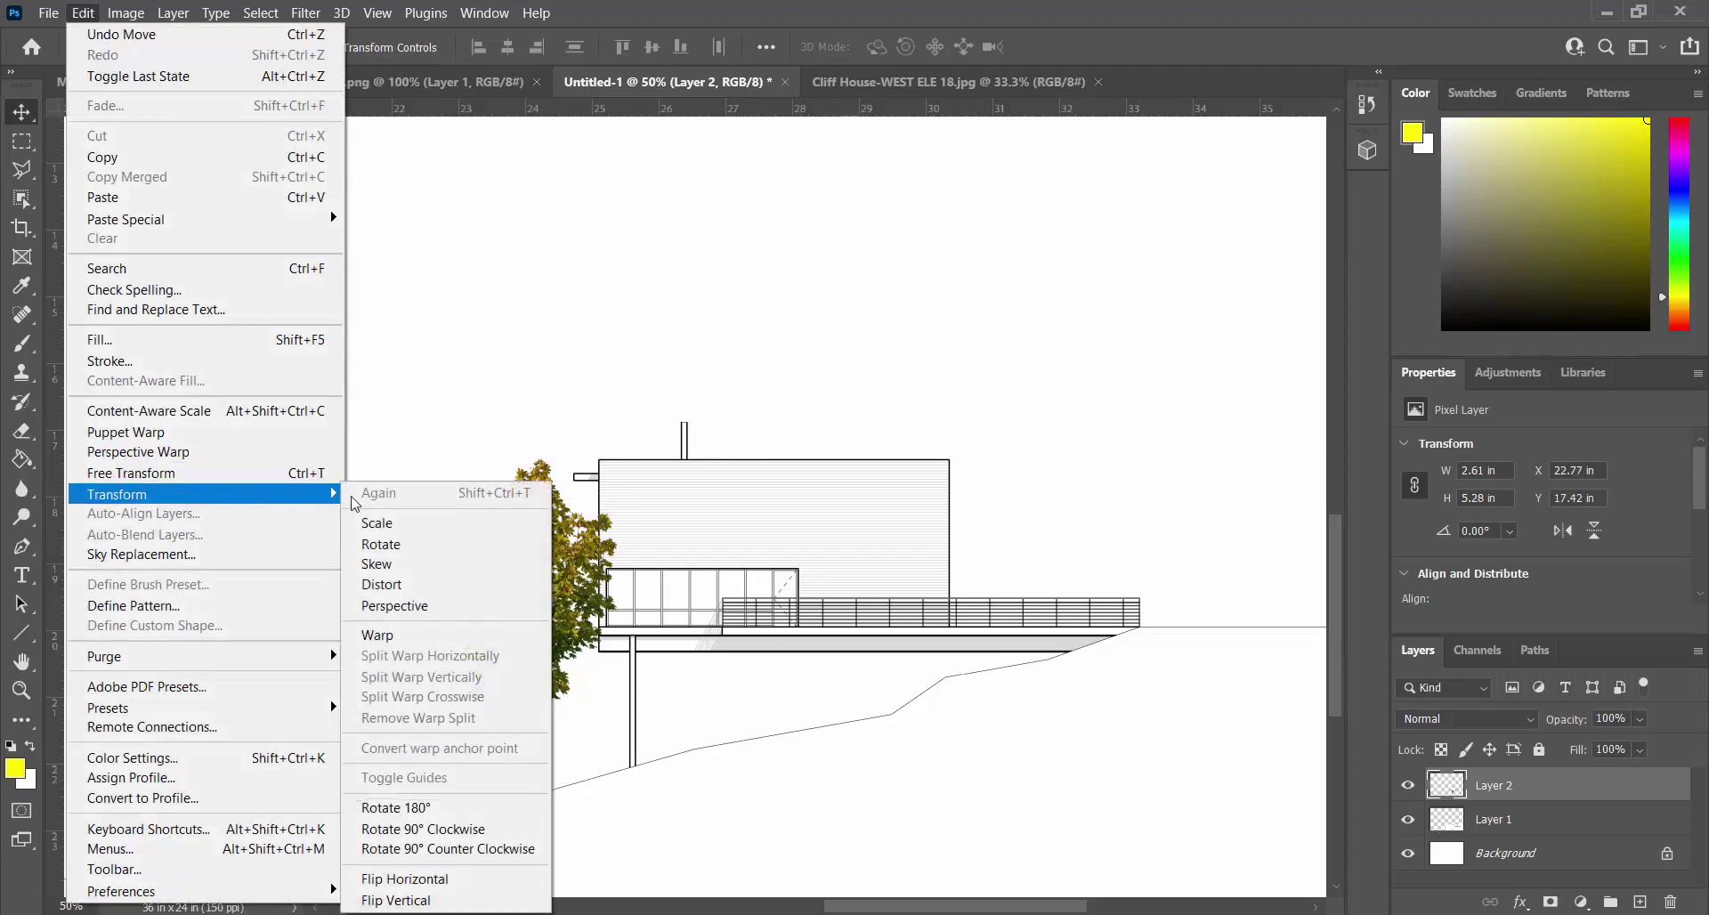
left_click(382, 523)
left_click_drag(616, 459, 549, 466)
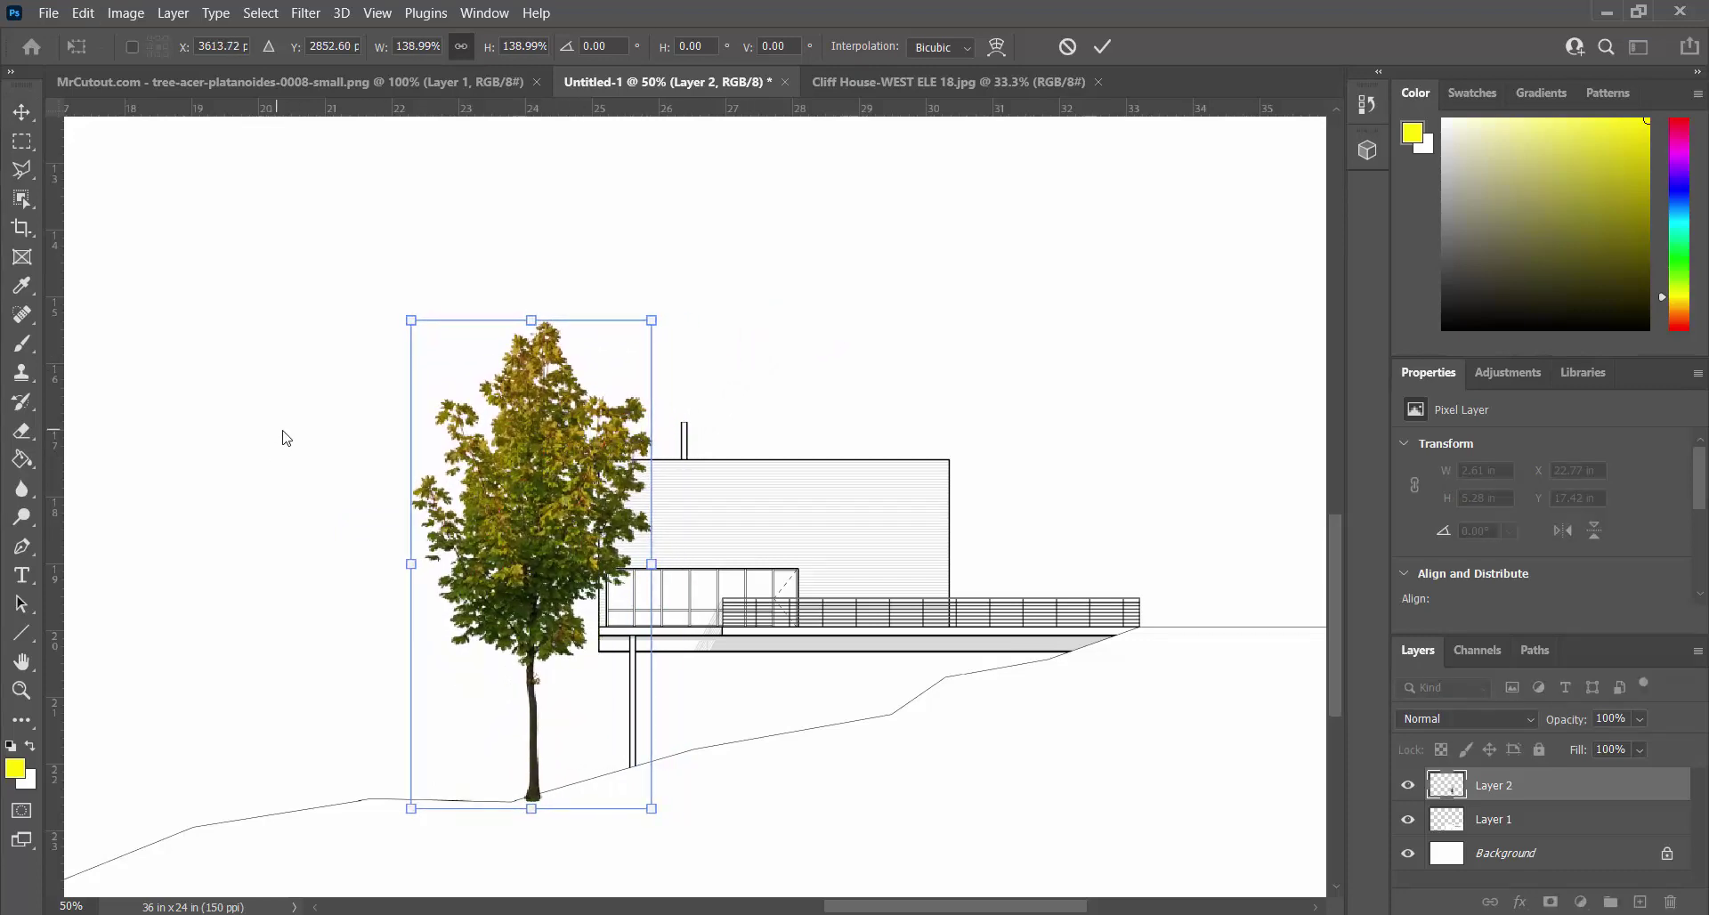
key("Return")
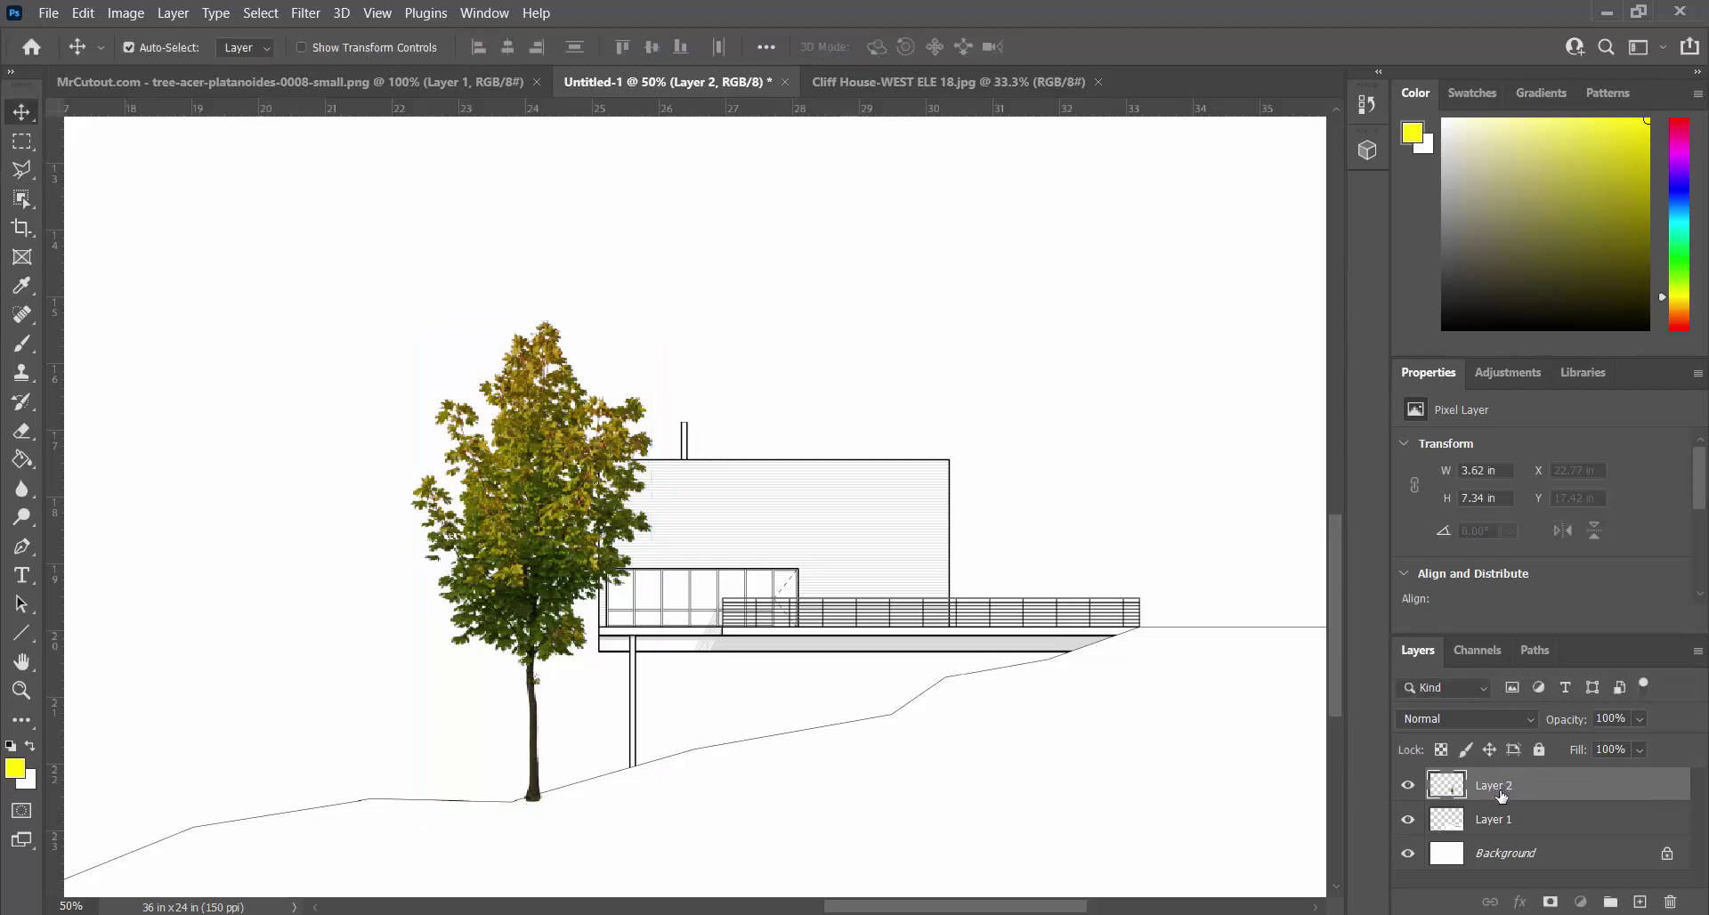
Rename Layer 2 as Tree and Layer 1 as West Elevation.
double_click(1517, 787)
type("Tree")
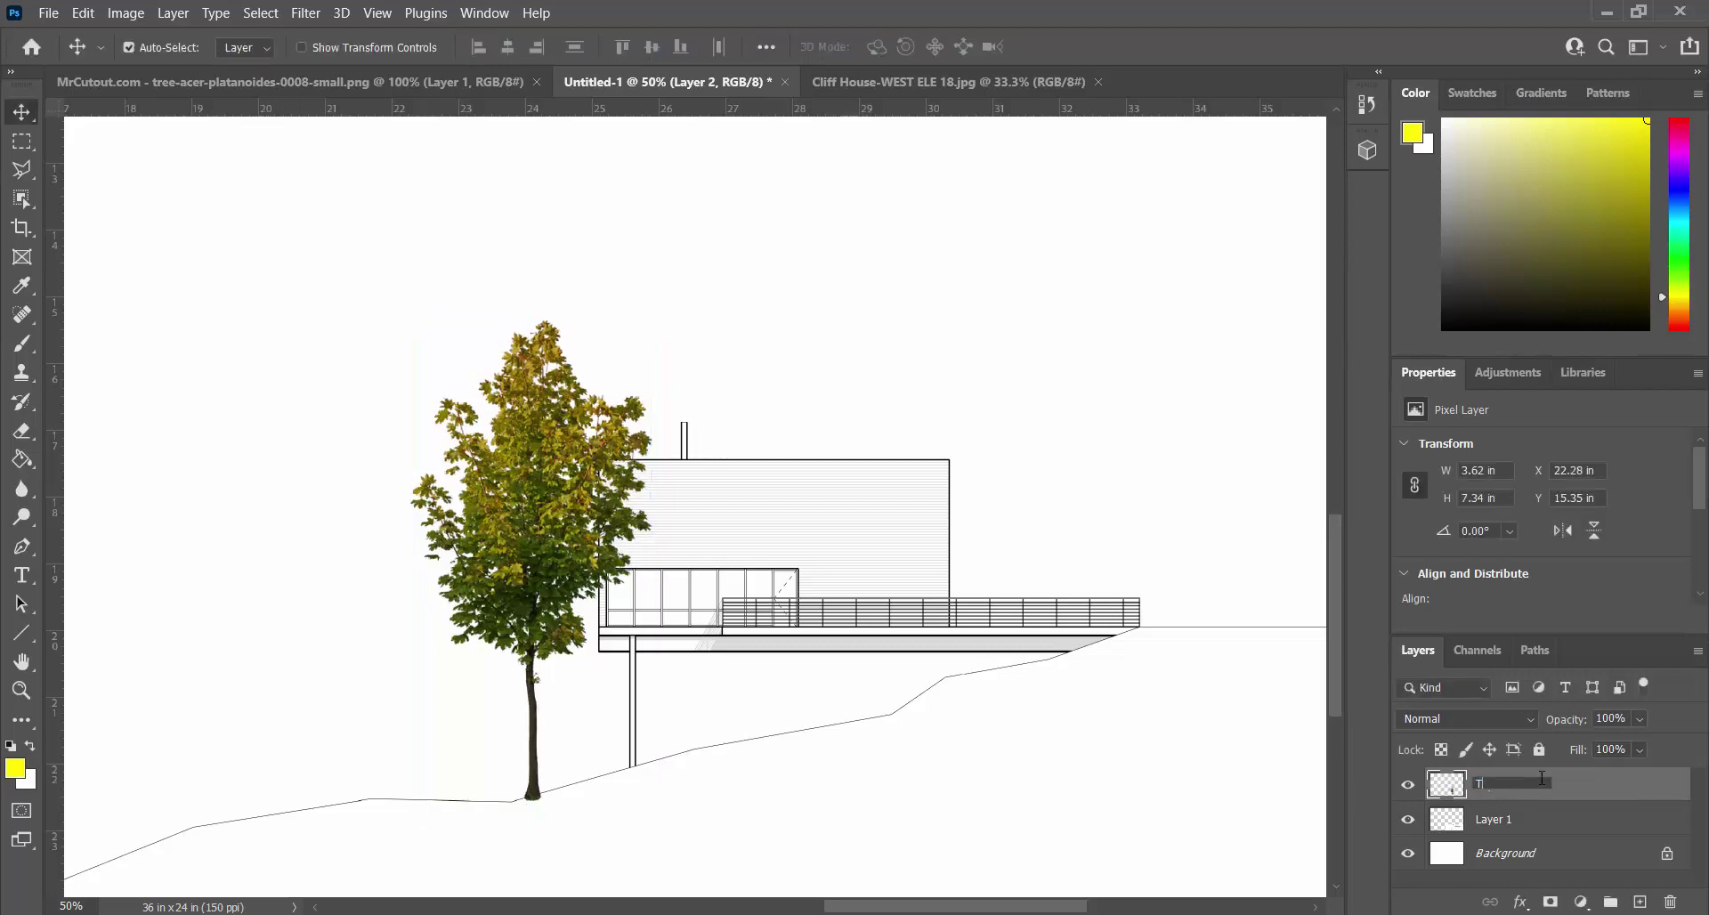
key("Return")
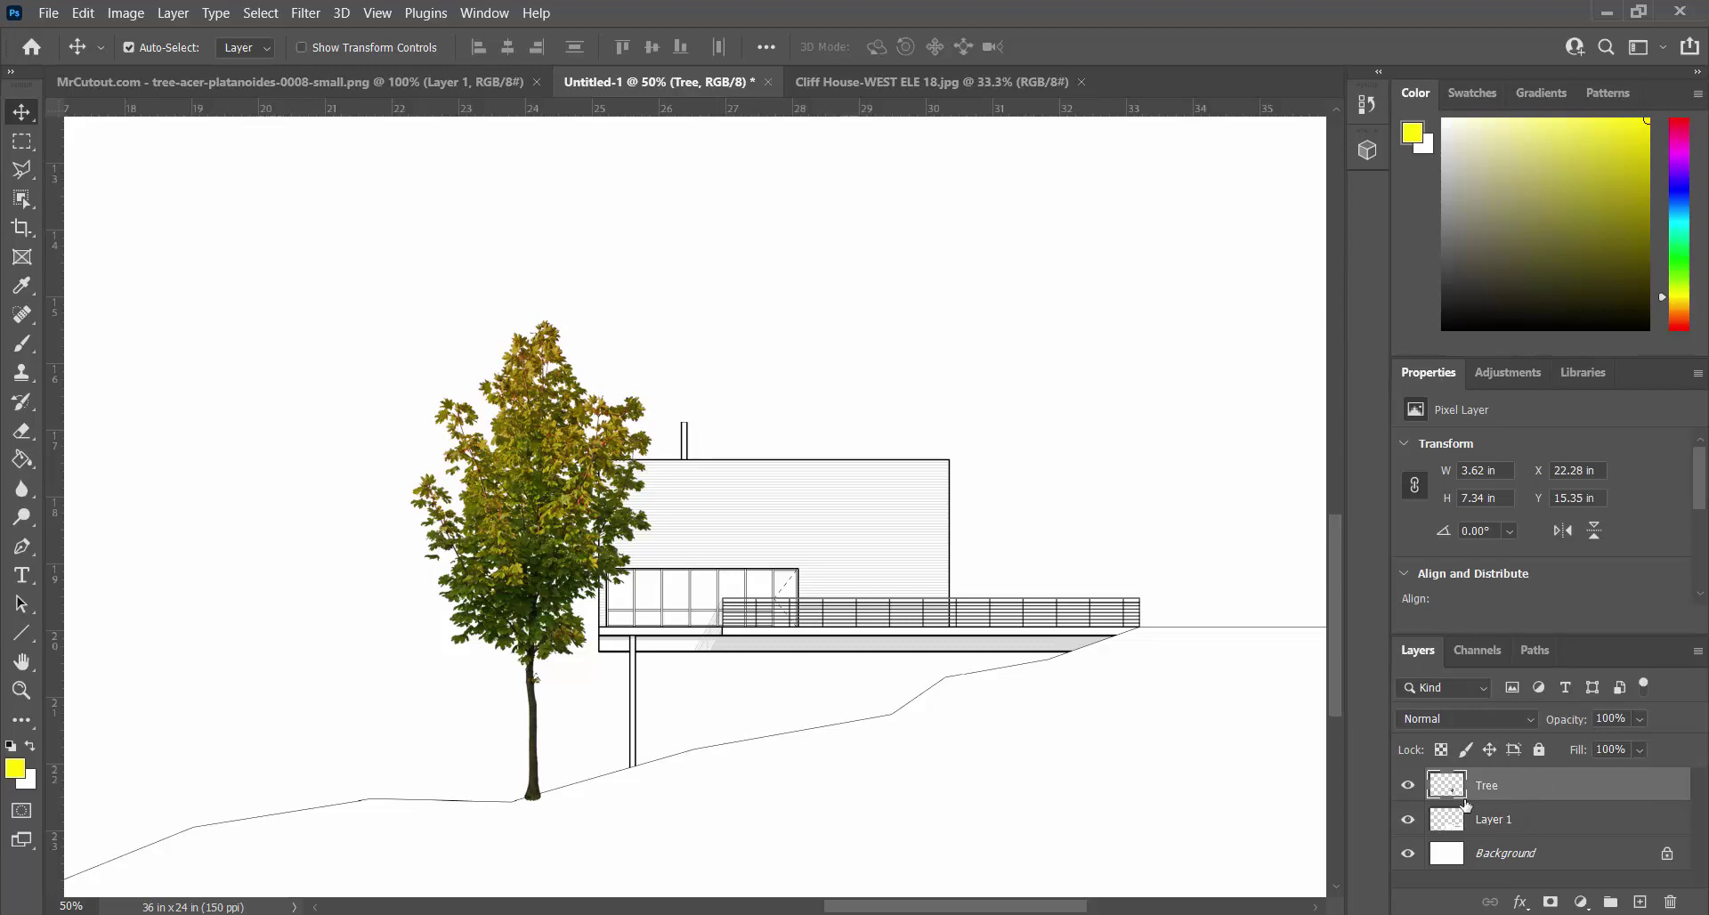
double_click(1493, 820)
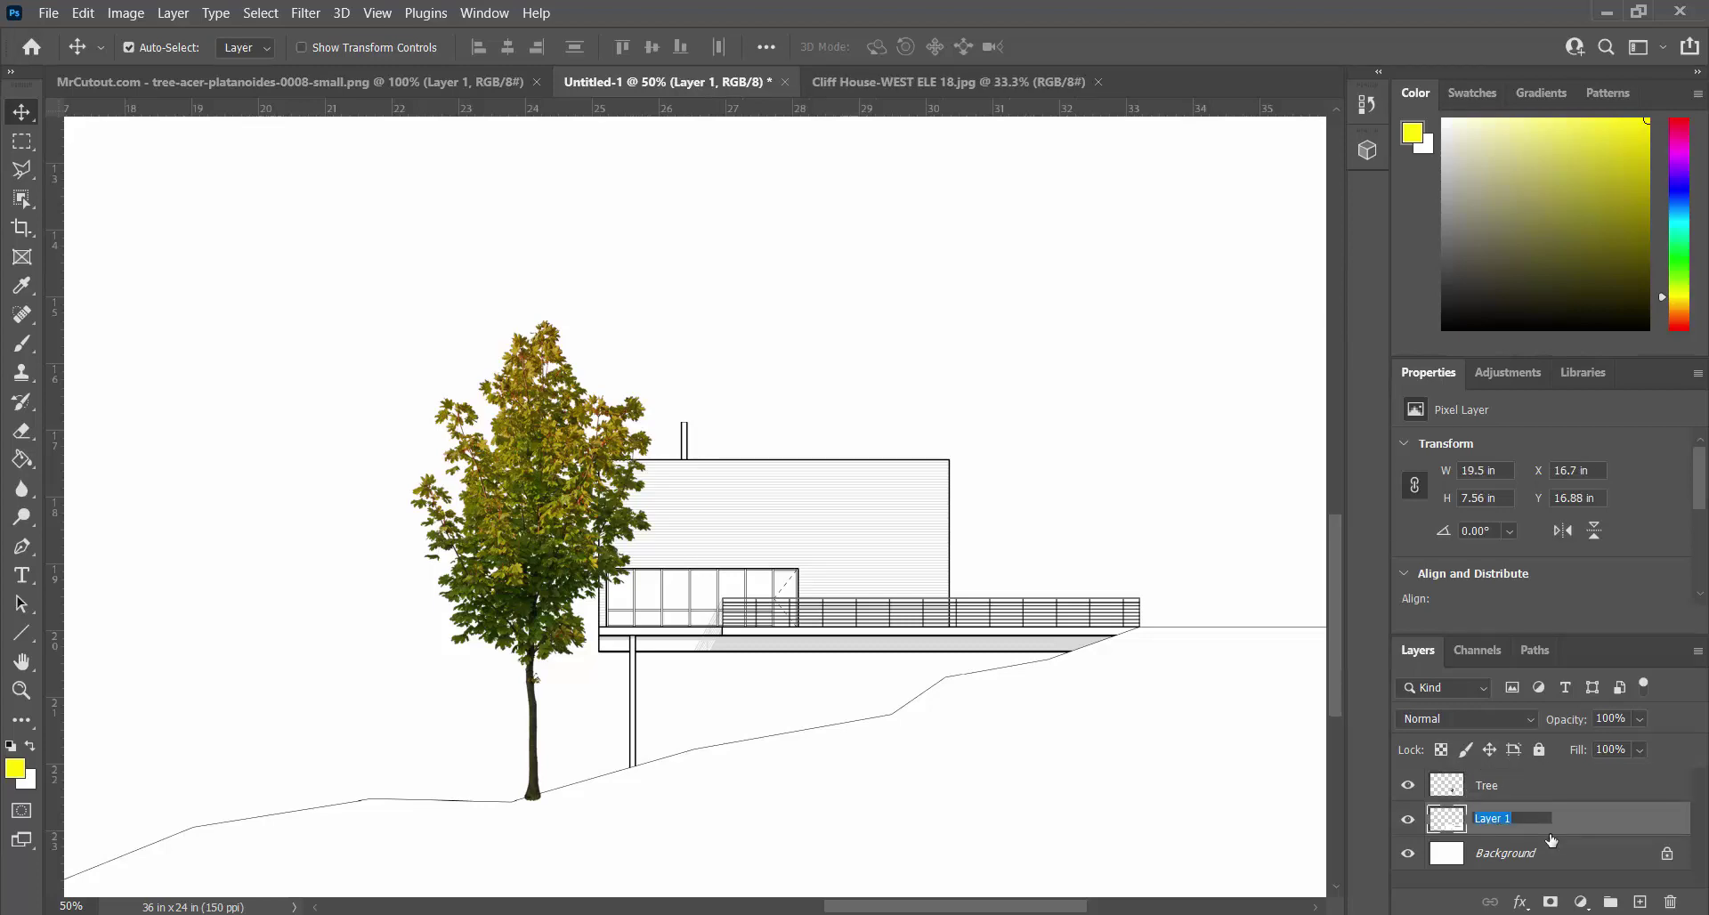
type("West Elevation")
key("Return")
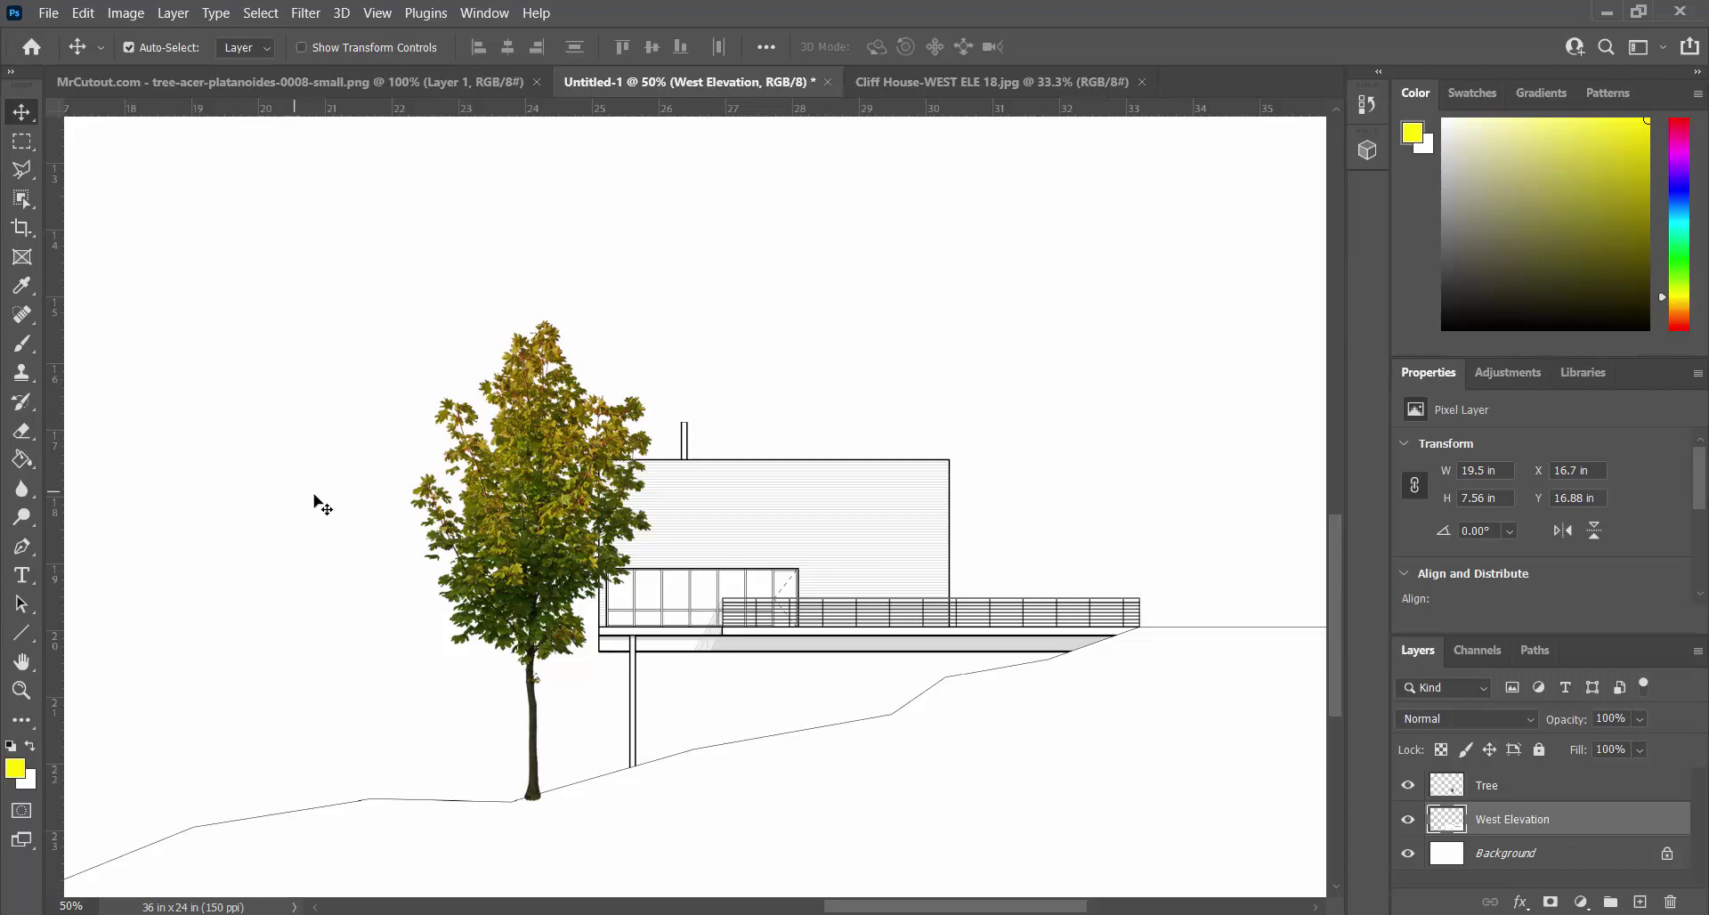
Select the Tree layer and desaturate it to remove all of the tree's colour.
left_click(20, 669)
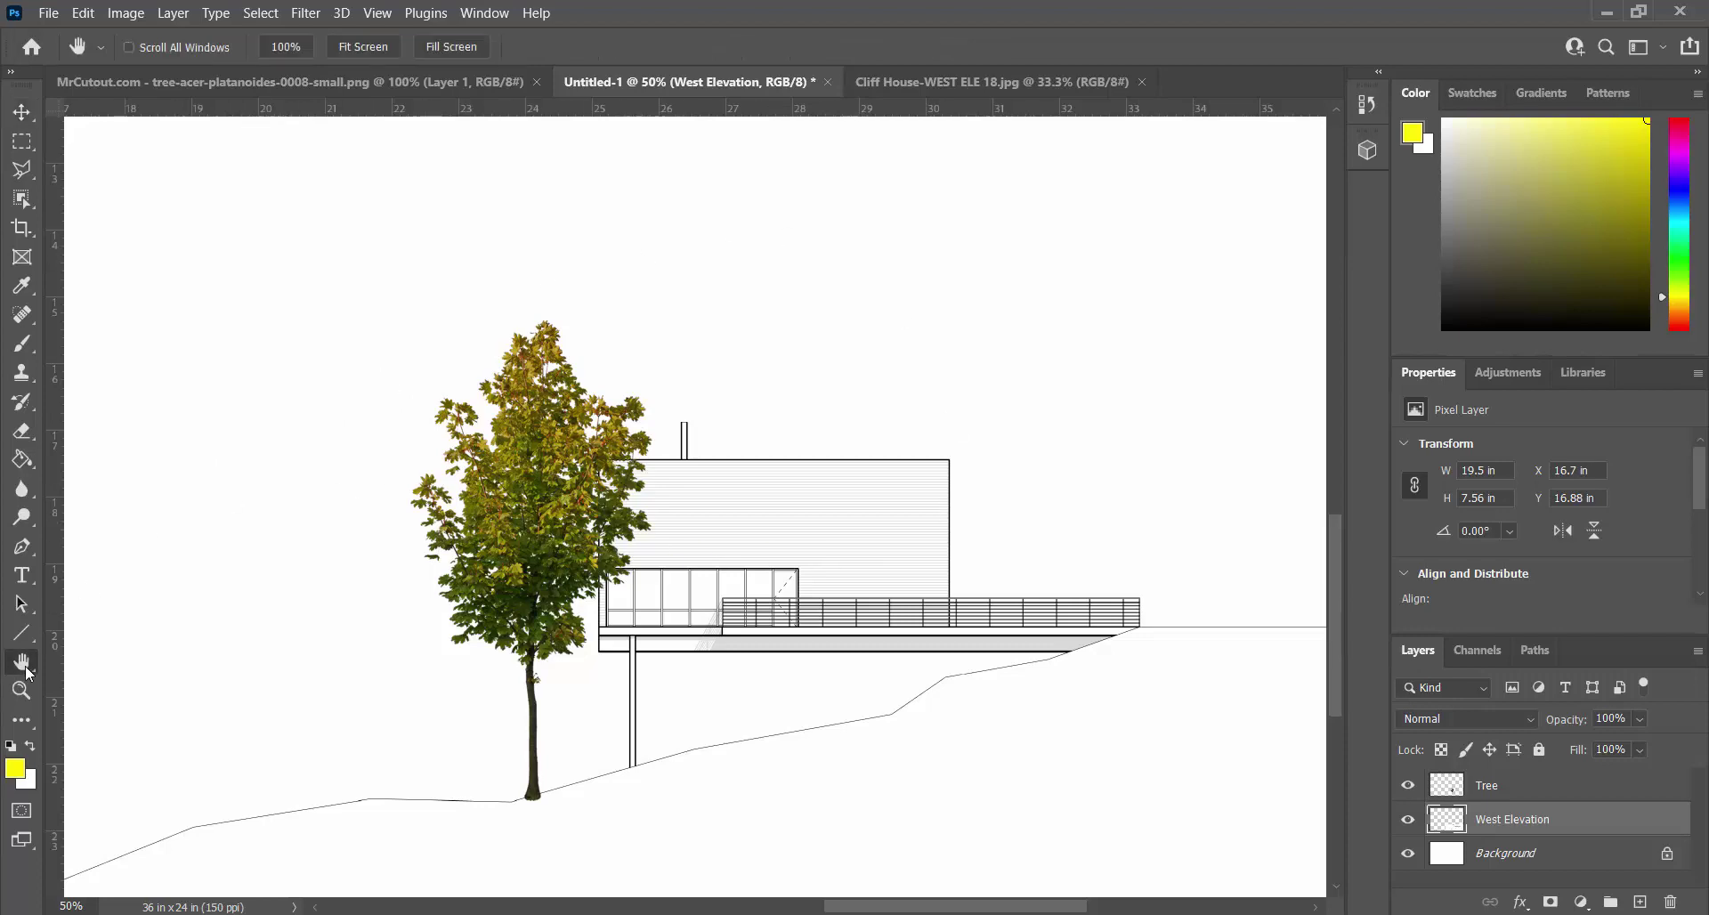
double_click(22, 664)
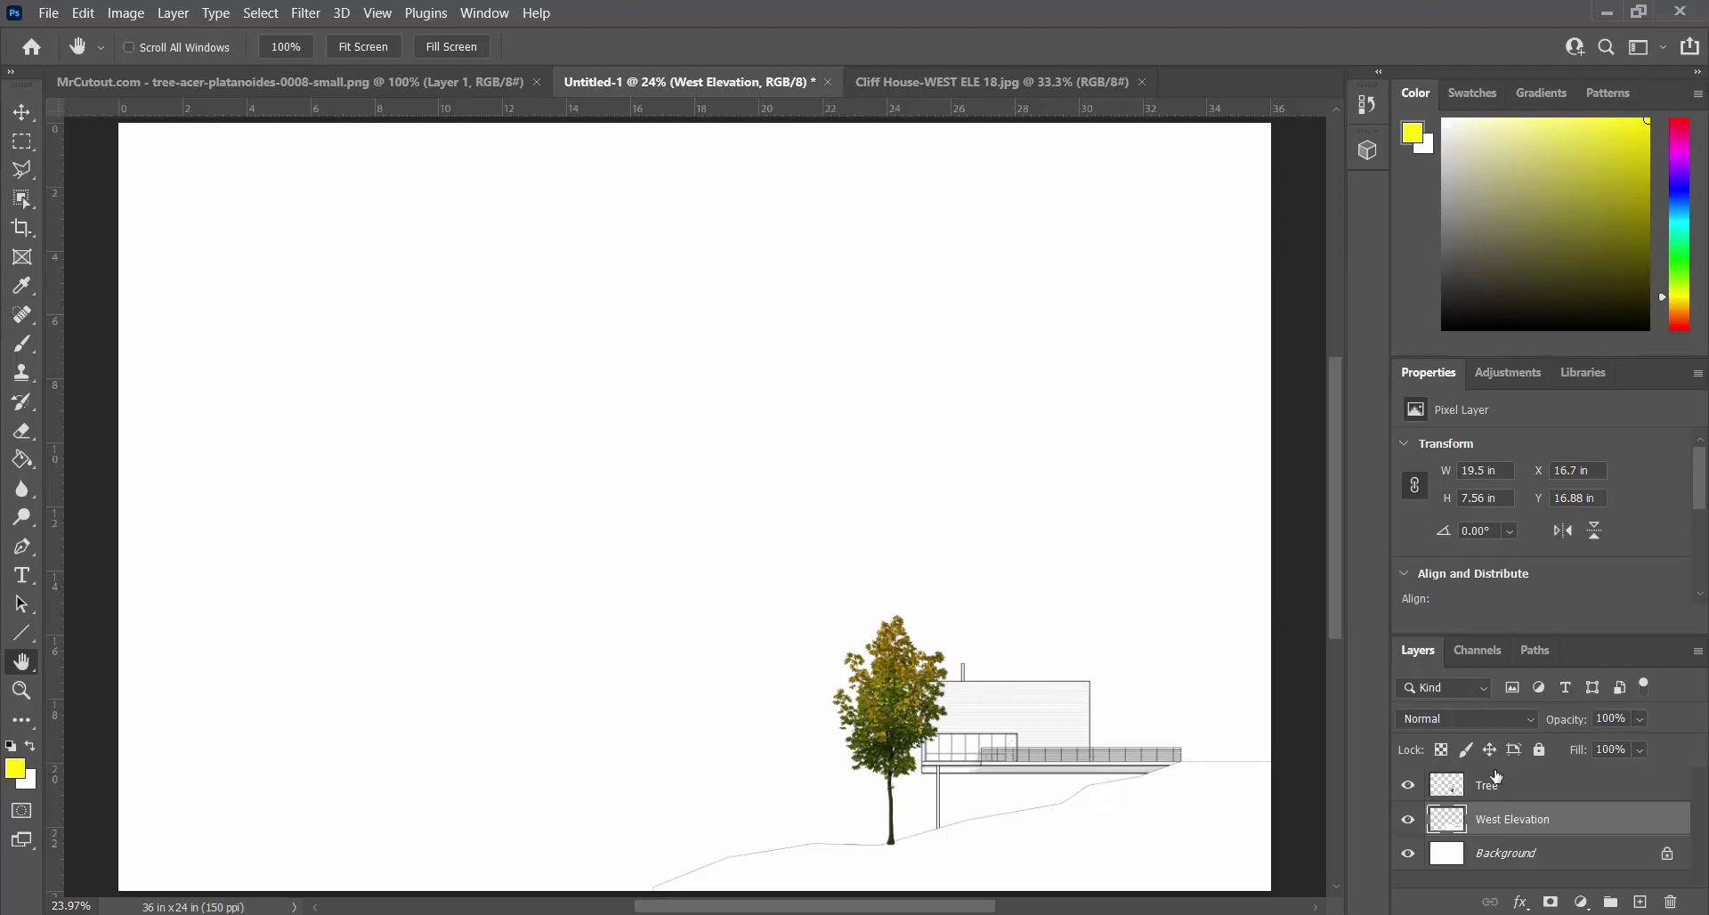
left_click_drag(1497, 778, 1585, 771)
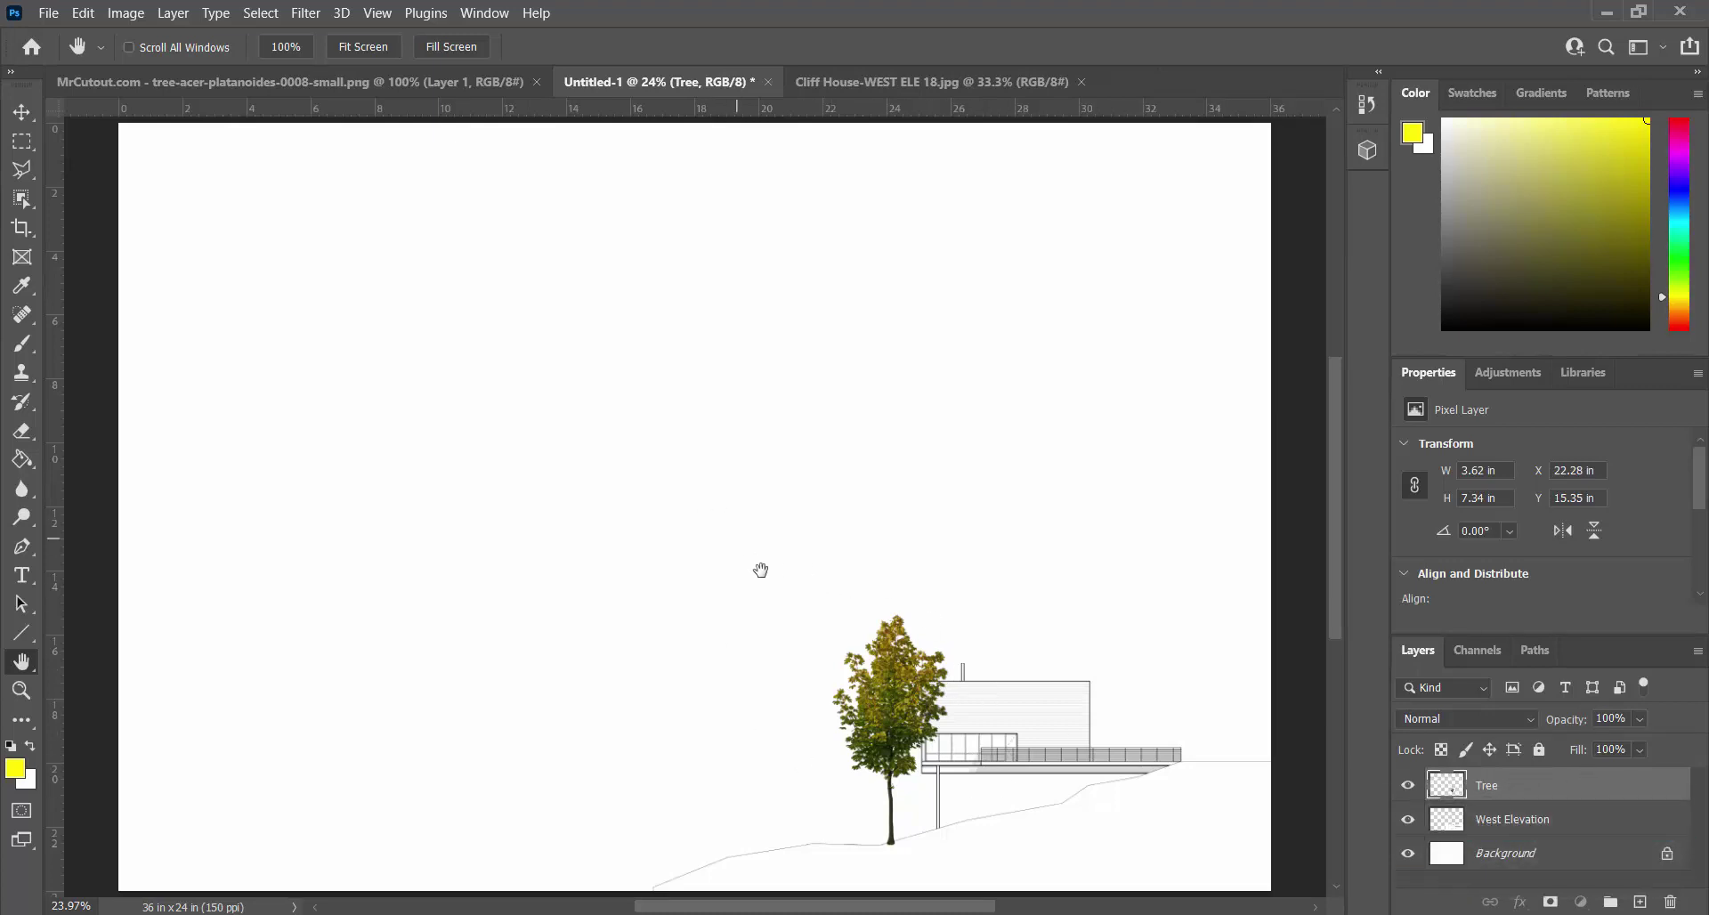
left_click(22, 691)
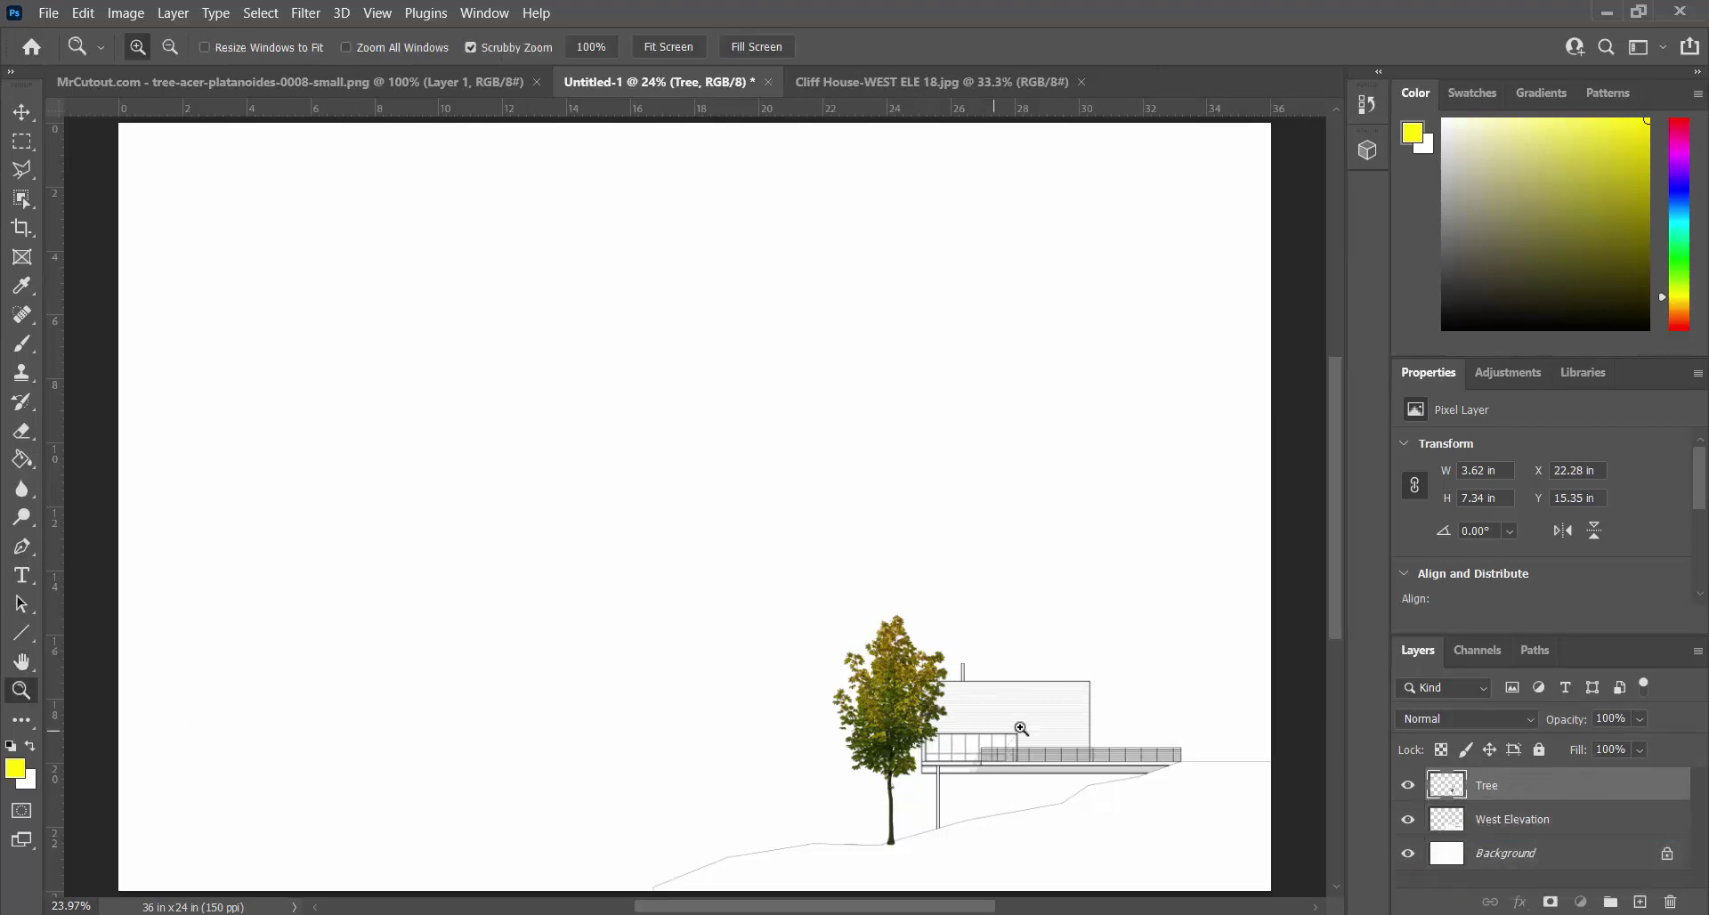
left_click(976, 761)
left_click(950, 773)
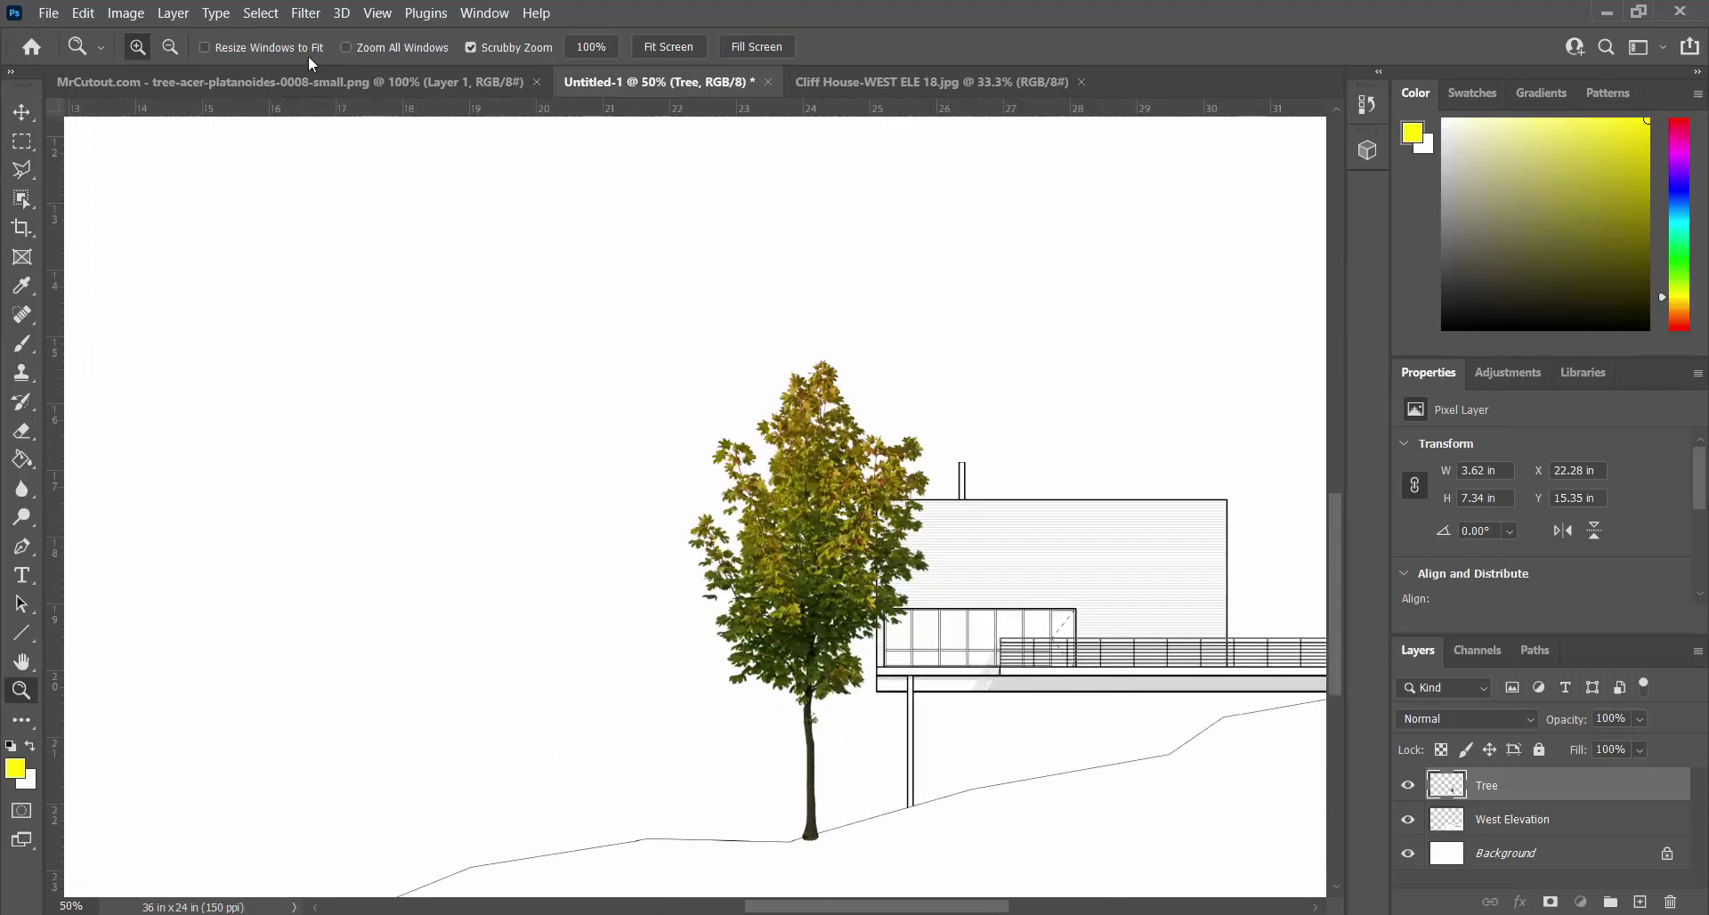
left_click(130, 12)
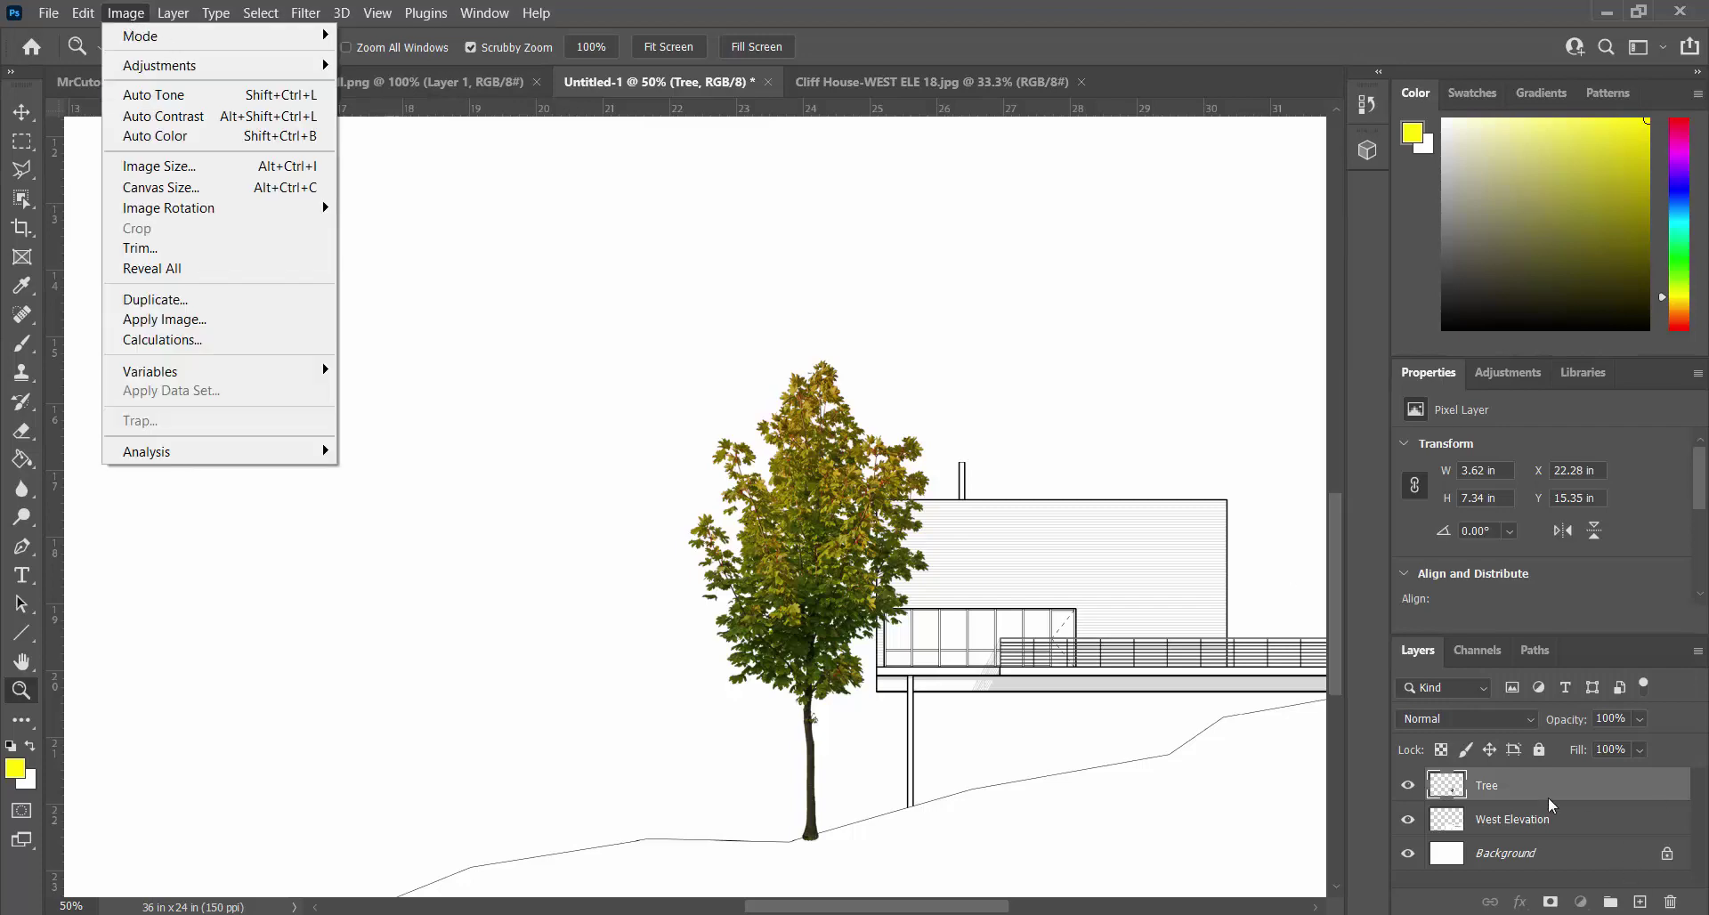
left_click(132, 14)
left_click(132, 14)
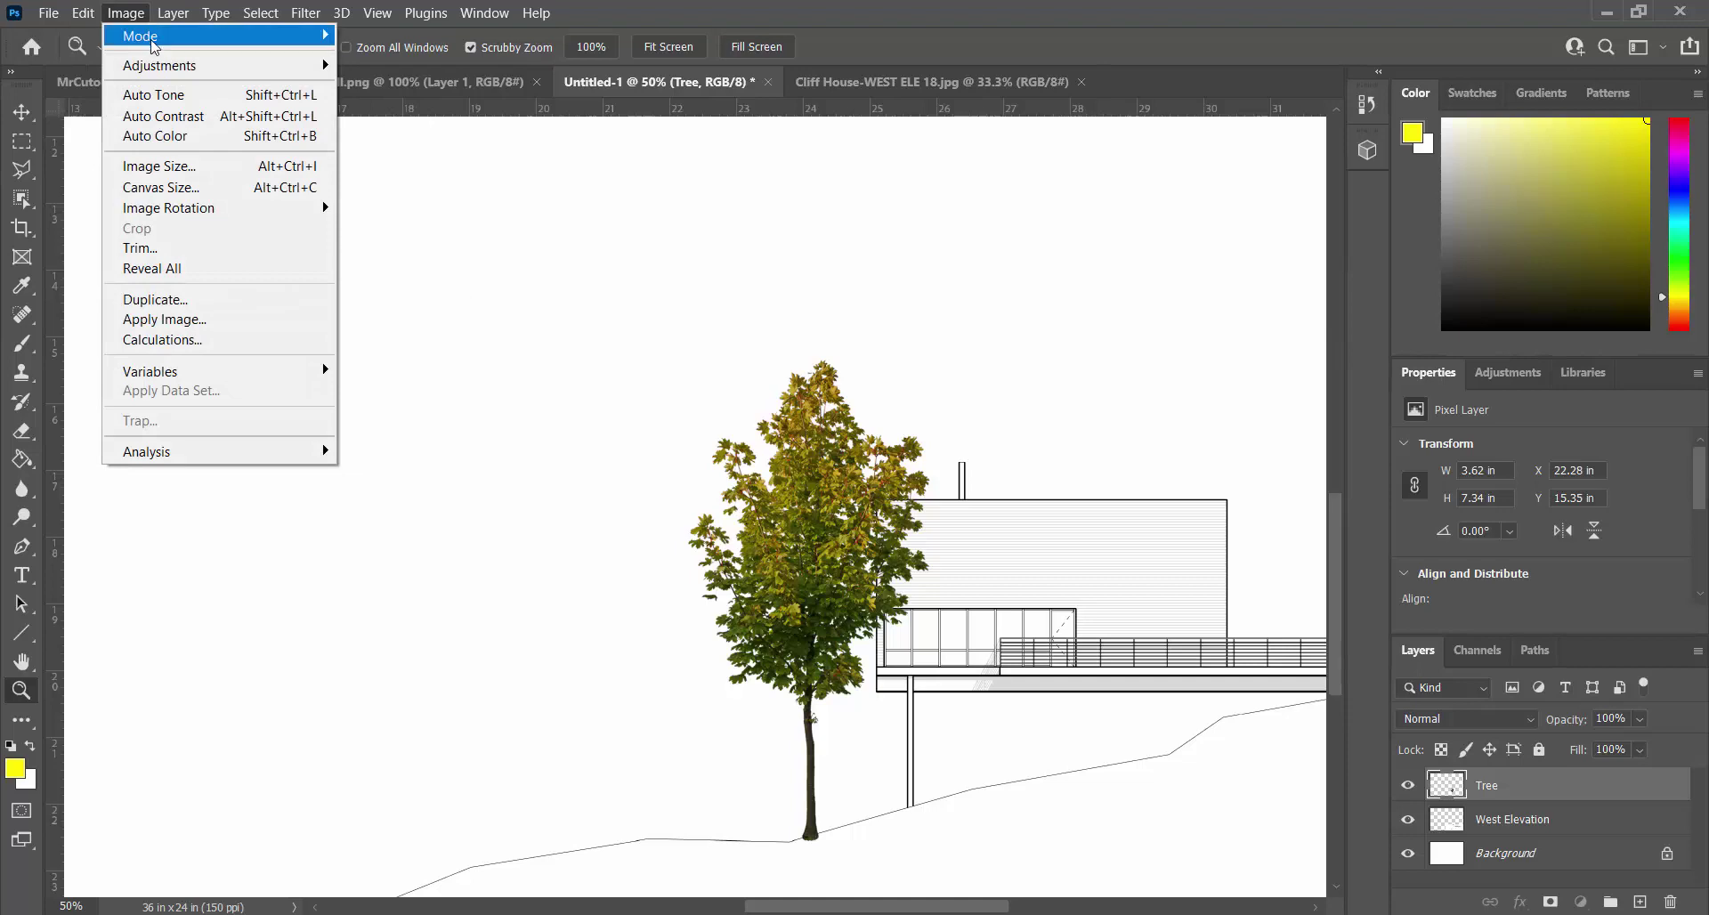
mouse_move(174, 67)
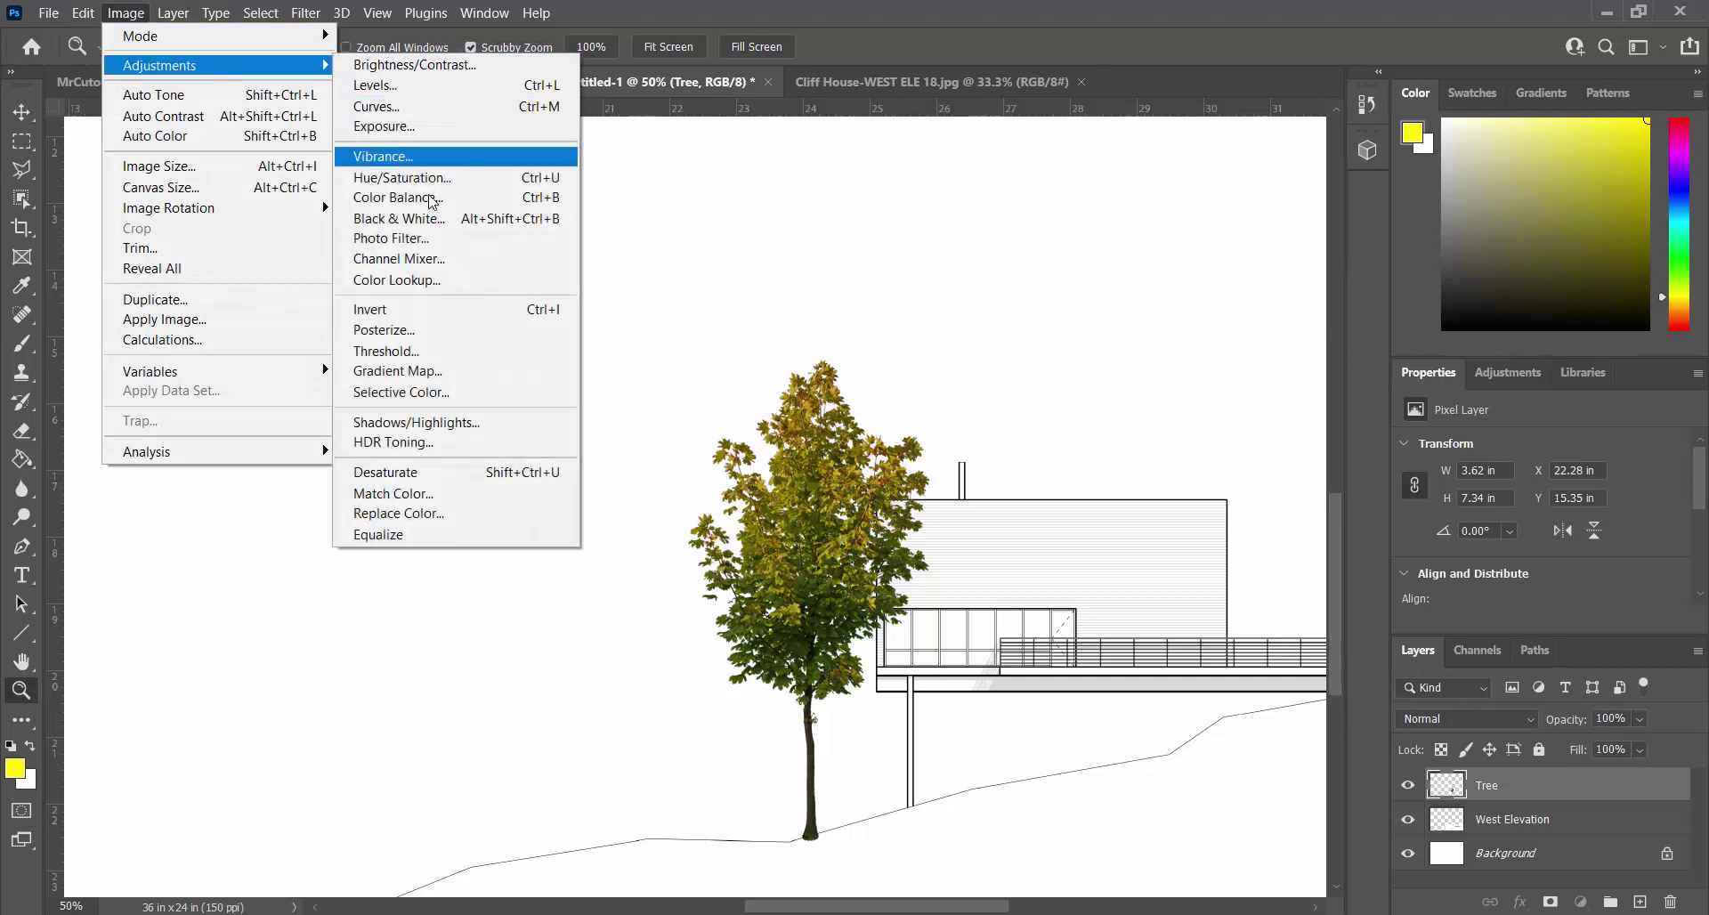
left_click(441, 472)
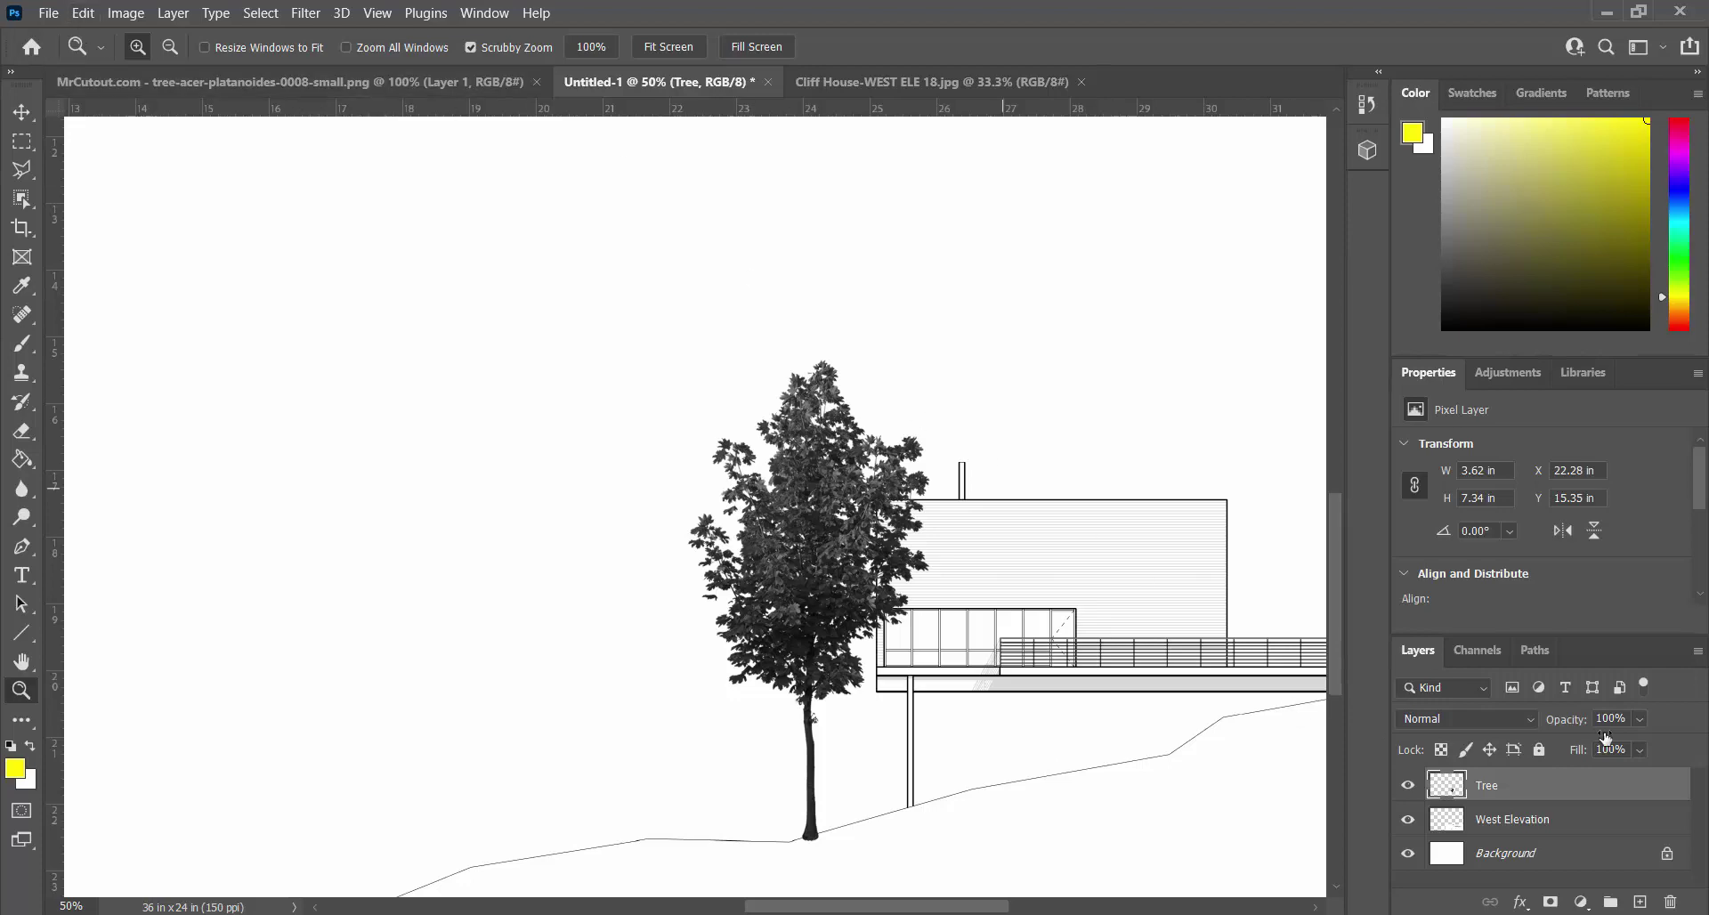
Turn the tree into a black silhouette with a legacy Brightness/Contrast adjustment, brightness -100 and contrast -100.
left_click(129, 14)
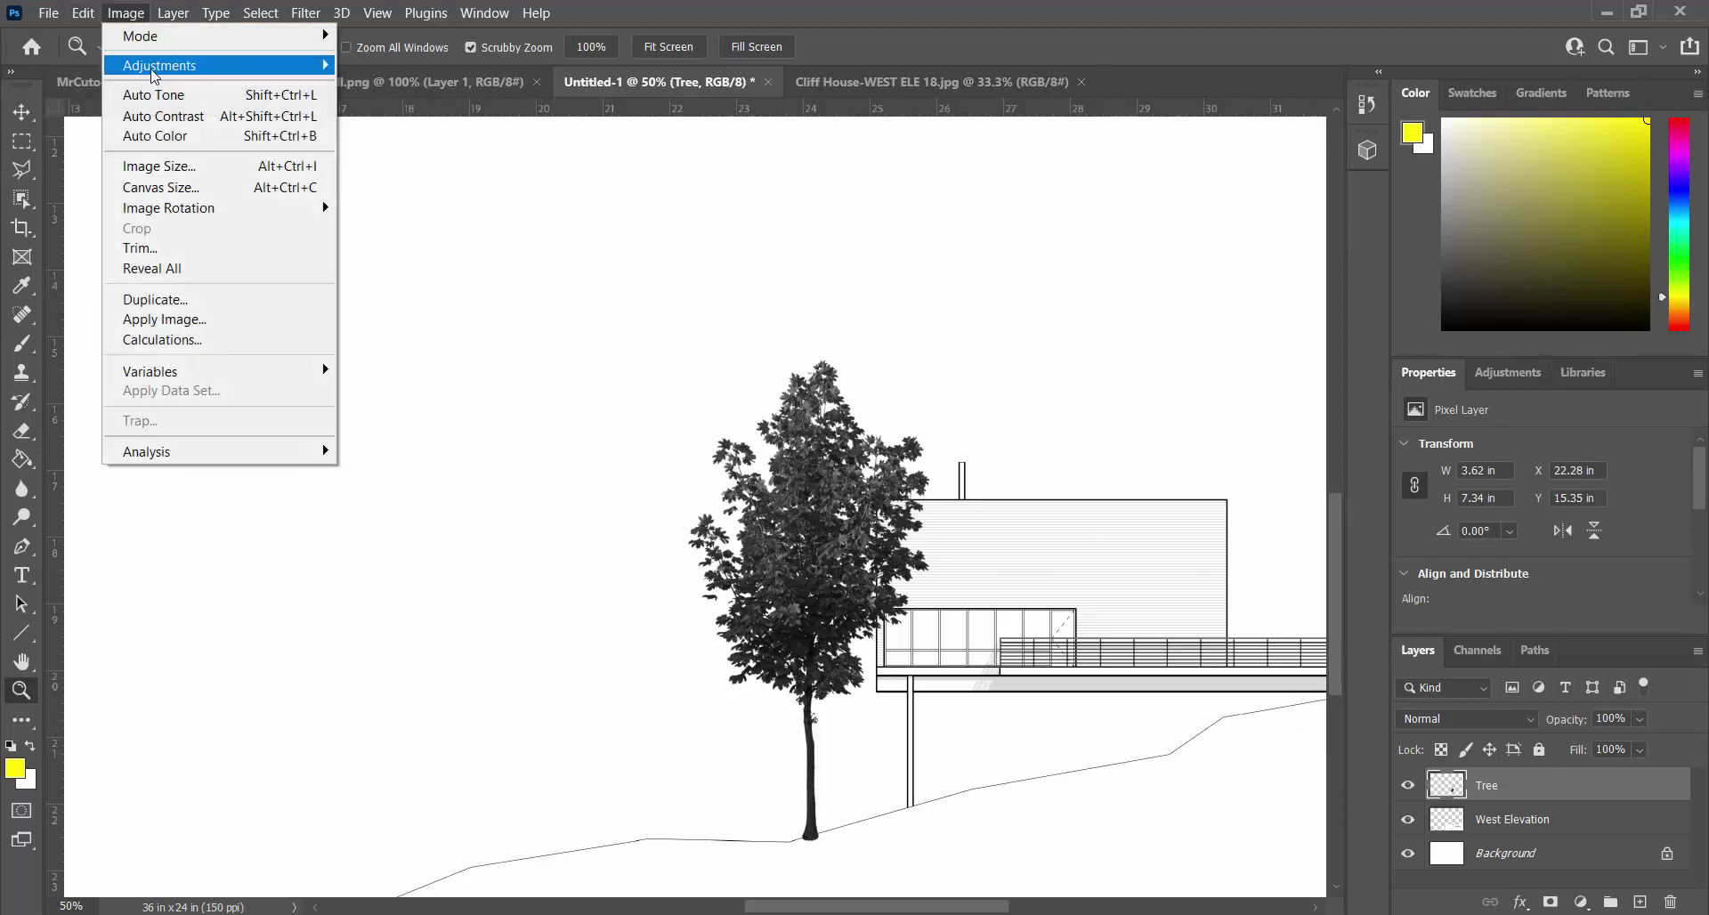
mouse_move(159, 70)
left_click(402, 69)
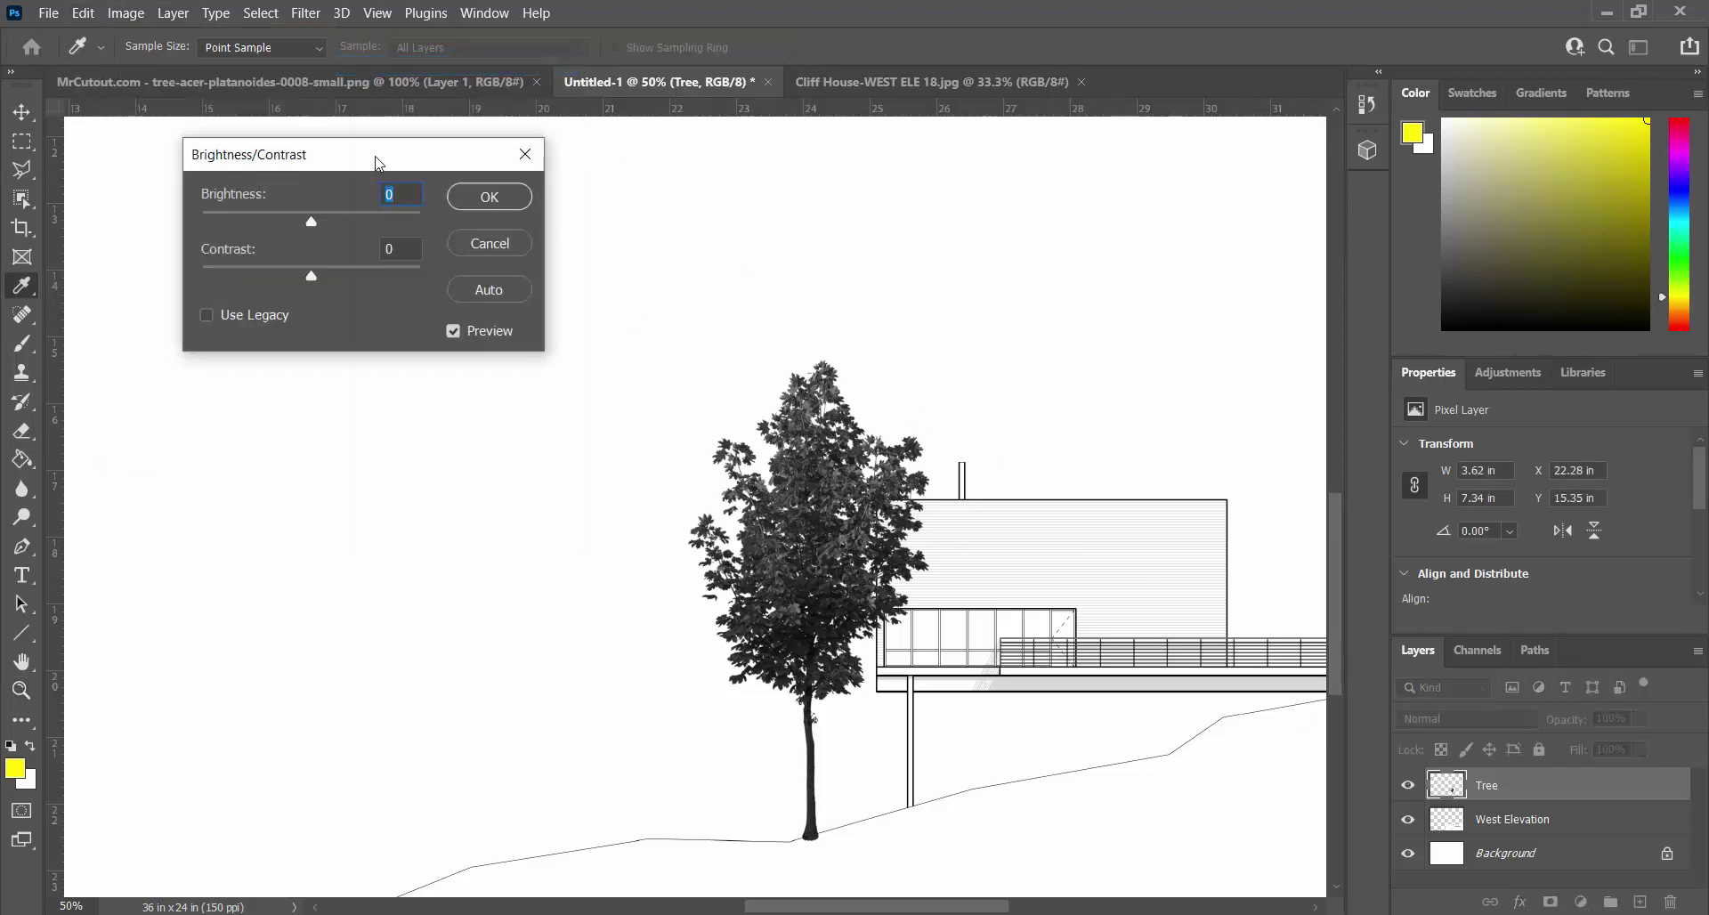
left_click_drag(375, 163, 464, 373)
left_click(312, 526)
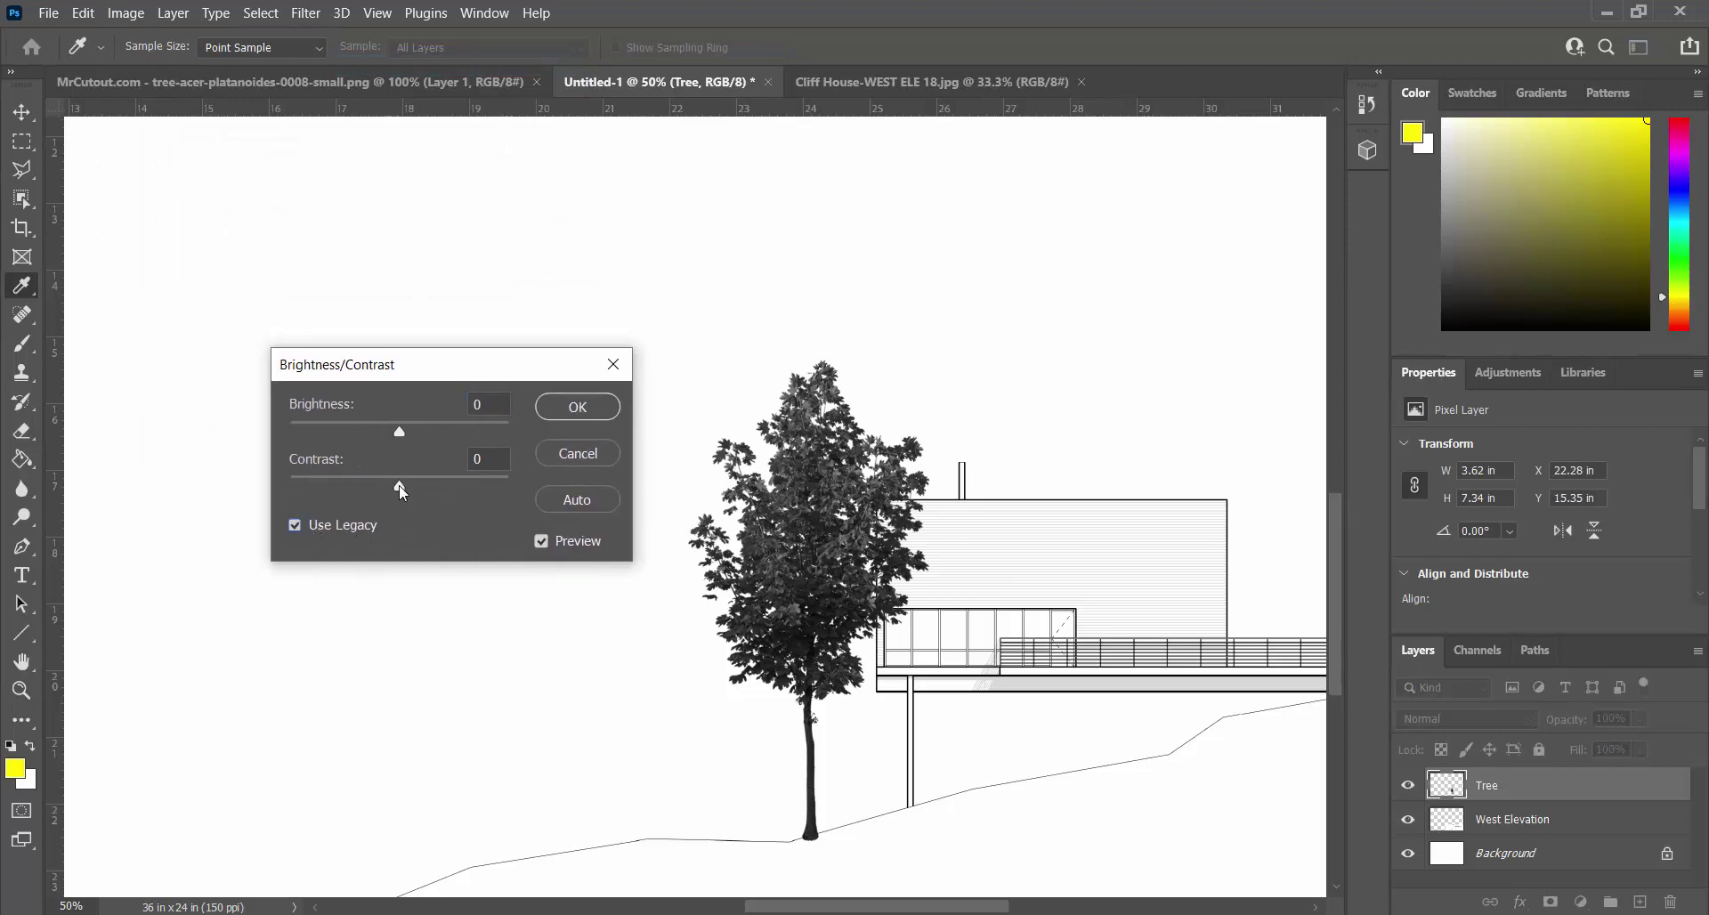
left_click_drag(327, 496, 296, 497)
left_click_drag(401, 433, 187, 450)
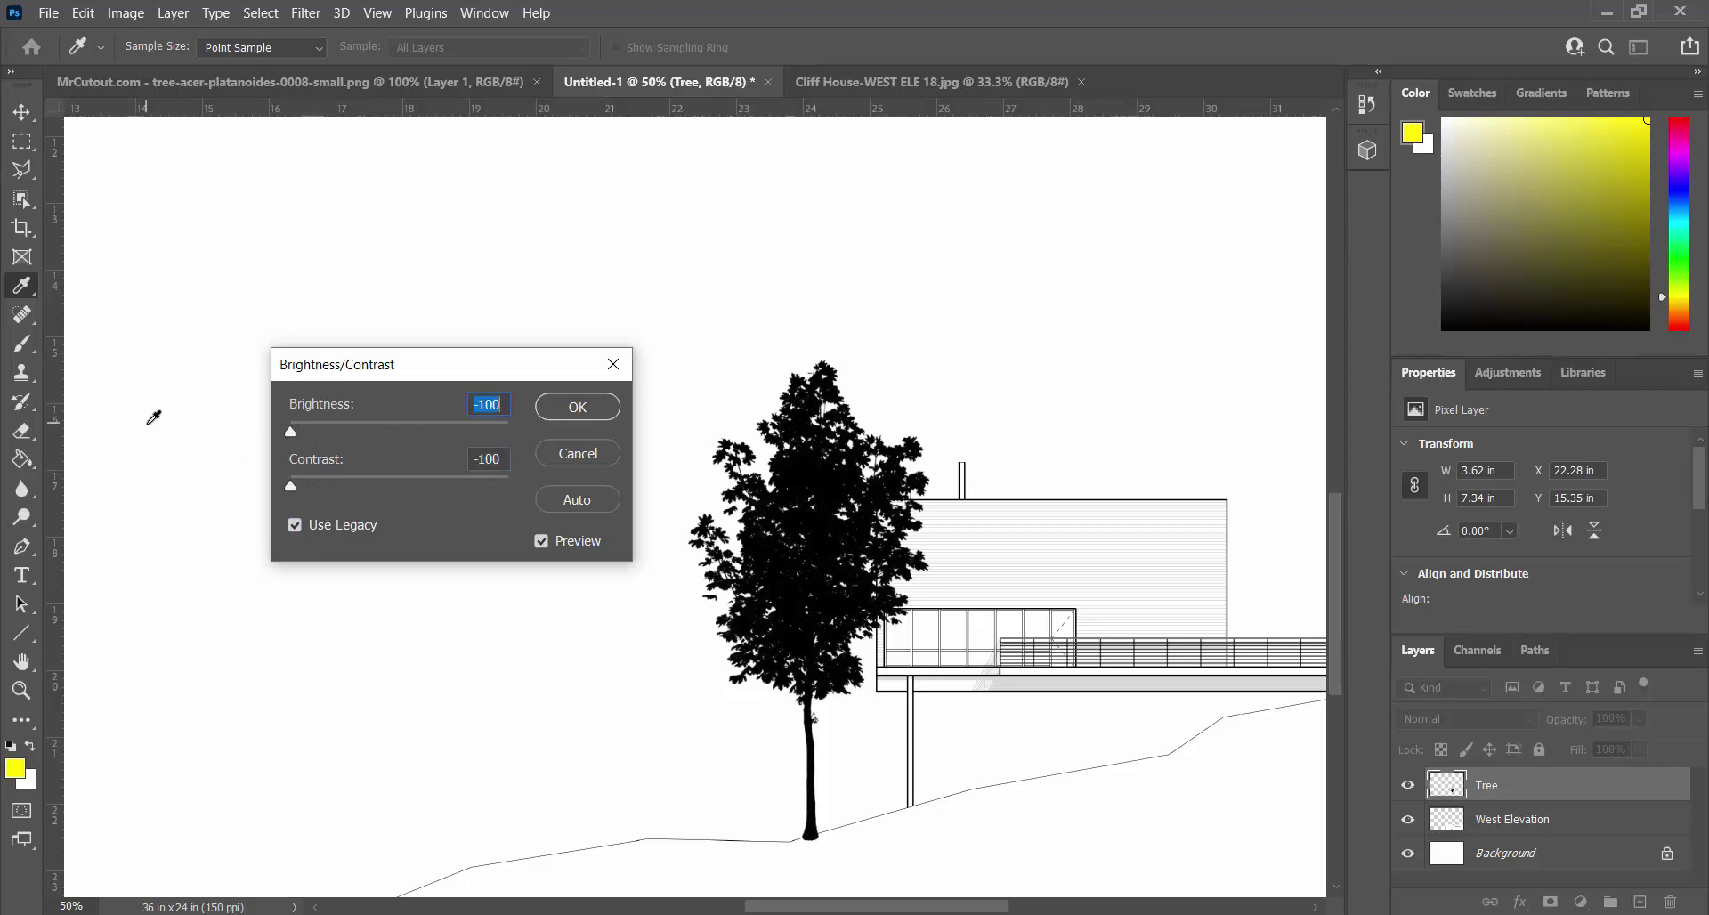
left_click(579, 411)
key("z")
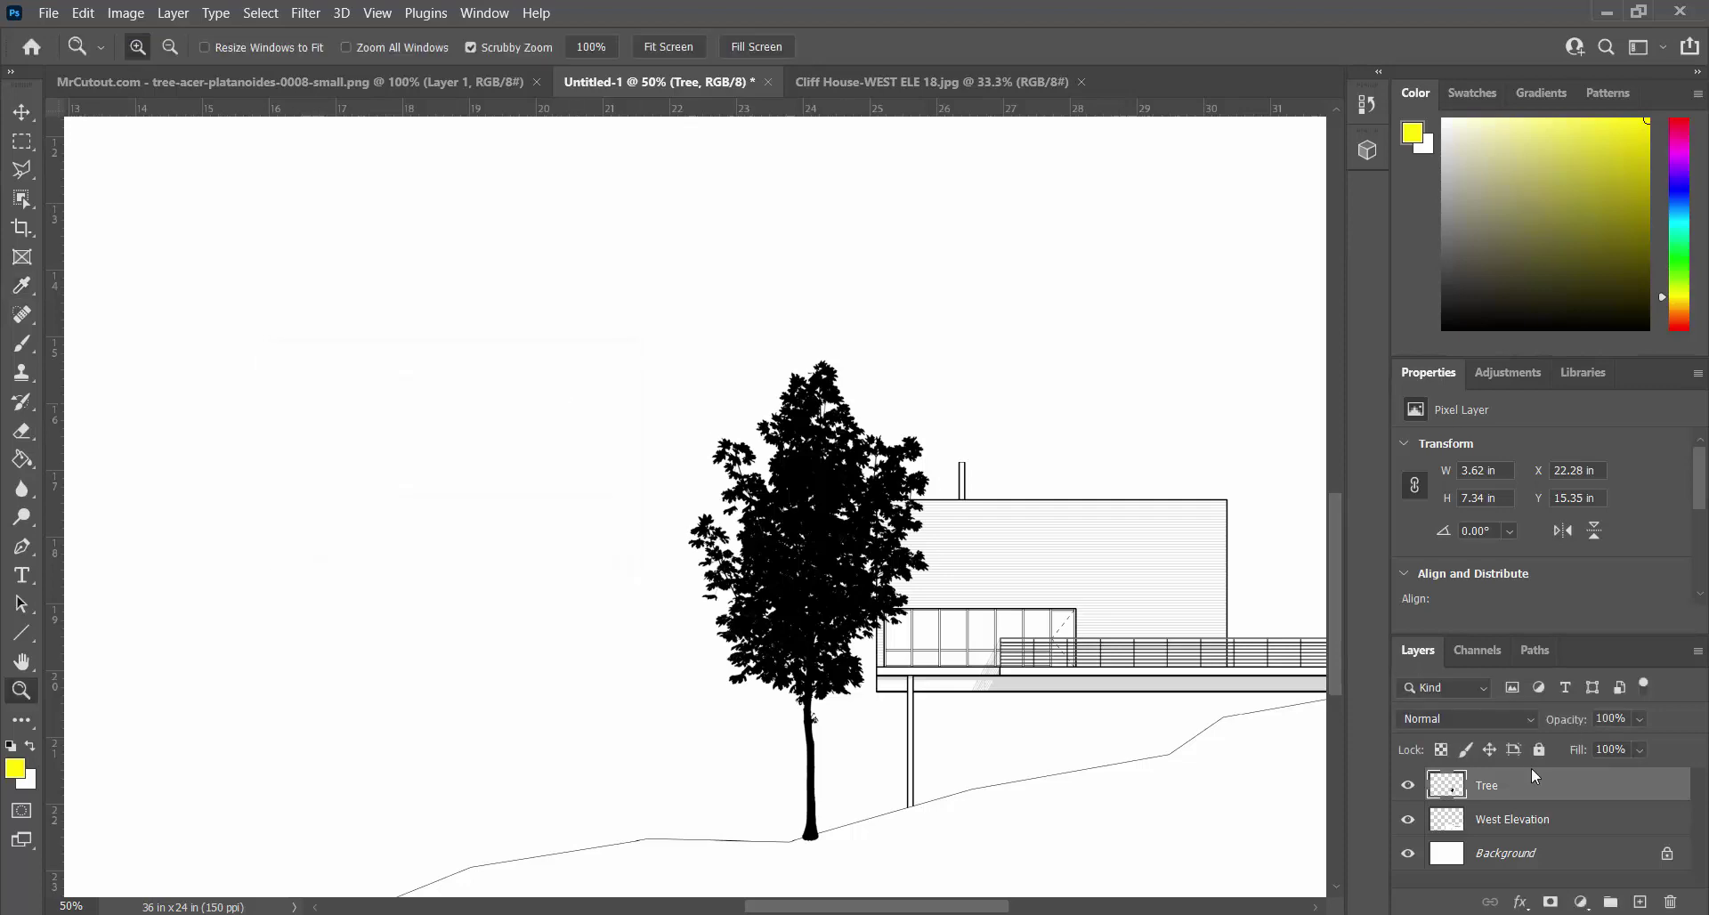
Lower the Tree layer's opacity to 28%, keeping the Normal blending mode.
left_click(1526, 722)
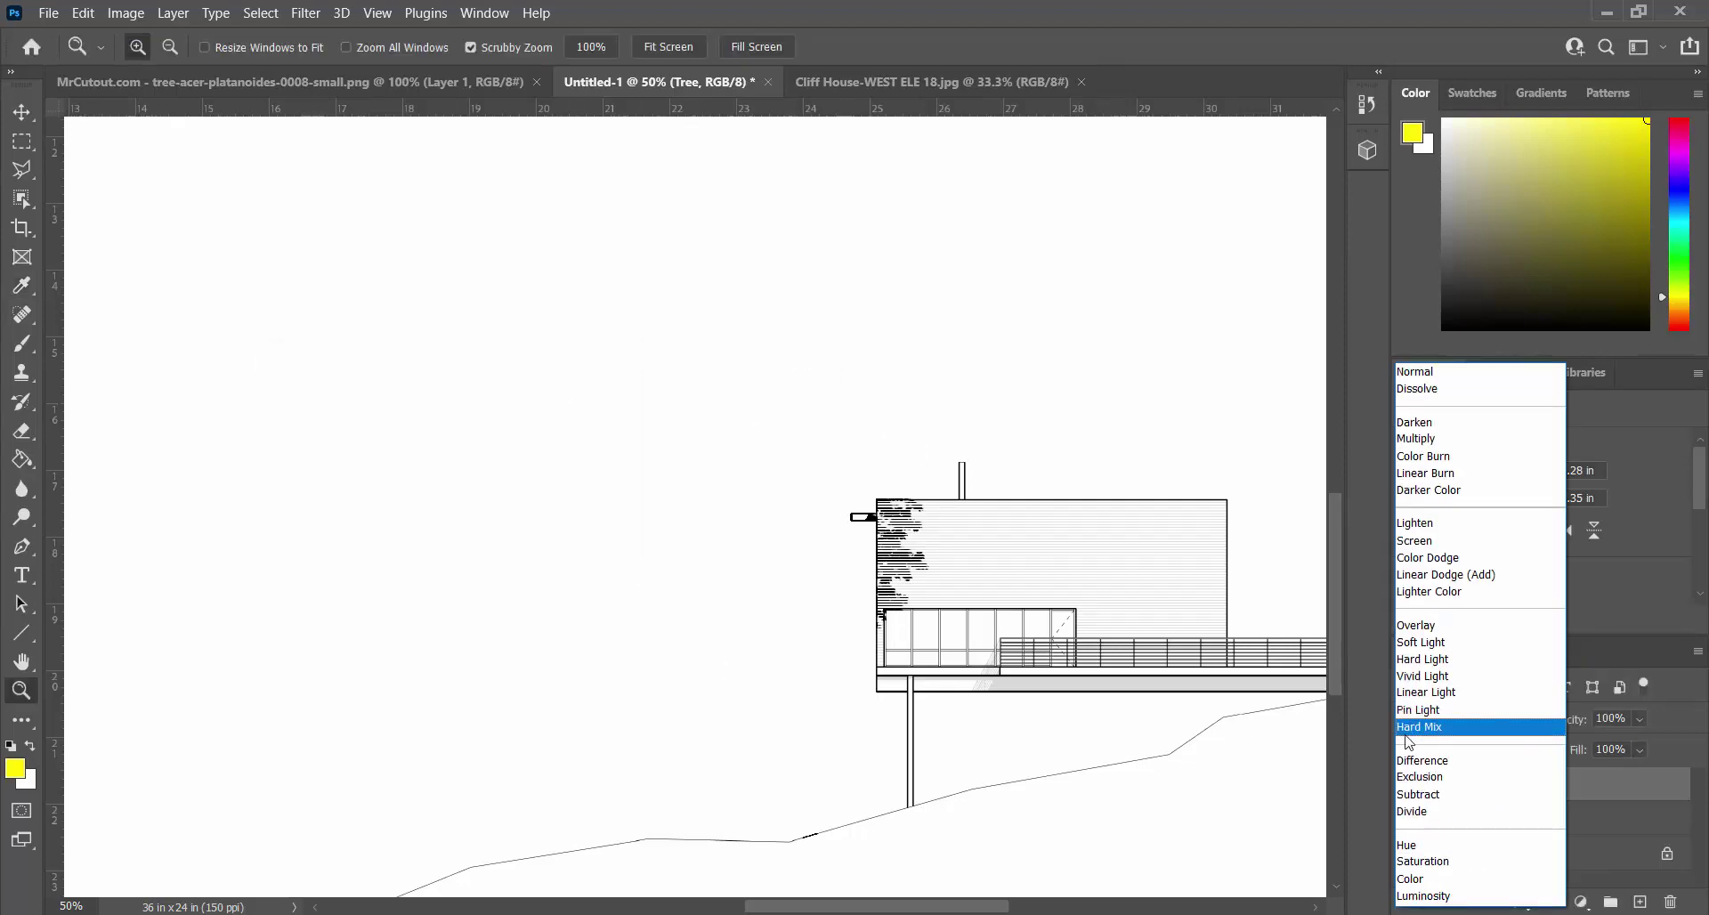
left_click(1218, 796)
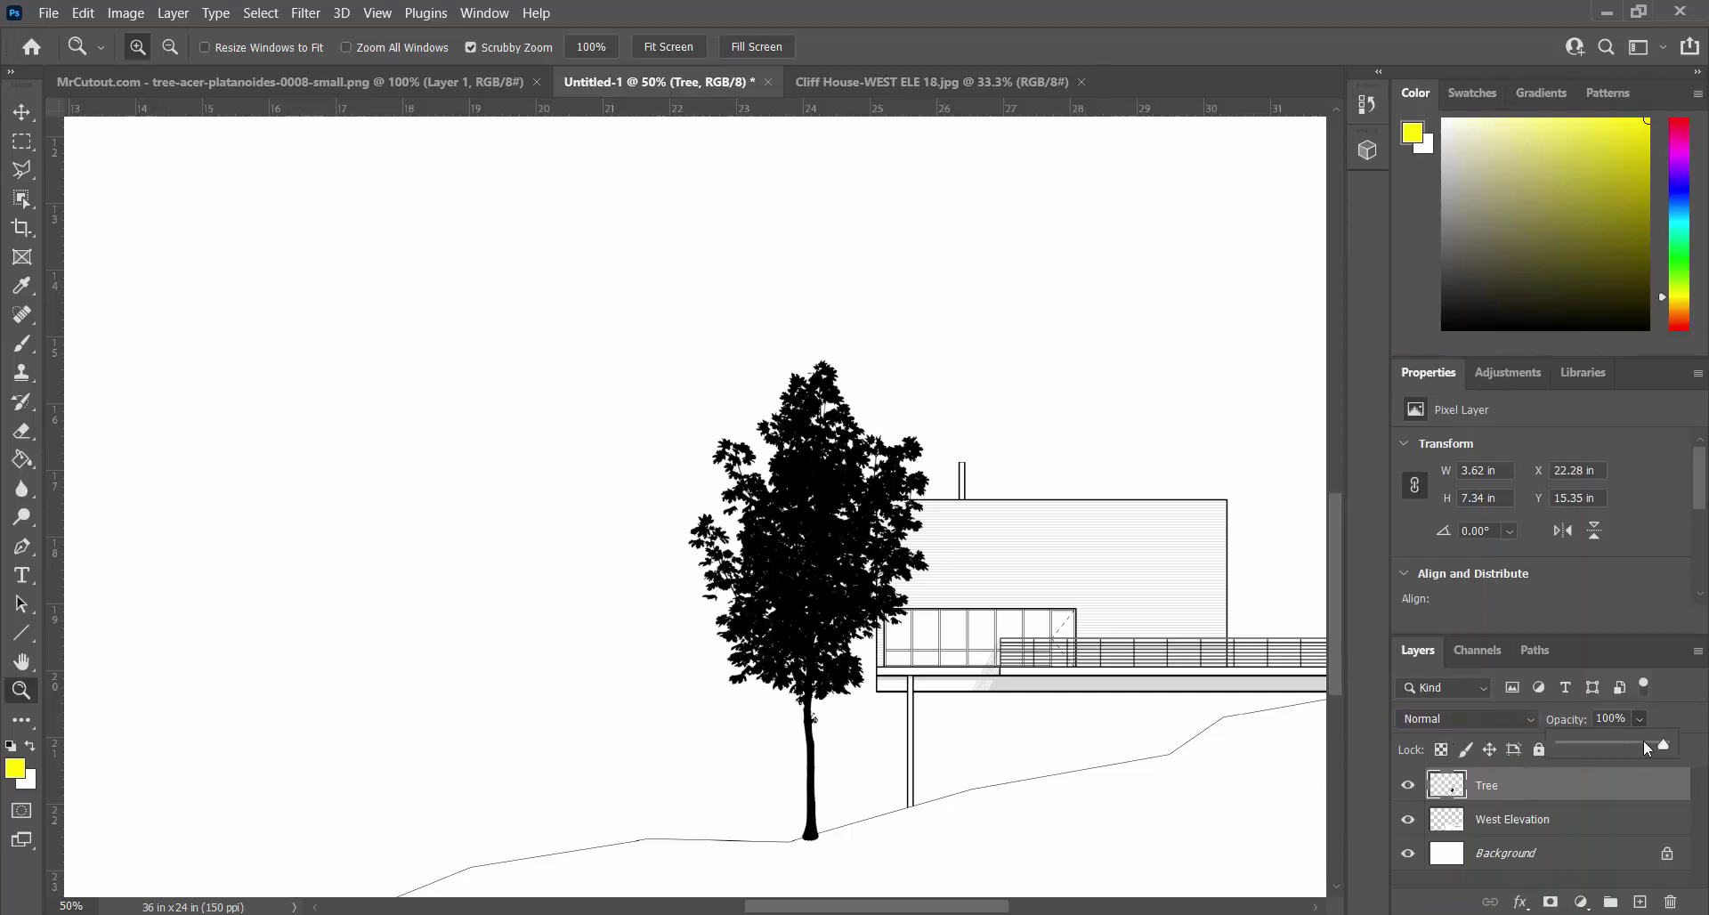
left_click_drag(1645, 748, 1599, 751)
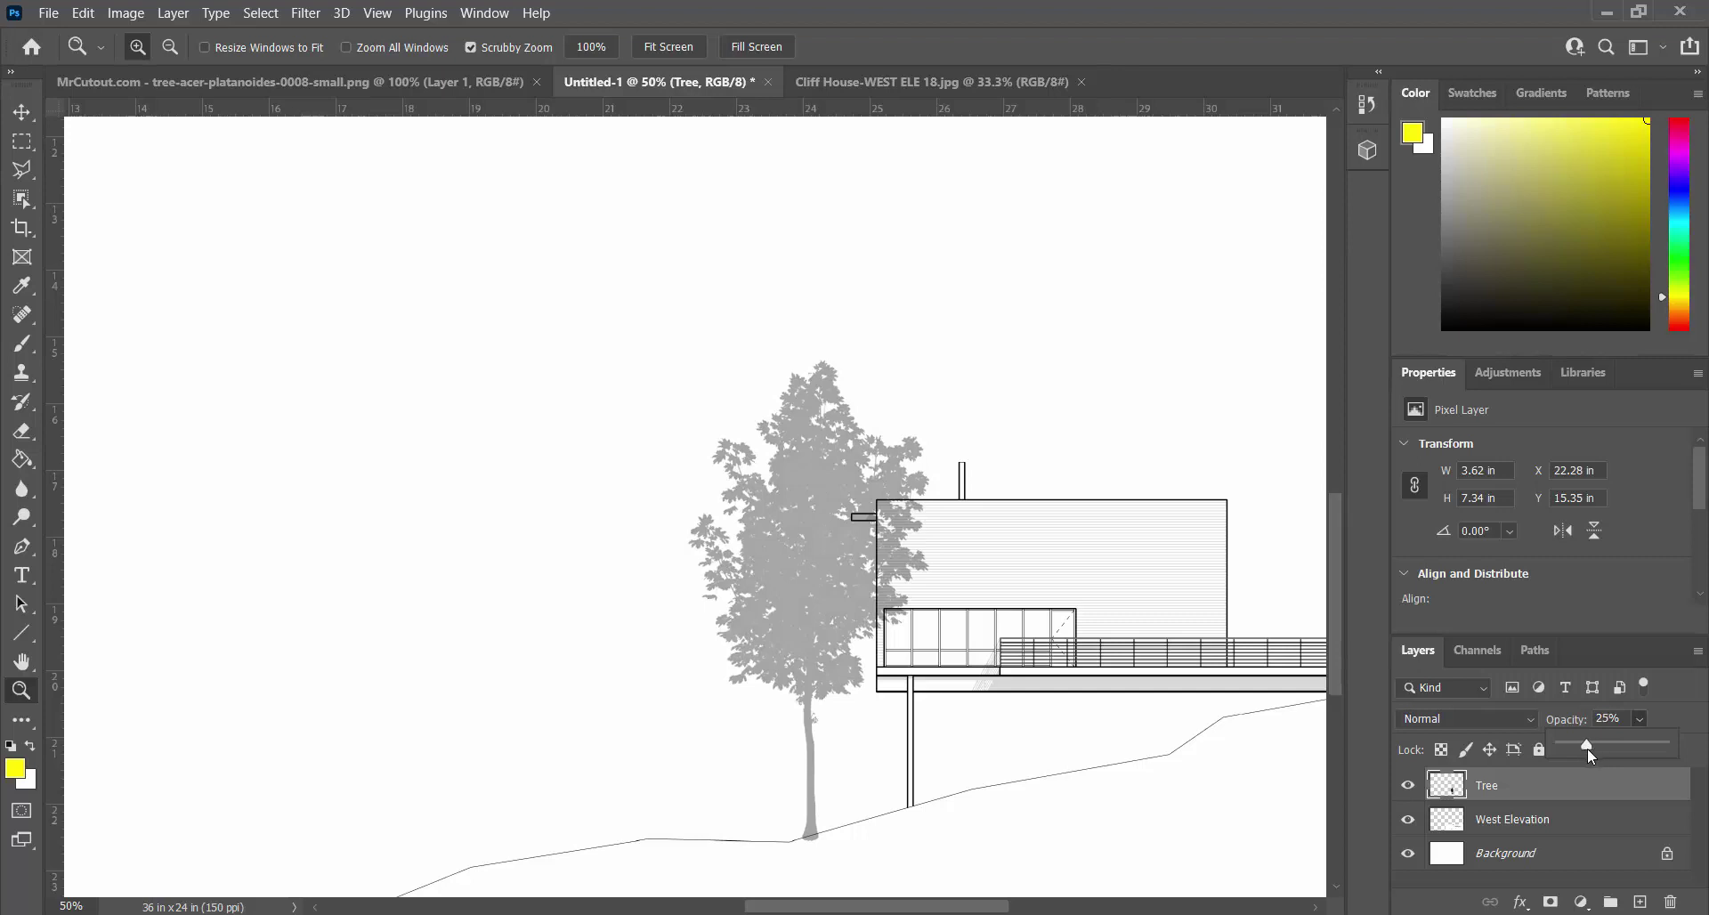
left_click_drag(1592, 748, 1589, 748)
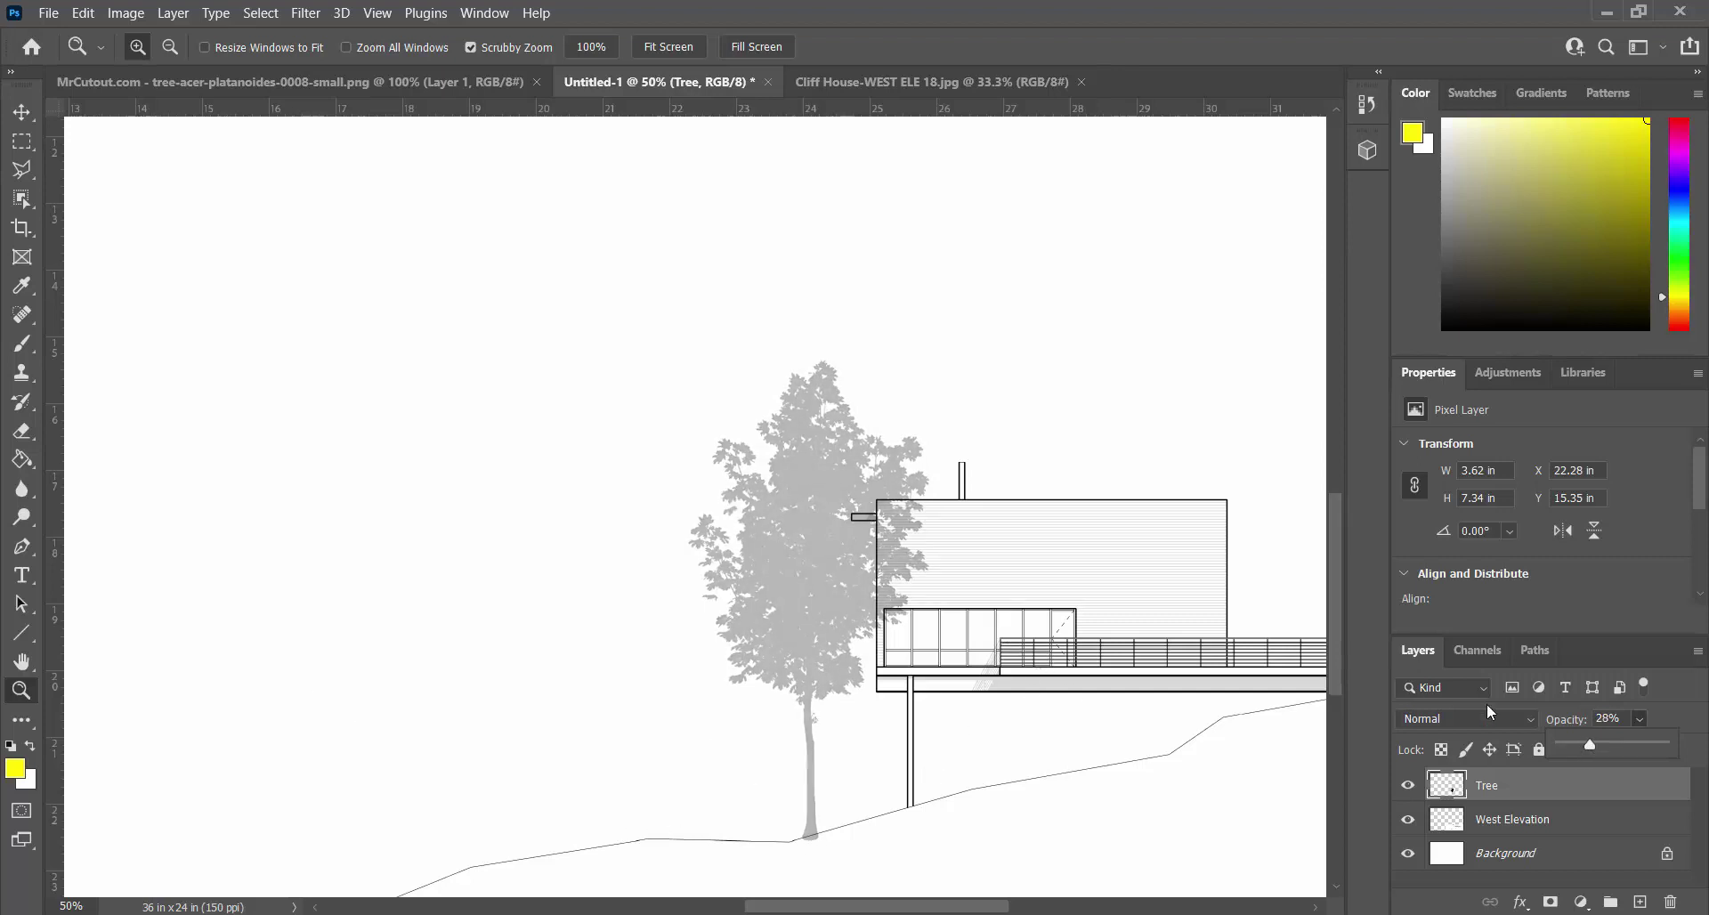
Duplicate the Tree layer and move the copy to the house's right end, at about X 28.88 in and Y 13.48 in.
left_click_drag(1539, 800, 1641, 902)
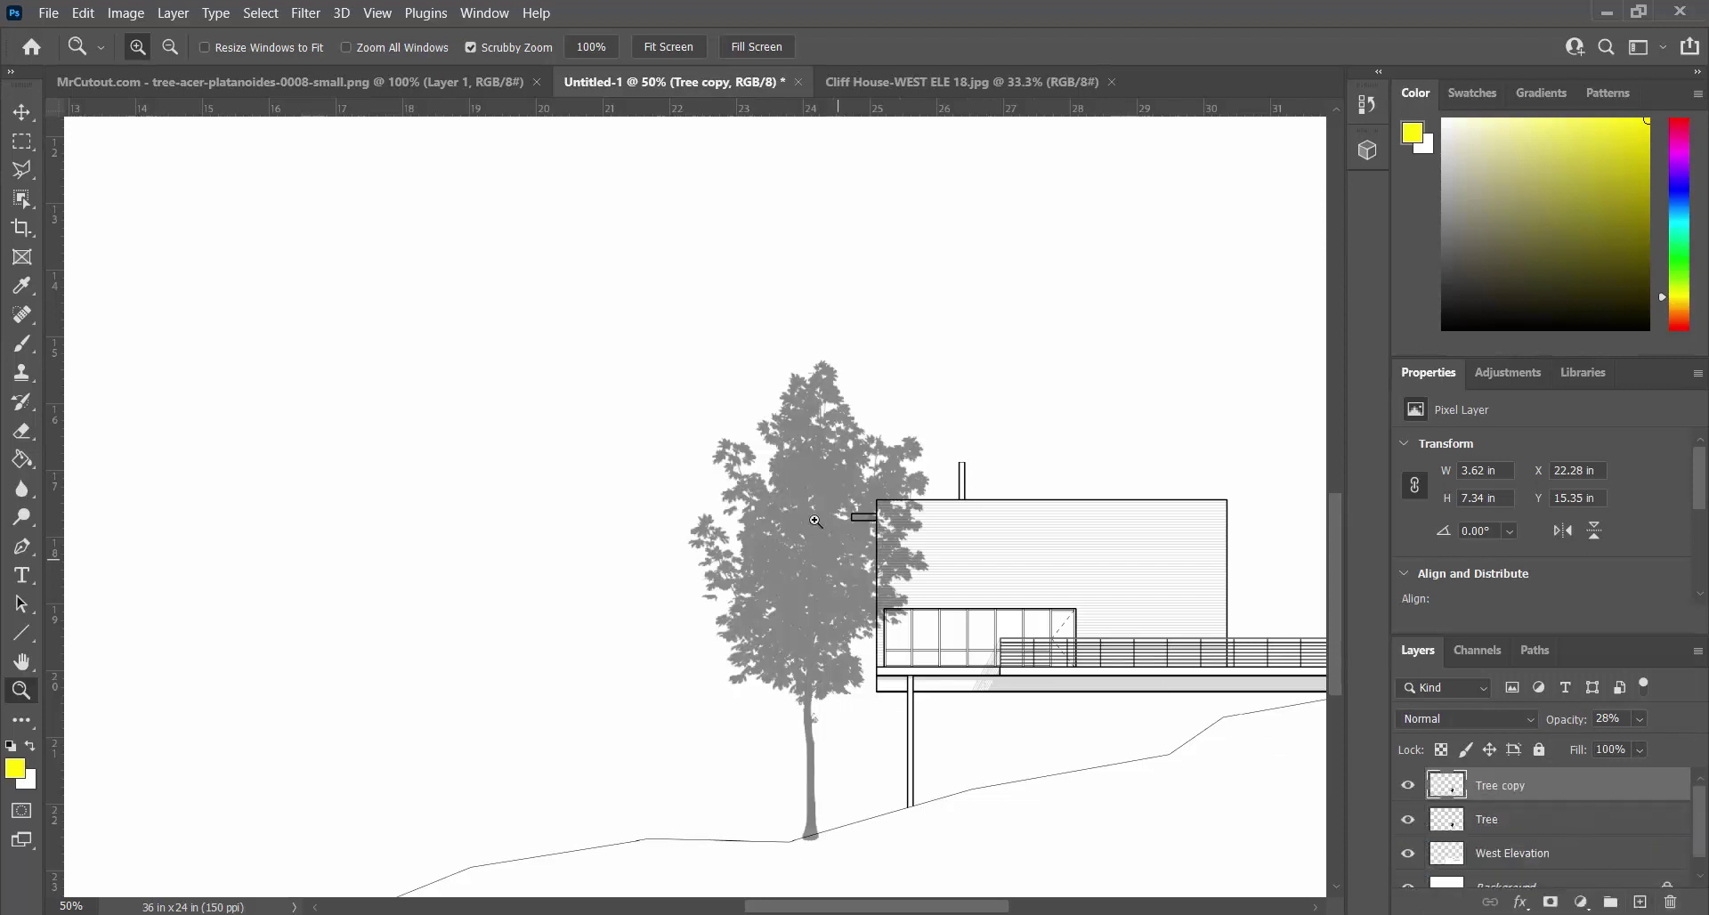
left_click(22, 112)
left_click_drag(771, 543, 1211, 419)
Flip the duplicated tree horizontally so it differs from the original.
scroll(1042, 461, "right", 4)
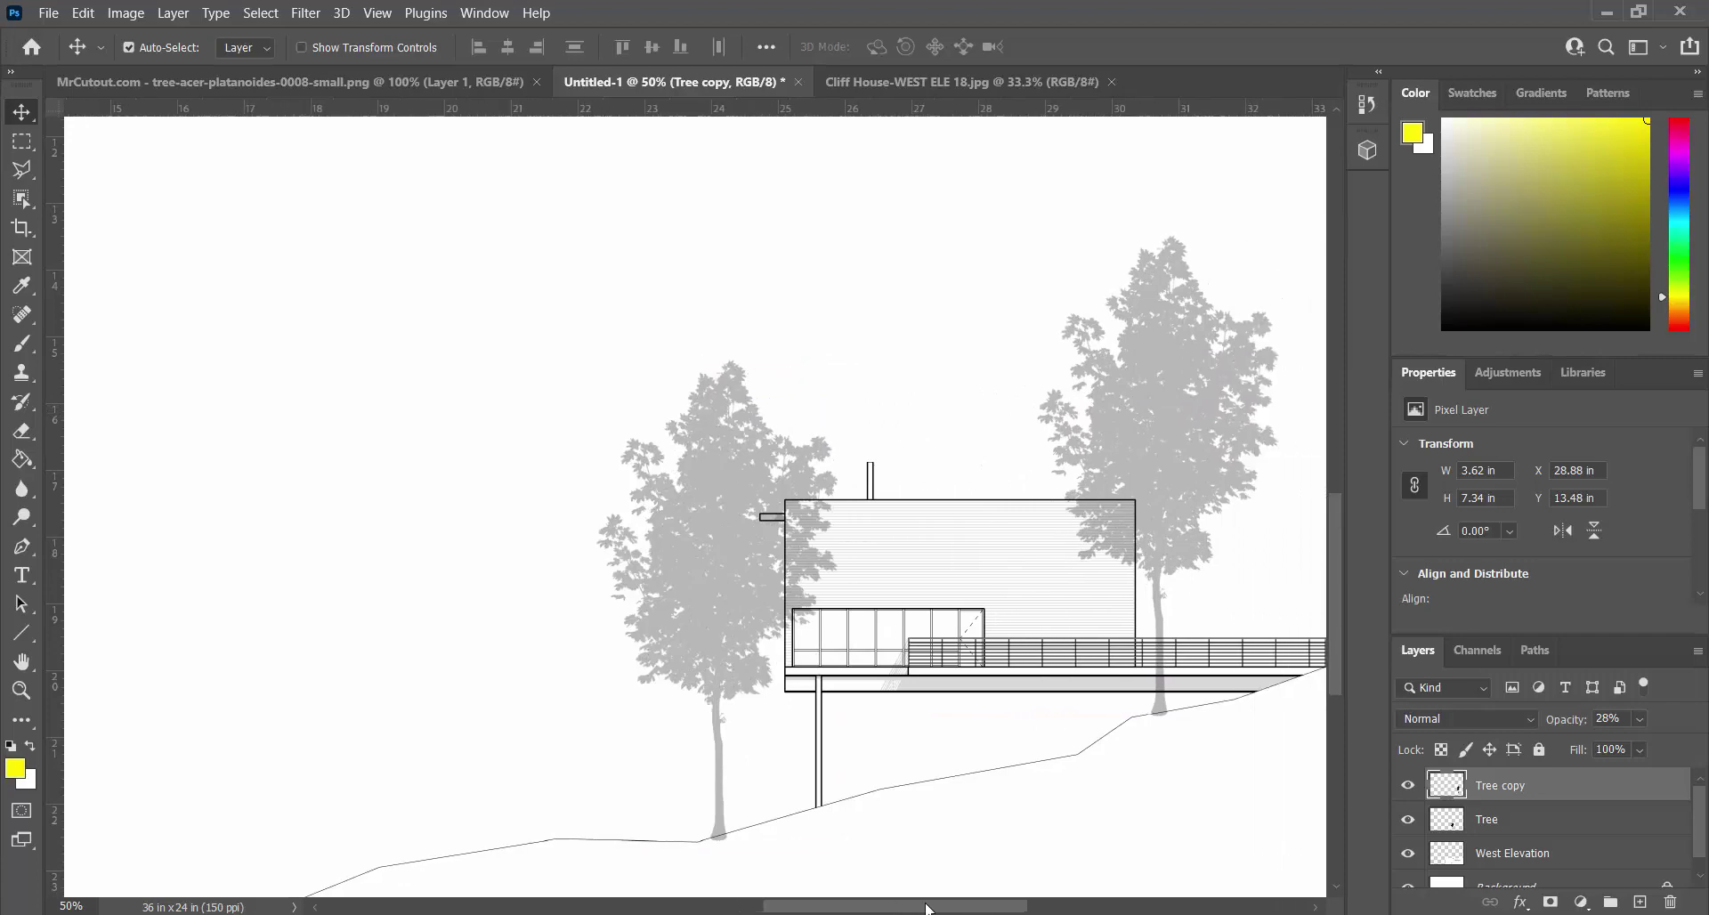
left_click(83, 17)
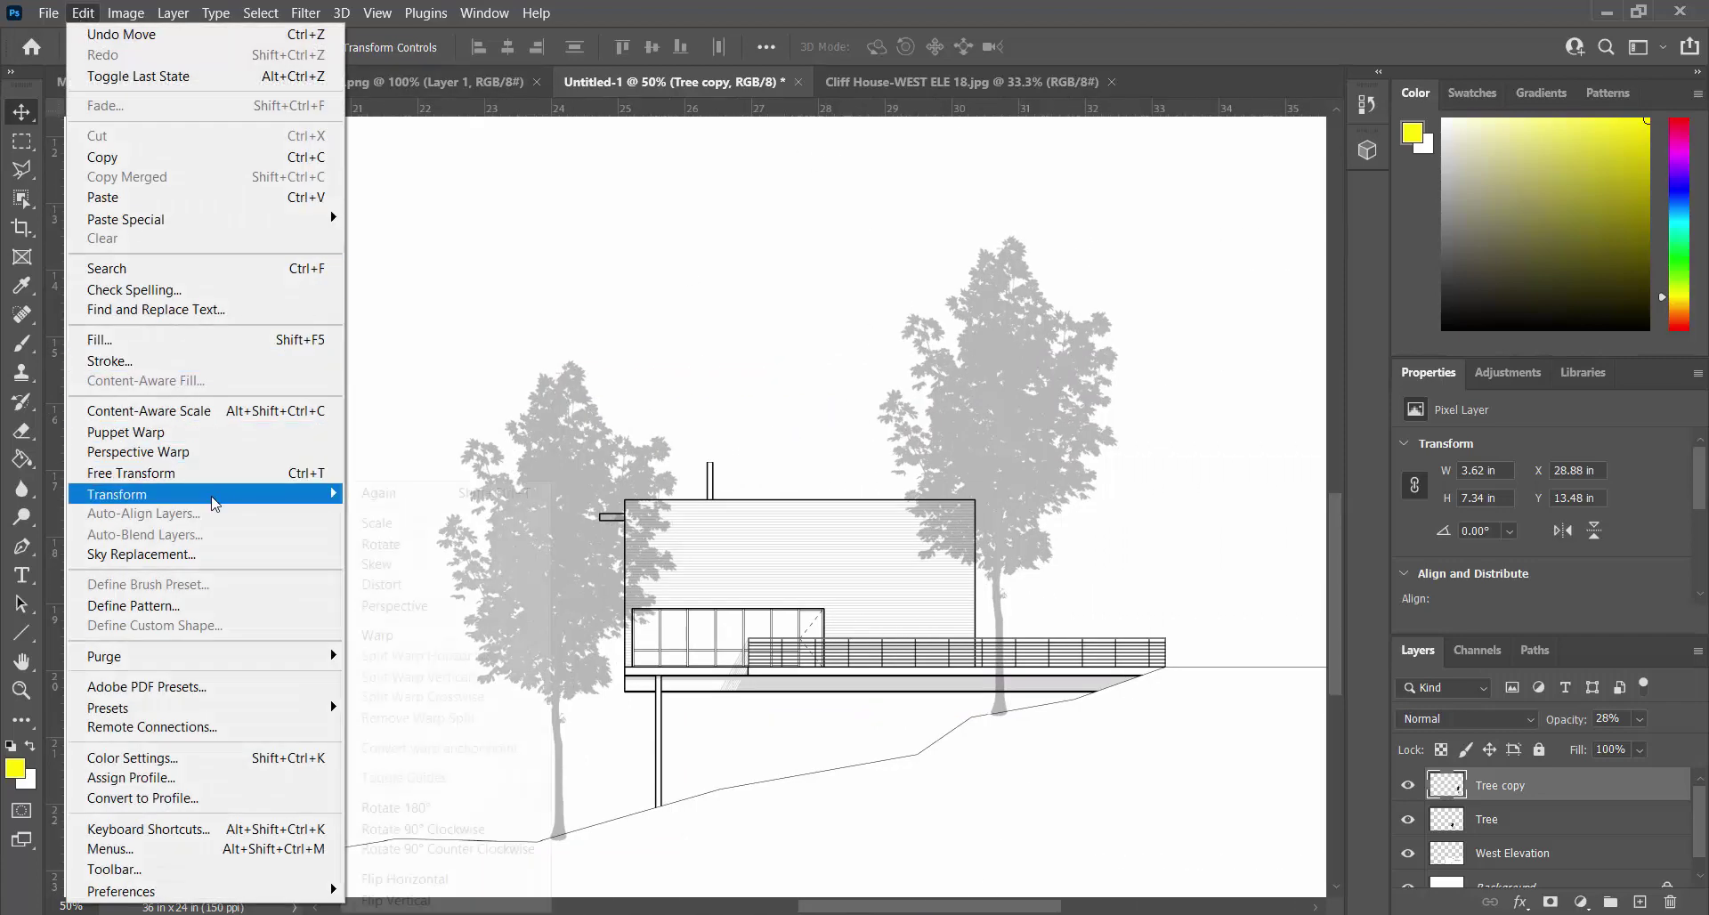
mouse_move(222, 495)
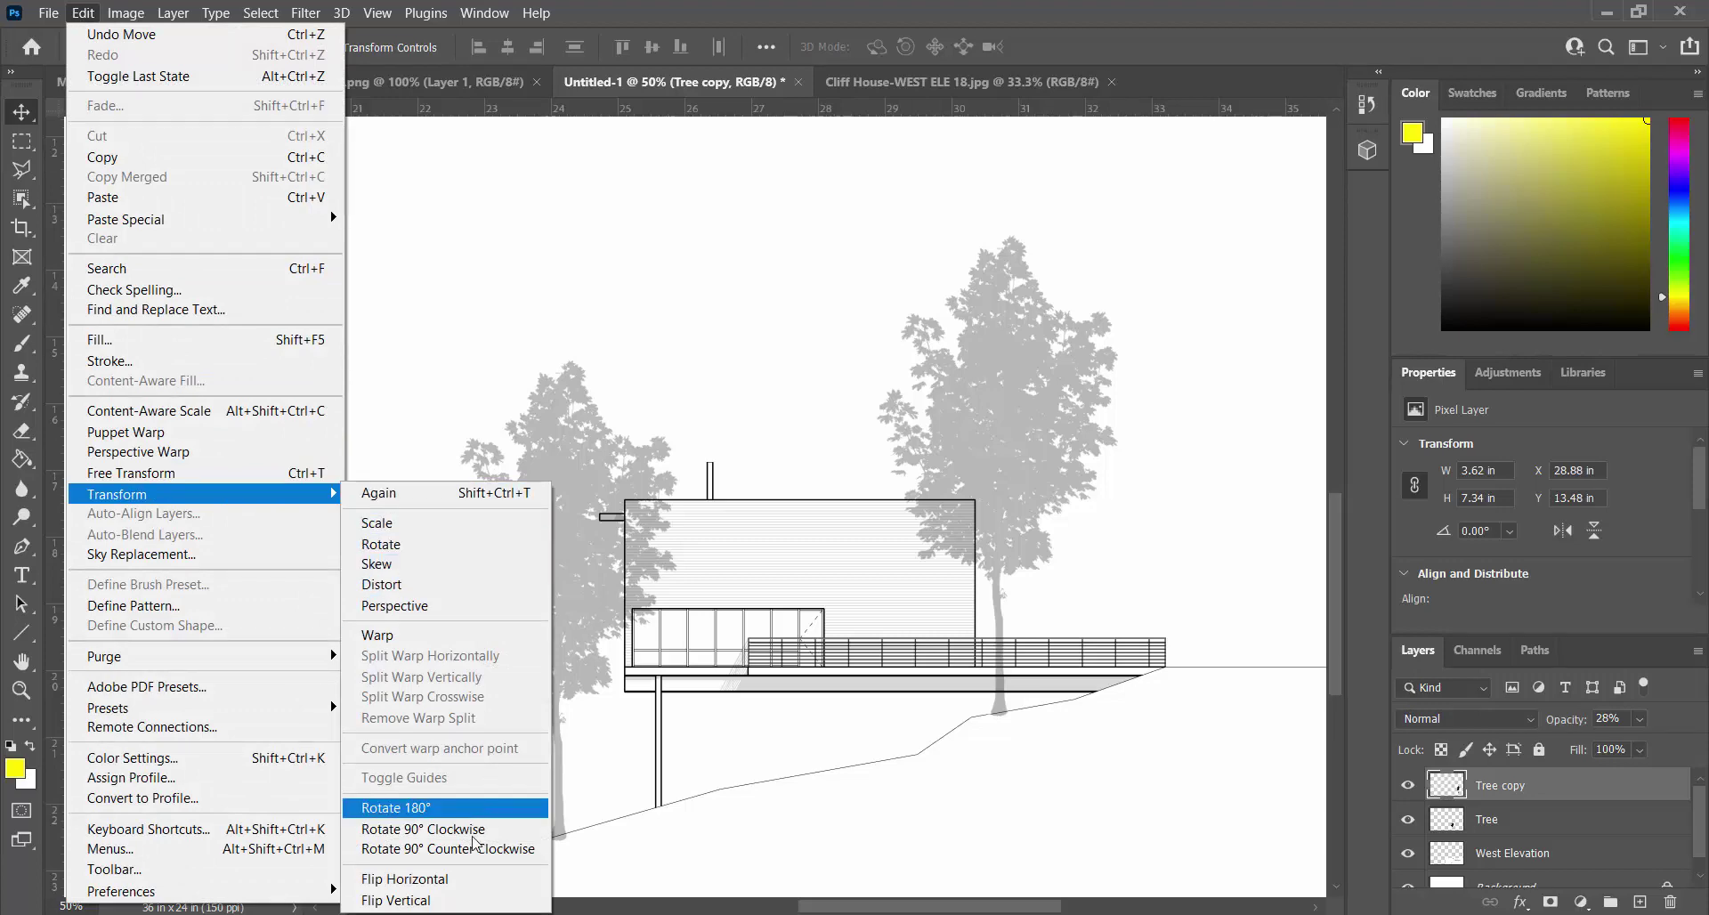
left_click(468, 882)
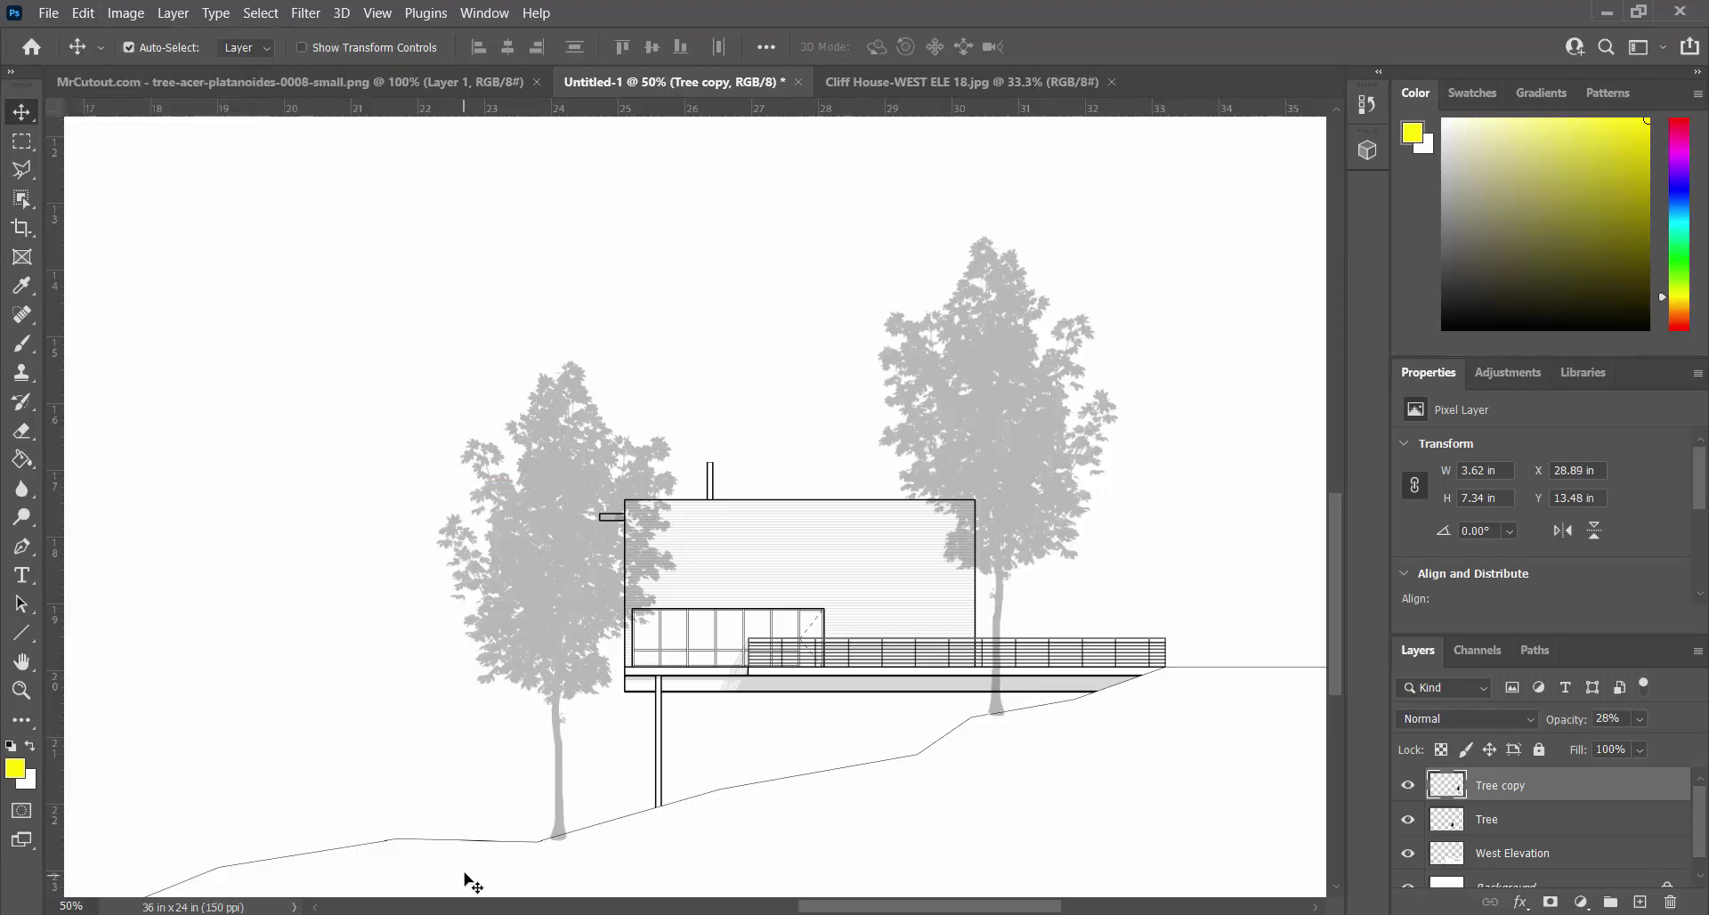
Scale the flipped tree copy to about 105.5% and shift it to about X 29.42 in and Y 13.55 in.
left_click(83, 13)
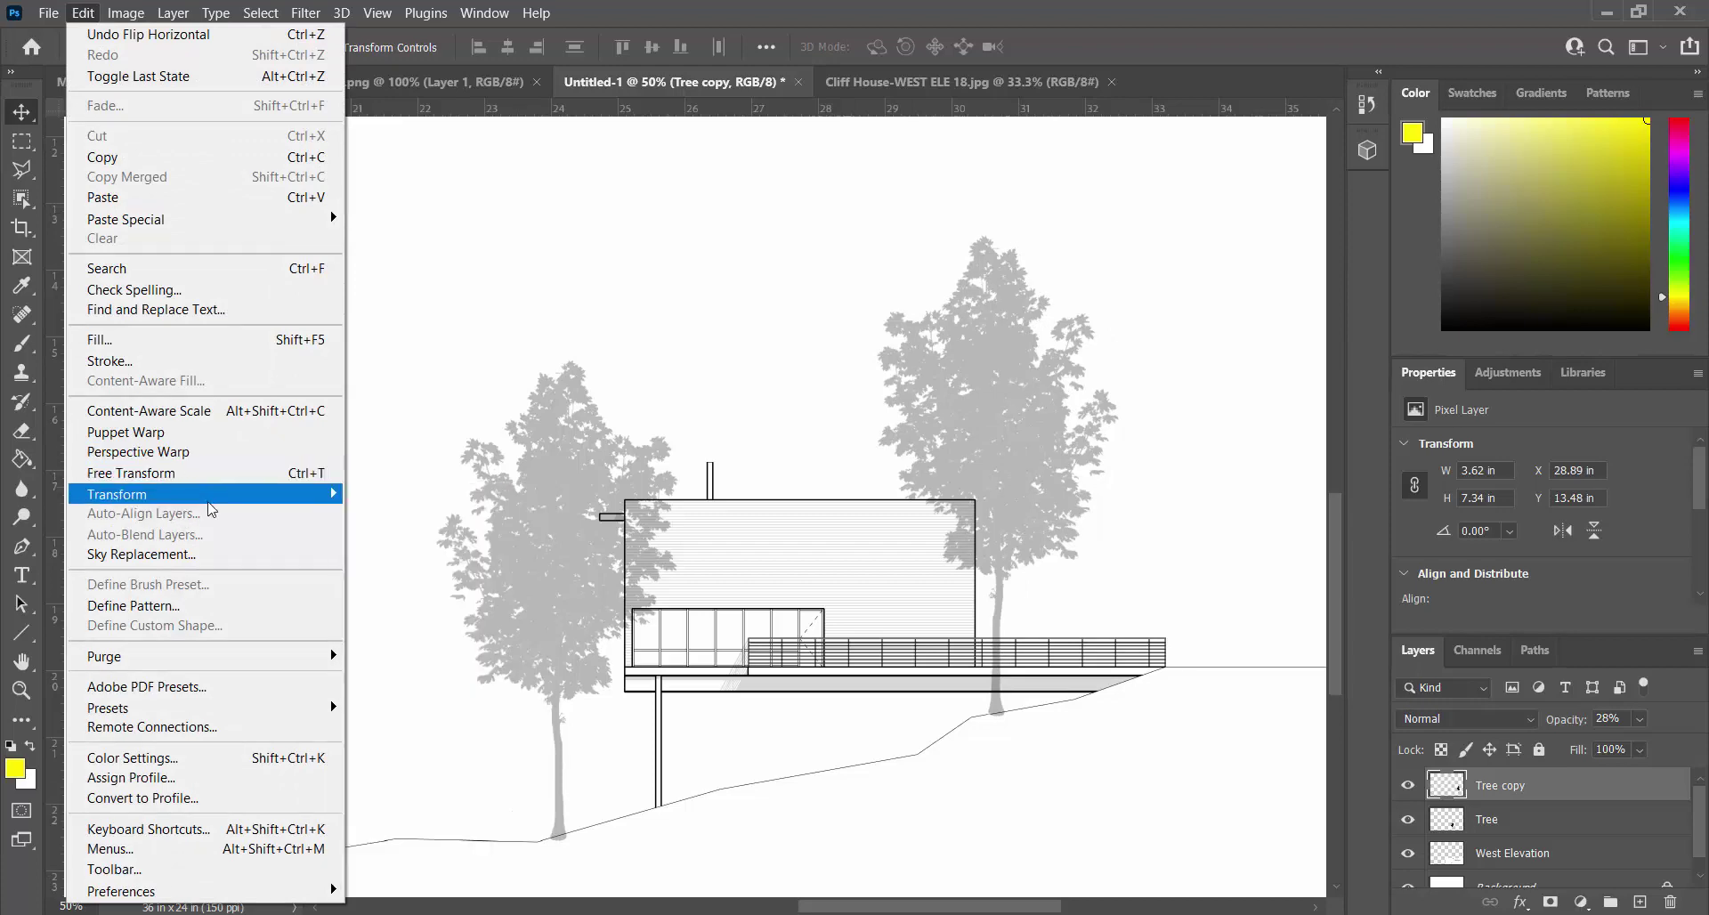
mouse_move(297, 497)
left_click(423, 527)
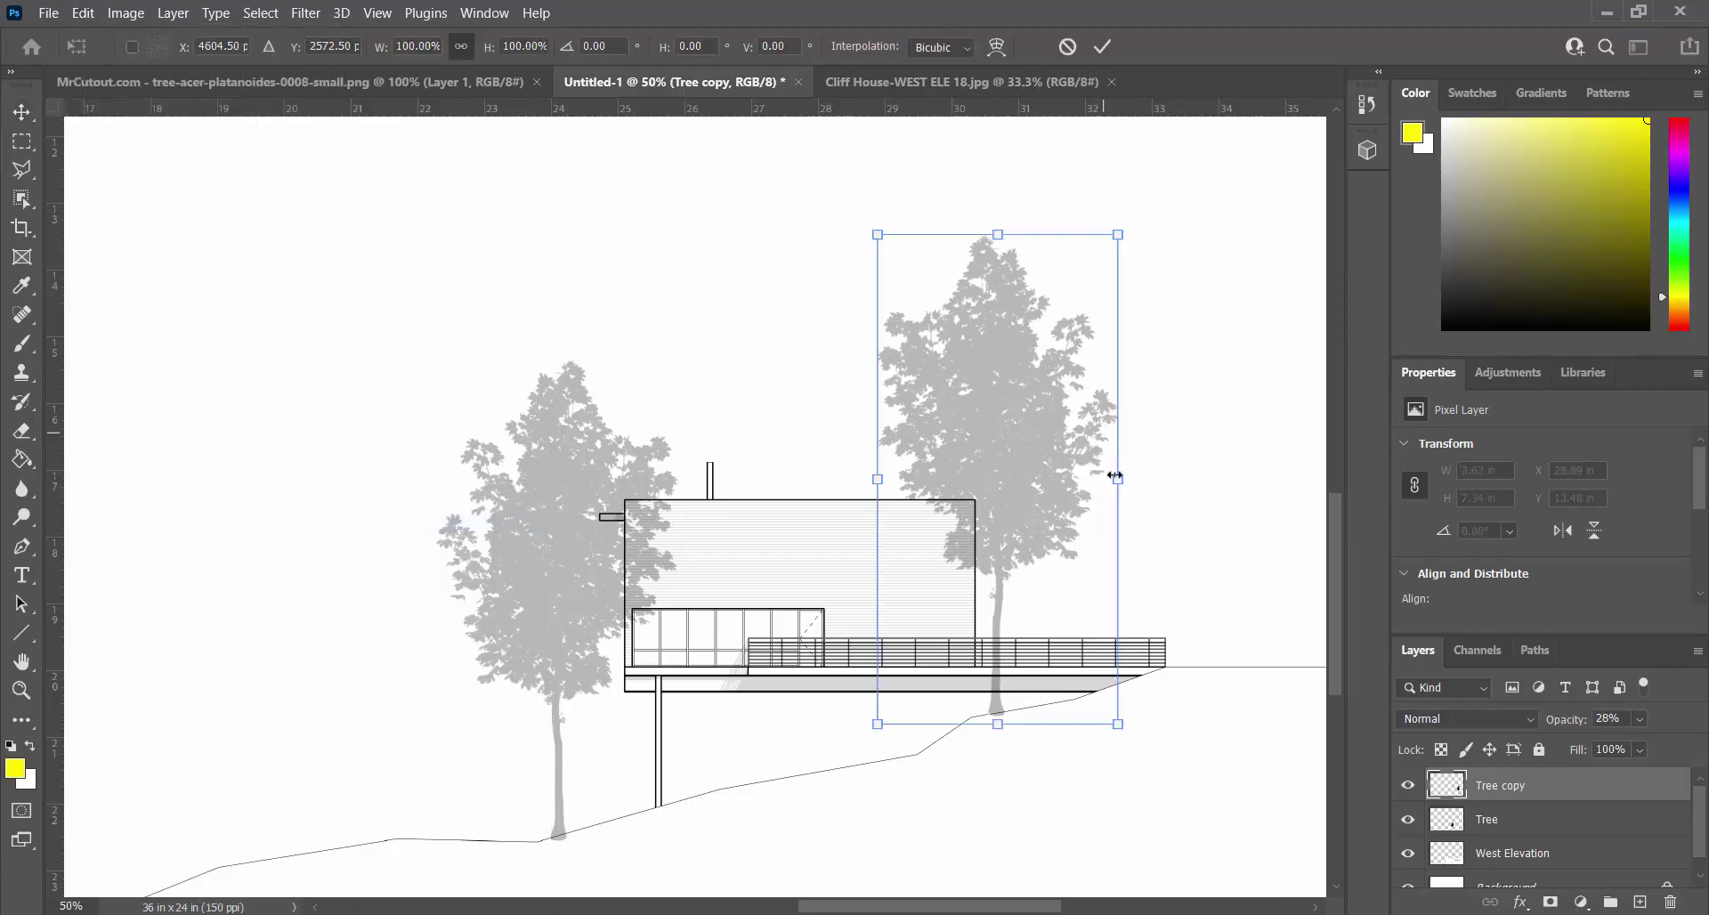
mouse_move(1118, 479)
left_mouse_down()
mouse_move(1171, 461)
mouse_move(1123, 473)
left_mouse_up()
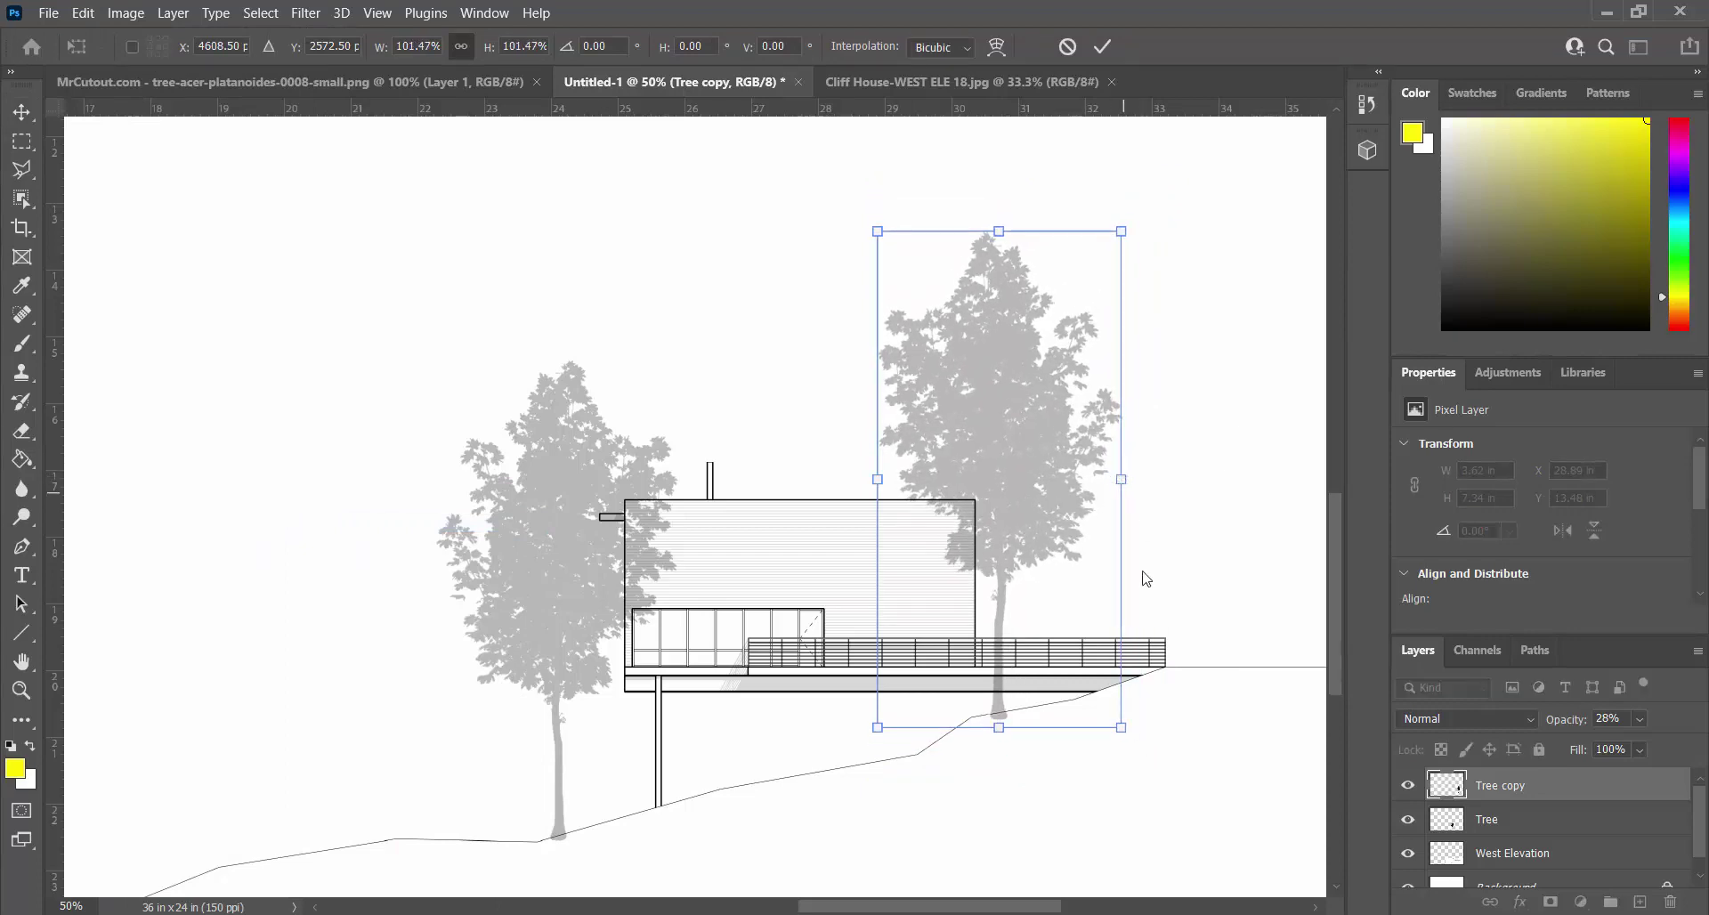
left_click_drag(1135, 730, 1152, 736)
left_click_drag(1020, 530, 1047, 538)
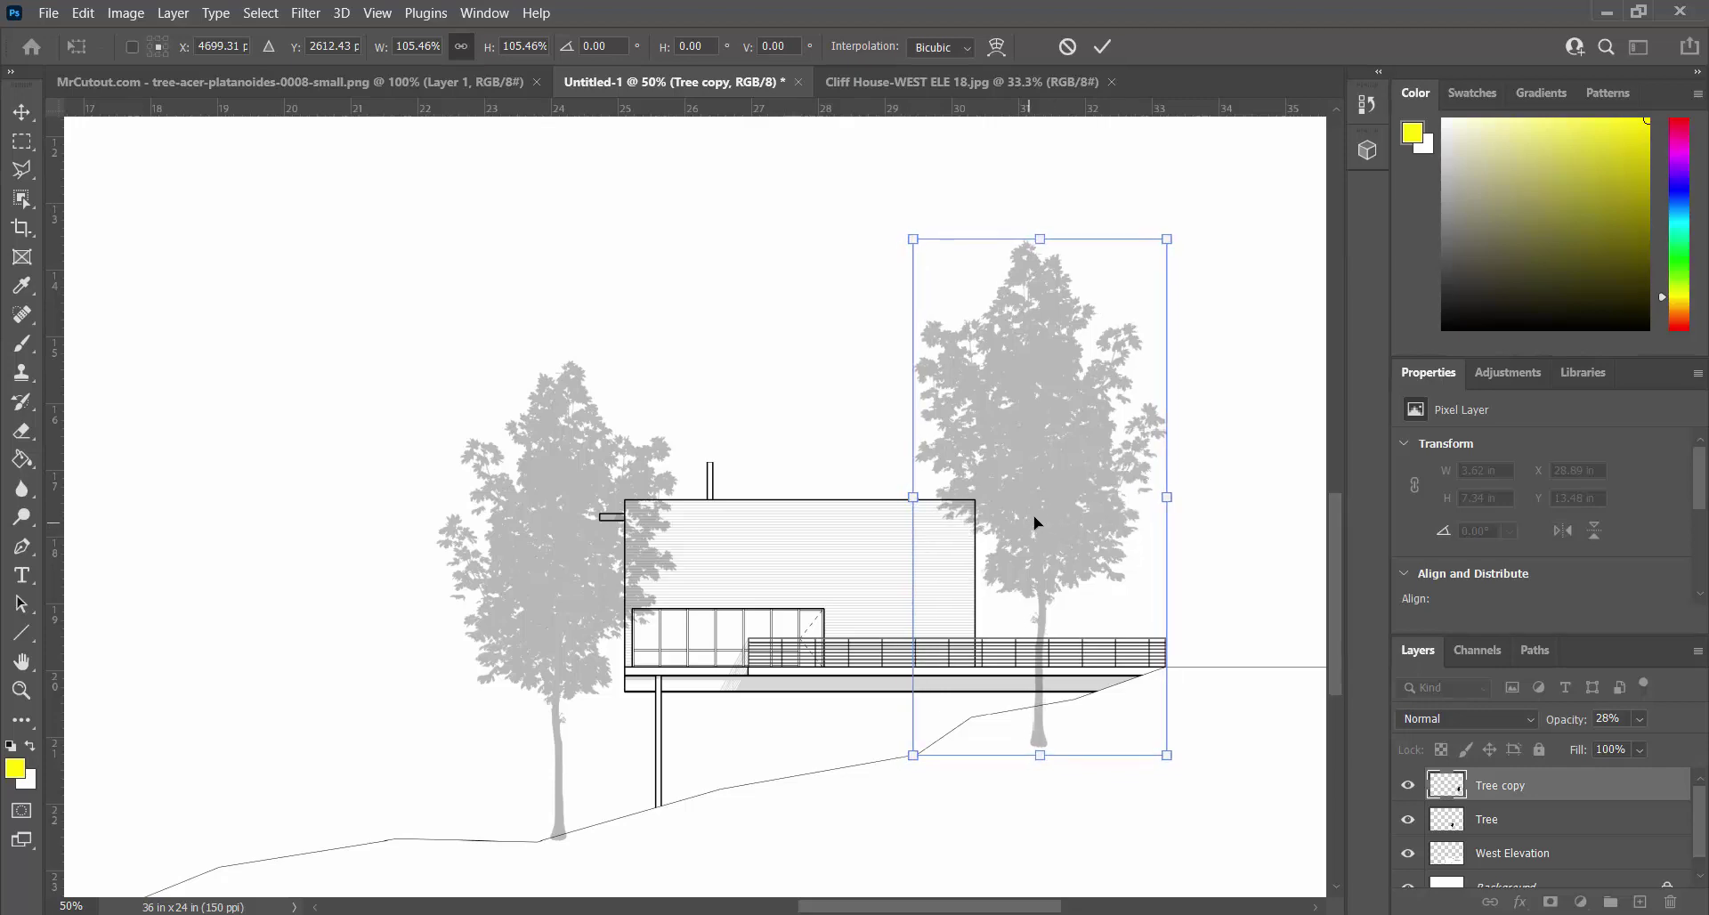
key("Return")
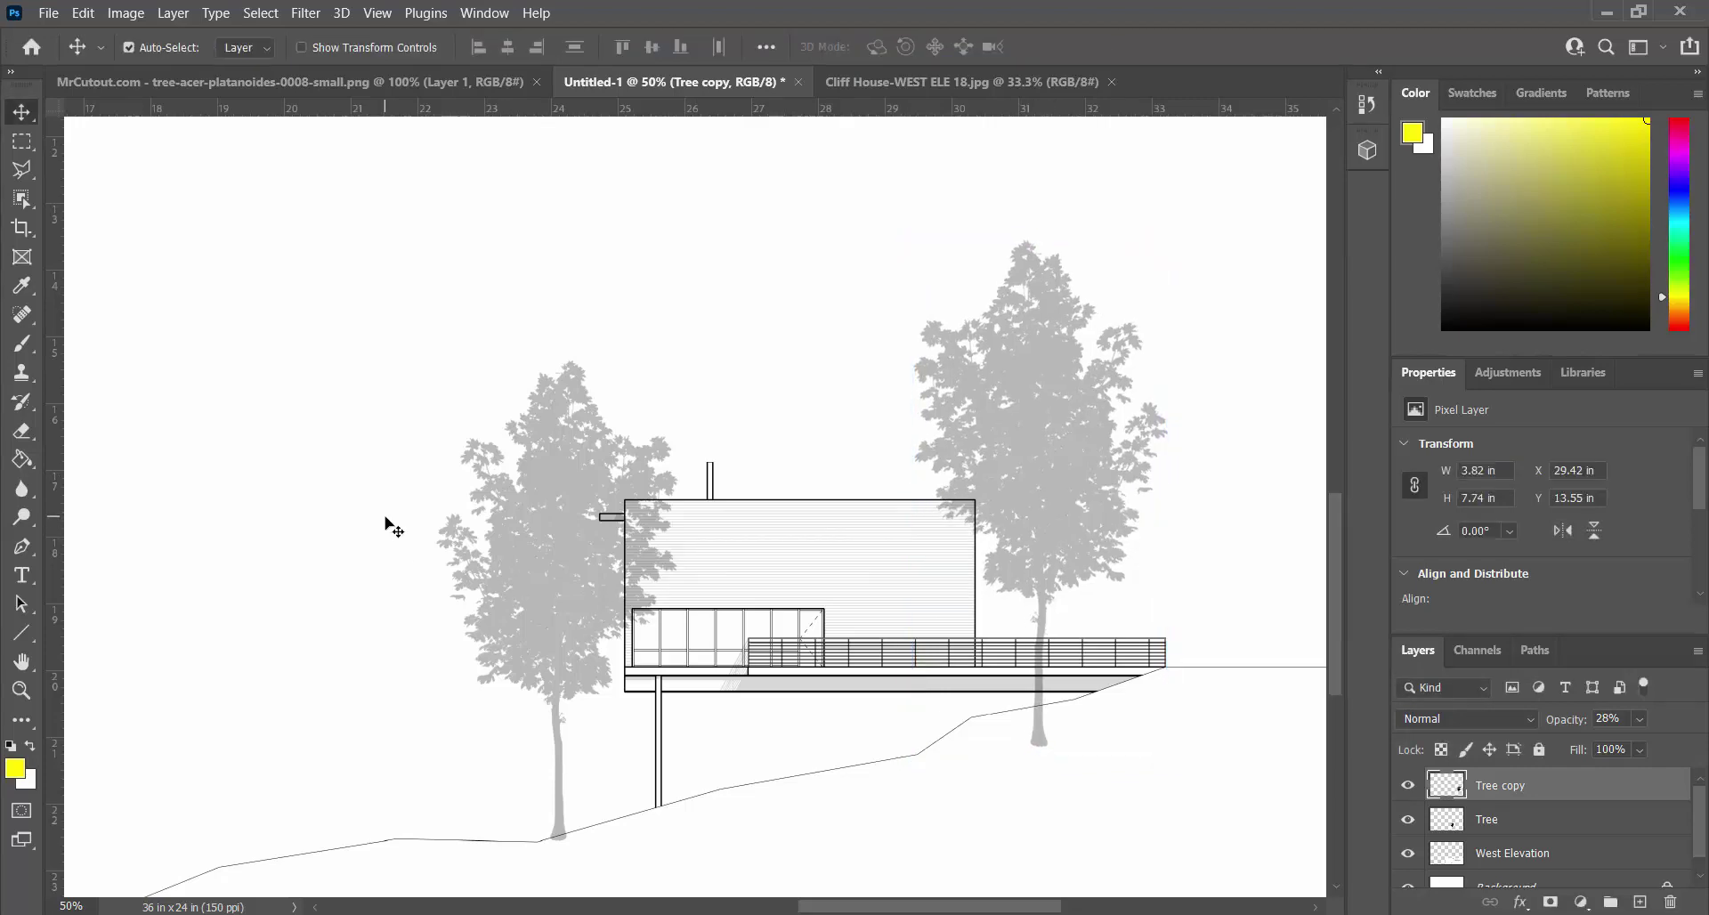
On the Tree layer, erase the trunk base of the tree beside the house where it extends below the sloping ground line.
scroll(854, 697, "down", 1)
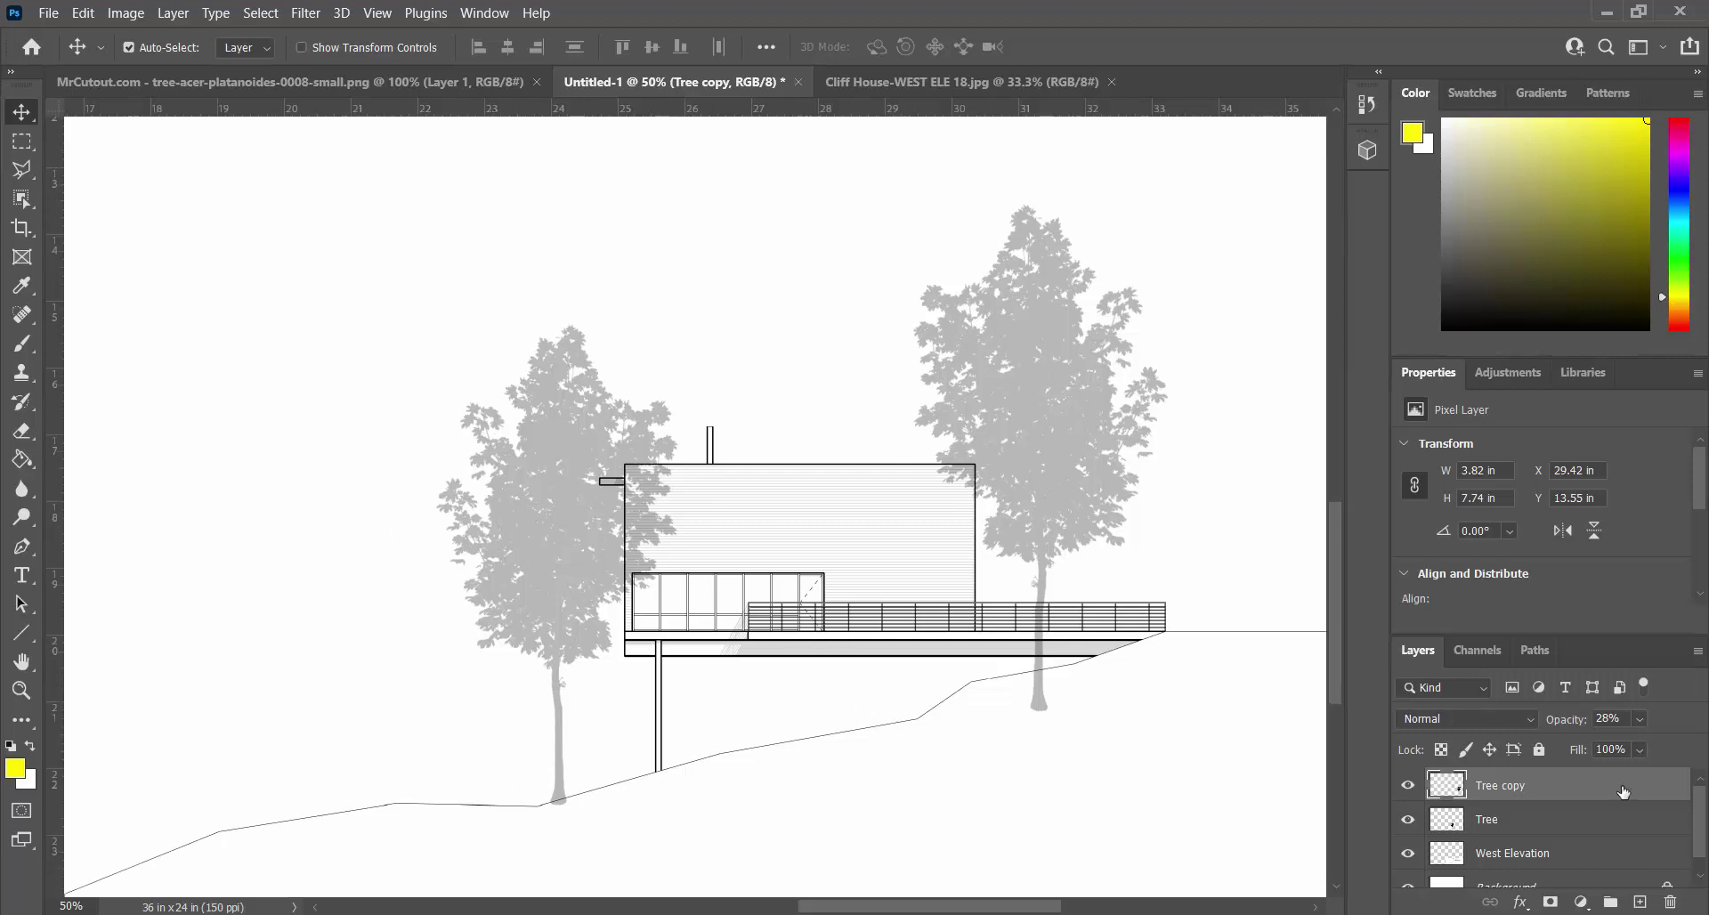
left_click(1570, 825)
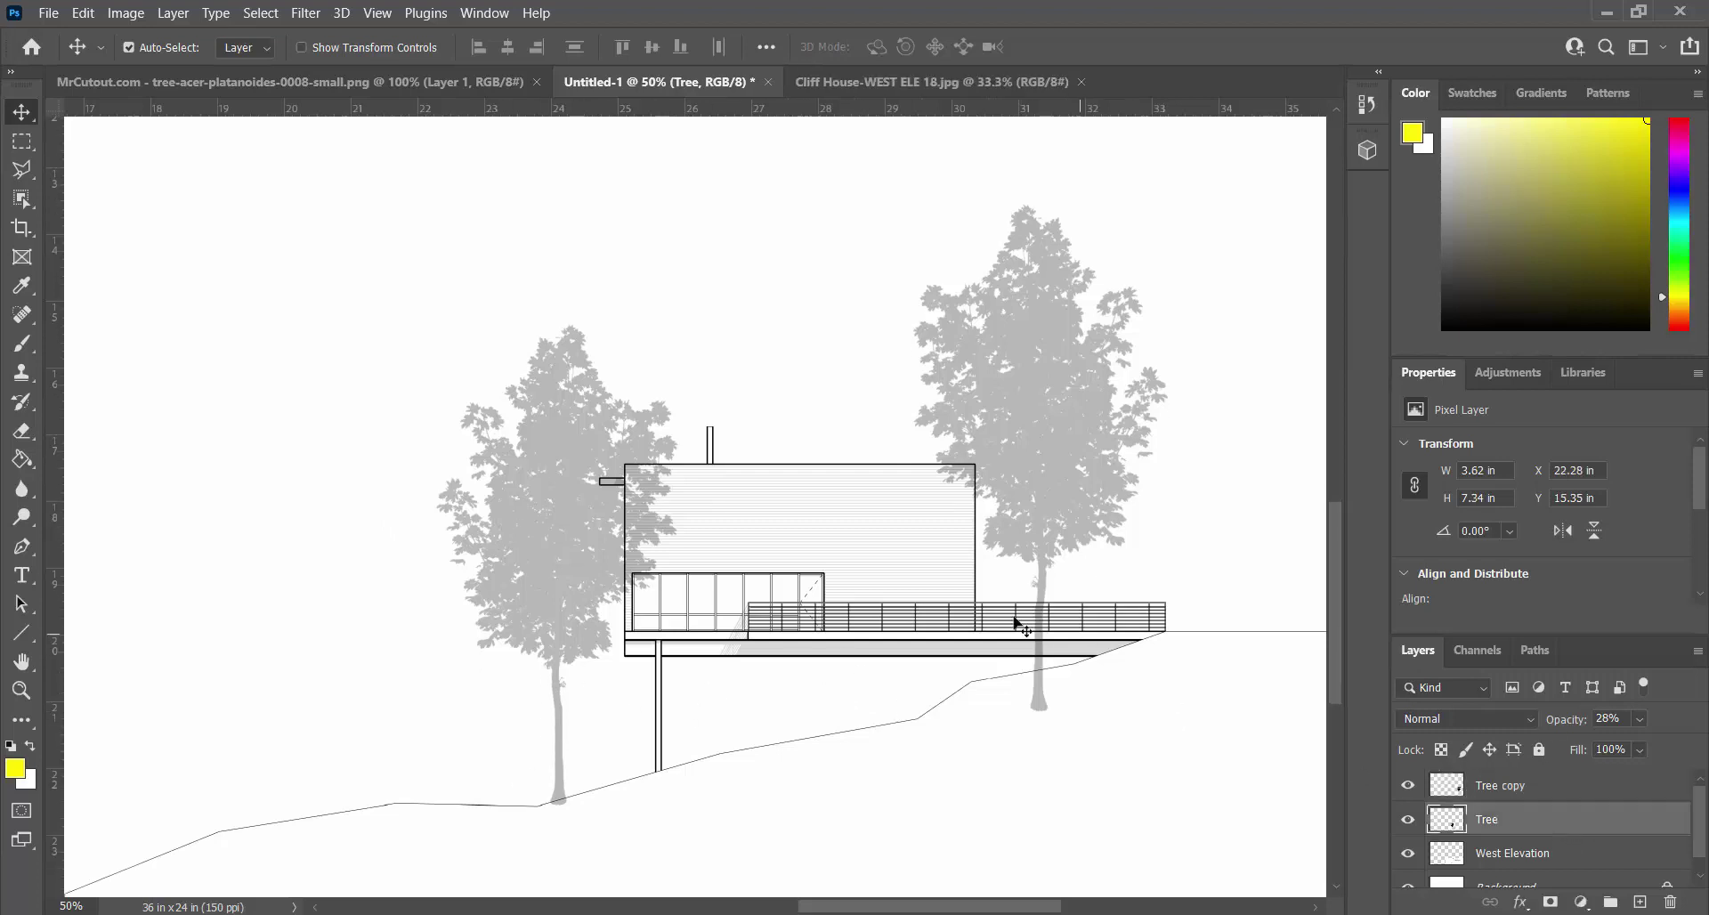
scroll(786, 580, "down", 2)
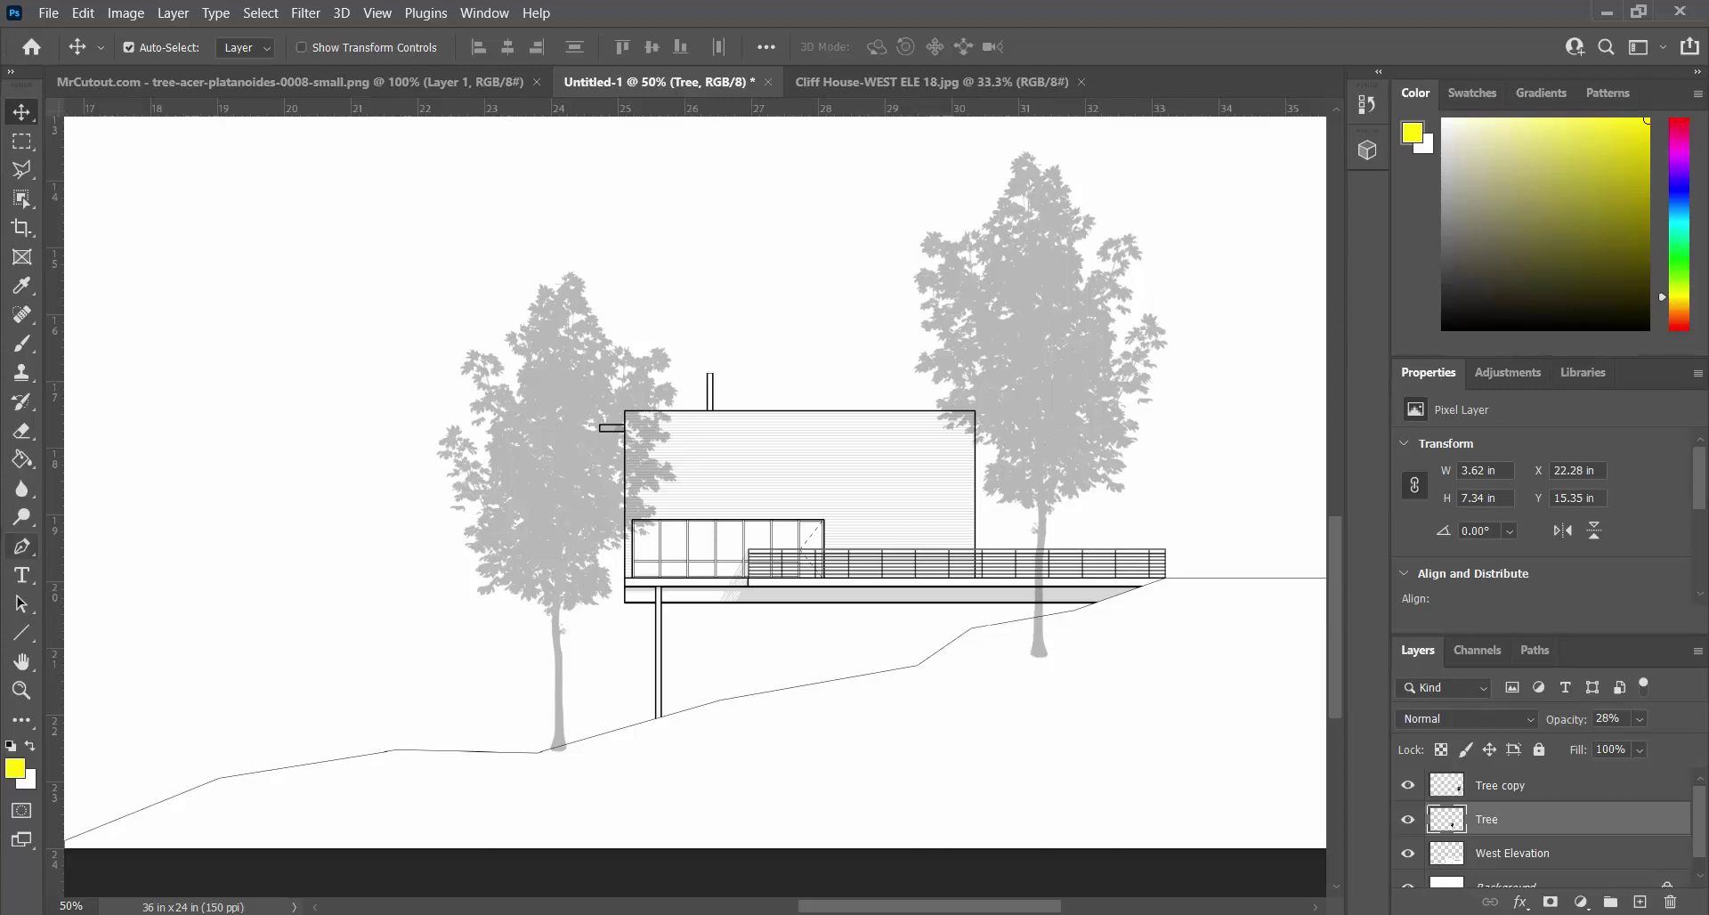
left_click_drag(52, 569, 76, 623)
left_click(21, 690)
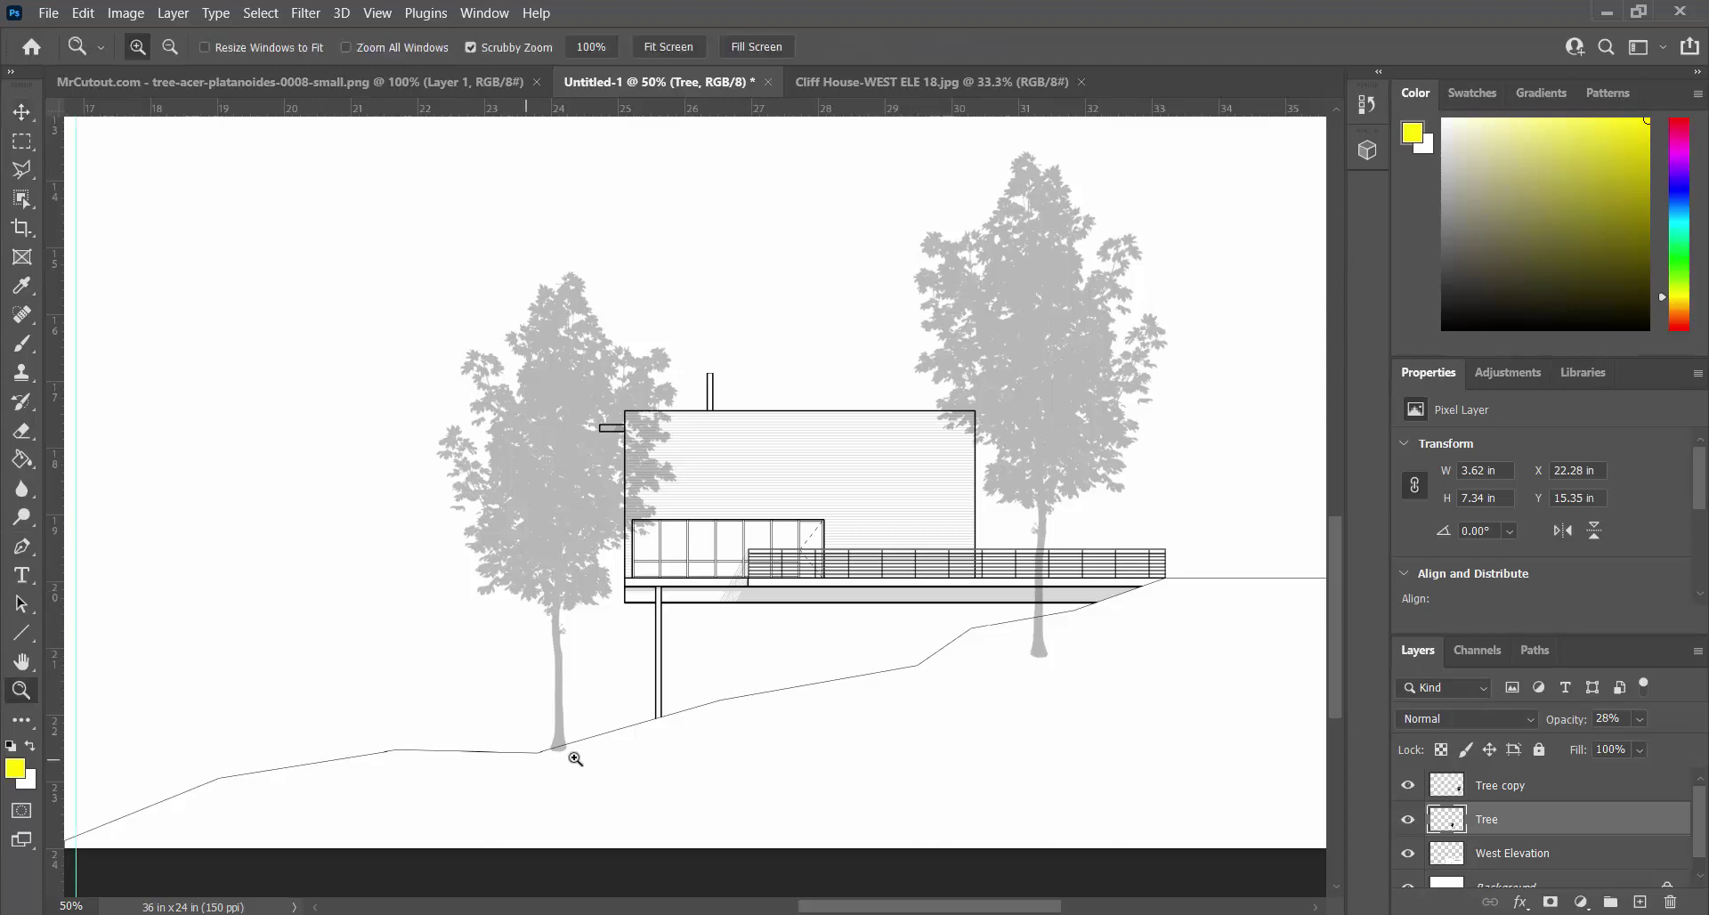
left_click(575, 755)
left_click(563, 761)
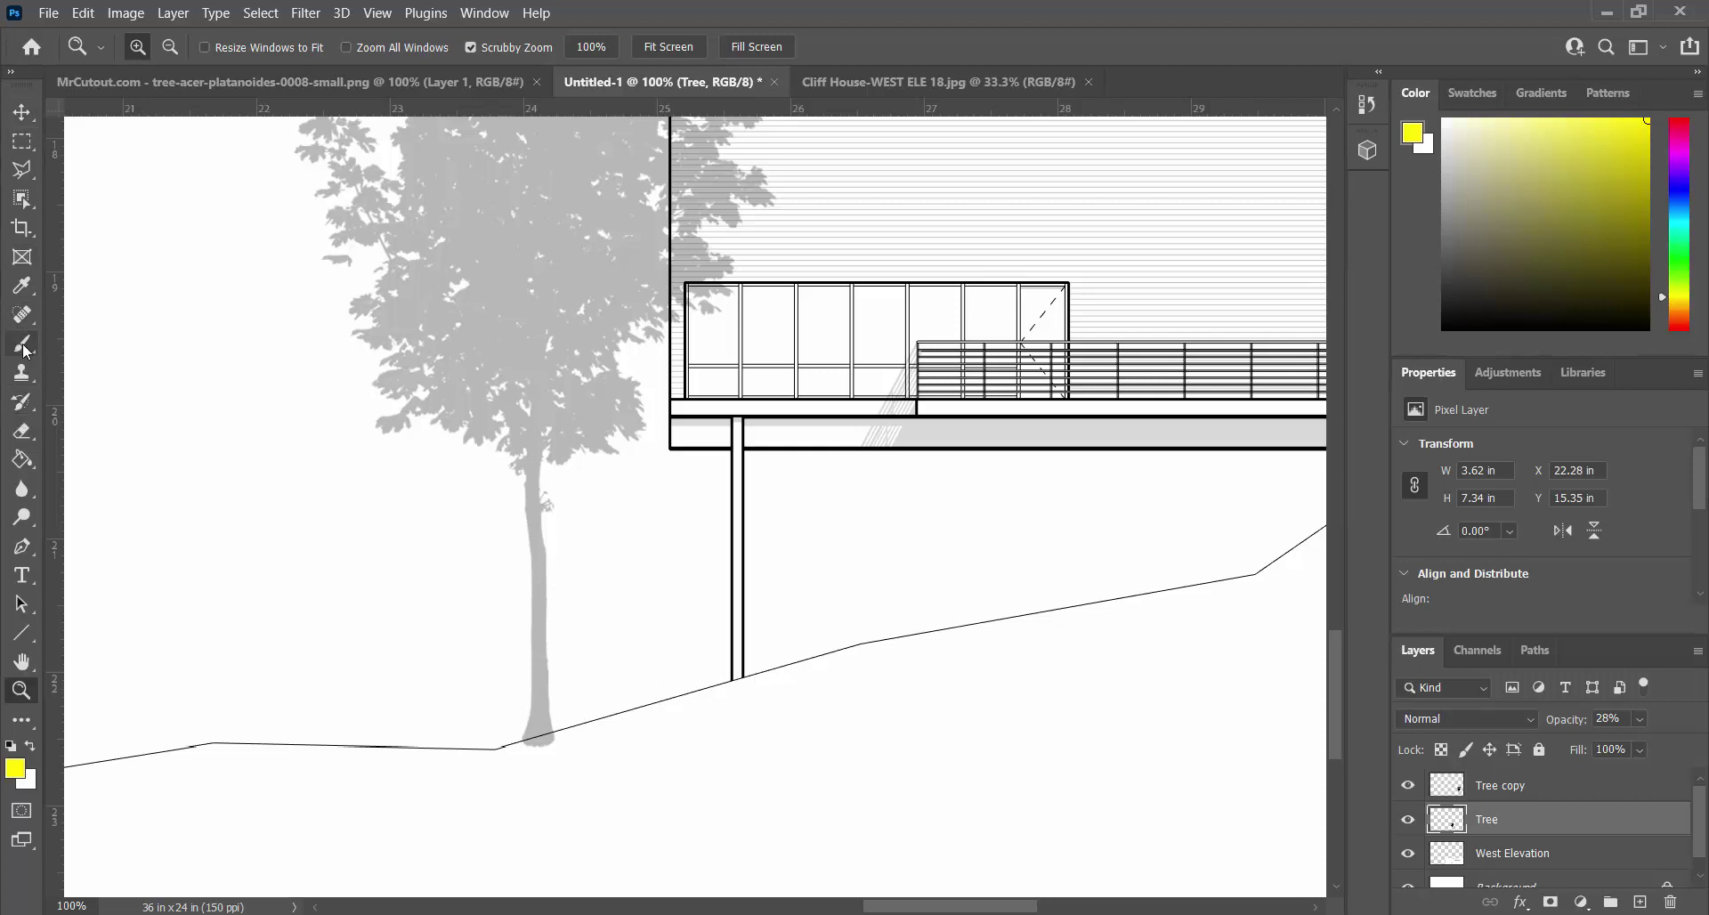
left_click(22, 431)
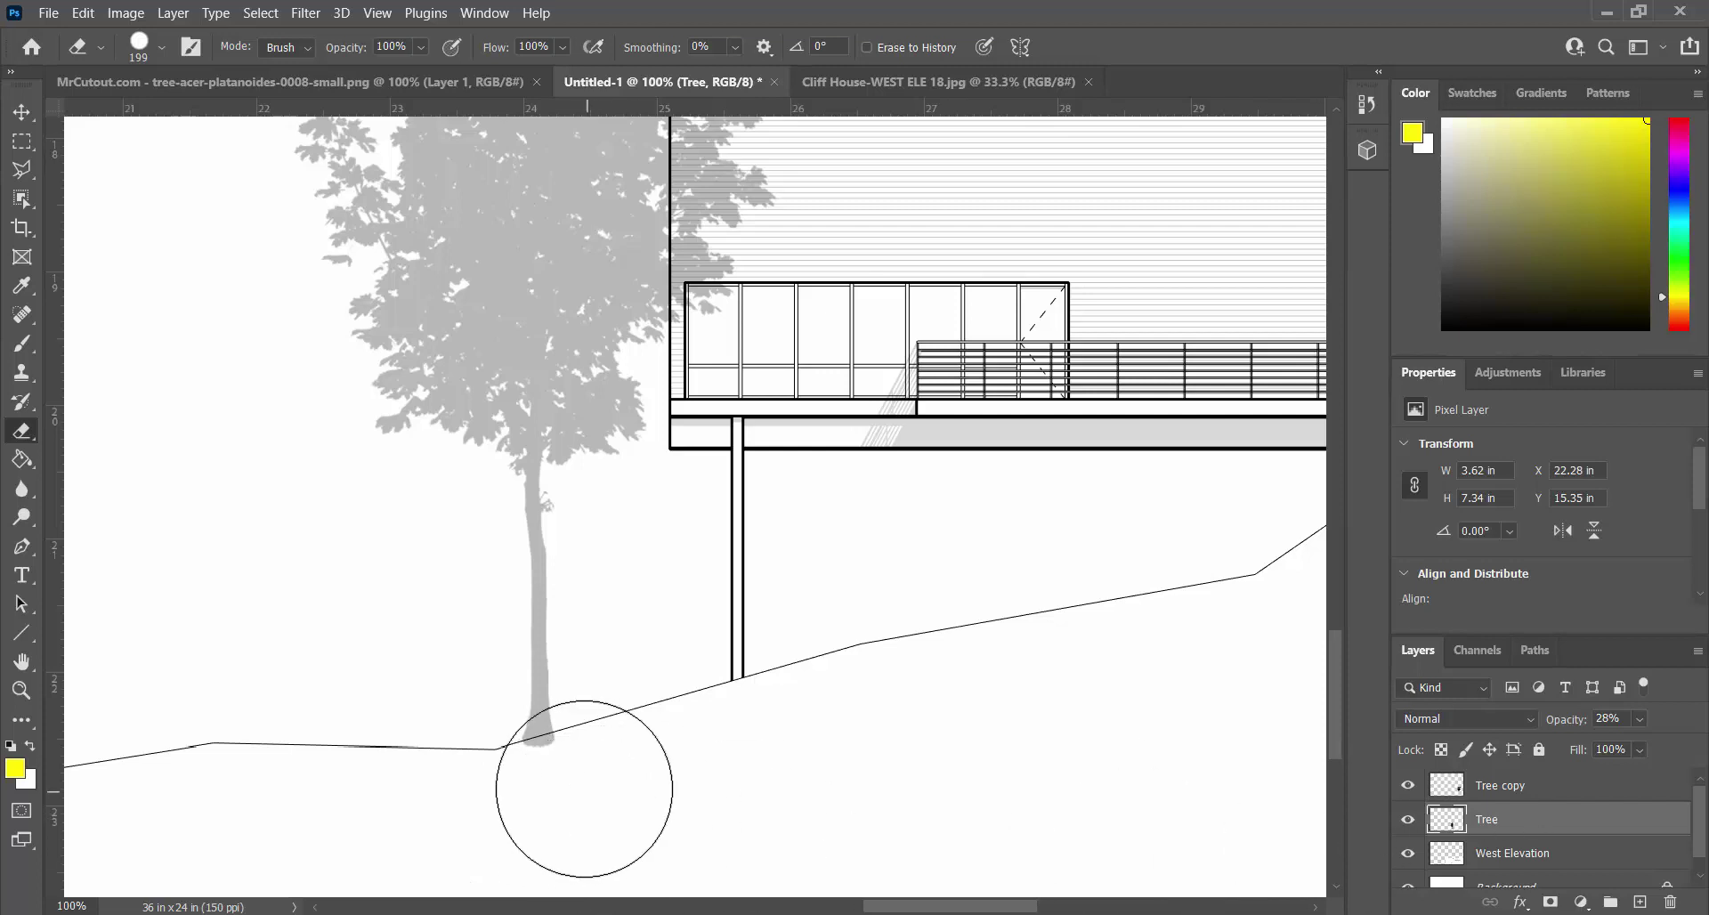
left_click(563, 824)
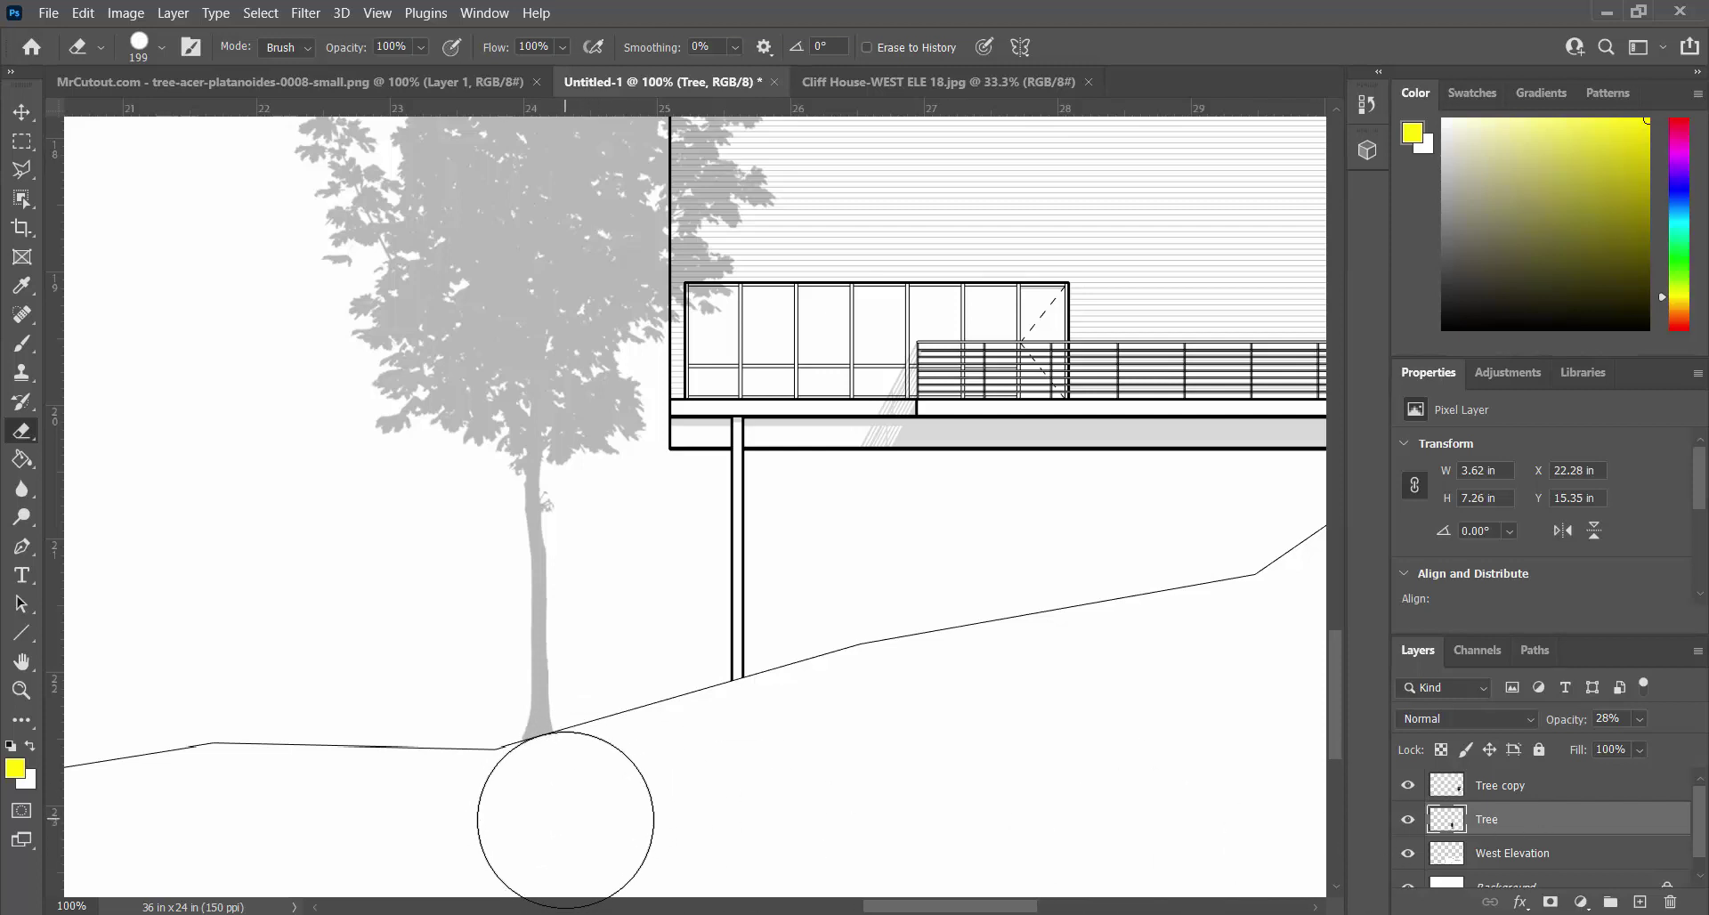
left_click(568, 828)
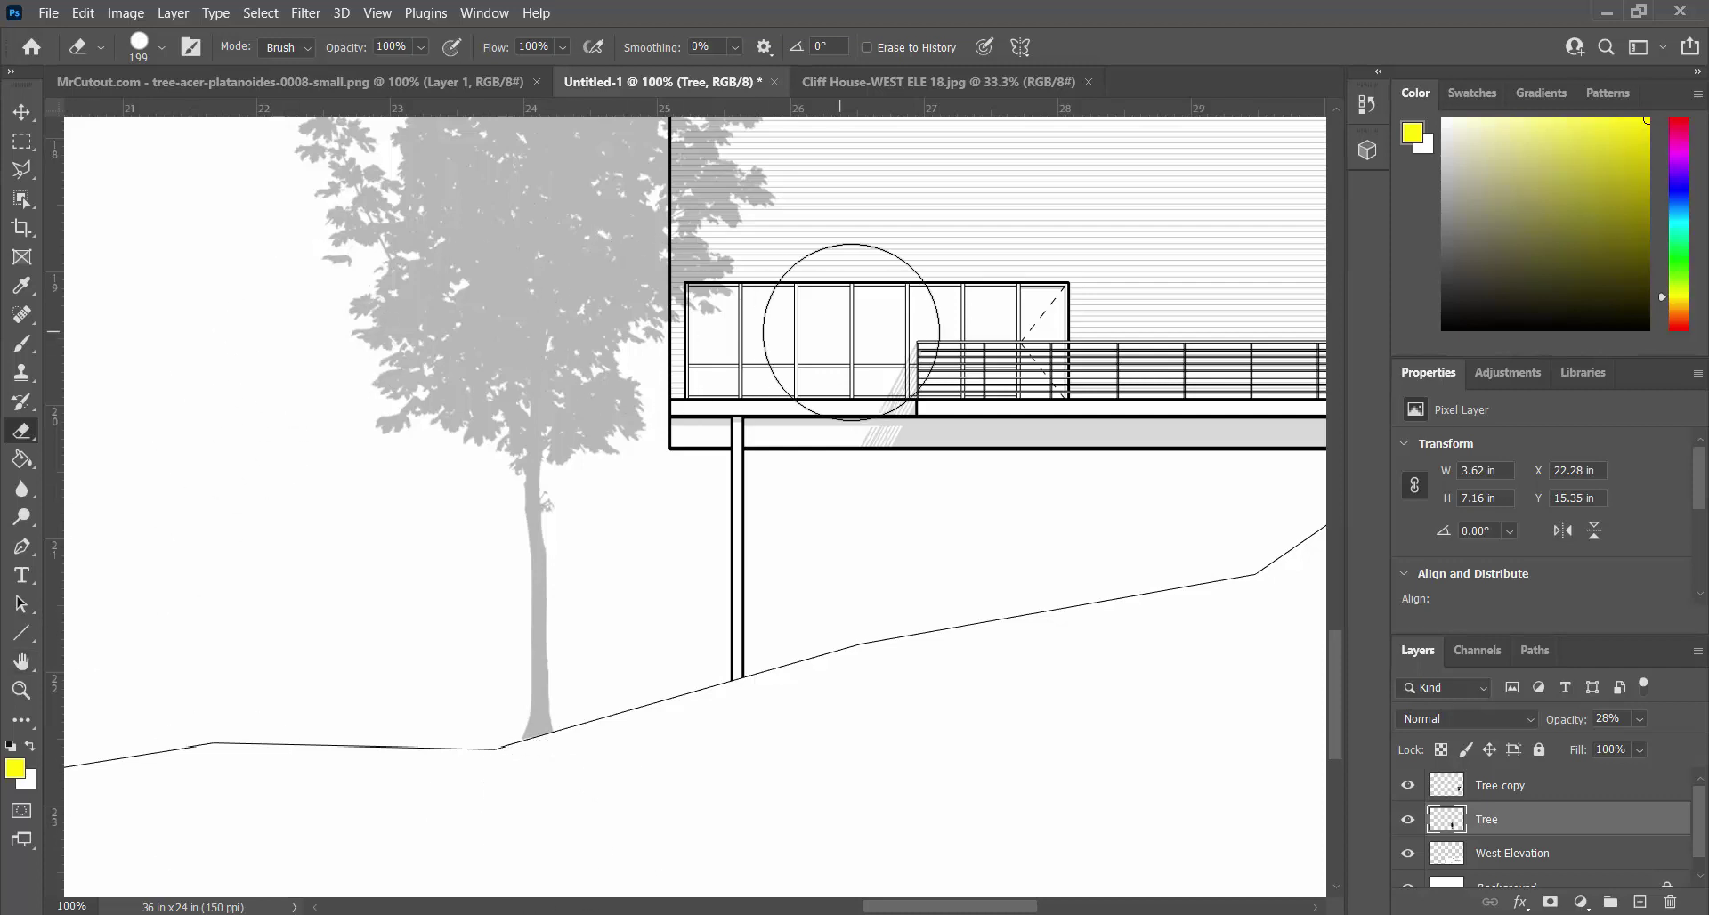
Marquee a facade area of about 1.97 x 2.87 in and erase the Tree layer's foliage inside it with the 199 px eraser.
scroll(942, 312, "up", 5)
scroll(939, 331, "up", 1)
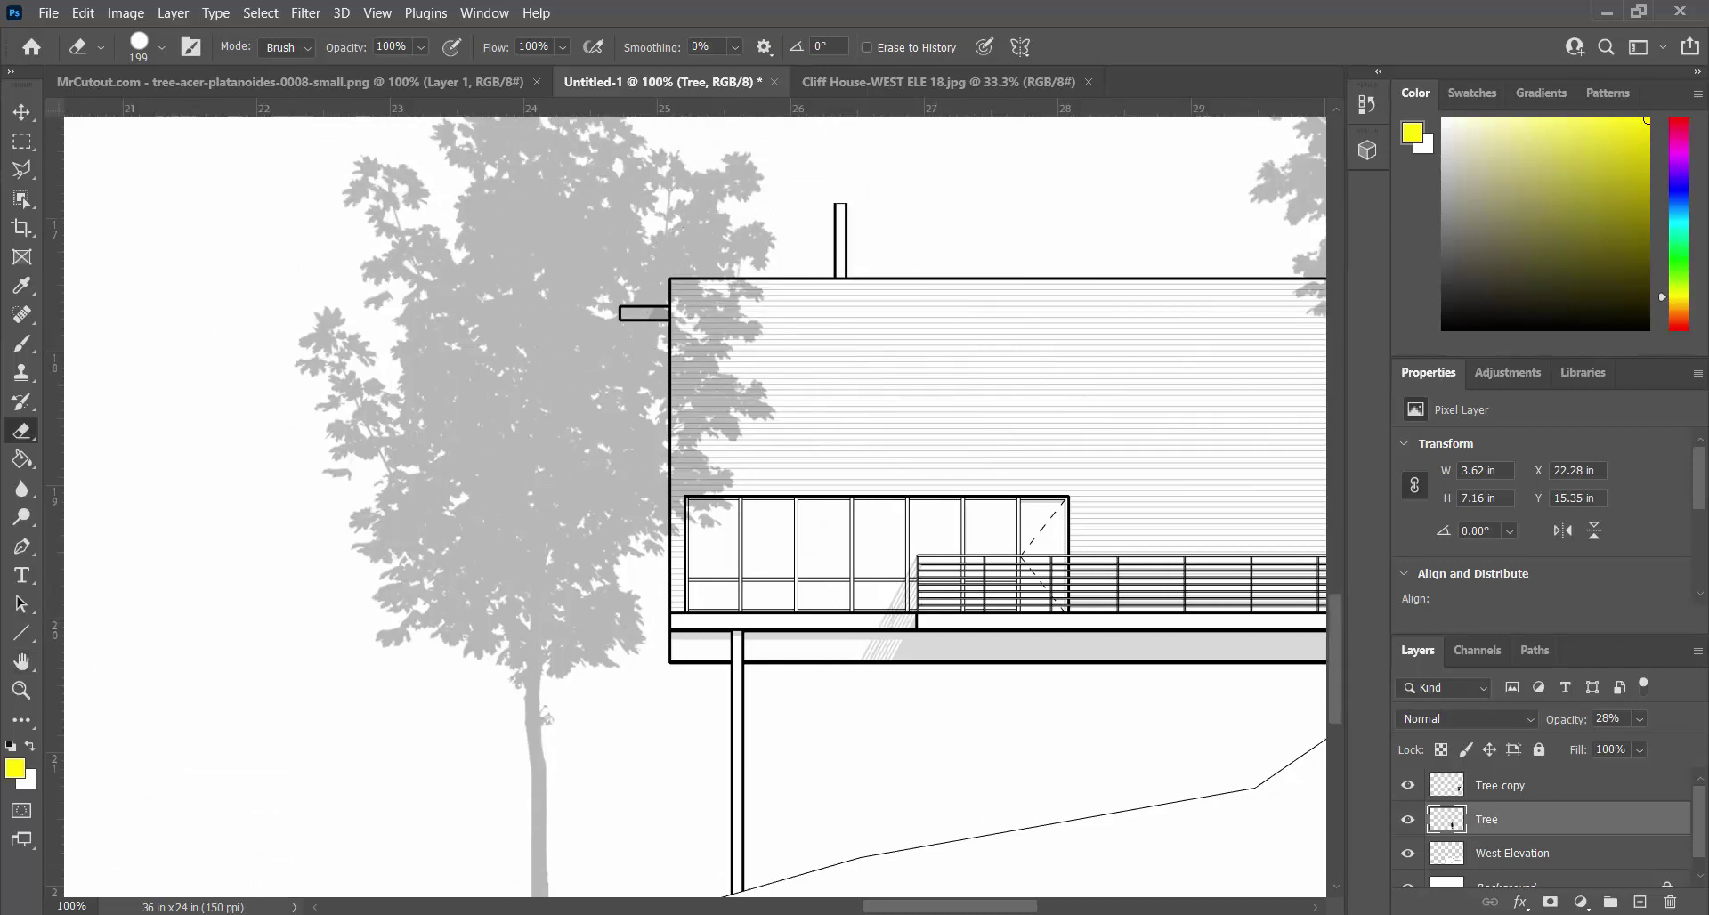
left_click(21, 142)
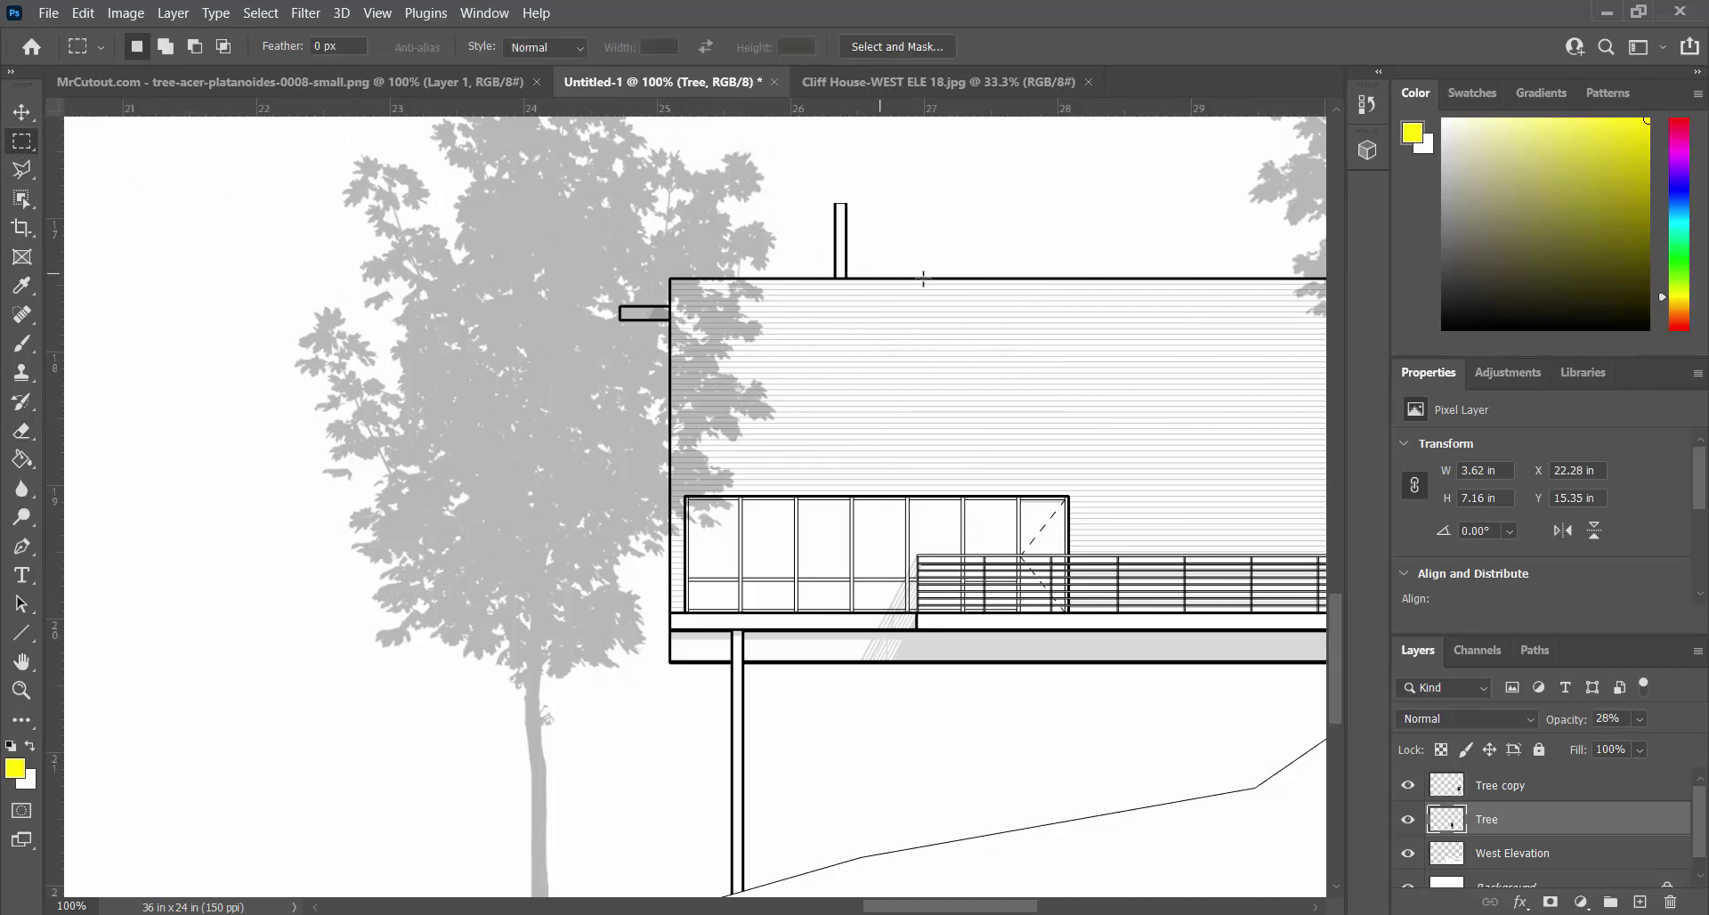
left_click_drag(931, 278, 671, 664)
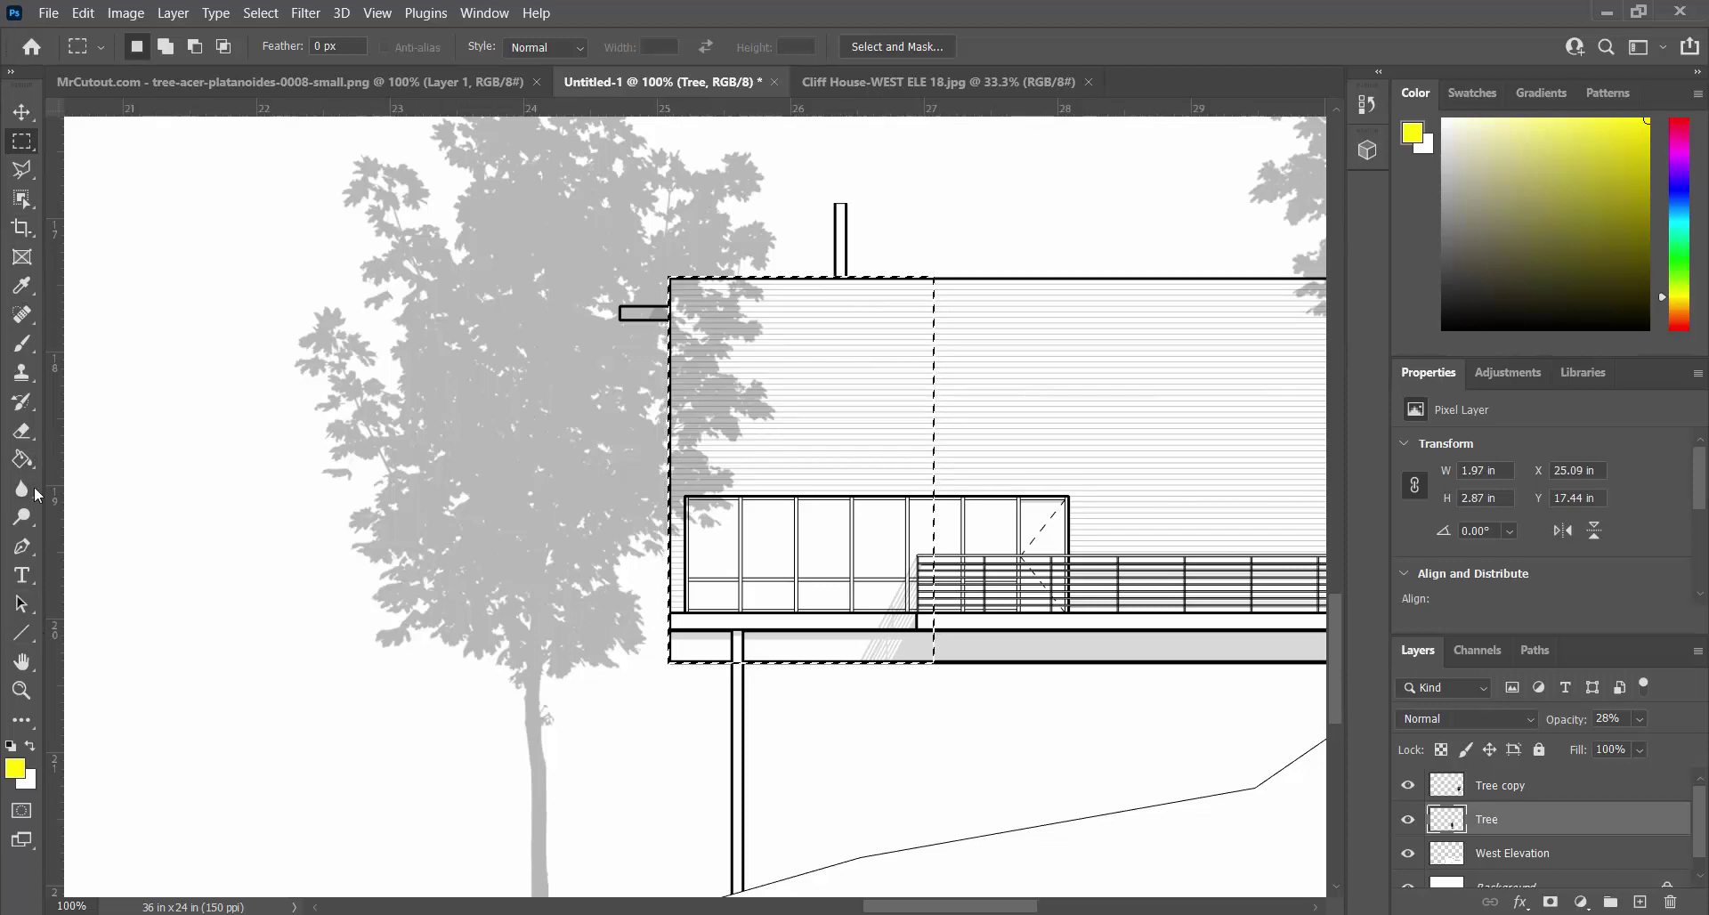
left_click(22, 430)
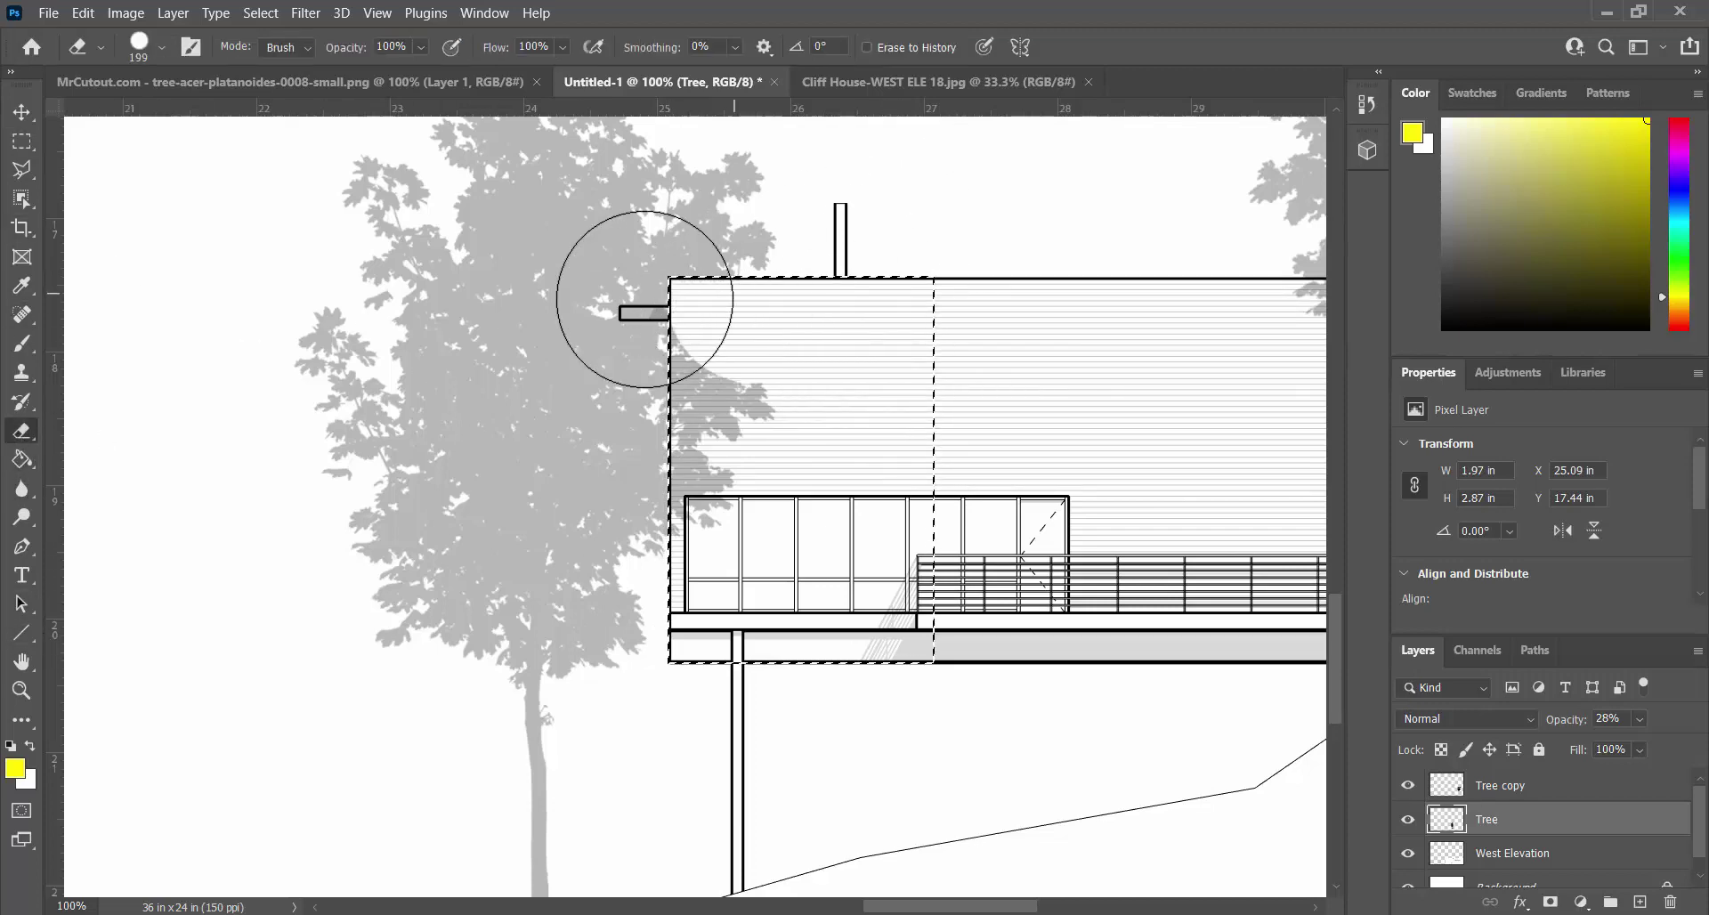
mouse_move(644, 299)
left_mouse_down()
mouse_move(708, 441)
mouse_move(723, 612)
mouse_move(813, 617)
mouse_move(794, 480)
mouse_move(696, 309)
left_mouse_up()
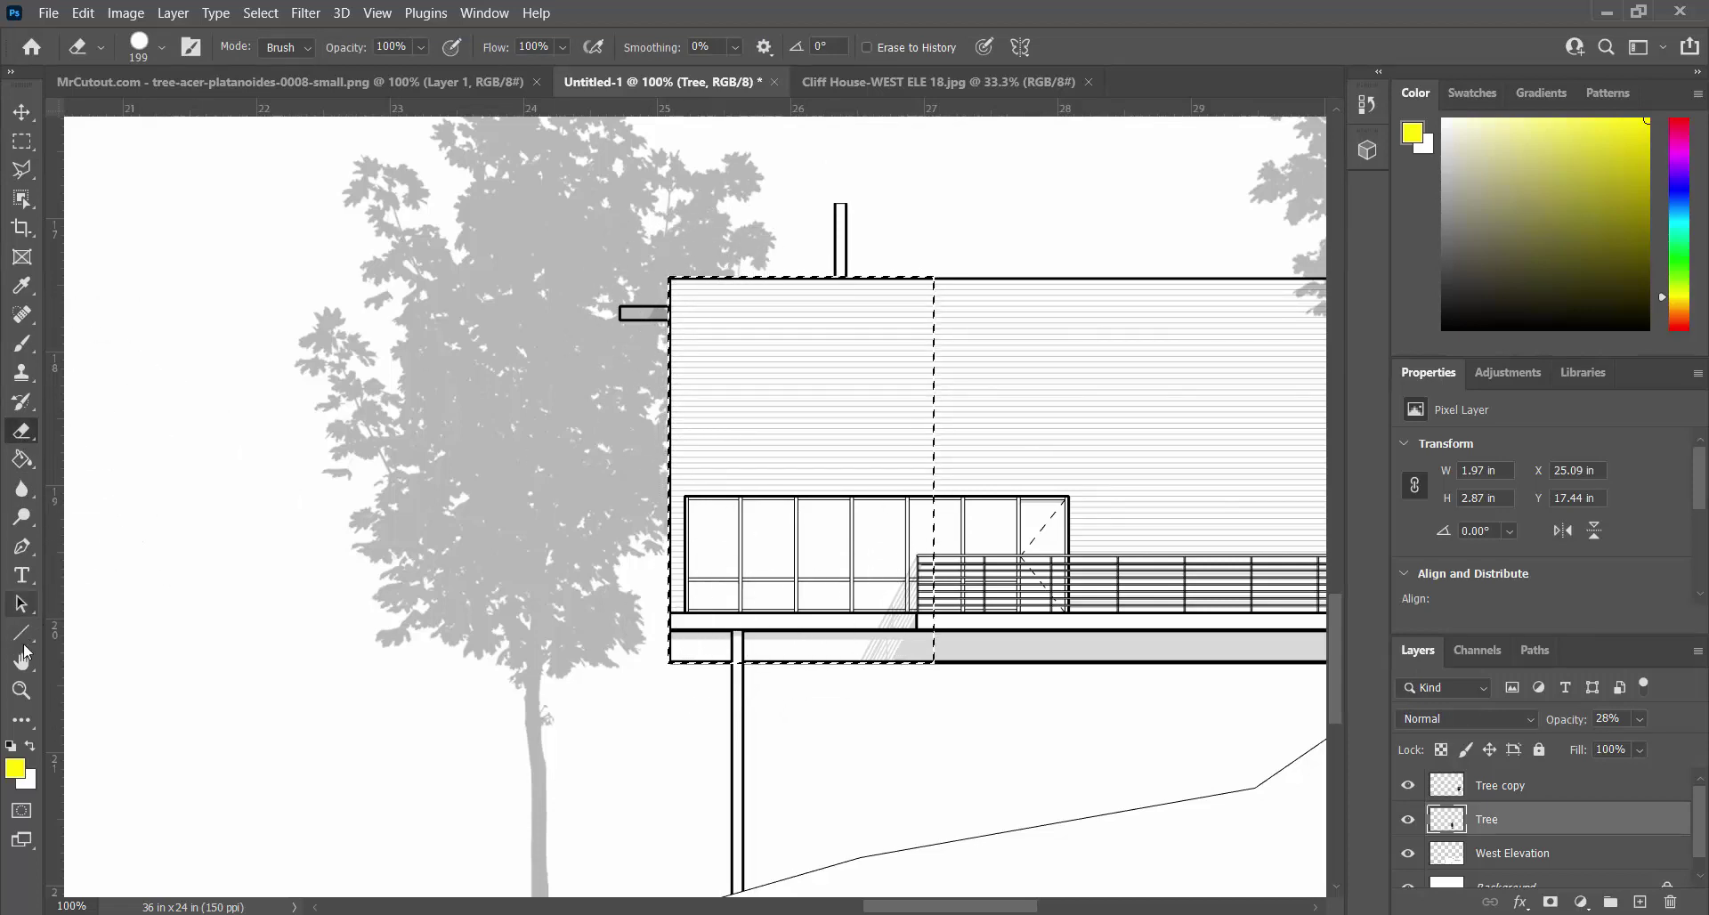
Marquee the small beam projecting from the facade, about 0.43 x 0.11 in, erase the tree foliage over it, and deselect.
left_click(21, 690)
left_click(643, 306)
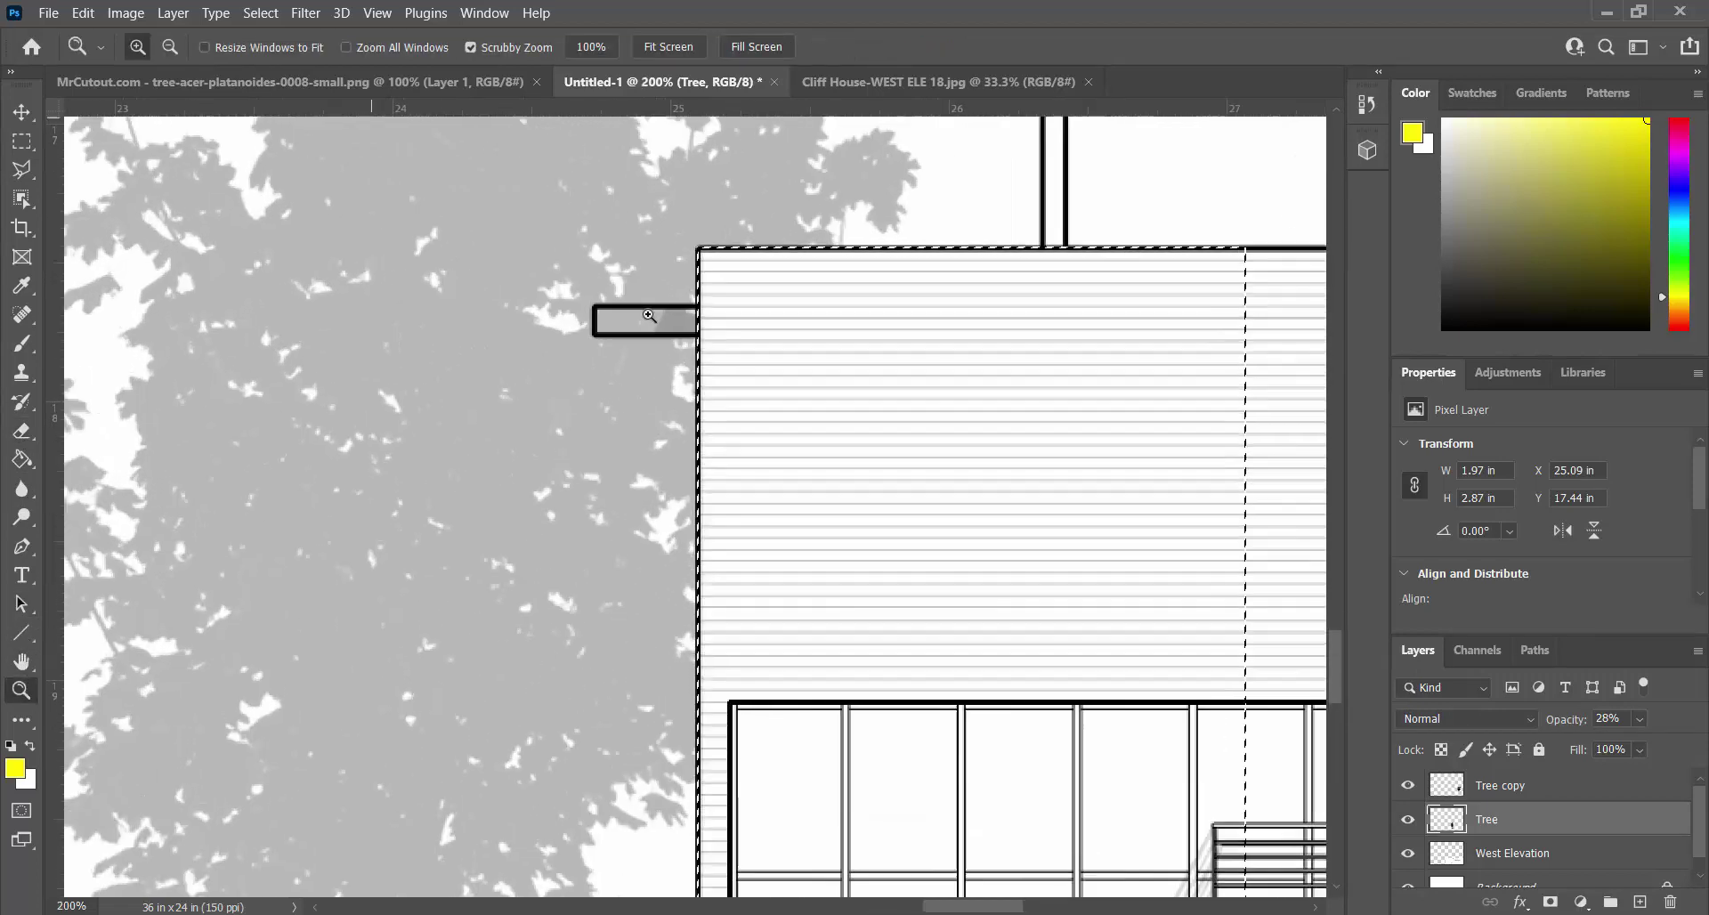
left_click(643, 305)
key("m")
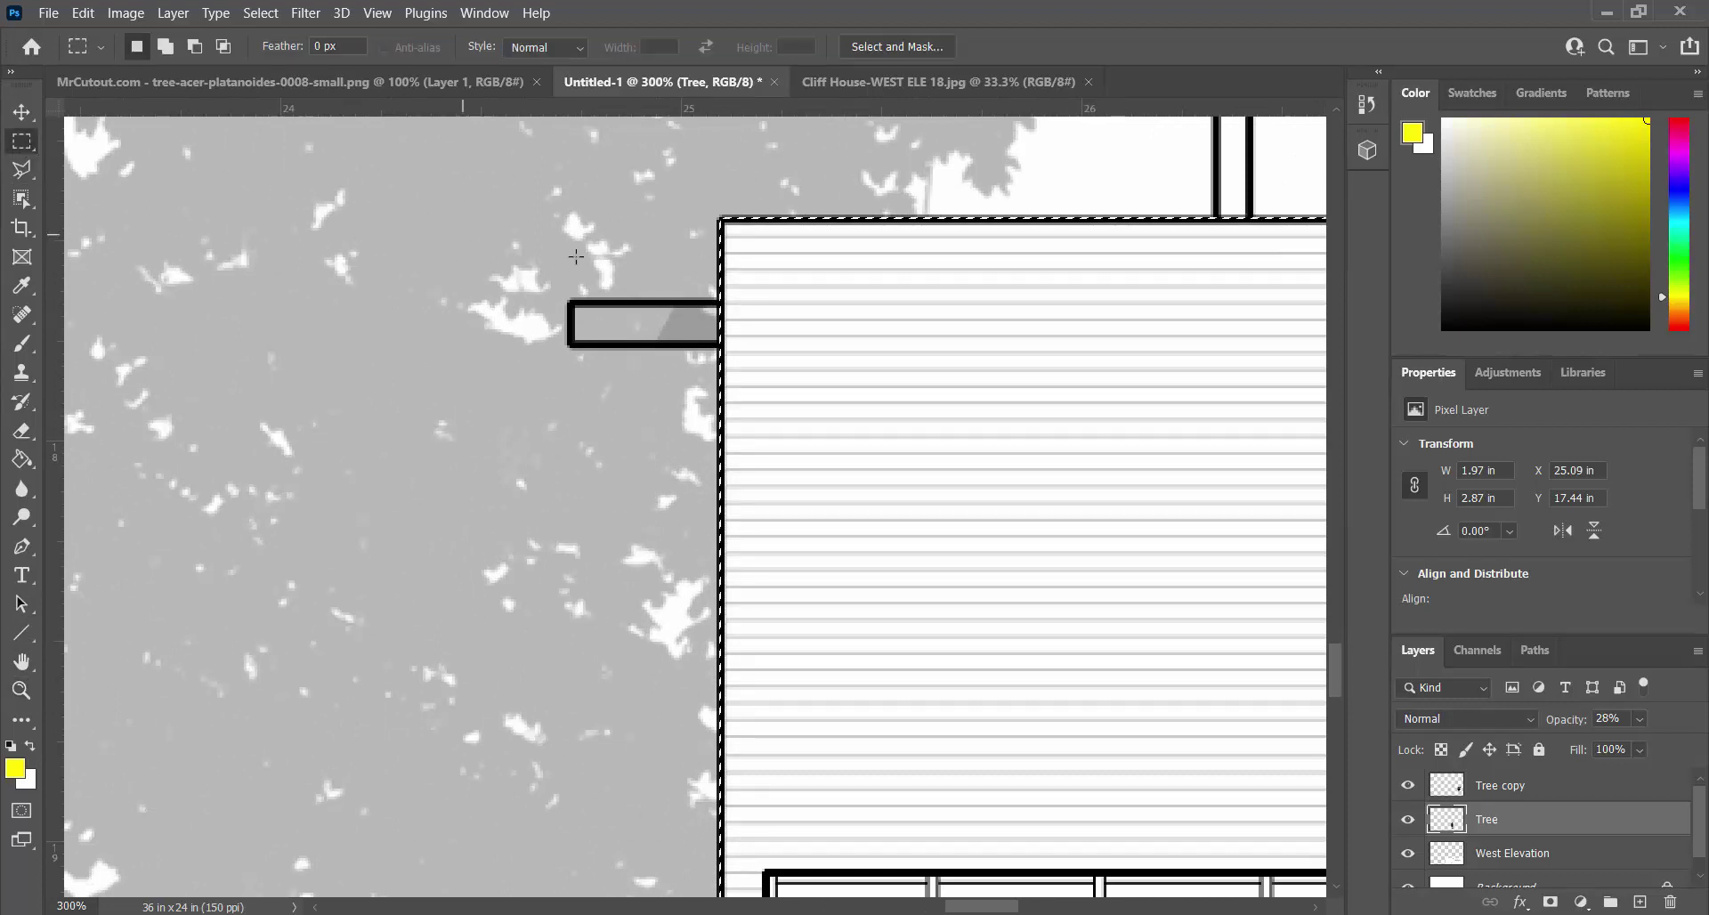
left_click_drag(570, 300, 739, 340)
left_click(22, 431)
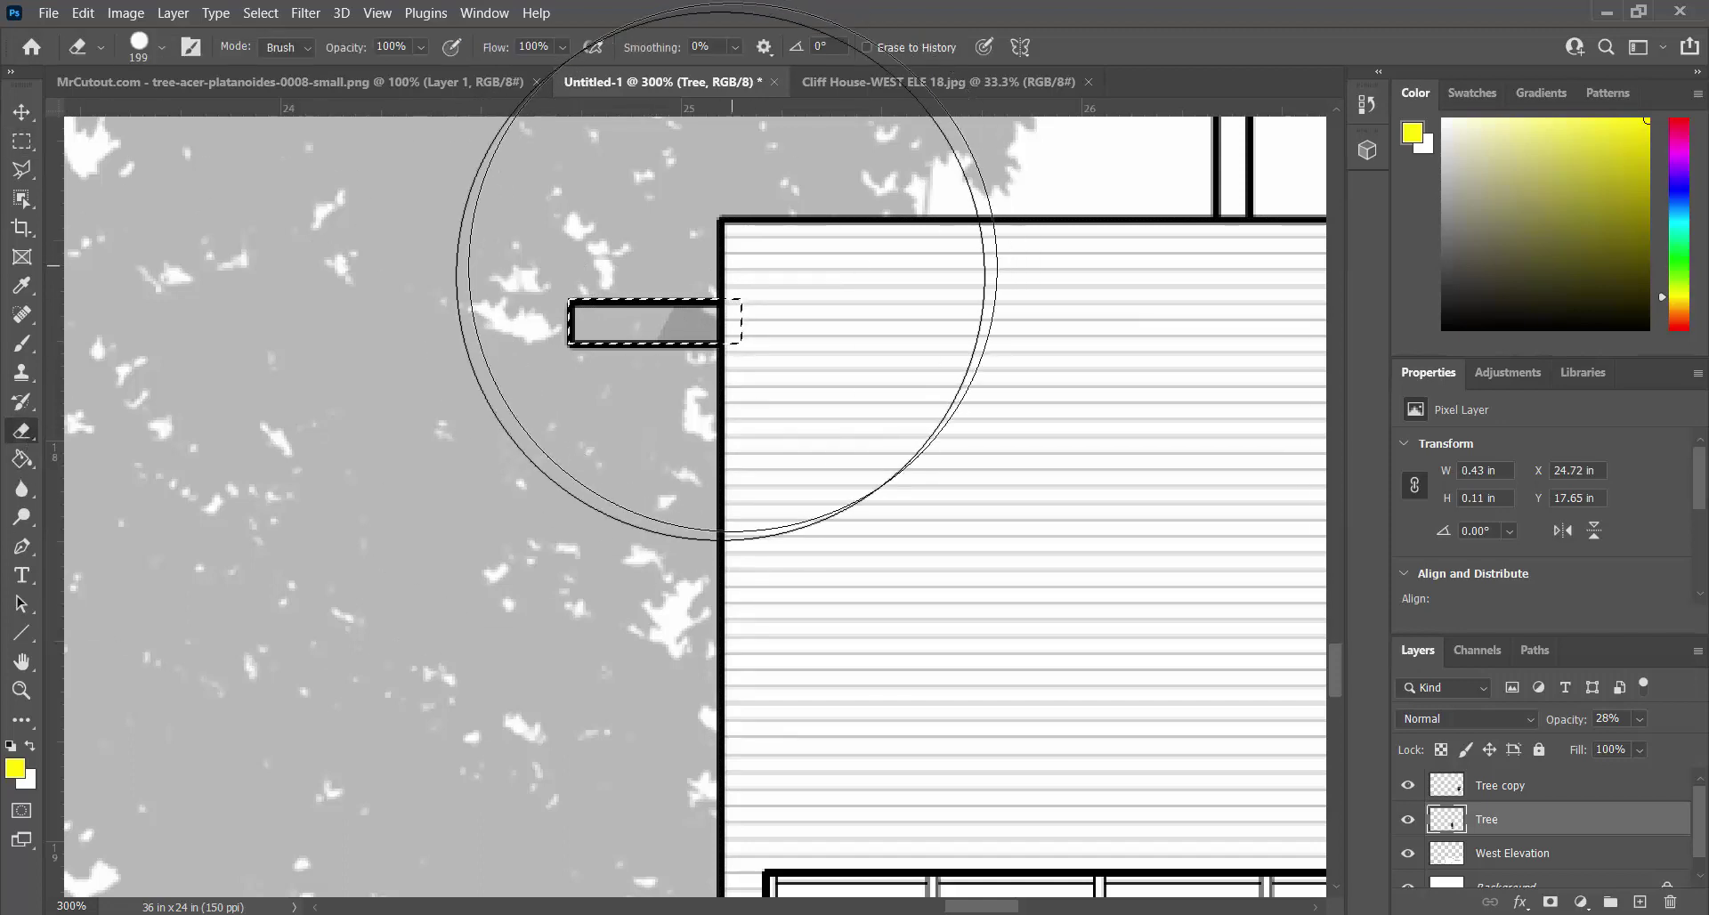
left_click(773, 333)
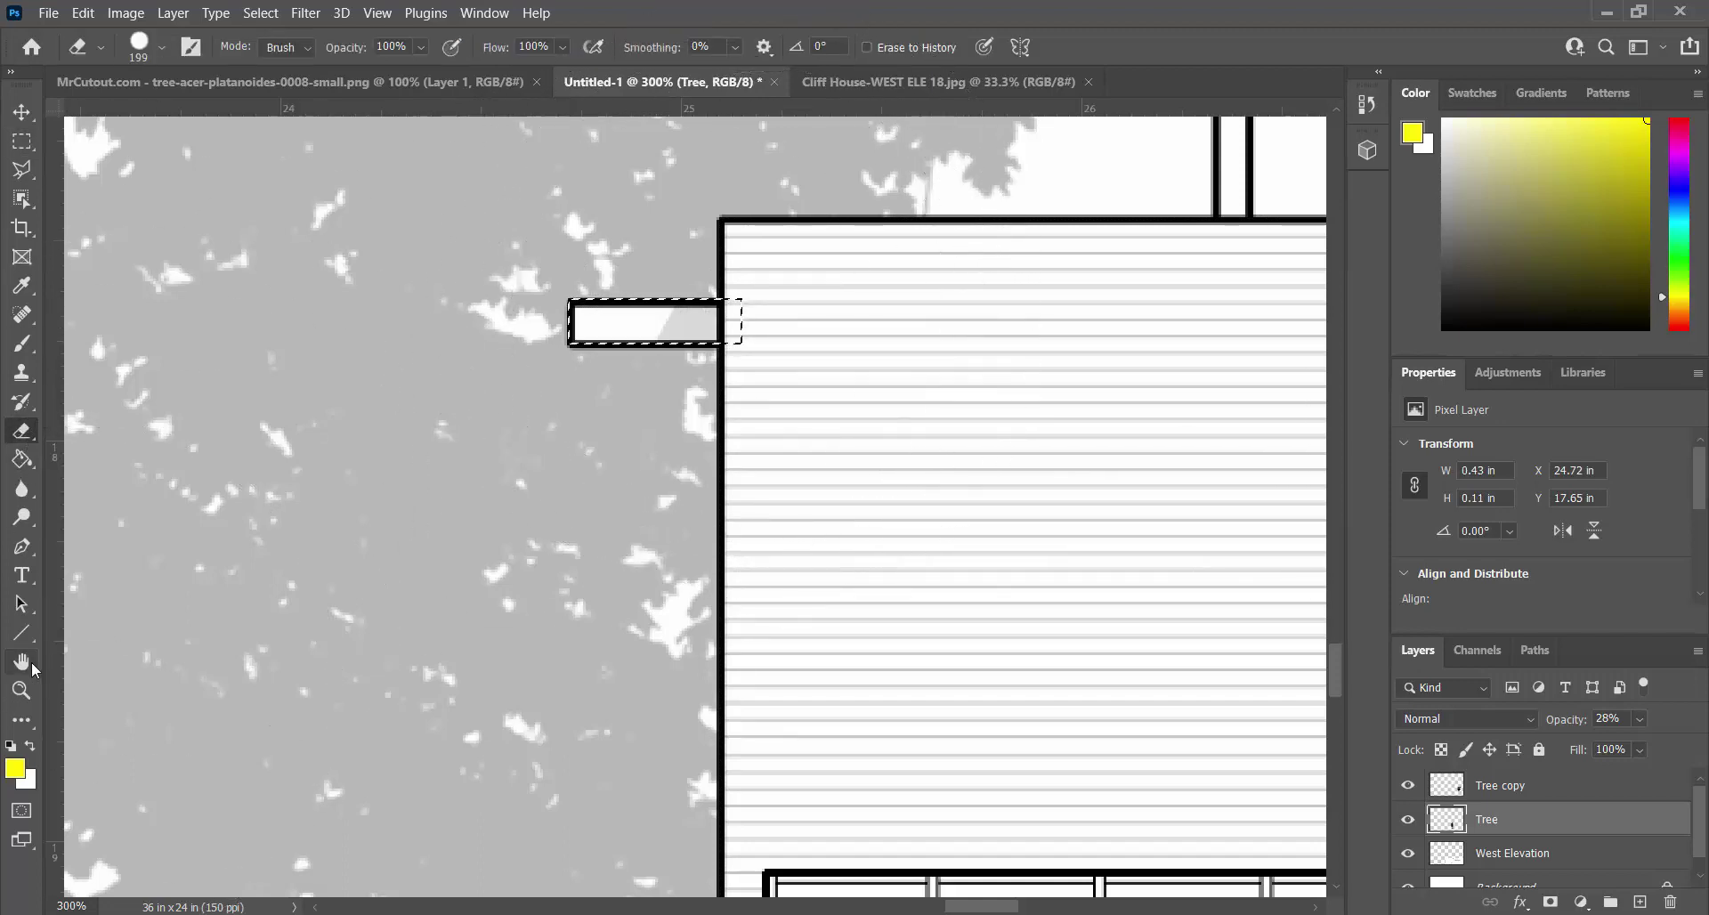
left_click(260, 12)
left_click(338, 56)
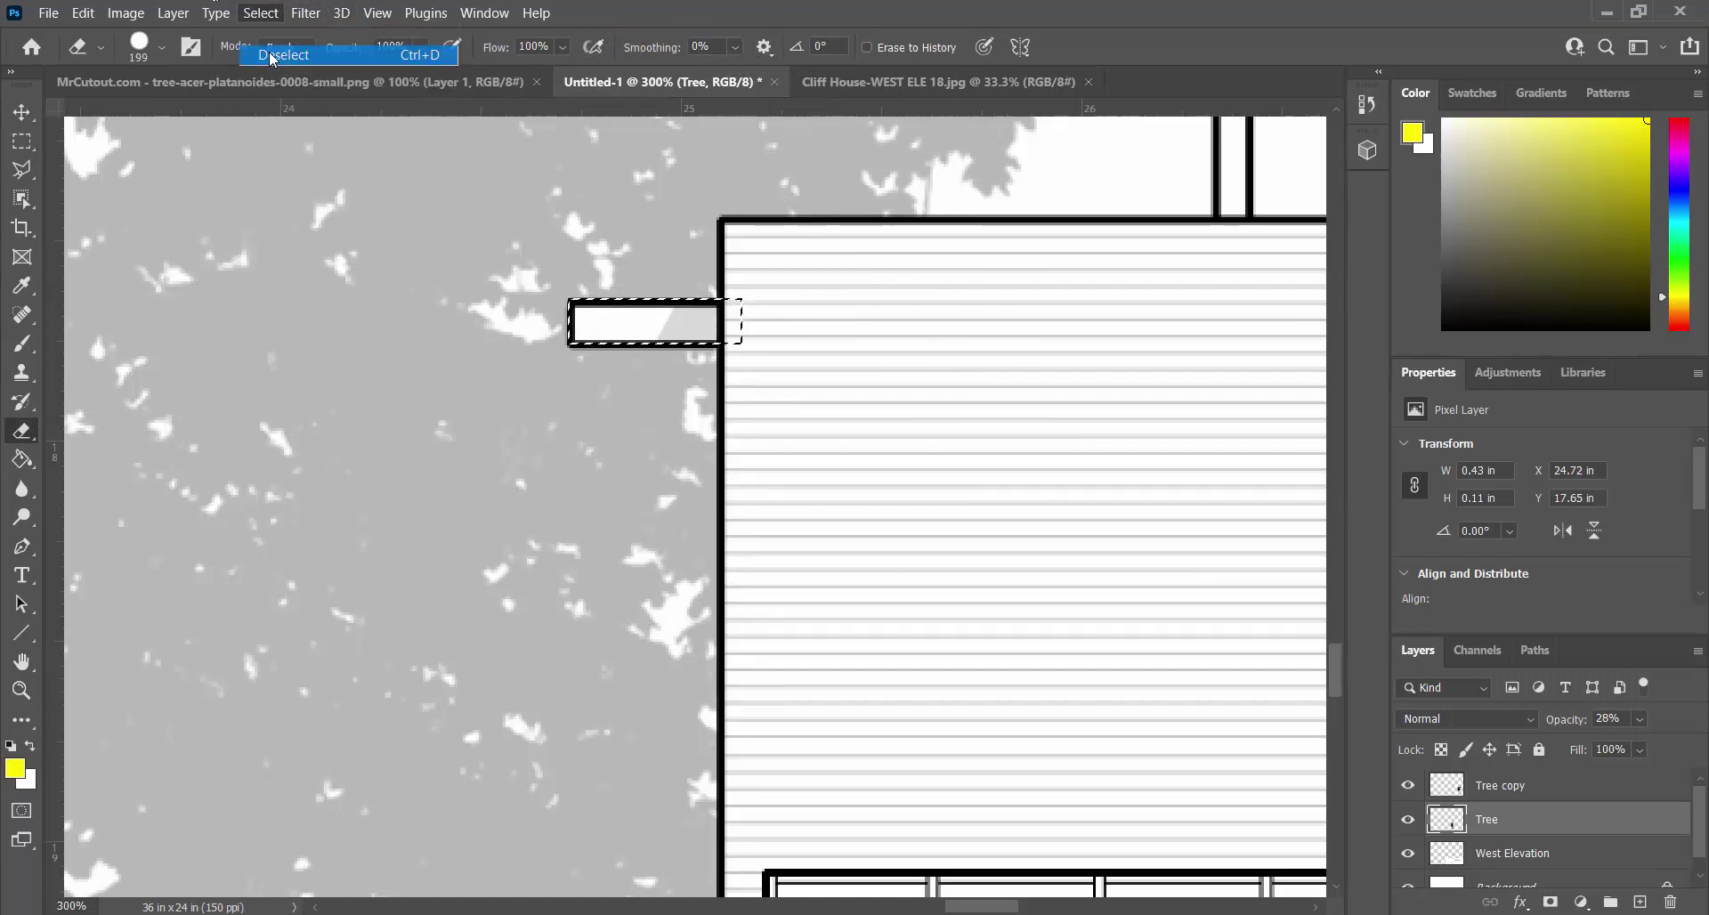
Marquee the facade's upper corner under the Tree copy's leaves, about 0.84 x 0.55 in, and erase that layer's overlapping foliage.
double_click(22, 661)
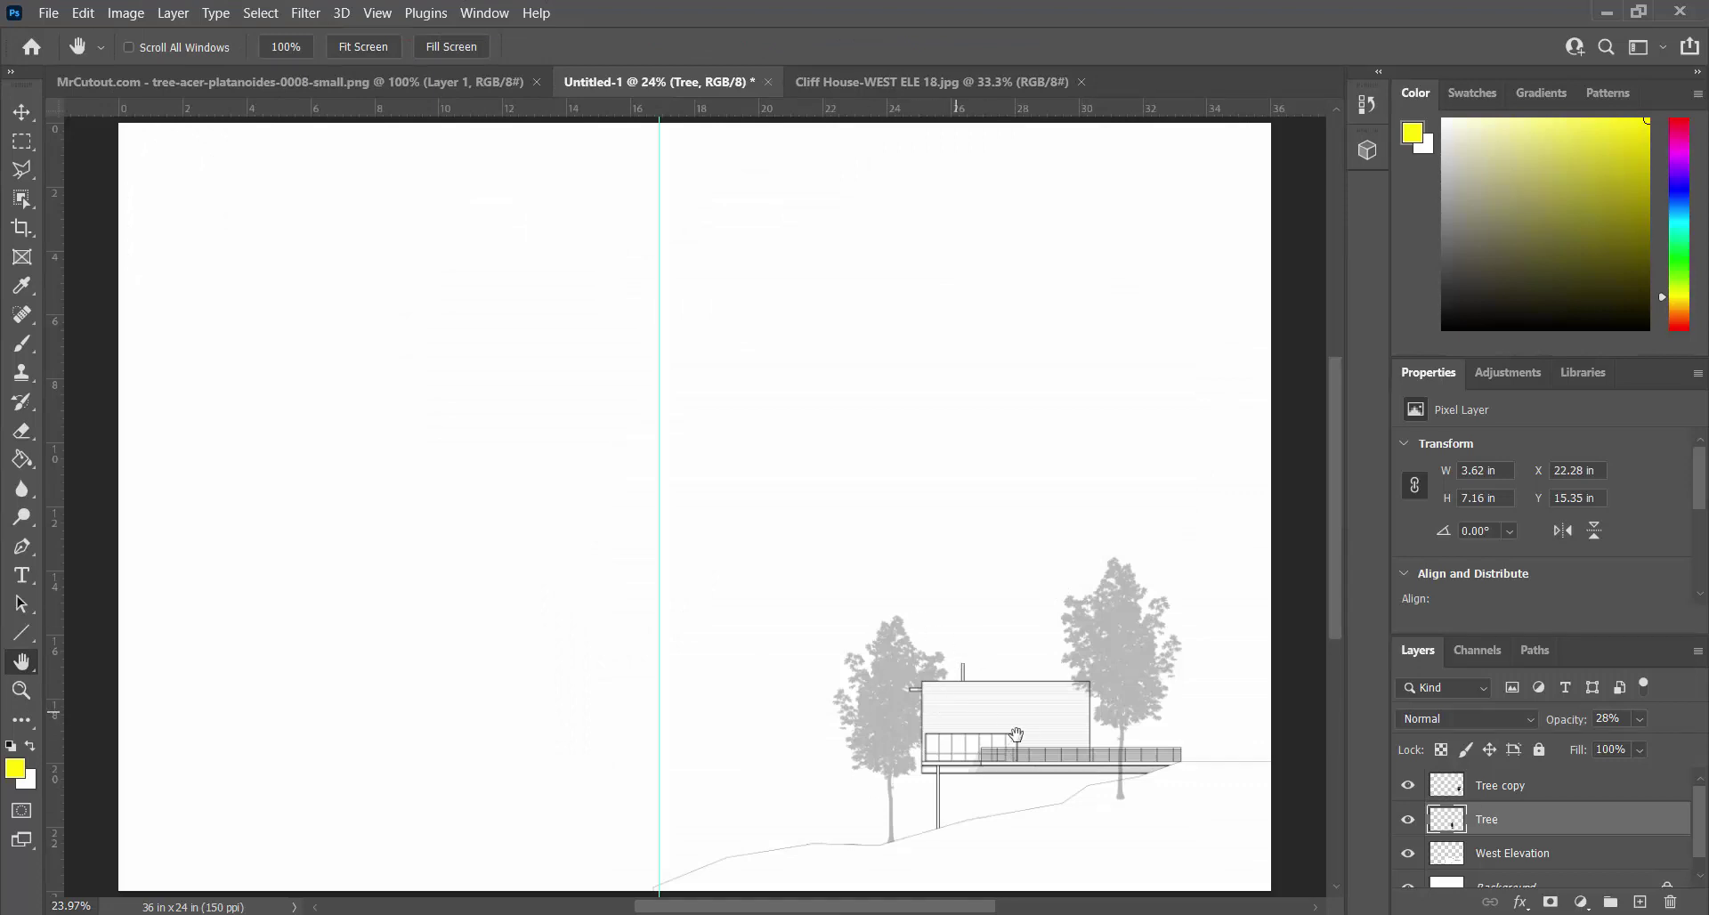
left_click(22, 690)
left_click(1104, 700)
left_click(1123, 717)
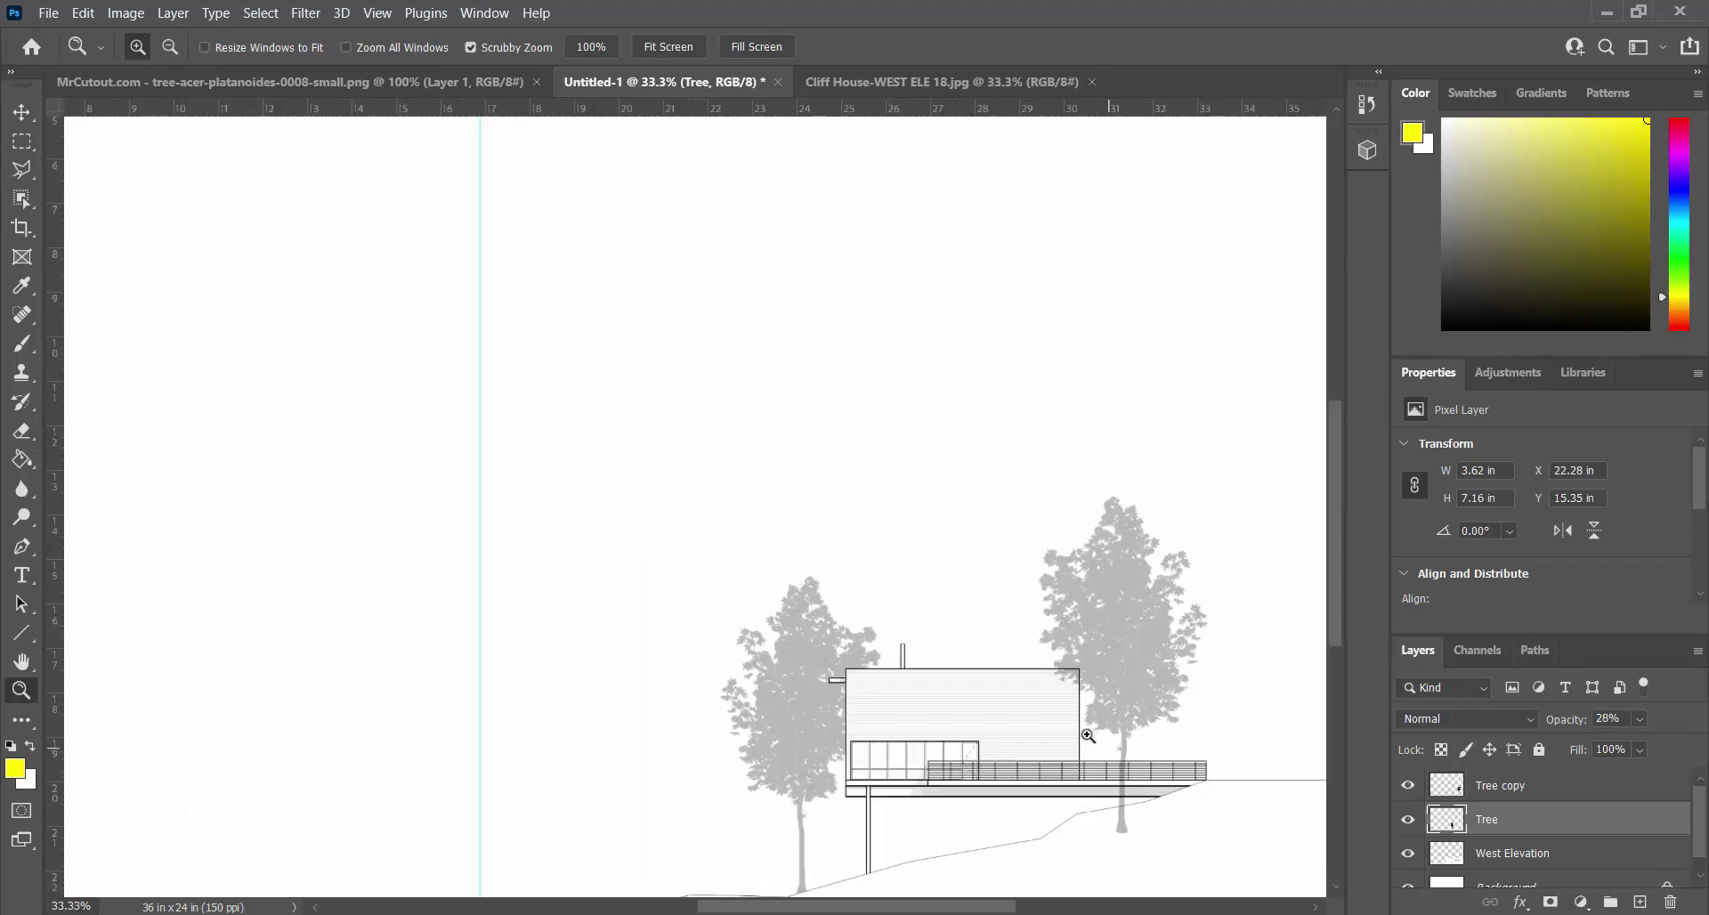
left_click(1089, 727)
left_click(1087, 684)
left_click(1073, 605)
left_click(1074, 605)
left_click(1032, 725)
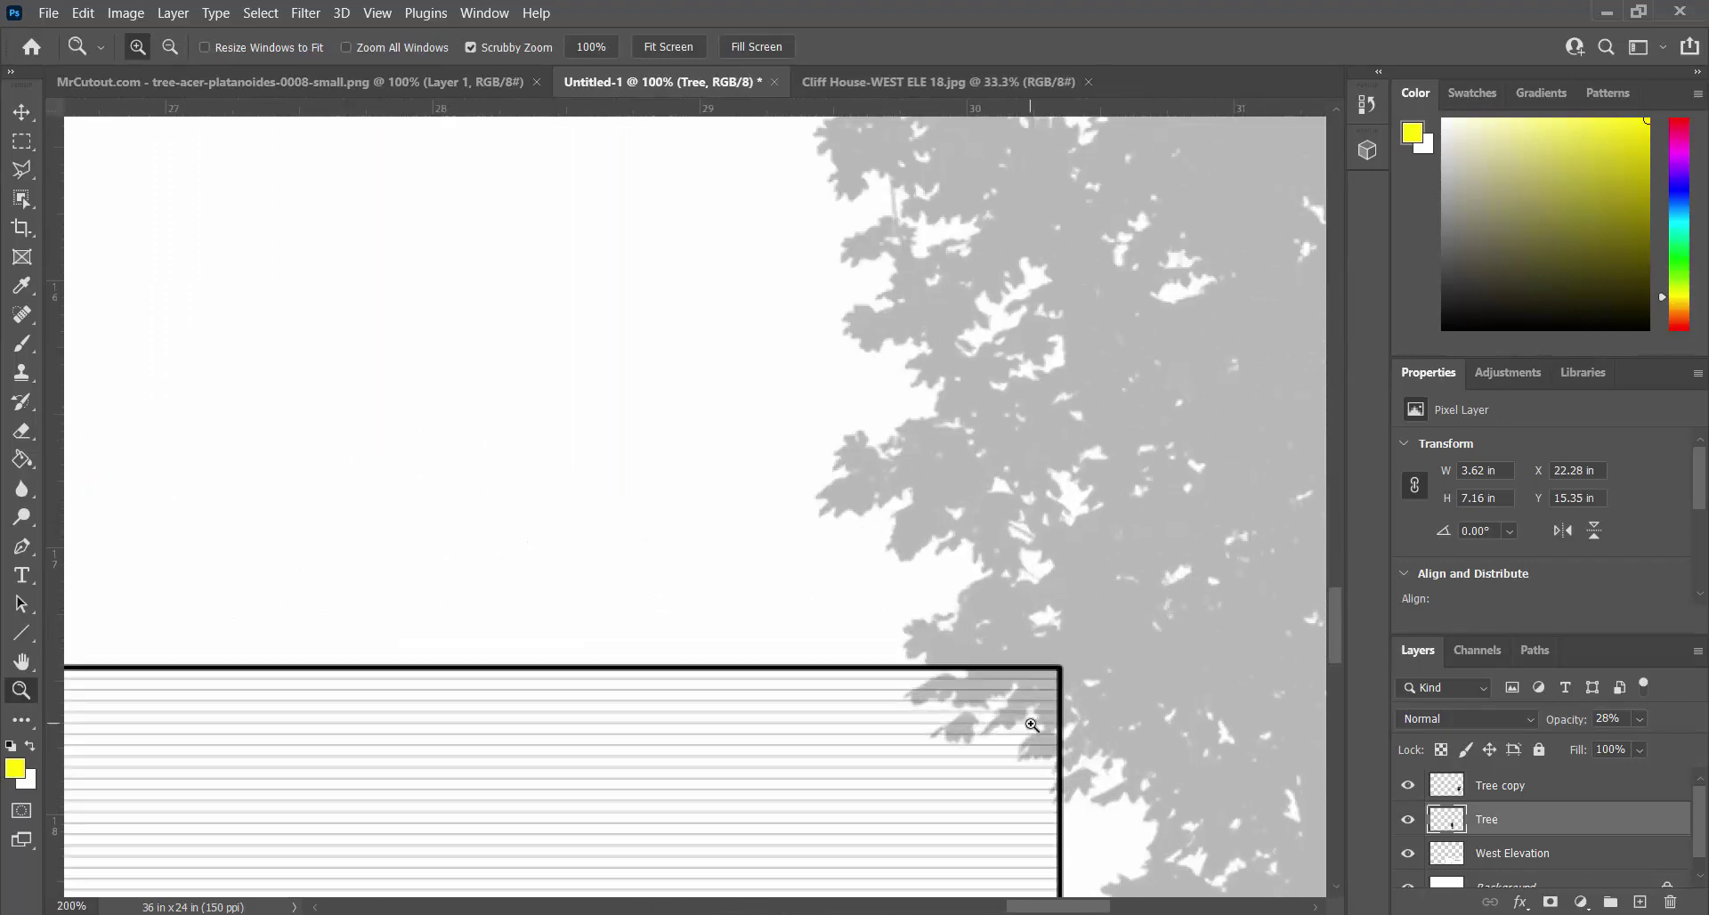
left_click(22, 142)
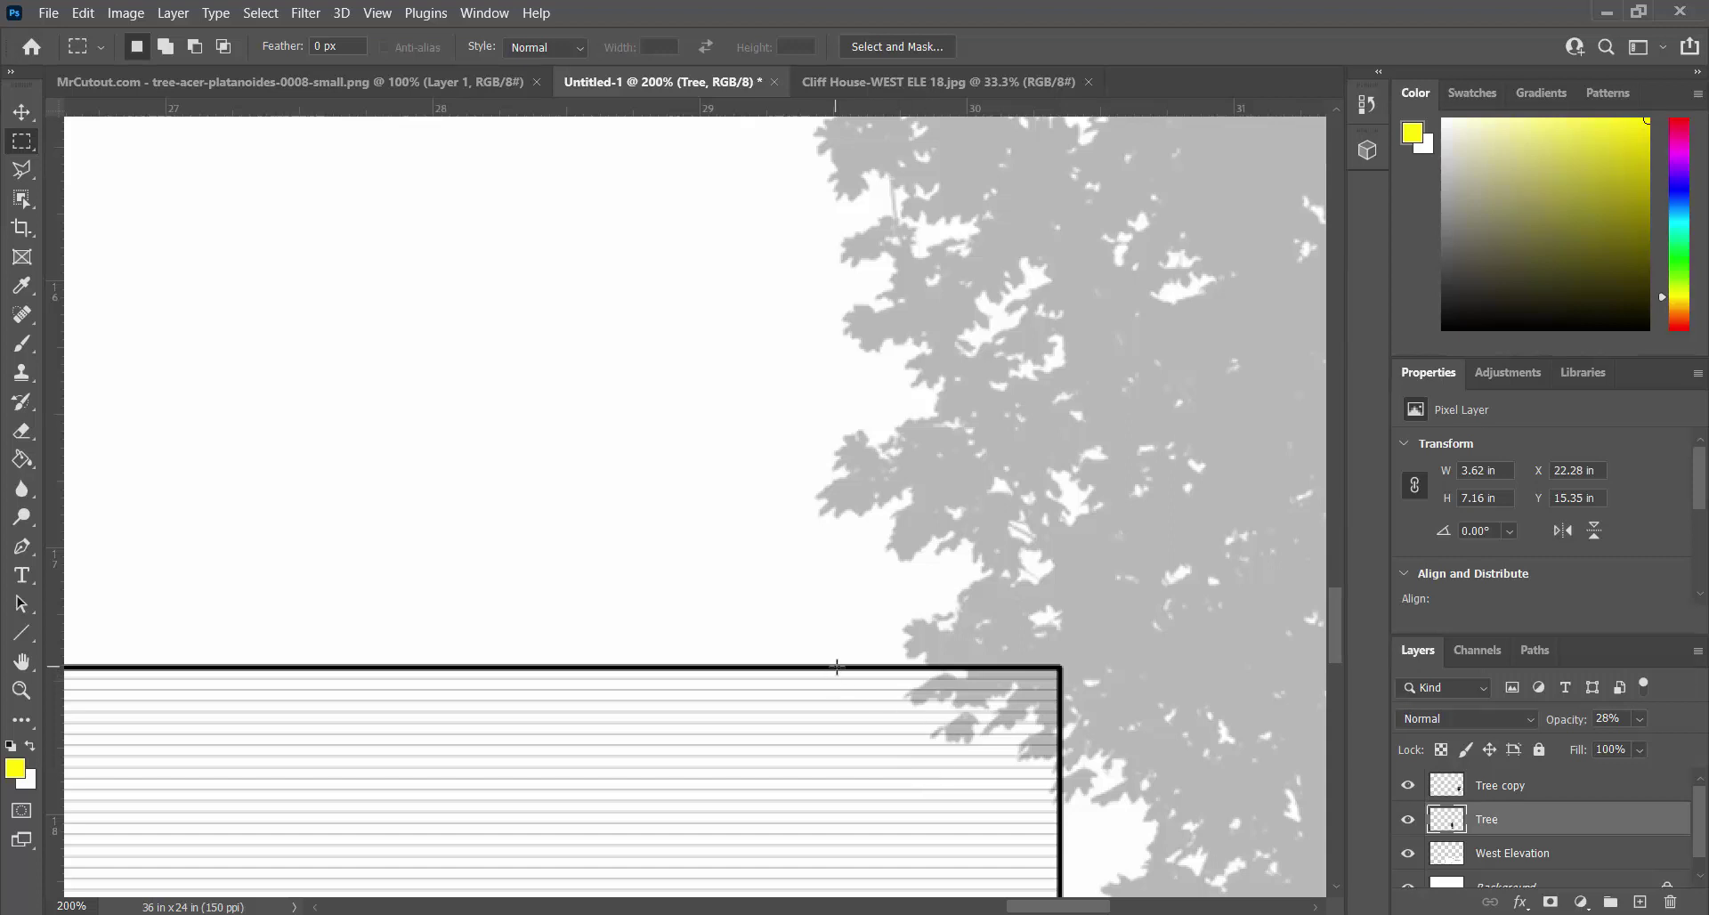
left_click_drag(837, 666, 1059, 811)
left_click(25, 432)
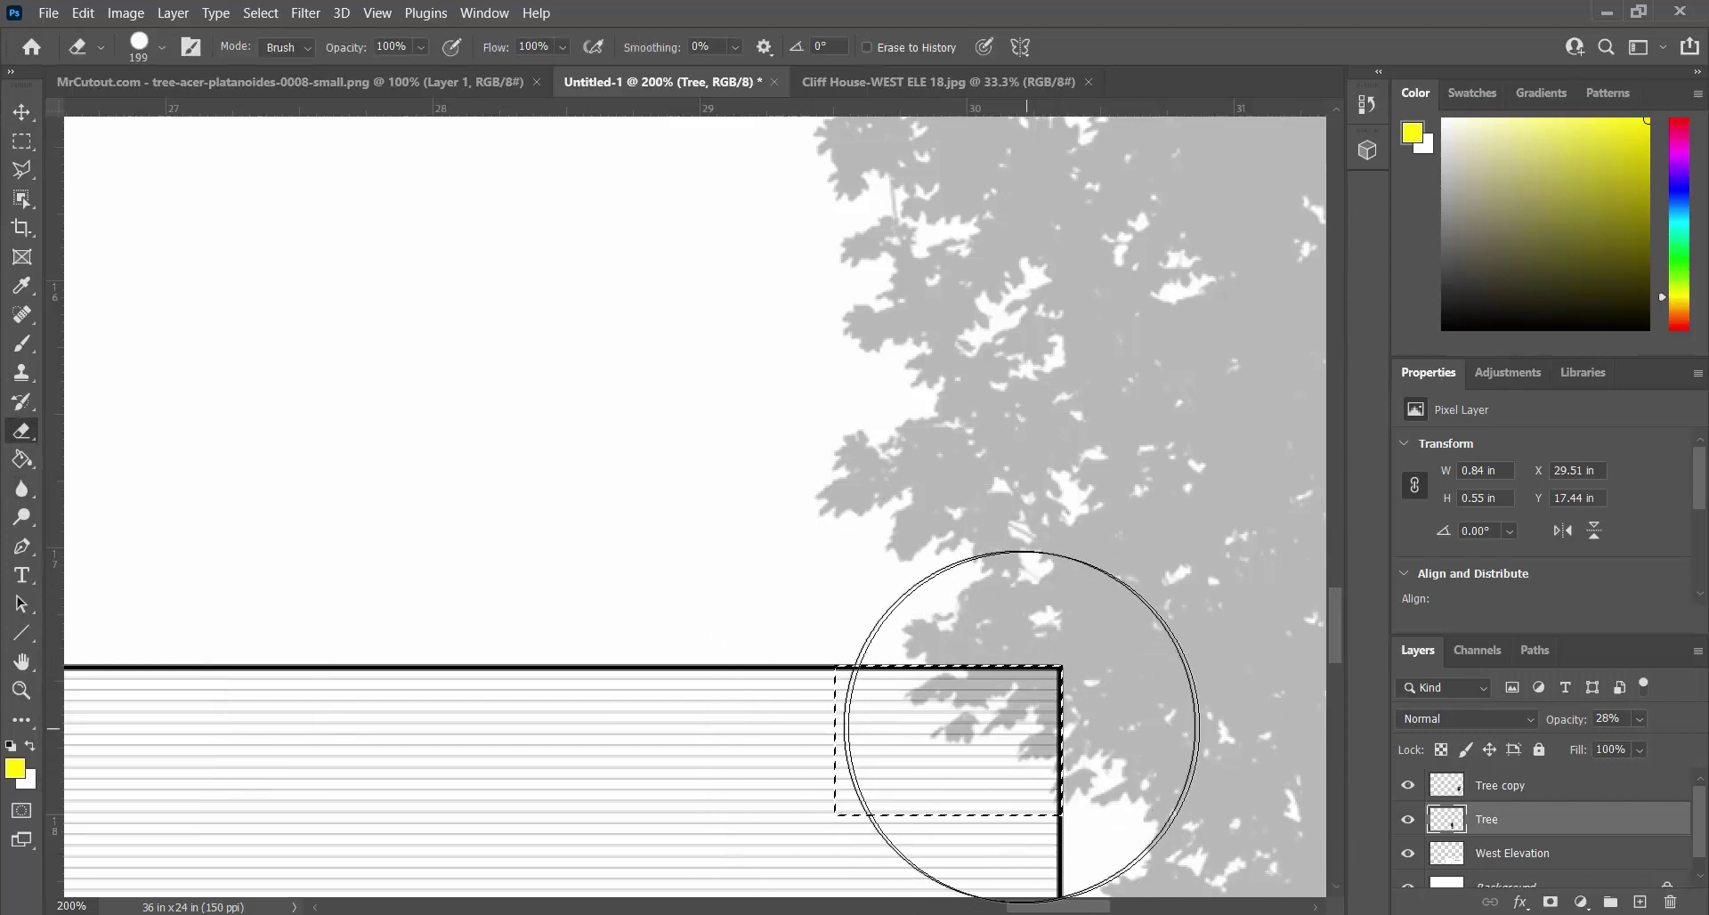
key("Delete")
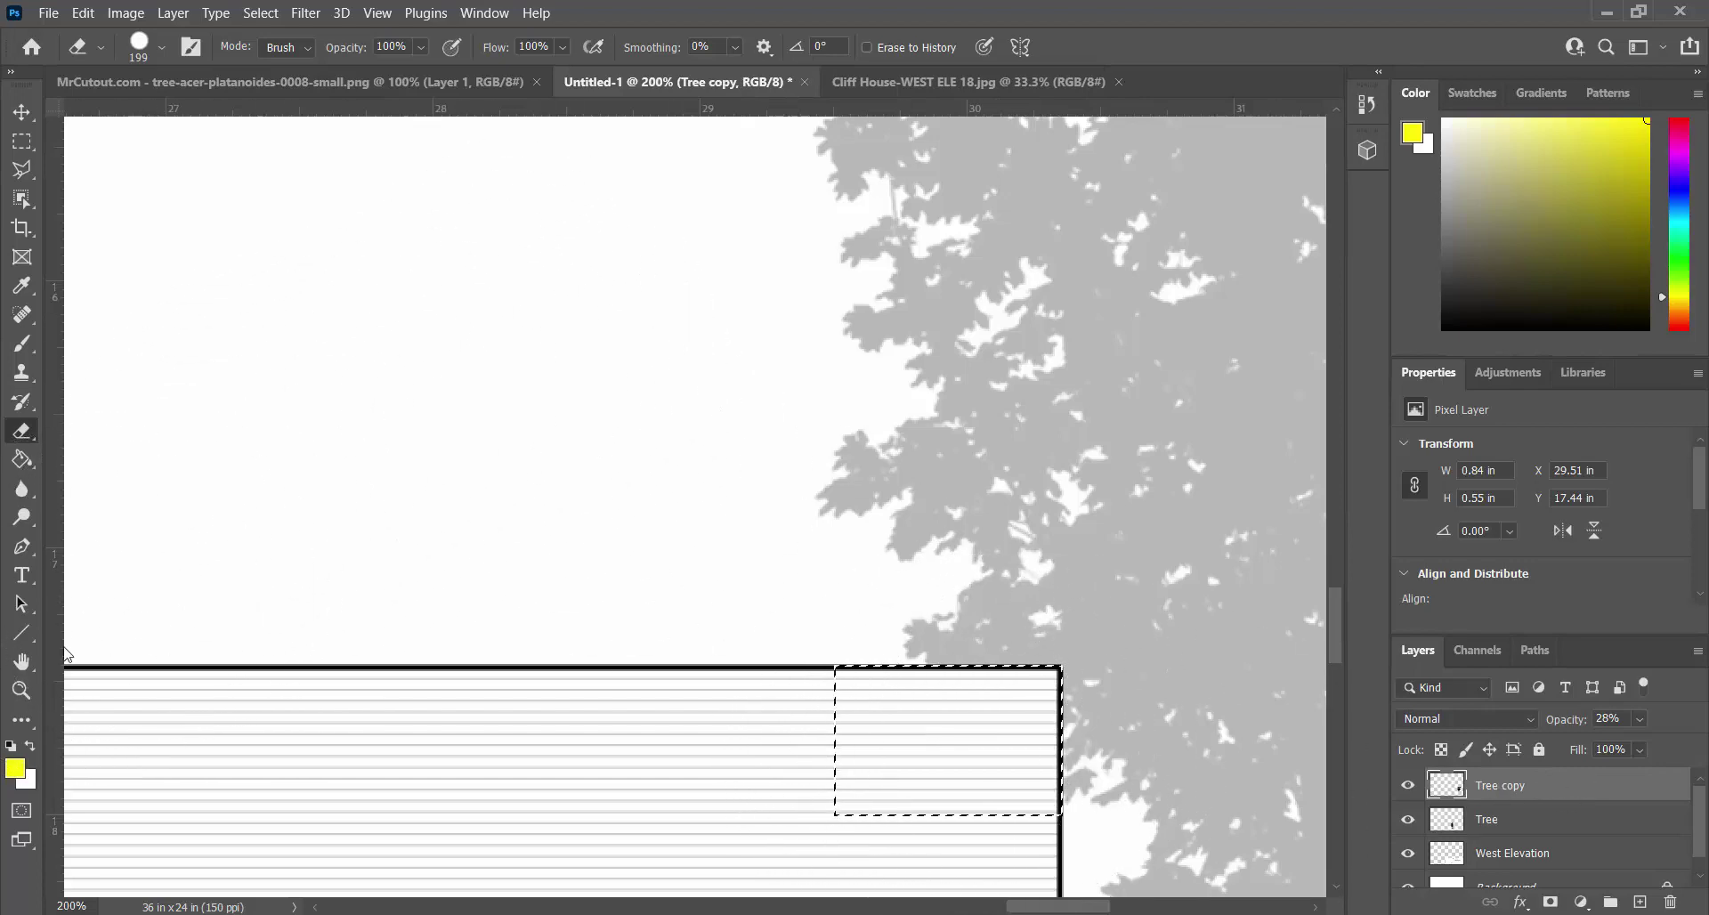
Marquee the grey deck slab where the Tree copy's trunk crosses it, about 0.69 x 0.25 in, erase the trunk inside, and deselect.
left_click(22, 690)
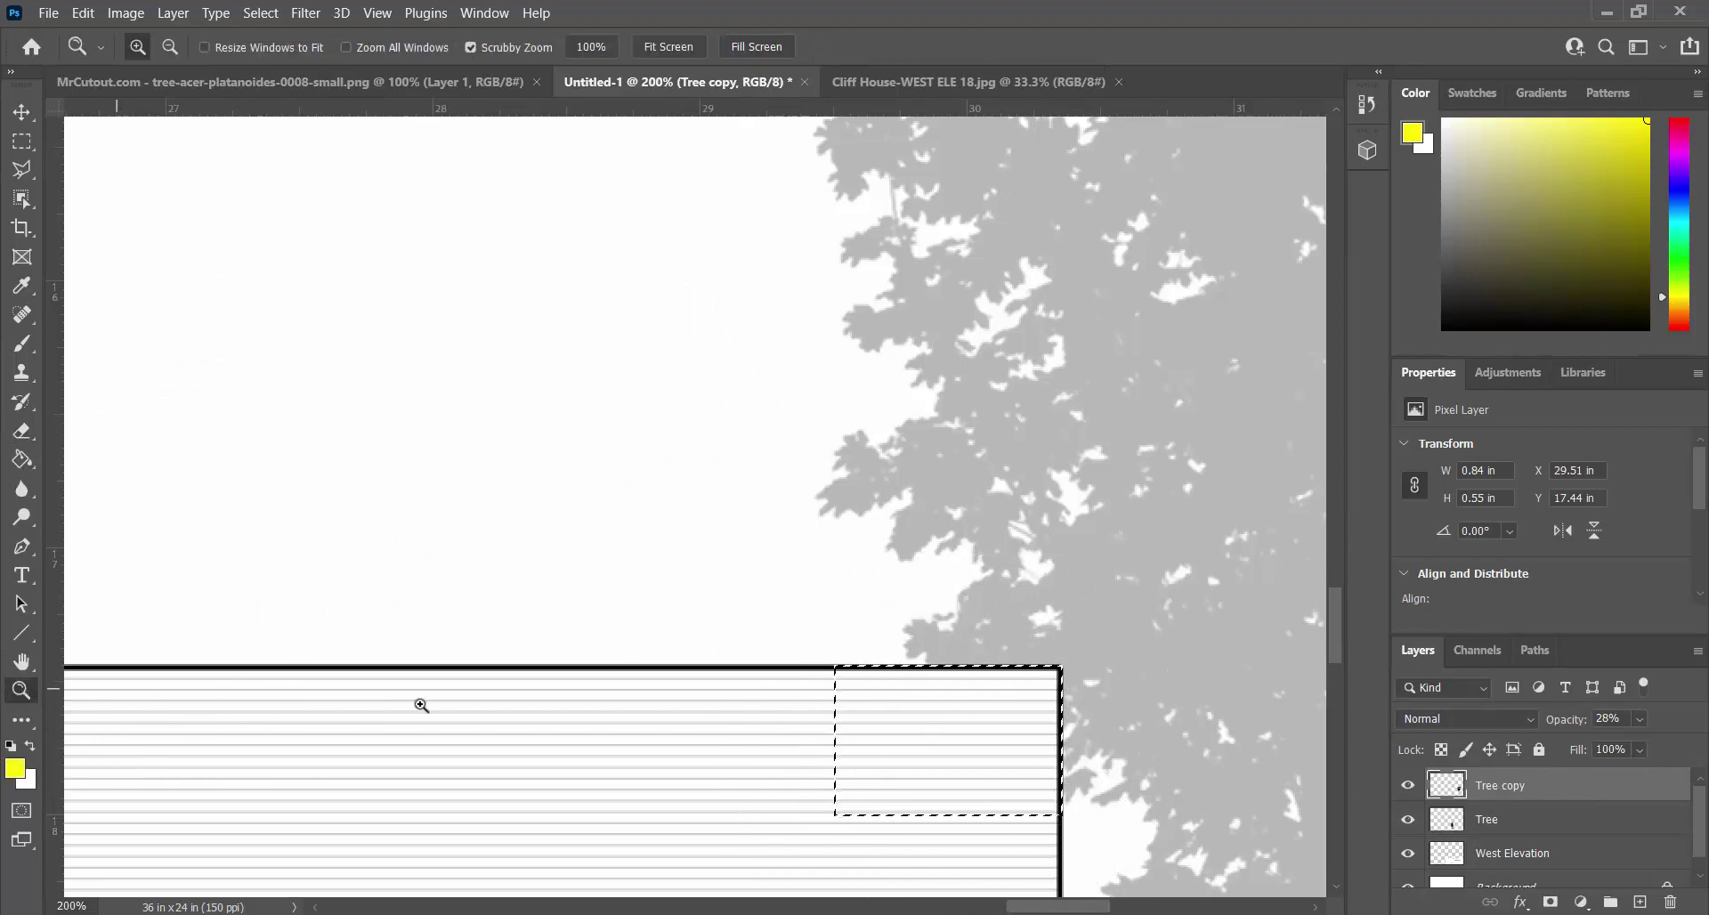
left_click(1158, 727, "alt")
left_click(1193, 804, "alt")
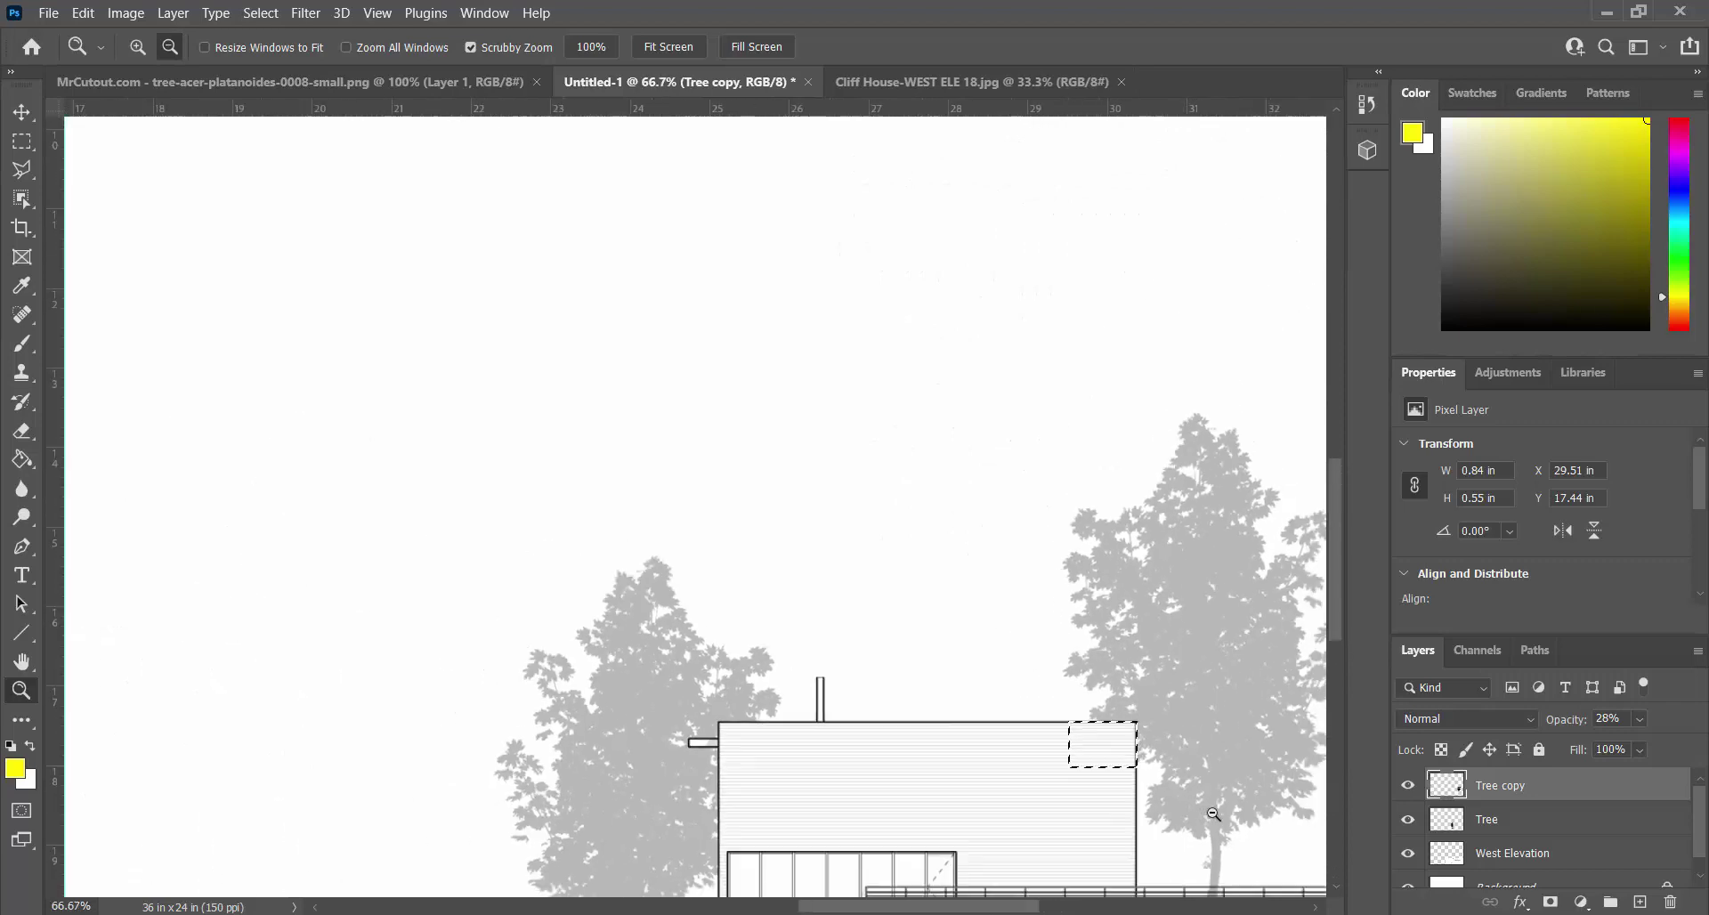
left_click(1219, 815)
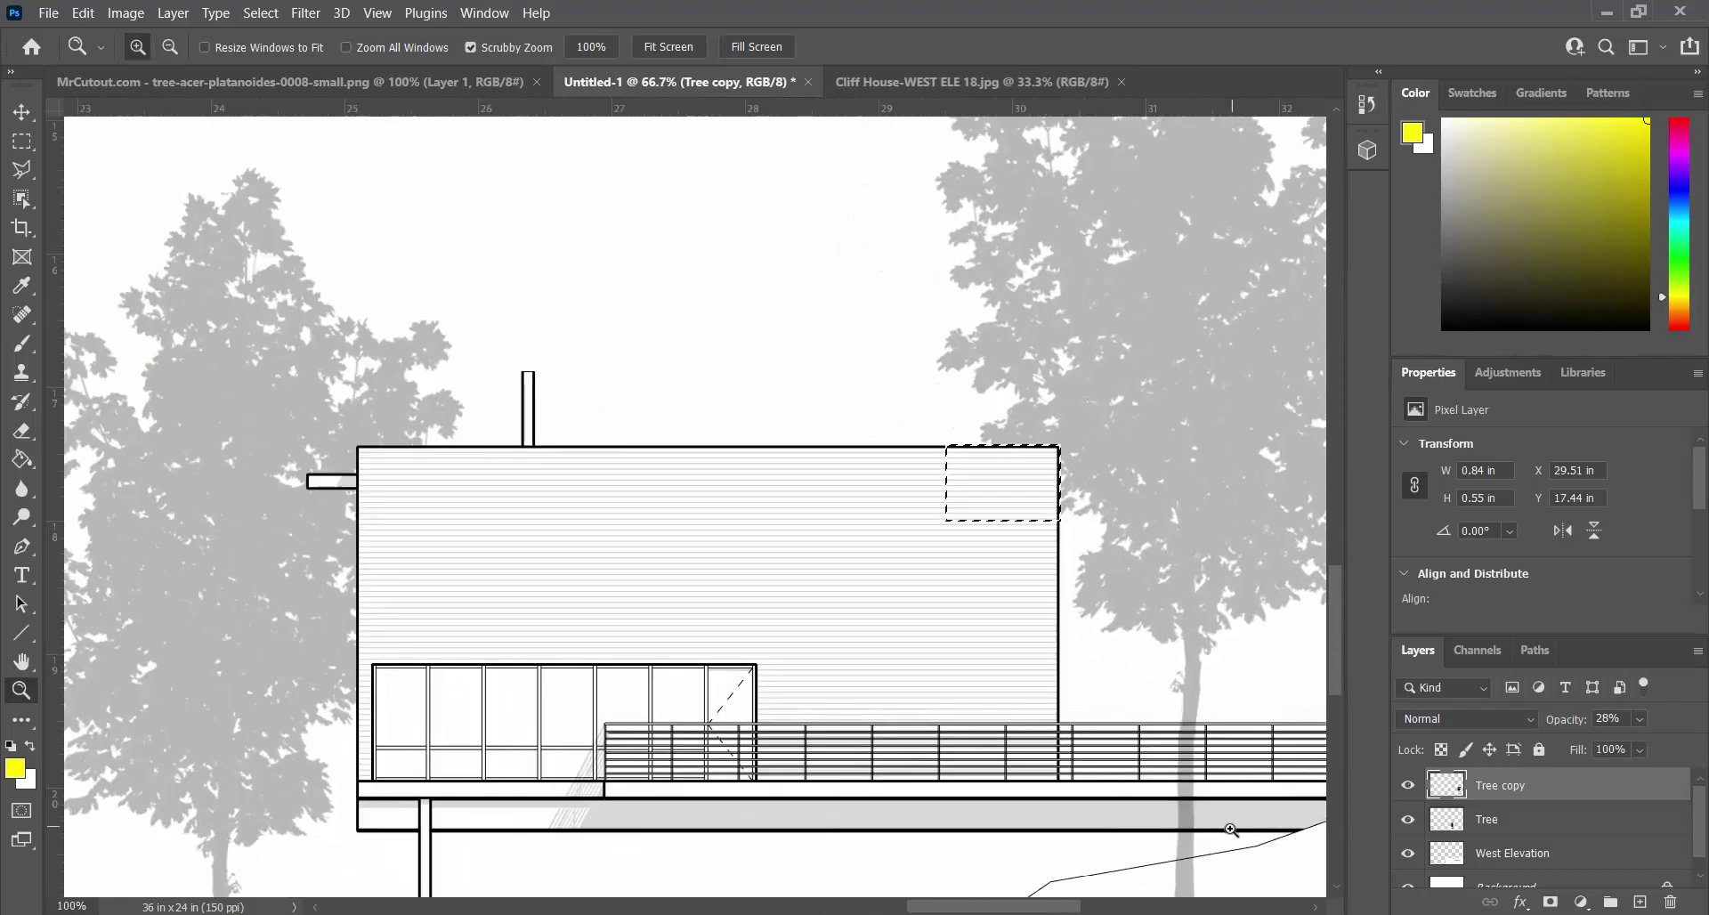
left_click(1230, 830)
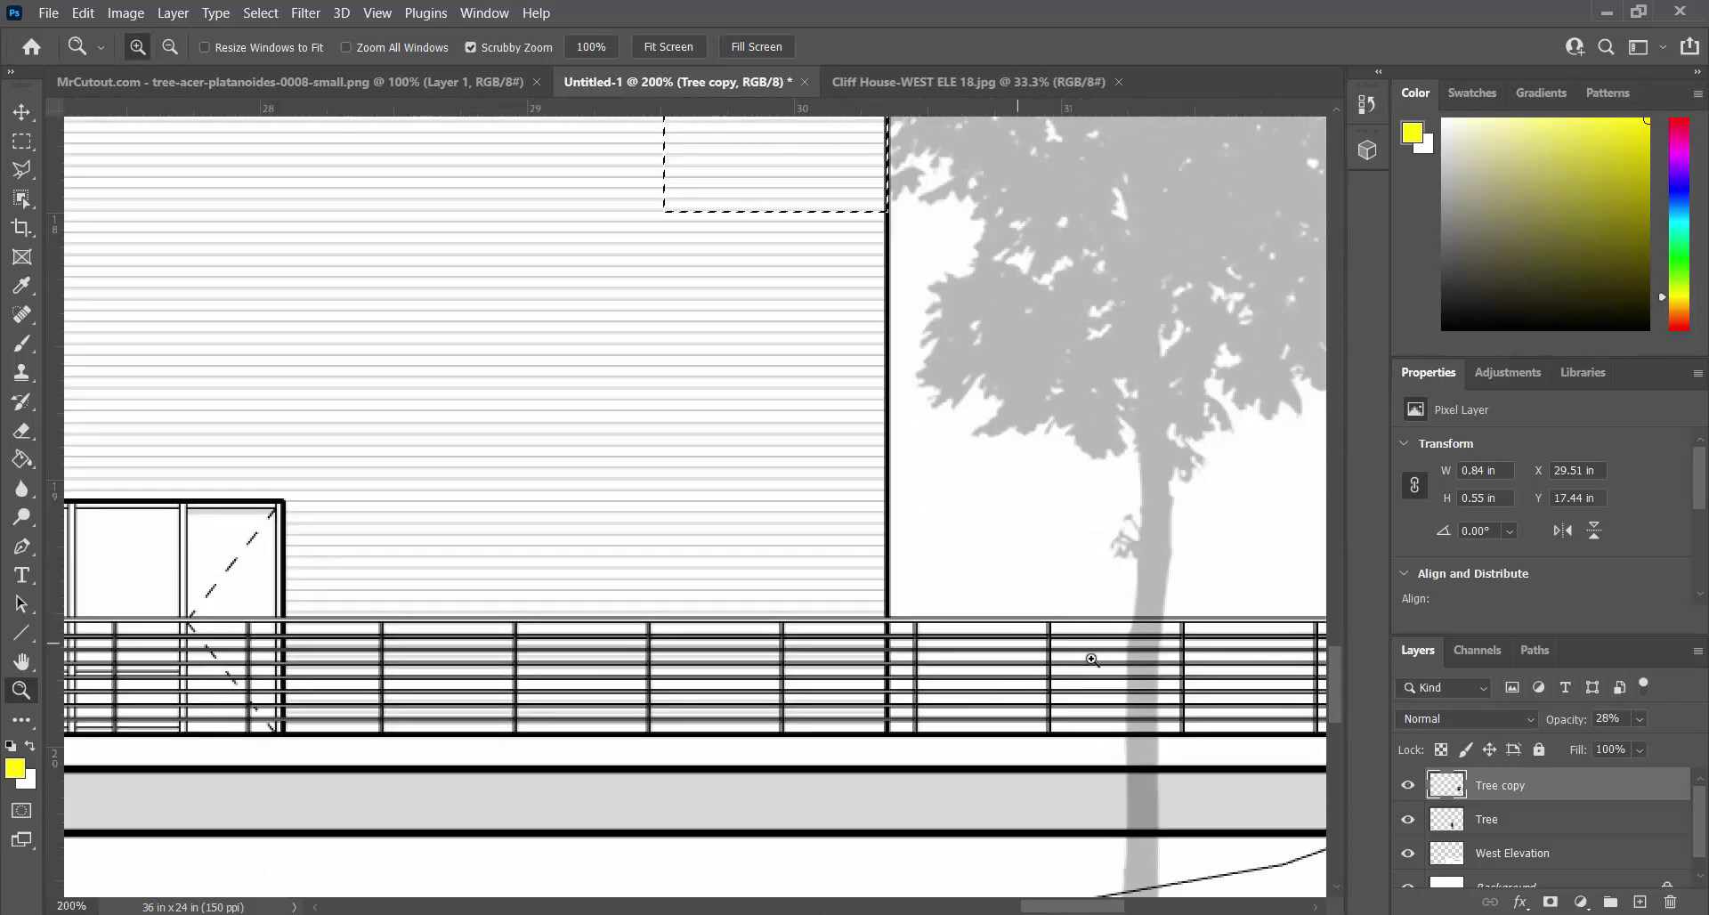
left_click(22, 141)
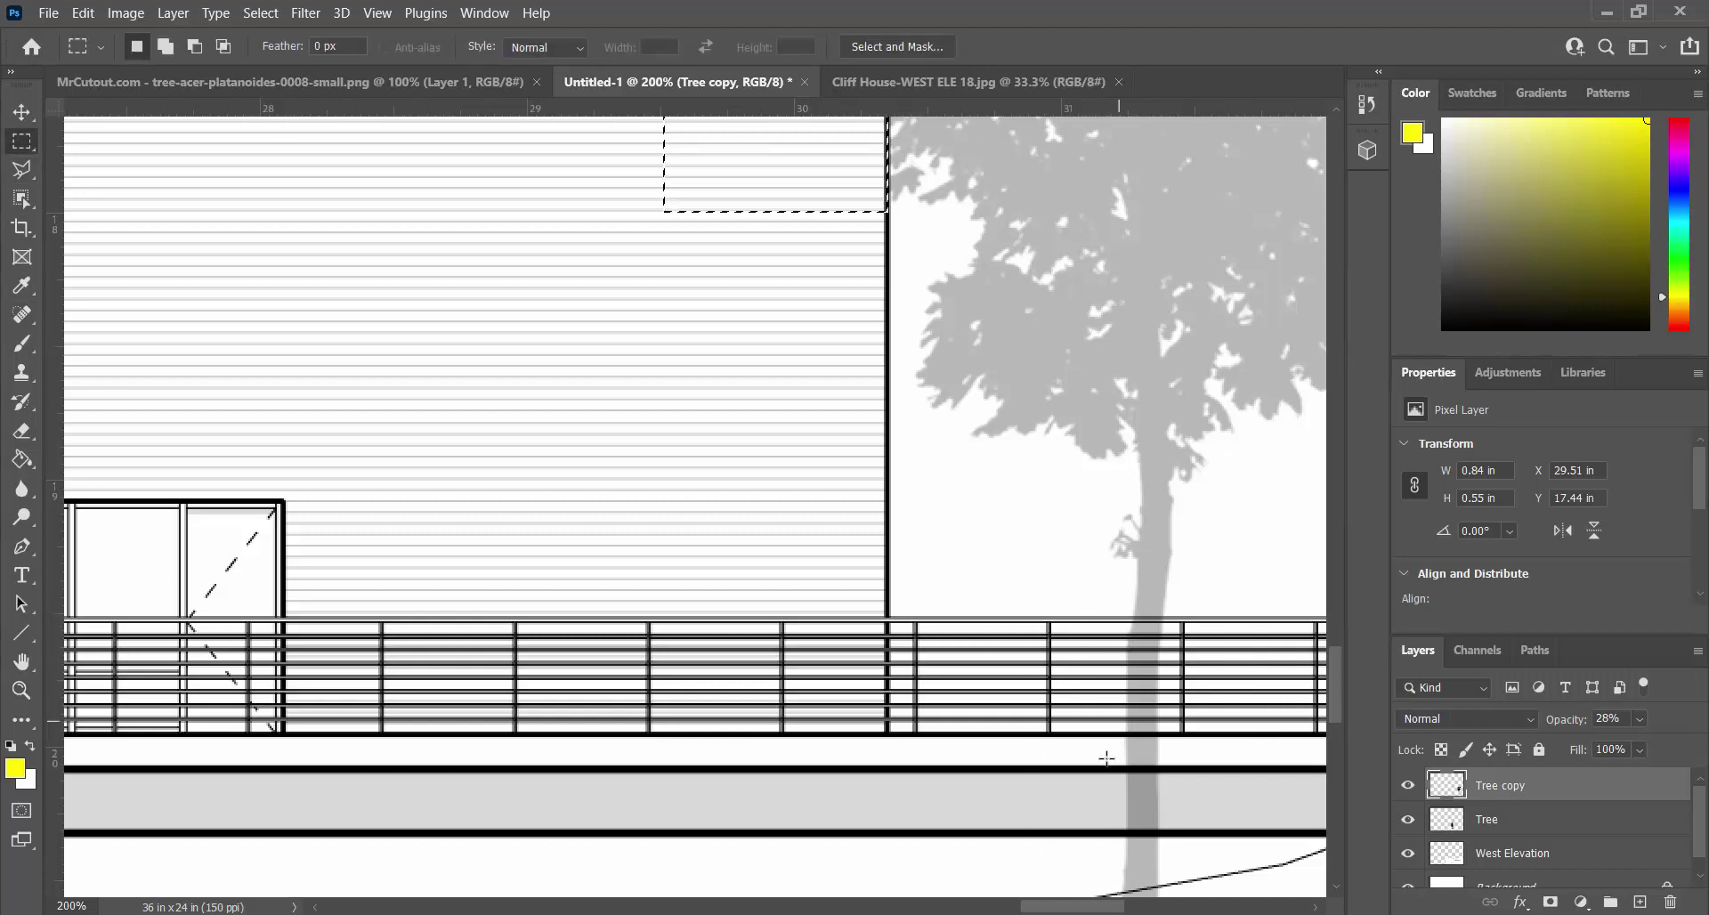
left_click_drag(1037, 766, 1227, 835)
left_click(22, 431)
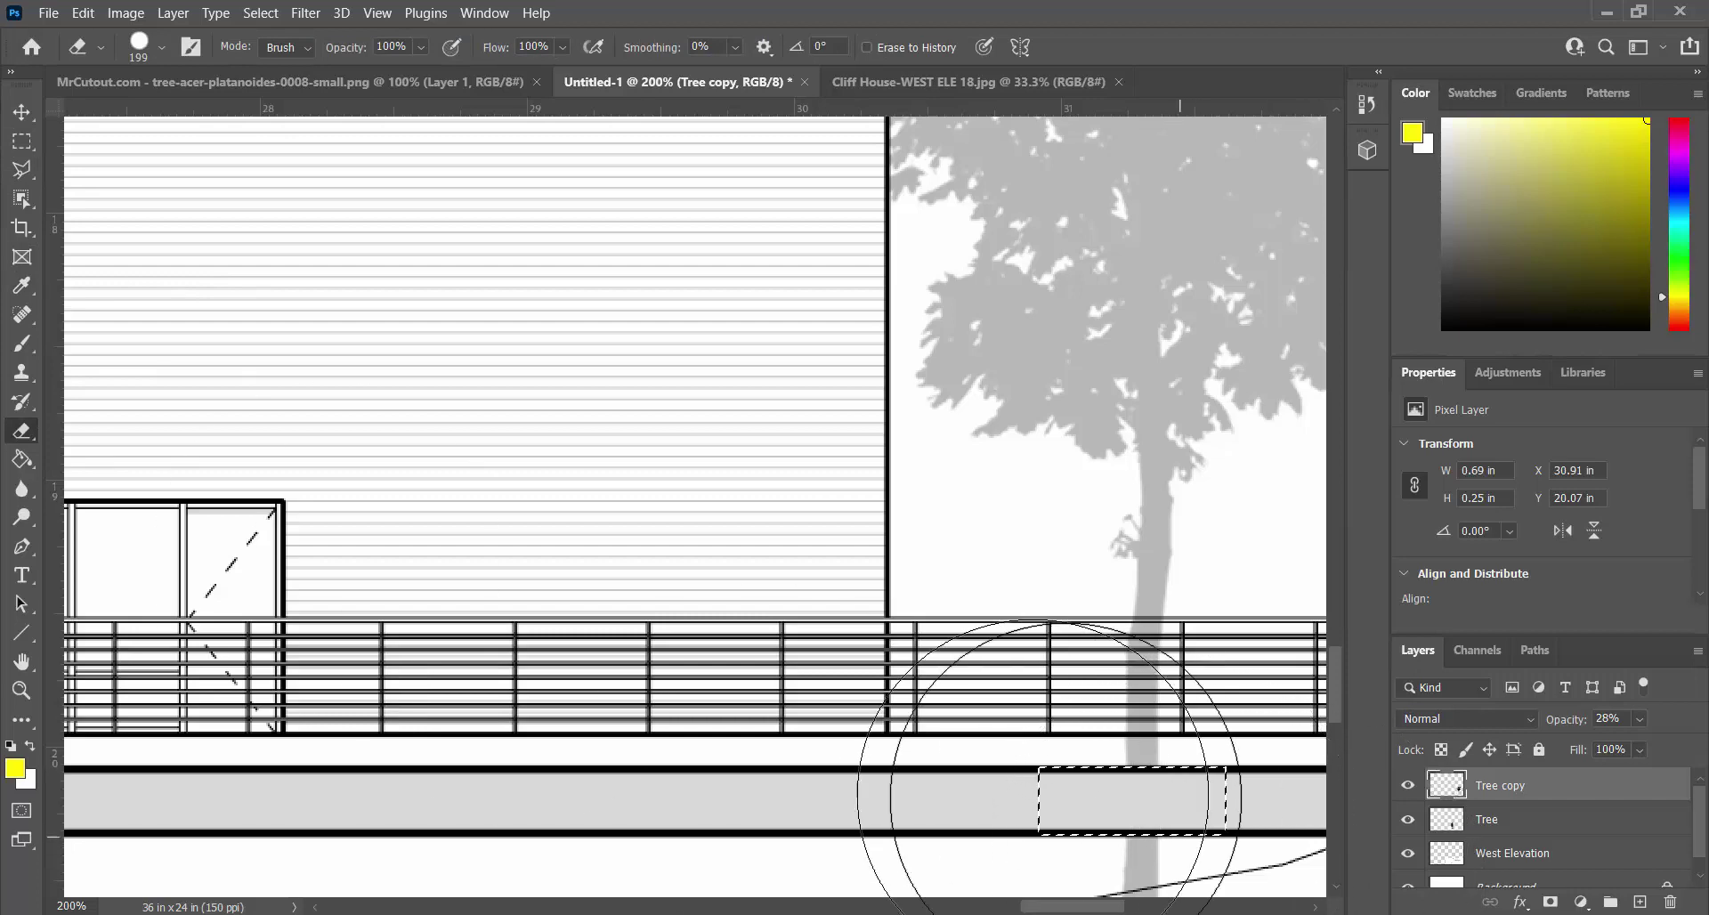
scroll(1153, 606, "down", 2)
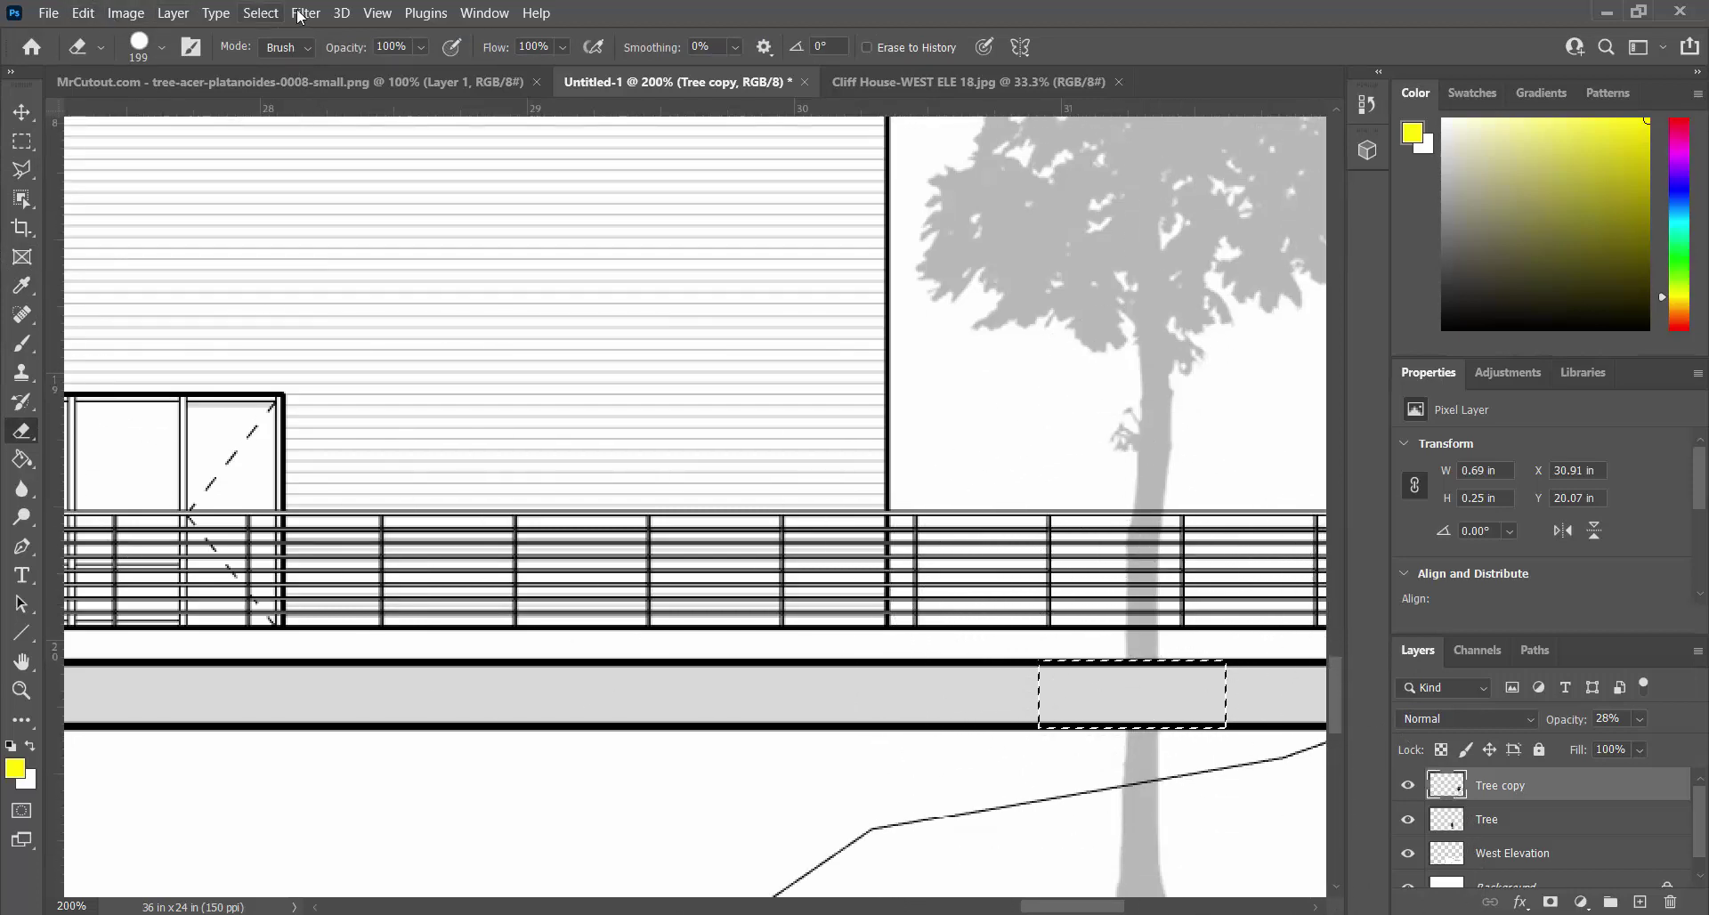
left_click(260, 12)
left_click(286, 56)
Erase the part of the Tree copy's trunk that extends below the sloping ground line.
scroll(832, 522, "down", 5)
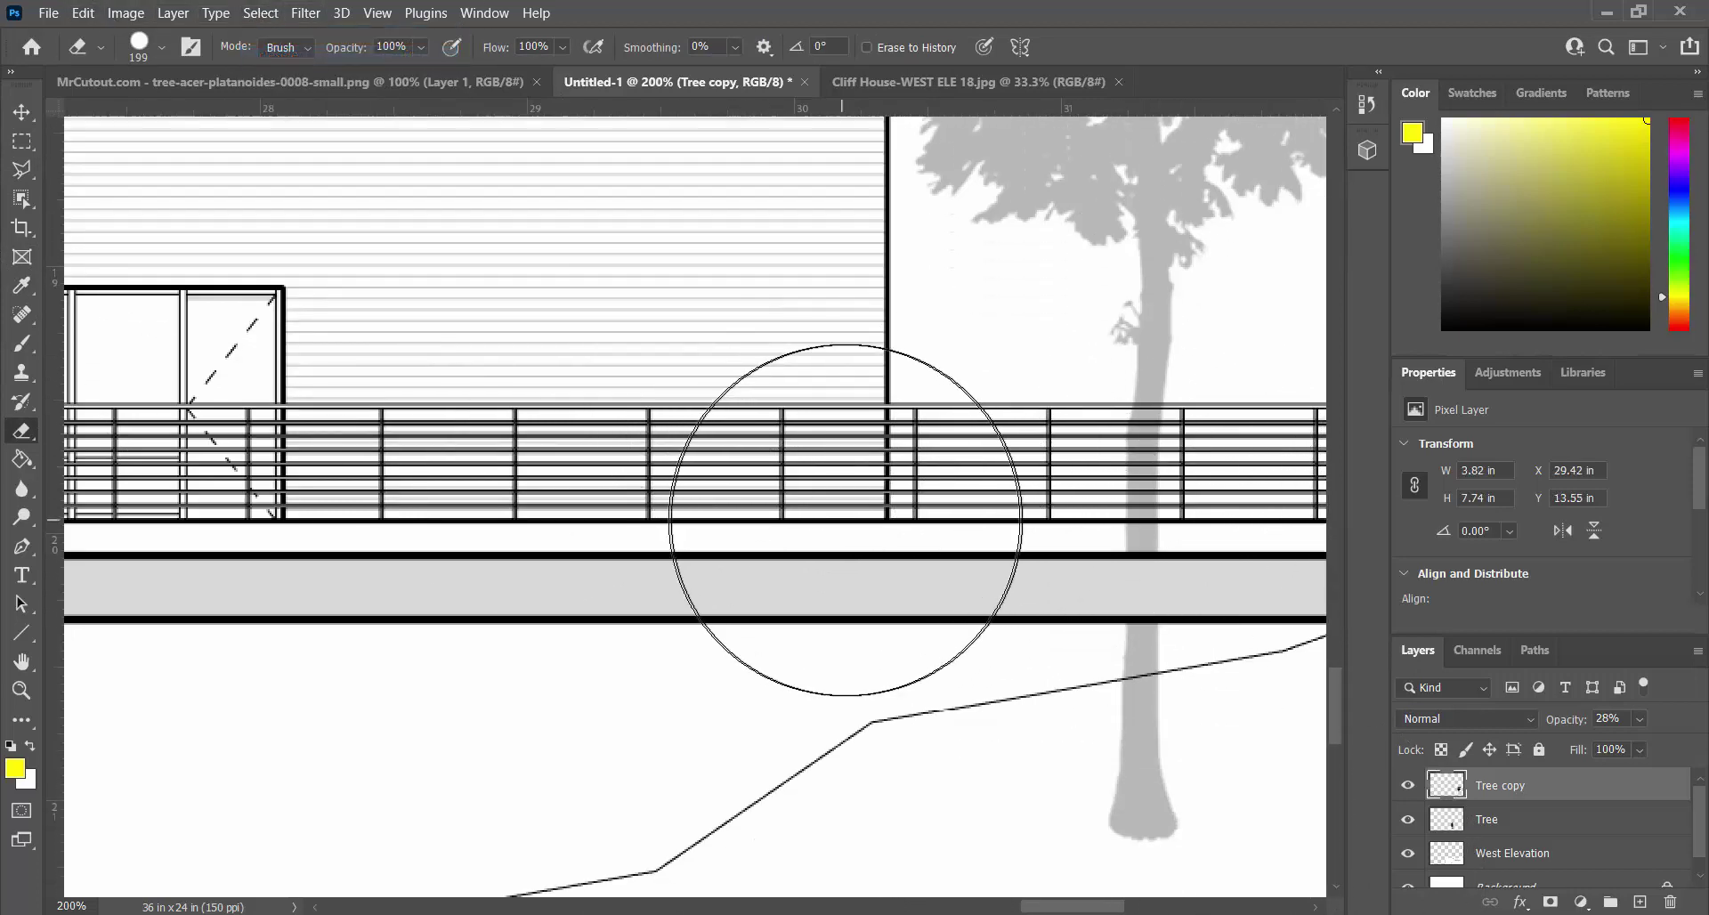
mouse_move(1118, 788)
left_mouse_down()
mouse_move(1149, 717)
mouse_move(1133, 674)
left_mouse_up()
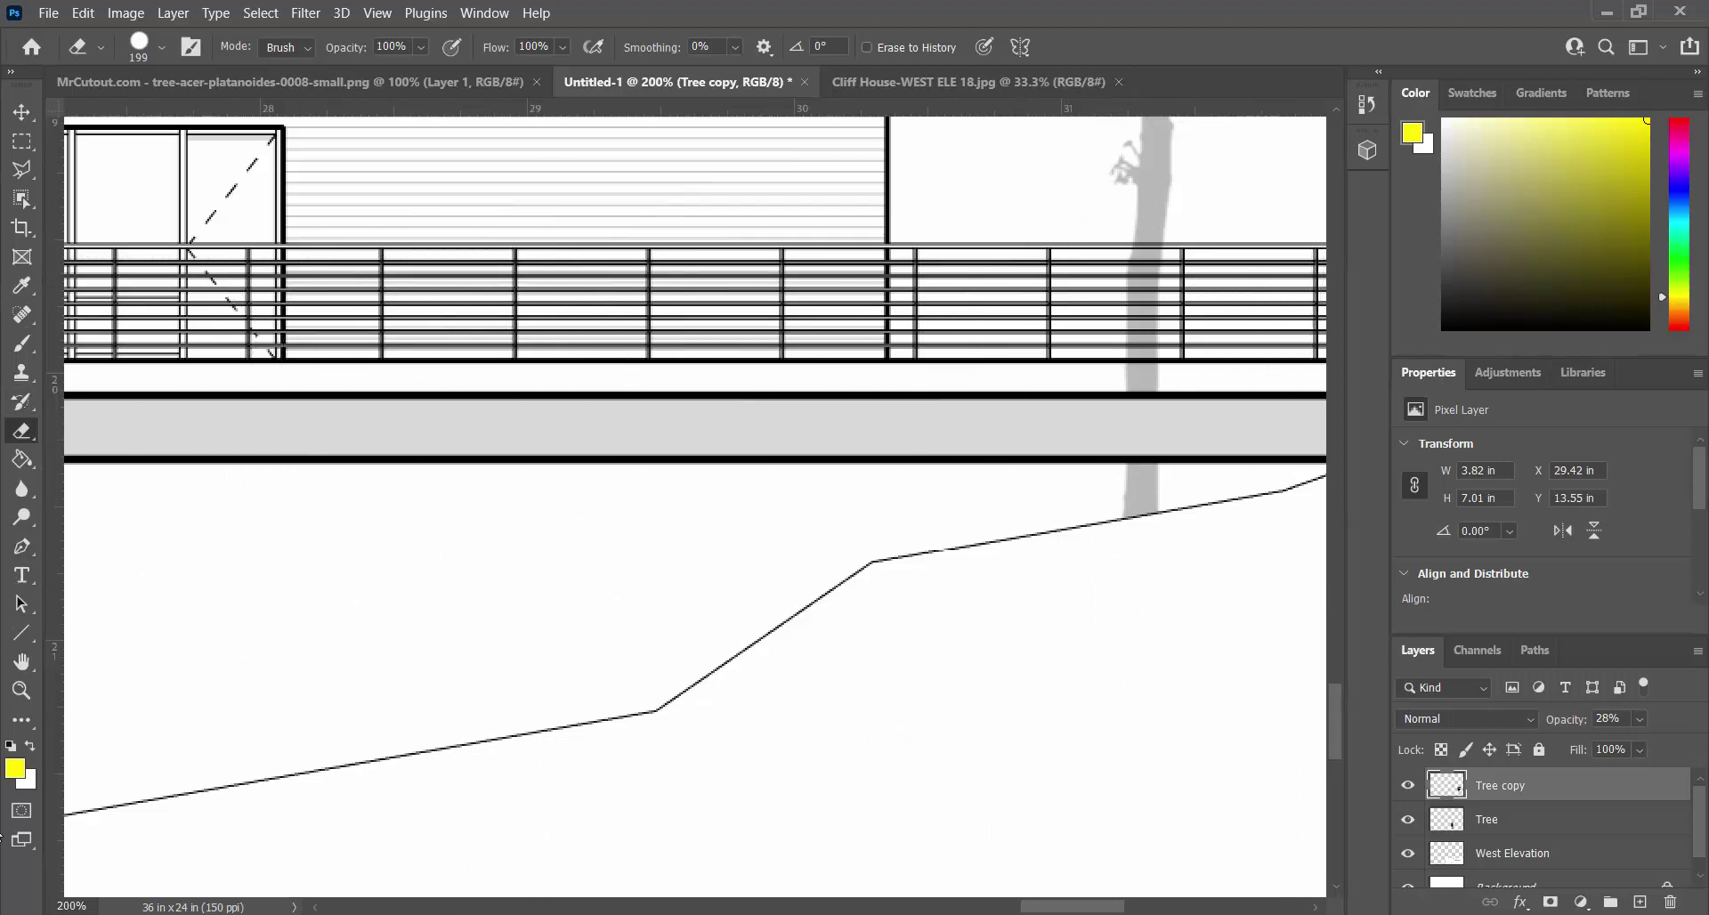
Raise the Tree copy layer's opacity to 49%.
double_click(22, 661)
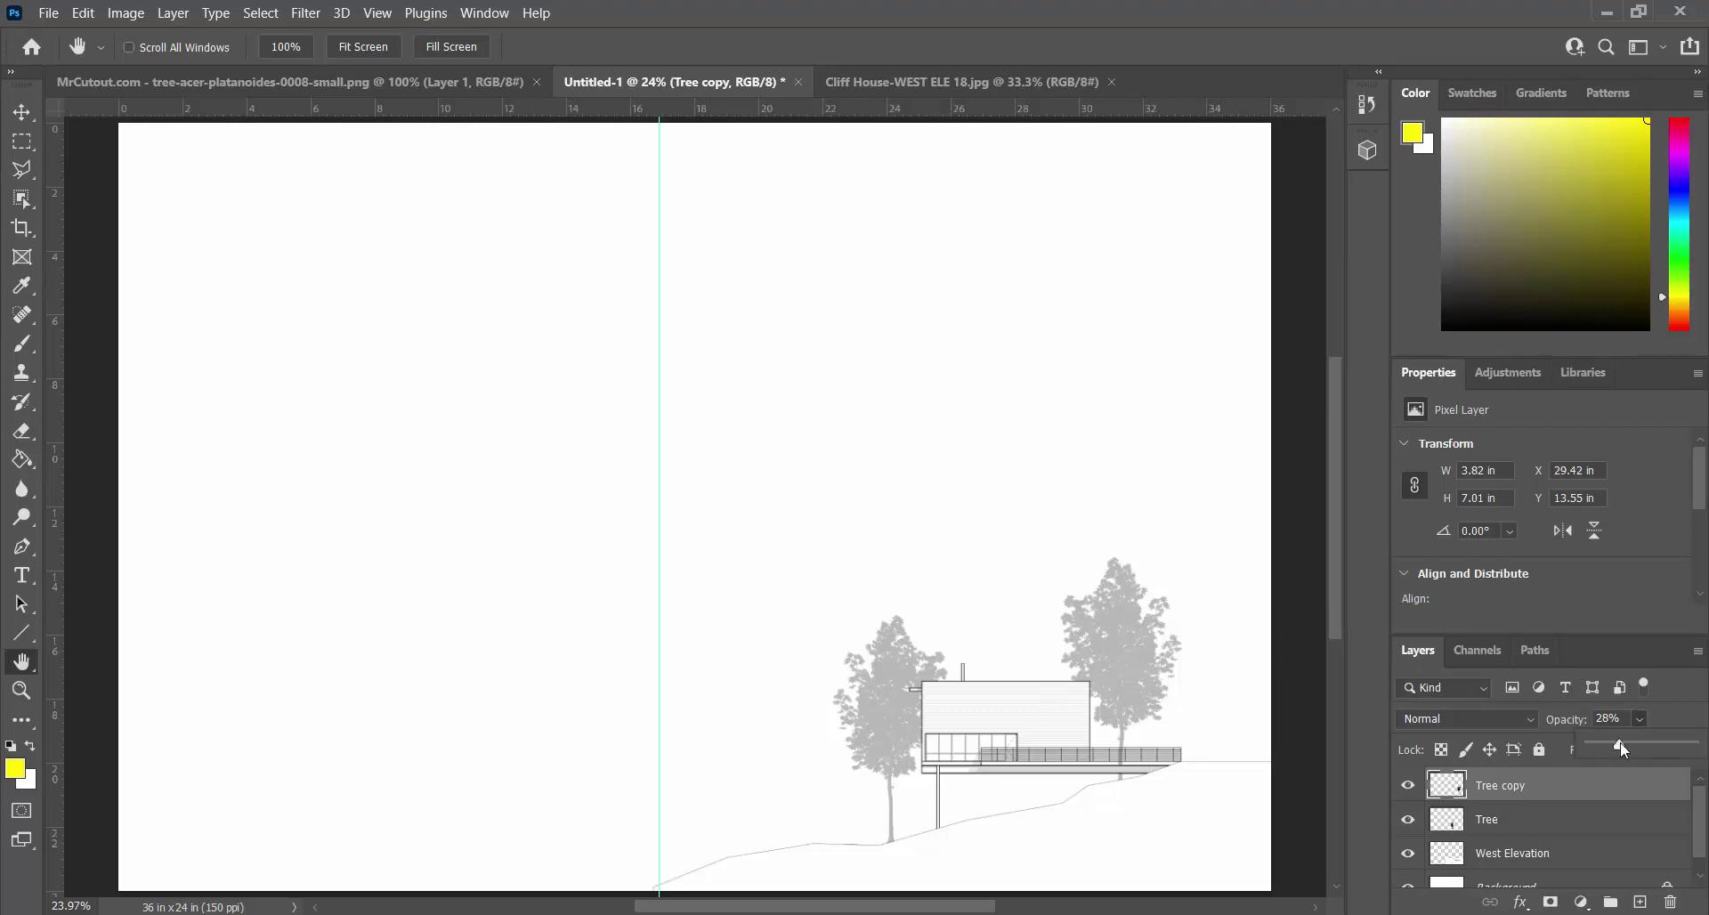
left_click_drag(1637, 750, 1637, 749)
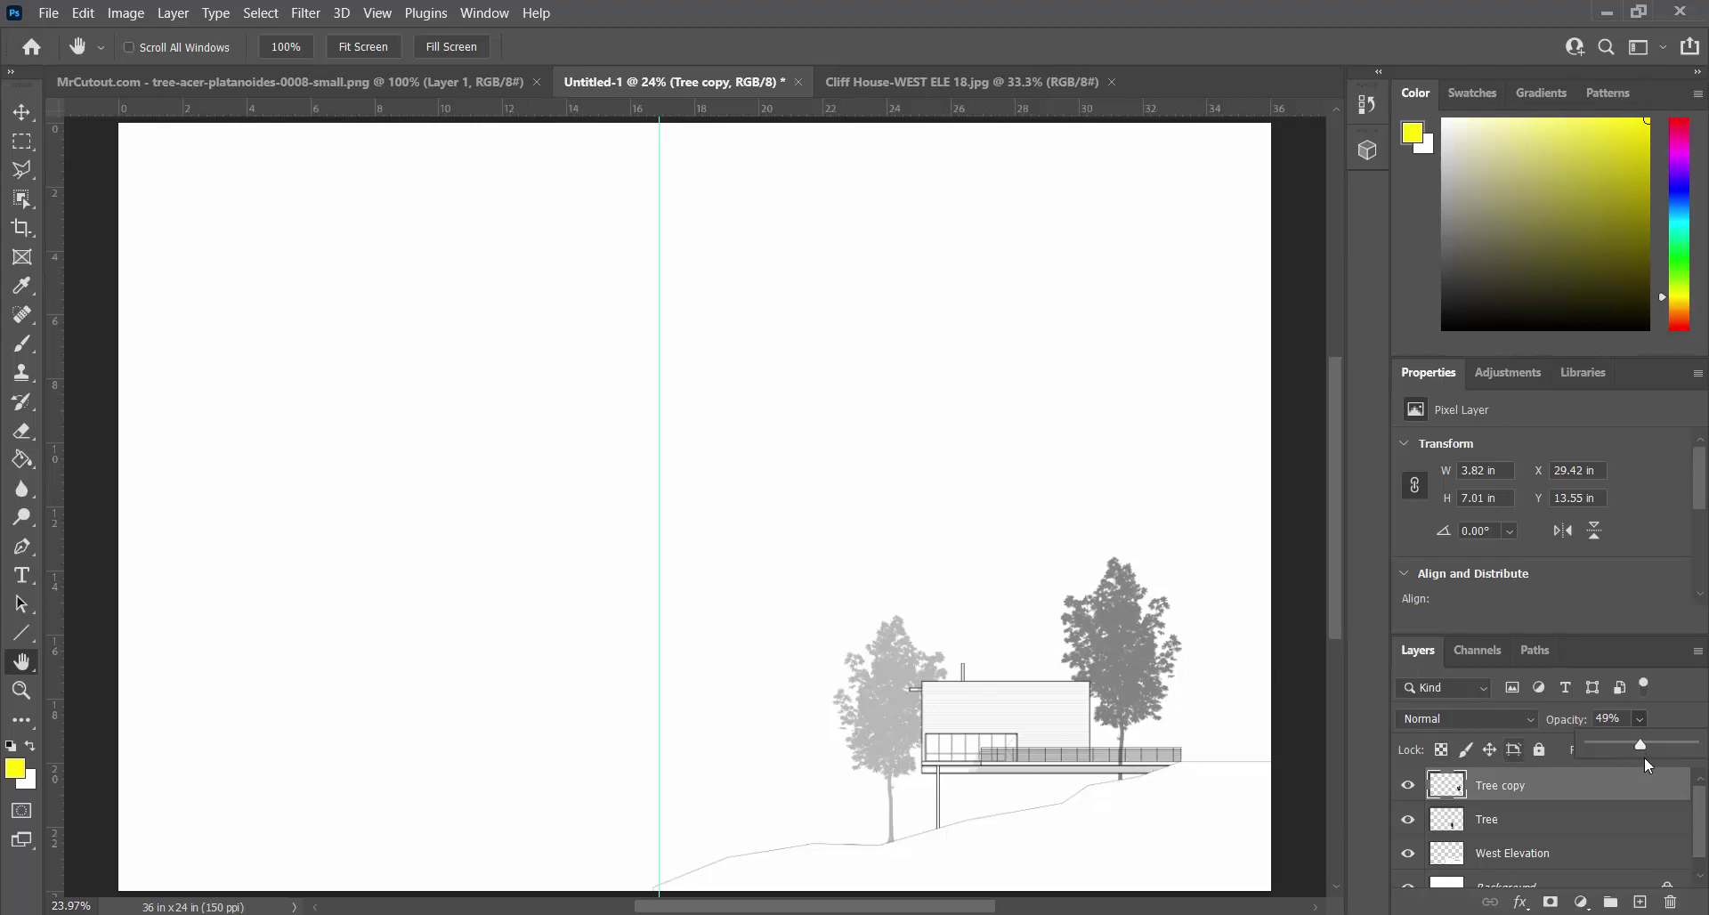
Set the Tree copy layer's opacity to 40%.
left_click_drag(1636, 749, 1602, 752)
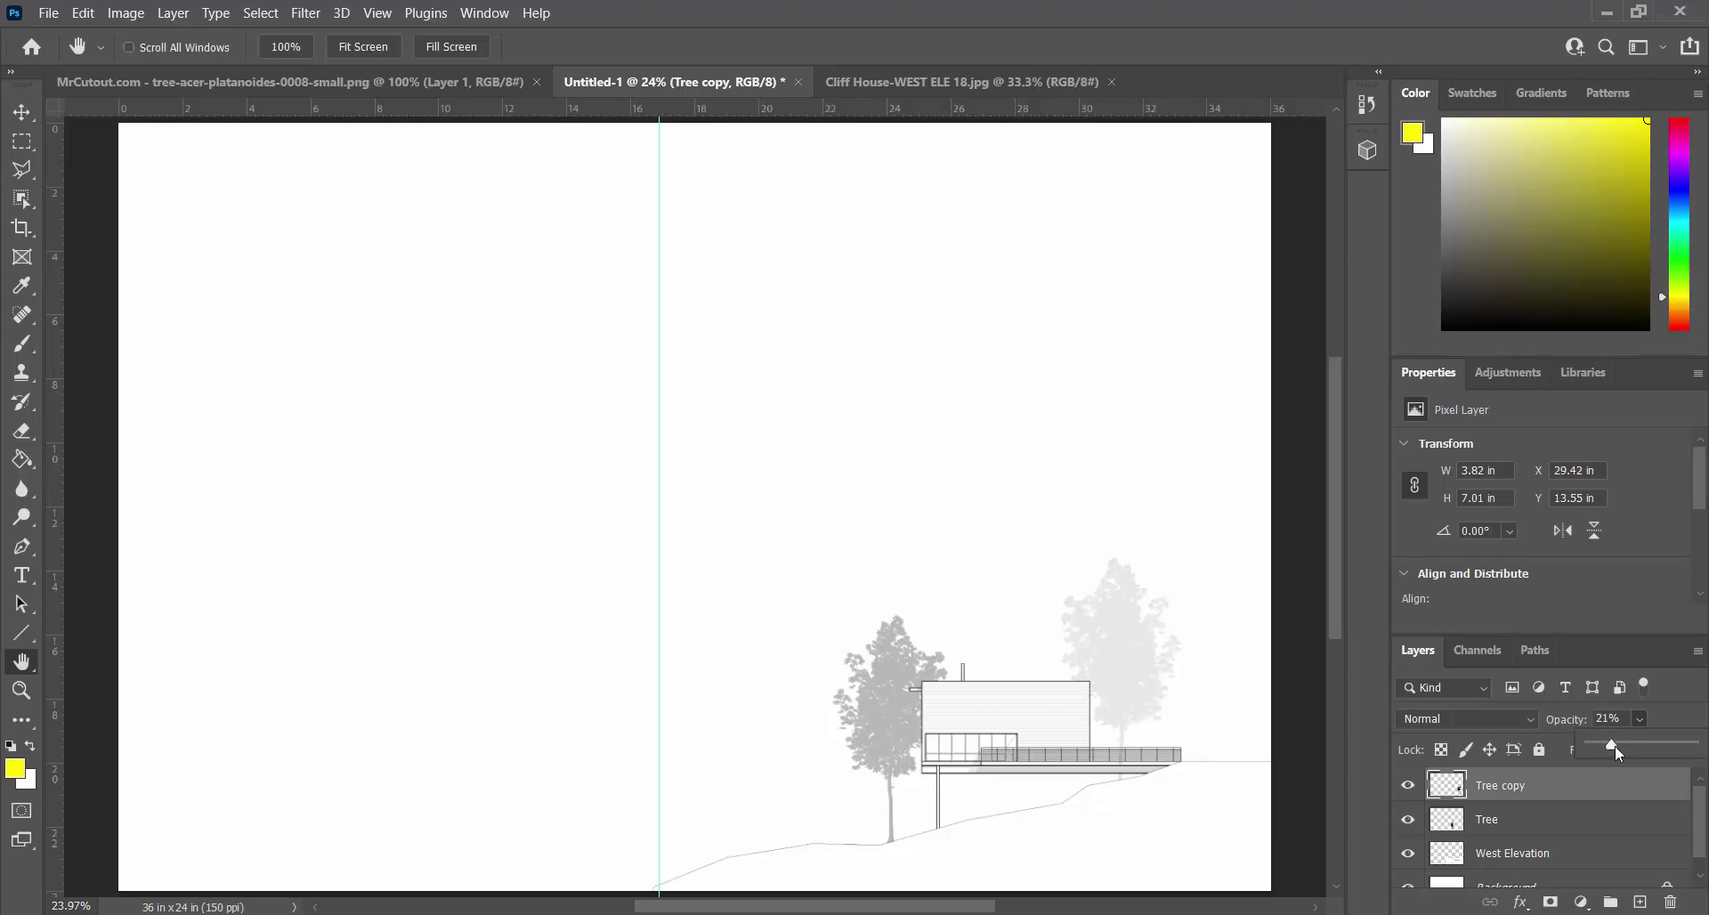
left_click_drag(1615, 745, 1627, 746)
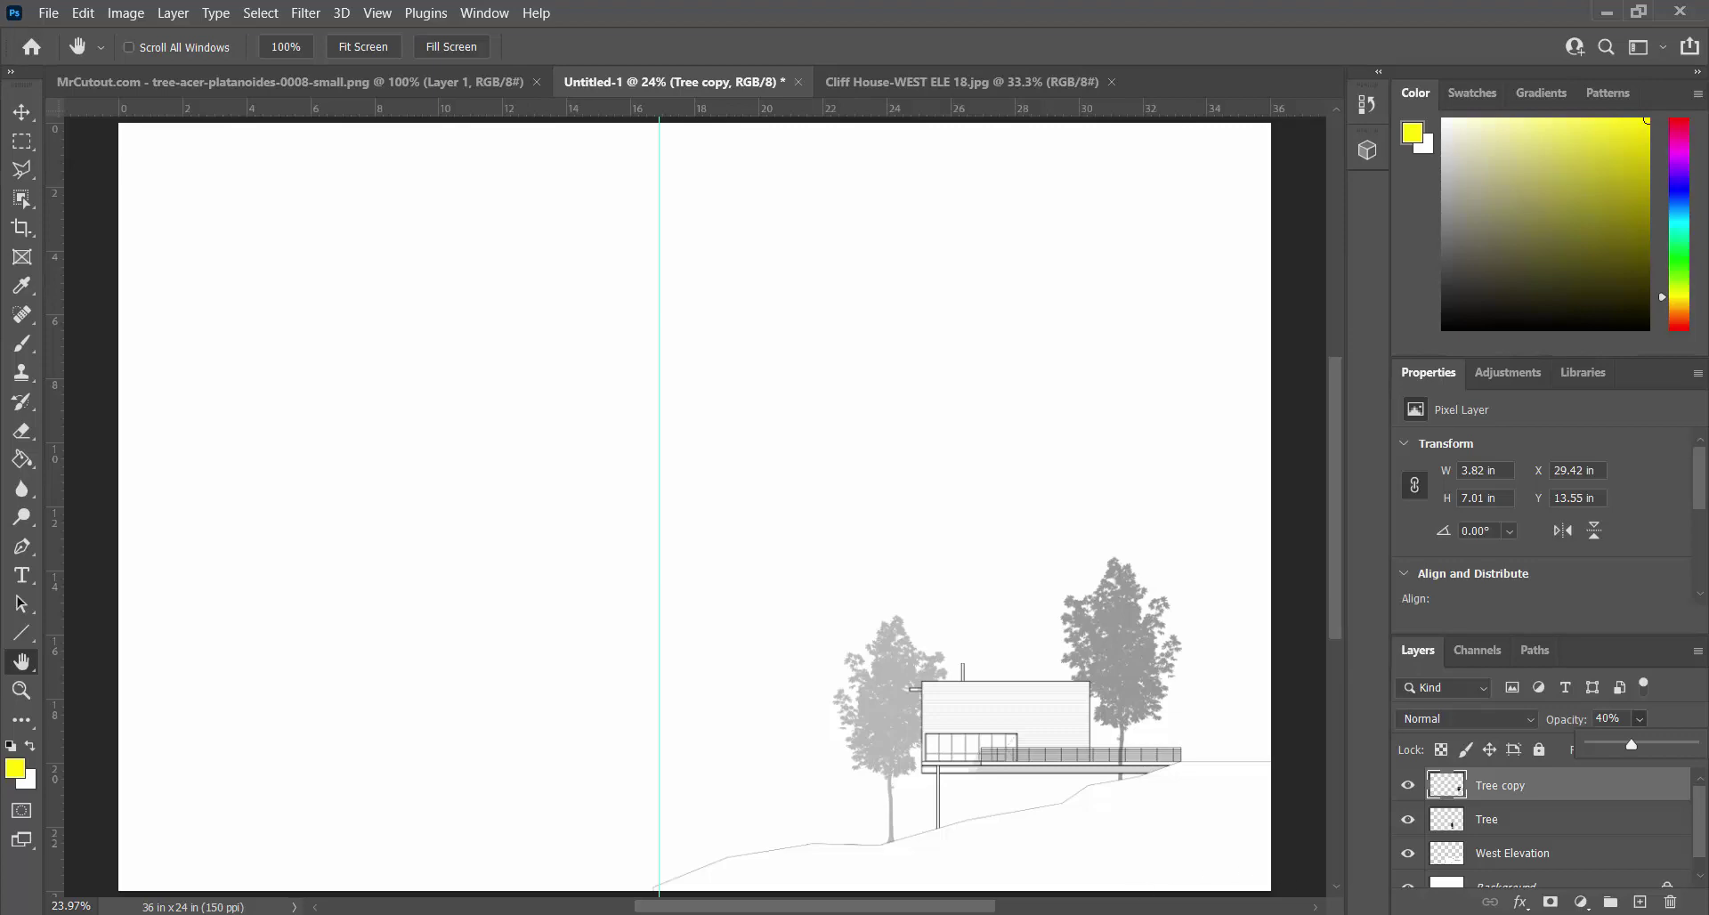
Switch to Affinity Photo and start a new document with inches as its document units.
mouse_move(1183, 914)
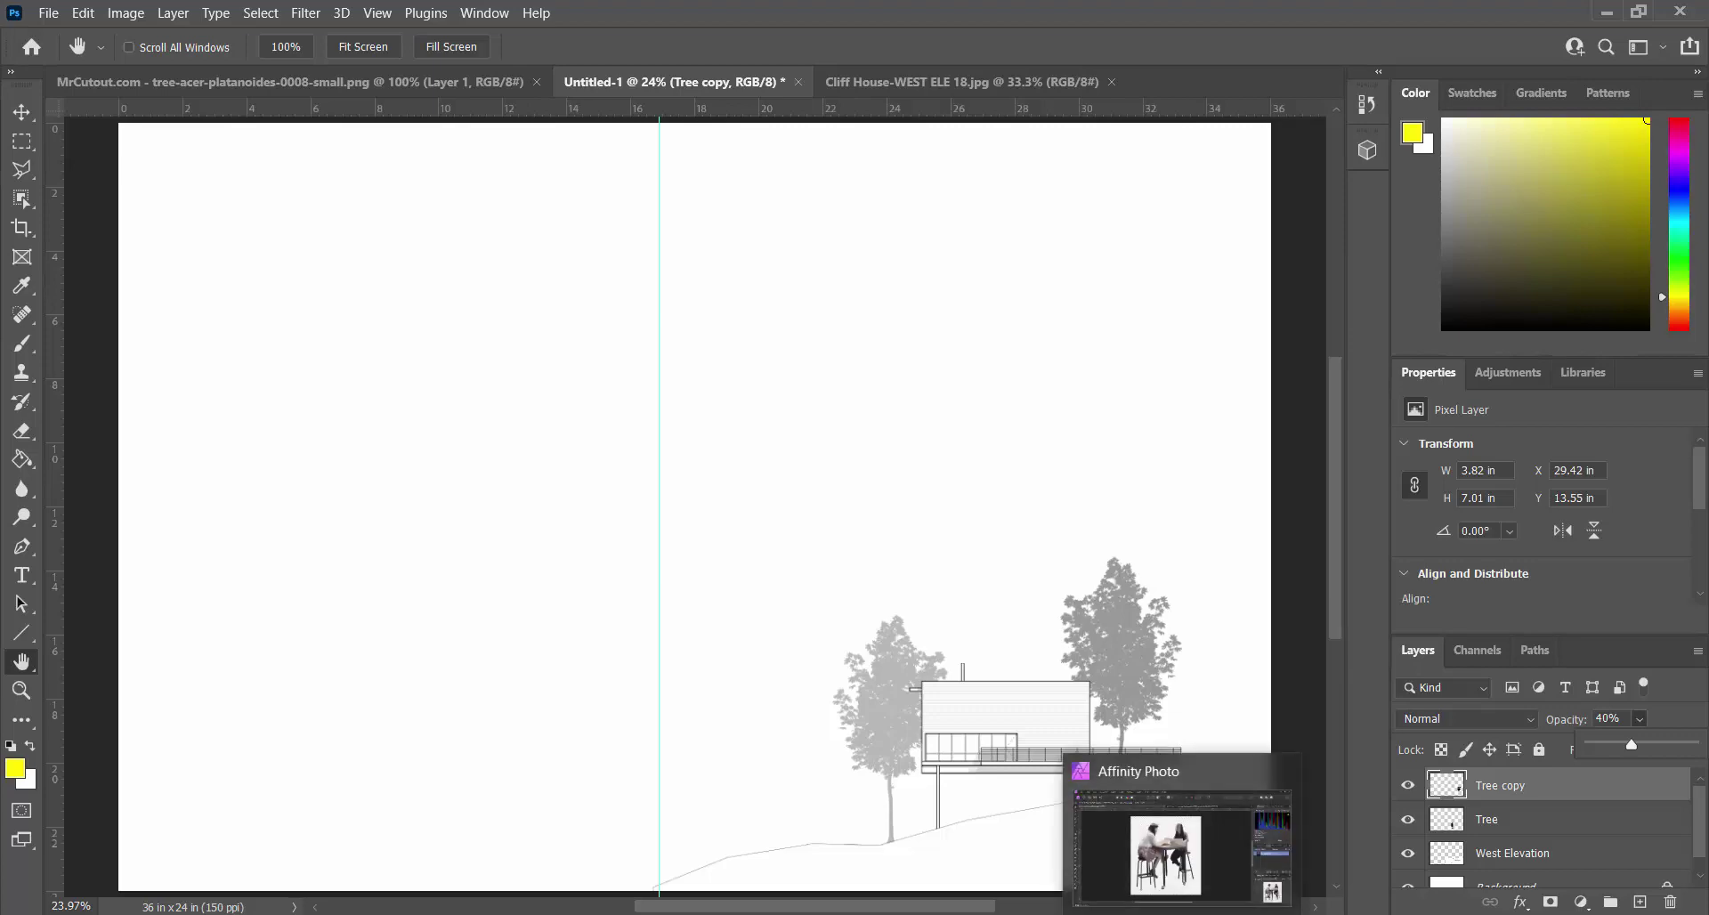
left_click(1182, 914)
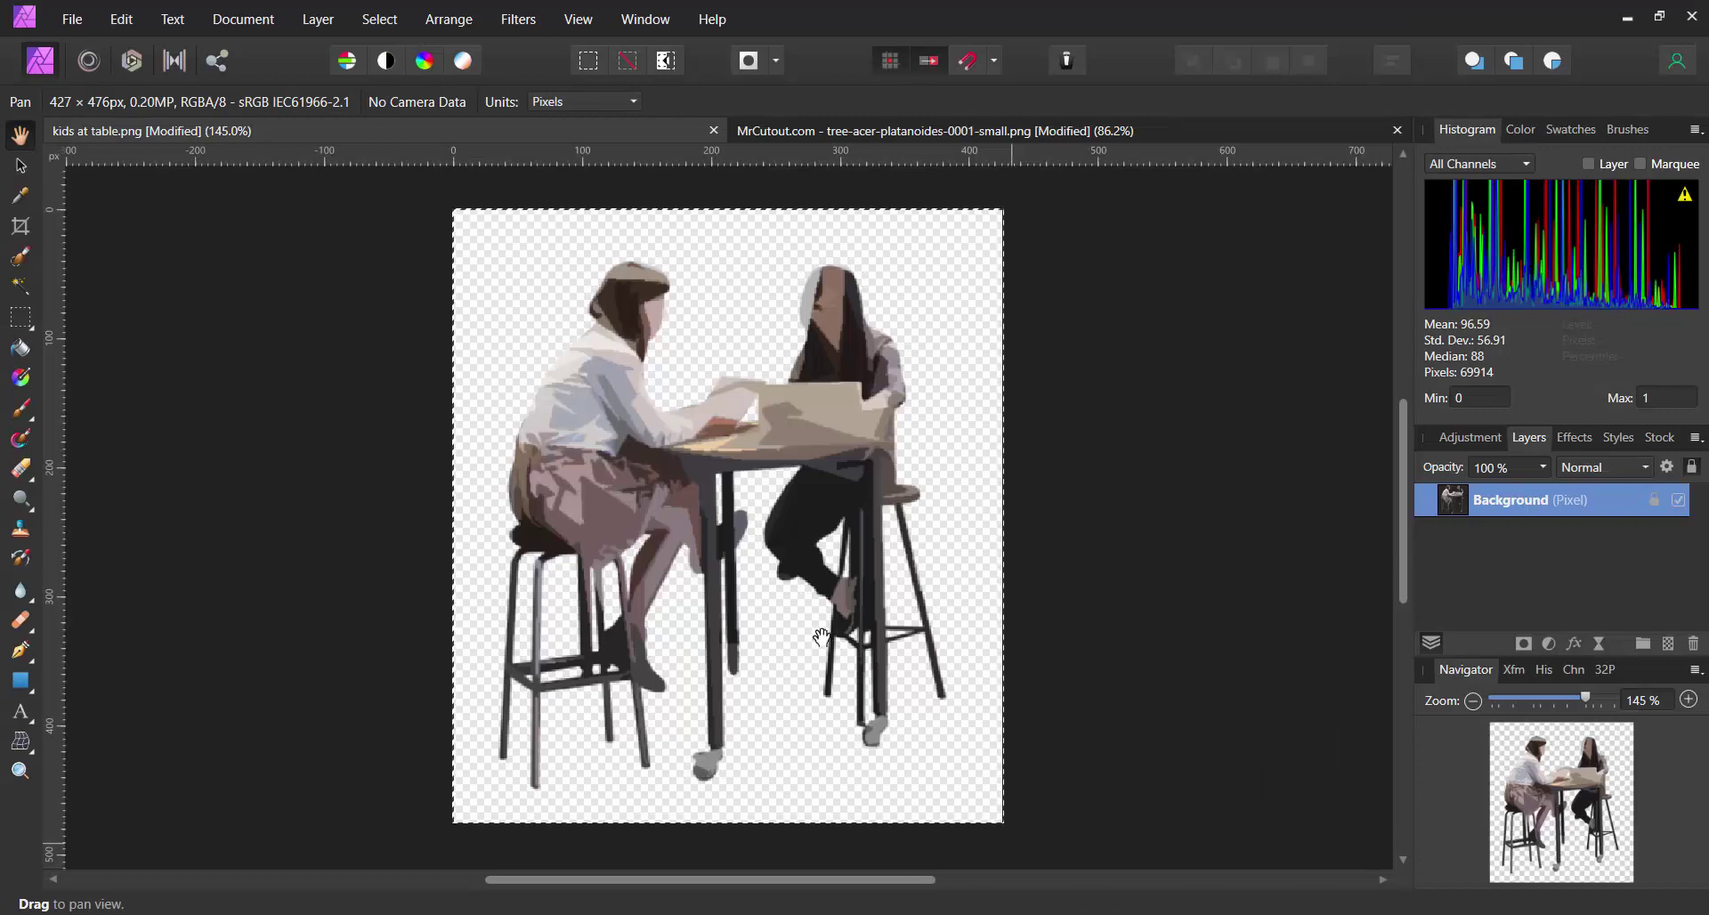
left_click(72, 19)
left_click(93, 70)
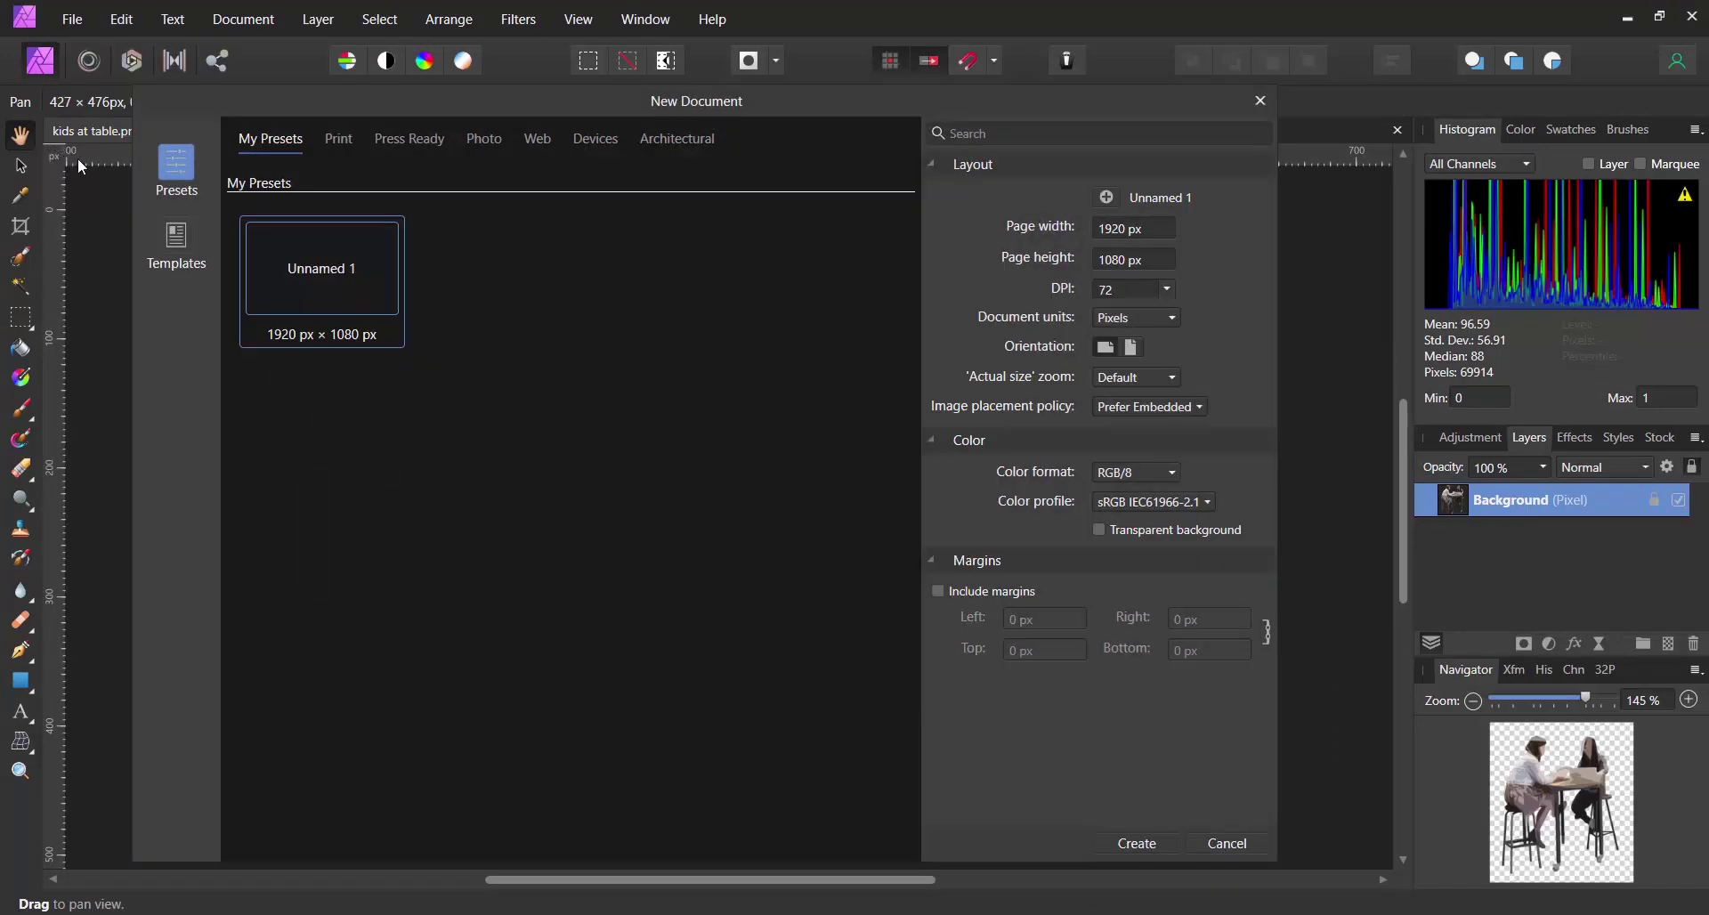
left_click(1172, 319)
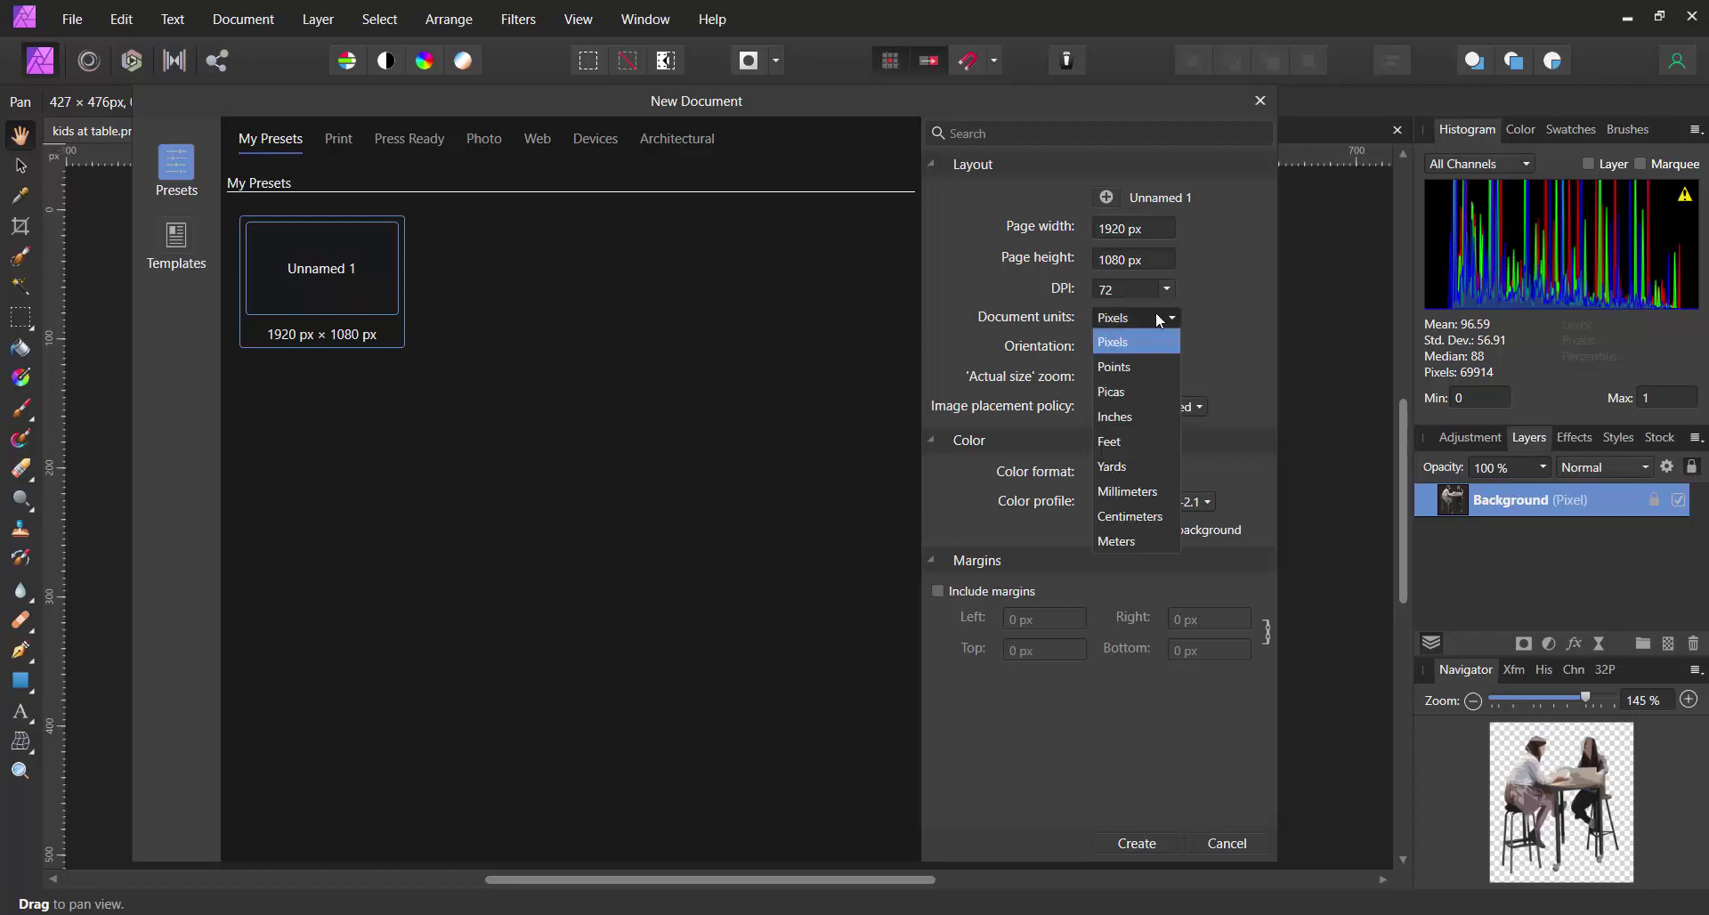
left_click(1134, 415)
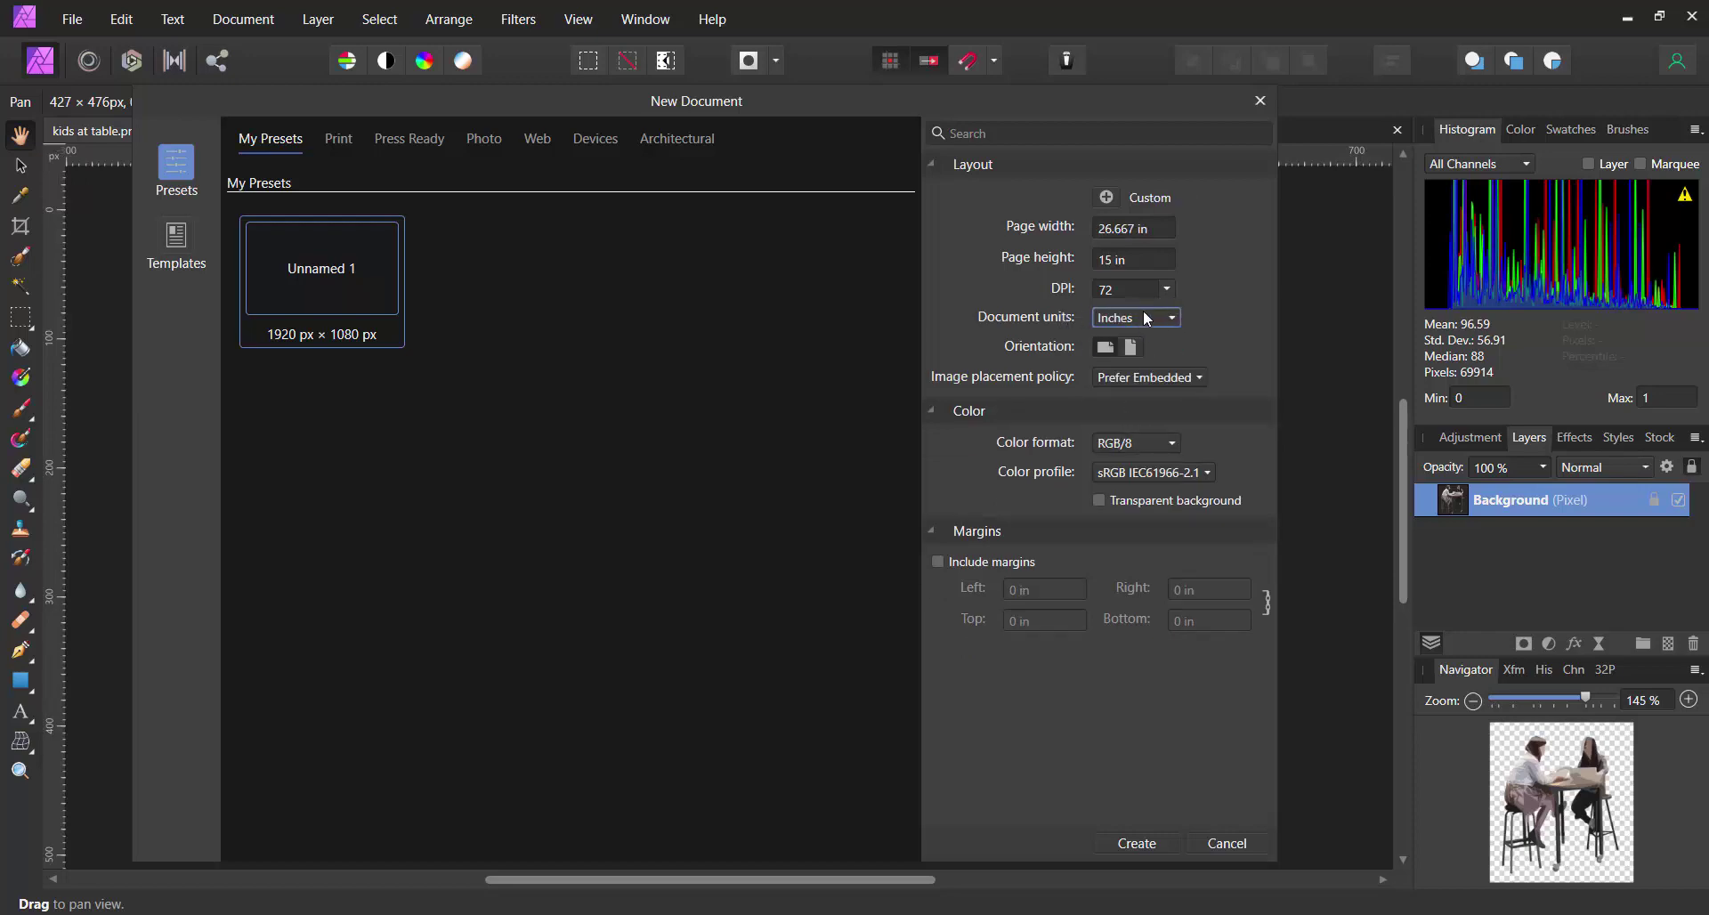
Set the new page to 36 in wide, 24 in high and 150 DPI, and create the document.
left_click(1161, 225)
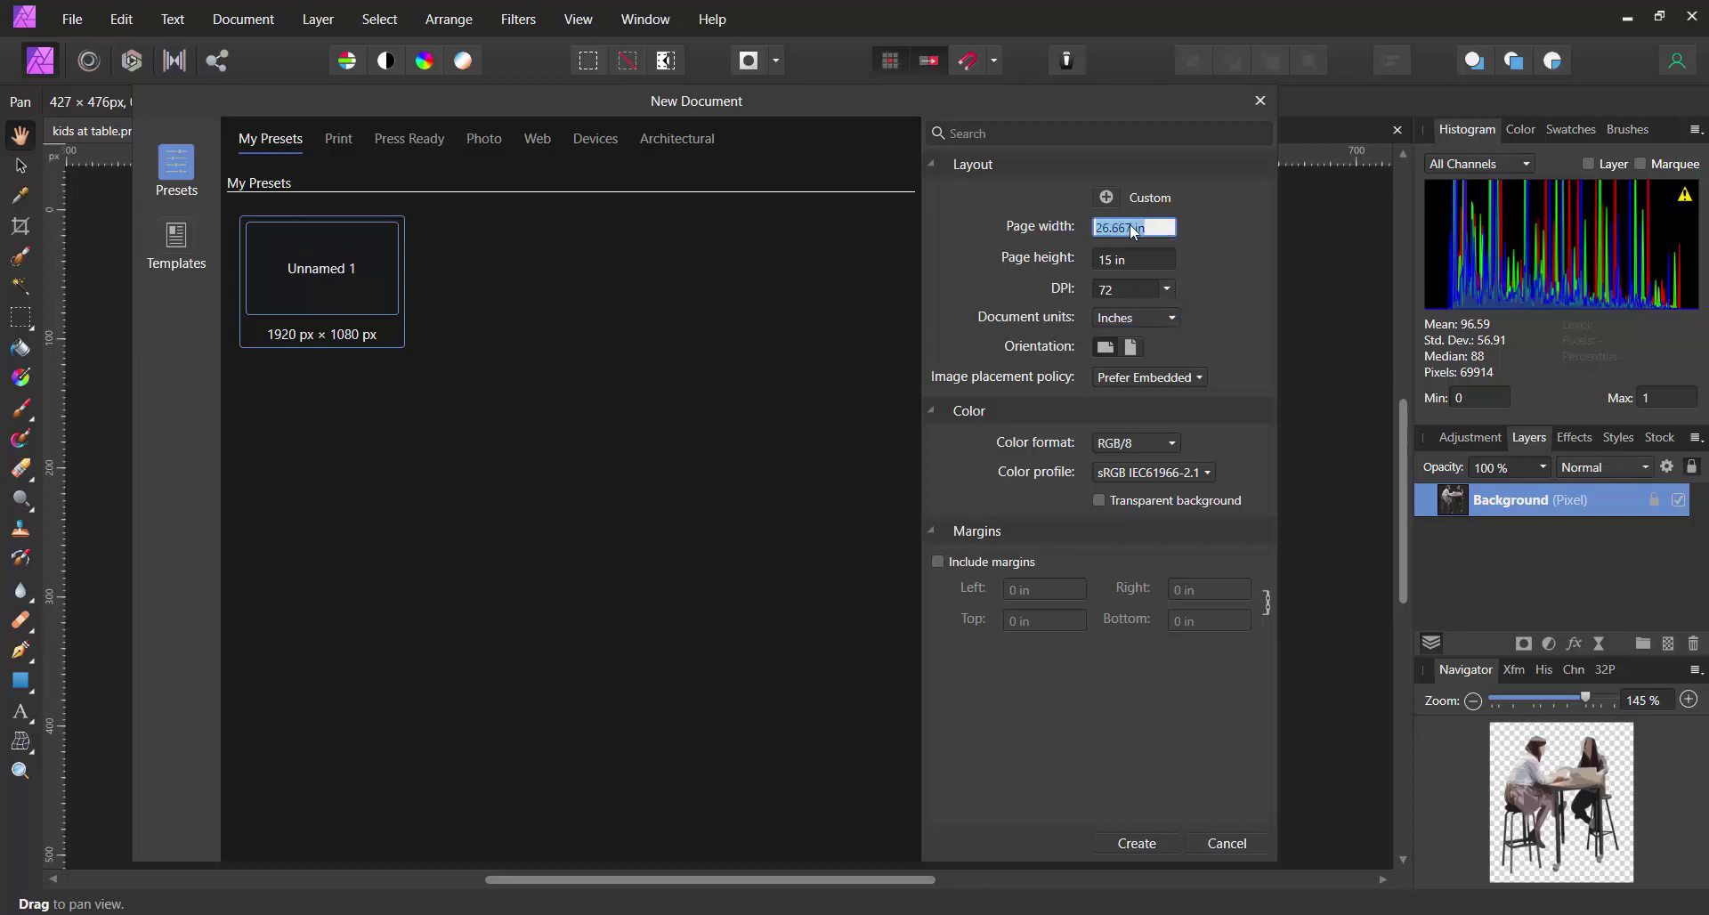
type("36")
left_click(1164, 259)
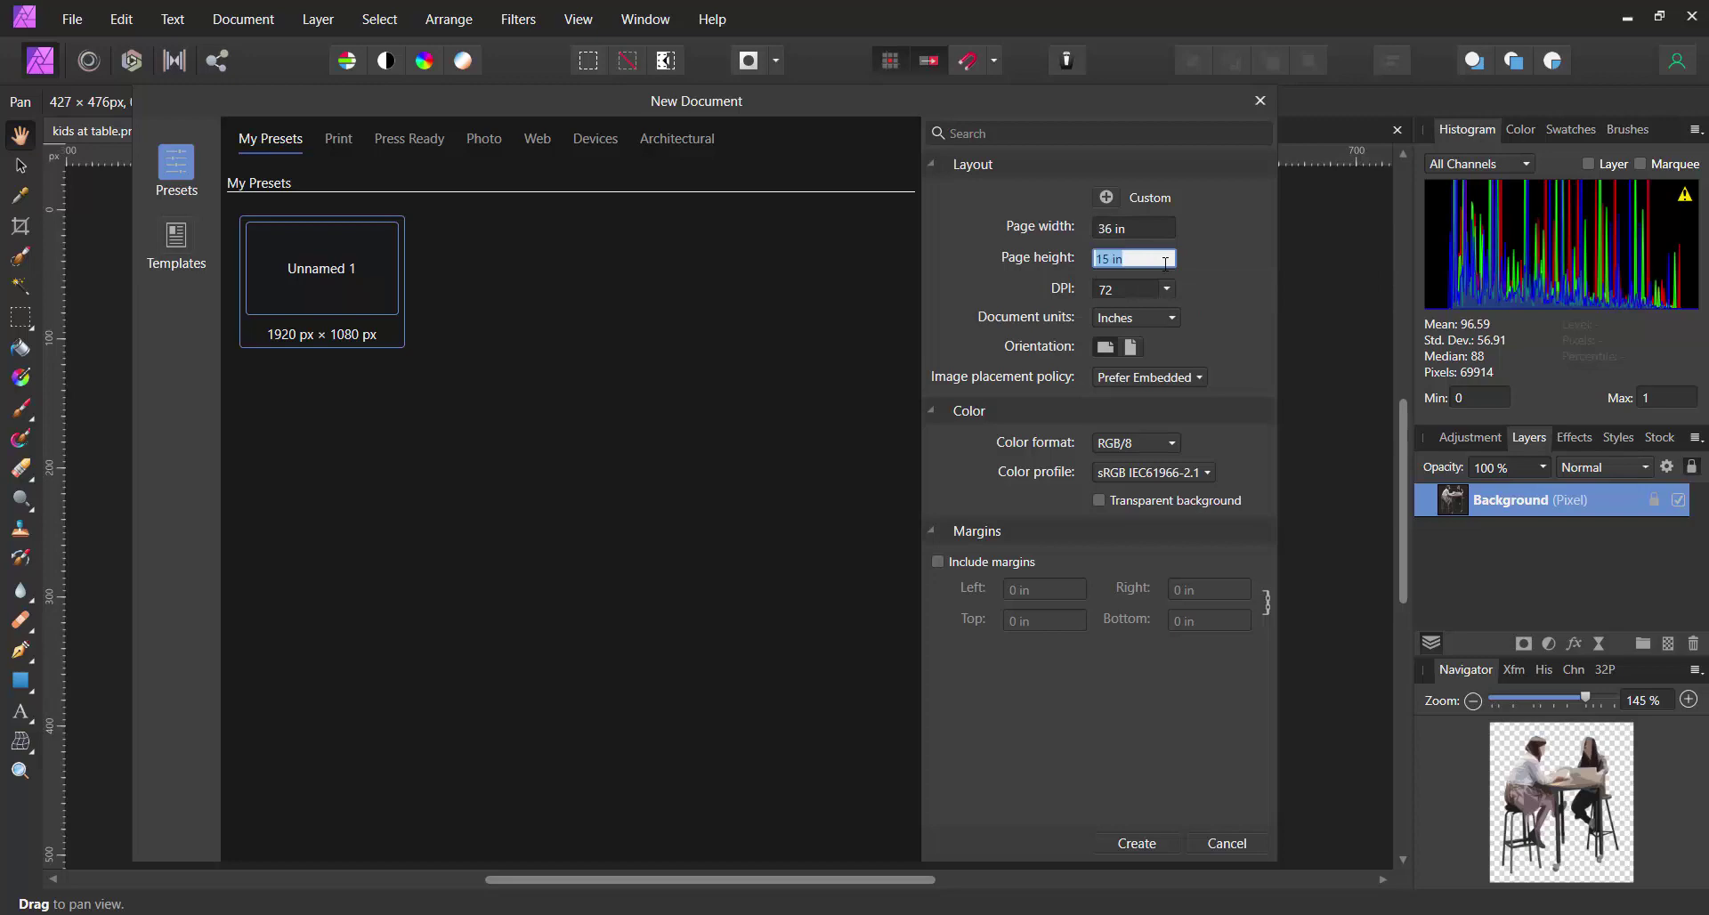
type("24")
key("Tab")
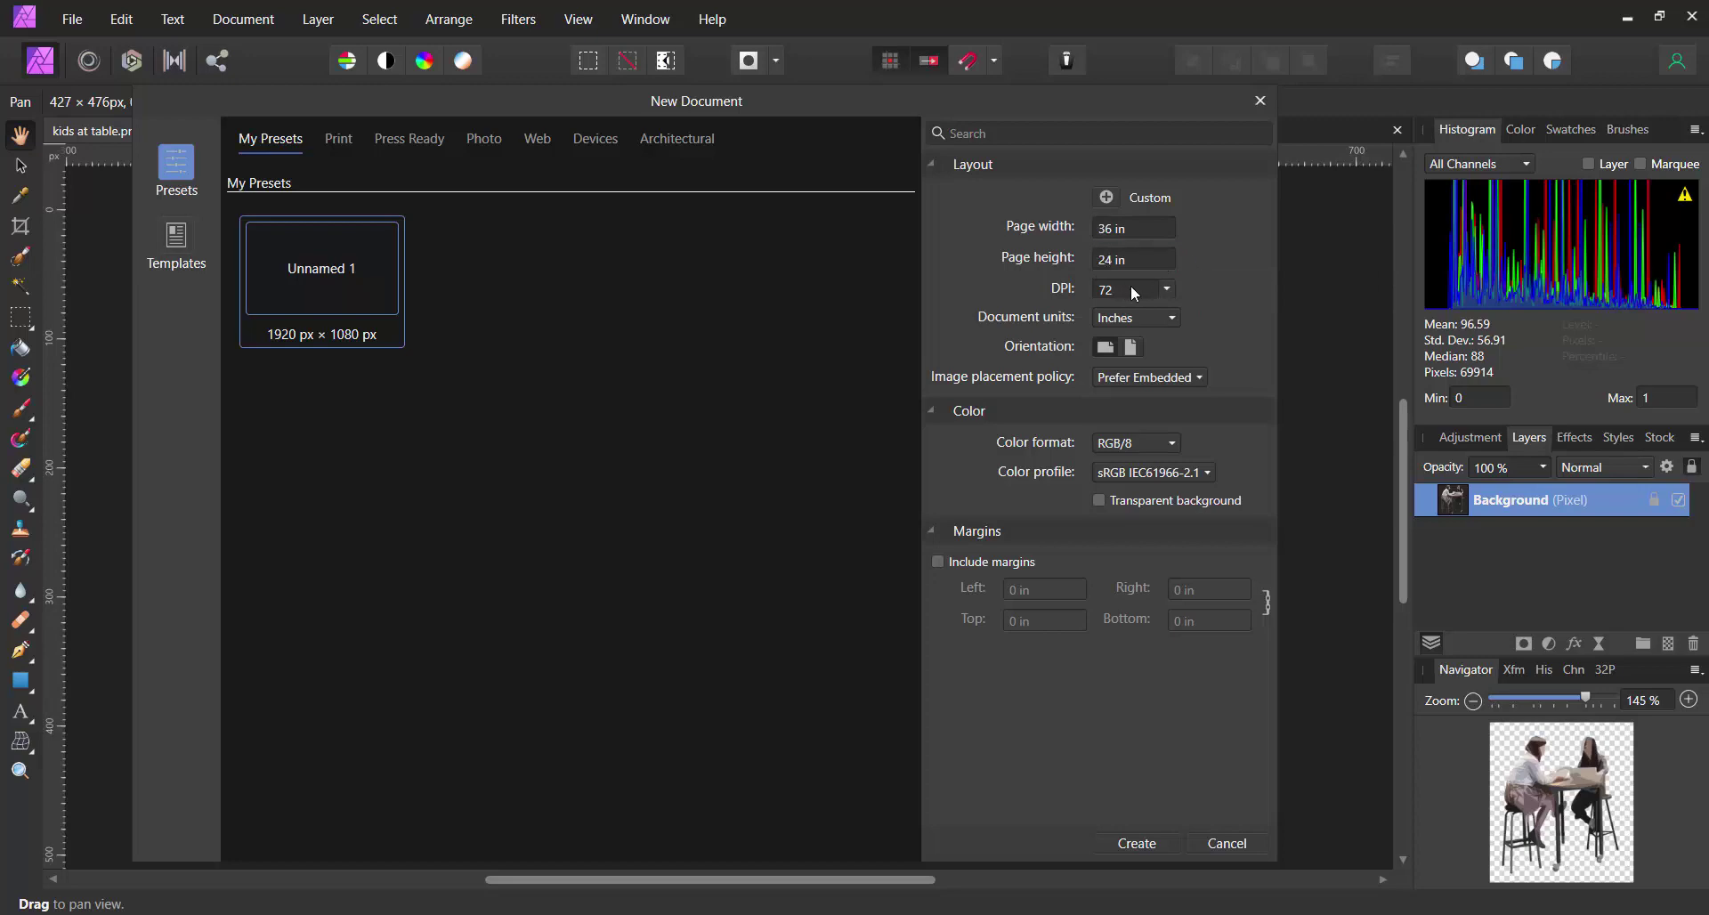
left_click(1167, 291)
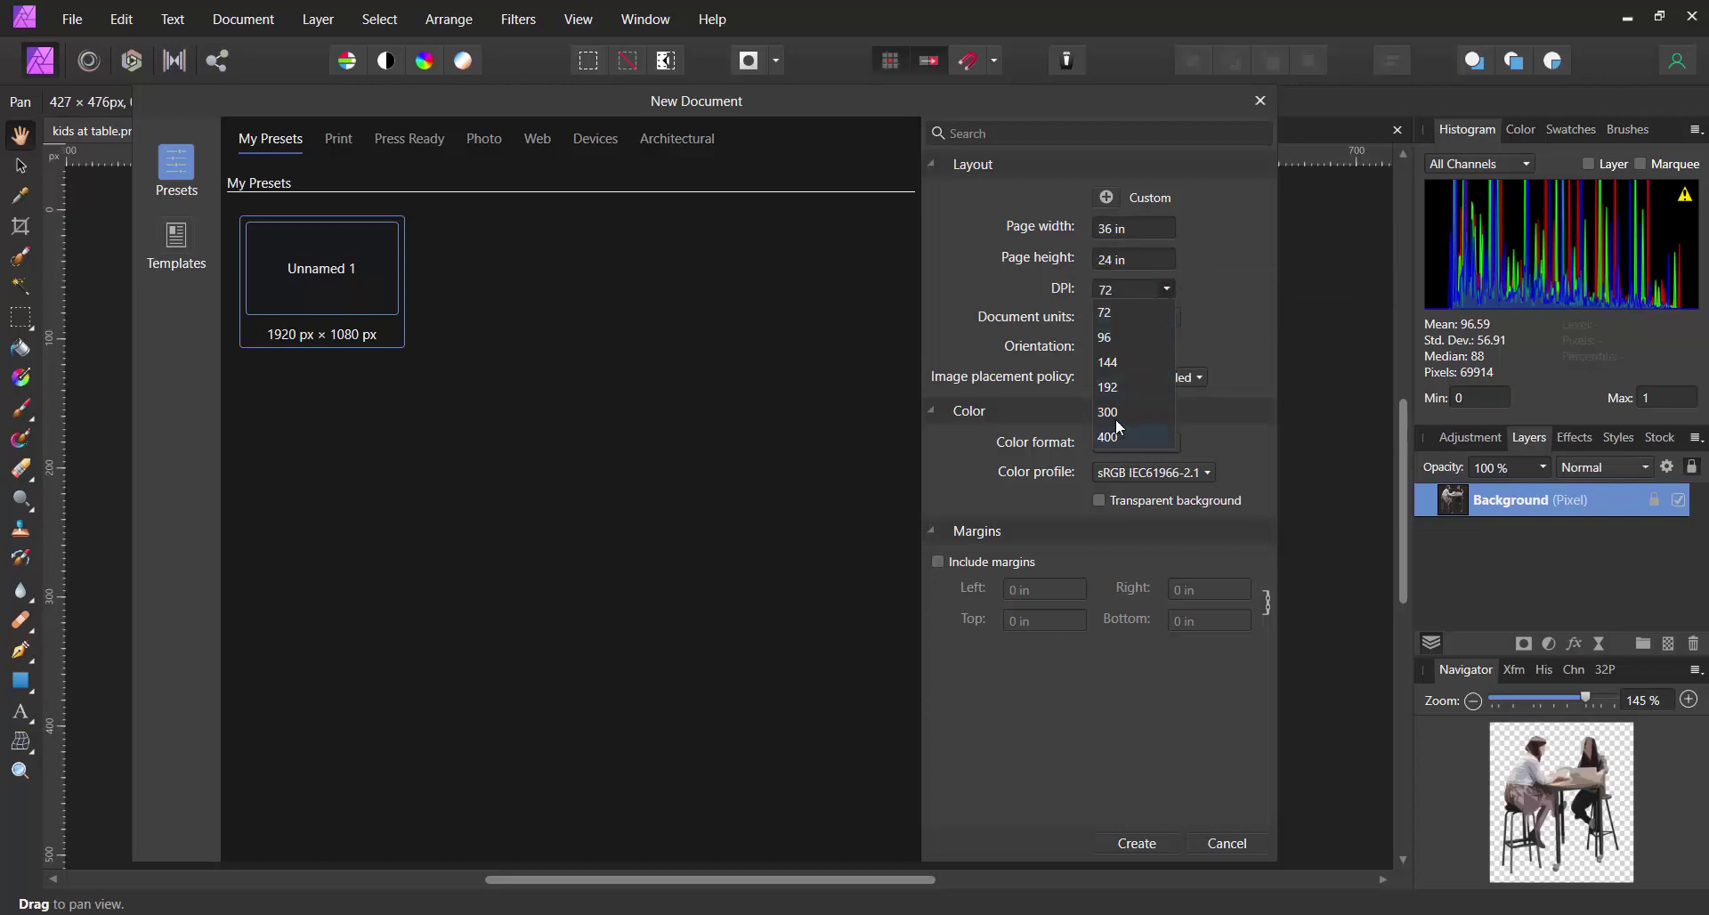
left_click(1094, 294)
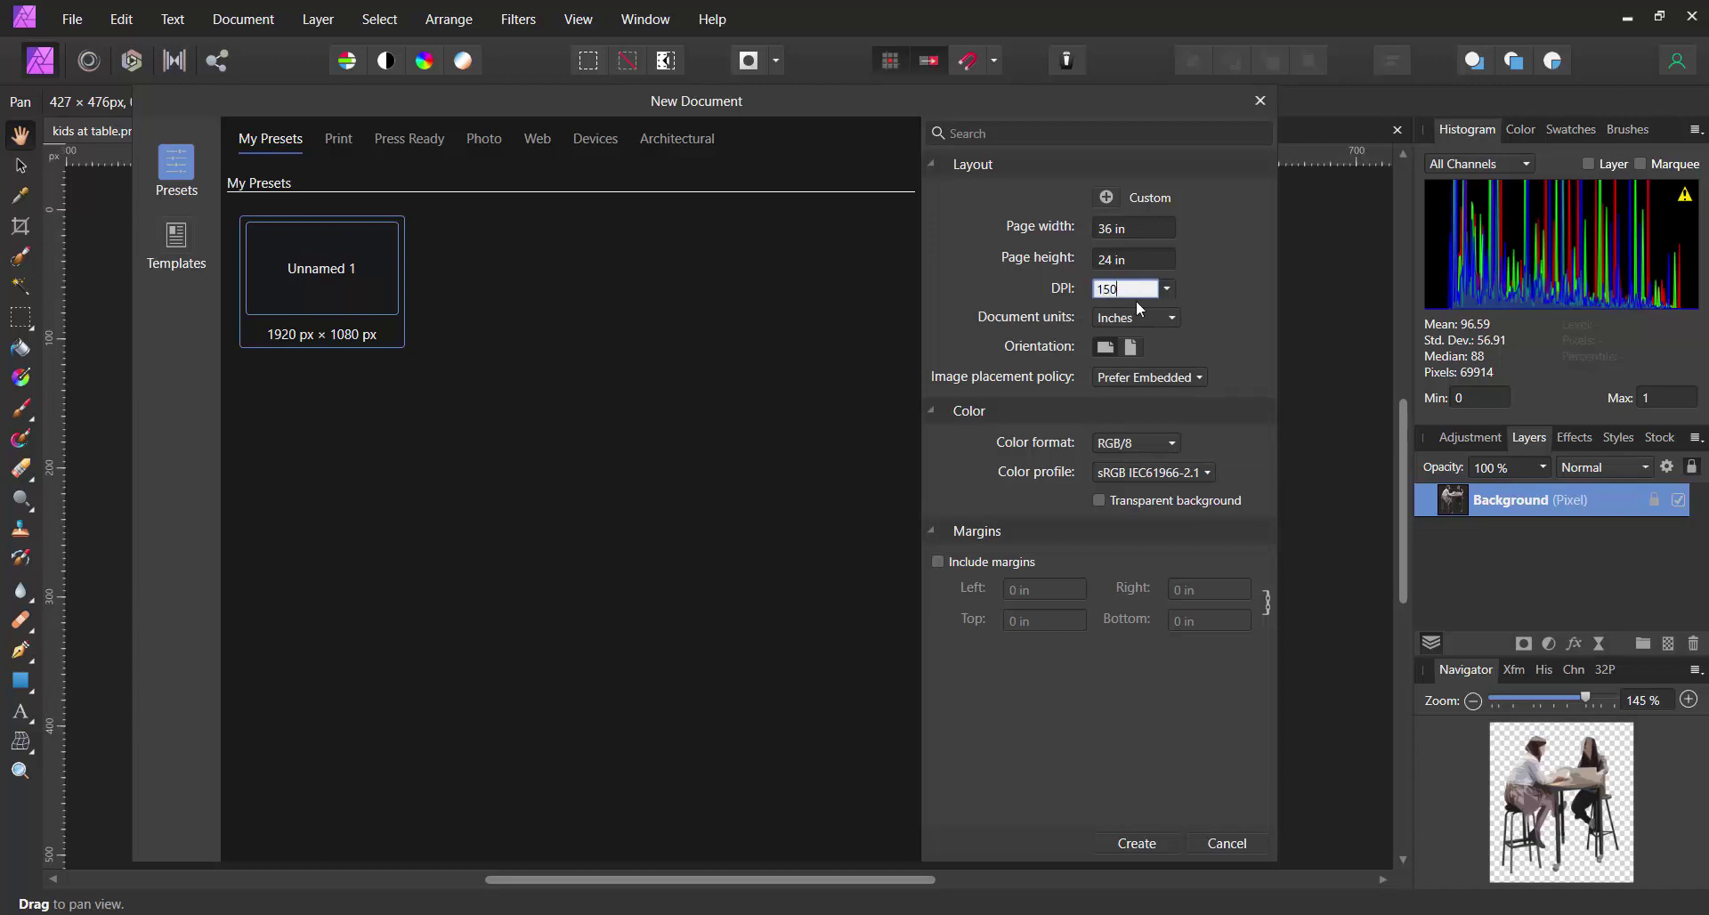
left_click(1207, 314)
left_click(1143, 846)
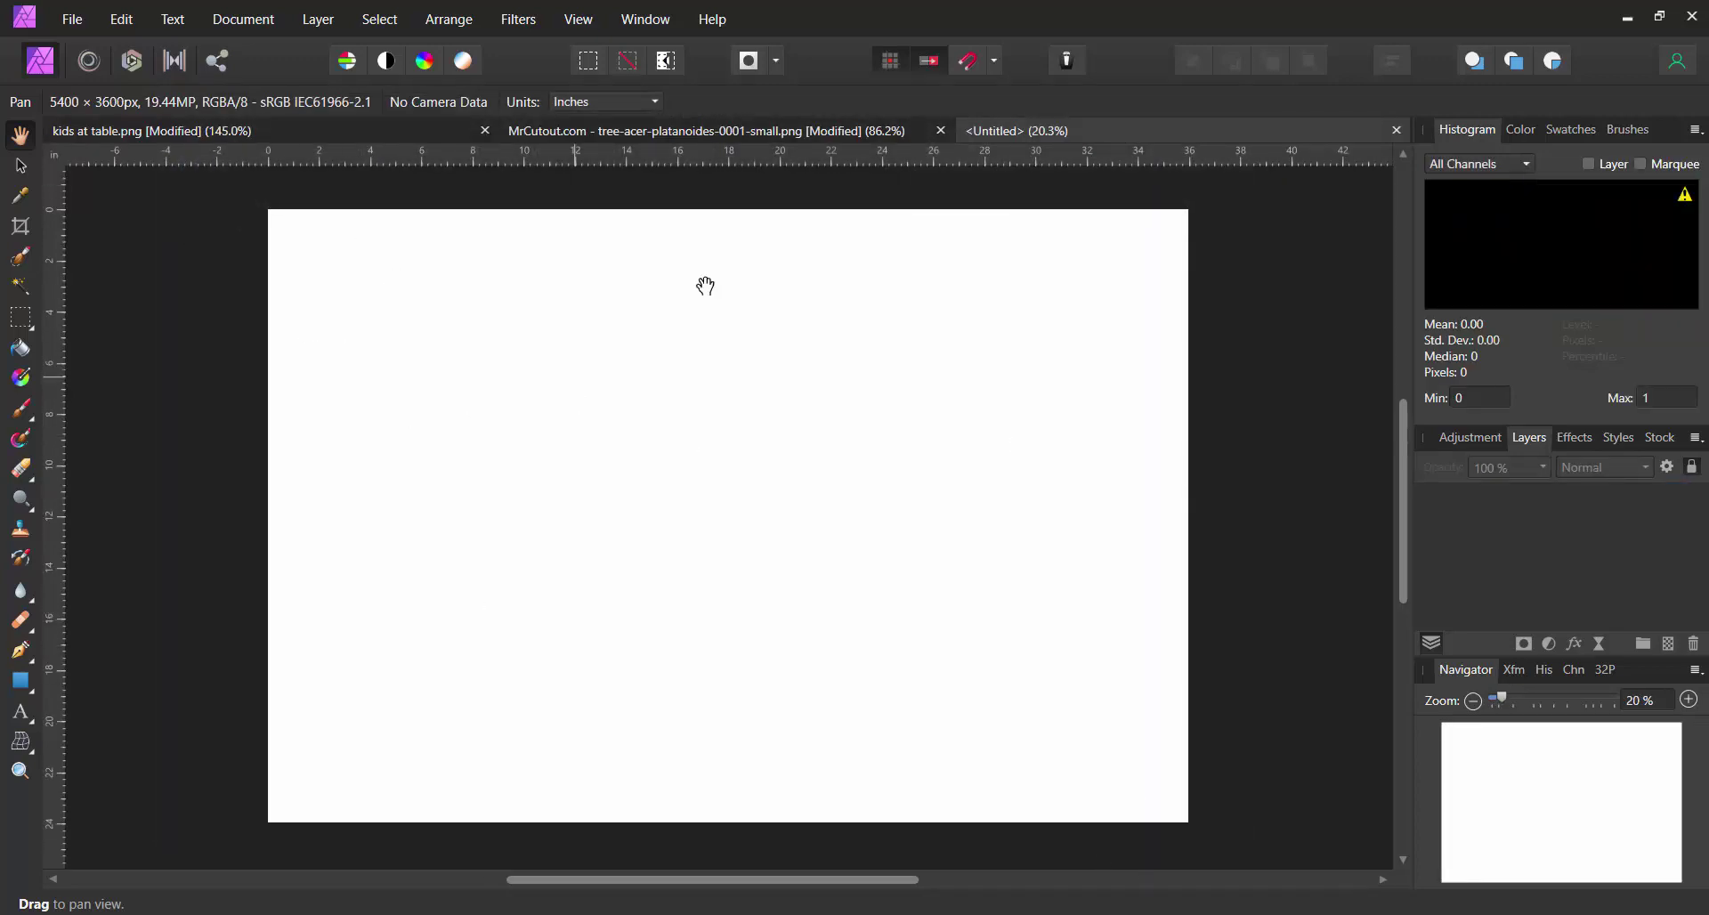
left_click(587, 18)
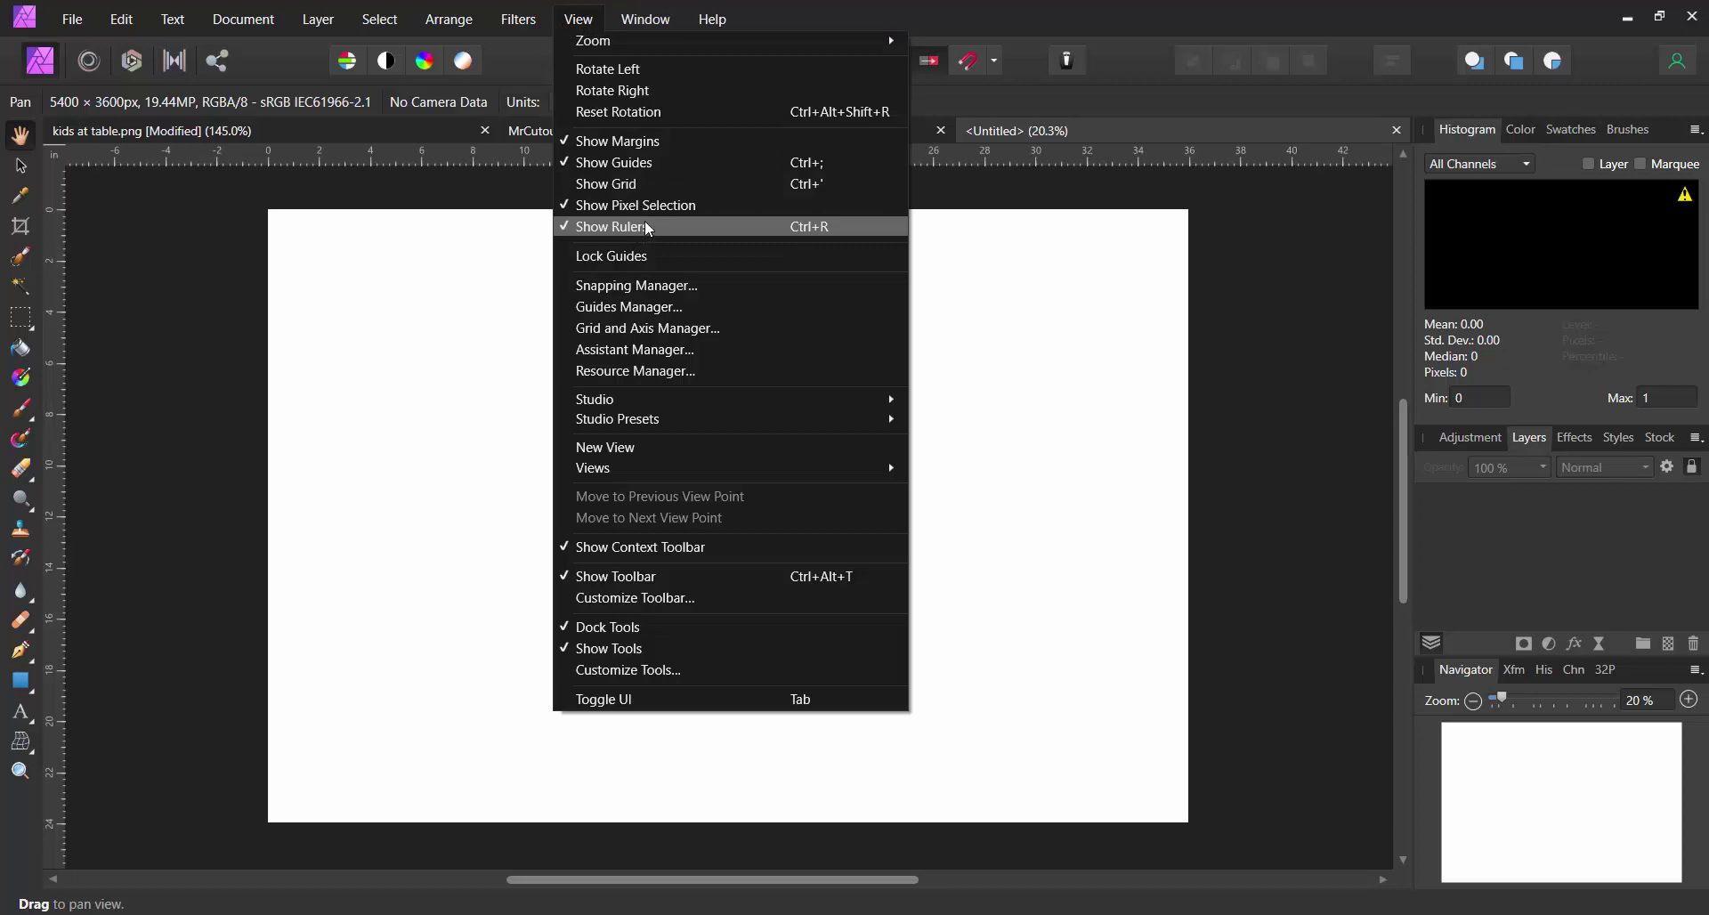
left_click(589, 20)
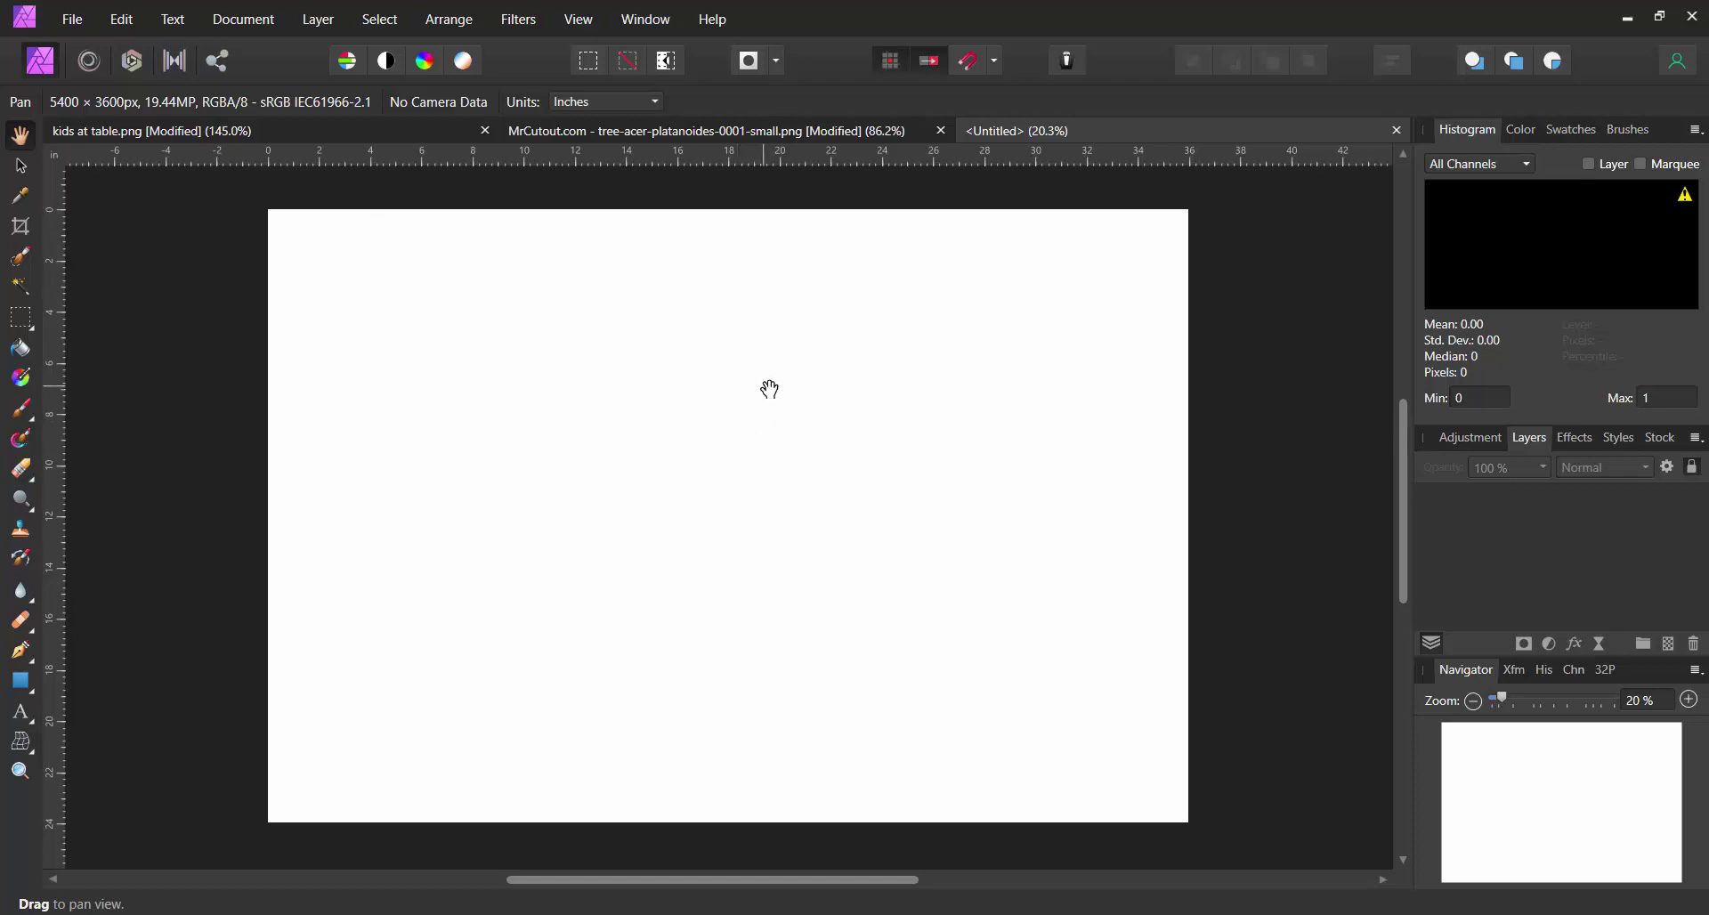
Open the image file Cliff House-WEST ELE 18.jpg from the Desktop folder.
left_click(73, 19)
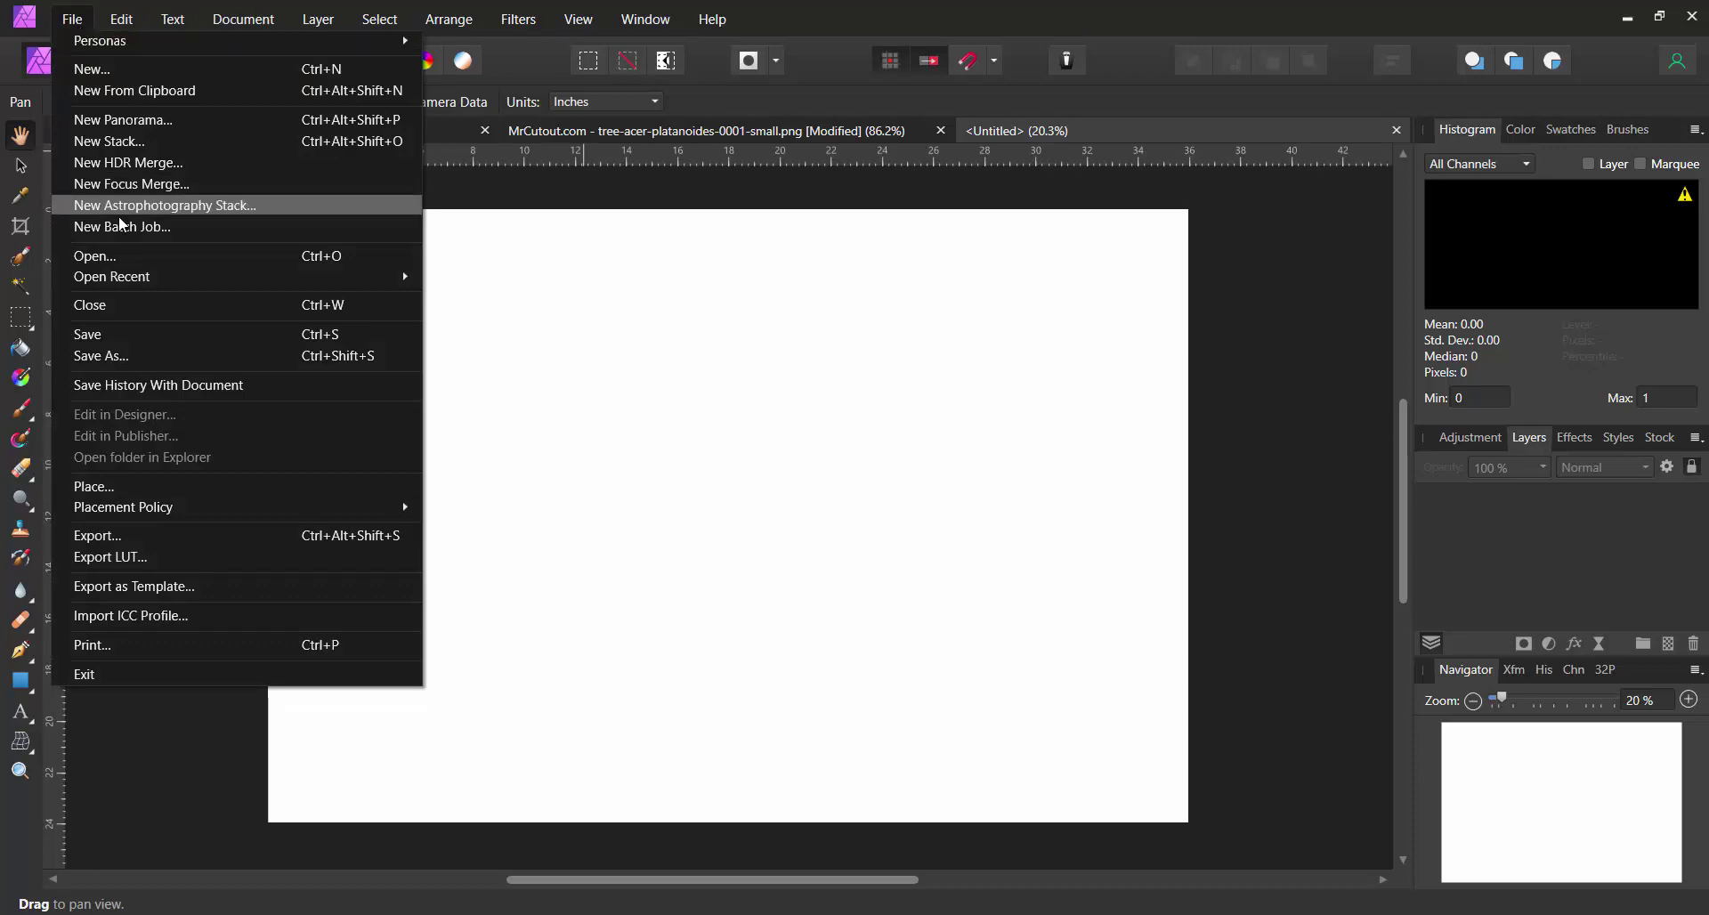
left_click(125, 255)
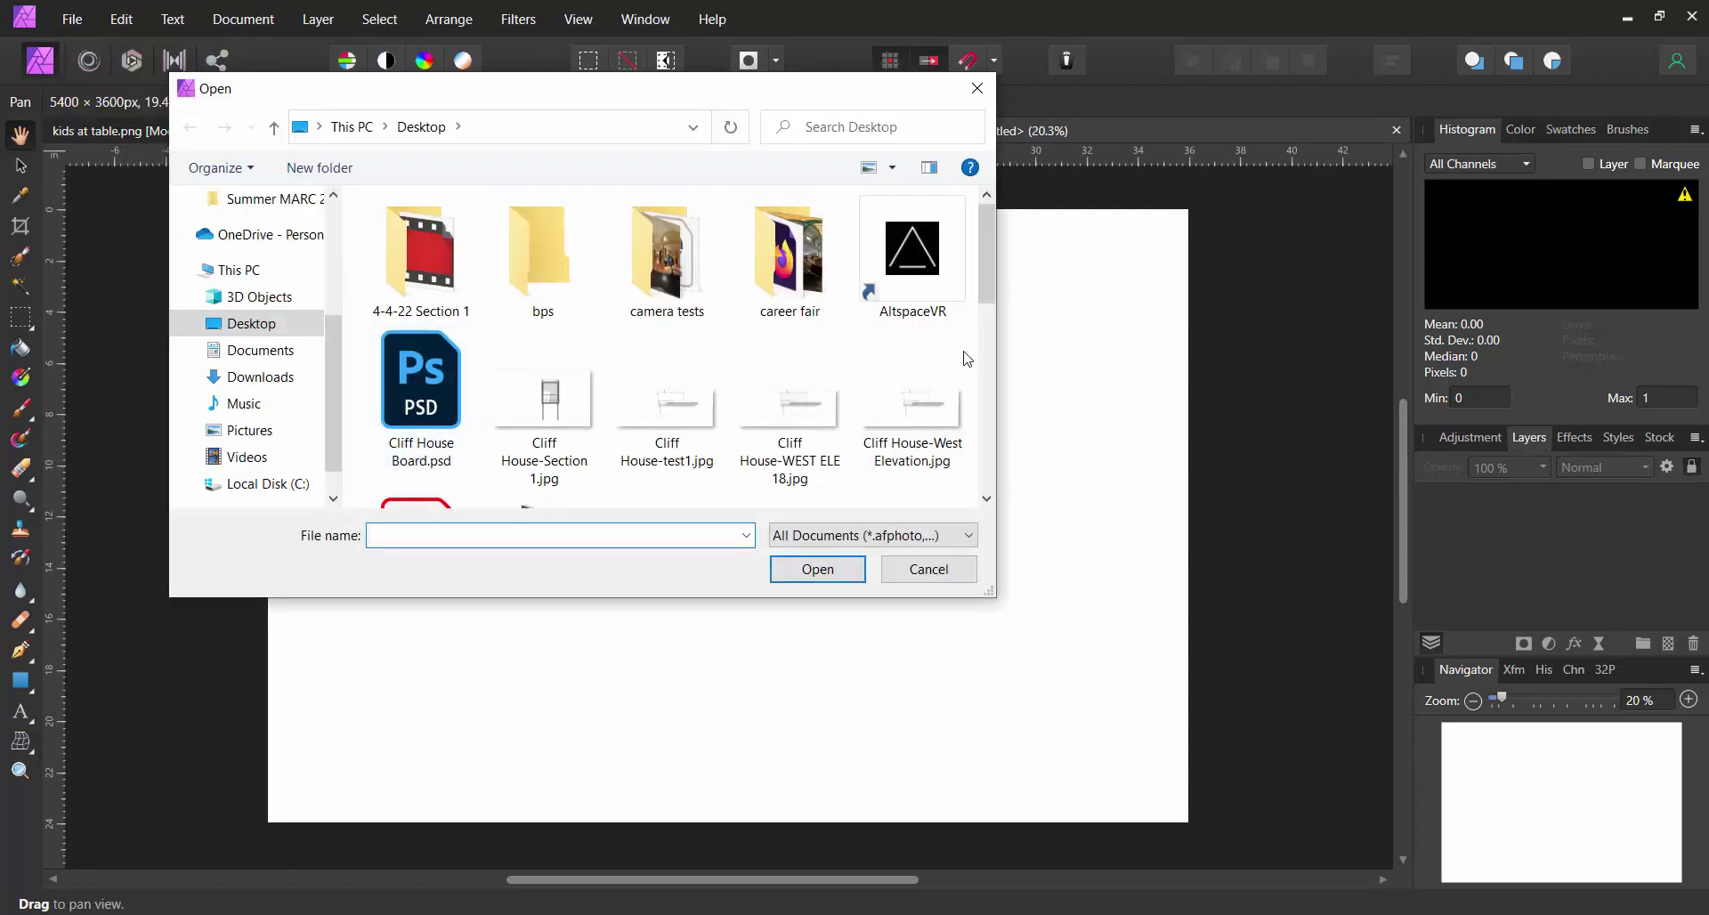
left_click_drag(991, 295, 992, 343)
left_click(792, 245)
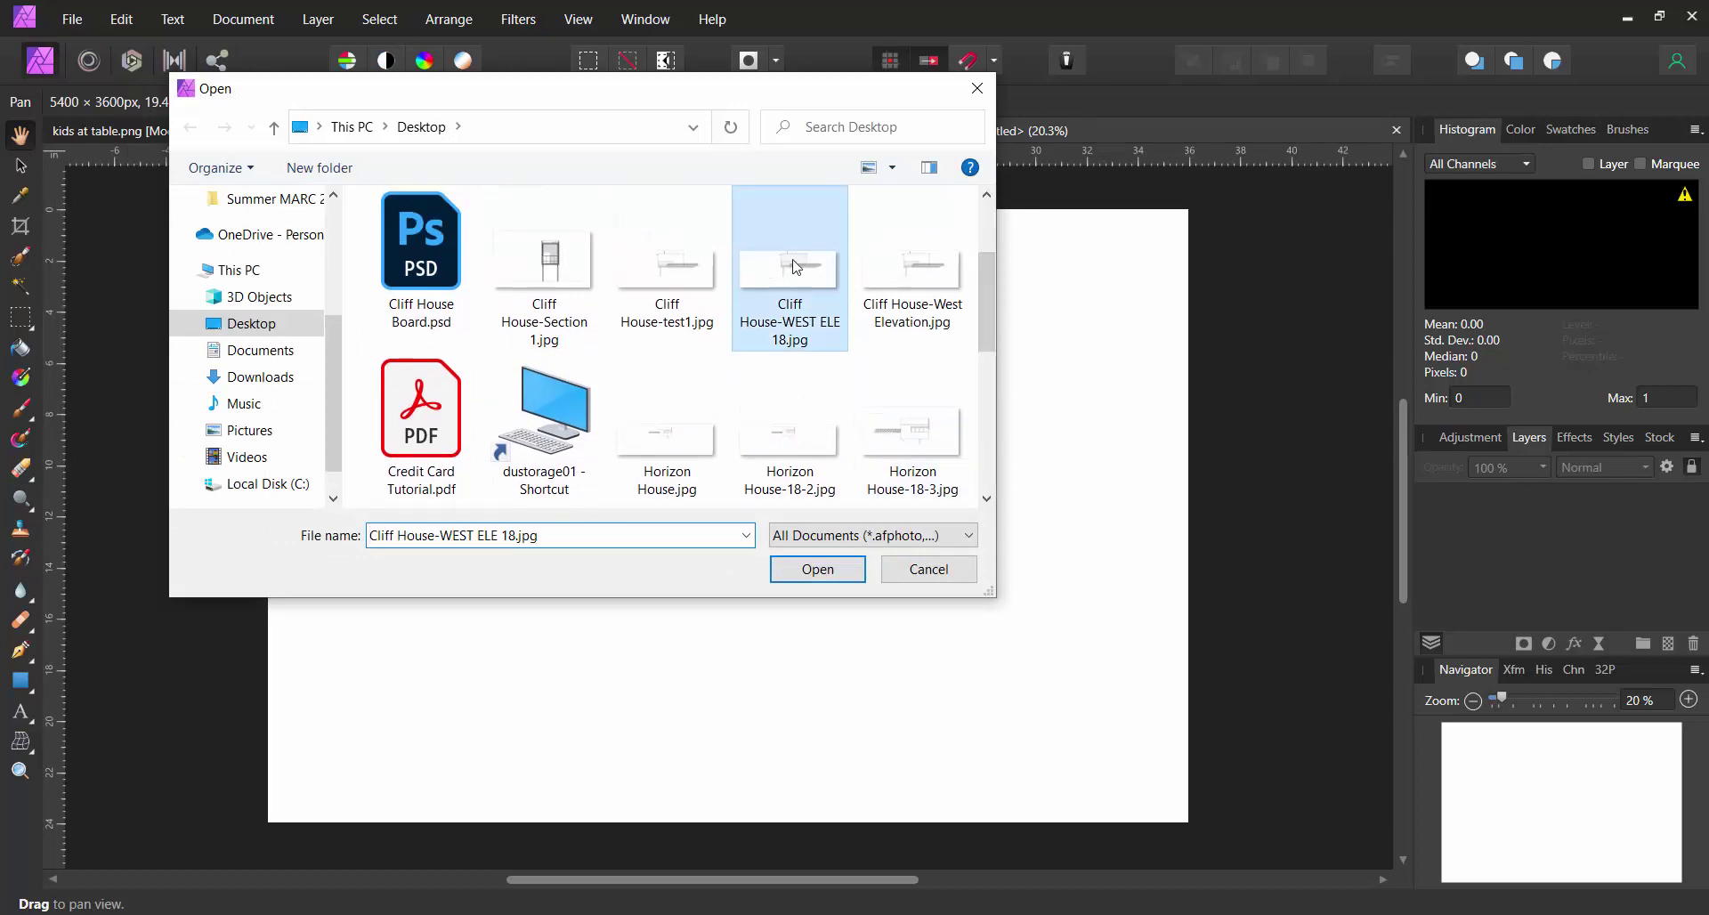
left_click(817, 571)
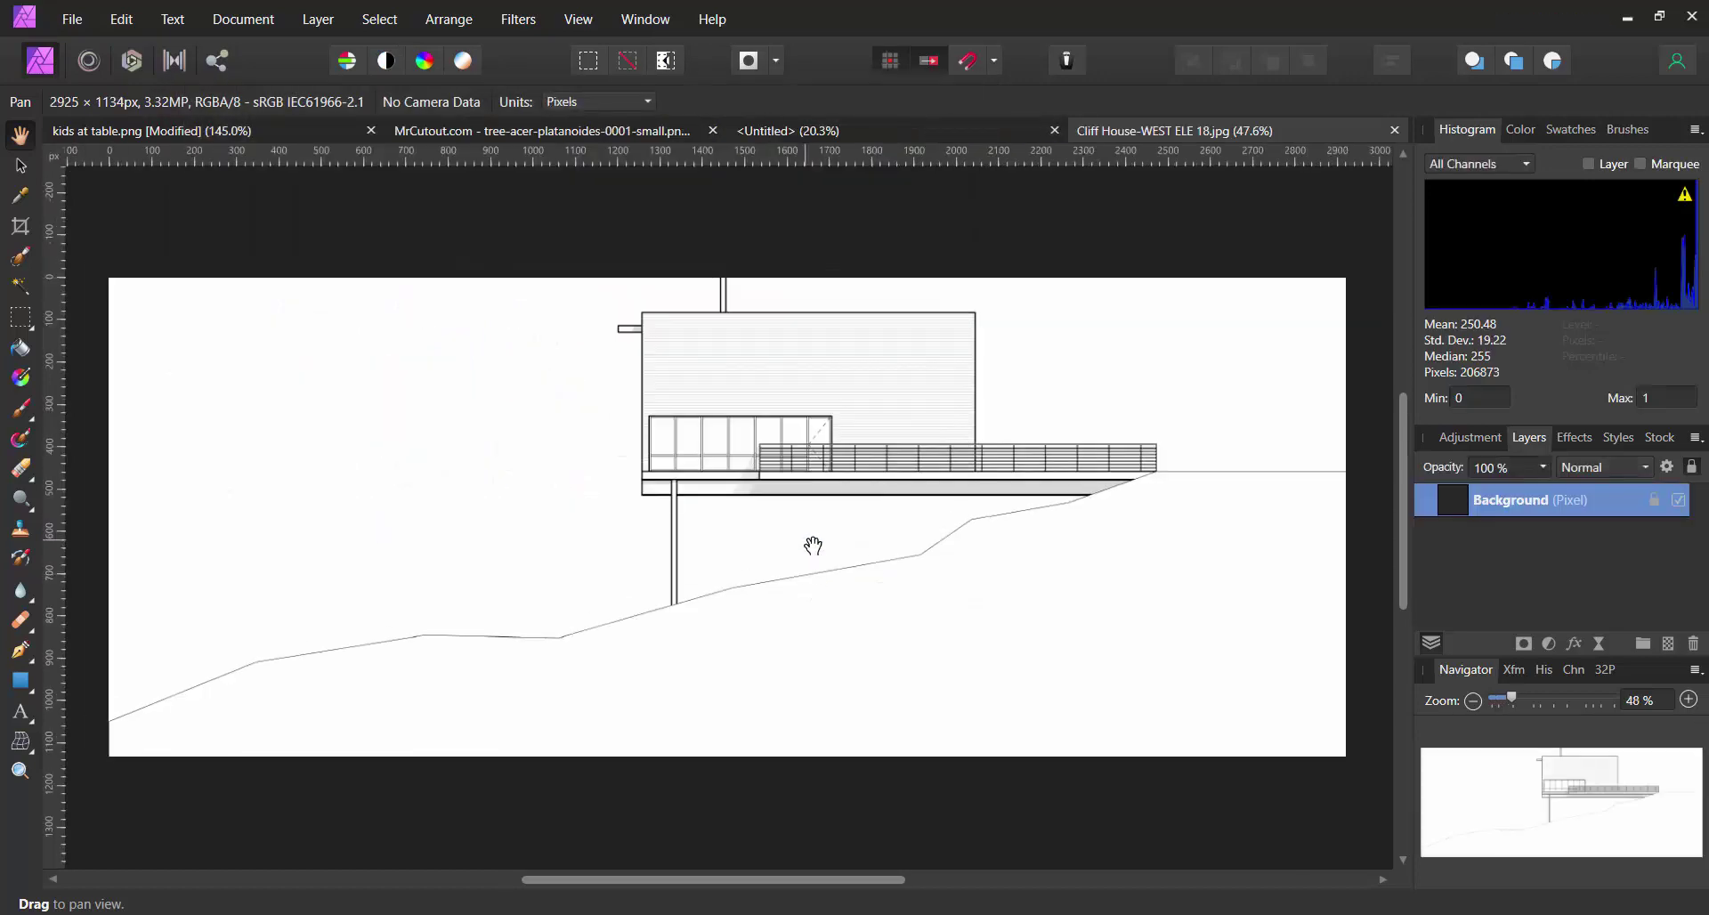
Copy the entire west elevation image and paste it into the untitled 36 x 24 in document.
left_click(379, 19)
left_click(392, 38)
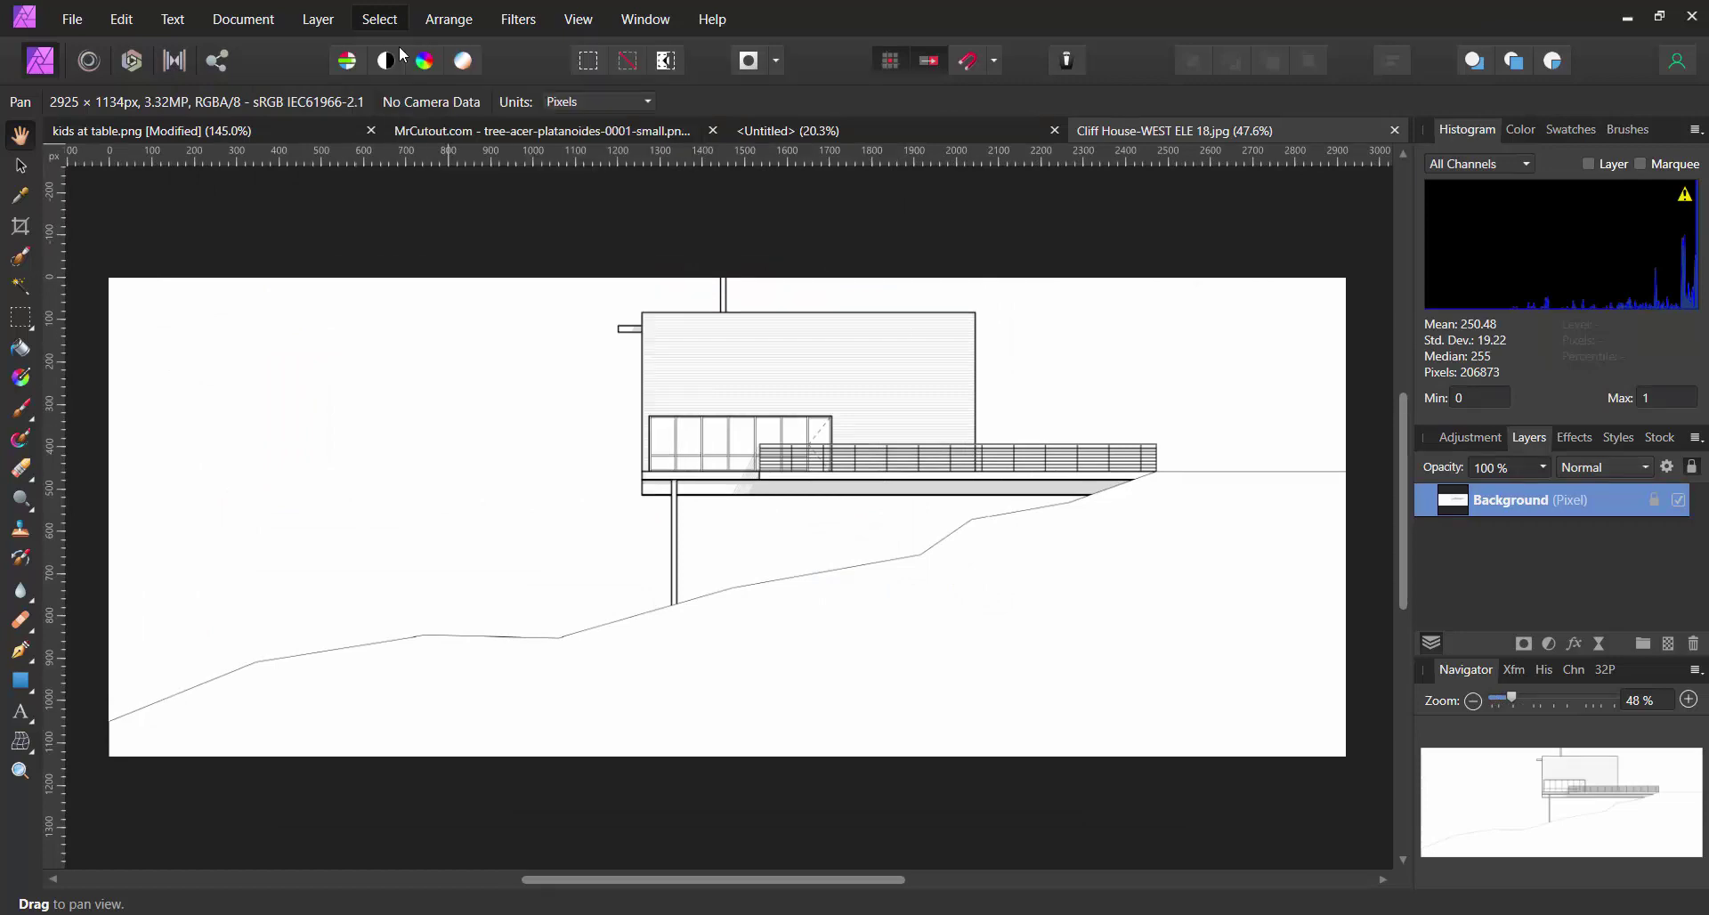
left_click(123, 19)
left_click(137, 113)
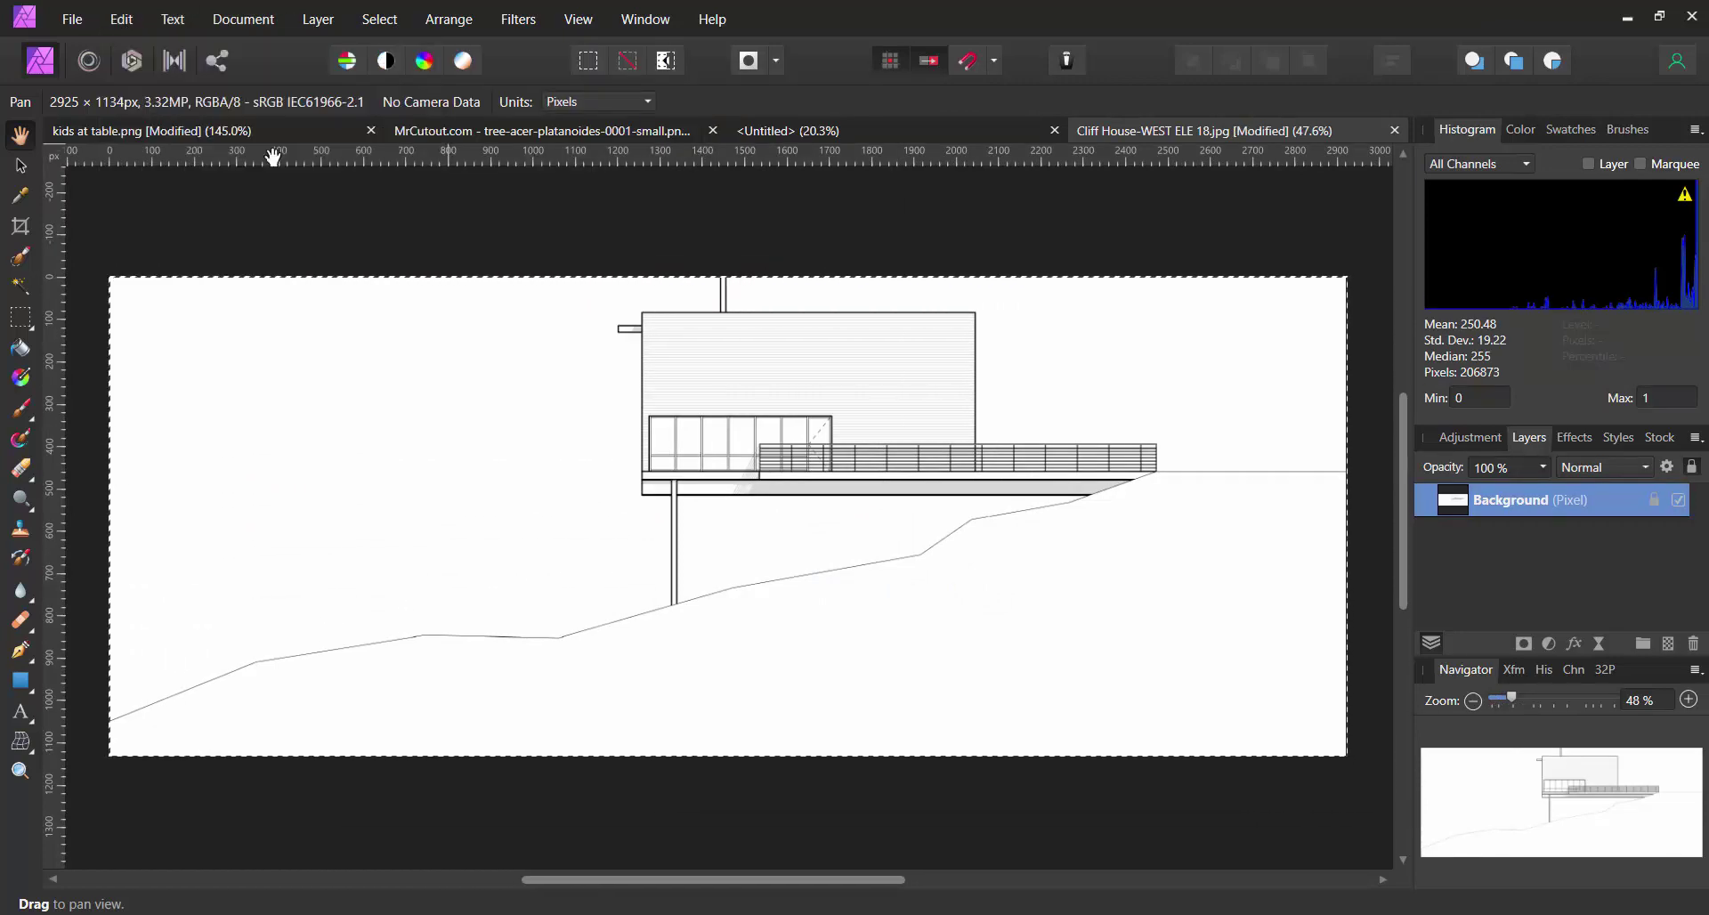
left_click(799, 129)
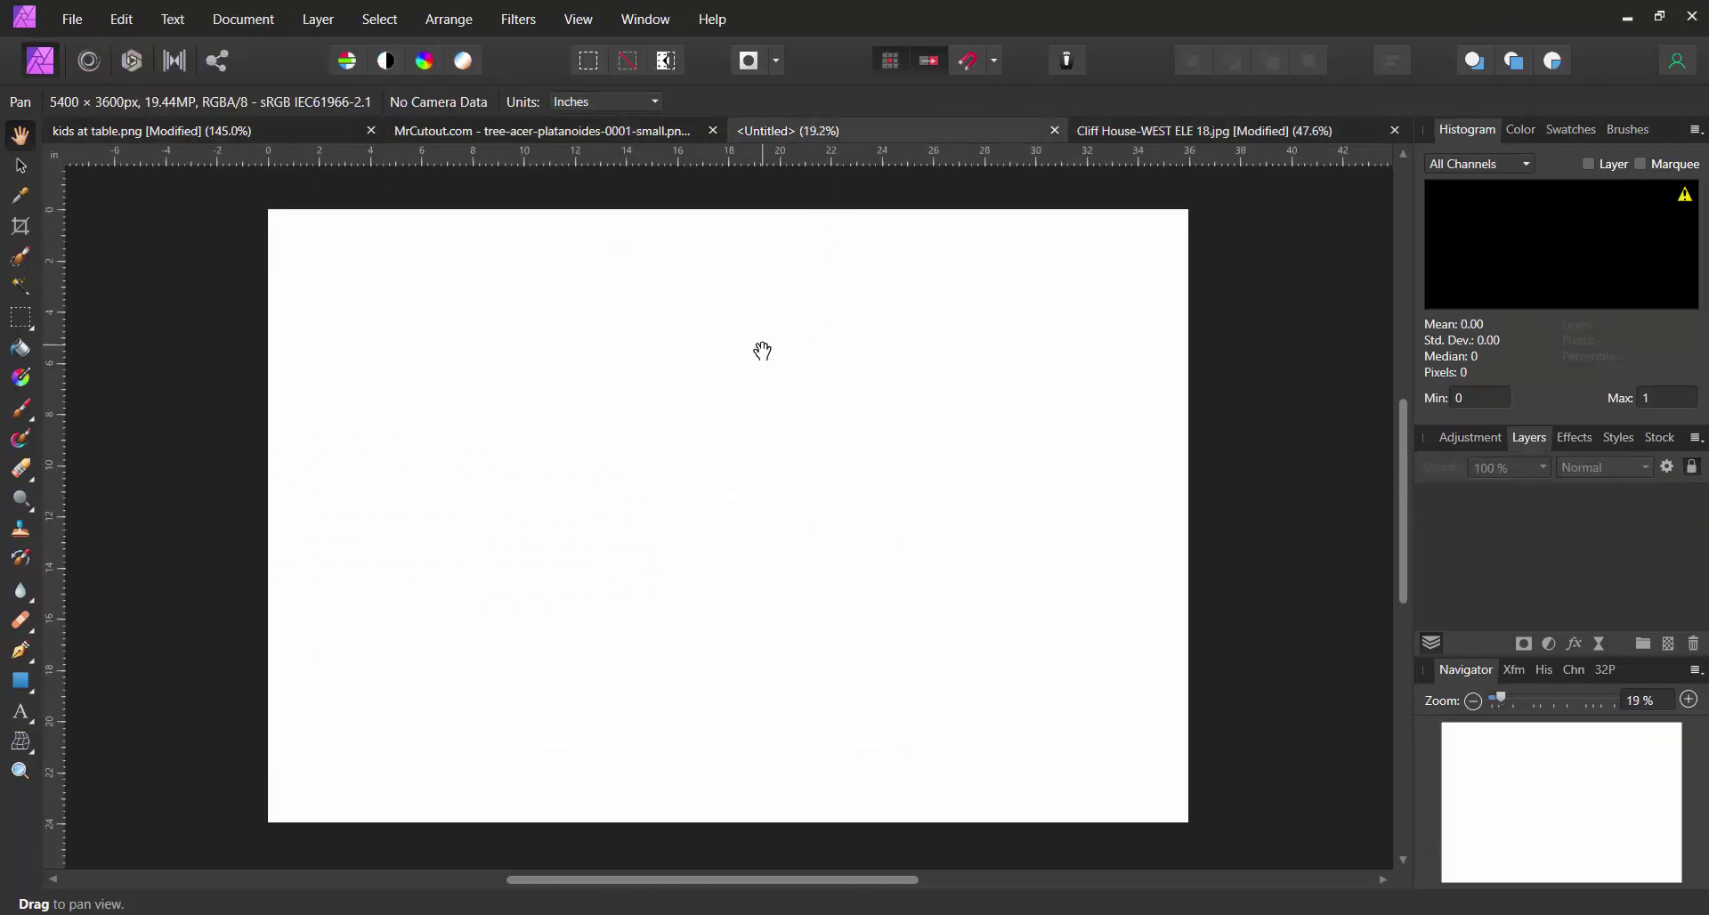
left_click(122, 19)
left_click(142, 167)
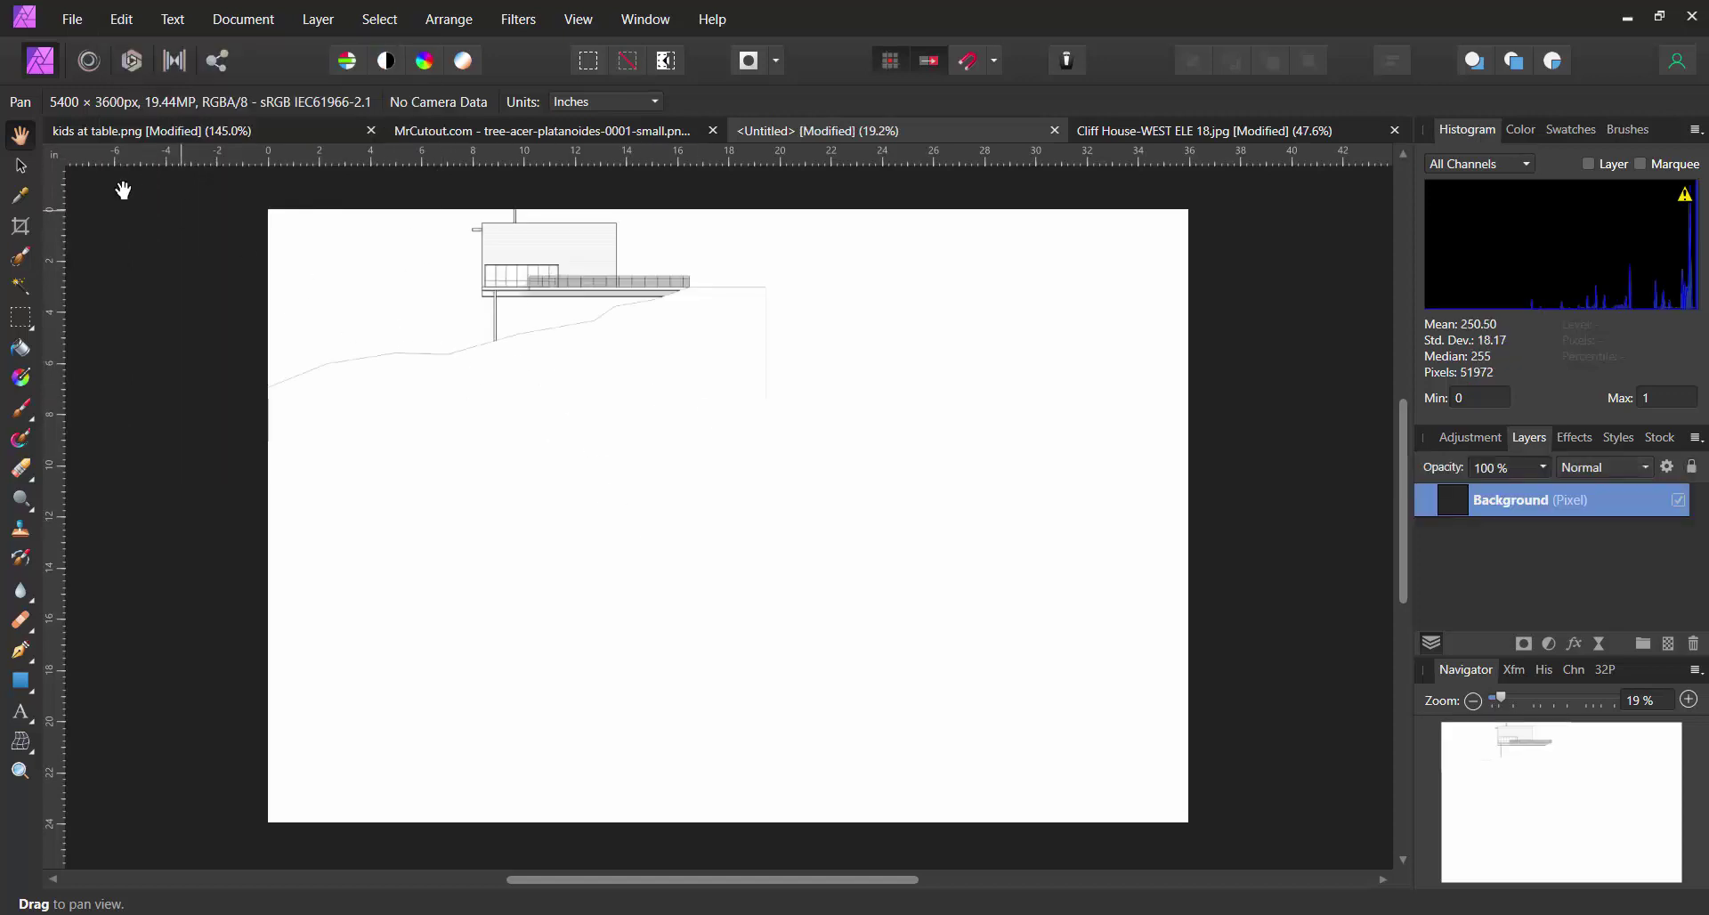
Move the pasted elevation into the page's lower right corner and deselect it.
left_click(20, 165)
mouse_move(498, 341)
left_mouse_down()
mouse_move(891, 663)
mouse_move(945, 740)
left_mouse_up()
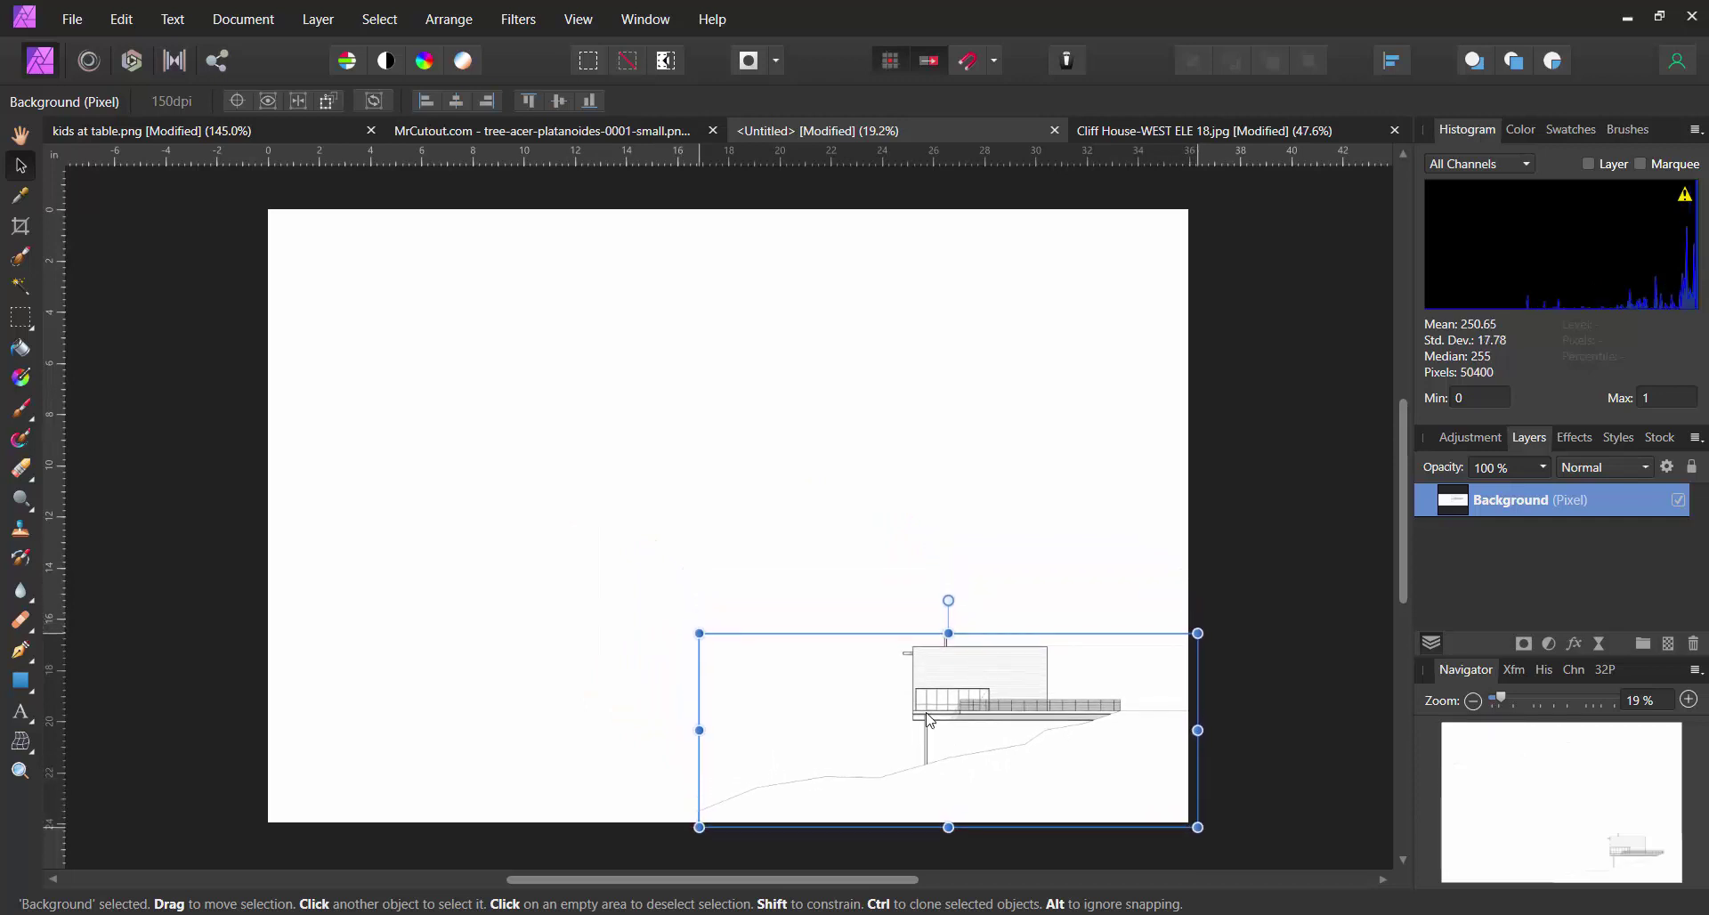
left_click(820, 516)
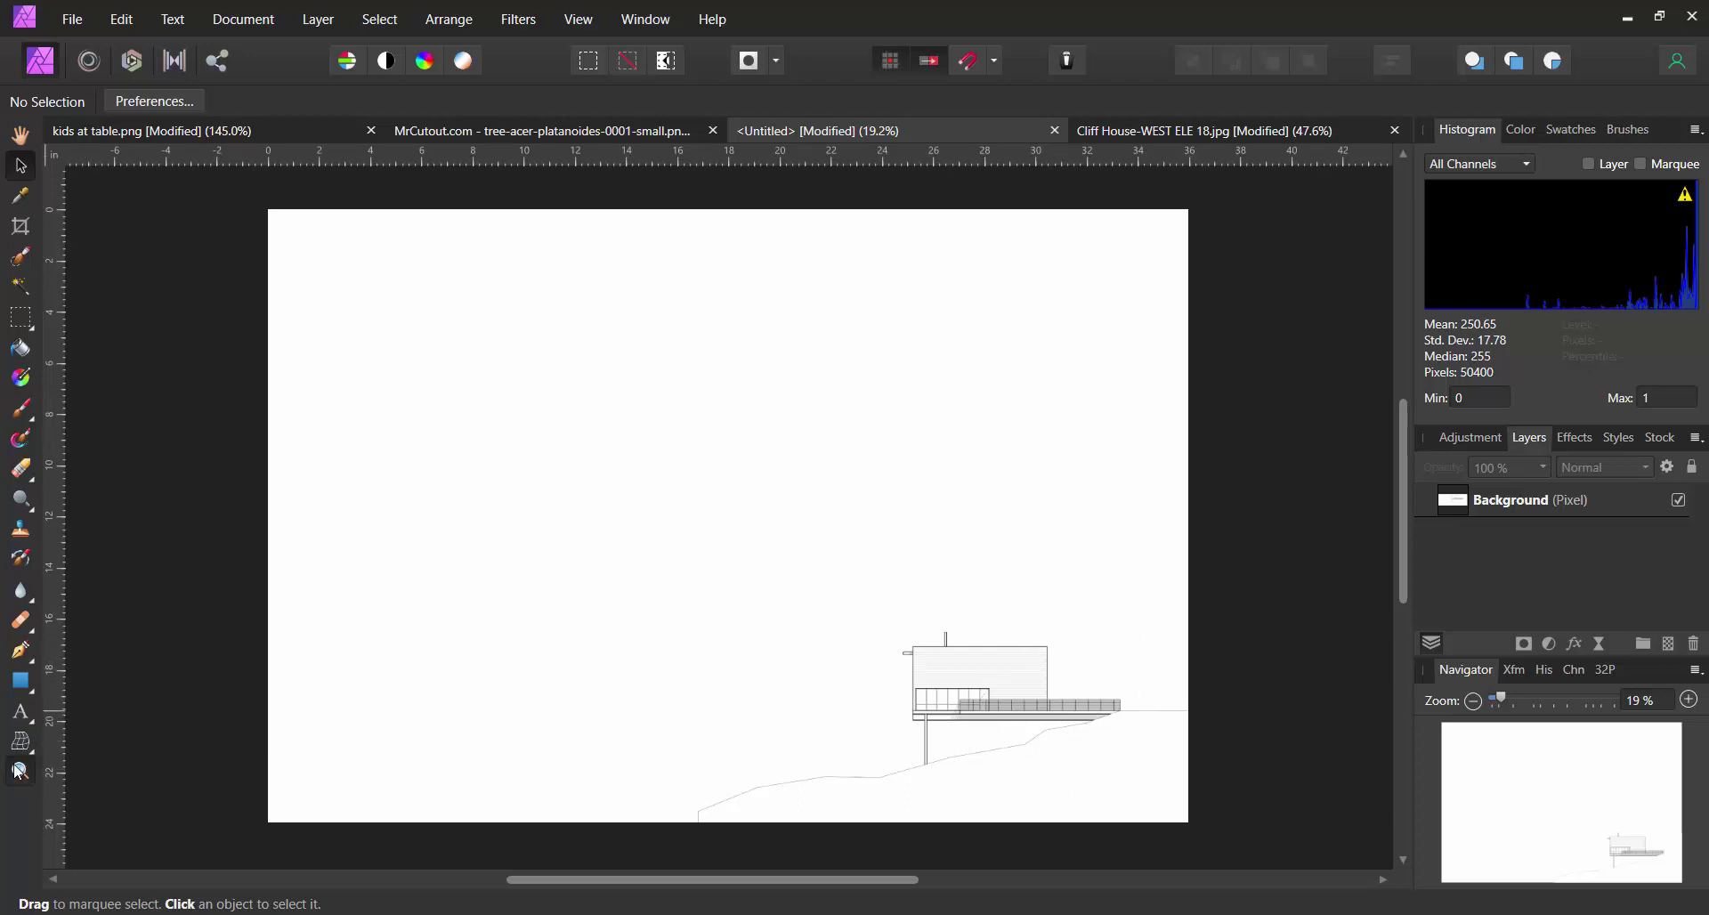
Examine the elevation's deck up close and look through the open tree and seated people cutout images.
key("z")
left_click(1149, 700)
left_click(1145, 708)
left_click(1148, 706)
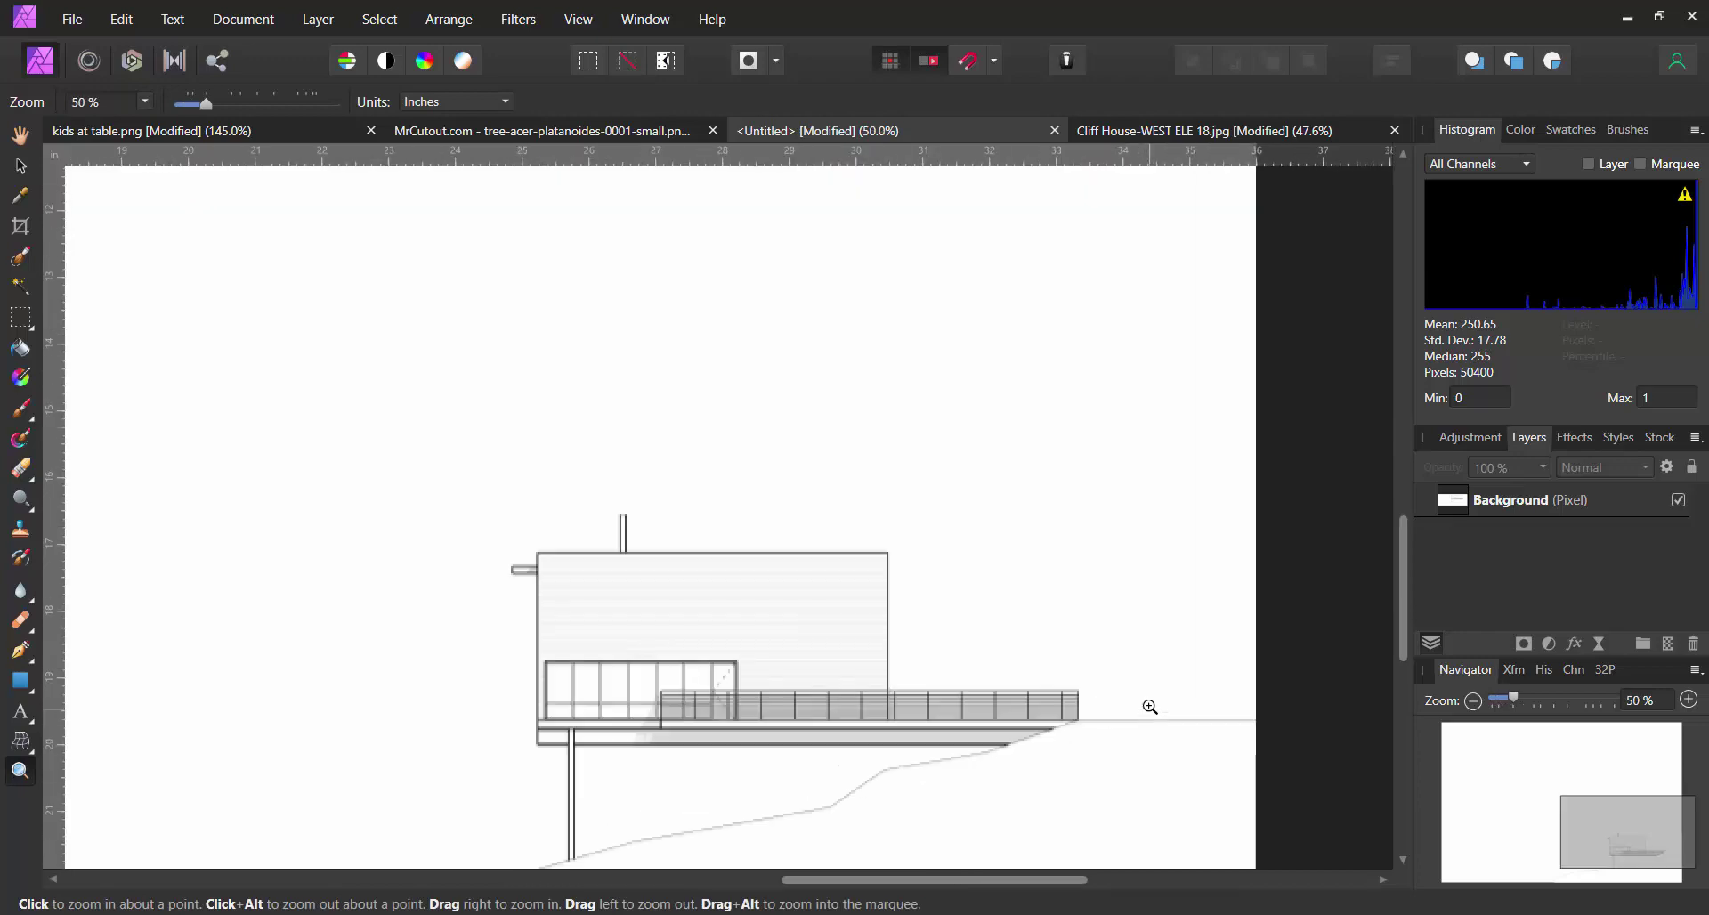
left_click(1076, 686)
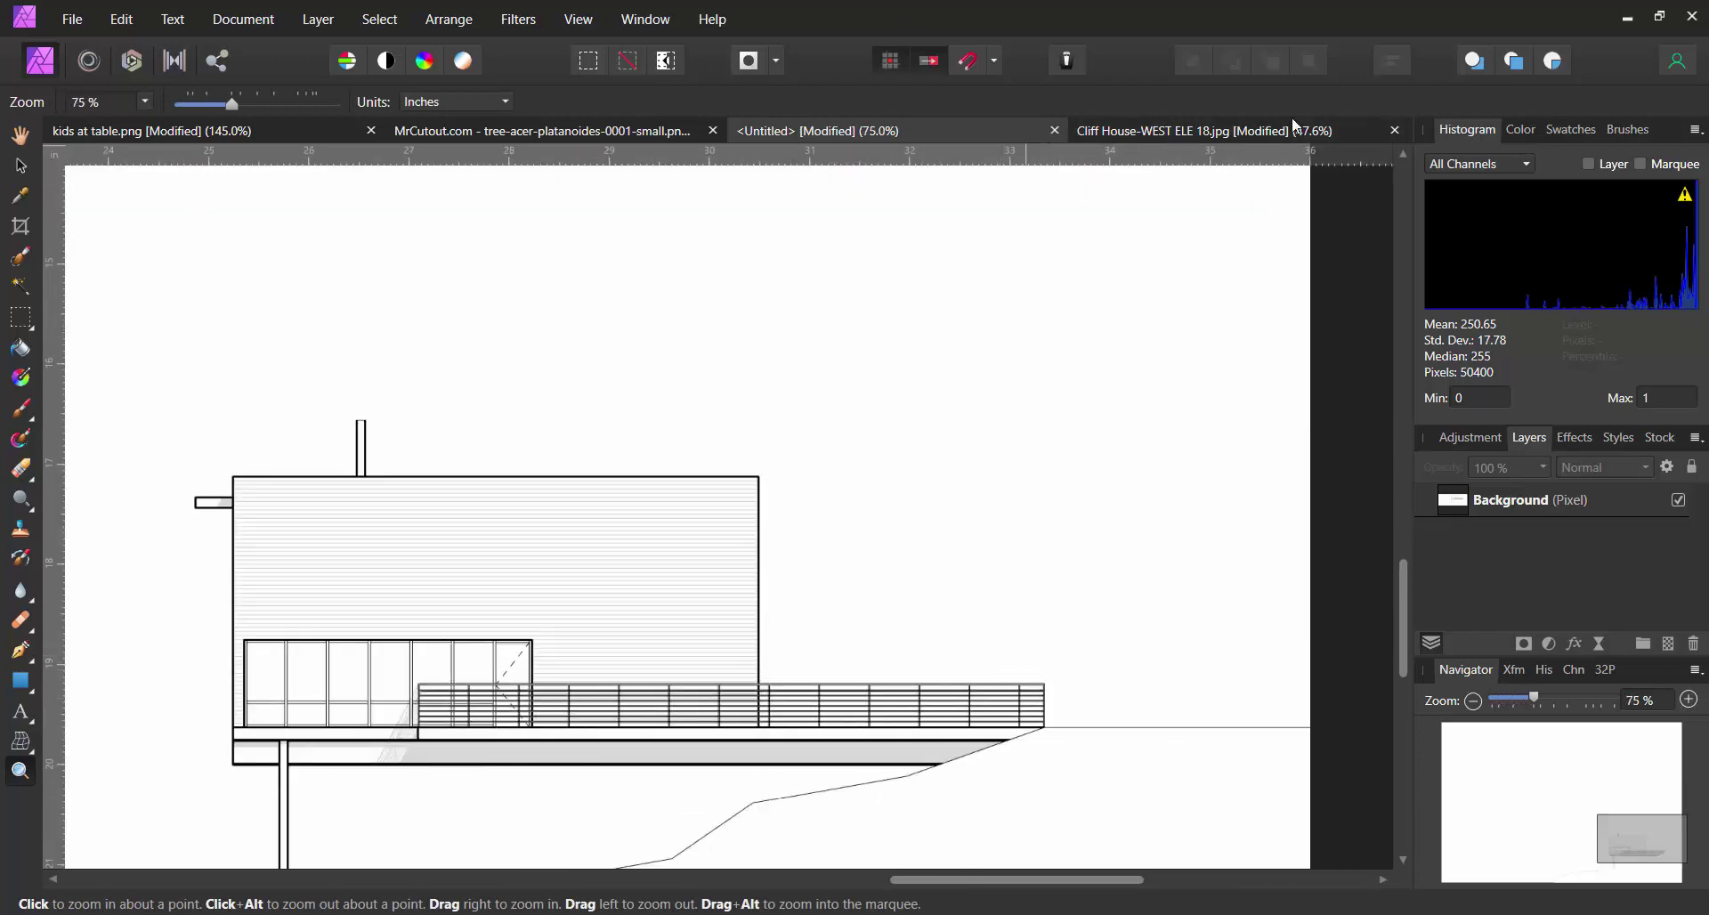
left_click(528, 133)
key("h")
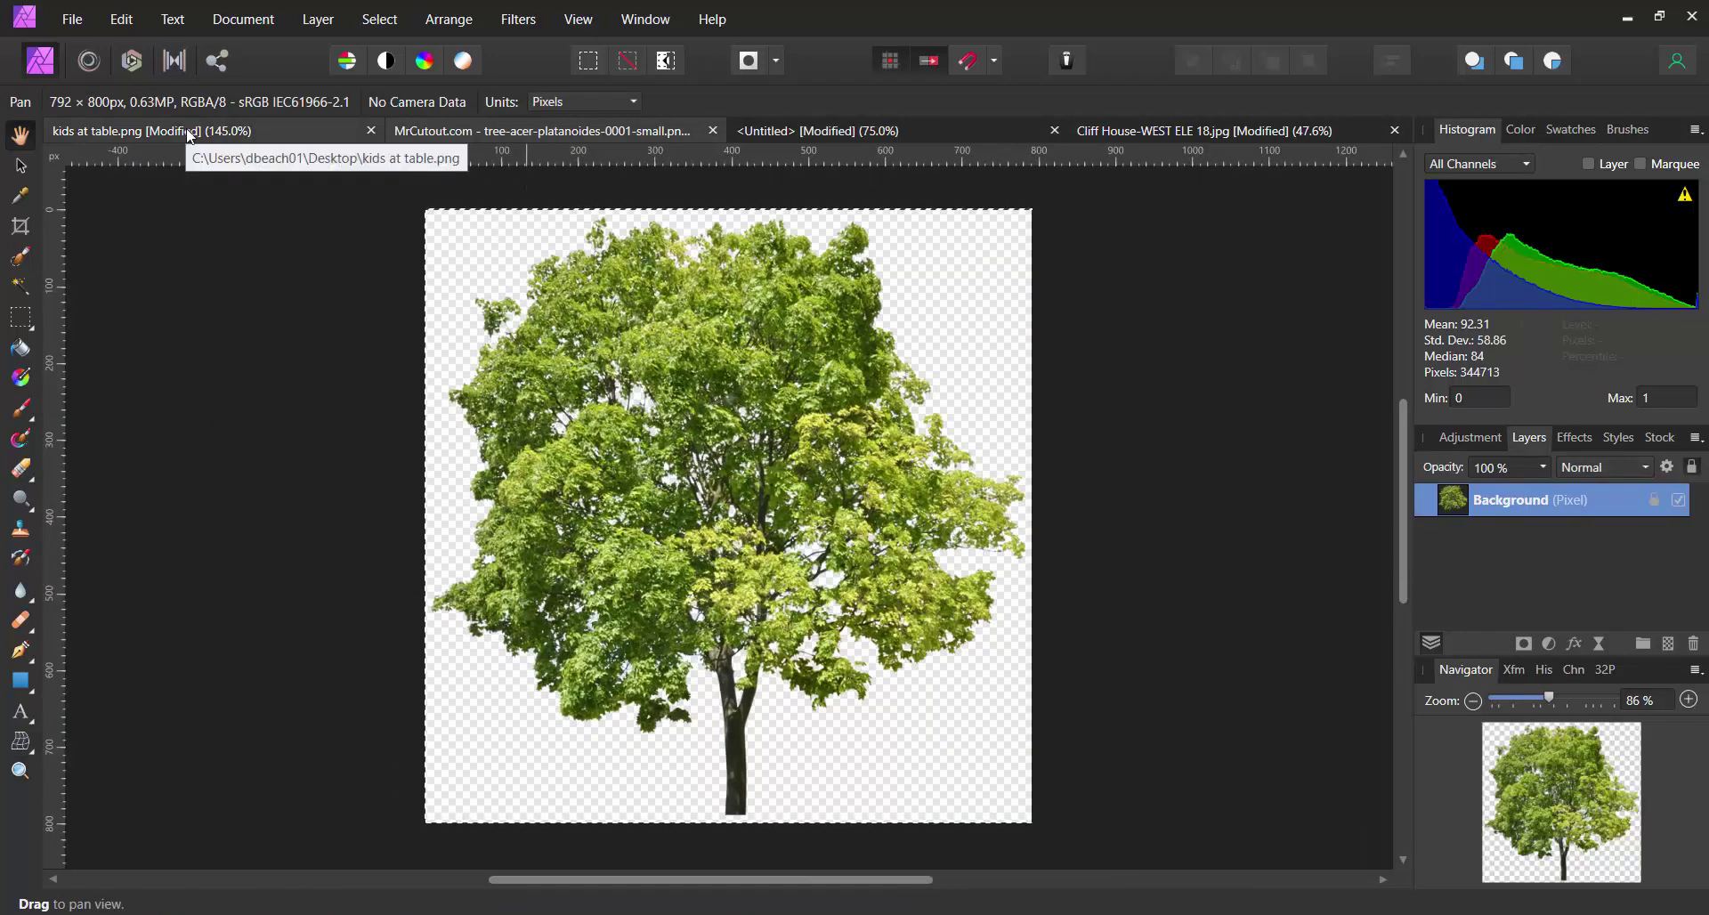
left_click(183, 134)
Open the cutout file MrCutout.com - woman-walking-0551-small.png from the Desktop folder.
left_click(72, 18)
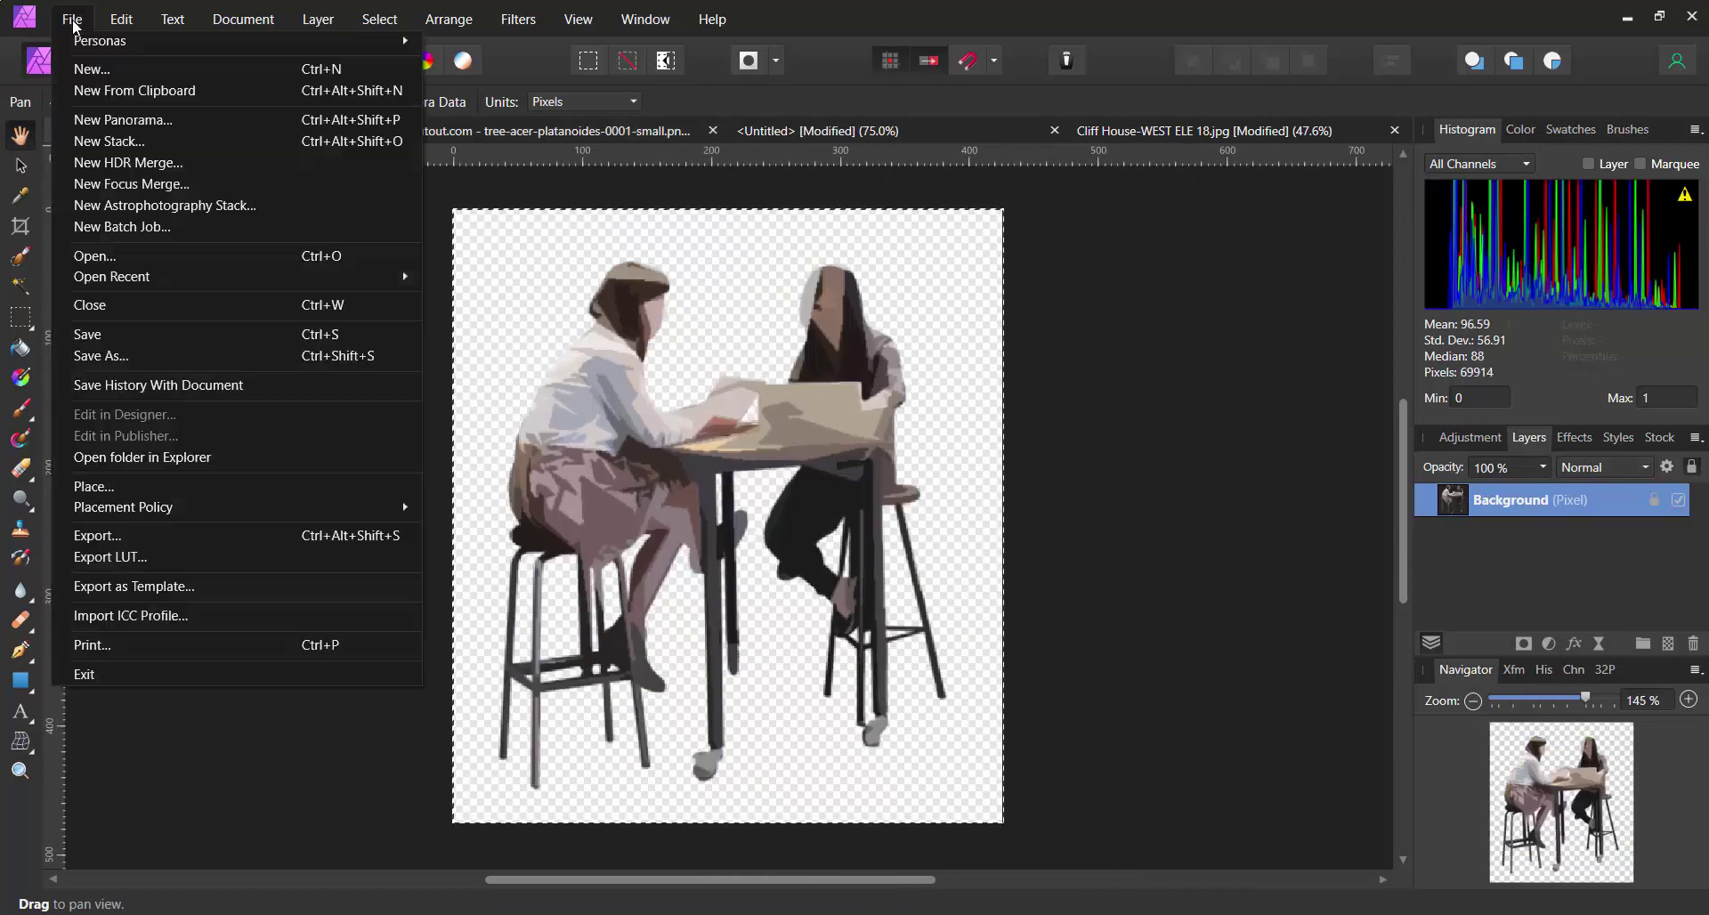
left_click(160, 256)
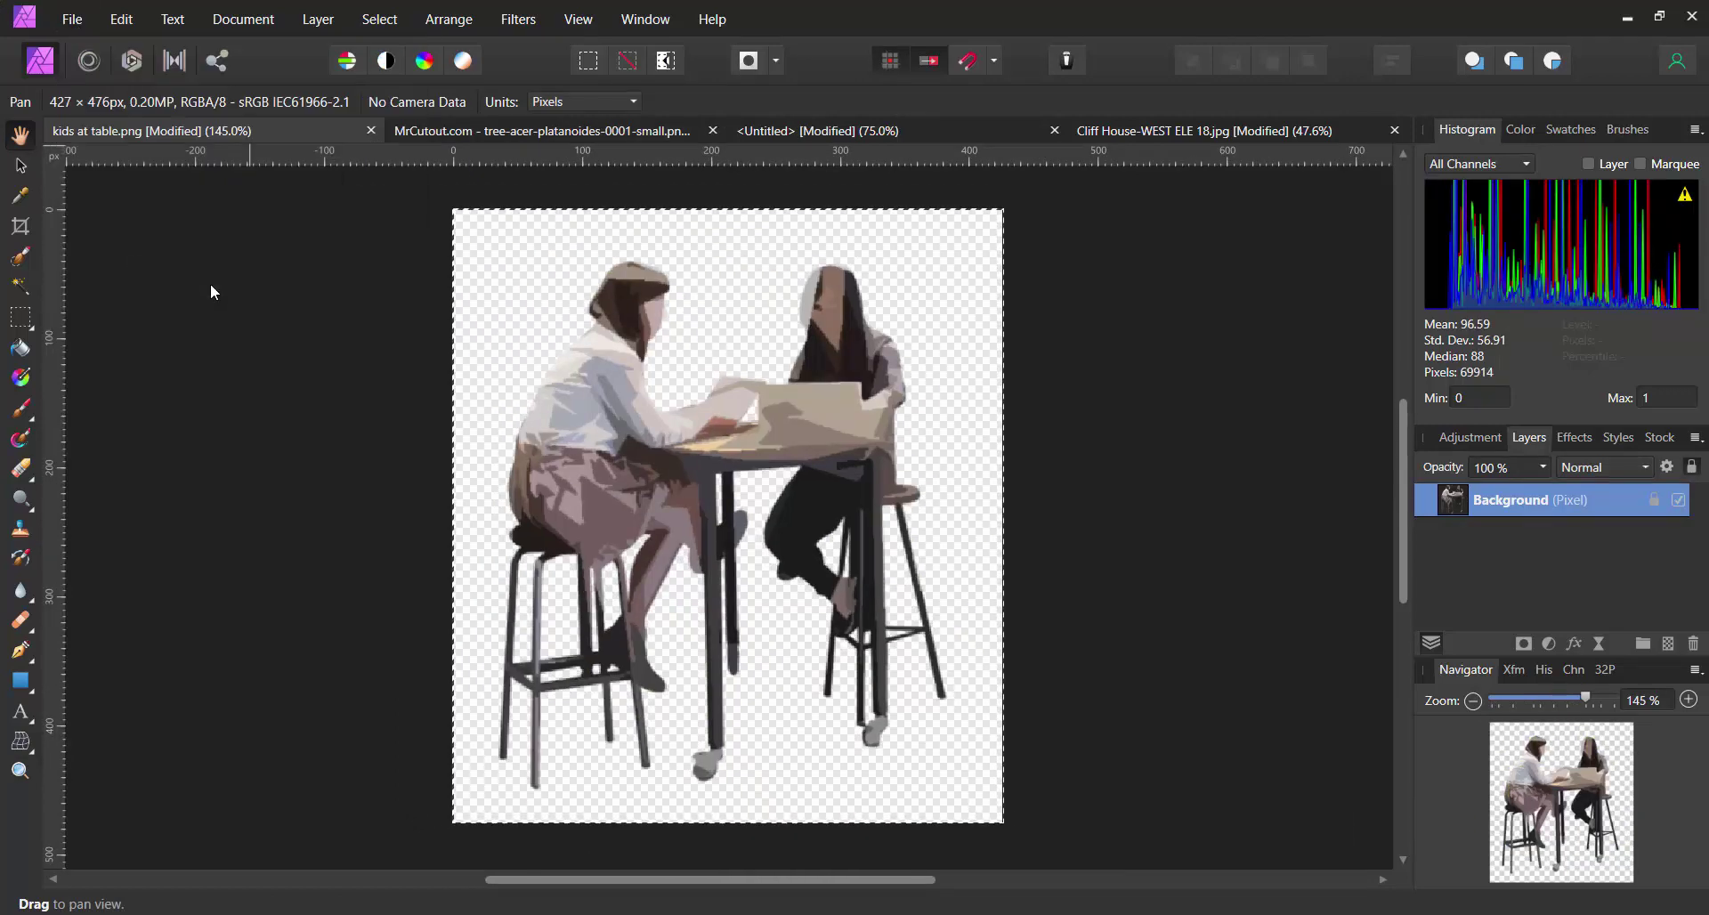
left_click_drag(983, 276, 1012, 438)
left_click(787, 356)
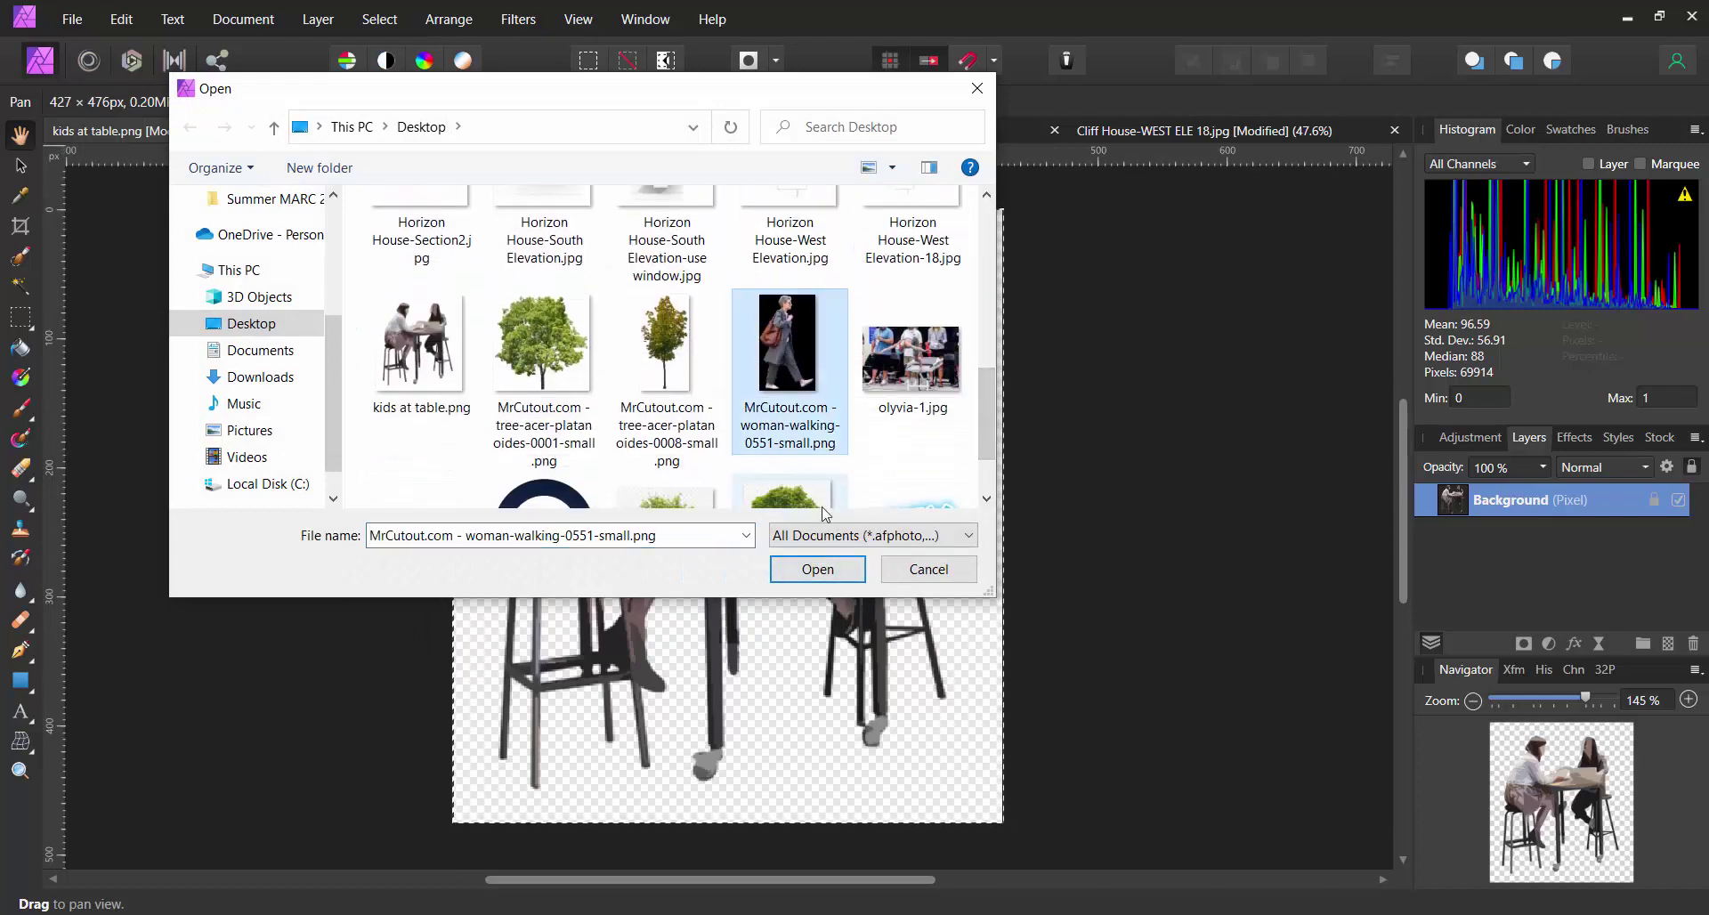
left_click(817, 569)
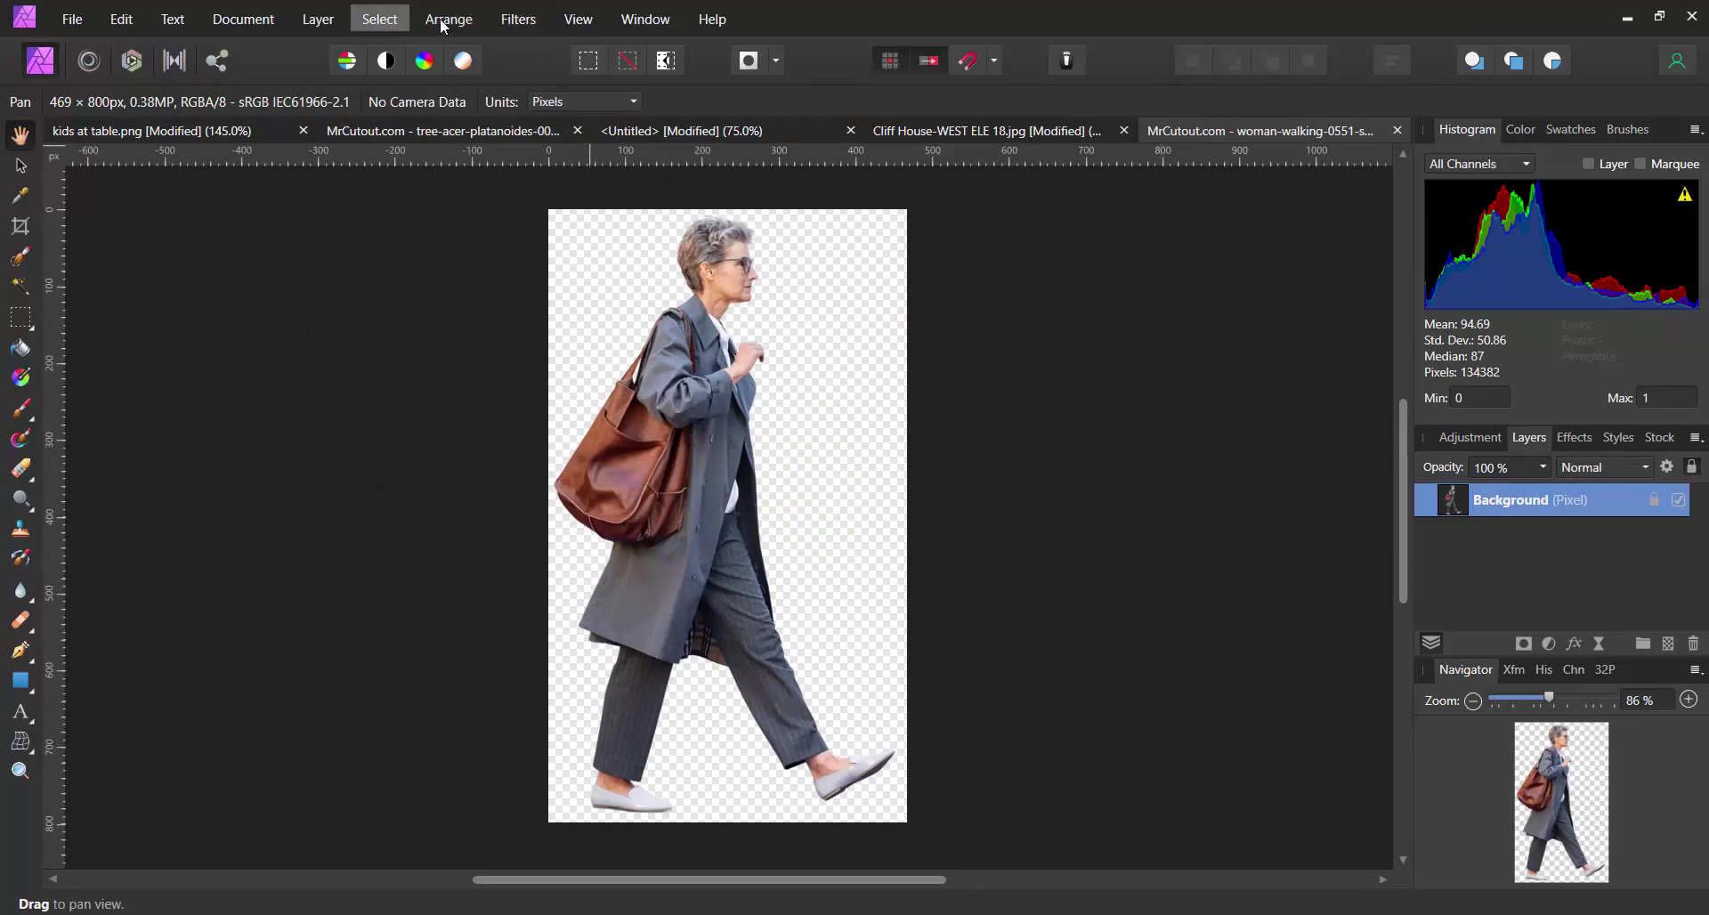
Select the entire walking woman image and copy it.
left_click(386, 22)
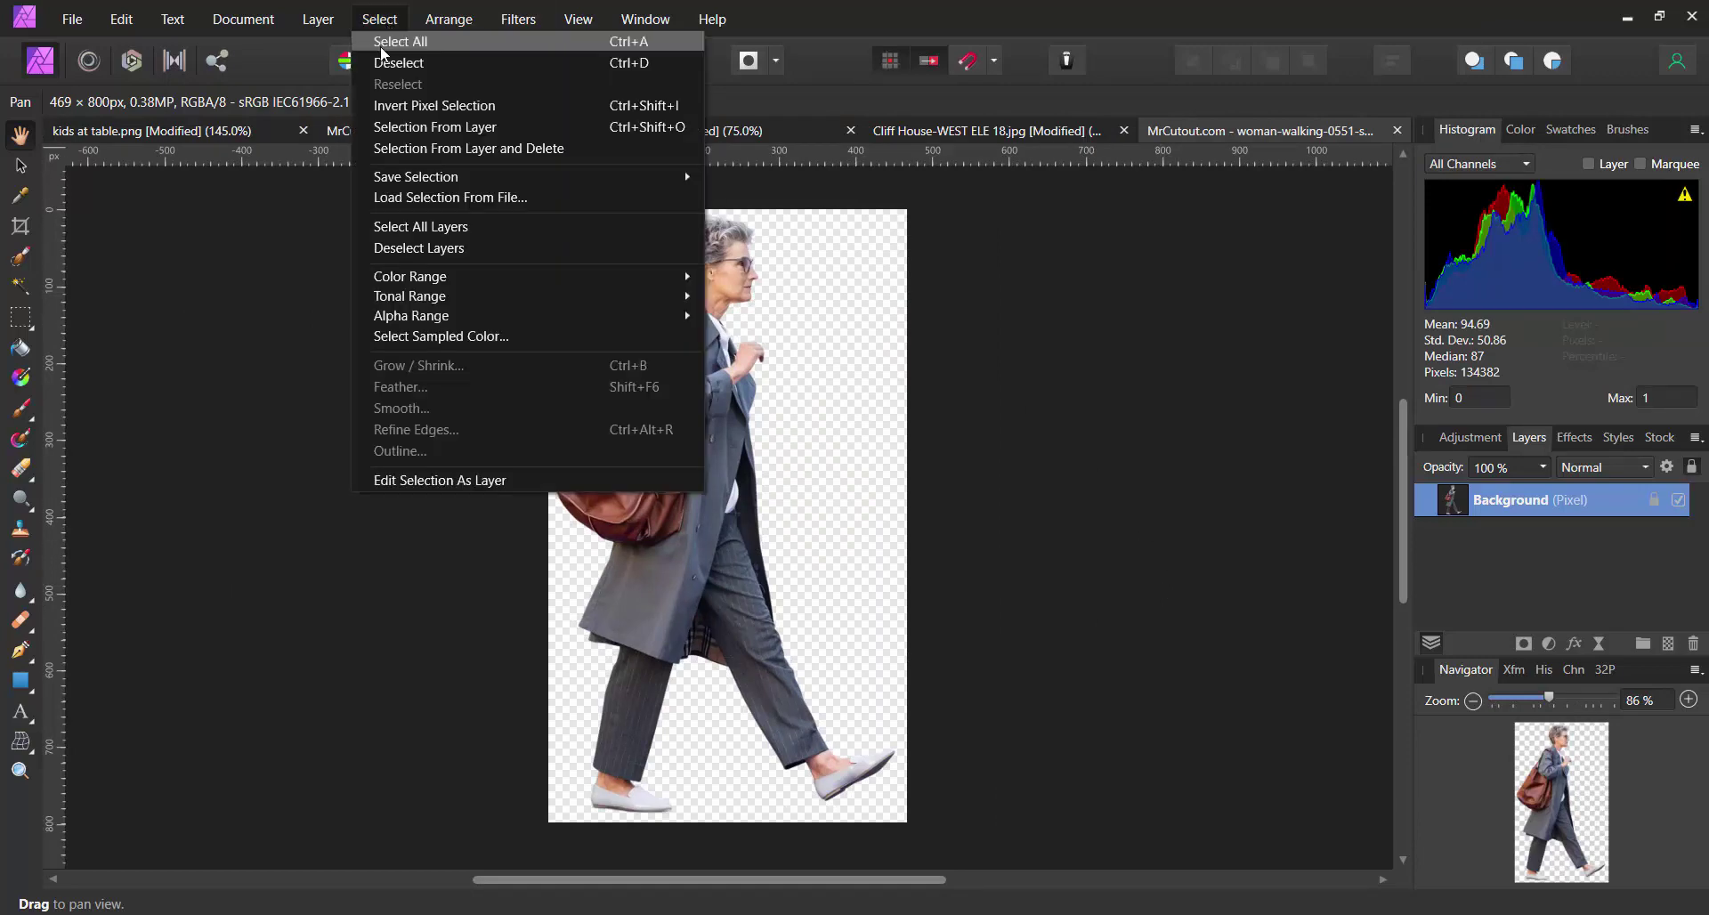
left_click(403, 42)
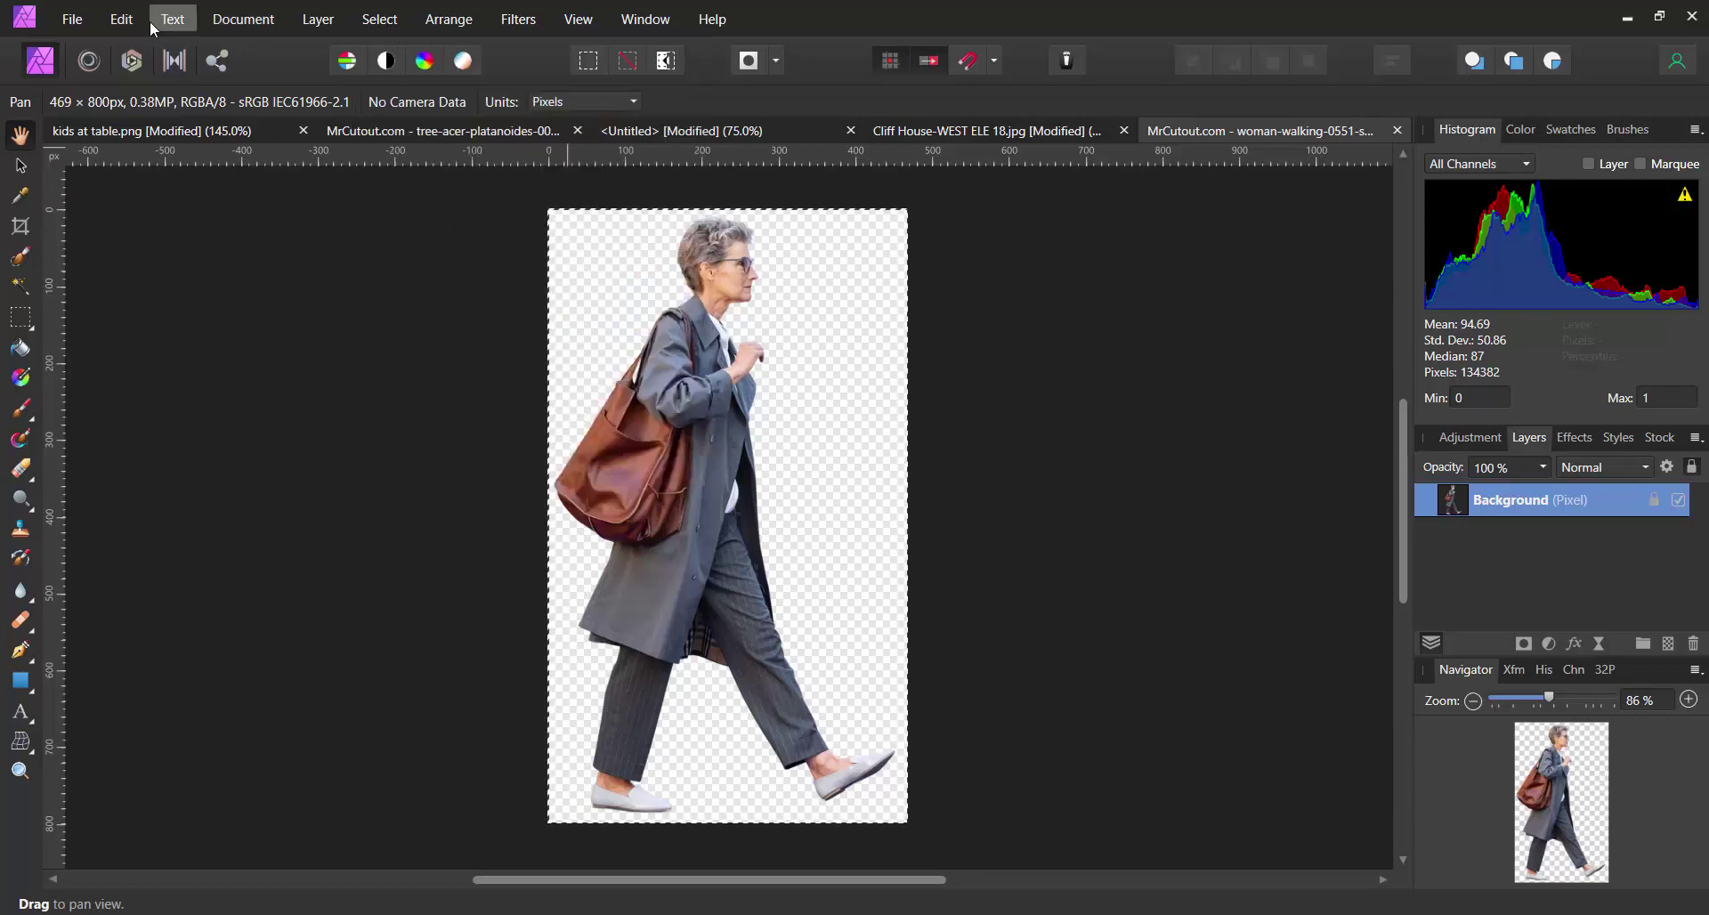
left_click(121, 19)
left_click(137, 113)
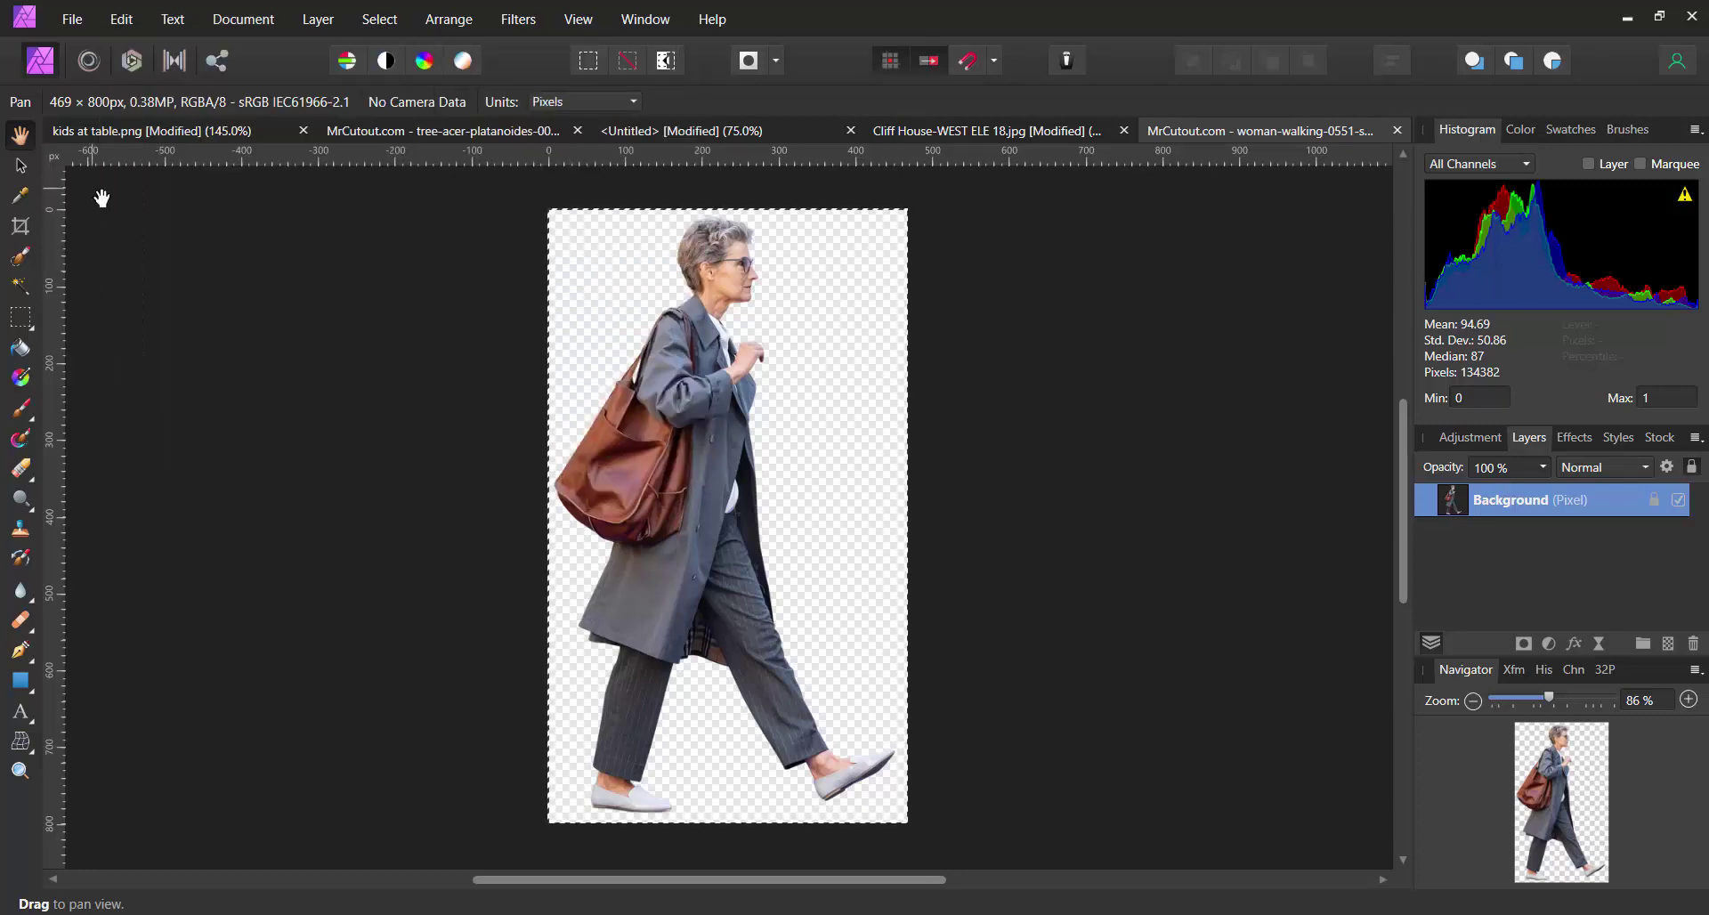
Paste the copied walking woman into the untitled board document with the elevation.
left_click(675, 132)
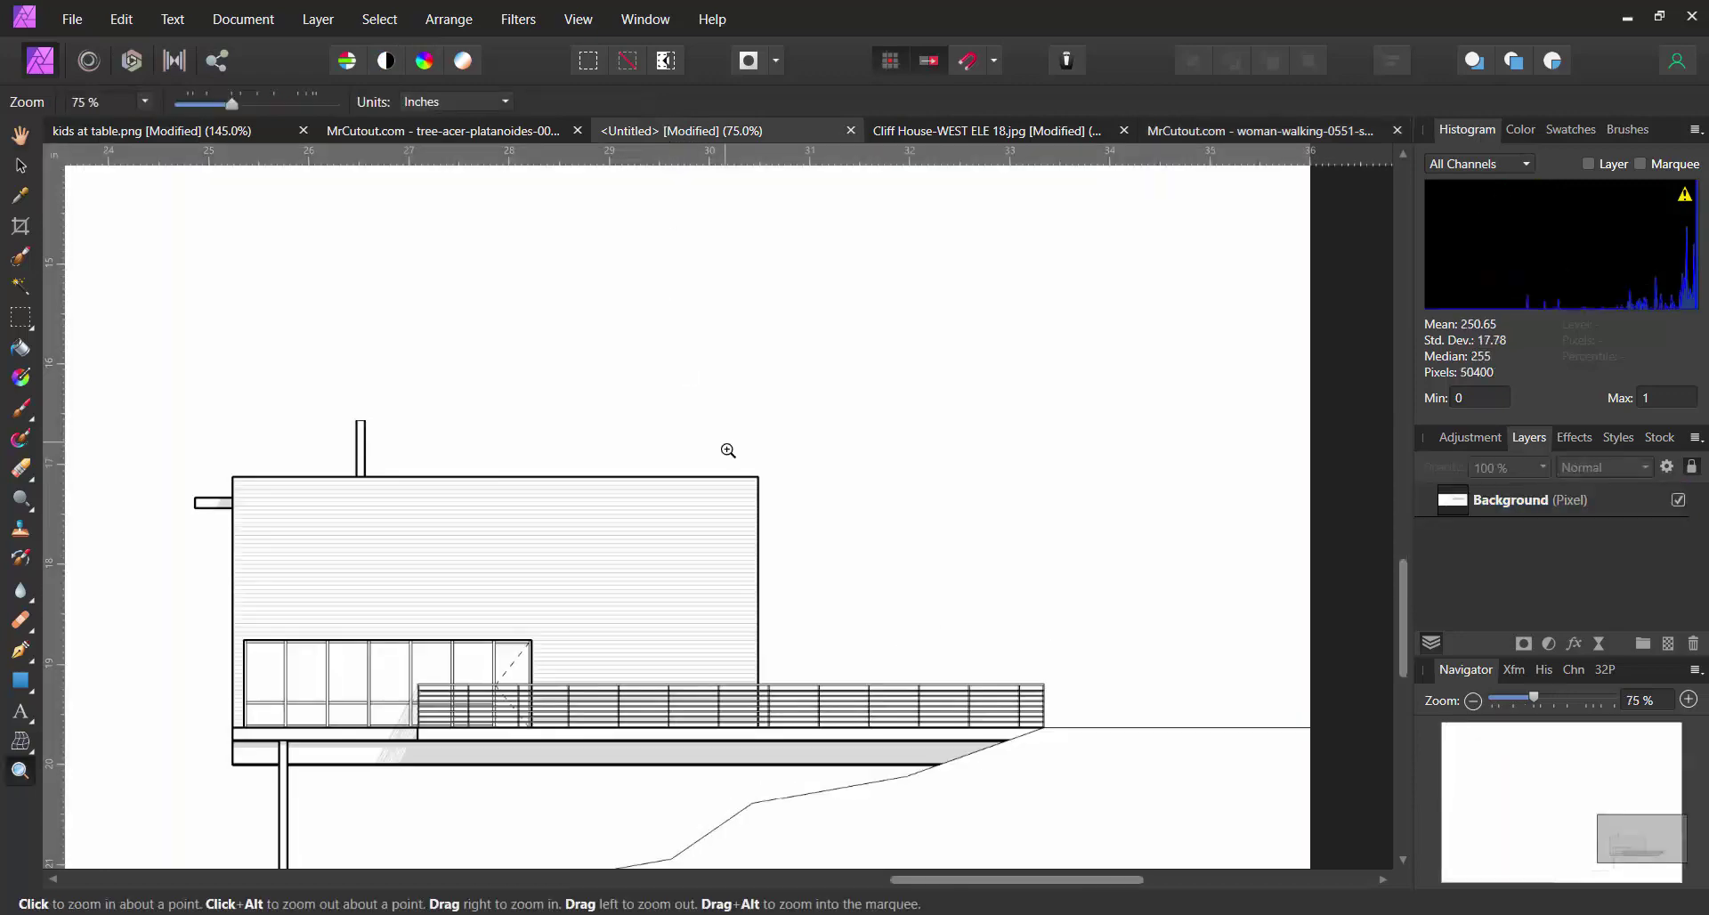
left_click(121, 18)
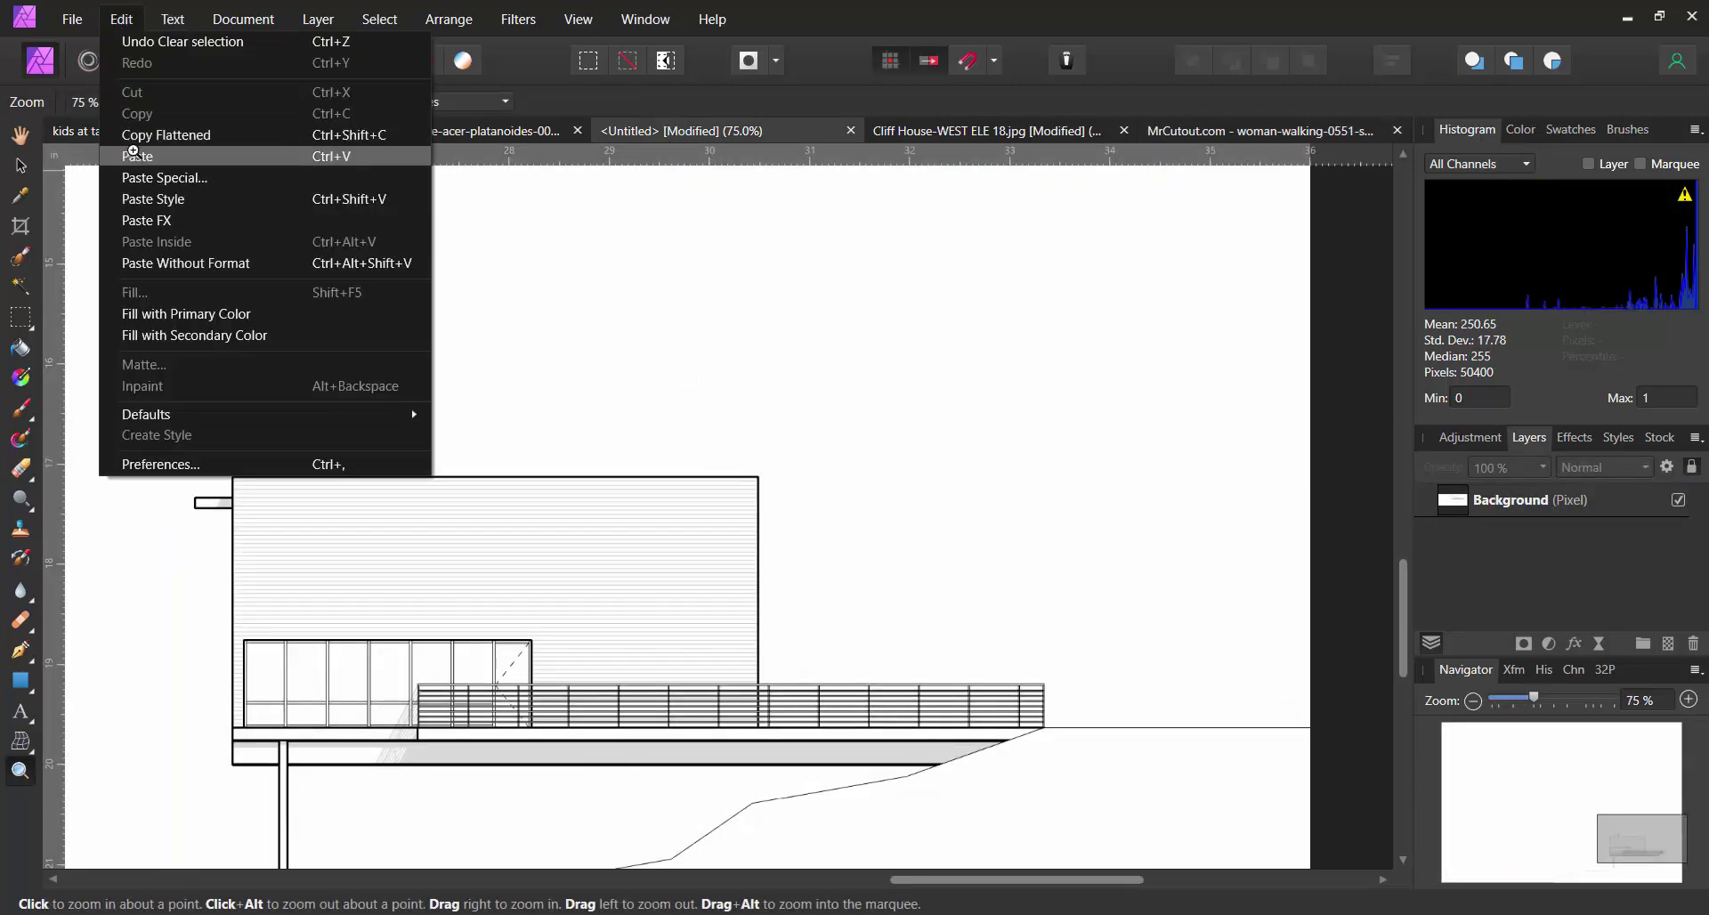
left_click(134, 156)
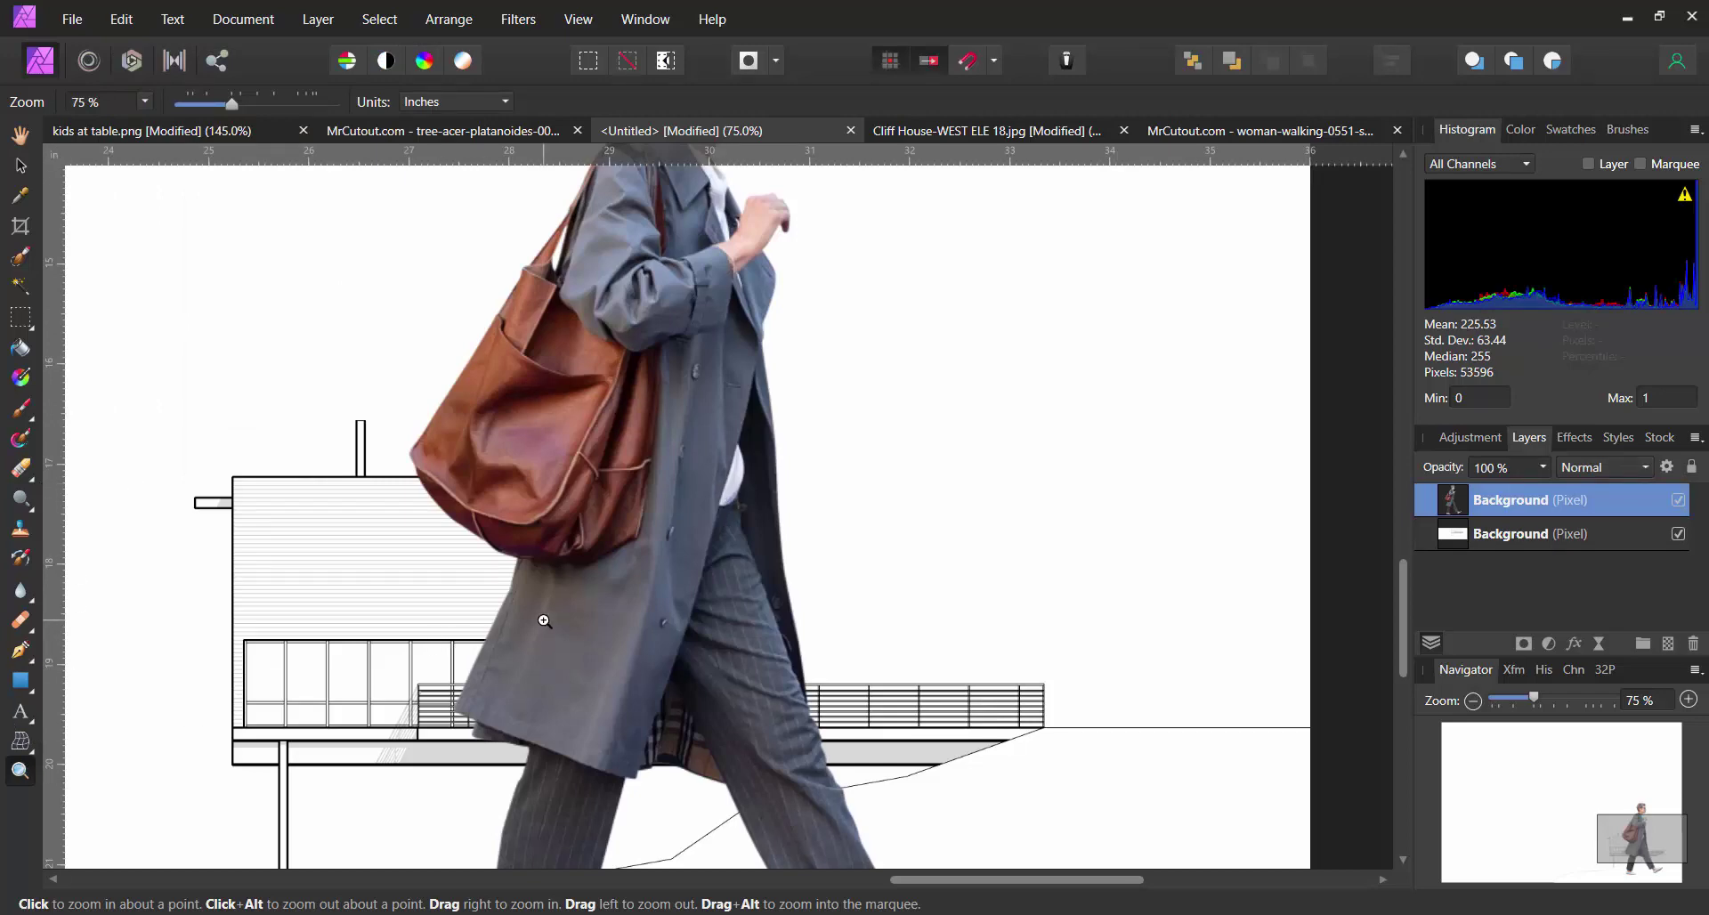
Scale the pasted woman down proportionally and place her over the deck beside the house's end wall.
left_click(590, 606, "alt")
left_click(605, 599, "alt")
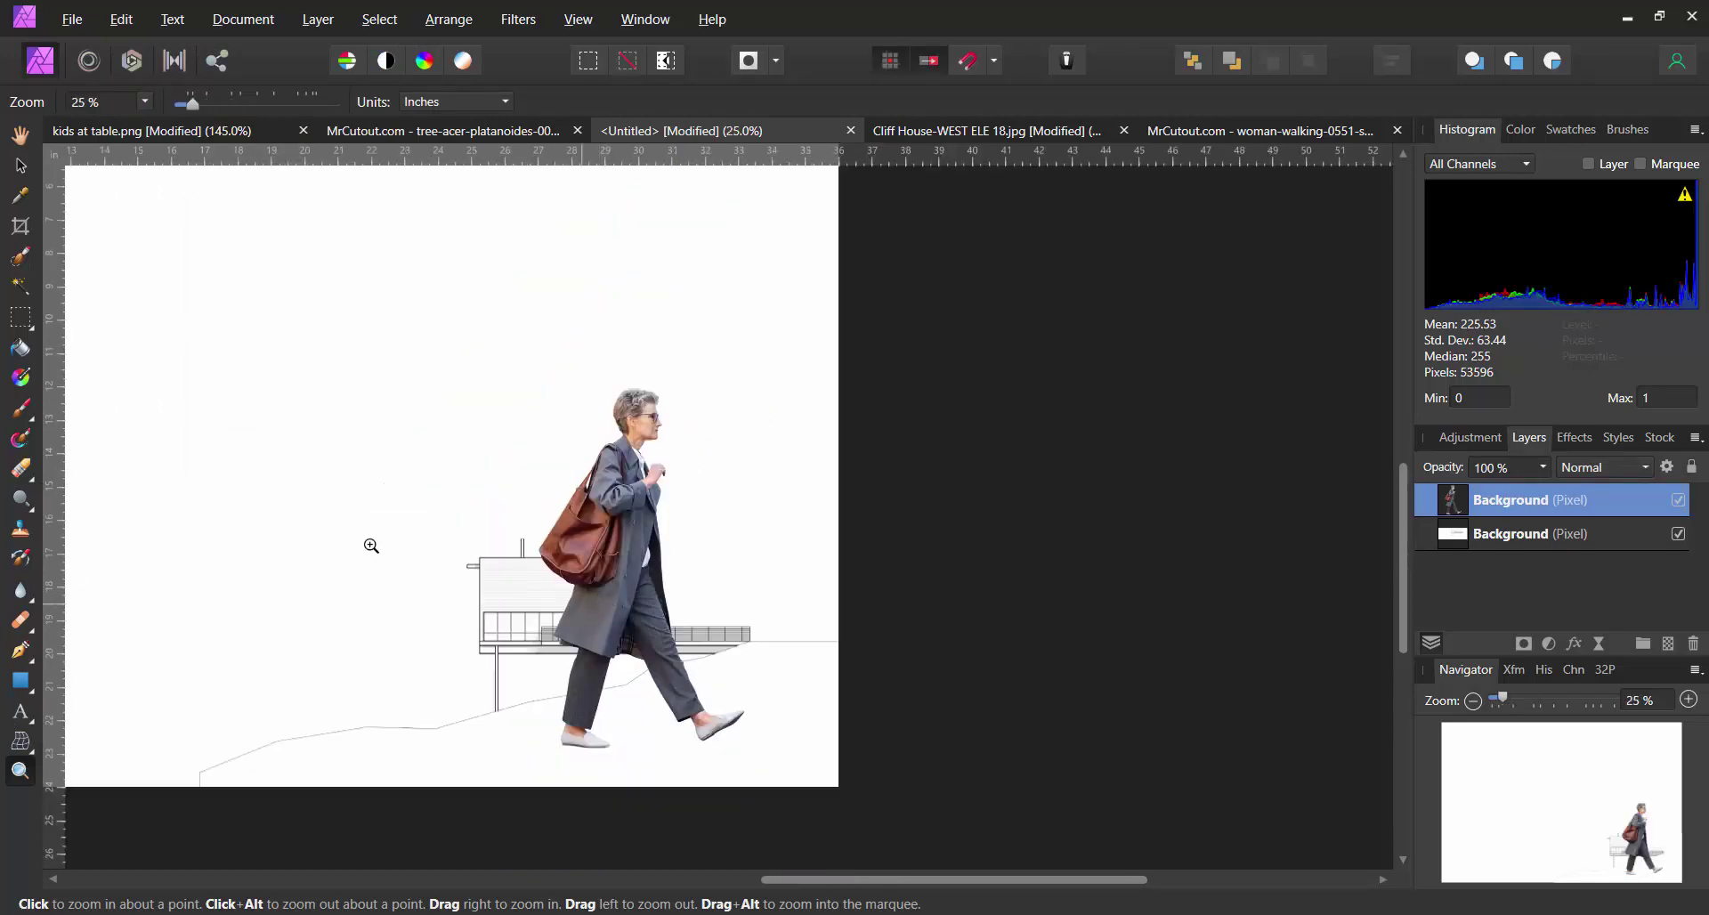
left_click(22, 169)
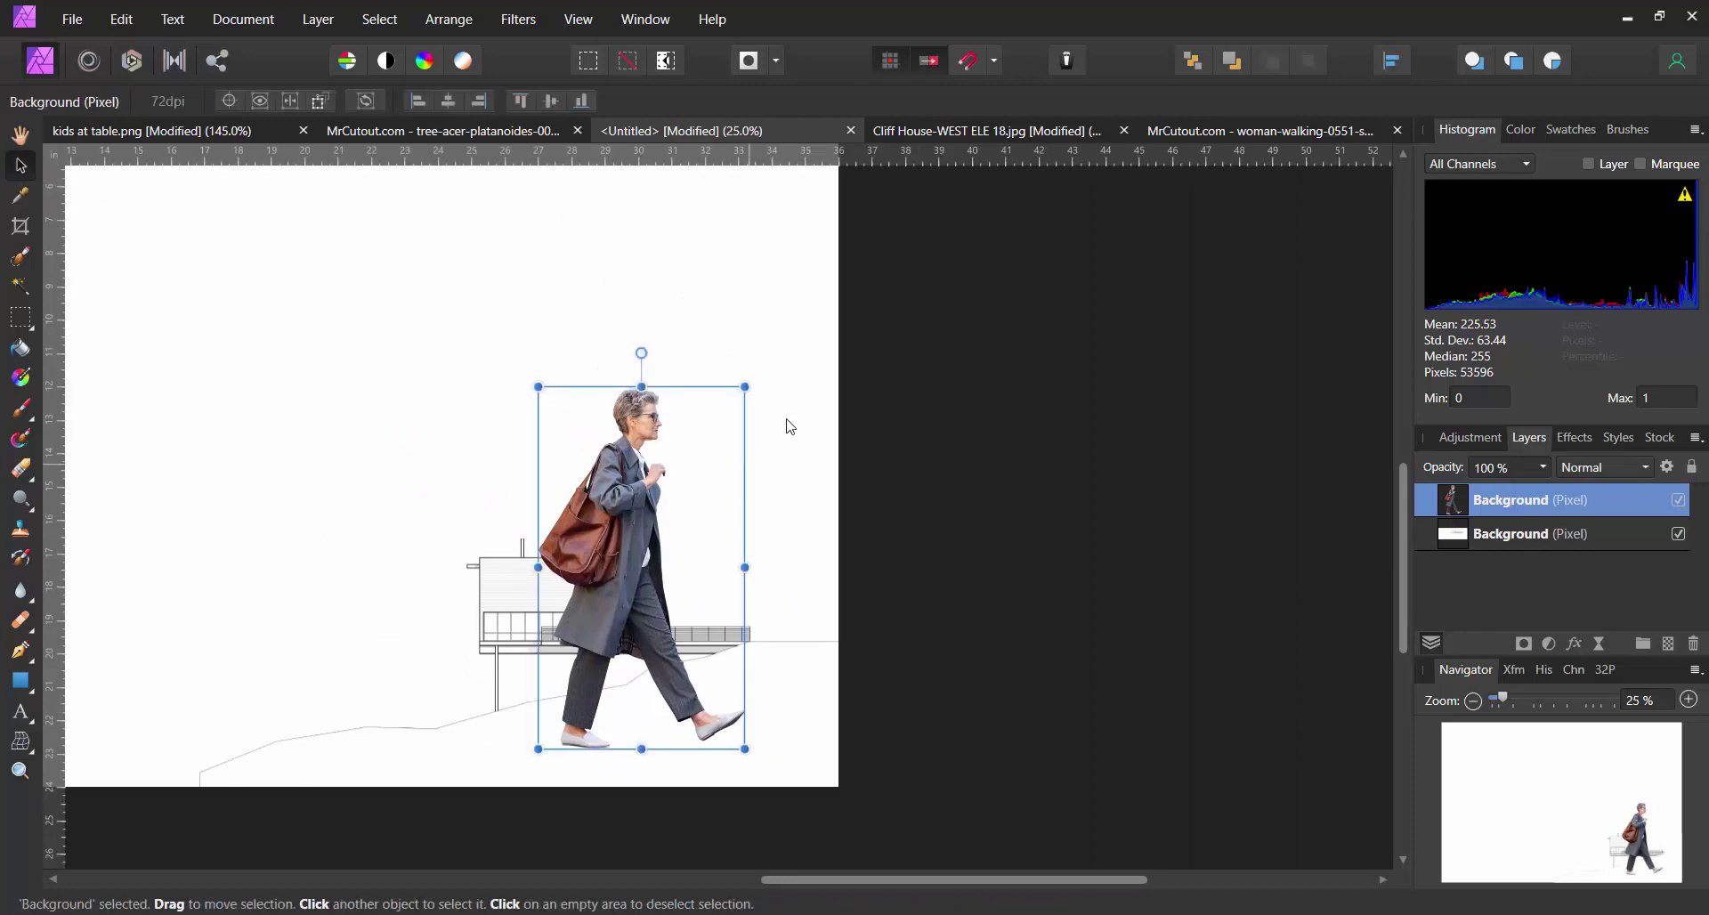
left_click_drag(744, 387, 594, 643)
left_click_drag(570, 720, 695, 614)
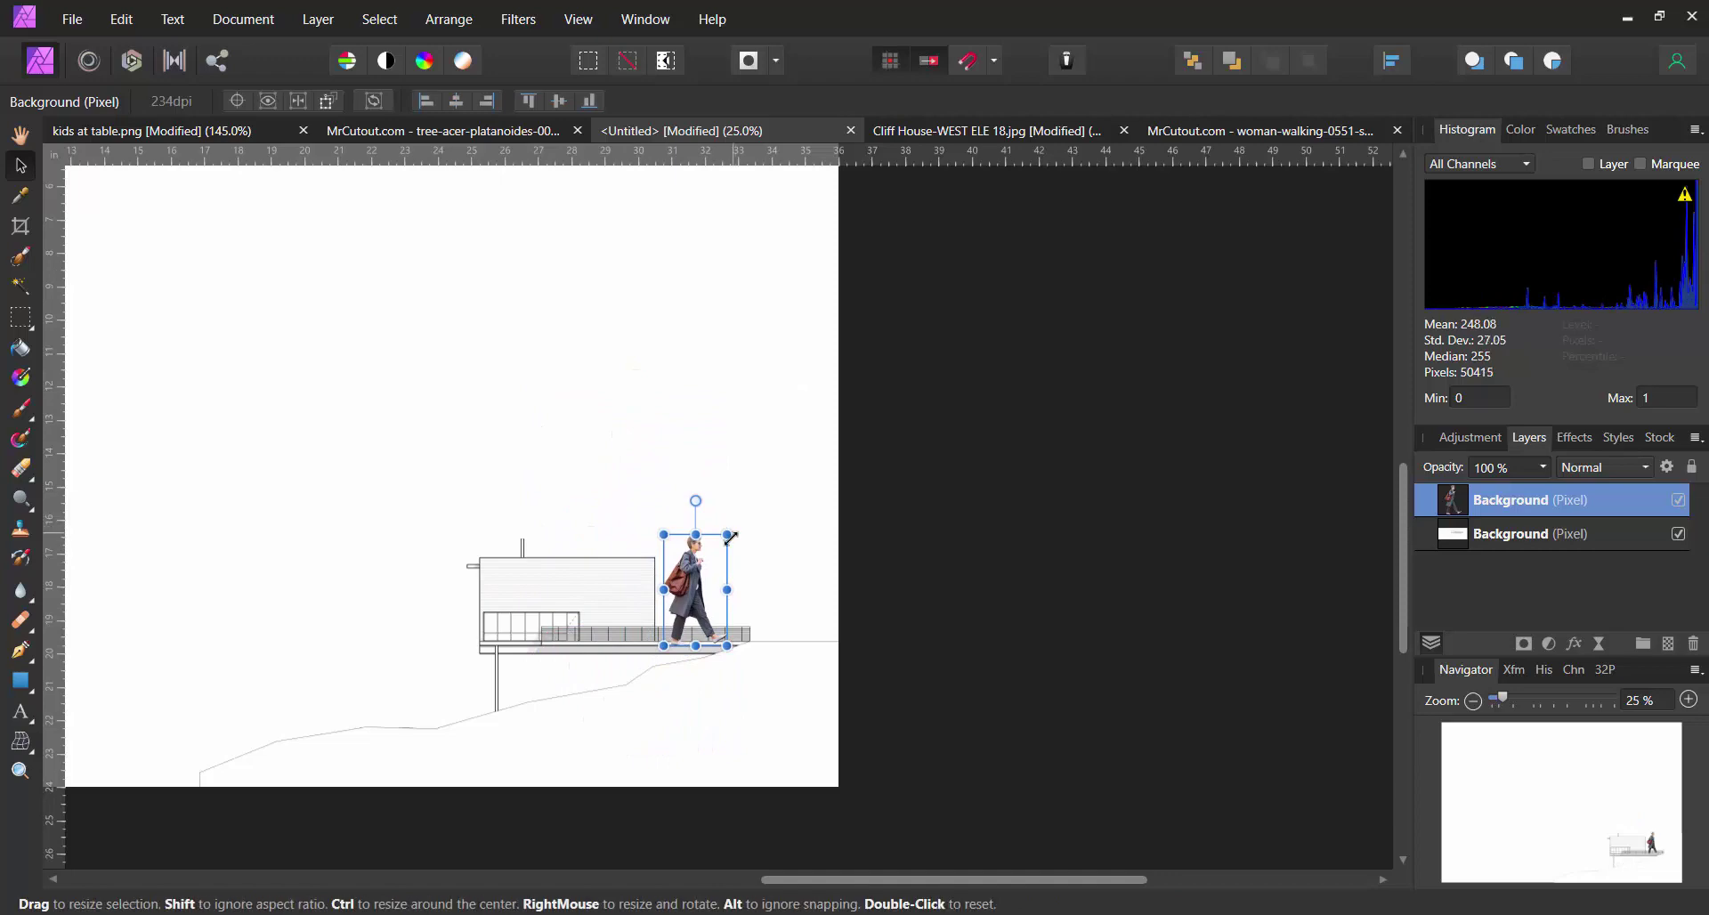
left_click_drag(727, 531, 712, 561)
Rename the pasted woman's layer as Walking Human.
left_click(20, 770)
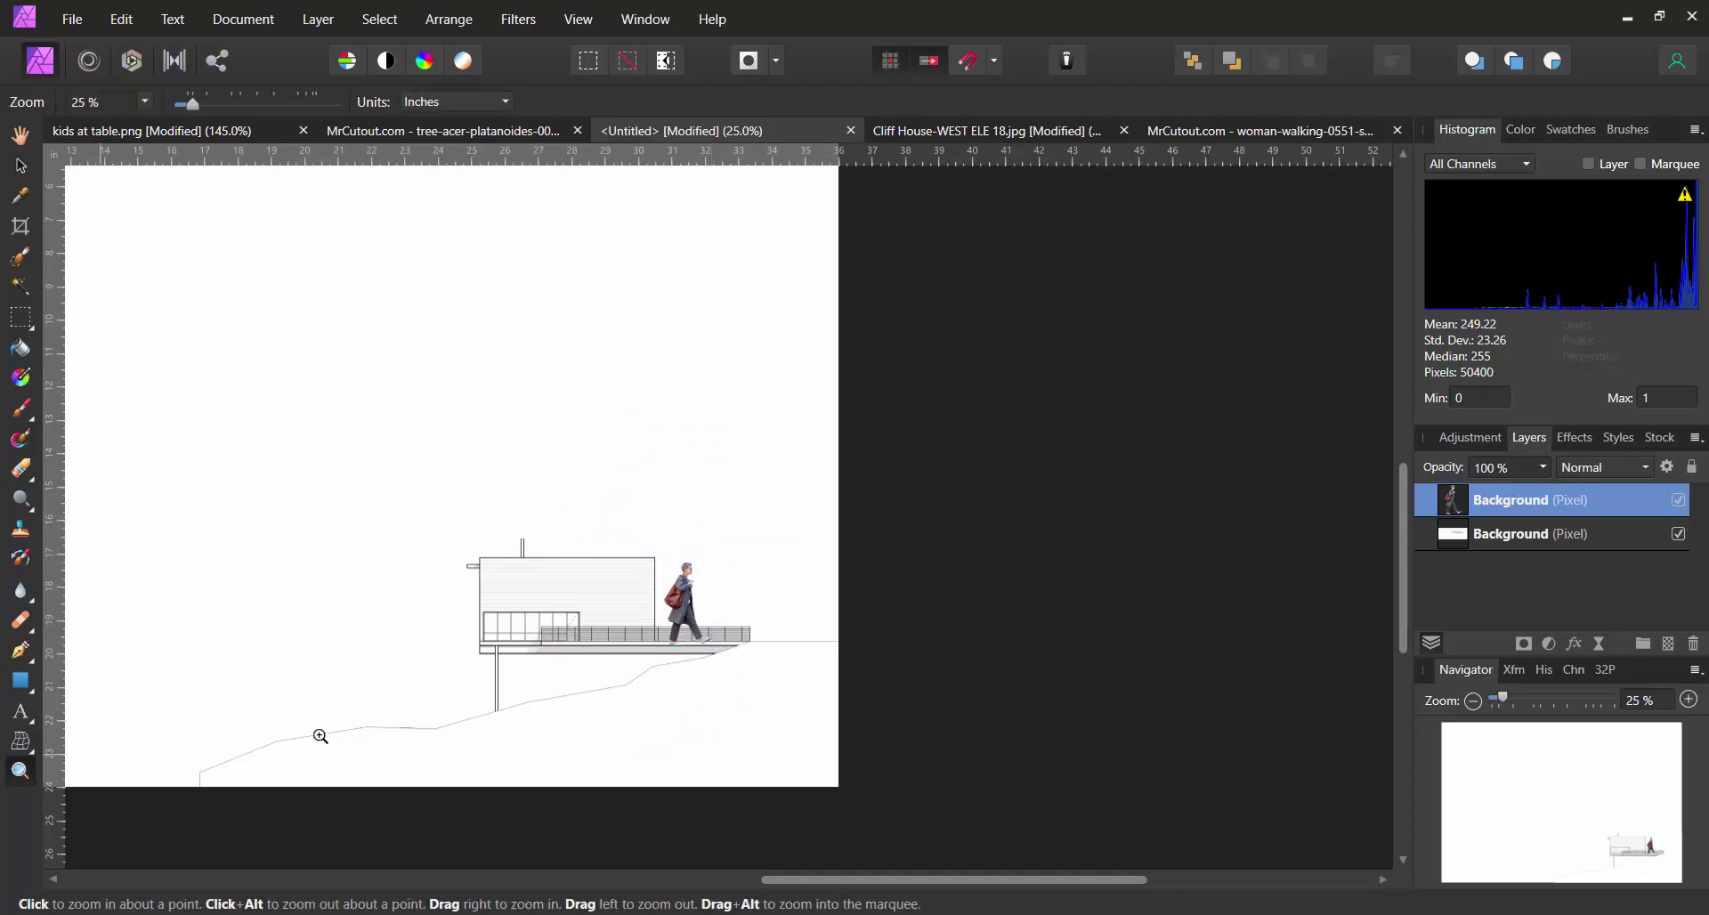
left_click(651, 608)
left_click(737, 625)
left_click(737, 625)
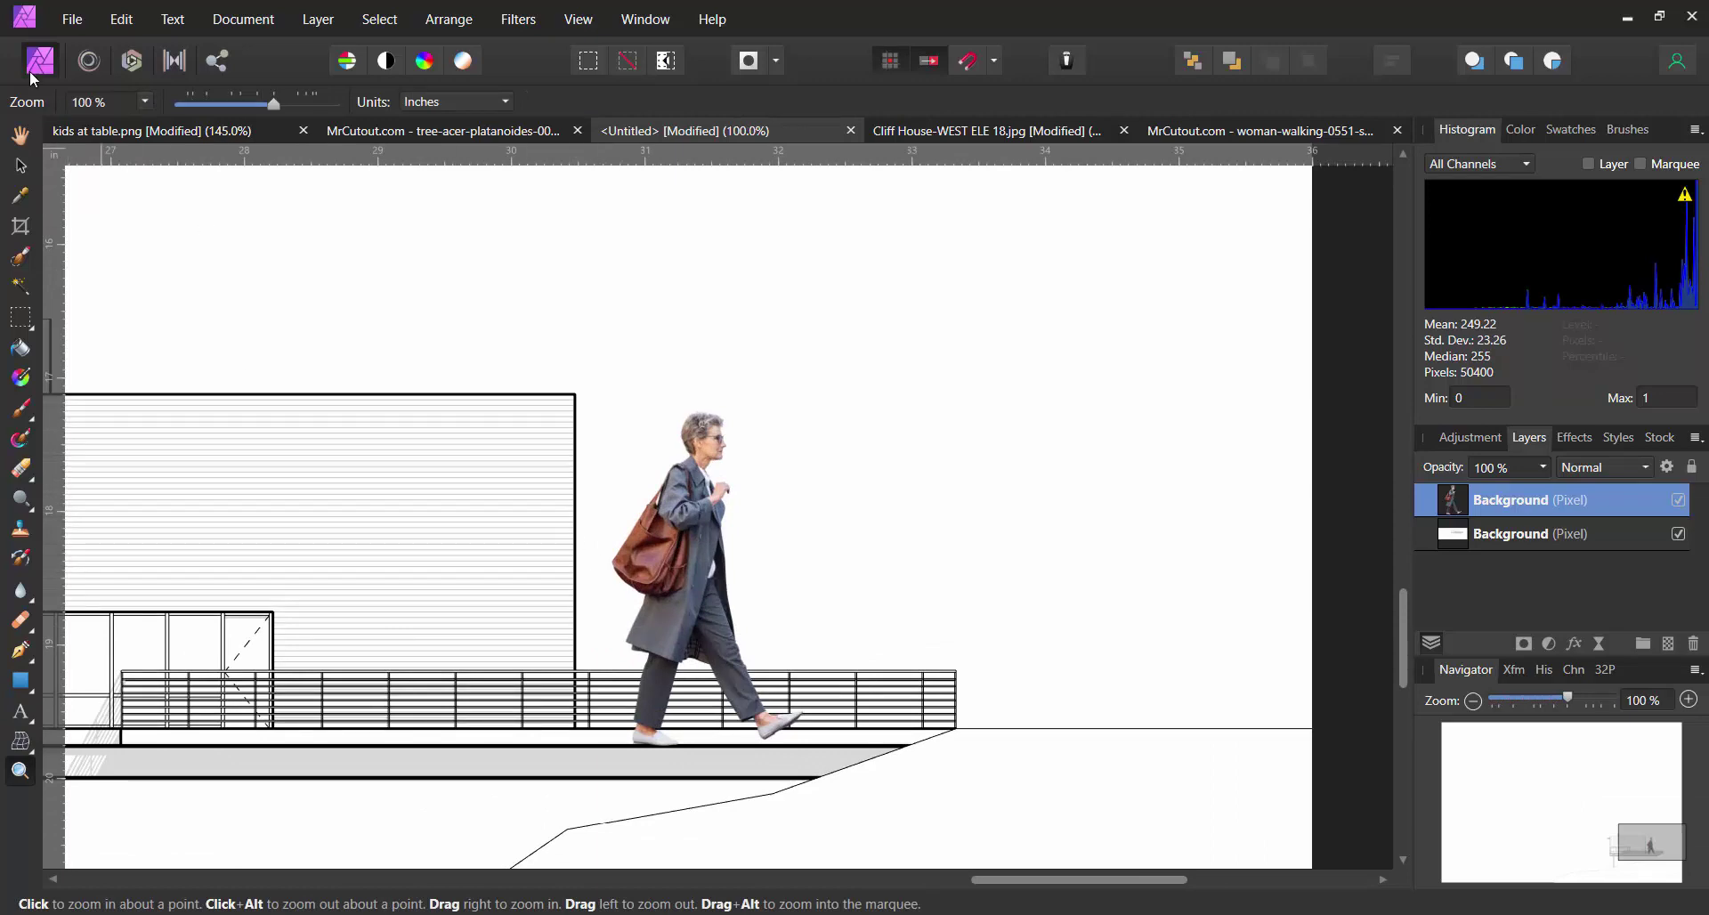
left_click(21, 165)
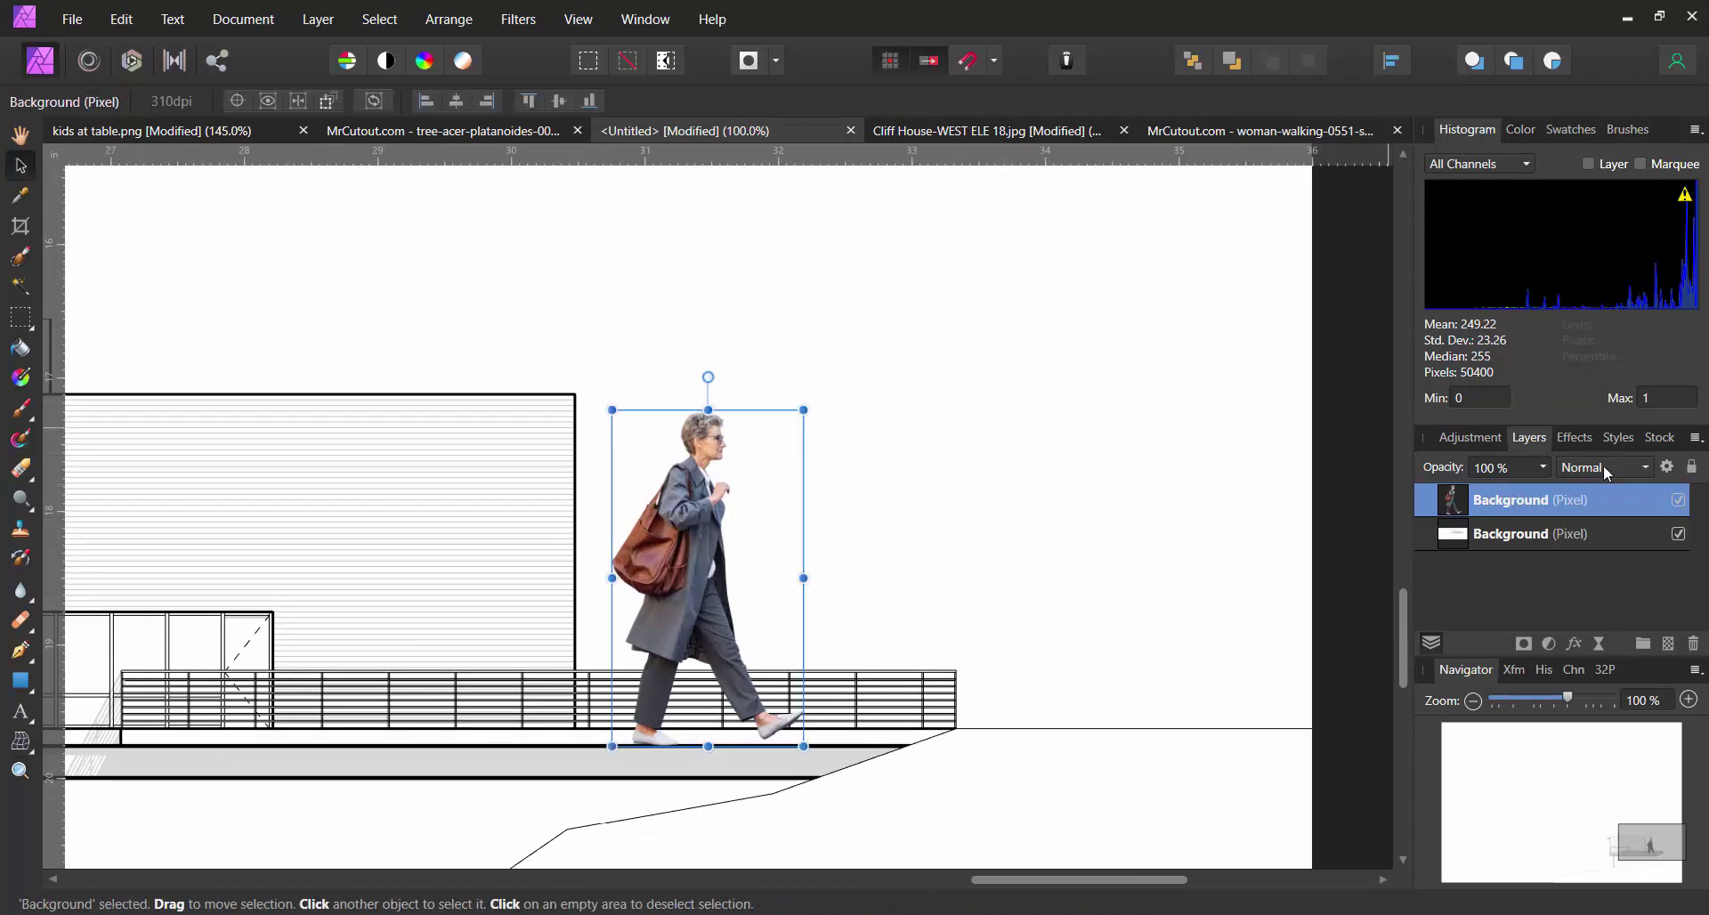
double_click(1521, 512)
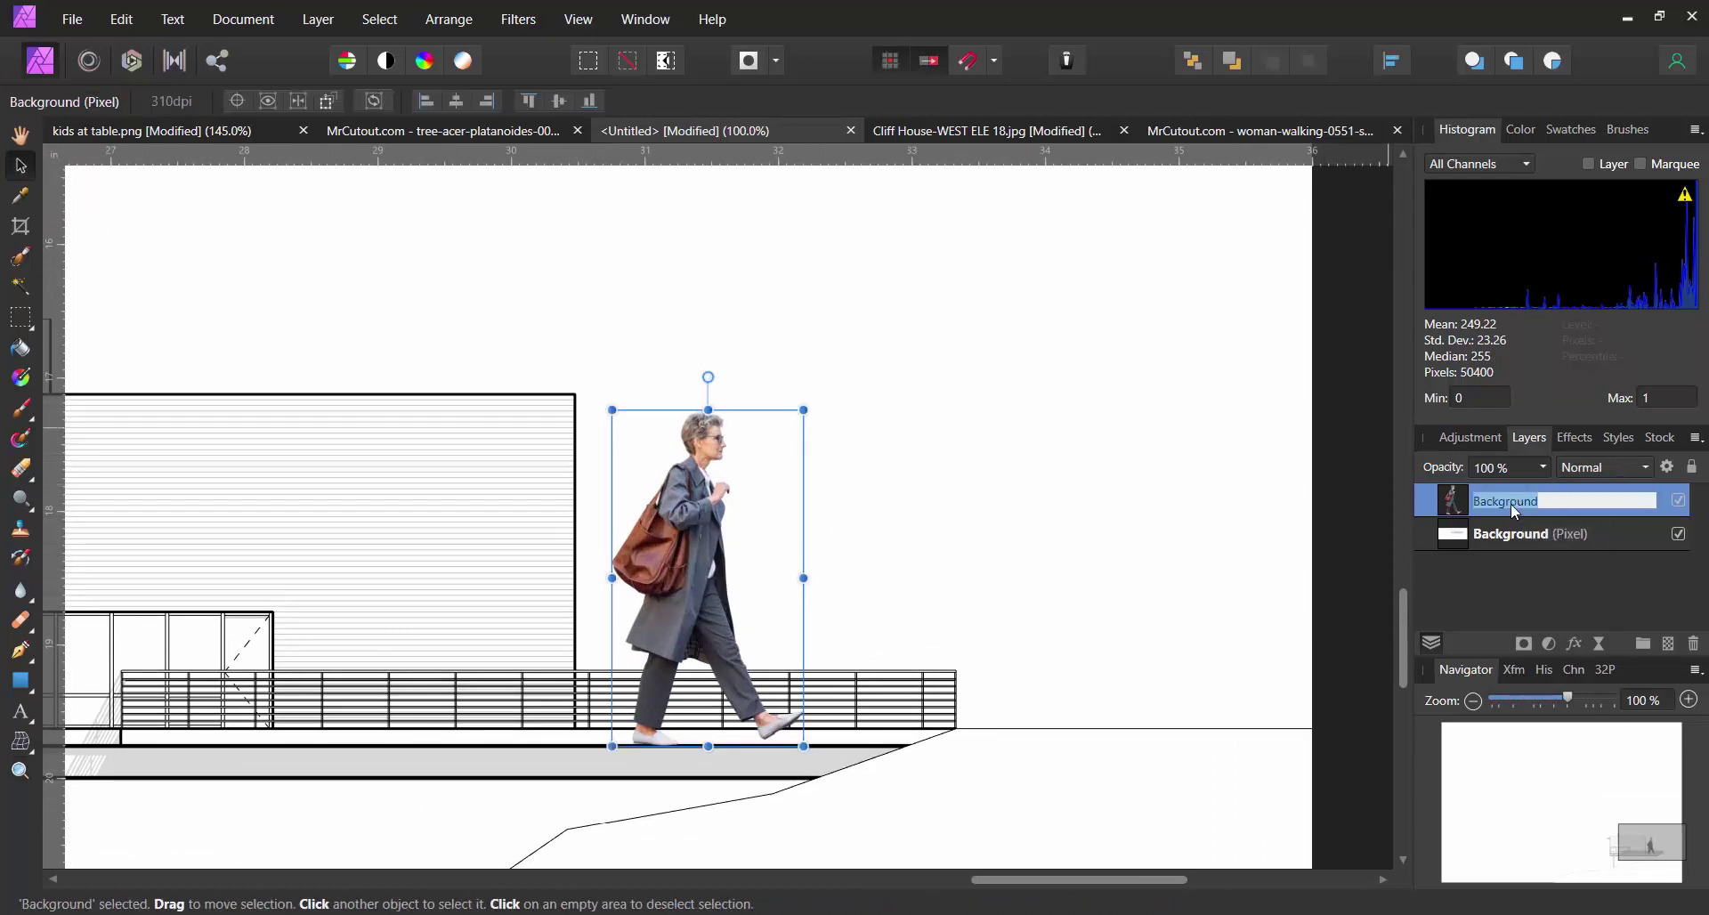
type("Walking Human")
key("Return")
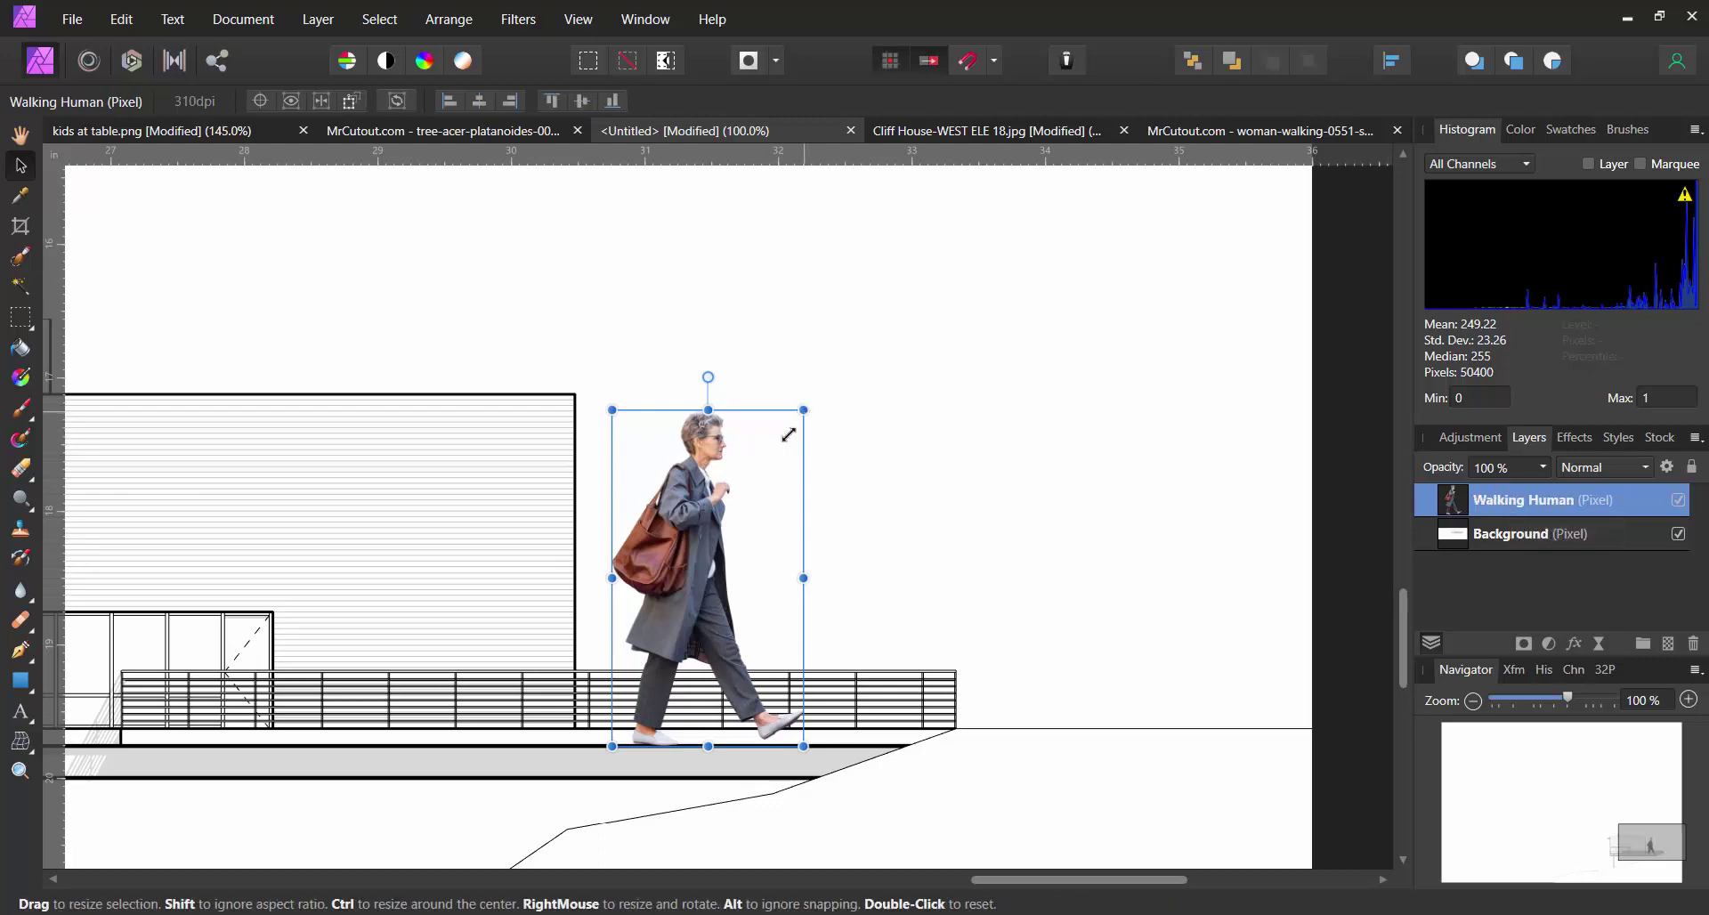
Scale the Walking Human figure against the glass door, standing on the deck and shorter than the door opening.
left_click_drag(788, 435, 644, 618)
left_click_drag(645, 682, 213, 662)
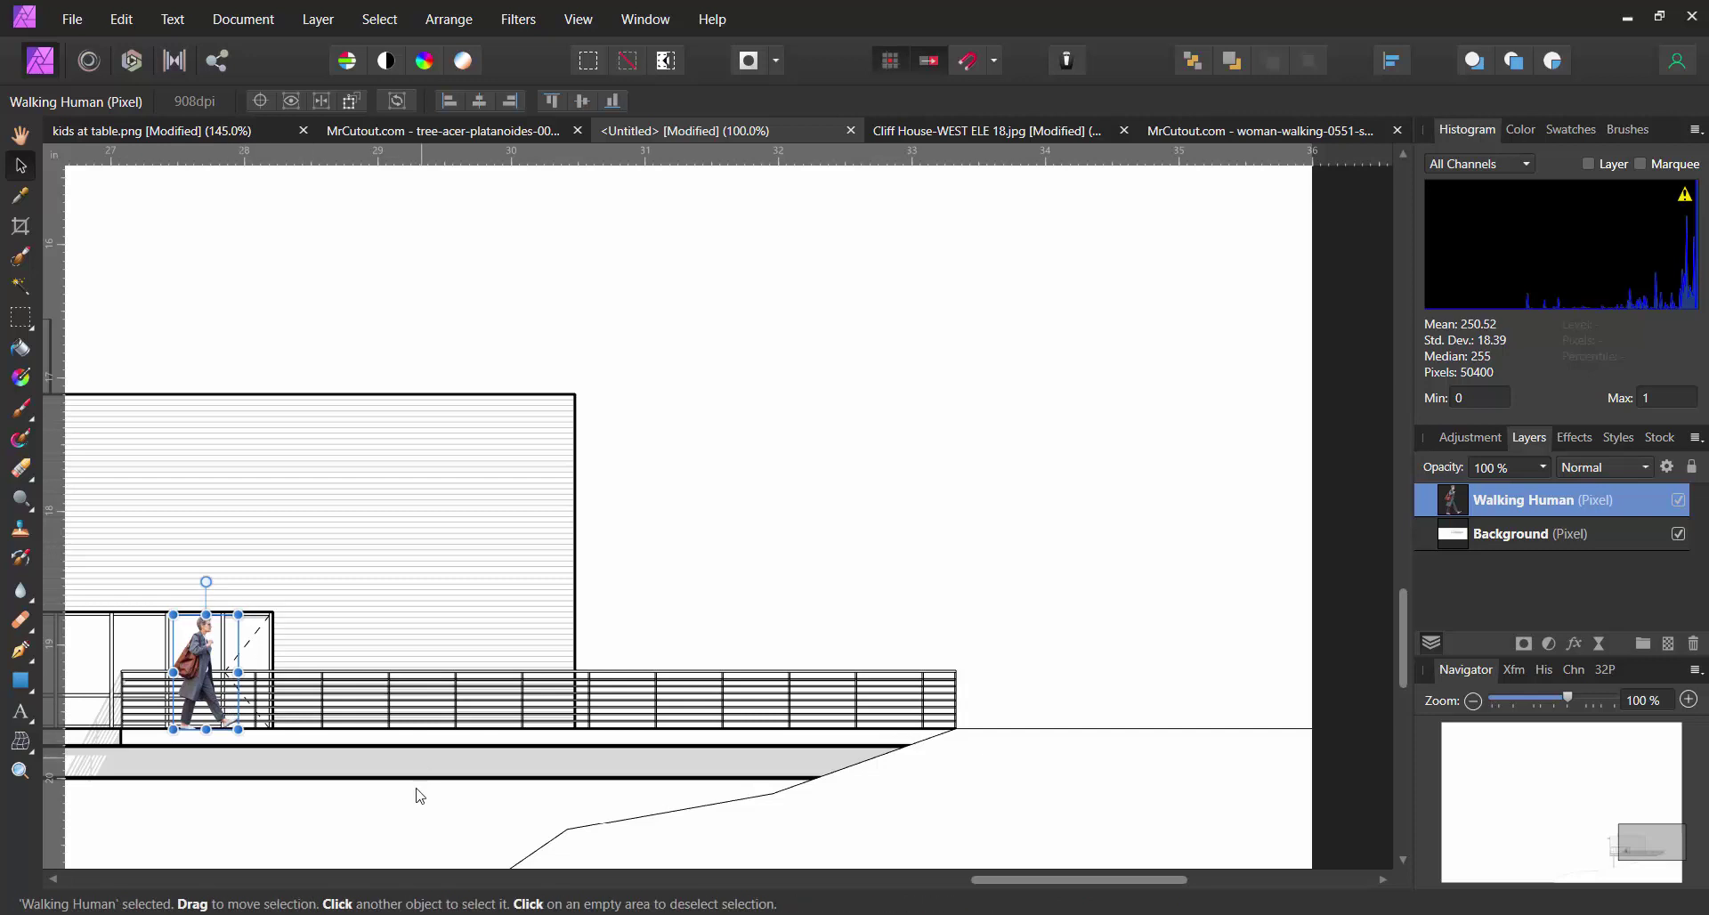
left_click_drag(1011, 880, 948, 880)
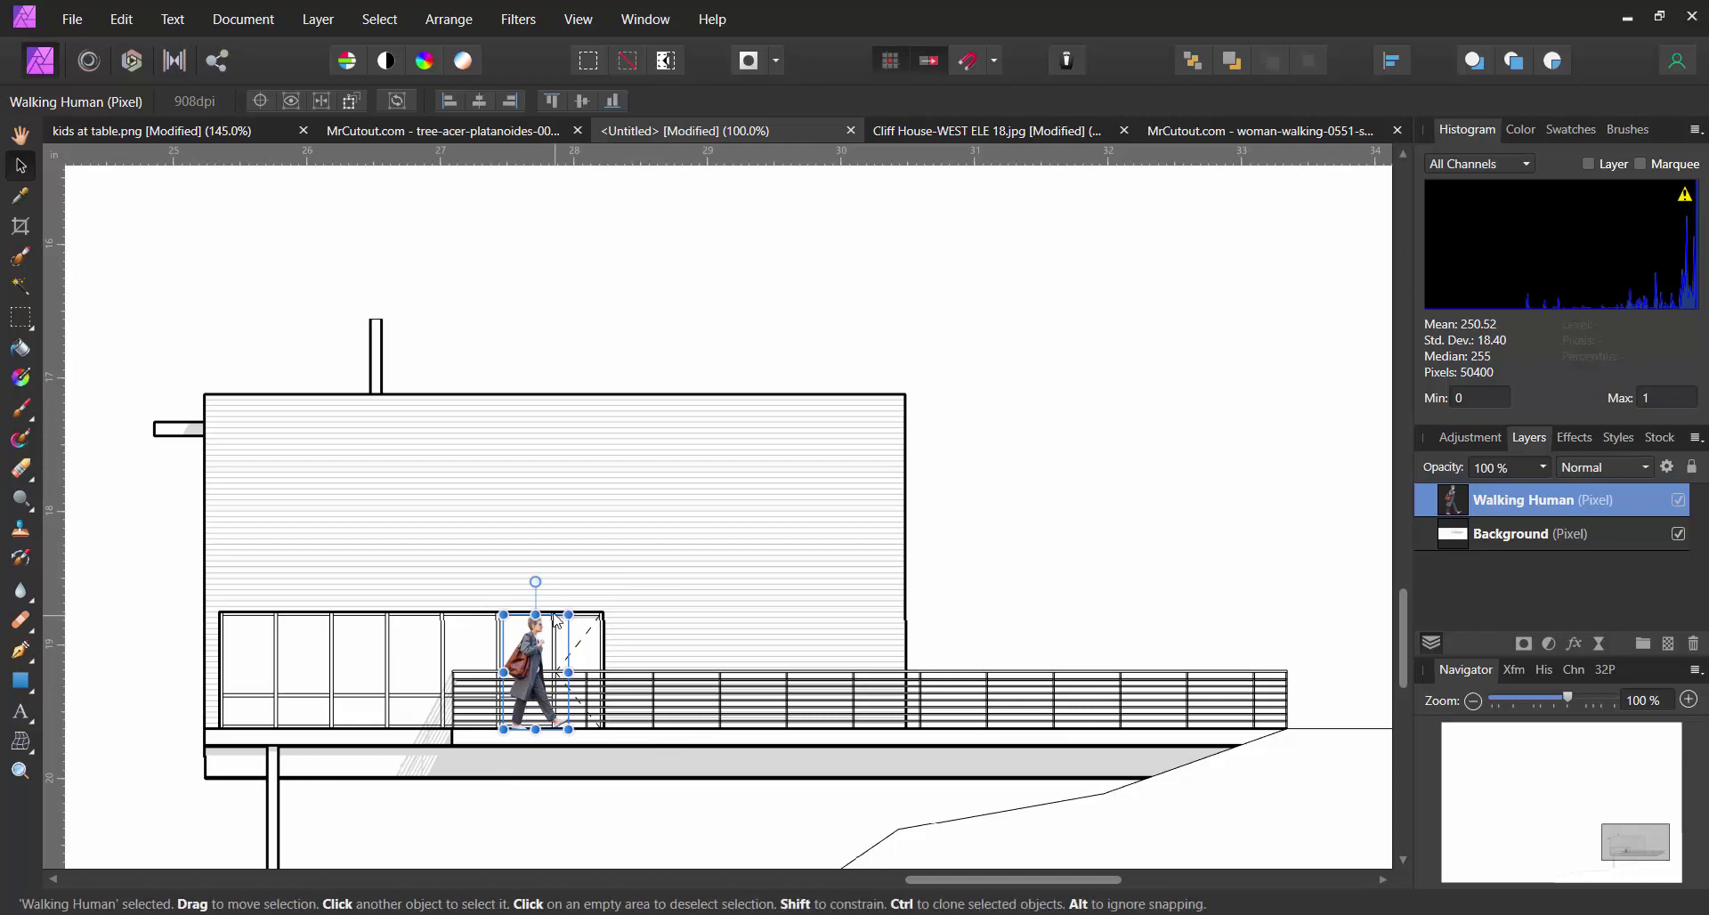
left_click_drag(567, 620, 538, 658)
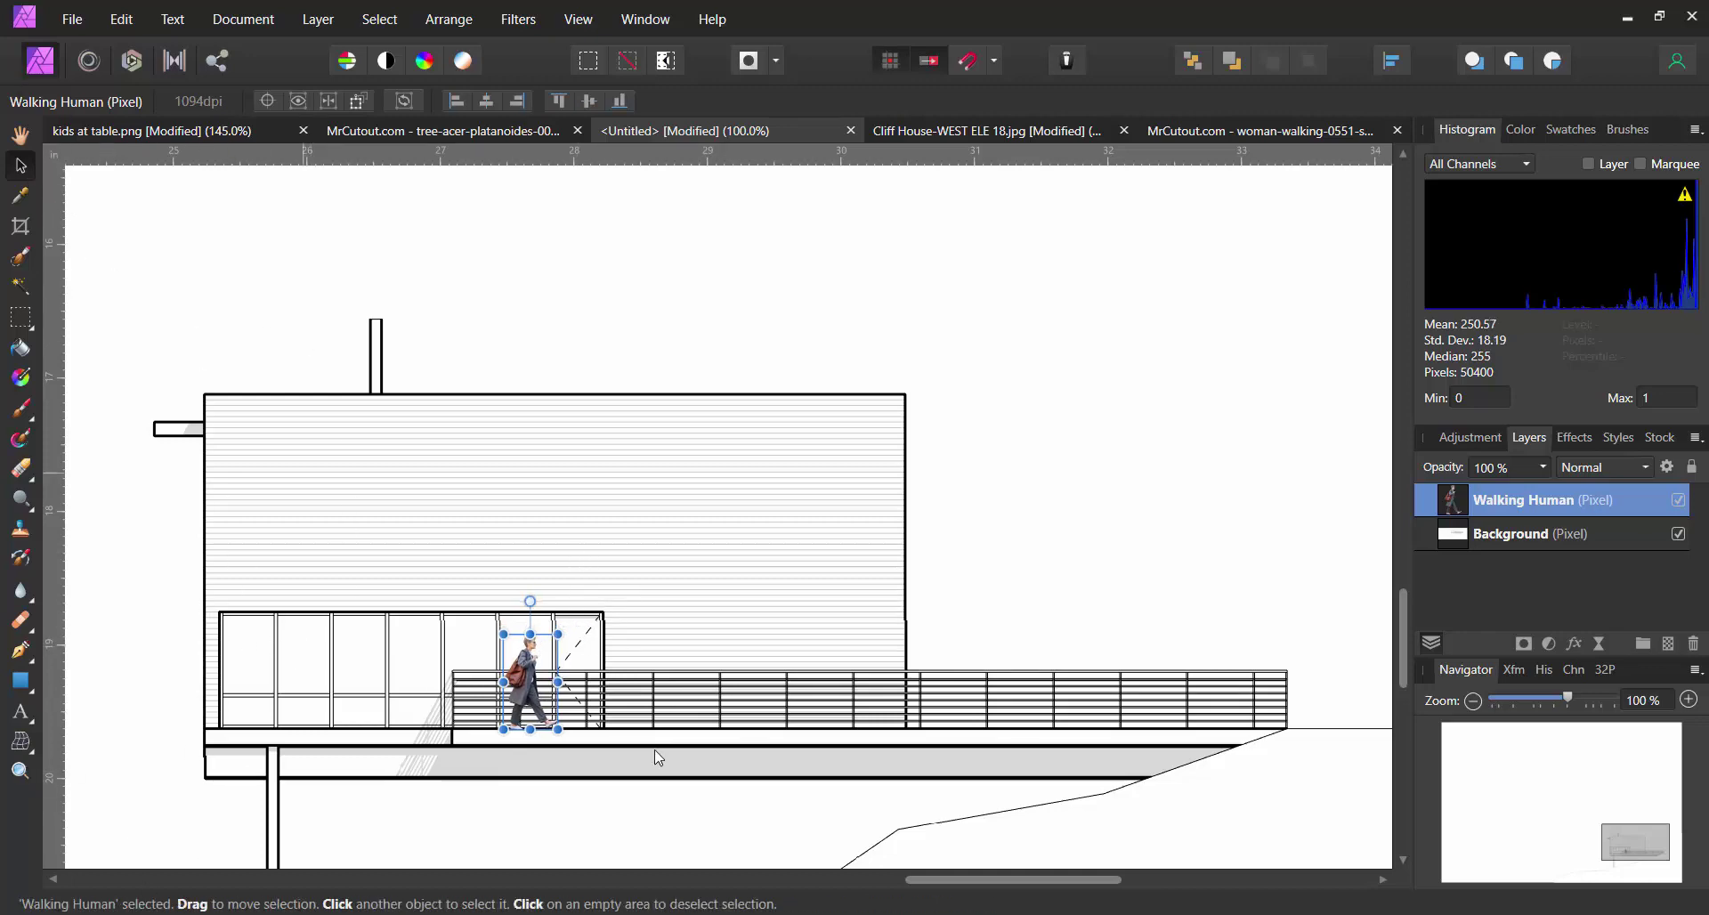
Move the Walking Human figure onto the ground line just beyond the deck railing's outer end.
left_click_drag(546, 685, 1345, 685)
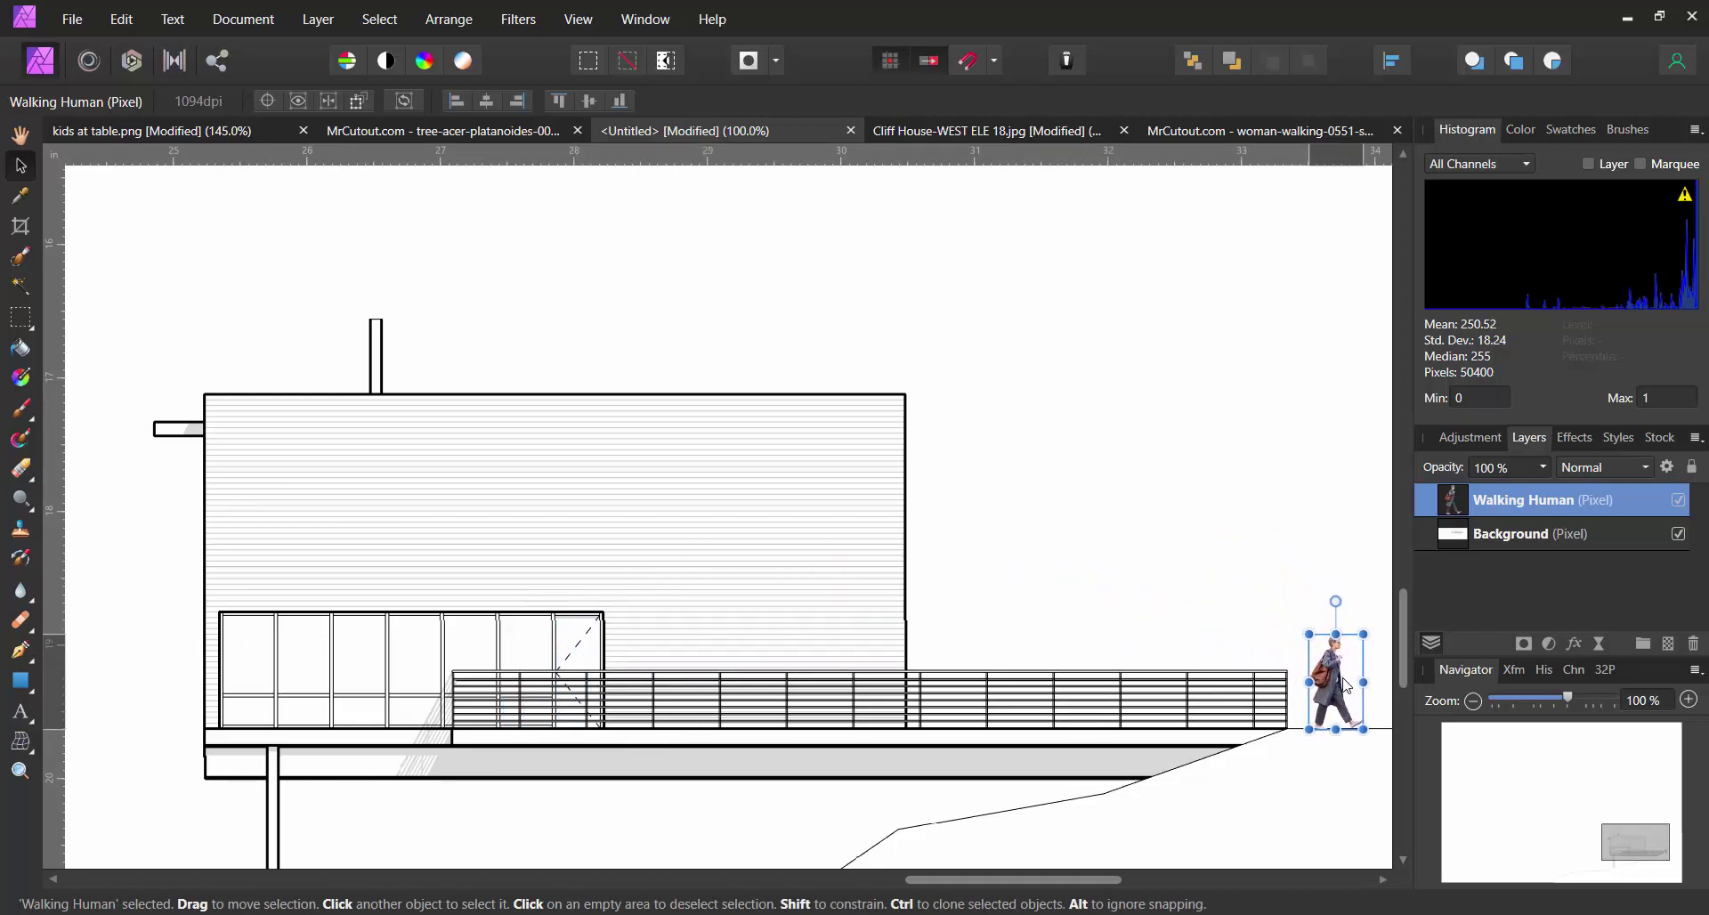
left_click_drag(1012, 879, 1104, 880)
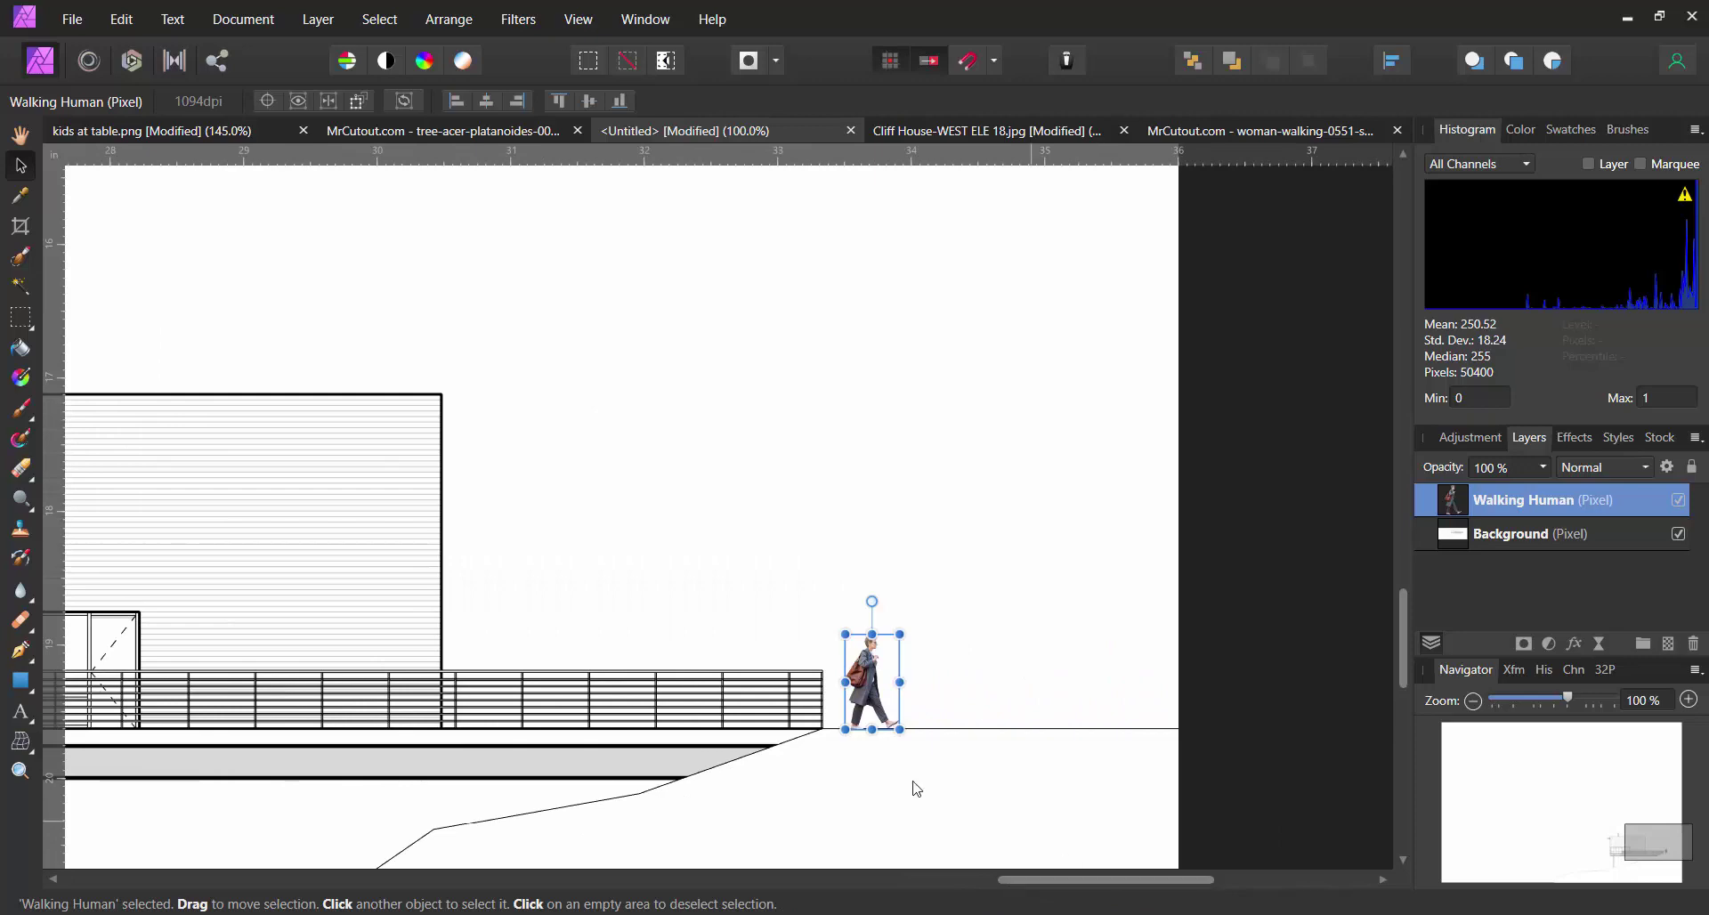
left_click(21, 771)
left_click(872, 704)
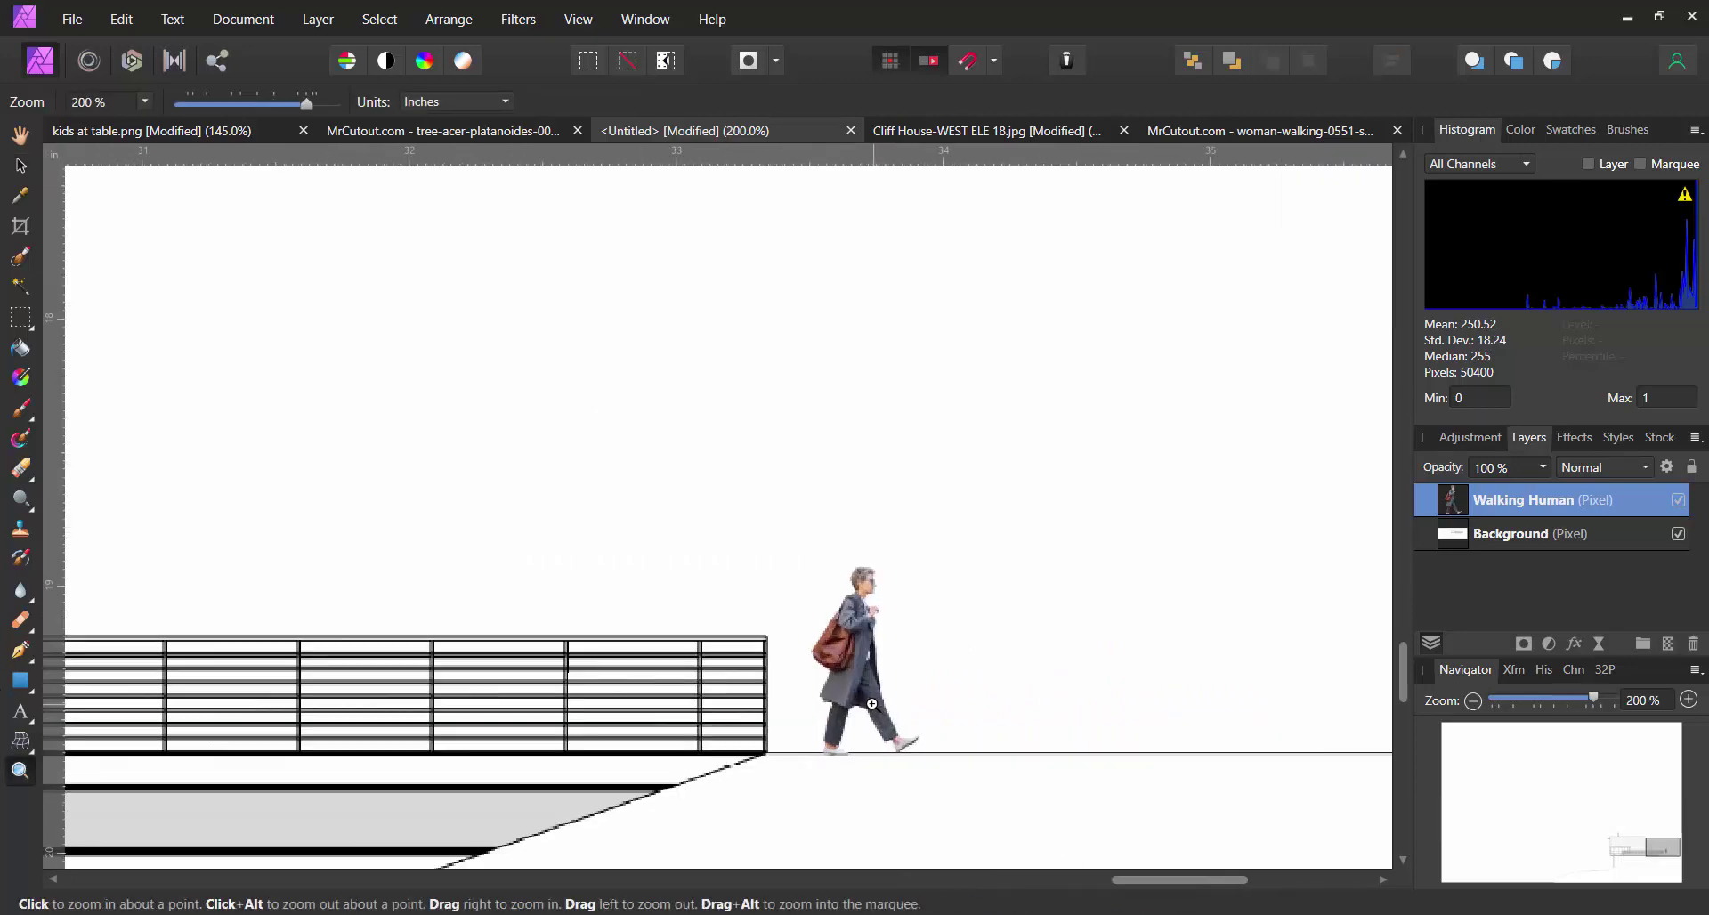
left_click(860, 702)
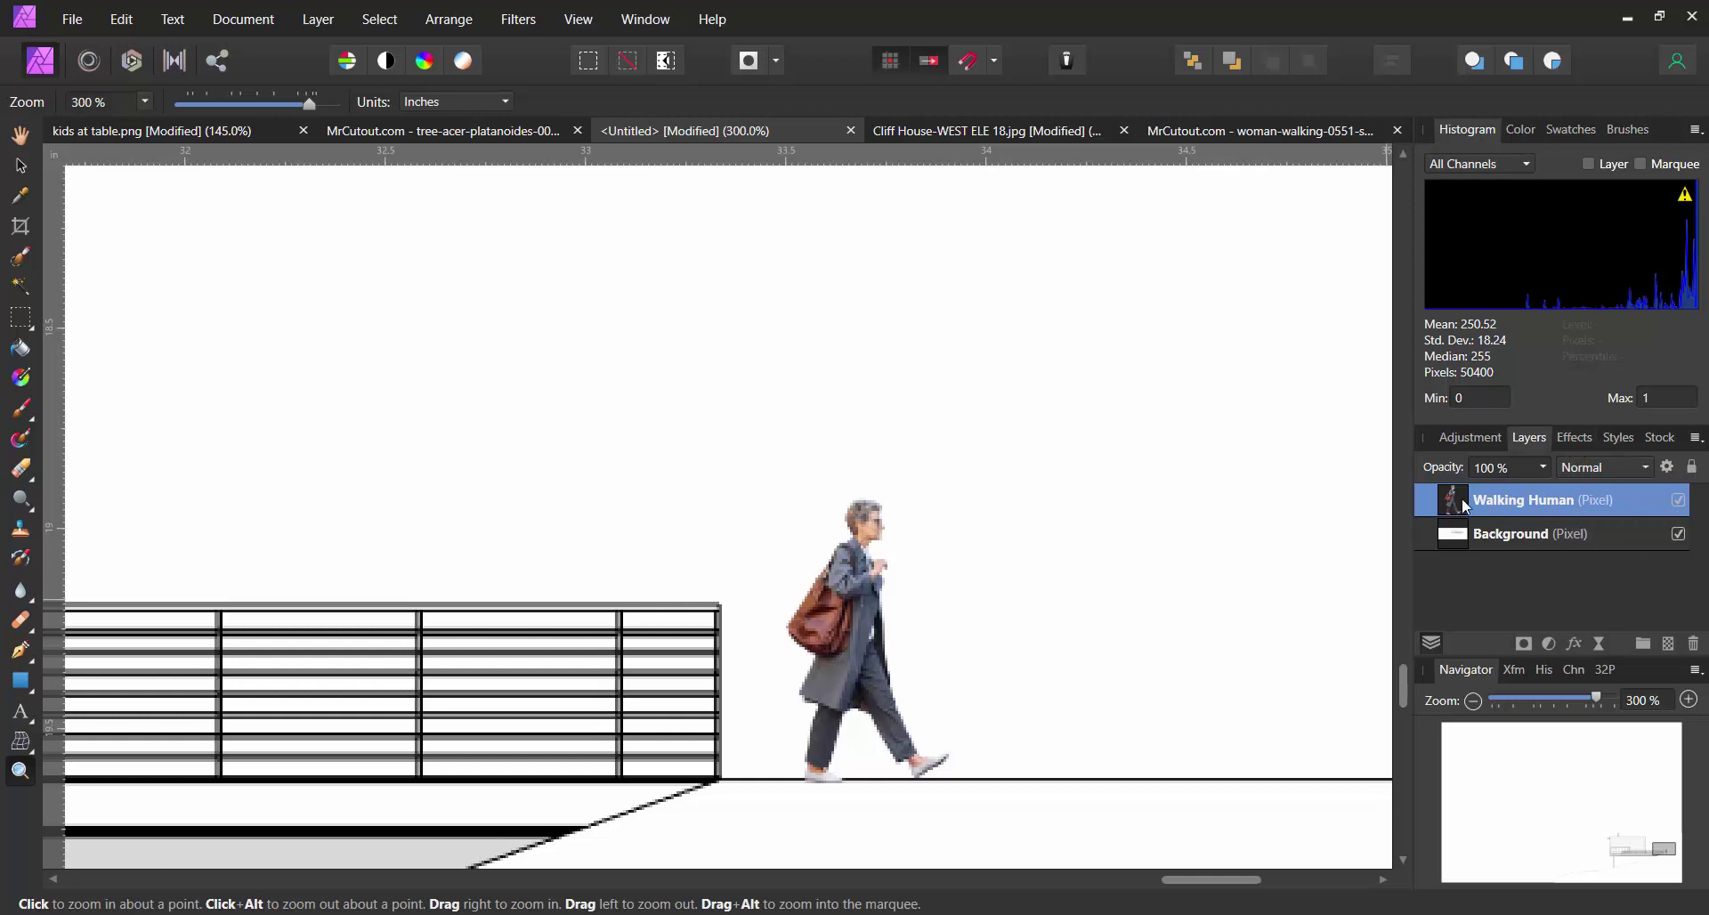
Add a Black & White adjustment with the default preset above the Walking Human layer.
left_click(1574, 441)
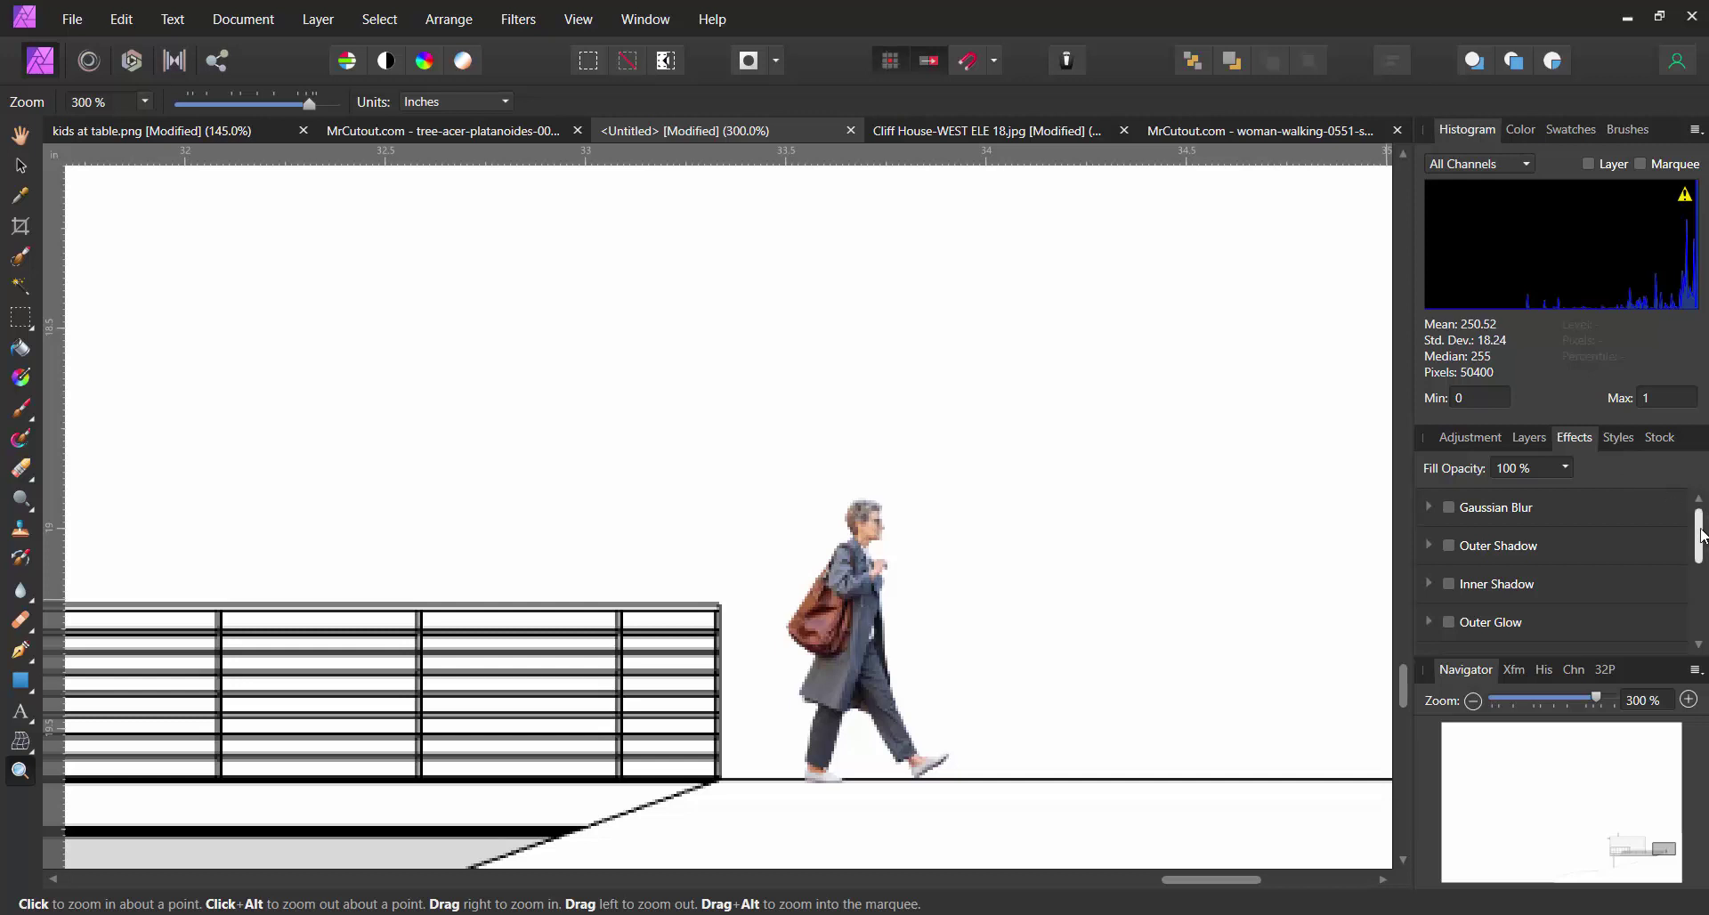
left_click(1481, 447)
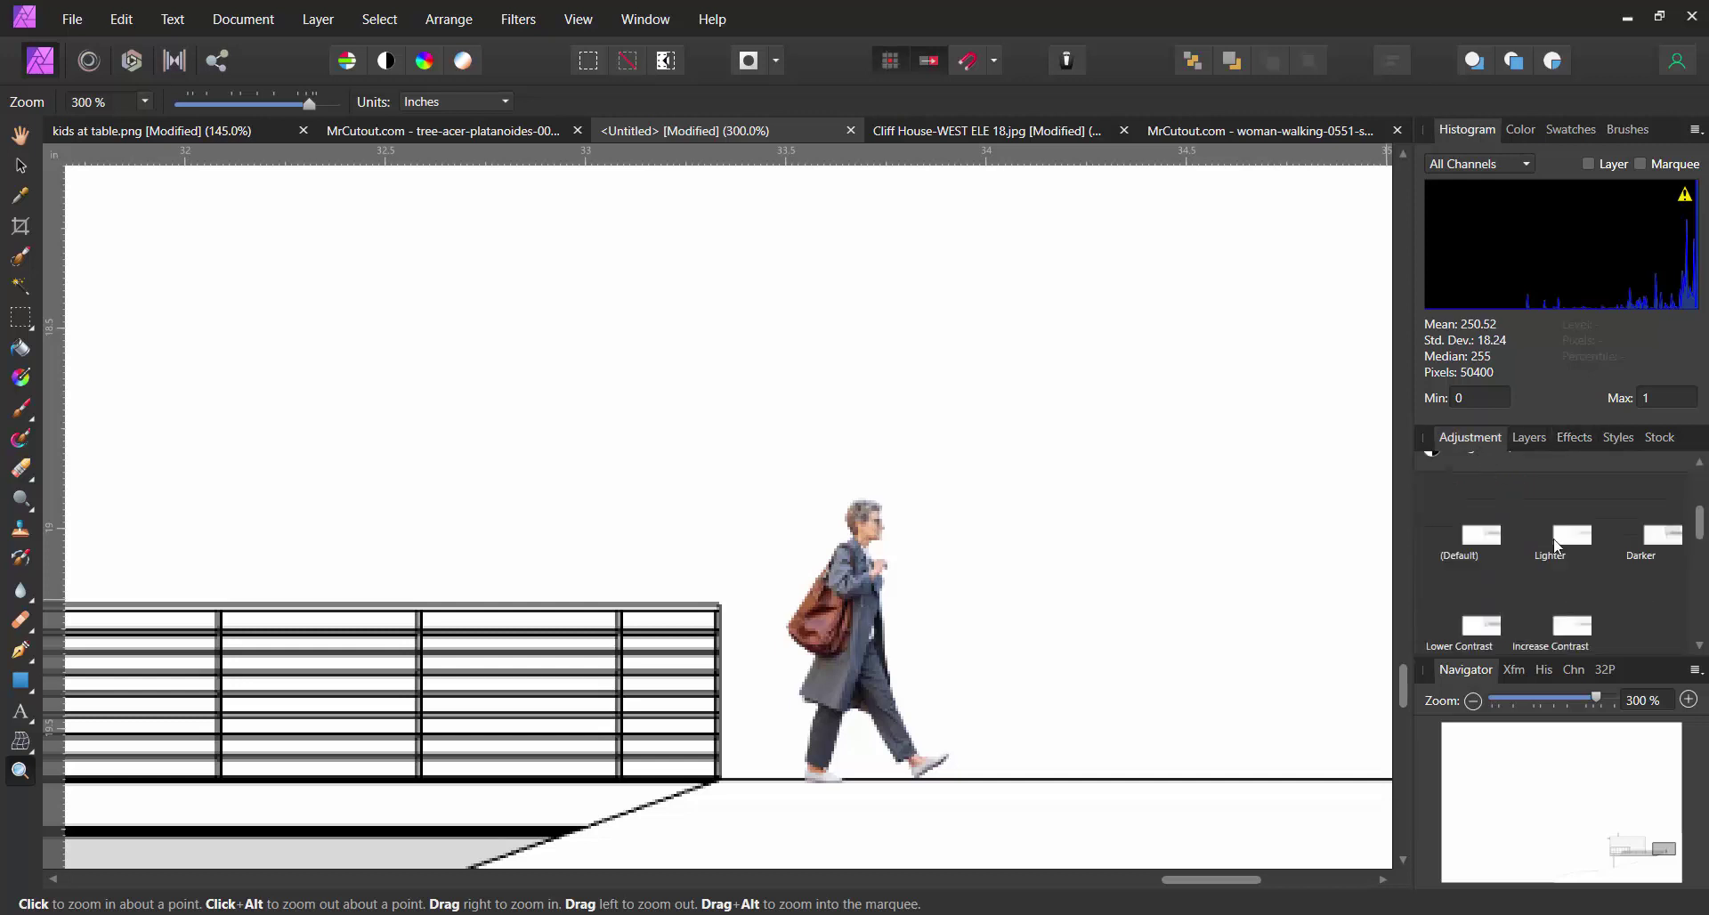
left_click_drag(1700, 528, 1702, 503)
left_click(1515, 569)
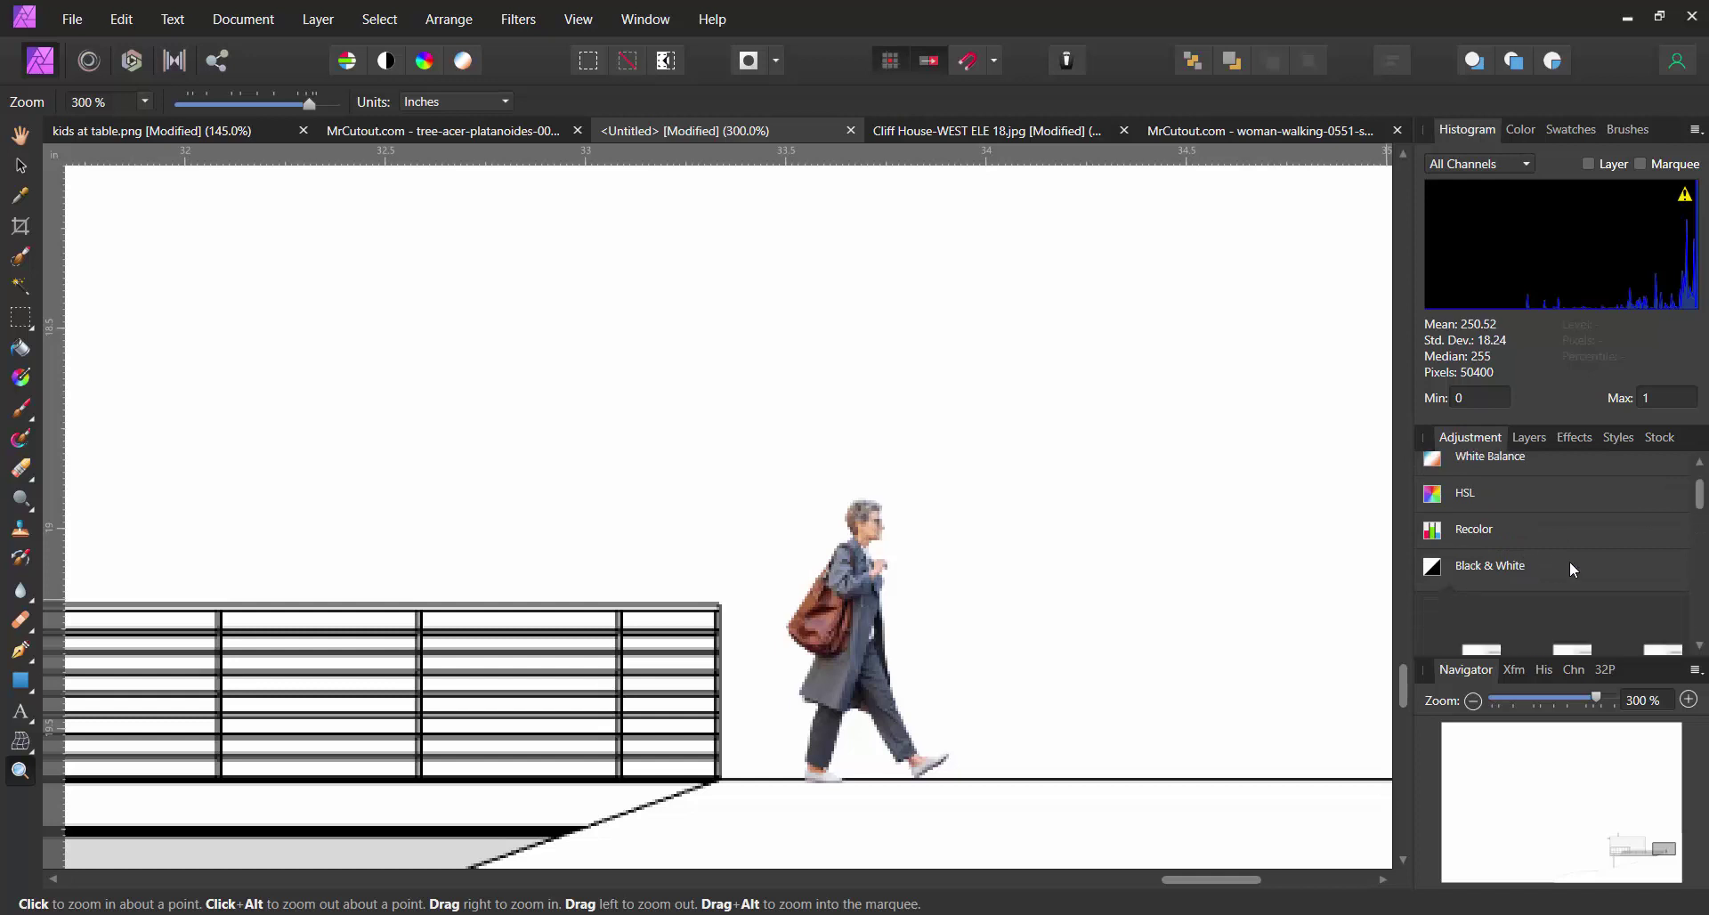
scroll(1699, 516, "down", 4)
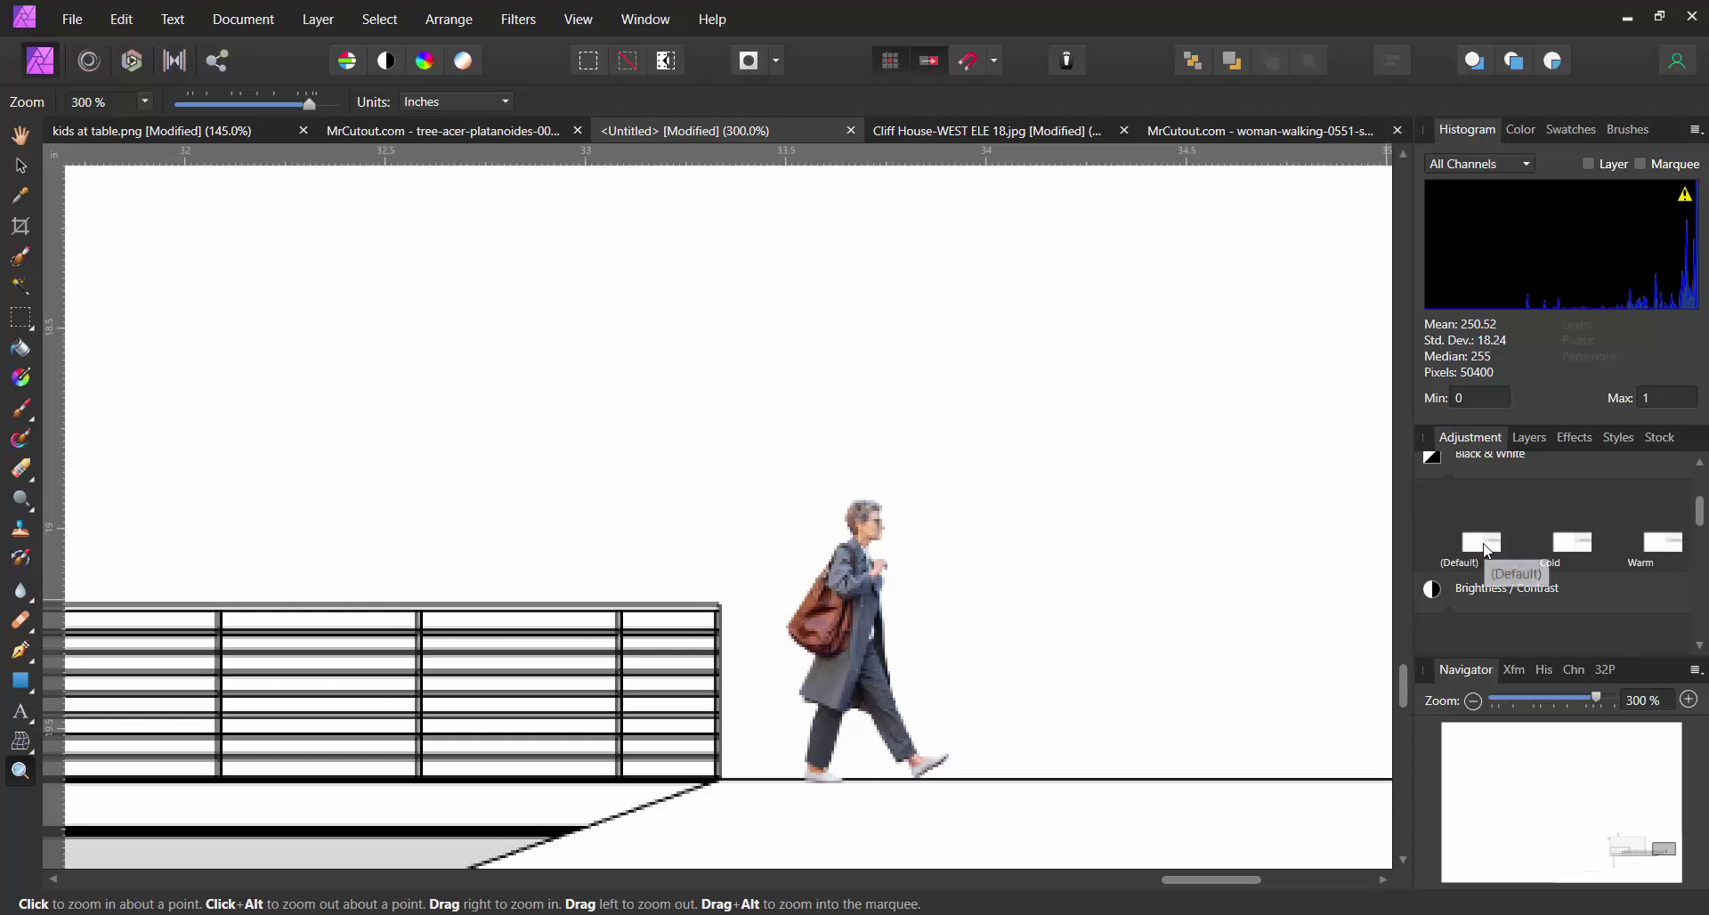
left_click(1485, 555)
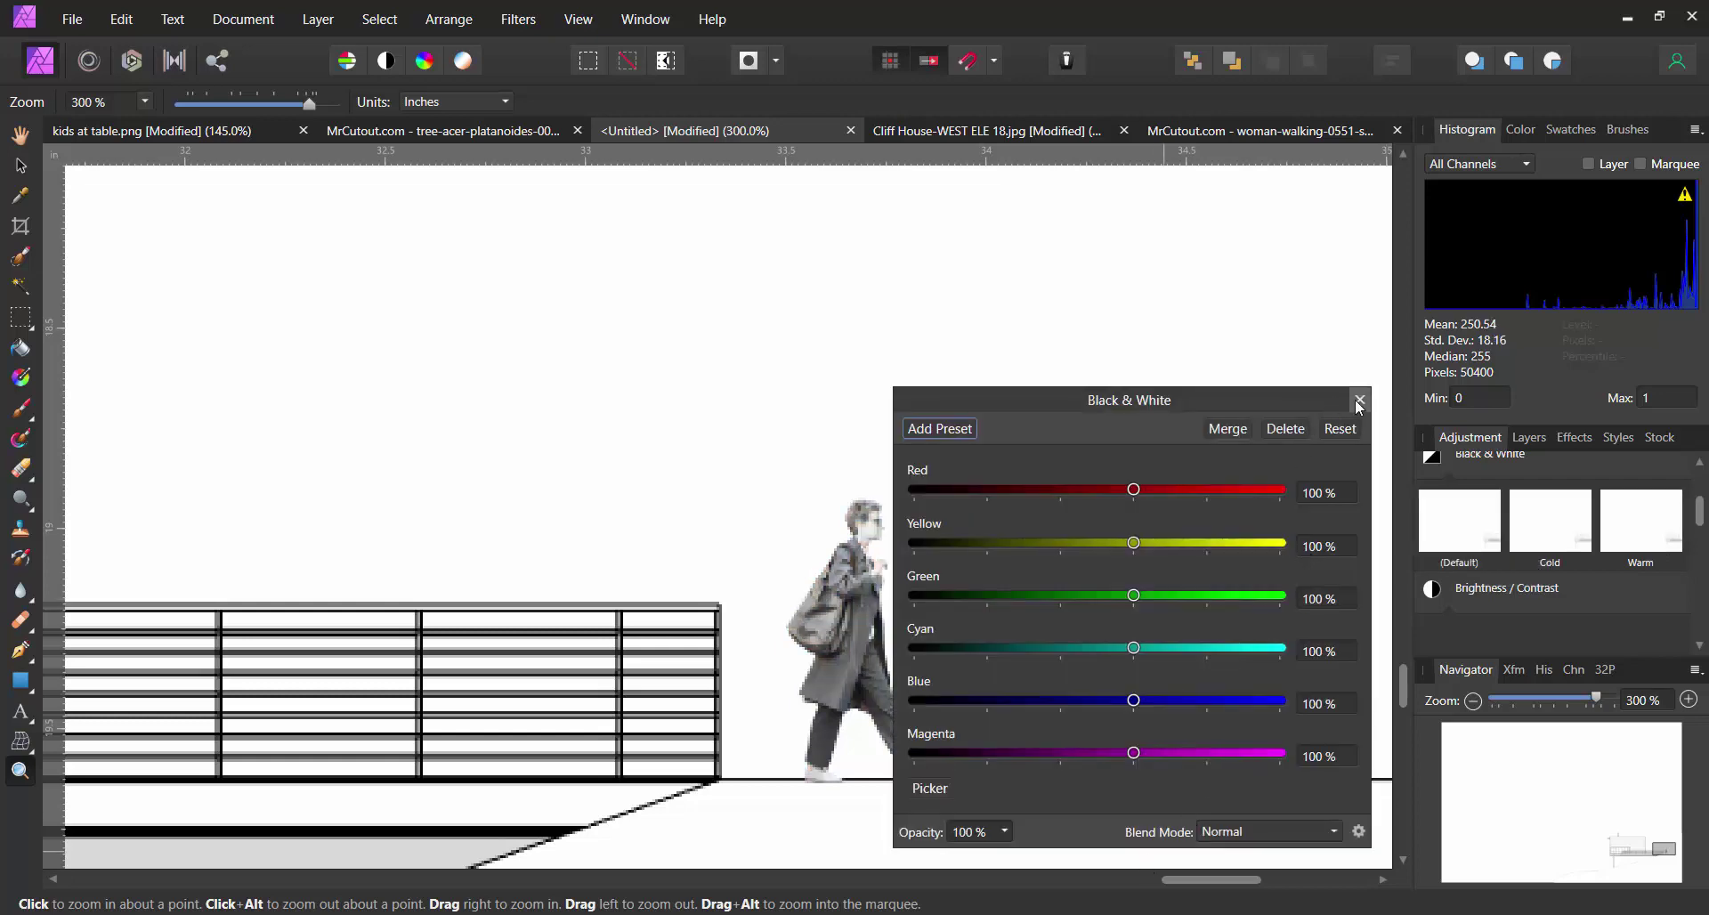
left_click(1361, 400)
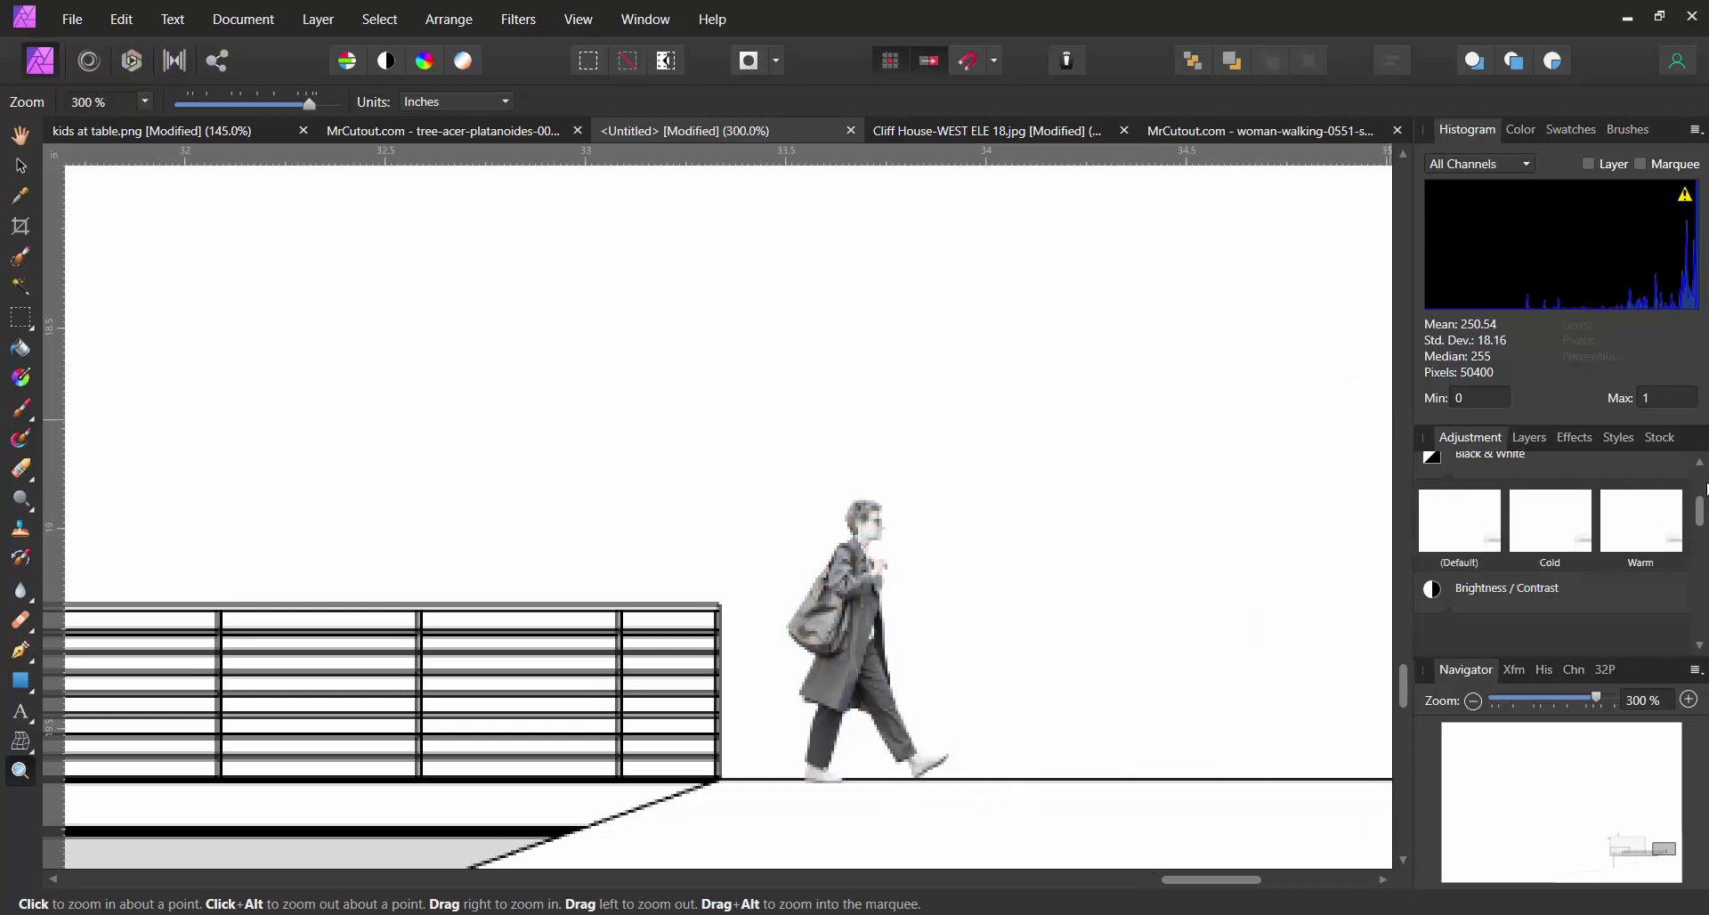
Add a Brightness / Contrast adjustment with brightness at -100% and contrast at 100%.
scroll(1702, 498, "up", 2)
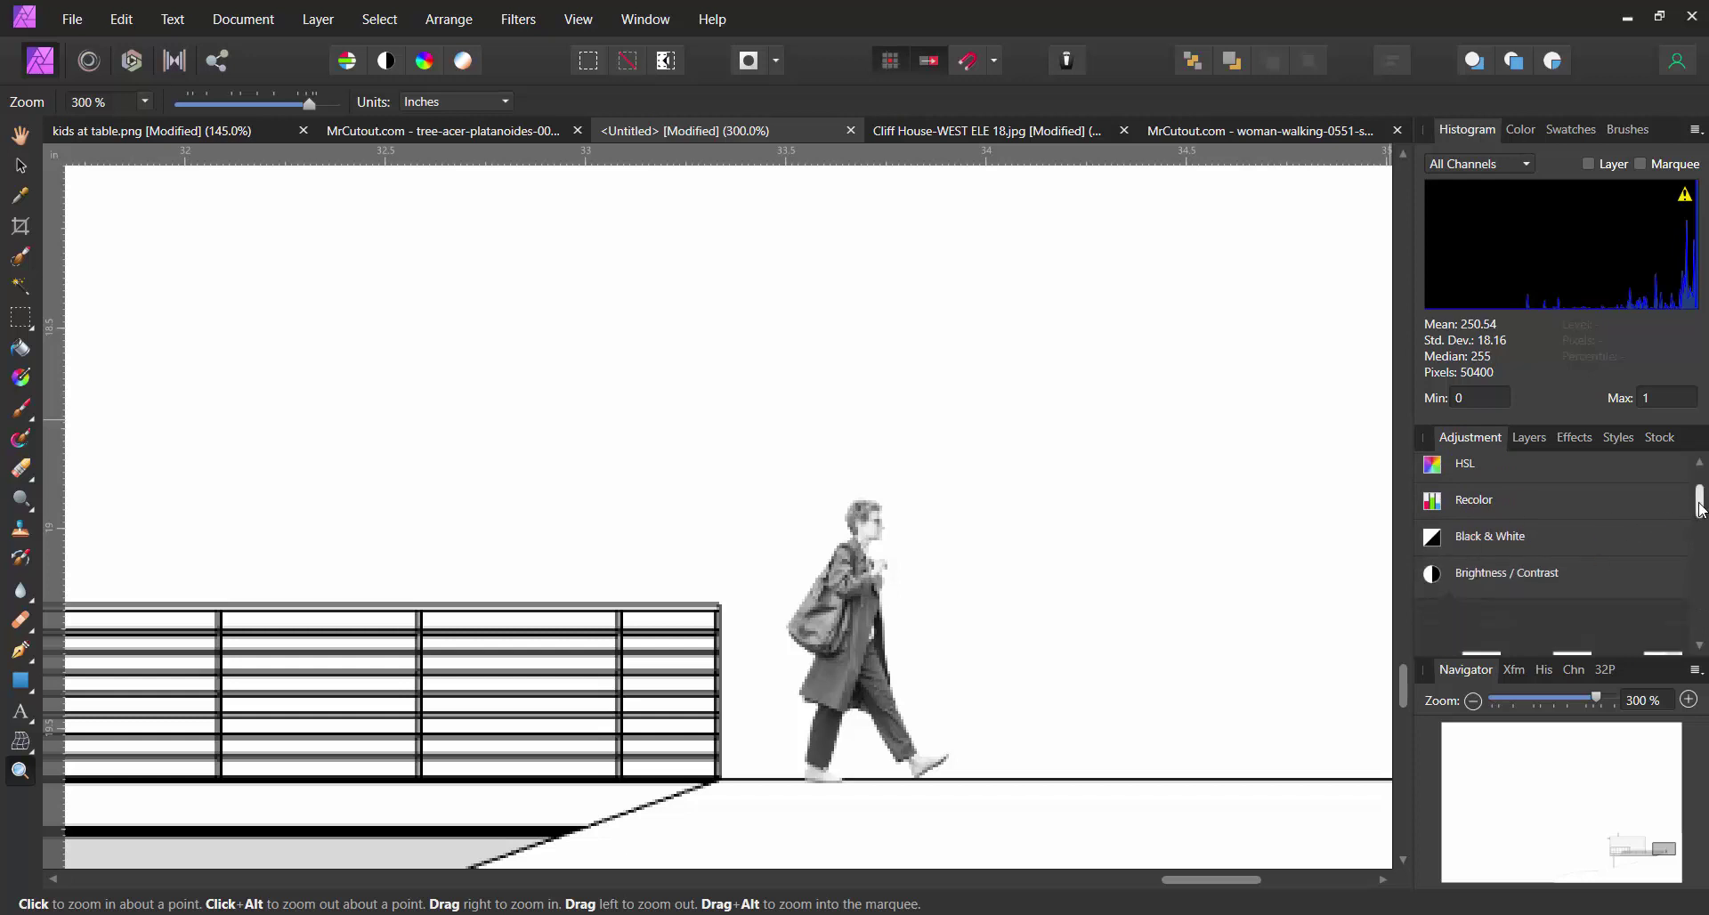
scroll(1524, 572, "down", 4)
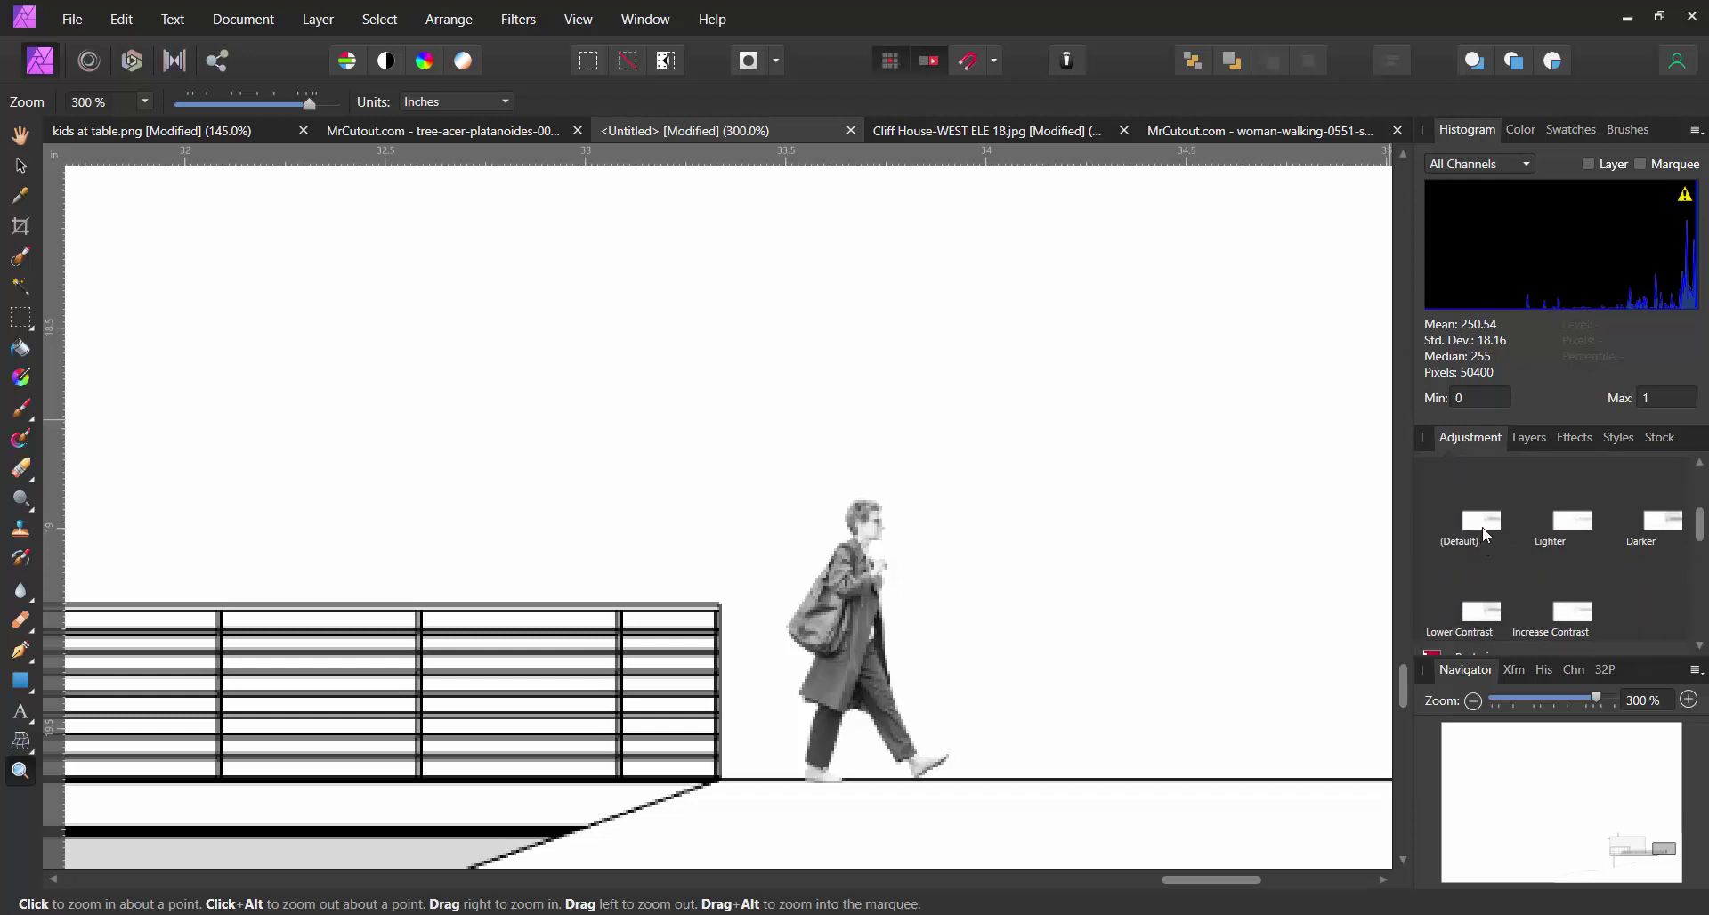
left_click(1484, 530)
left_click_drag(1055, 616, 1085, 238)
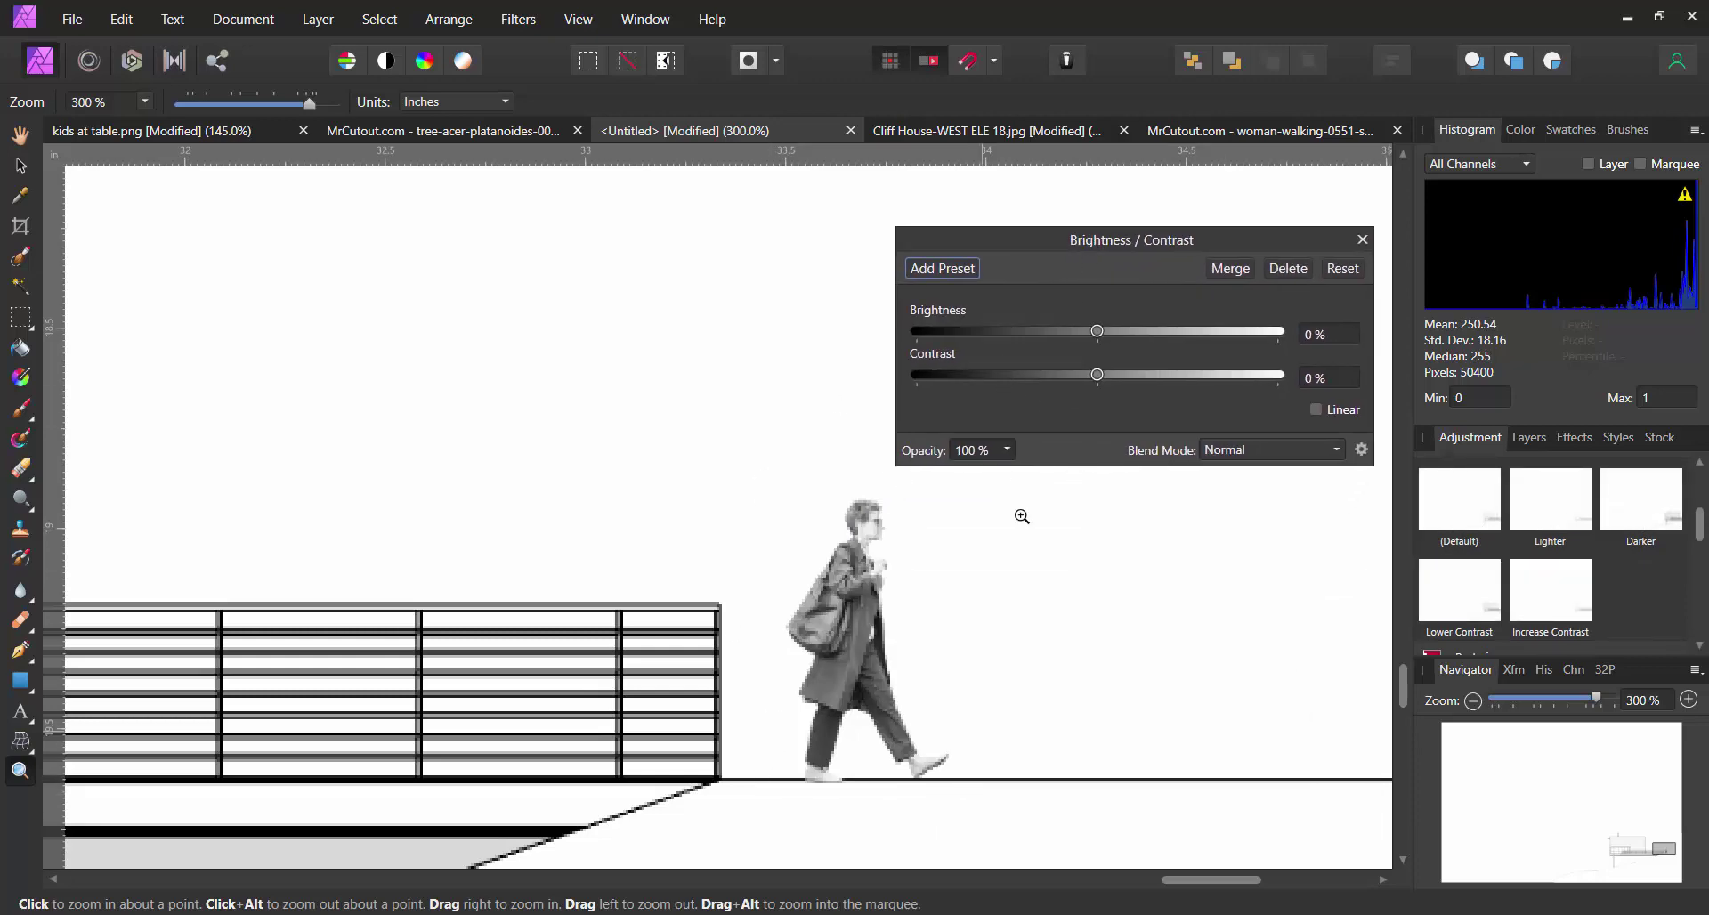
left_click_drag(1098, 331, 916, 332)
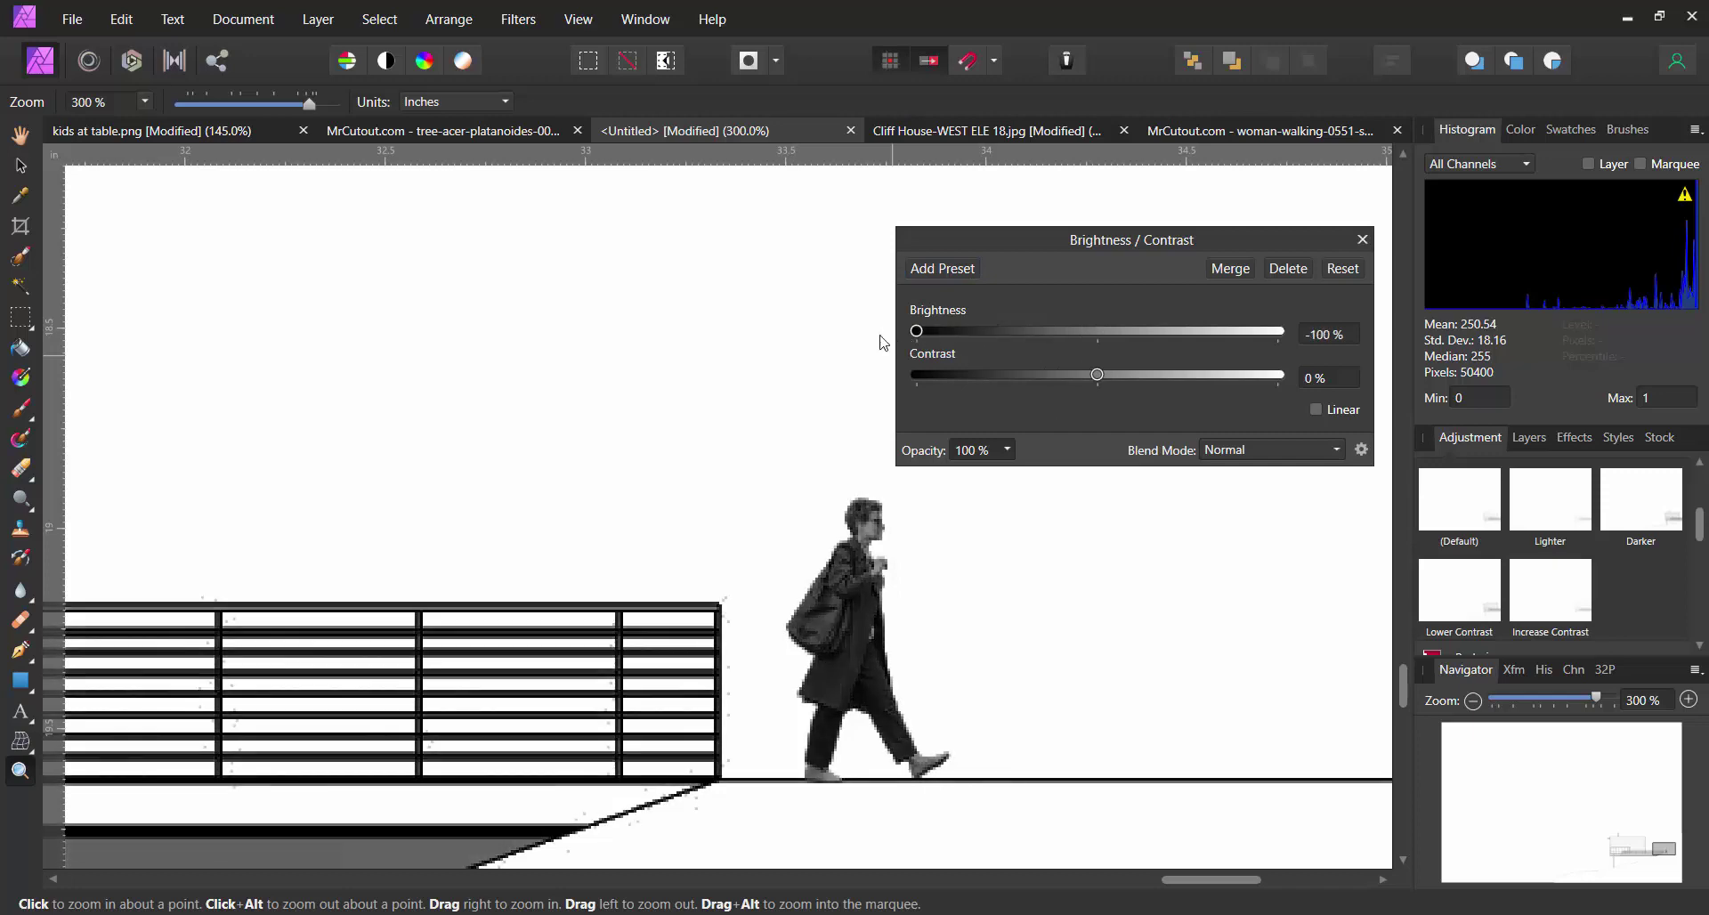
left_click_drag(1098, 375, 1281, 374)
left_click_drag(935, 337, 895, 344)
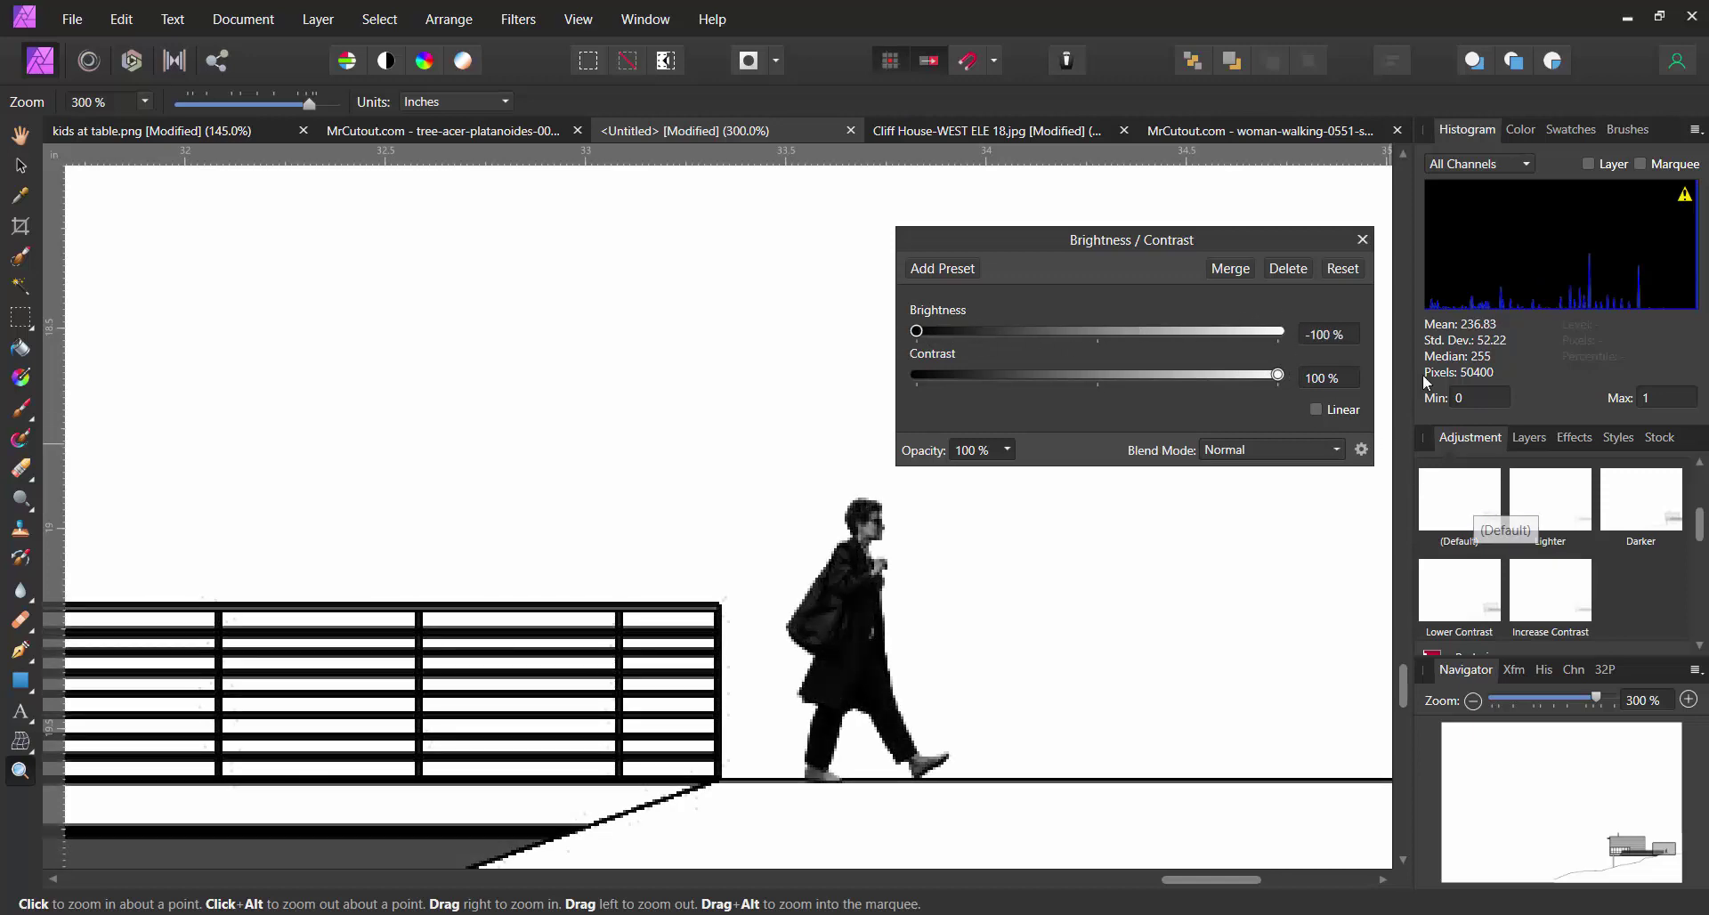
left_click(1362, 239)
scroll(1700, 527, "up", 3)
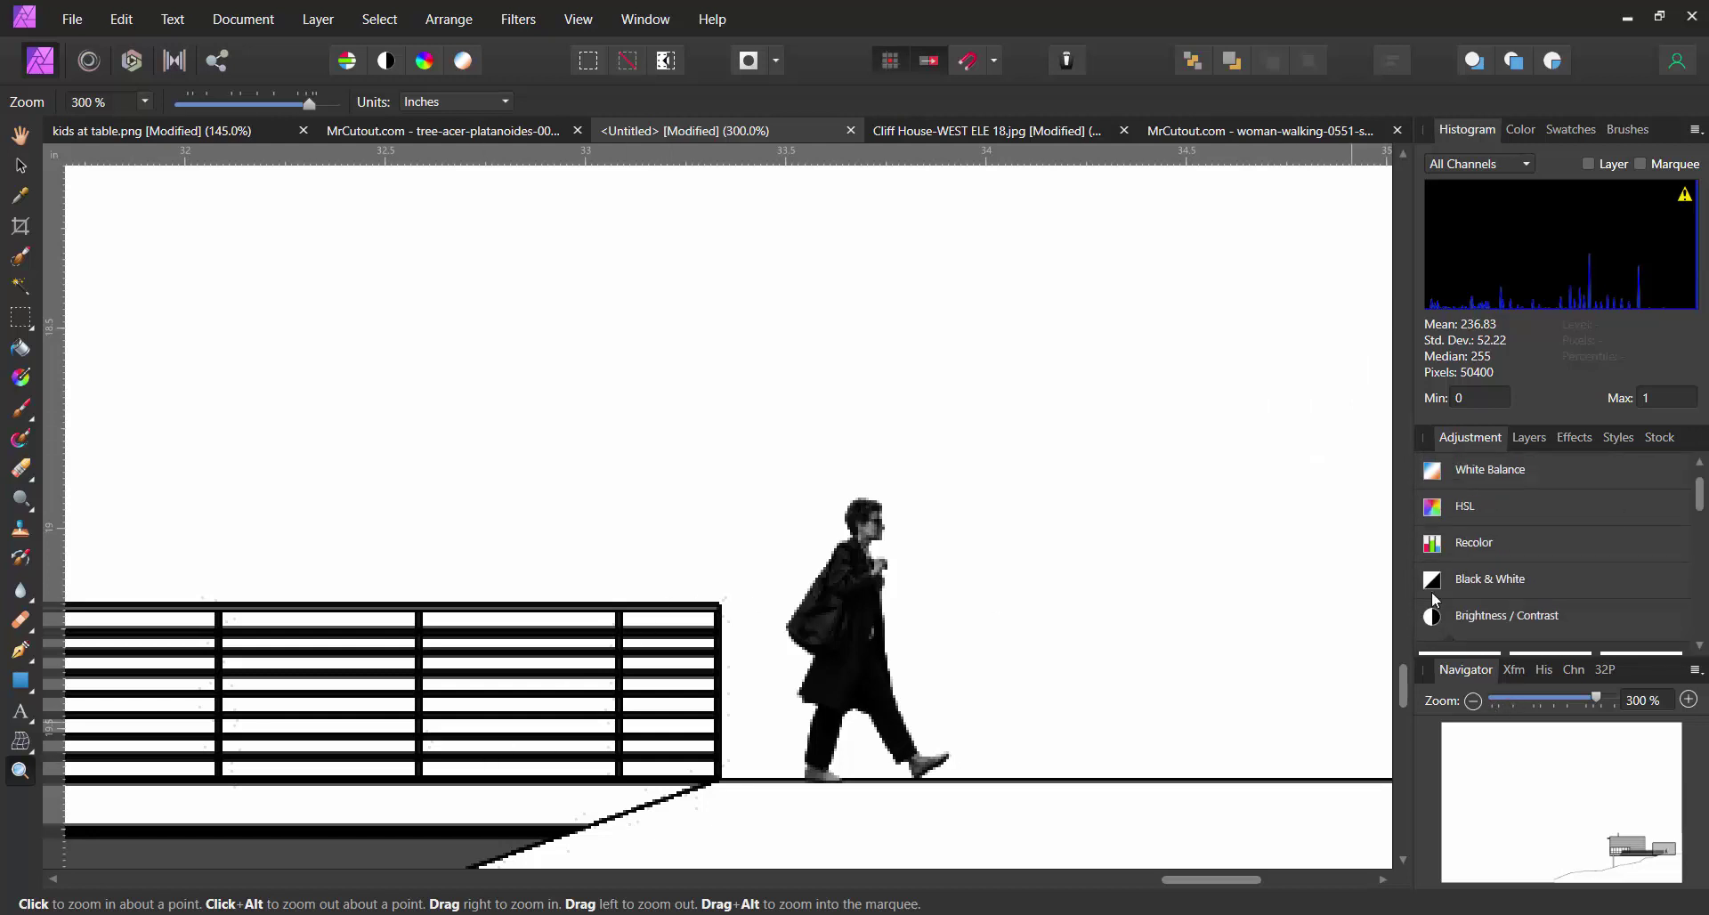
Review the layer stack and examine how the two adjustments affect the figure and the elevation linework.
left_click(1530, 439)
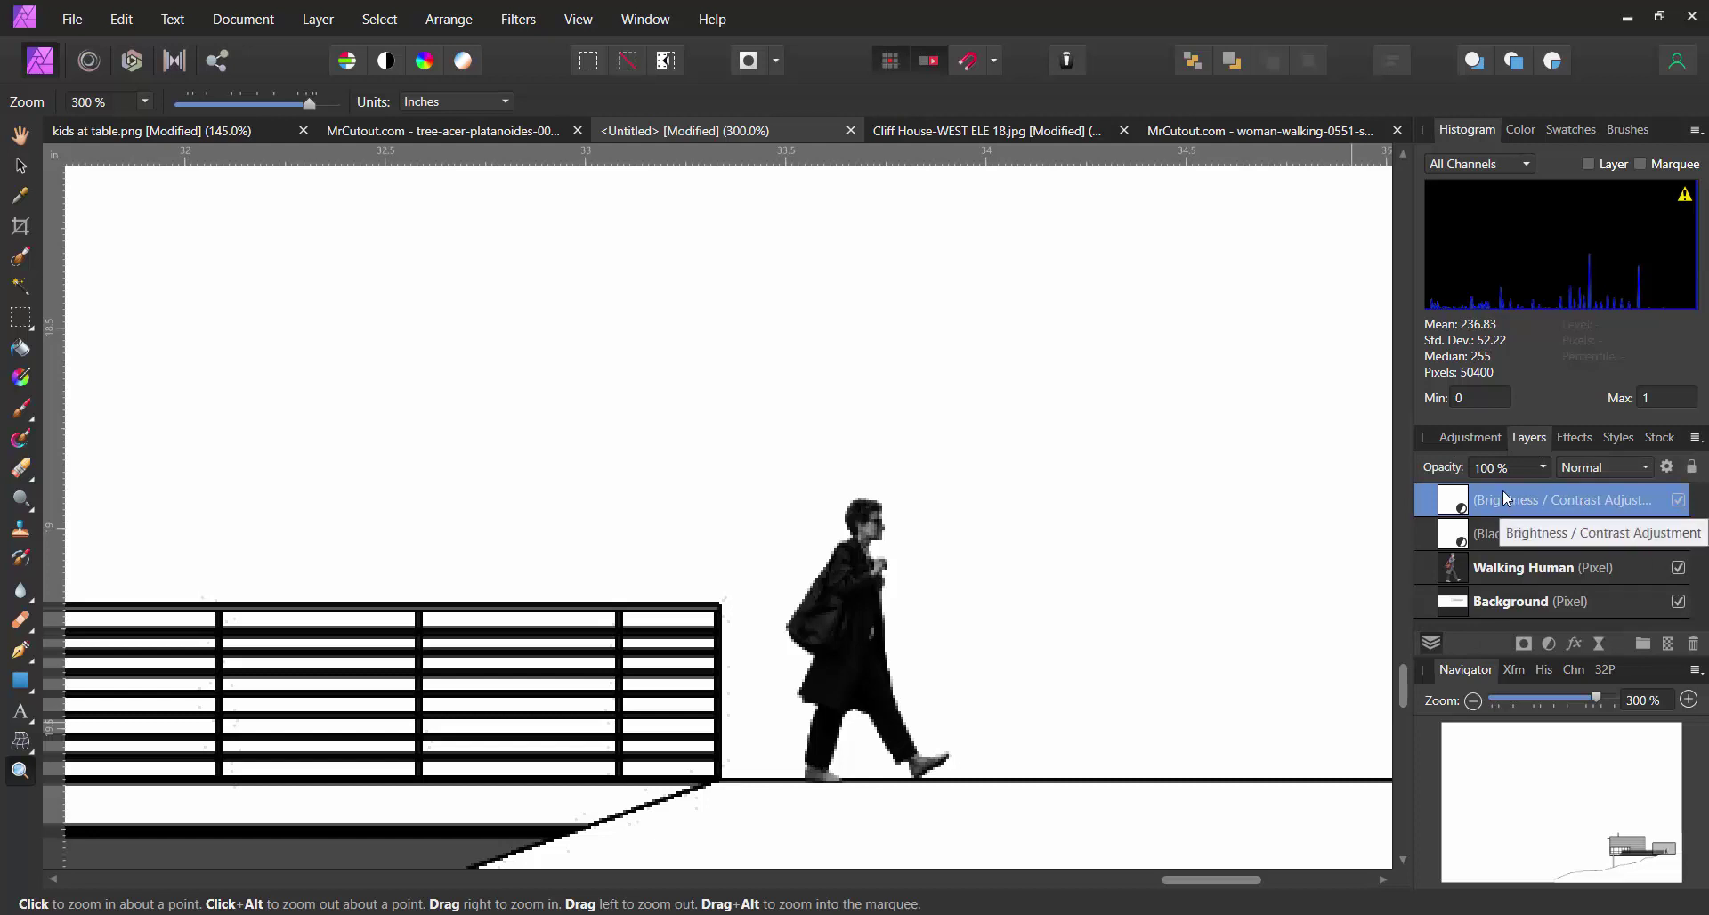
left_click(1527, 525)
left_click(1531, 575)
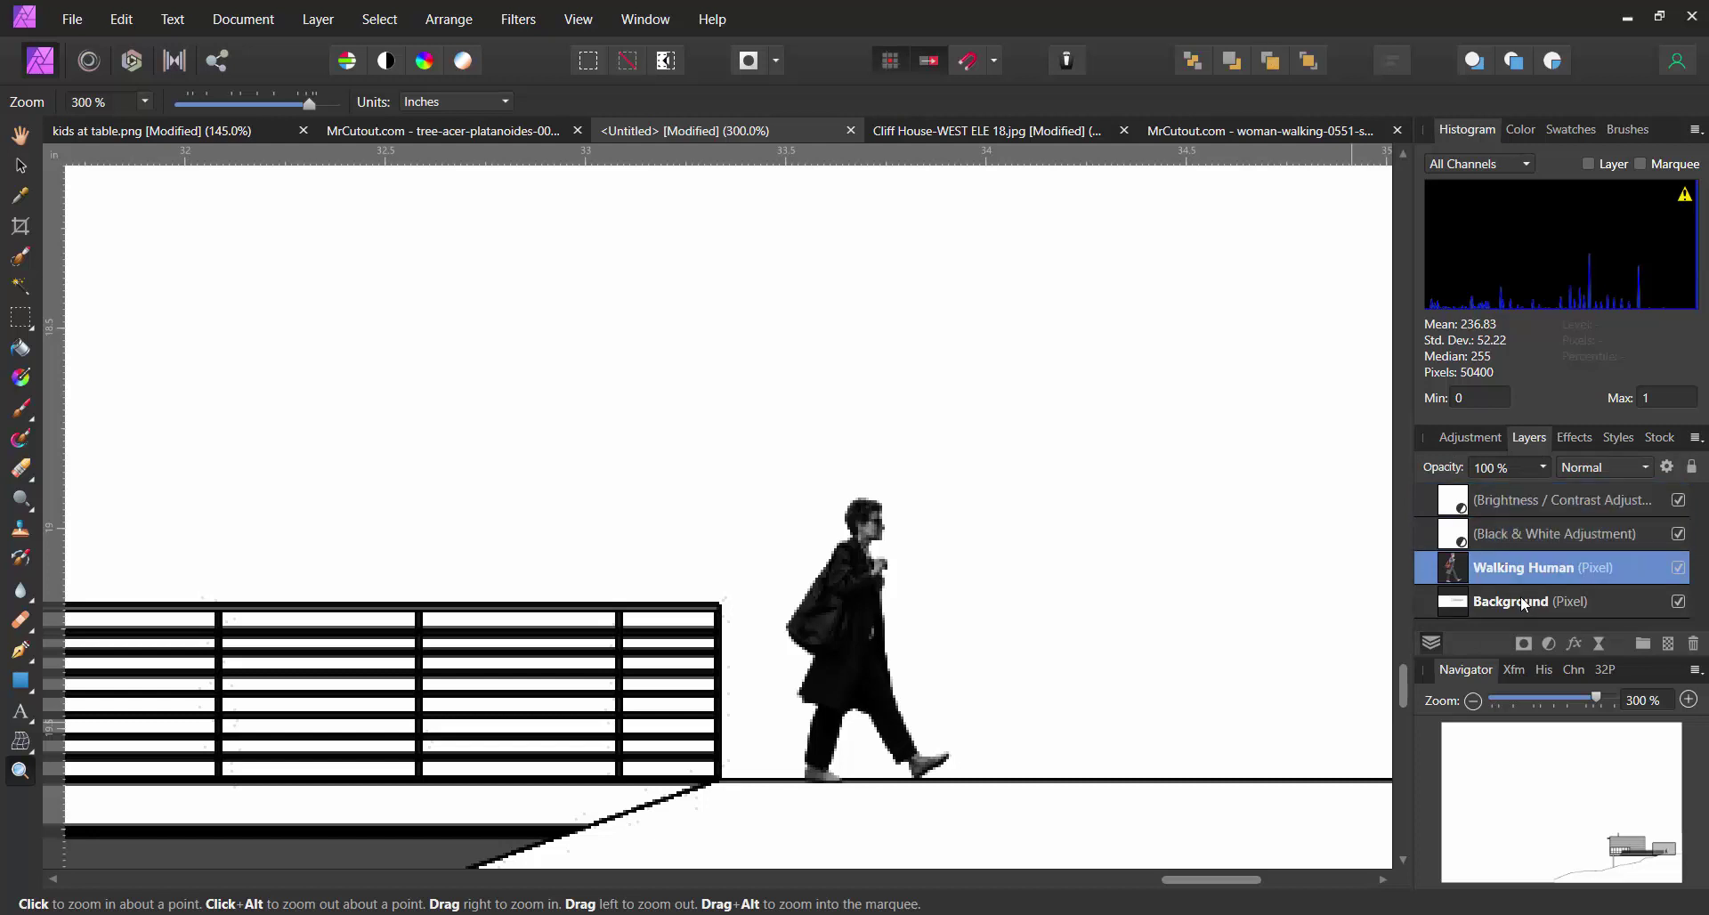
left_click(1526, 605)
left_click(1524, 566)
left_click(1526, 533)
left_click(1517, 506)
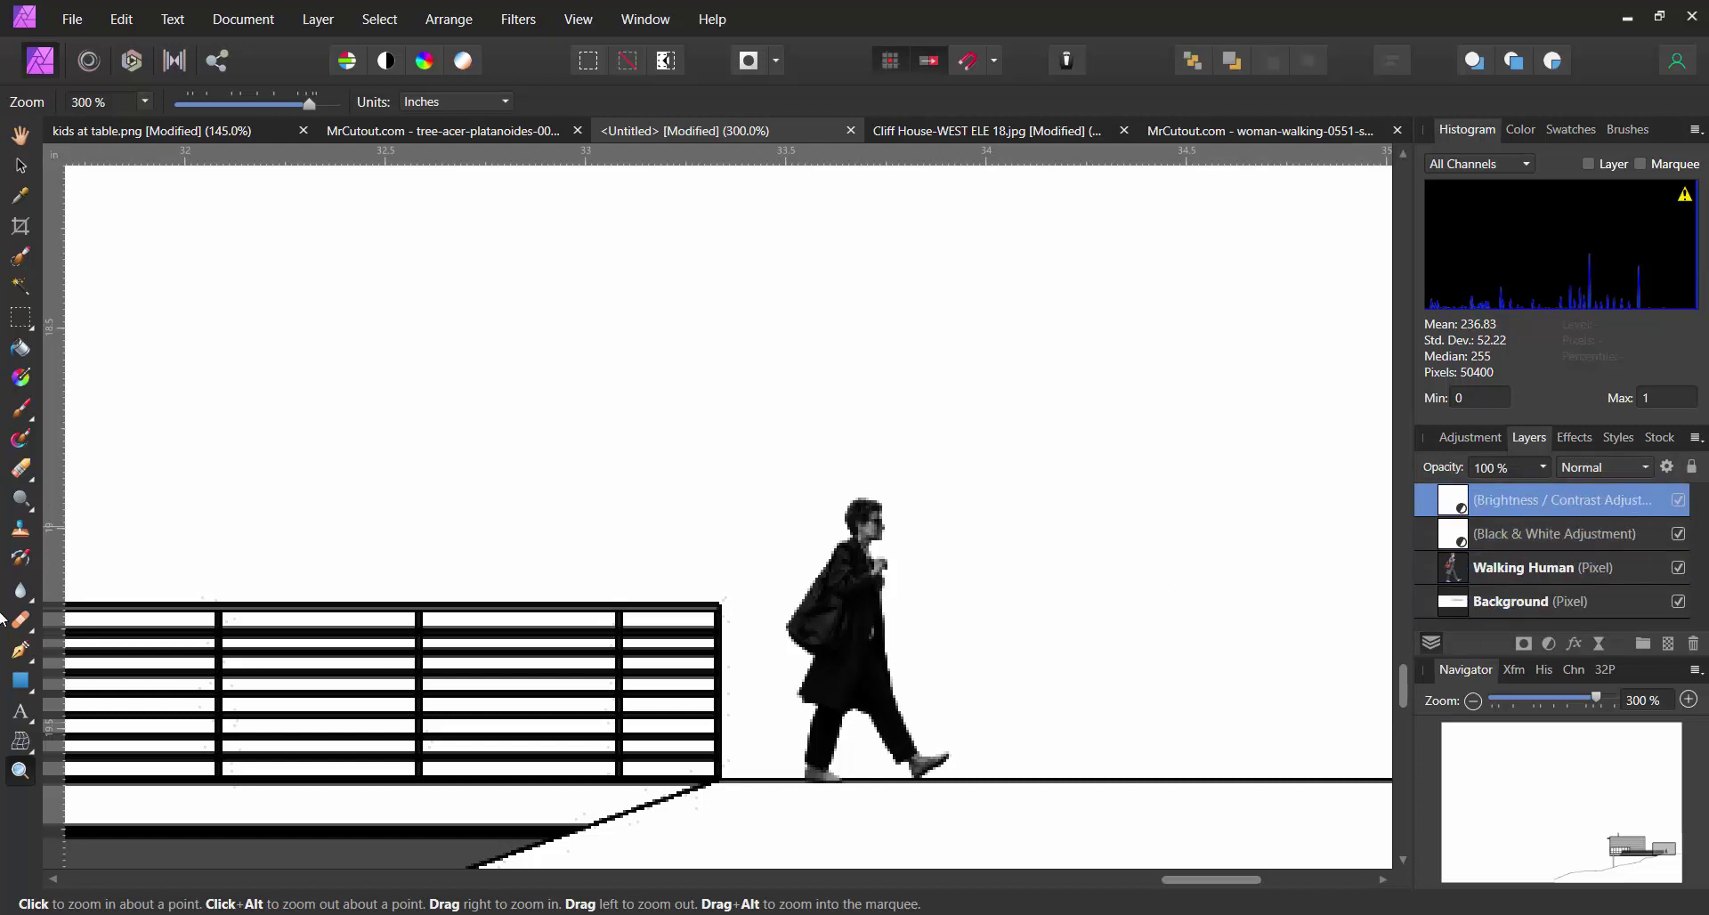
left_click(380, 589, "alt")
left_click(344, 590, "alt")
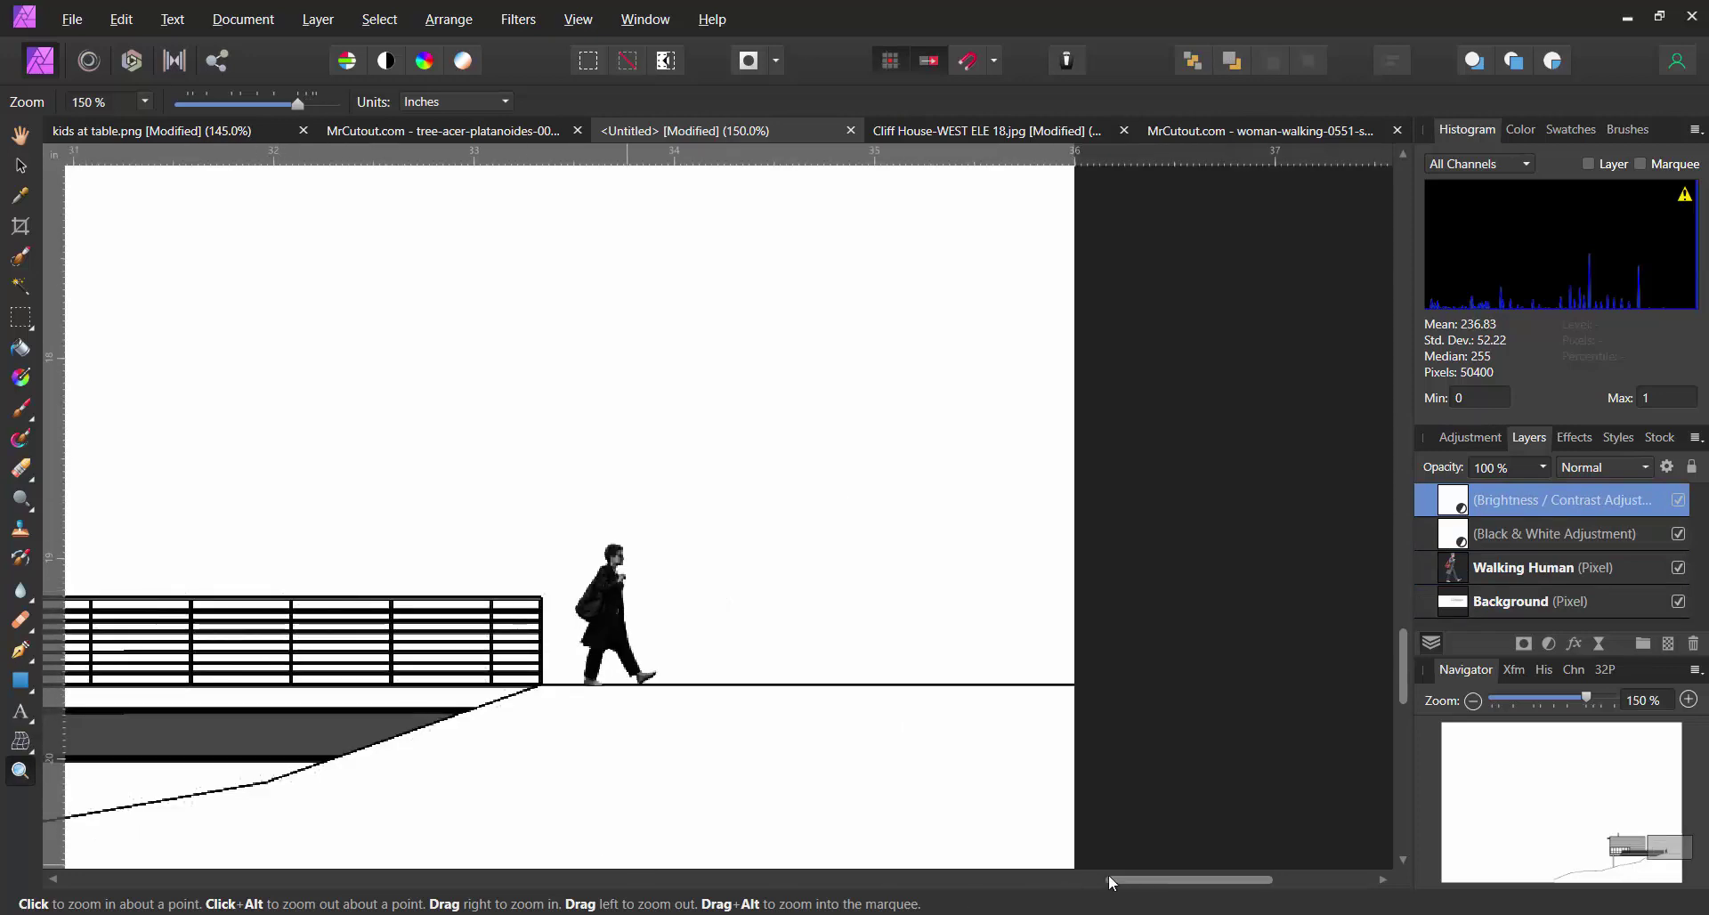
left_click_drag(1108, 874, 1014, 874)
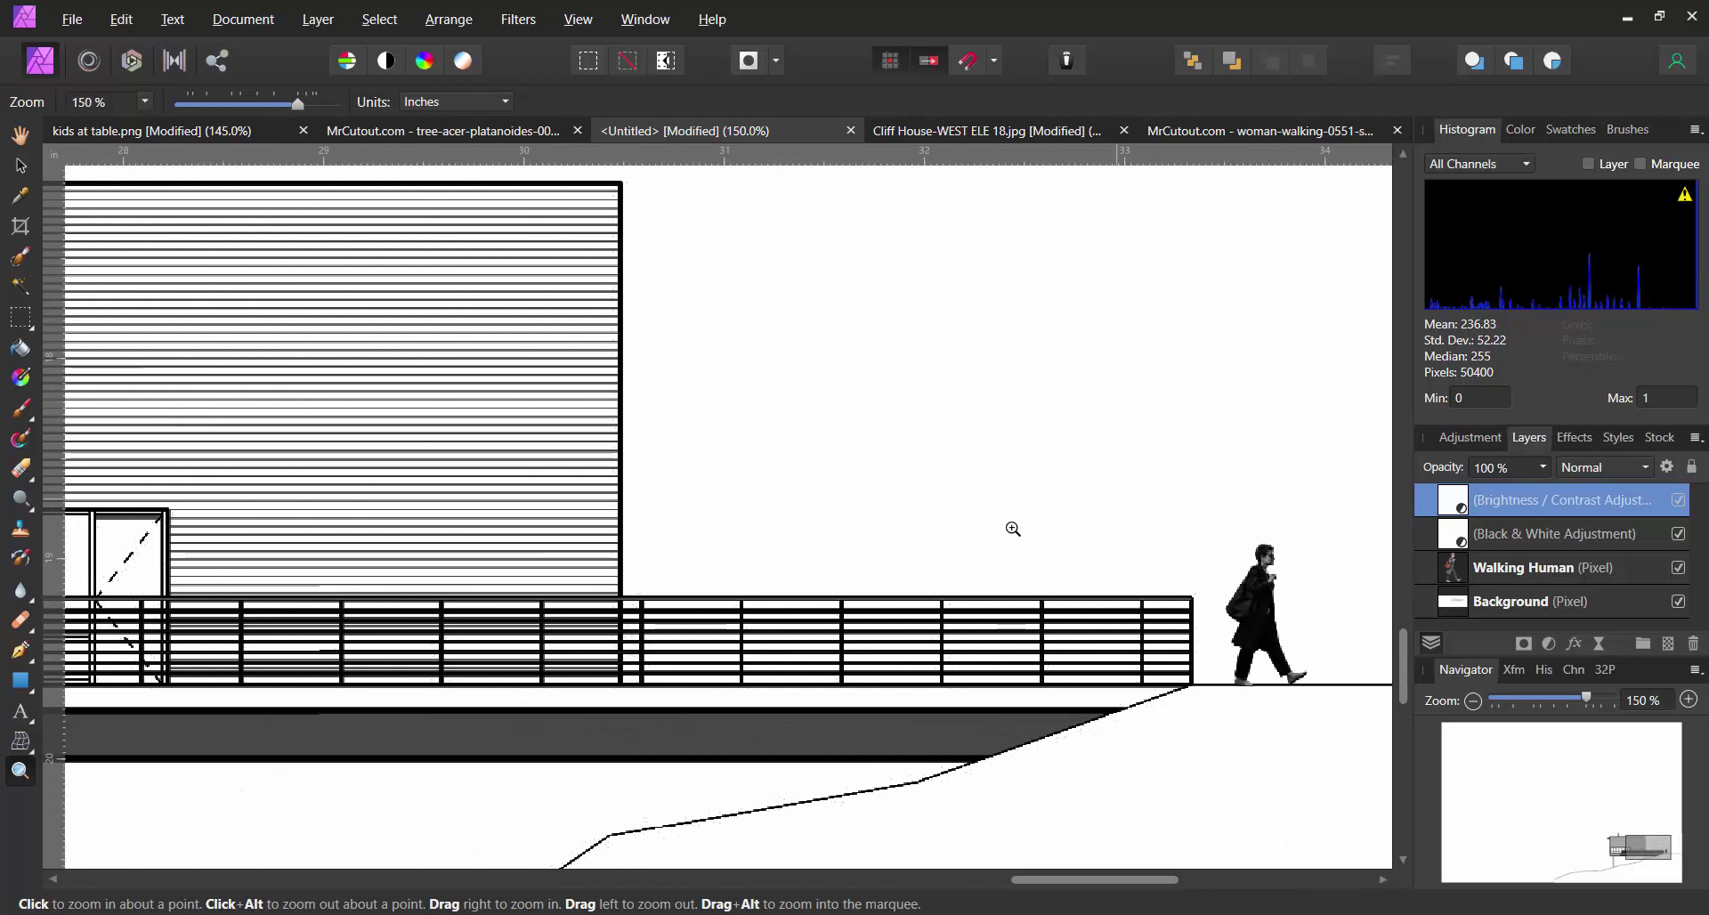
Nest the Brightness / Contrast and Black & White adjustments inside the Walking Human layer so they affect only the figure.
mouse_move(1547, 534)
left_mouse_down()
mouse_move(1530, 573)
mouse_move(1531, 543)
left_mouse_up()
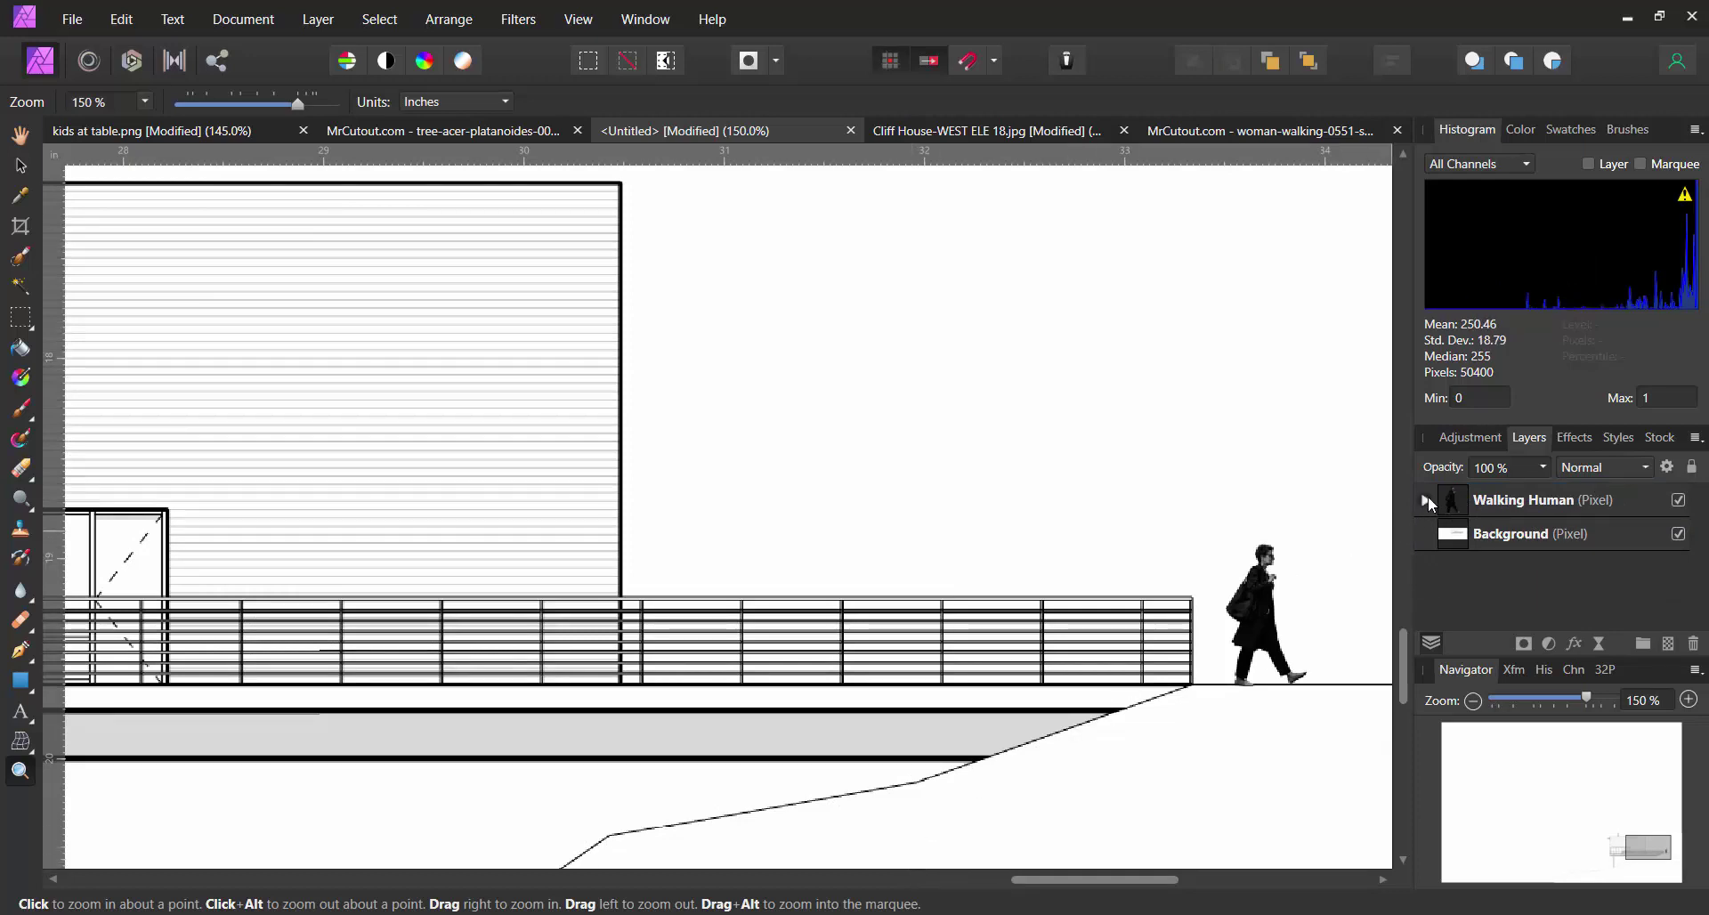
left_click(1425, 499)
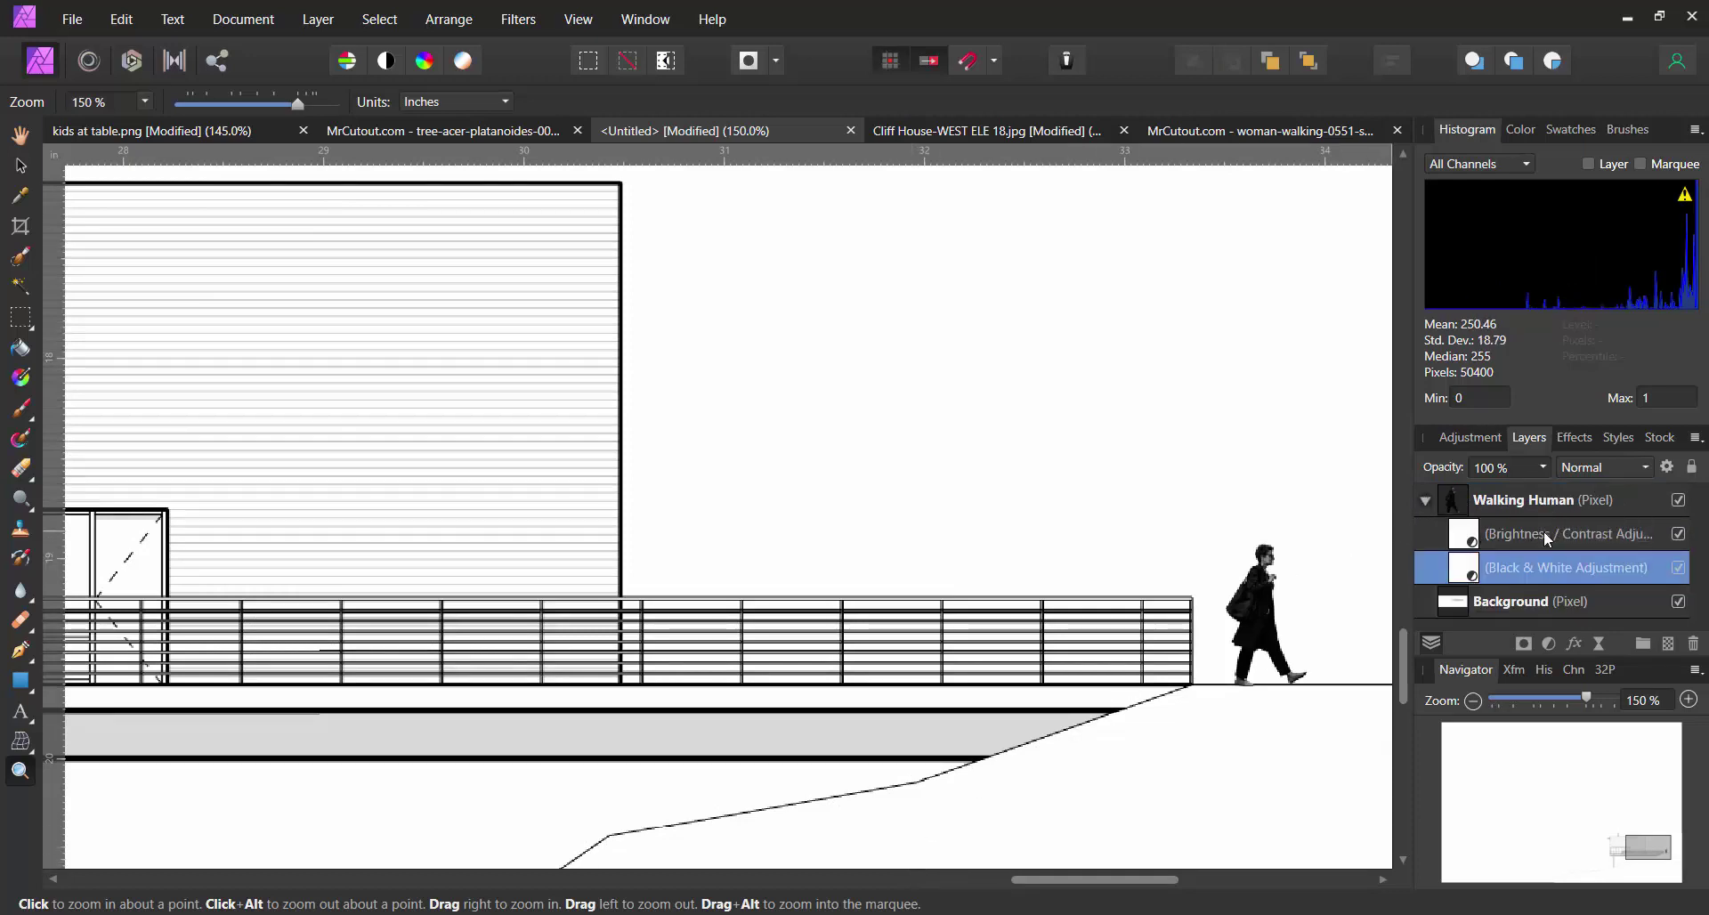
left_click(1506, 532)
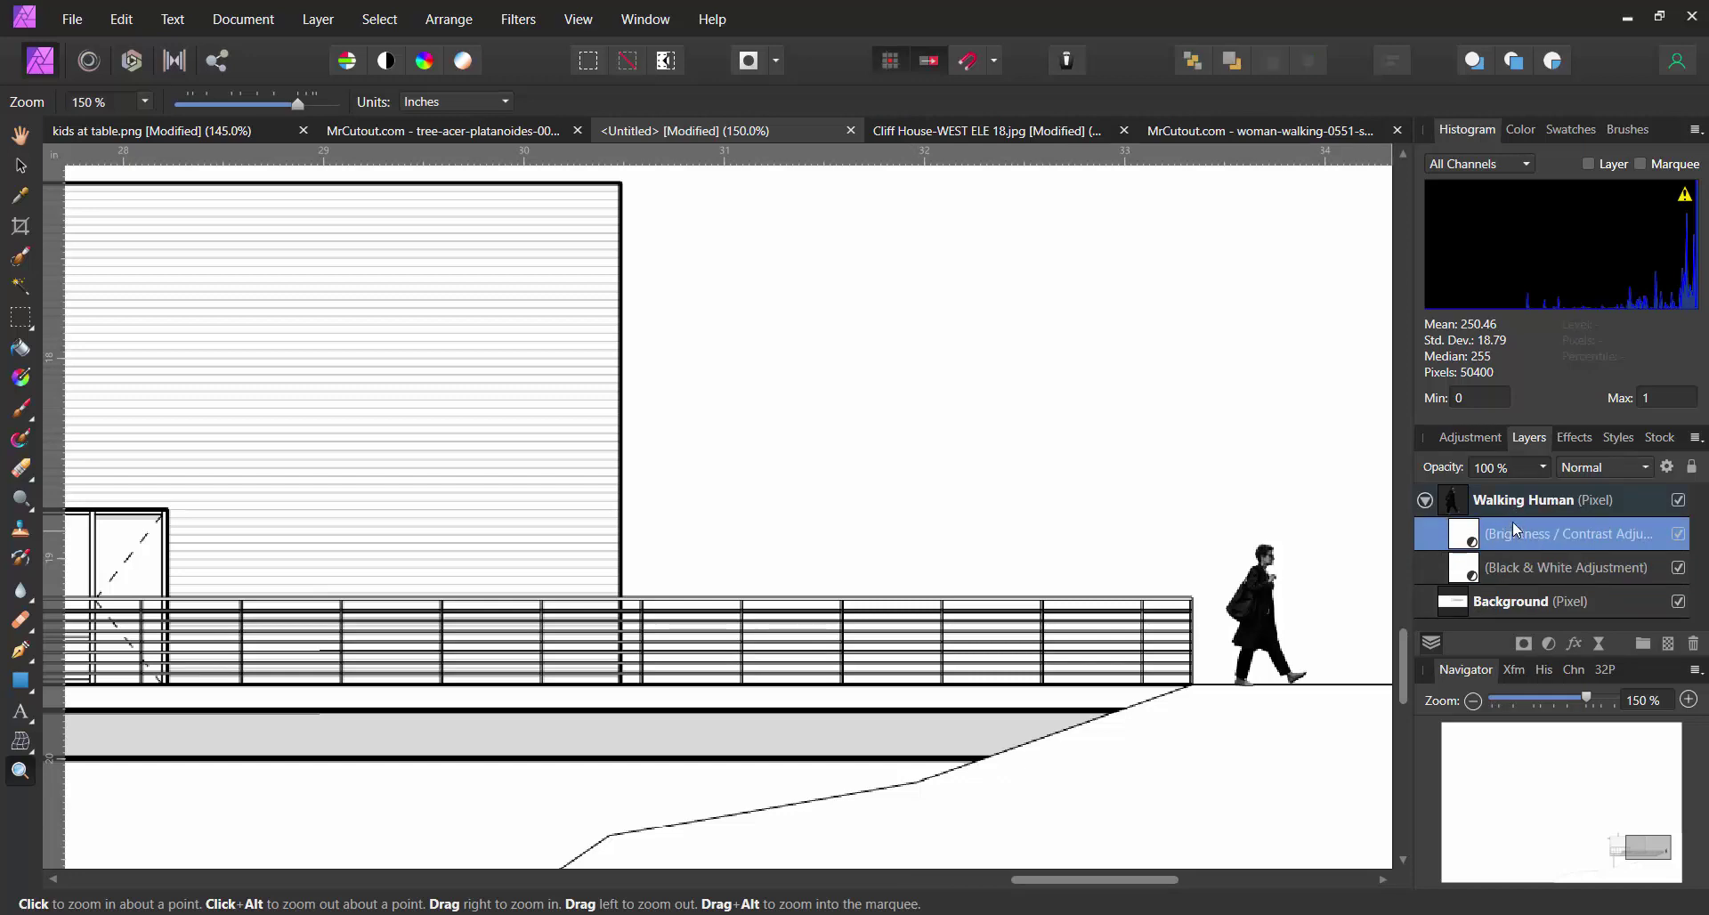
left_click(1537, 567)
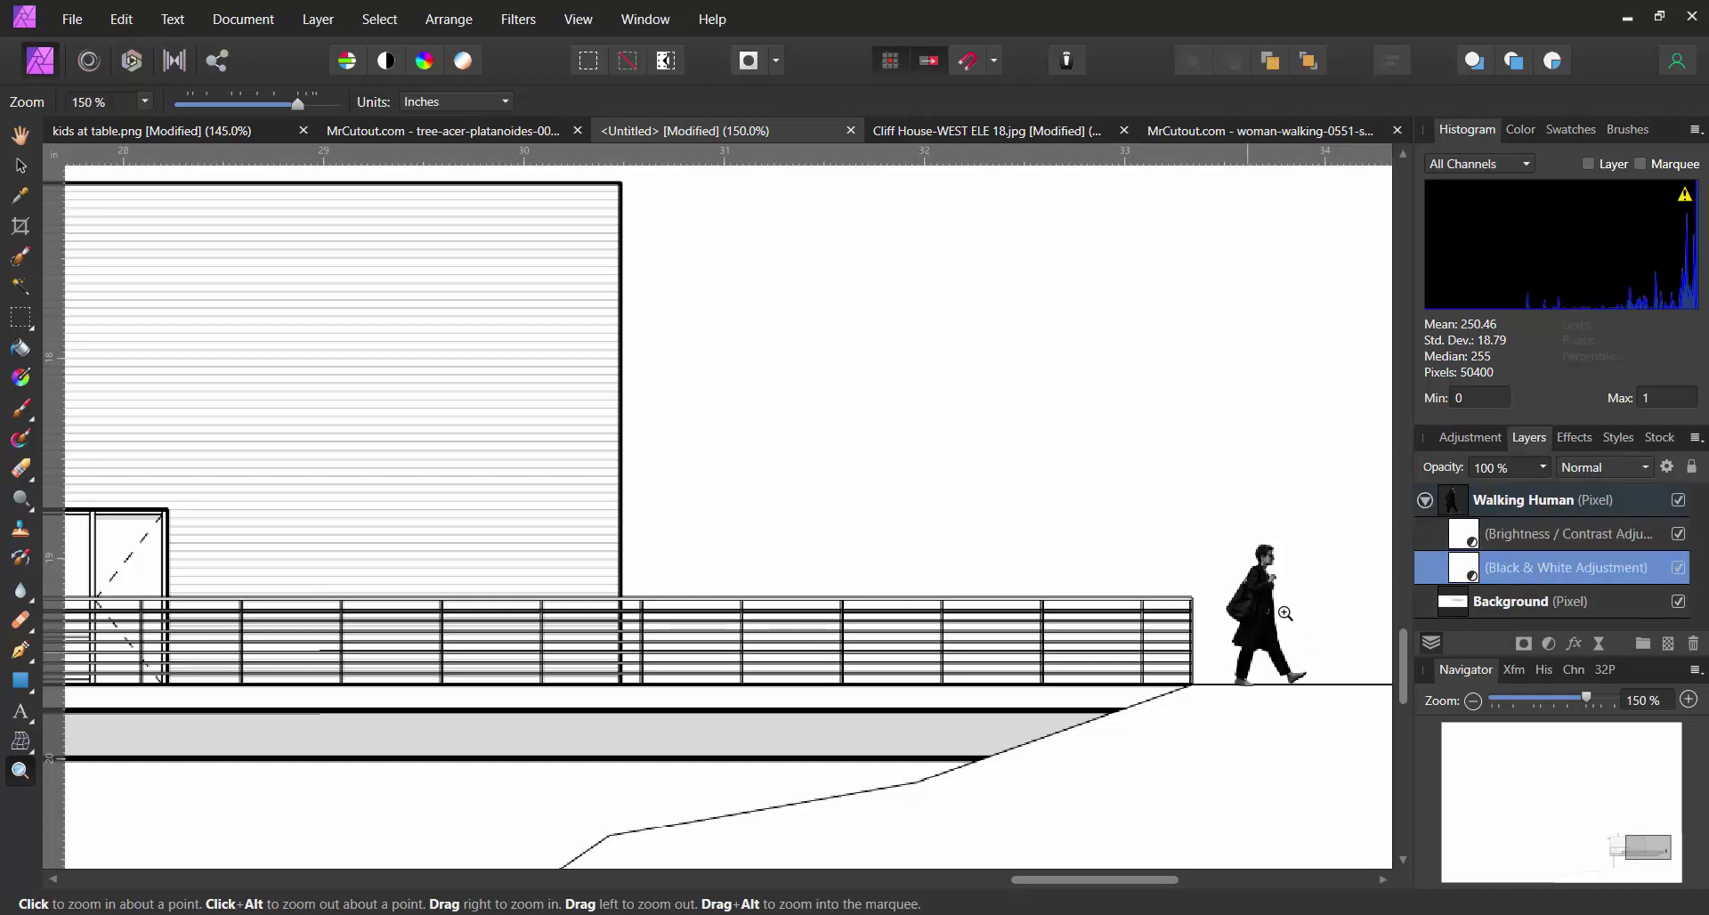
Try out the opacity control on the nested Black & White and Brightness / Contrast adjustments.
left_click(1543, 466)
mouse_move(1549, 489)
left_mouse_down()
mouse_move(1446, 495)
mouse_move(1557, 492)
left_mouse_up()
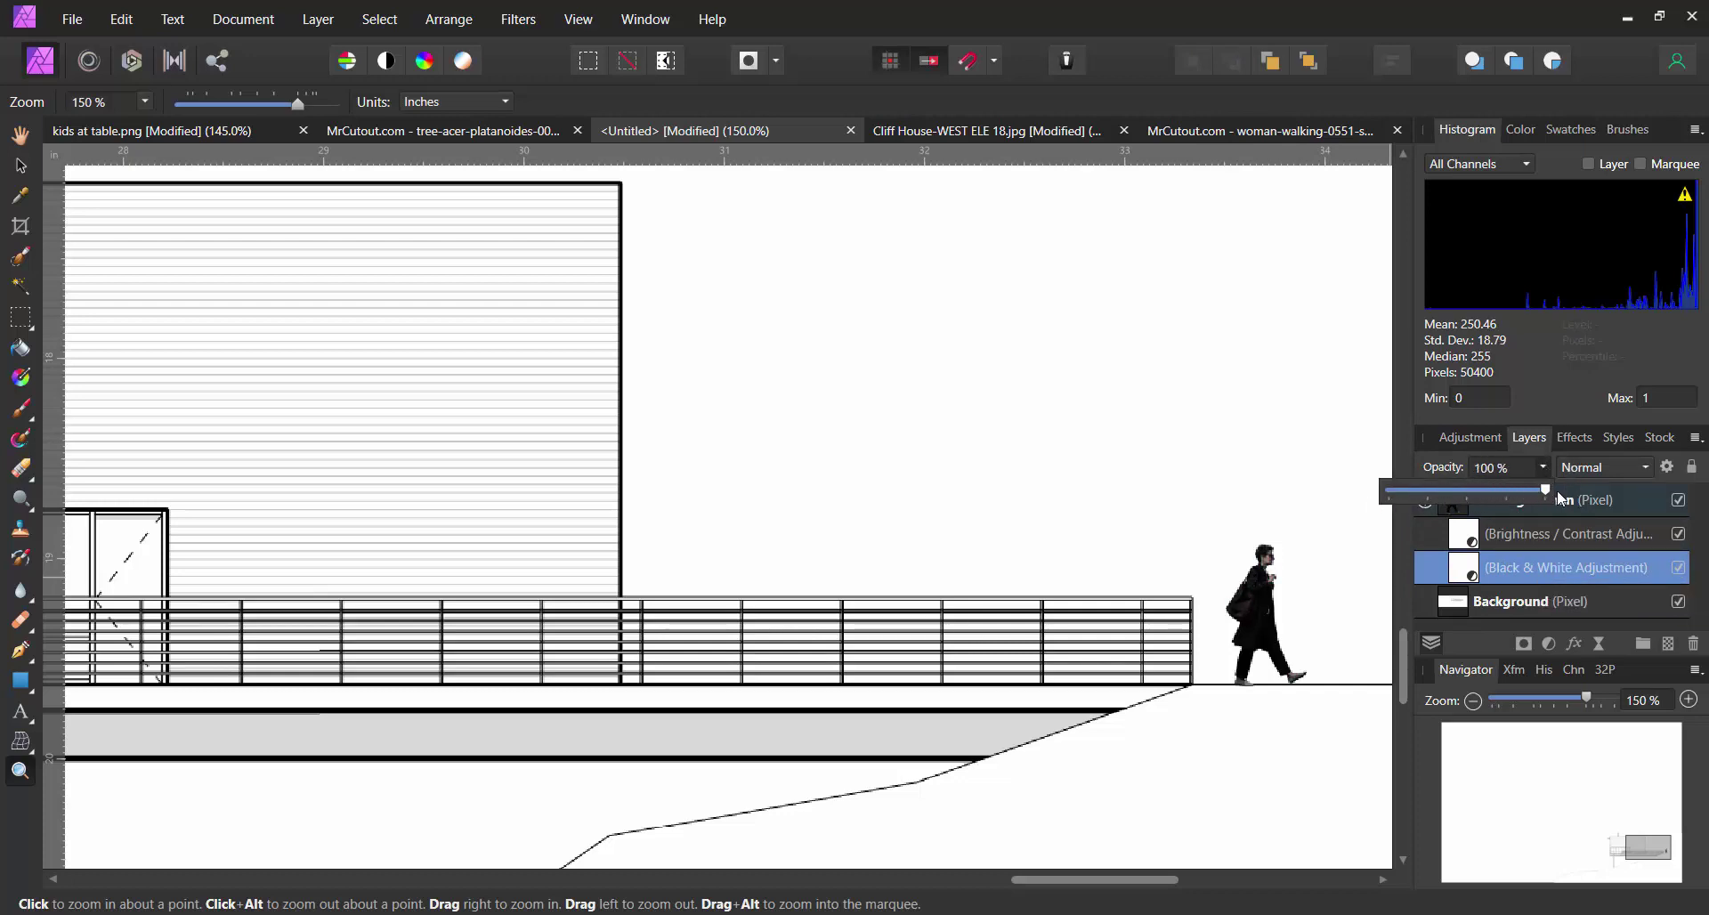
left_click(1584, 535)
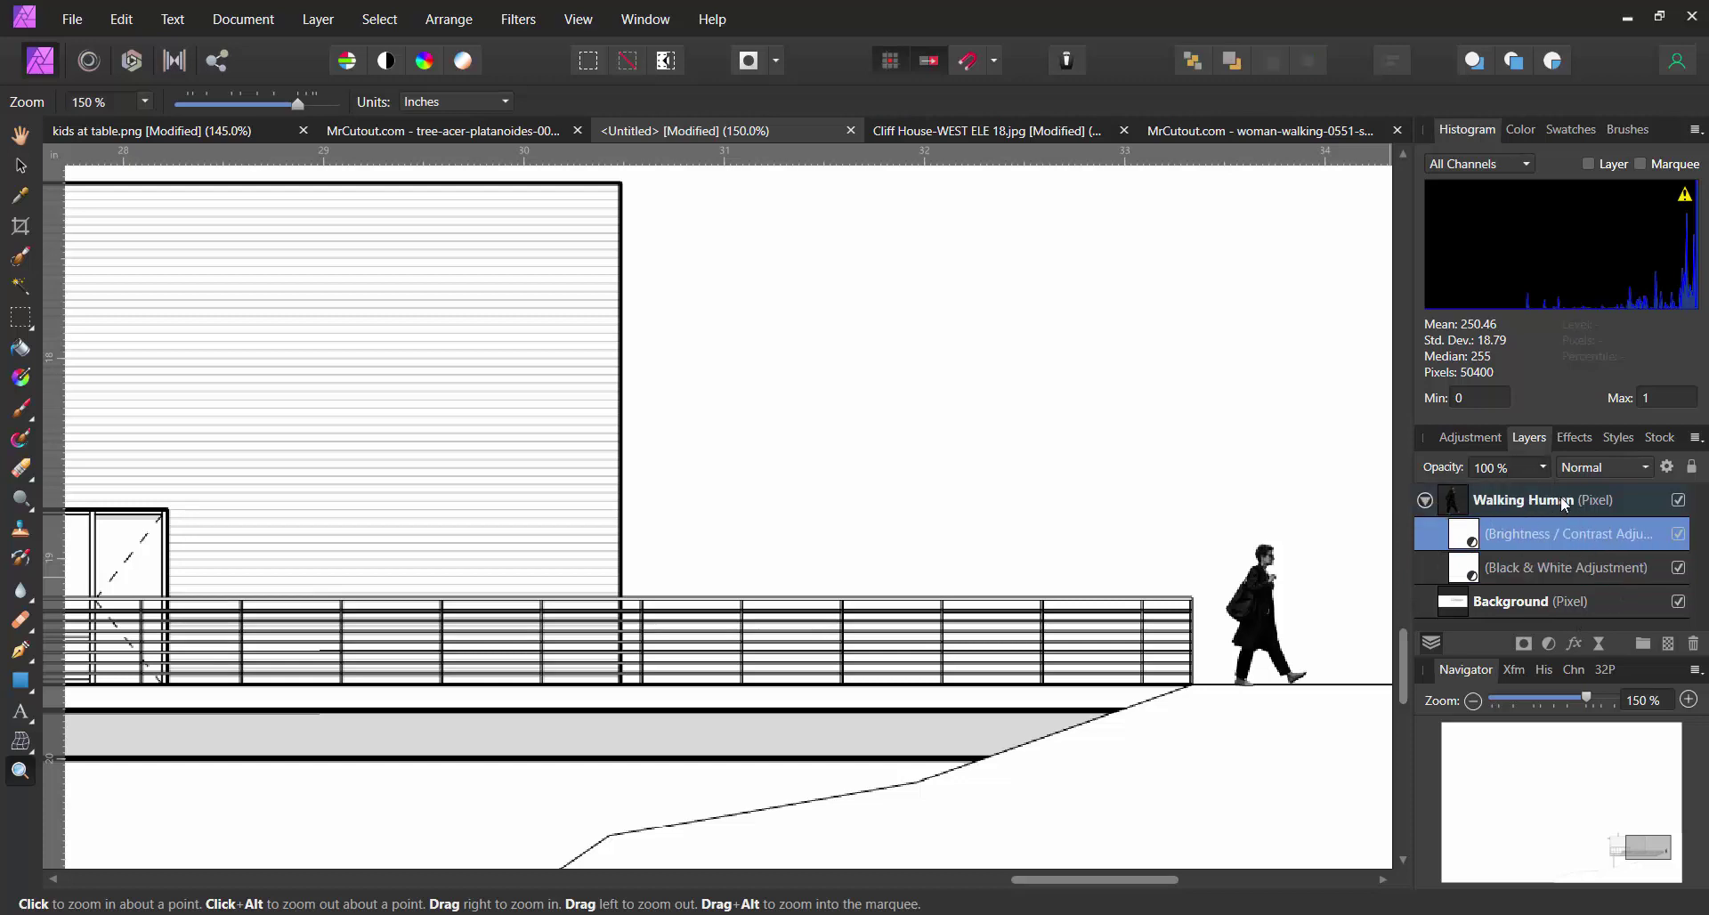
left_click(1542, 466)
mouse_move(1546, 490)
left_mouse_down()
mouse_move(1460, 495)
mouse_move(1563, 493)
left_mouse_up()
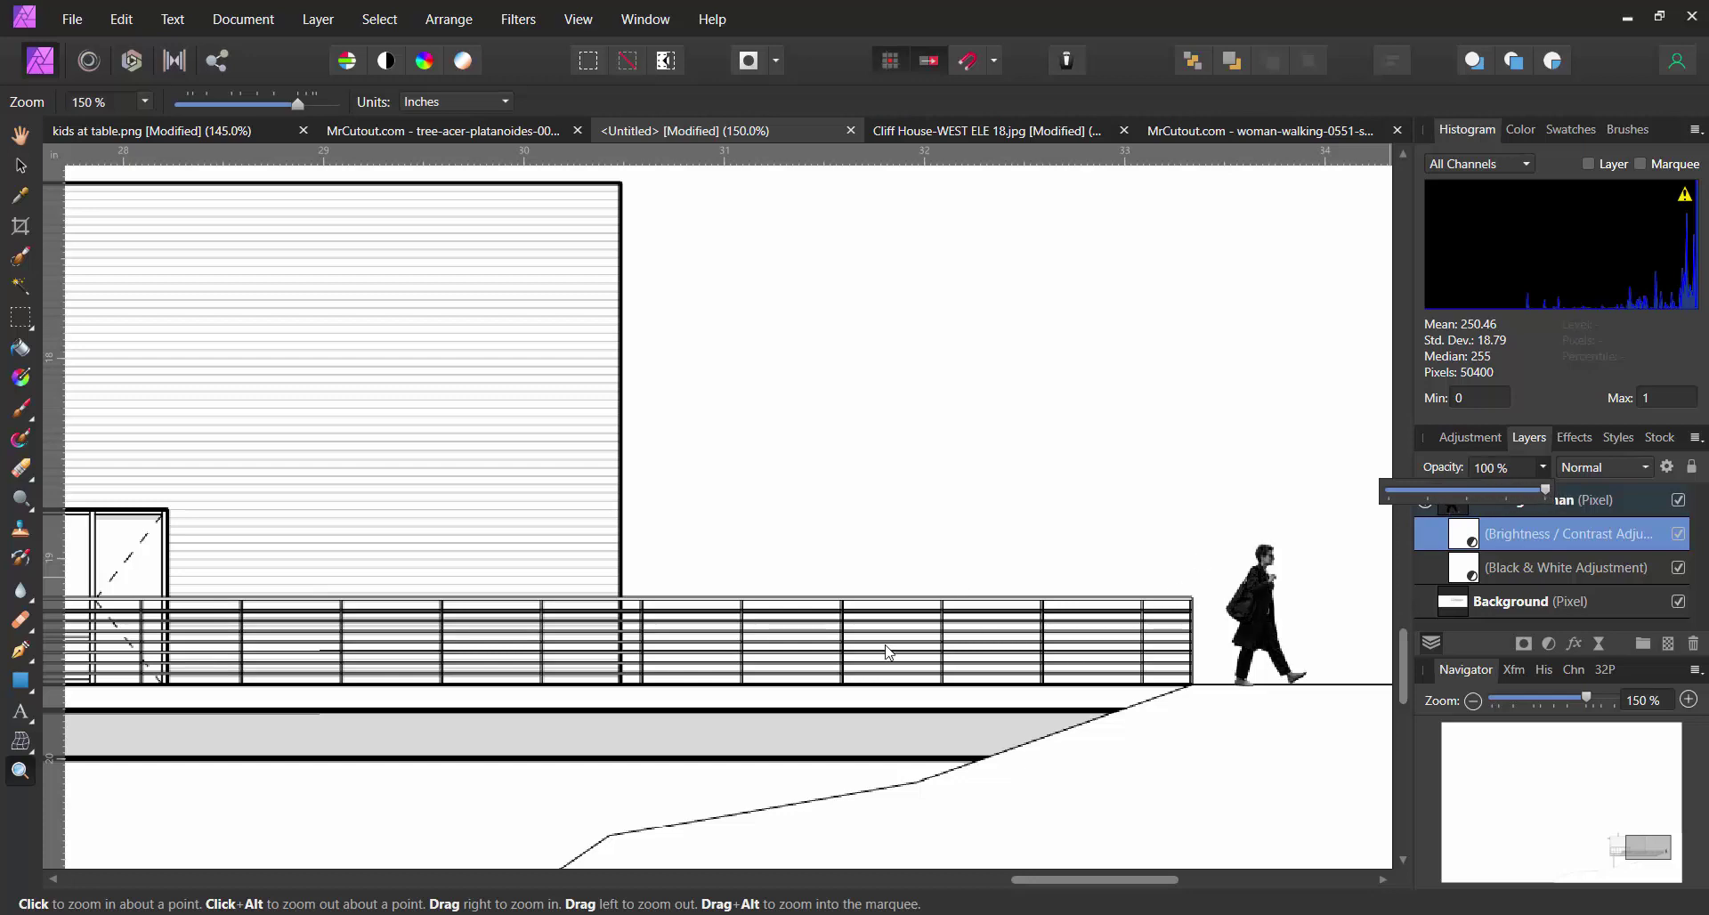
Pull the Brightness / Contrast adjustment out above the Walking Human layer to compare the effect, and nest it back inside.
double_click(1527, 537)
mouse_move(1464, 549)
left_mouse_down()
mouse_move(1504, 521)
mouse_move(1518, 481)
left_mouse_up()
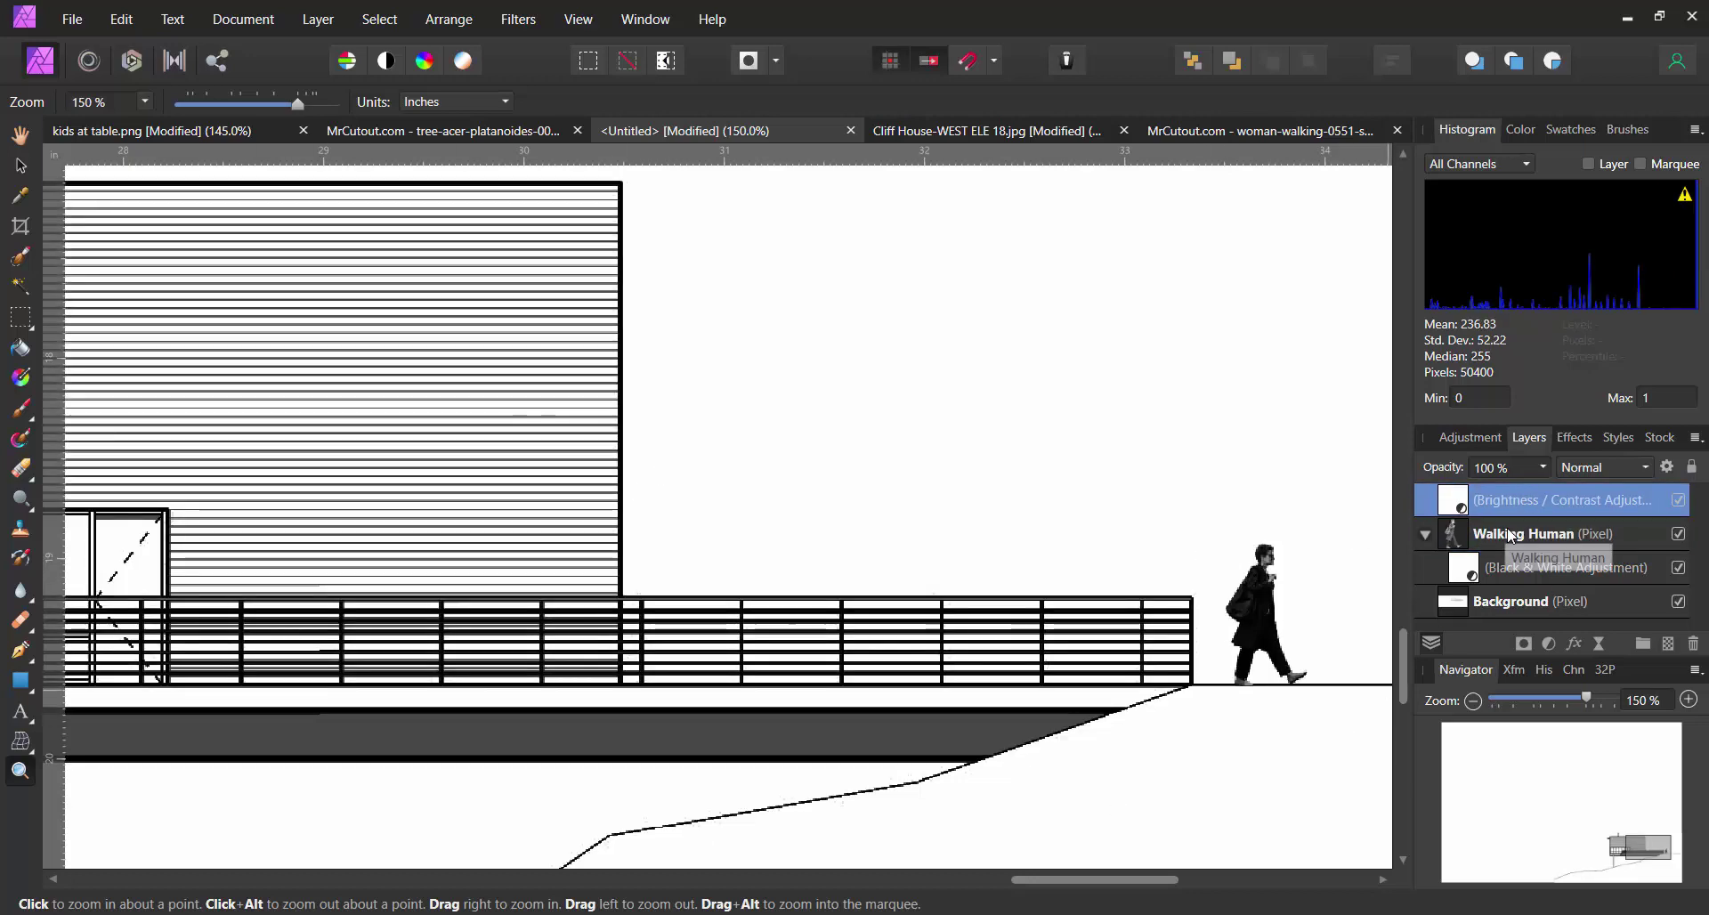
left_click_drag(1511, 510, 1512, 545)
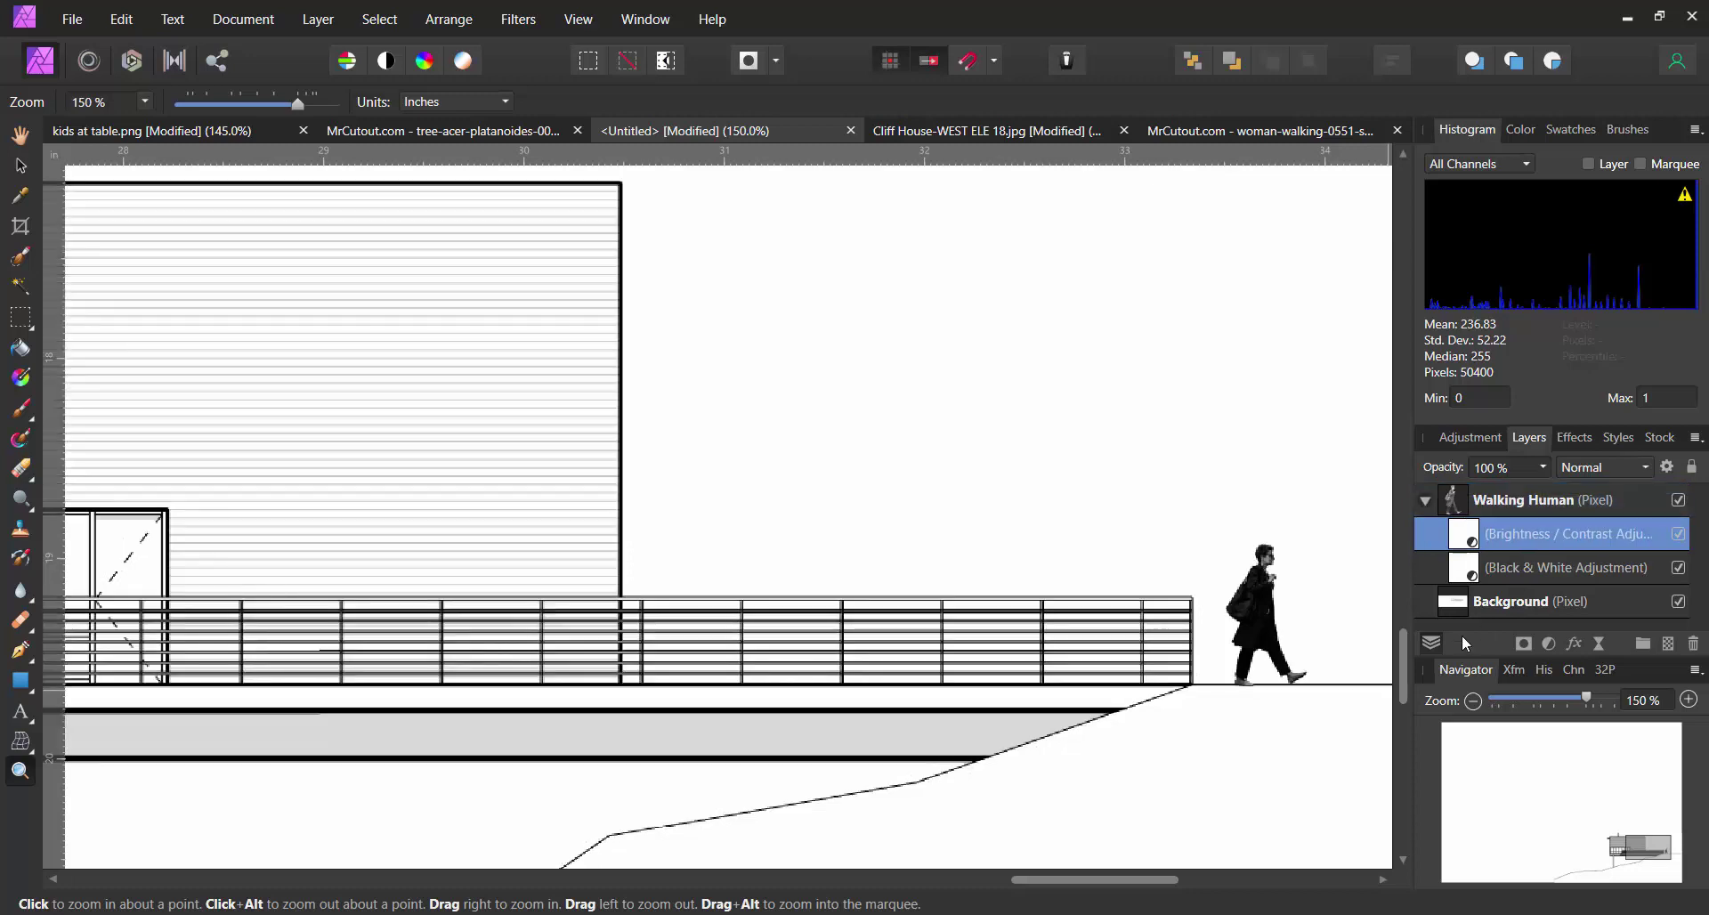
Lower the Walking Human layer's opacity to 42% and expand the layer to show its nested adjustments.
left_click(1425, 500)
left_click(1295, 636)
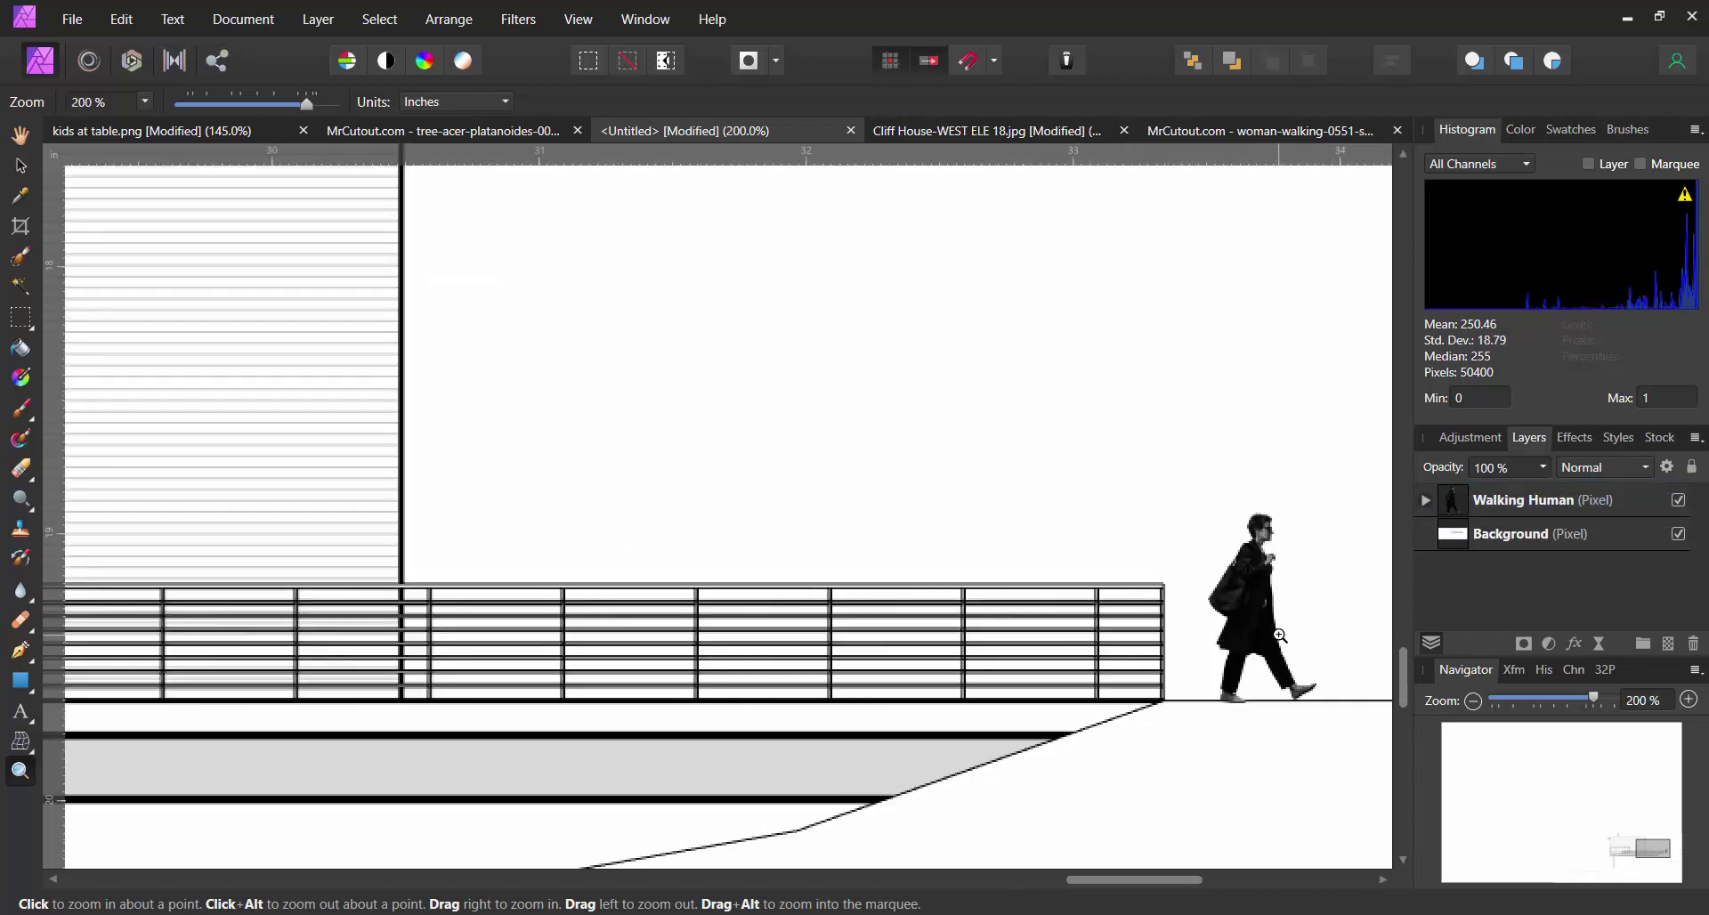
left_click(1284, 629)
left_click(1546, 469)
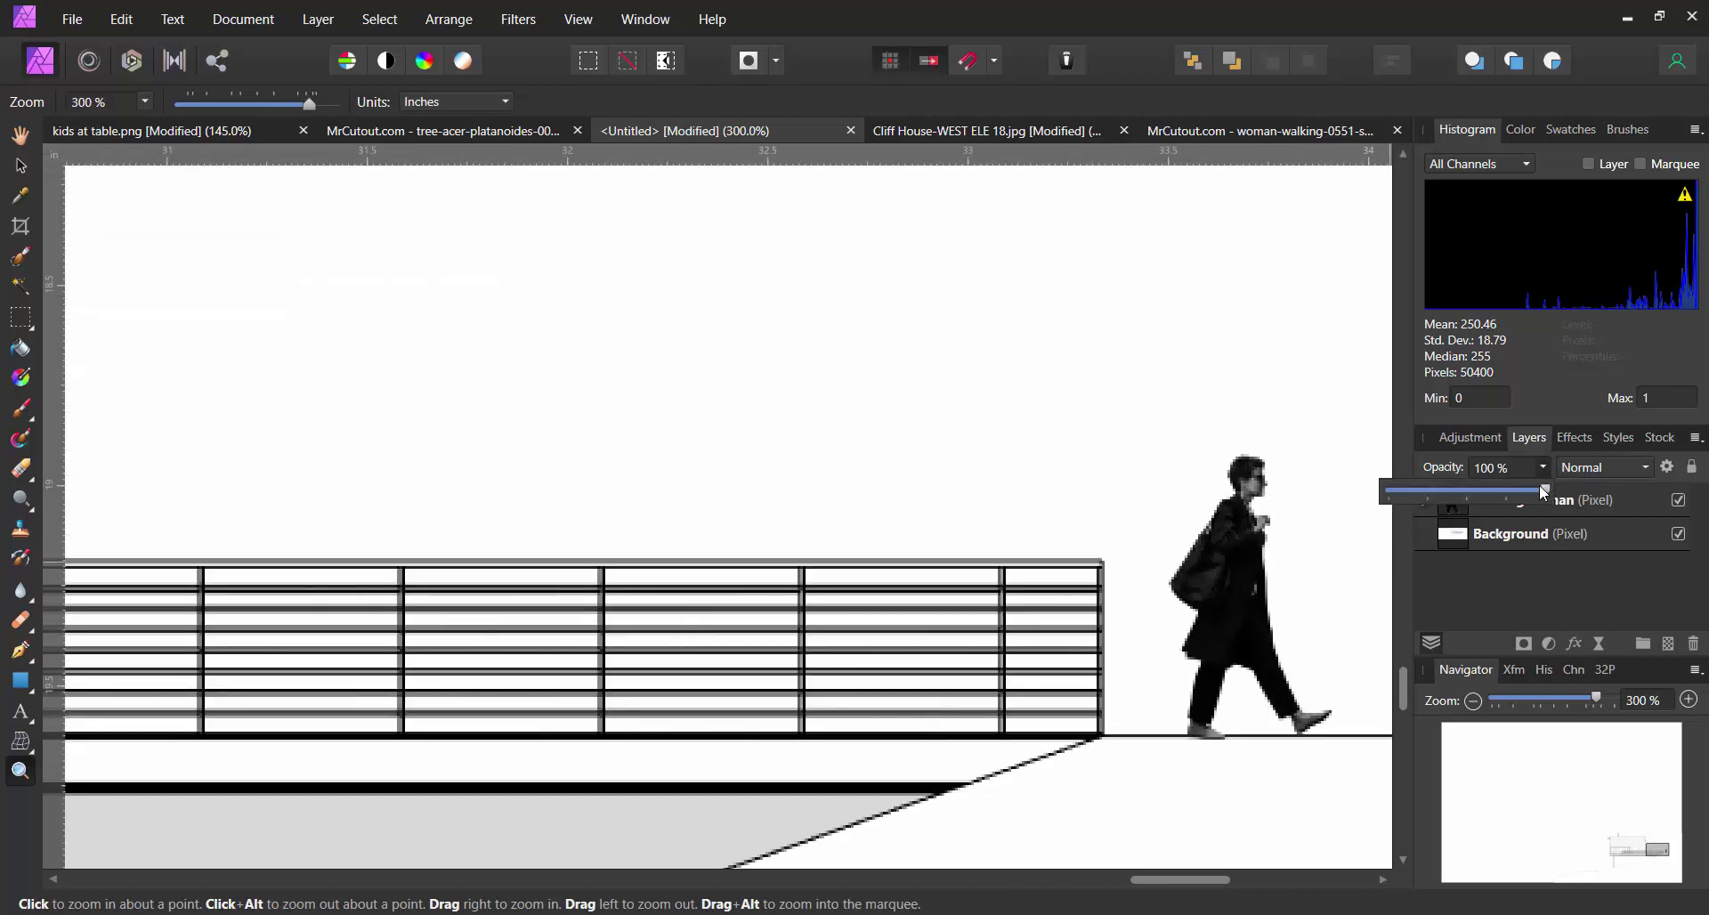
left_click_drag(1547, 490, 1584, 483)
left_click(1549, 505)
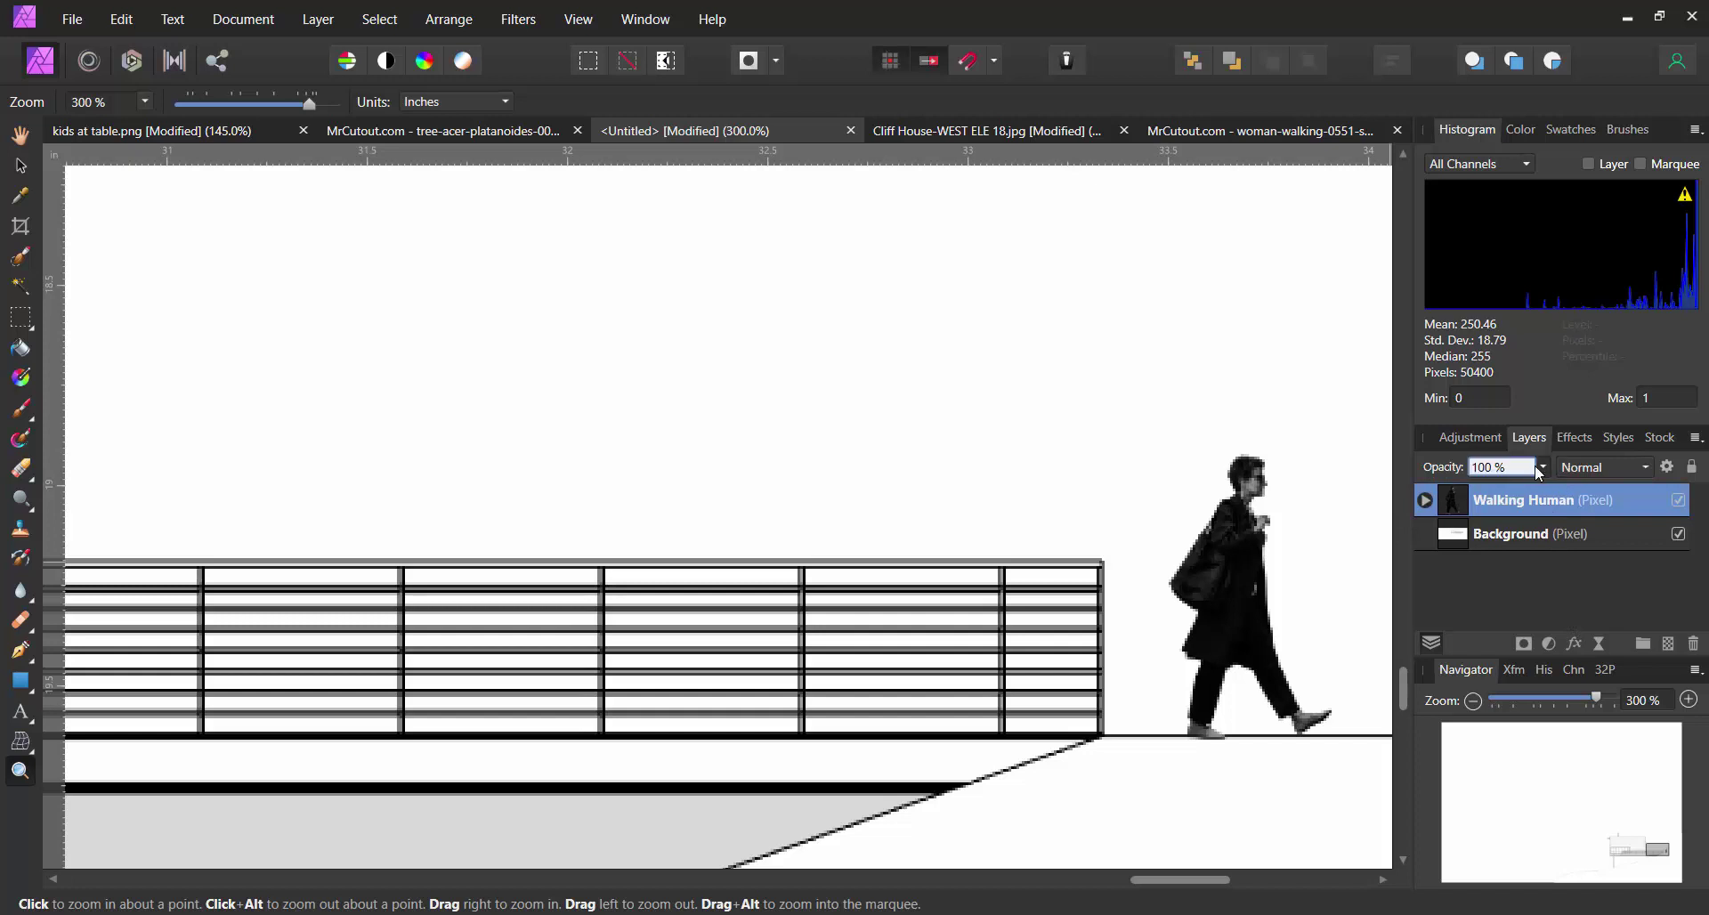
left_click(1545, 467)
left_click_drag(1548, 490, 1455, 494)
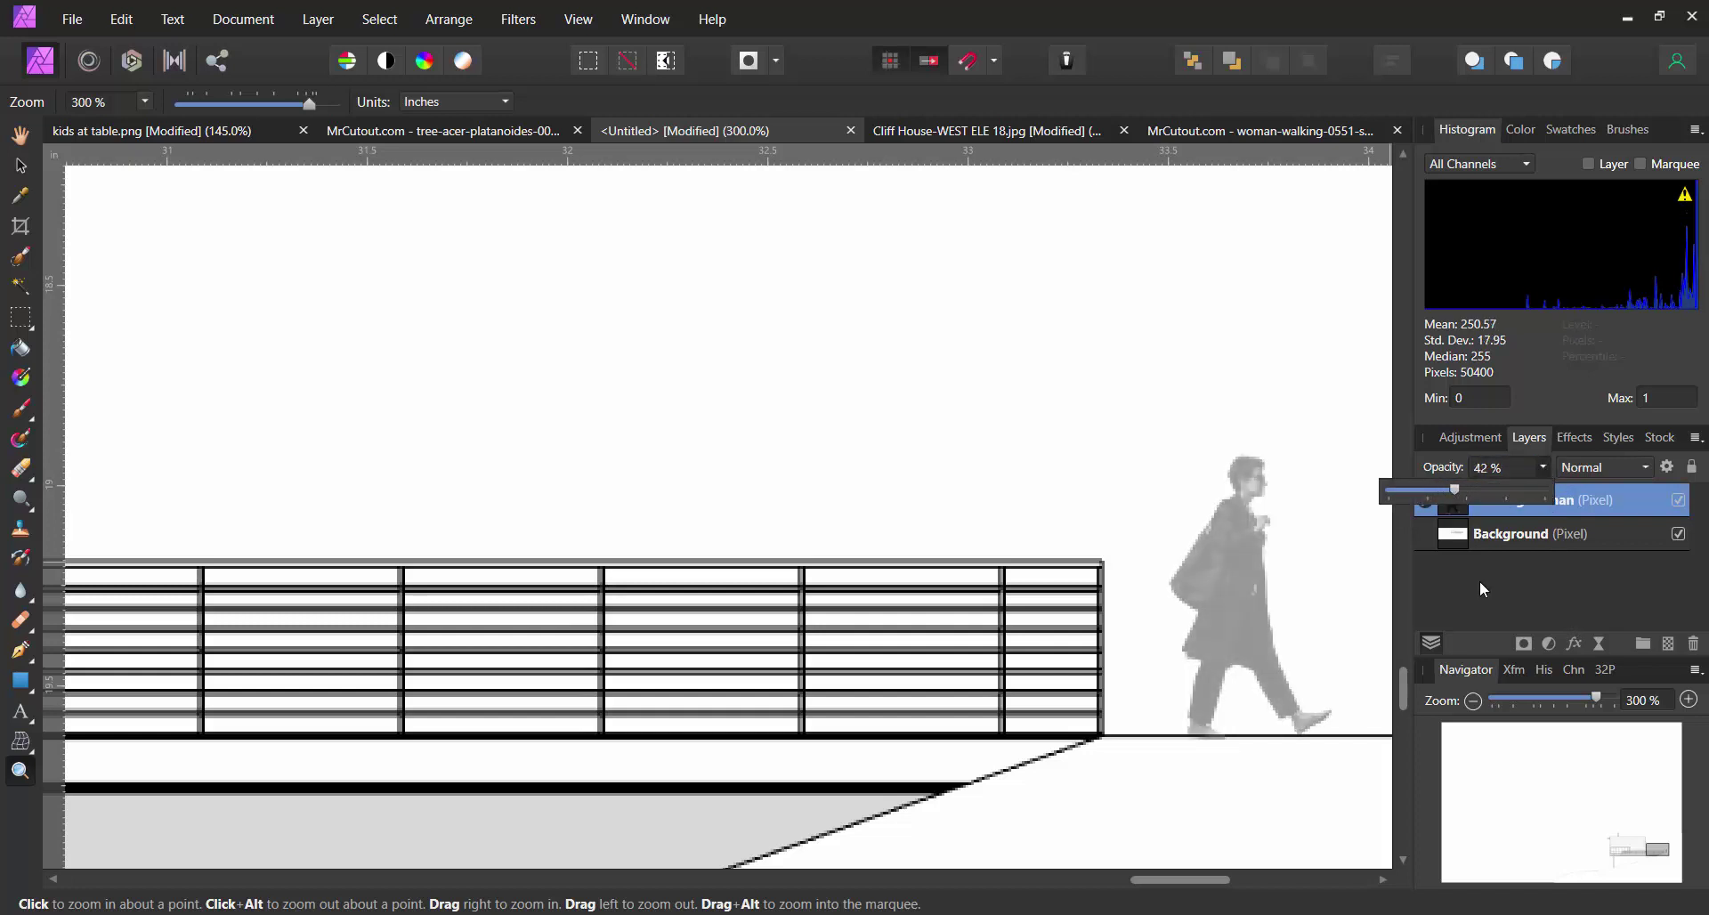
left_click(1425, 502)
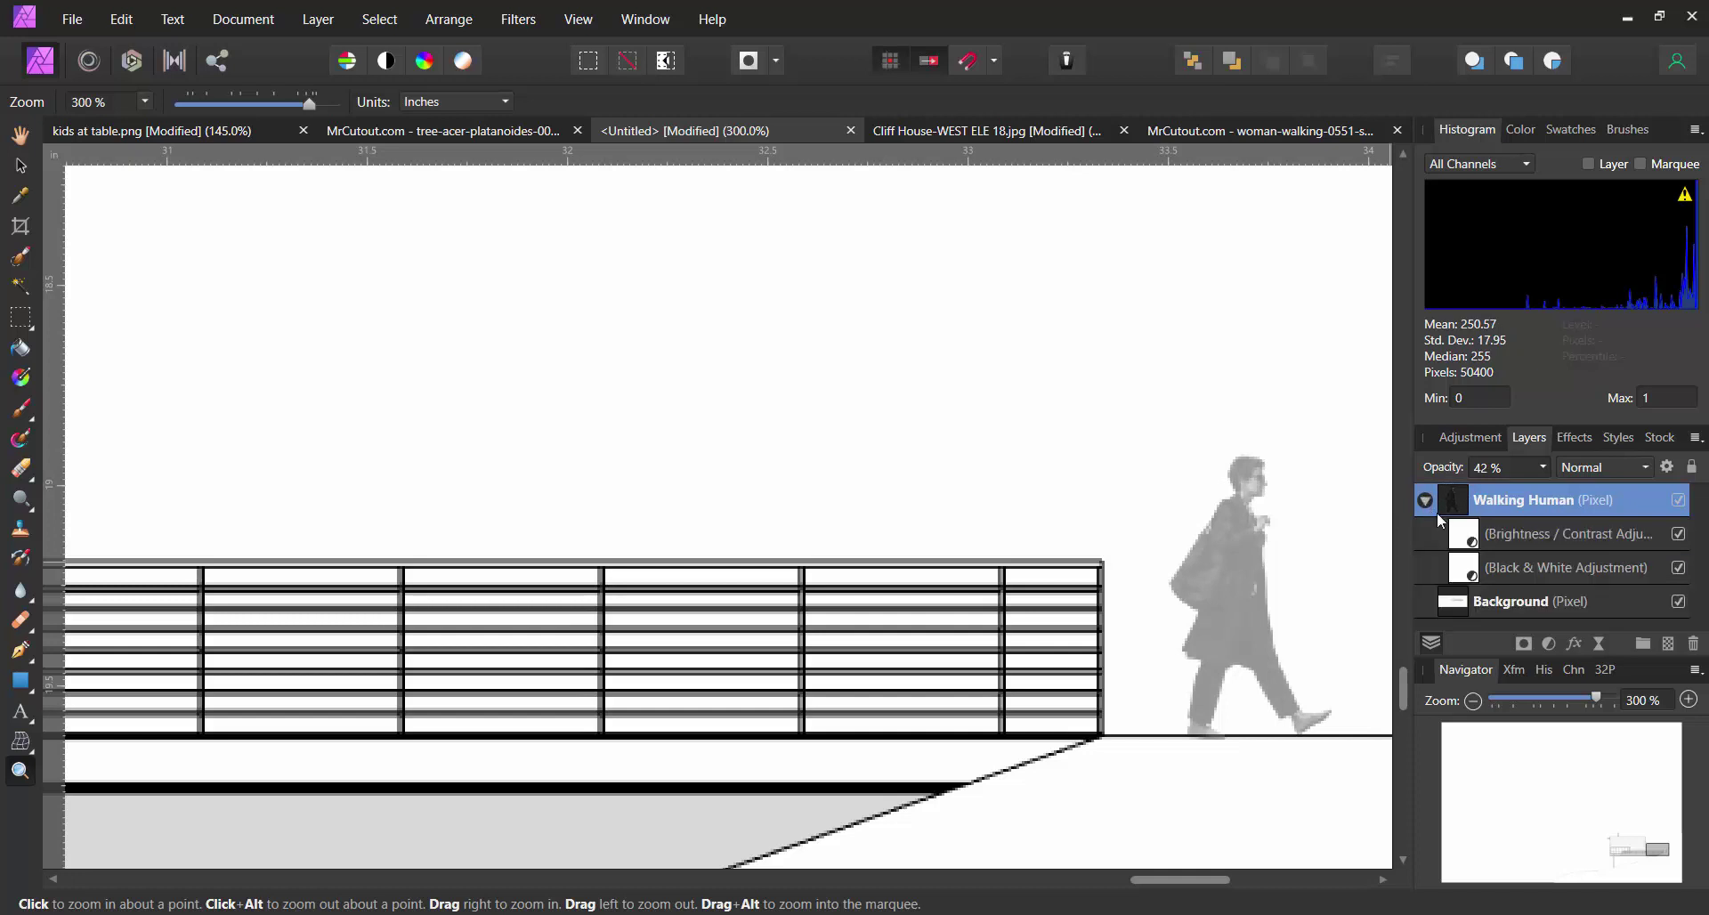
left_click(1550, 547)
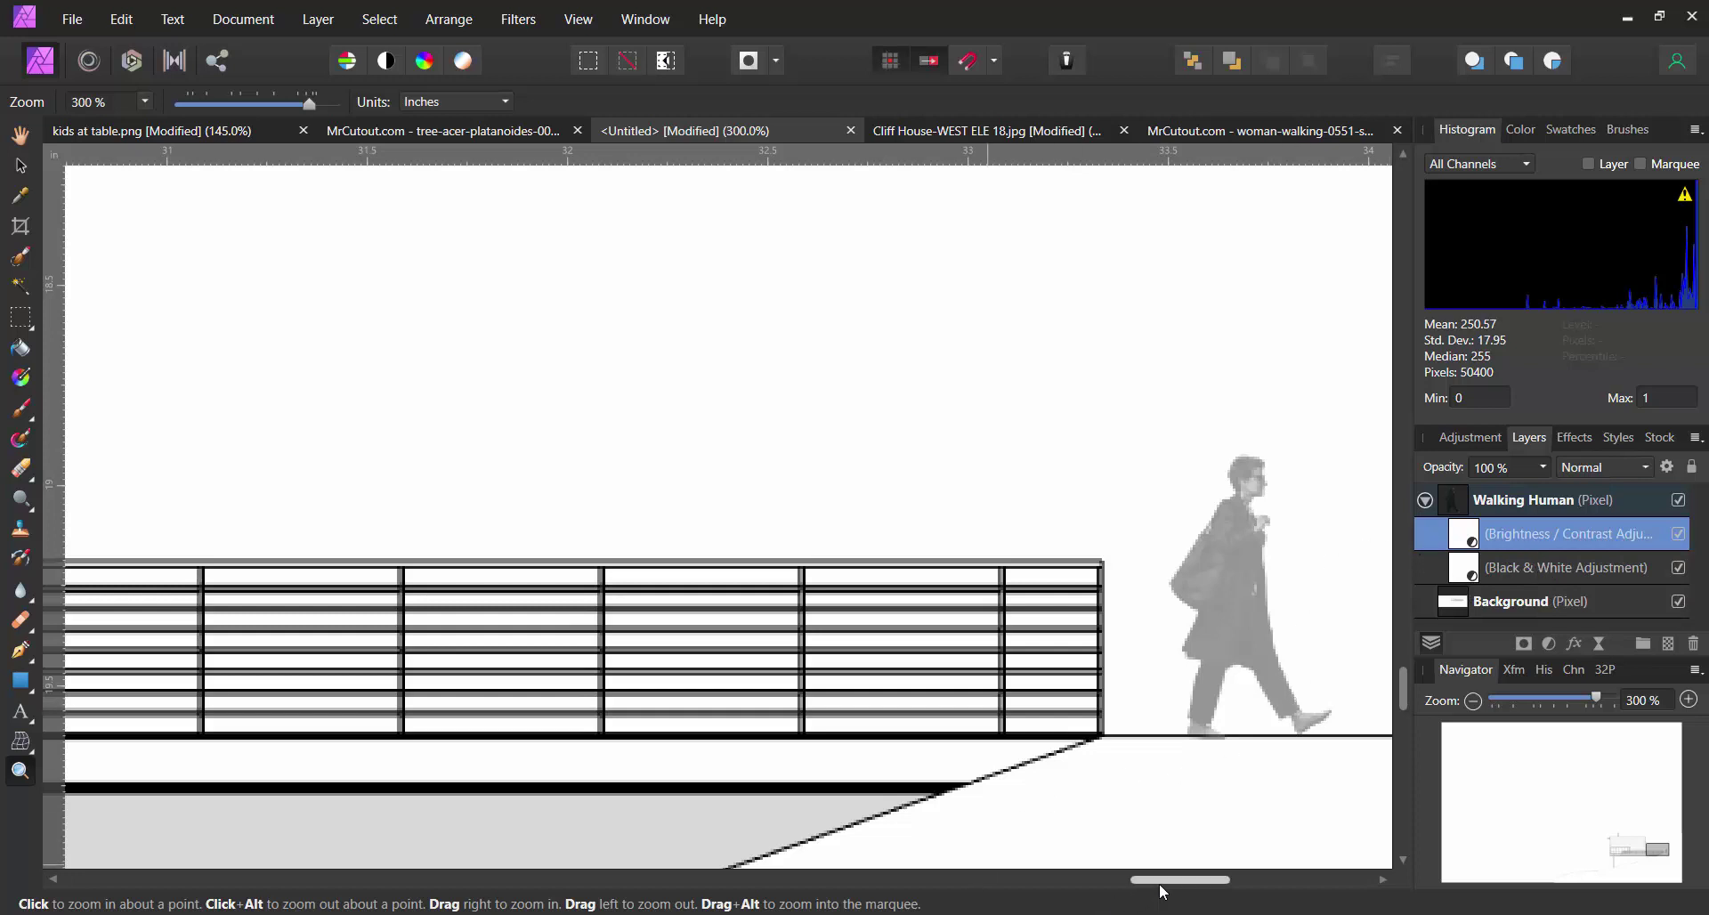
Move the translucent Walking Human figure onto the deck, overlapping the outer end of the railing.
left_click_drag(1160, 882, 1189, 881)
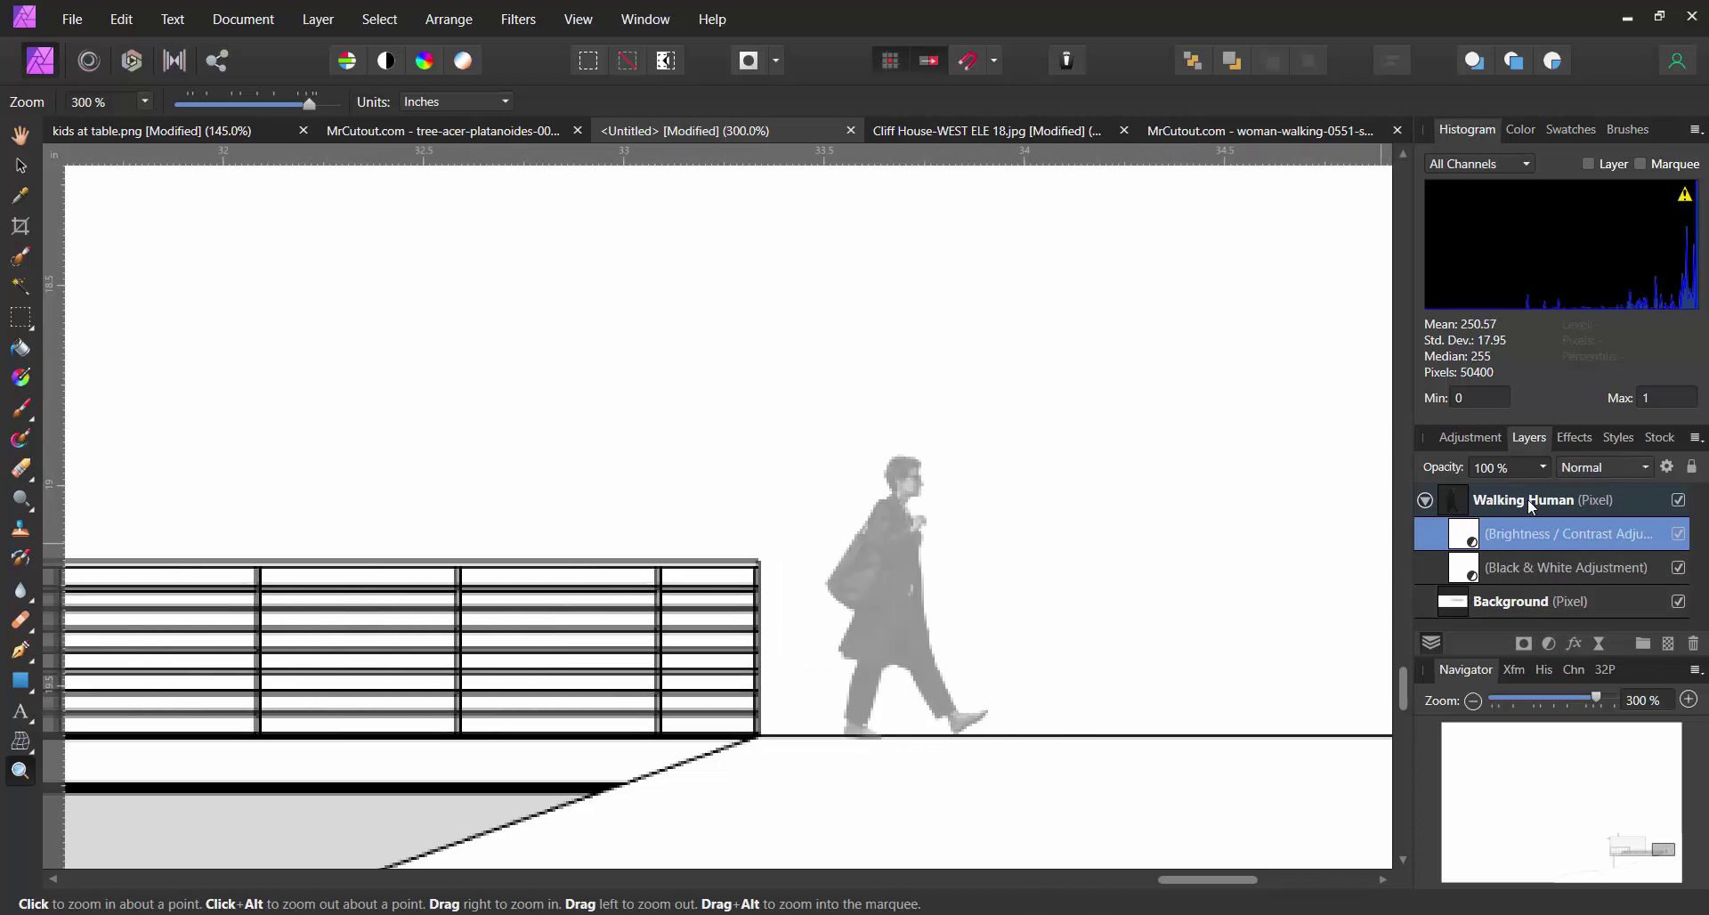
left_click(1528, 499)
left_click(20, 165)
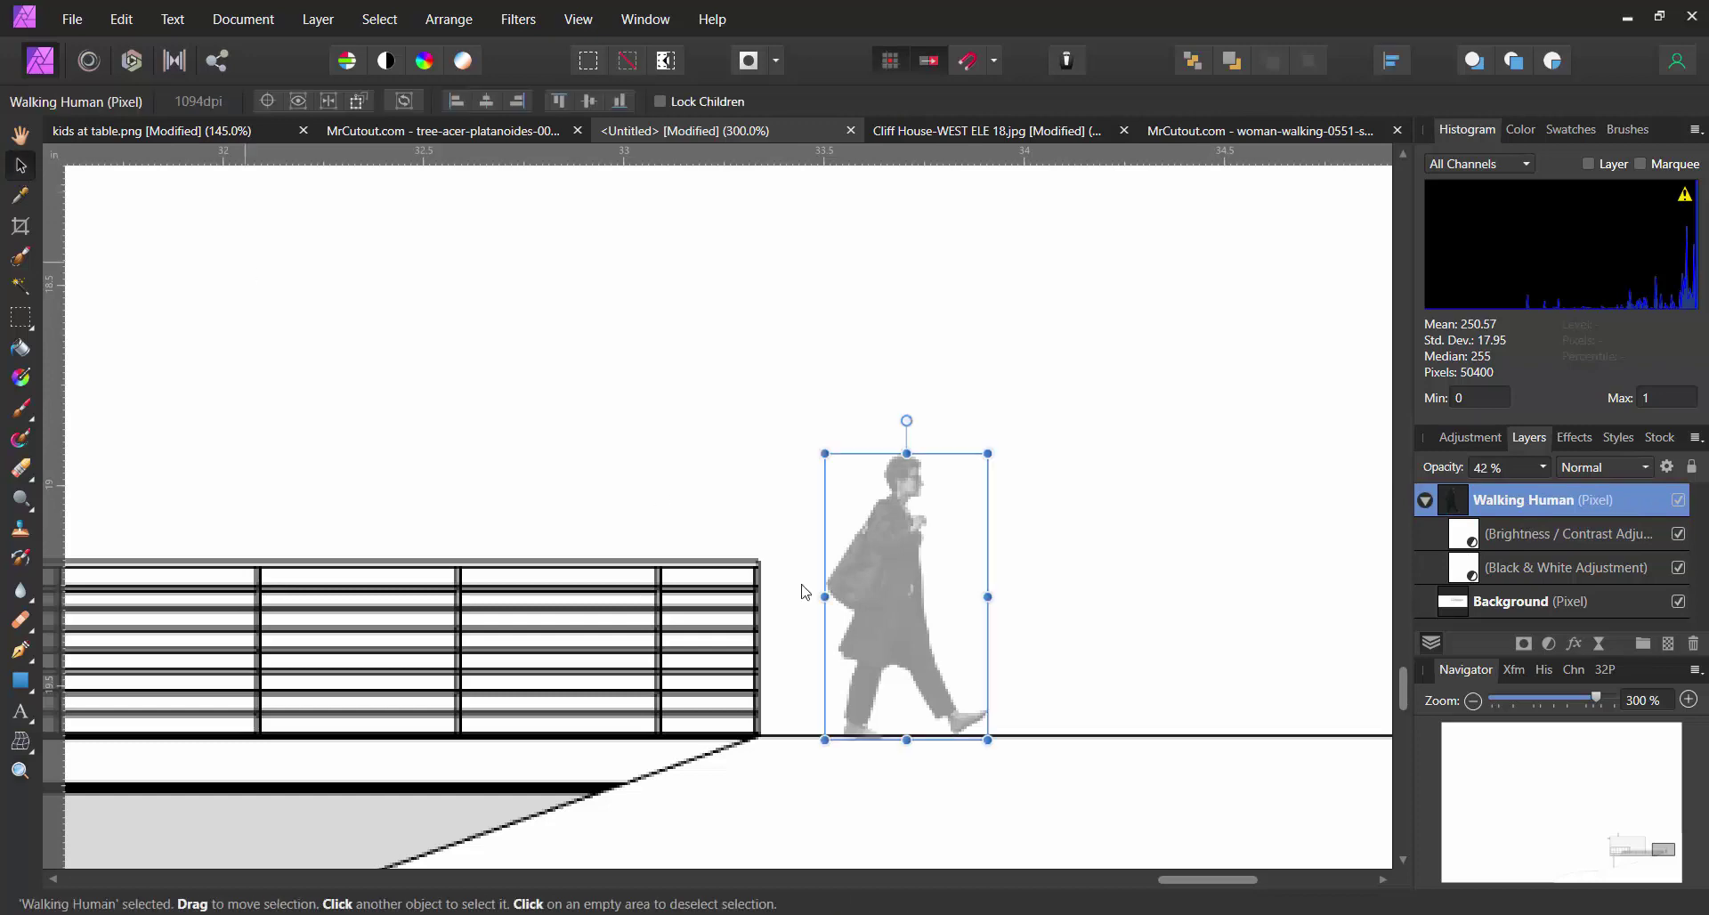
left_click_drag(901, 607, 665, 606)
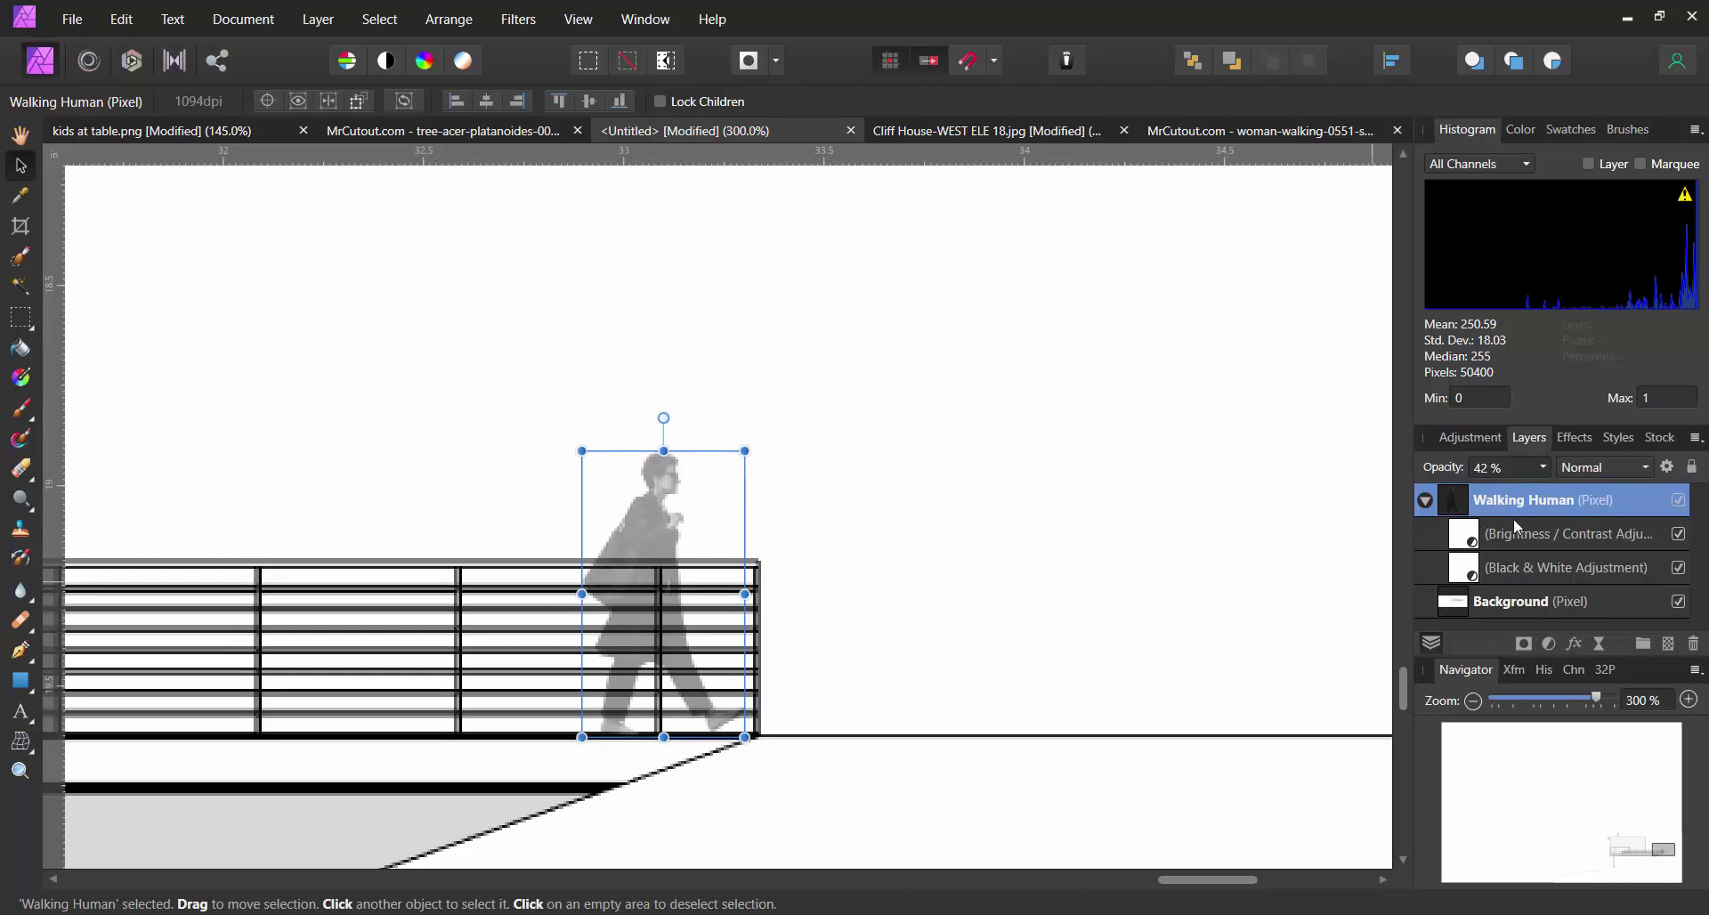
double_click(1554, 514)
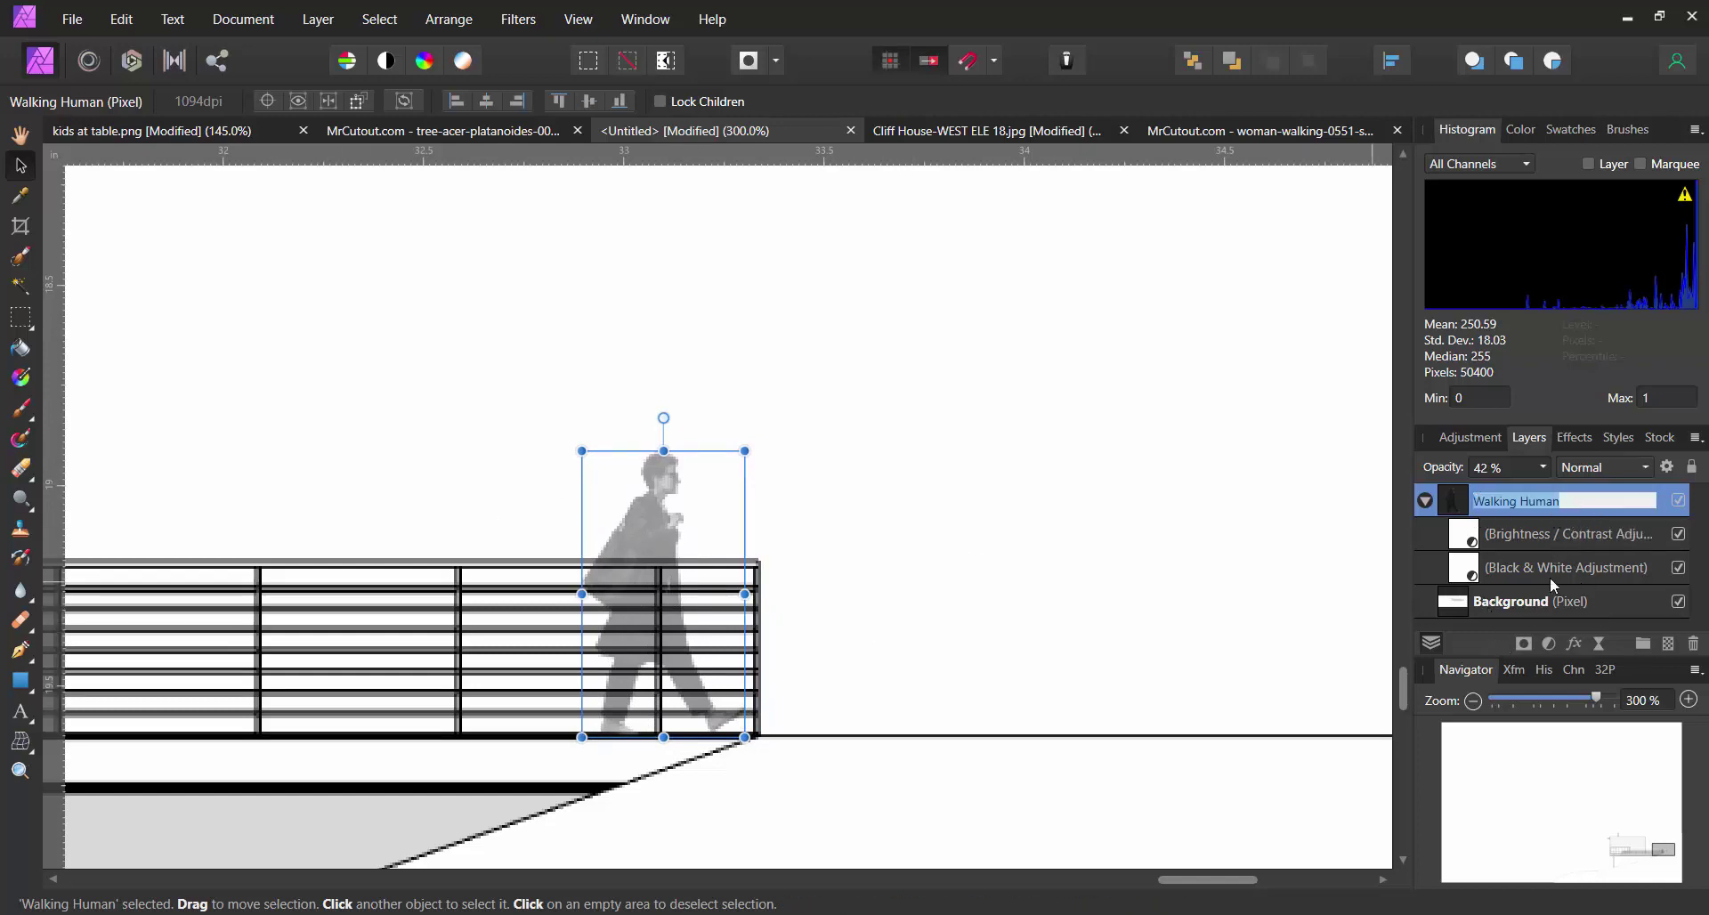
left_click(1111, 613)
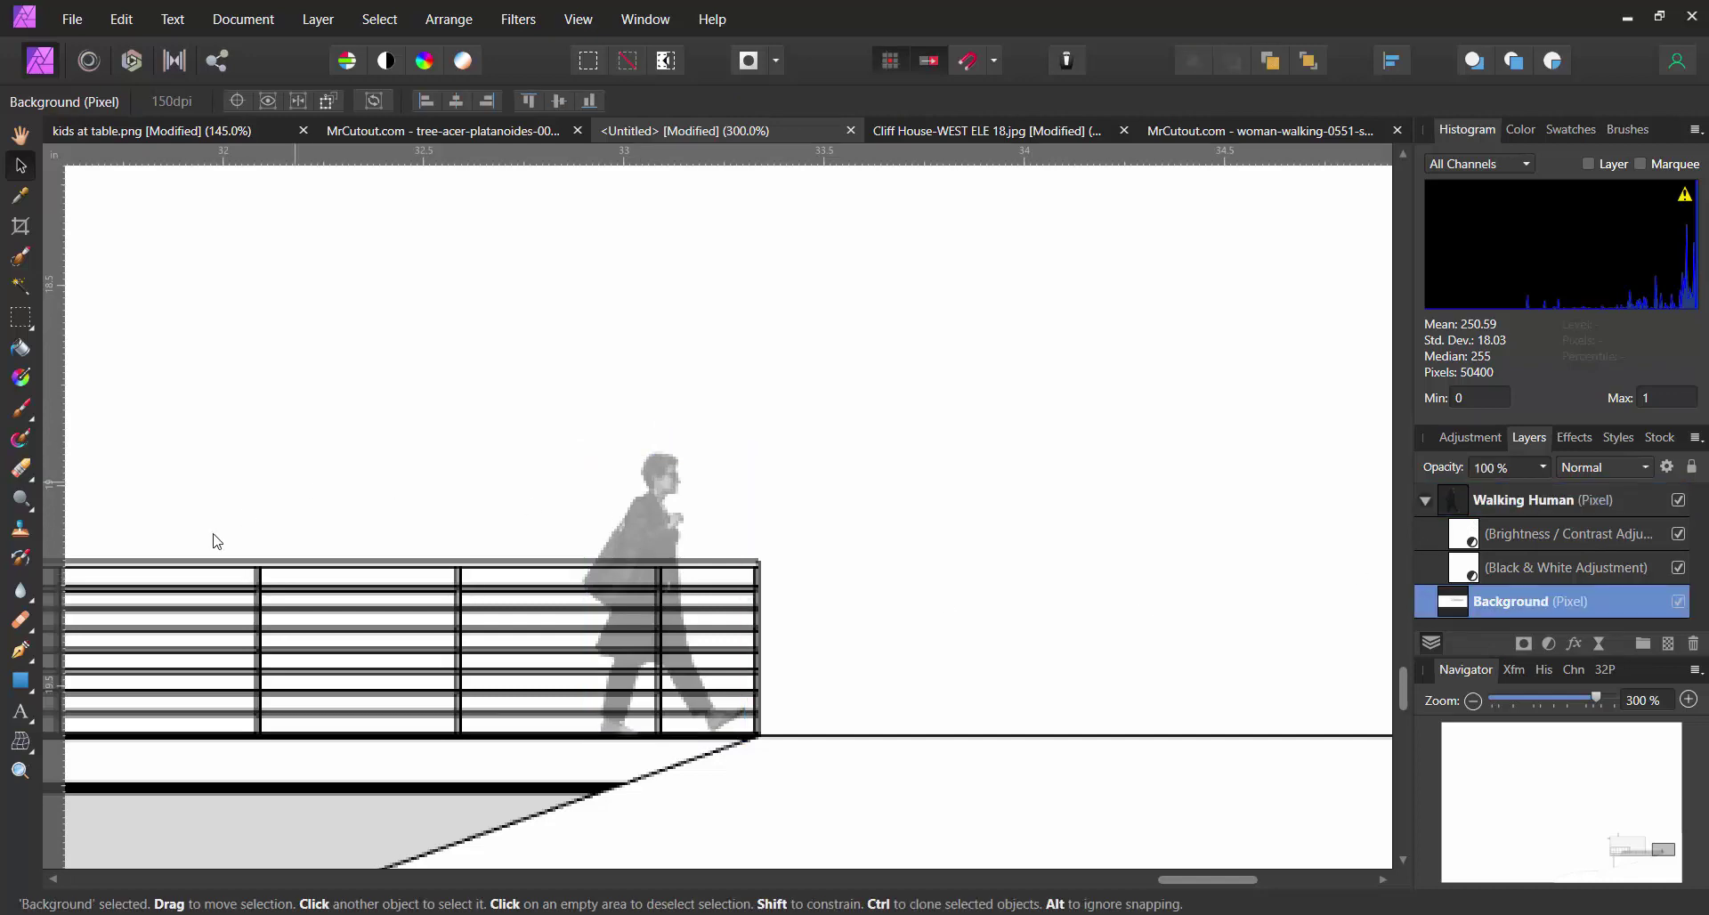
Zoom out to the whole board and examine the figure's scale and placement on the deck.
left_click(20, 770)
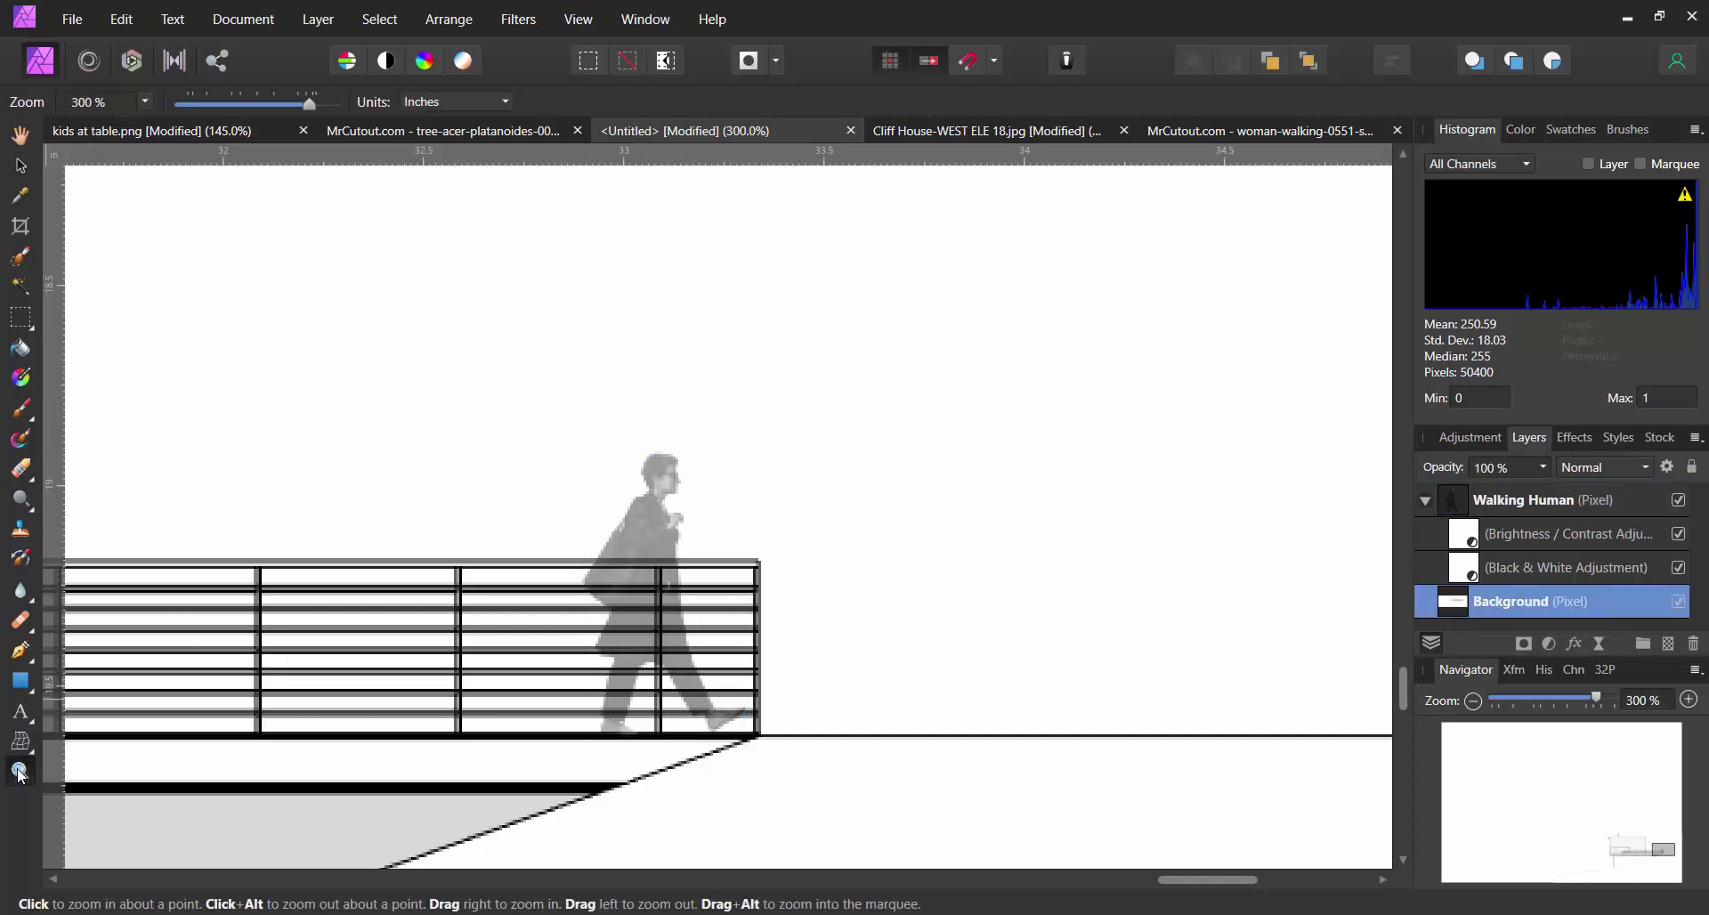
key("ctrl+1")
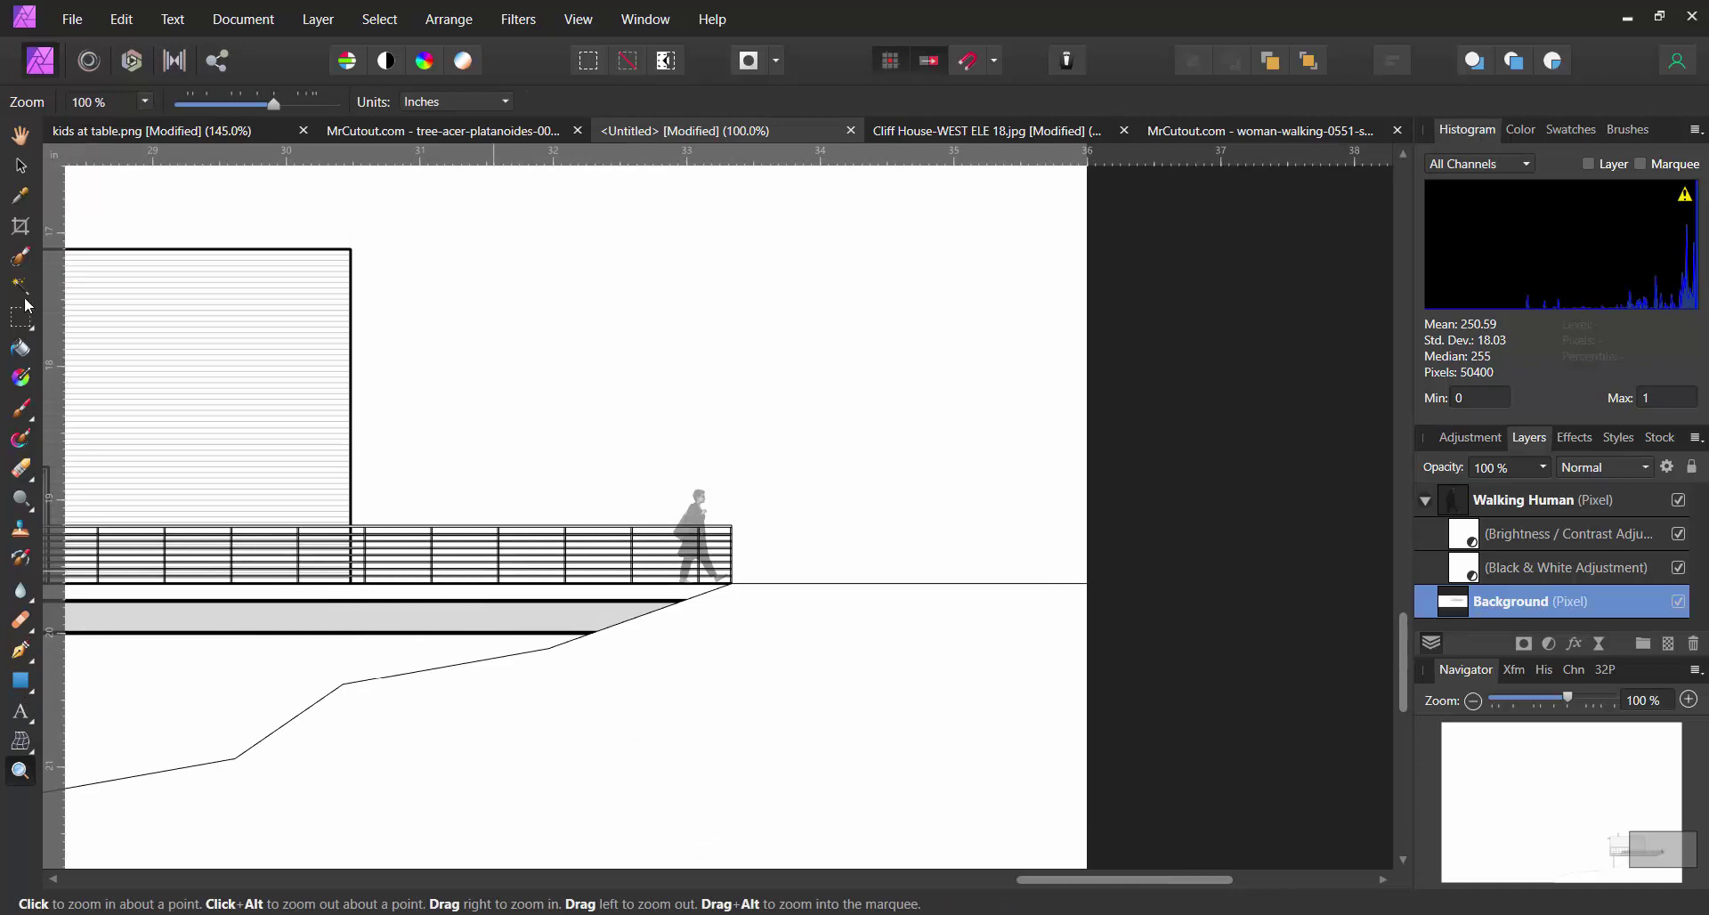
left_click(20, 135)
key("ctrl+0")
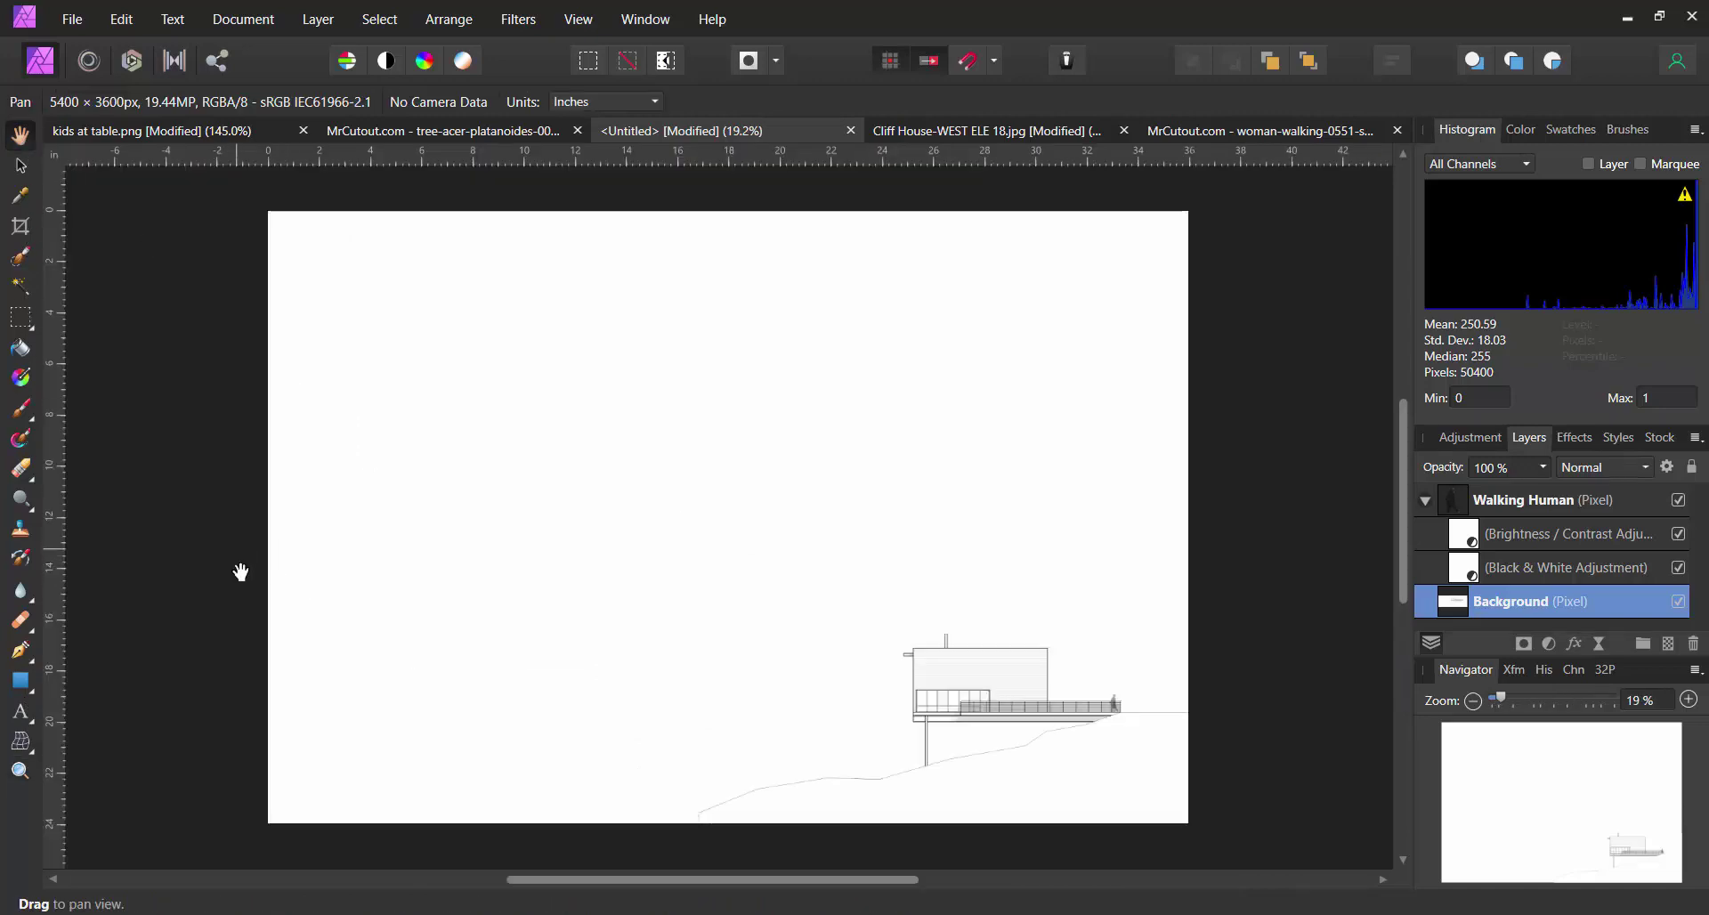